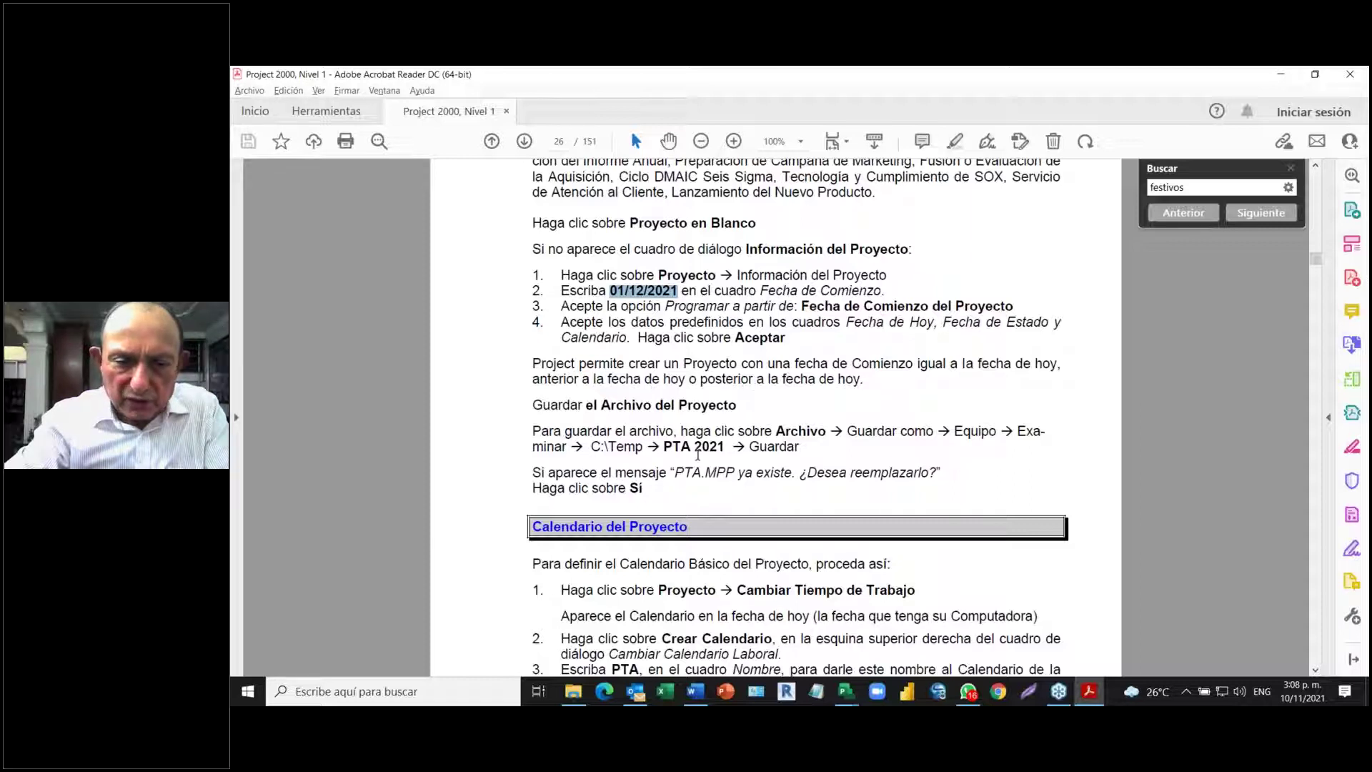
- Switch from the PDF manual to Microsoft Project and save the new project as PTA 2021 in the E: Project-C N1 Mpp folder
{"action": "scroll", "coordinate": [686, 421], "scroll_direction": "down", "scroll_amount": 3}
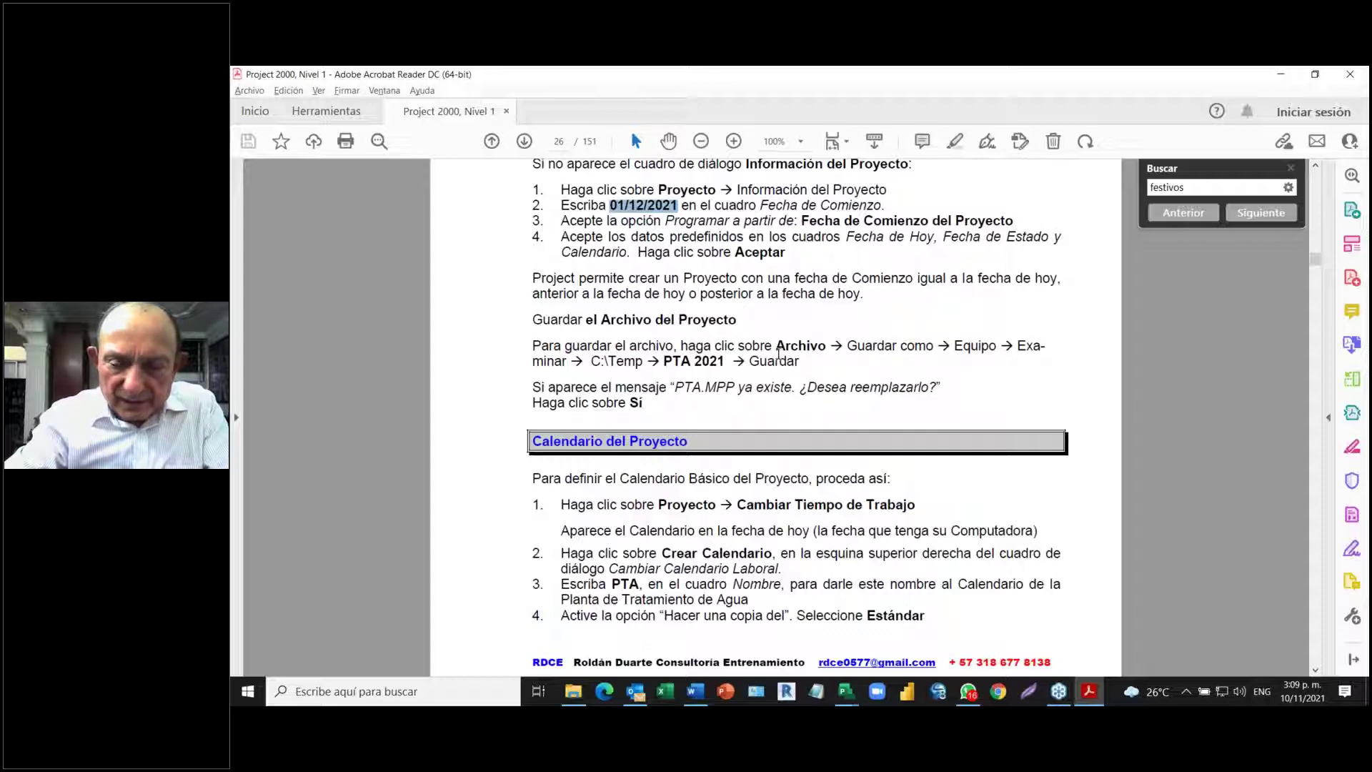
{"action": "key", "text": "alt+Tab"}
{"action": "left_click", "coordinate": [603, 366]}
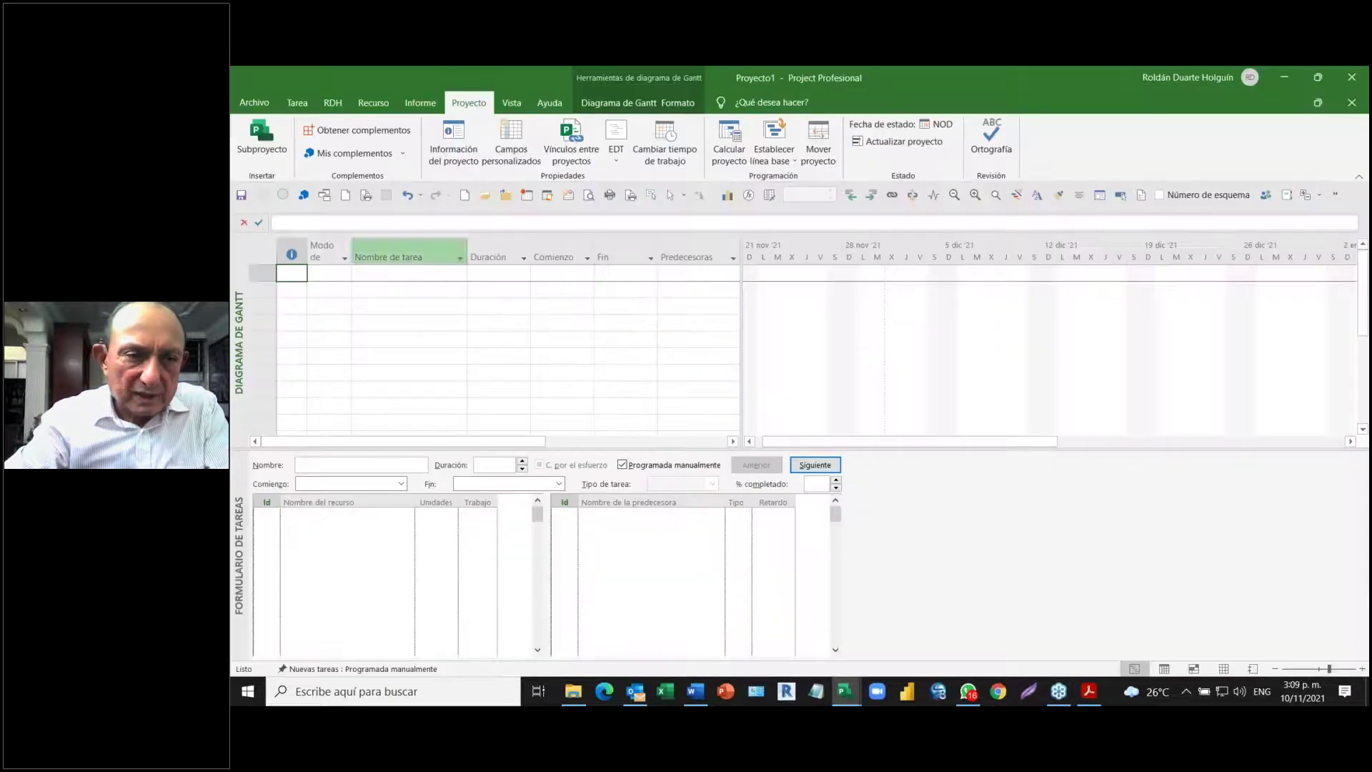
{"action": "left_click", "coordinate": [246, 106]}
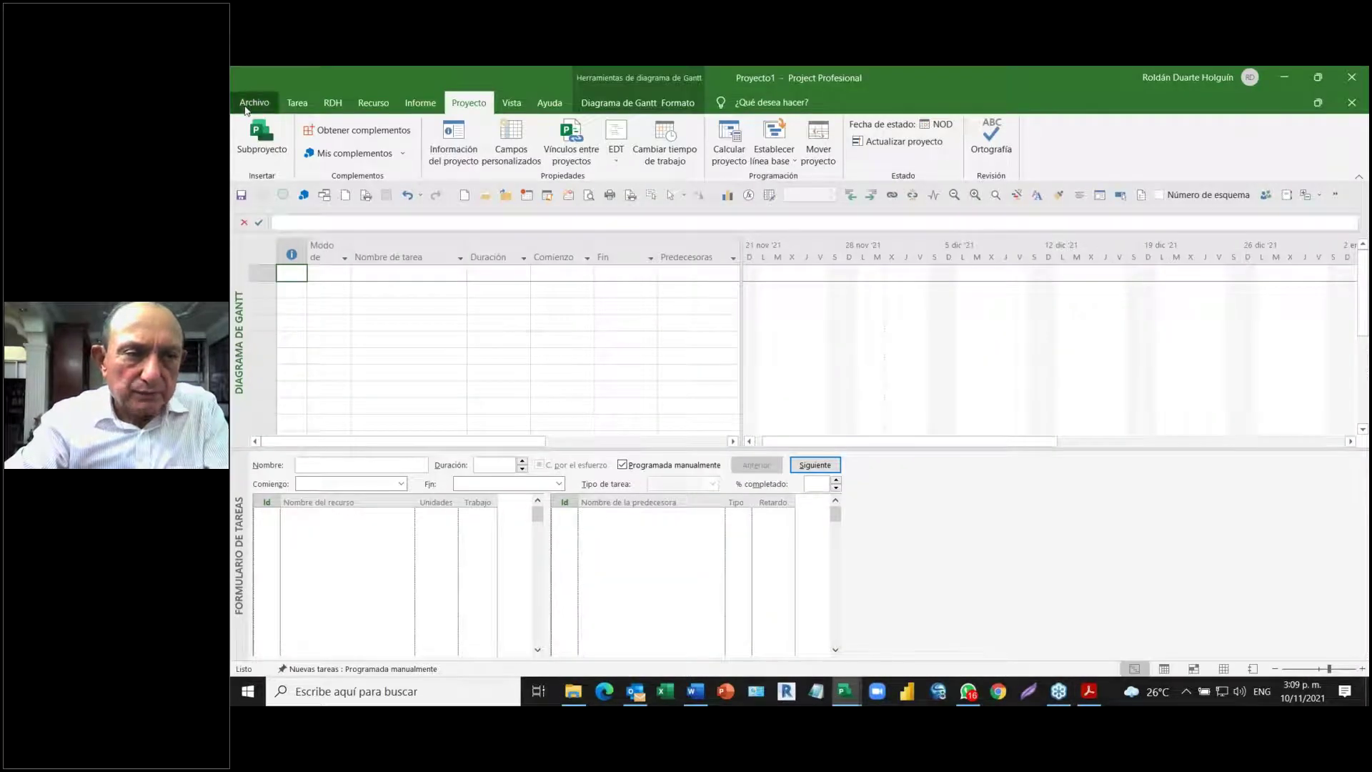
{"action": "left_click", "coordinate": [281, 302]}
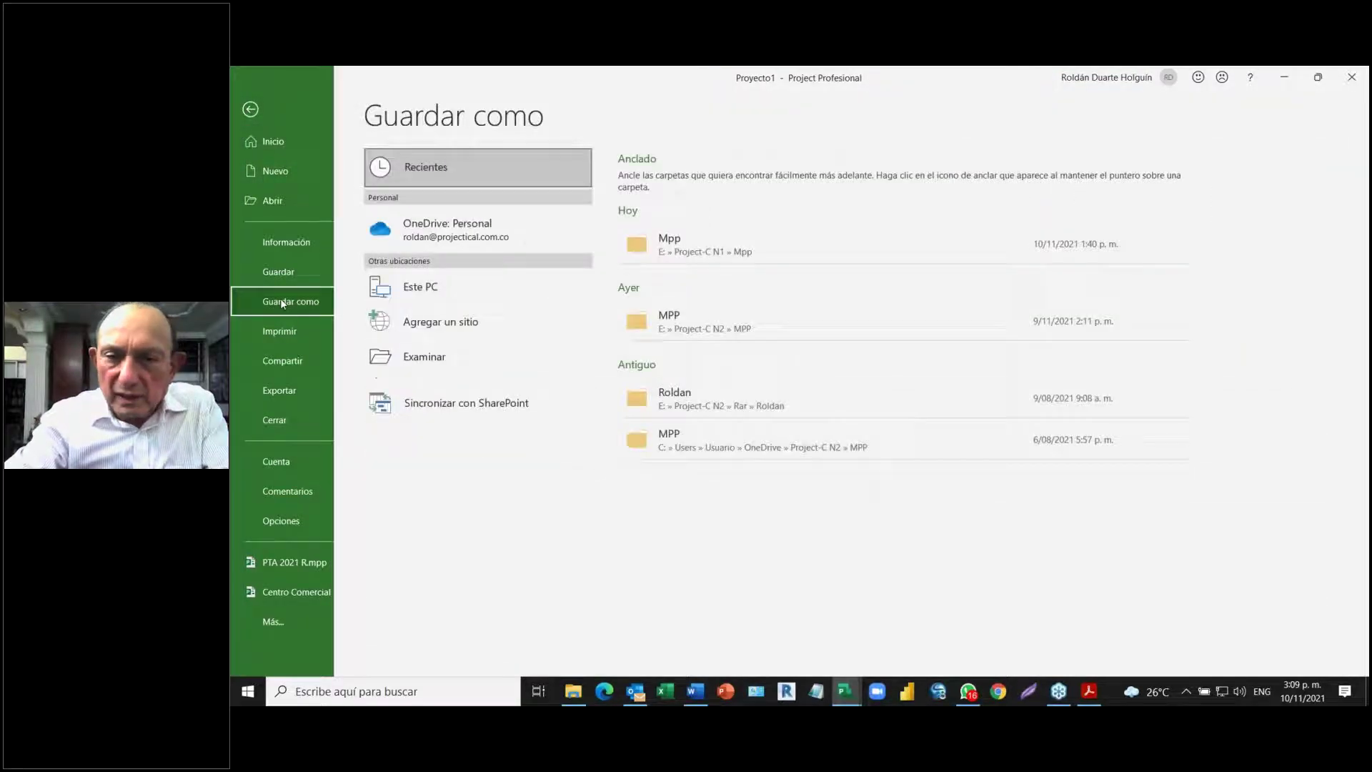
{"action": "left_click", "coordinate": [444, 299]}
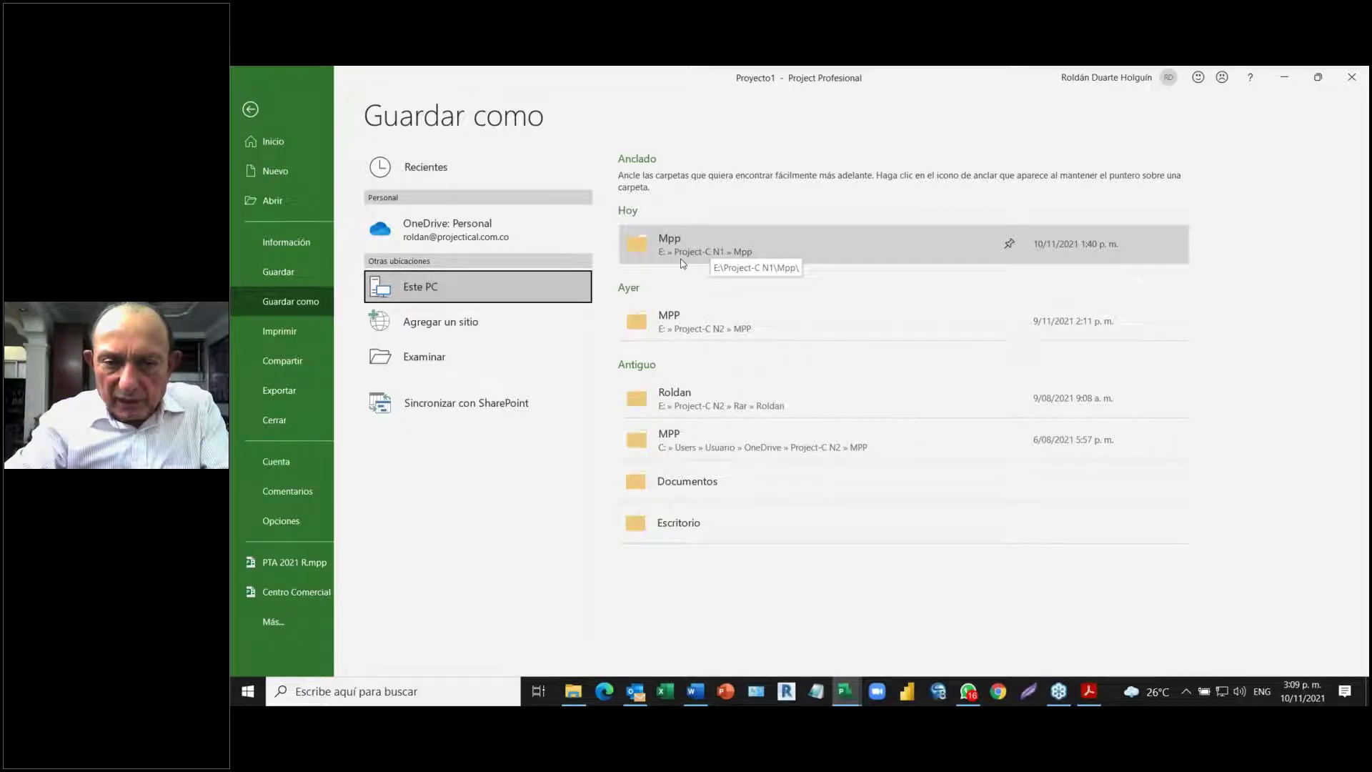
{"action": "left_click", "coordinate": [761, 258]}
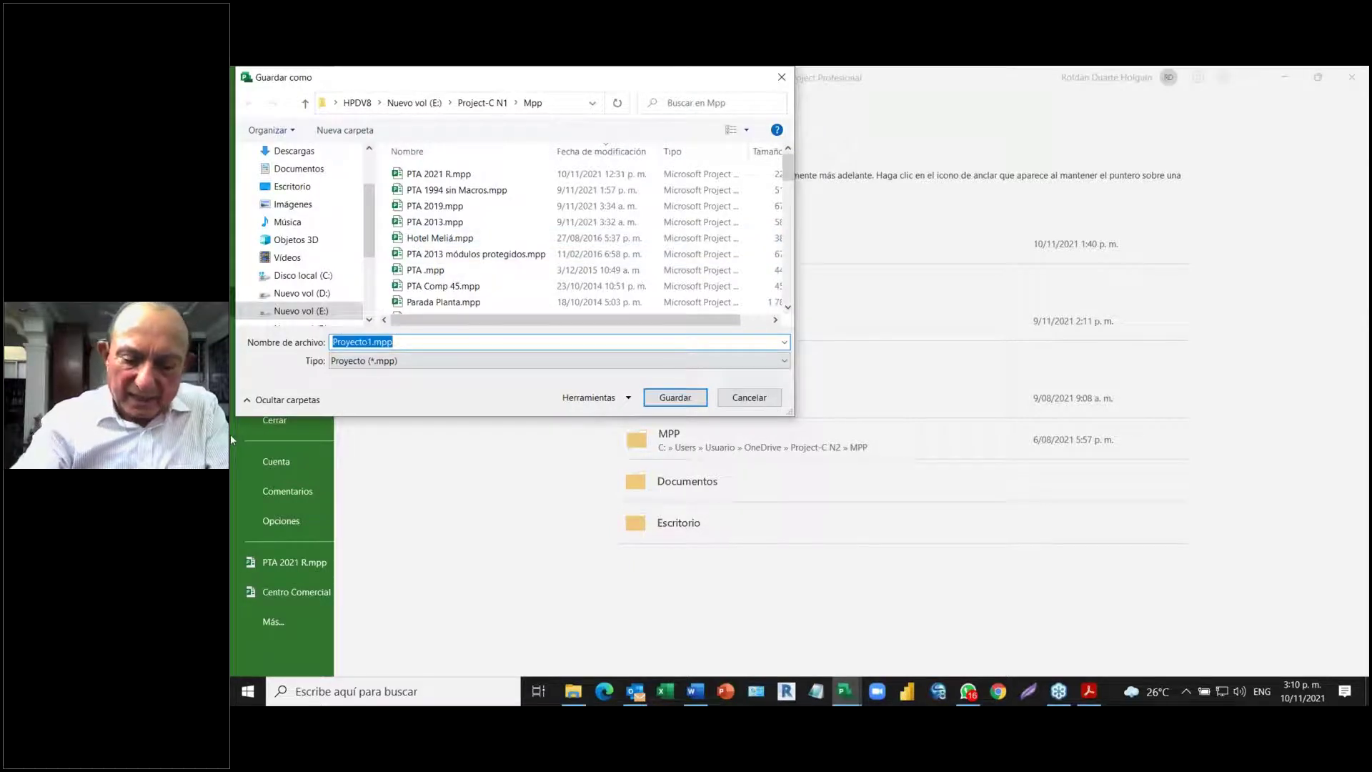
{"action": "type", "text": "PTA"}
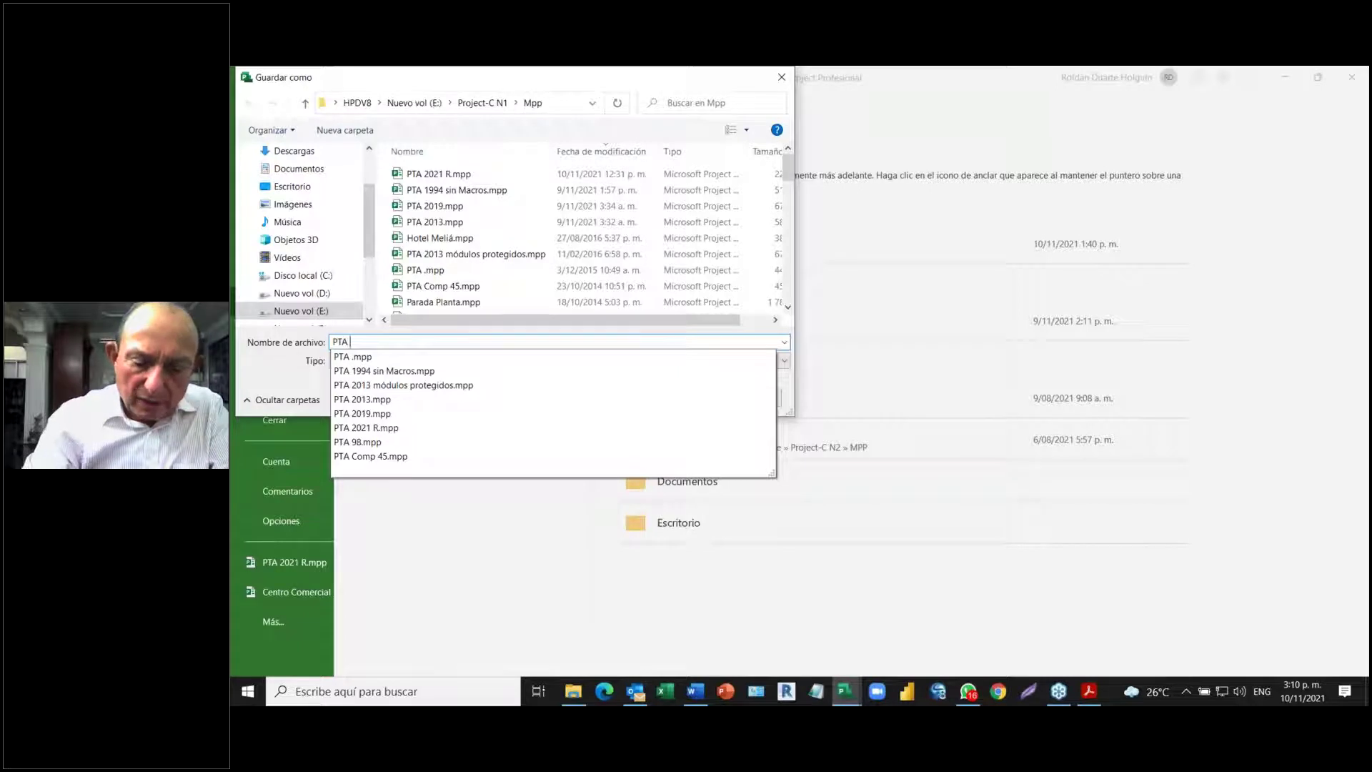
{"action": "type", "text": " 202"}
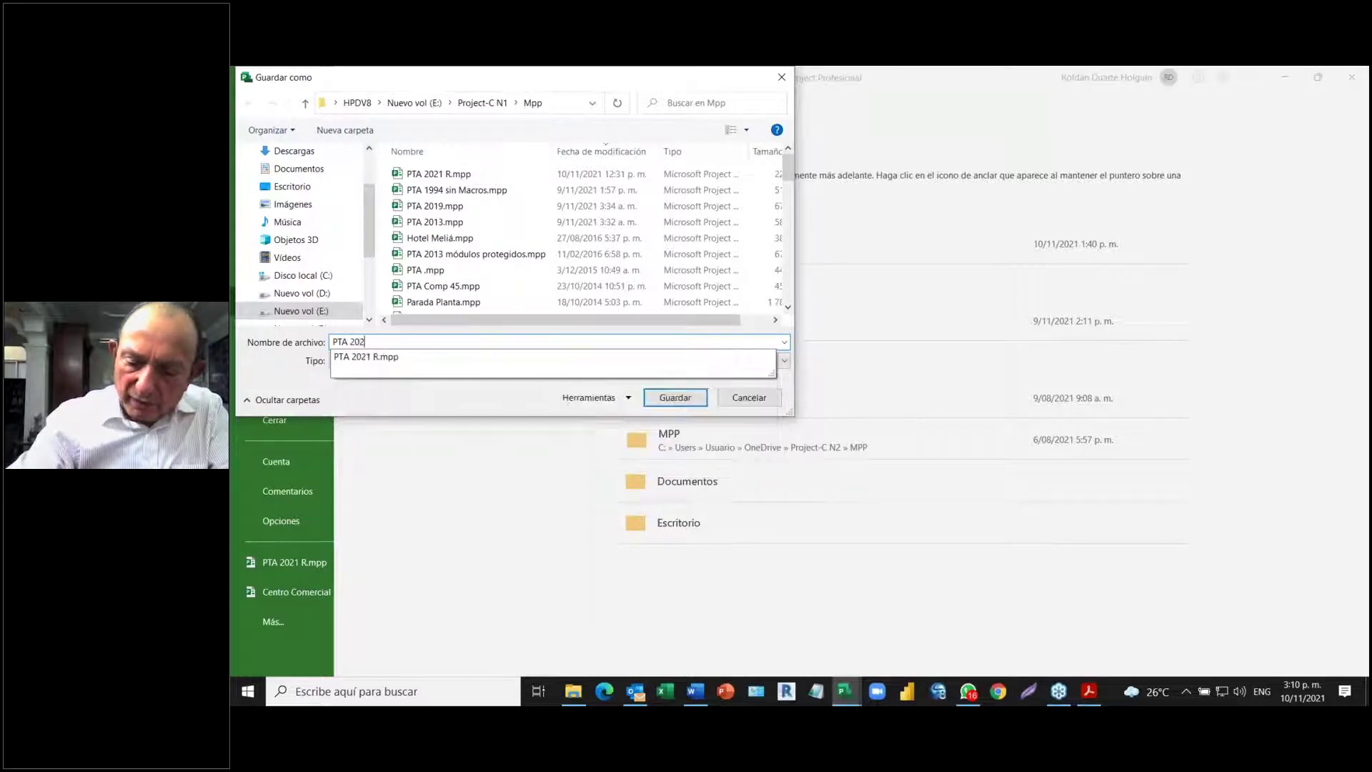
{"action": "type", "text": "1"}
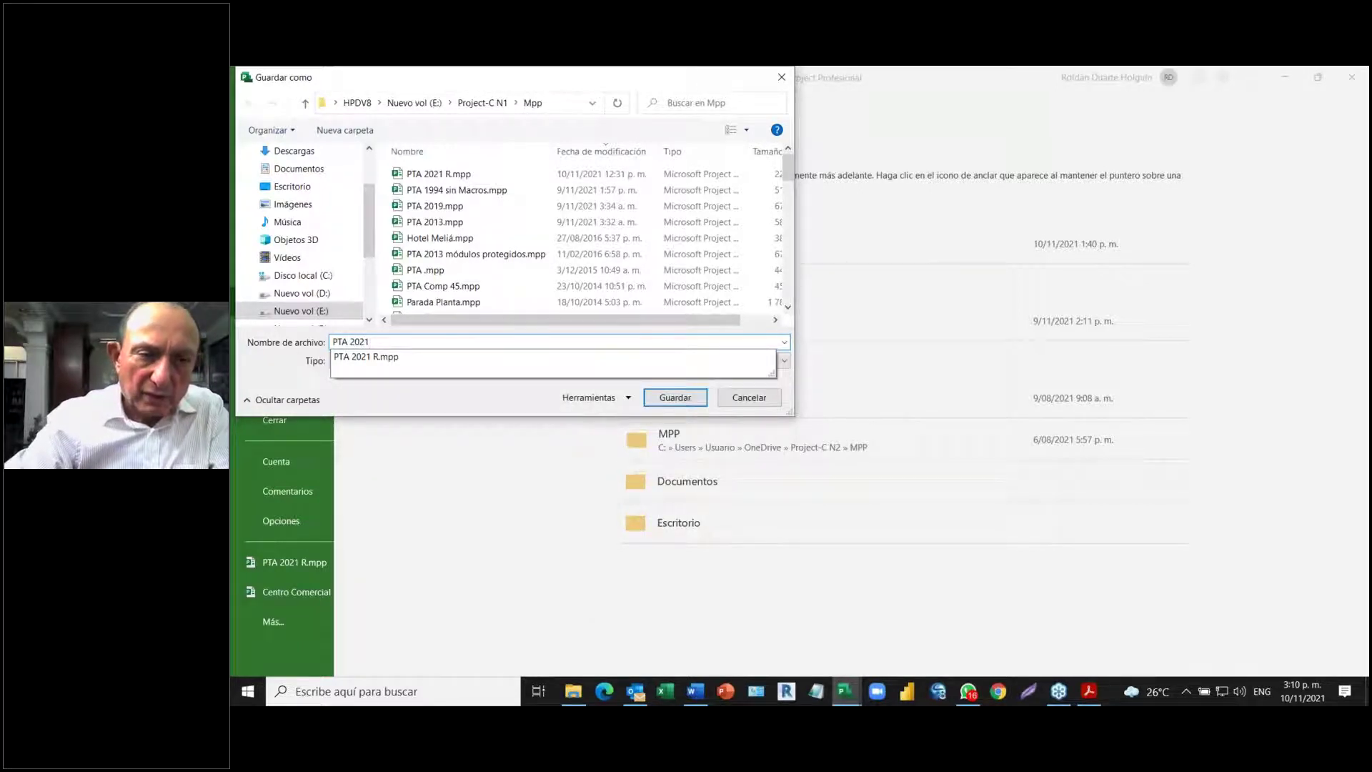
{"action": "left_click", "coordinate": [686, 405]}
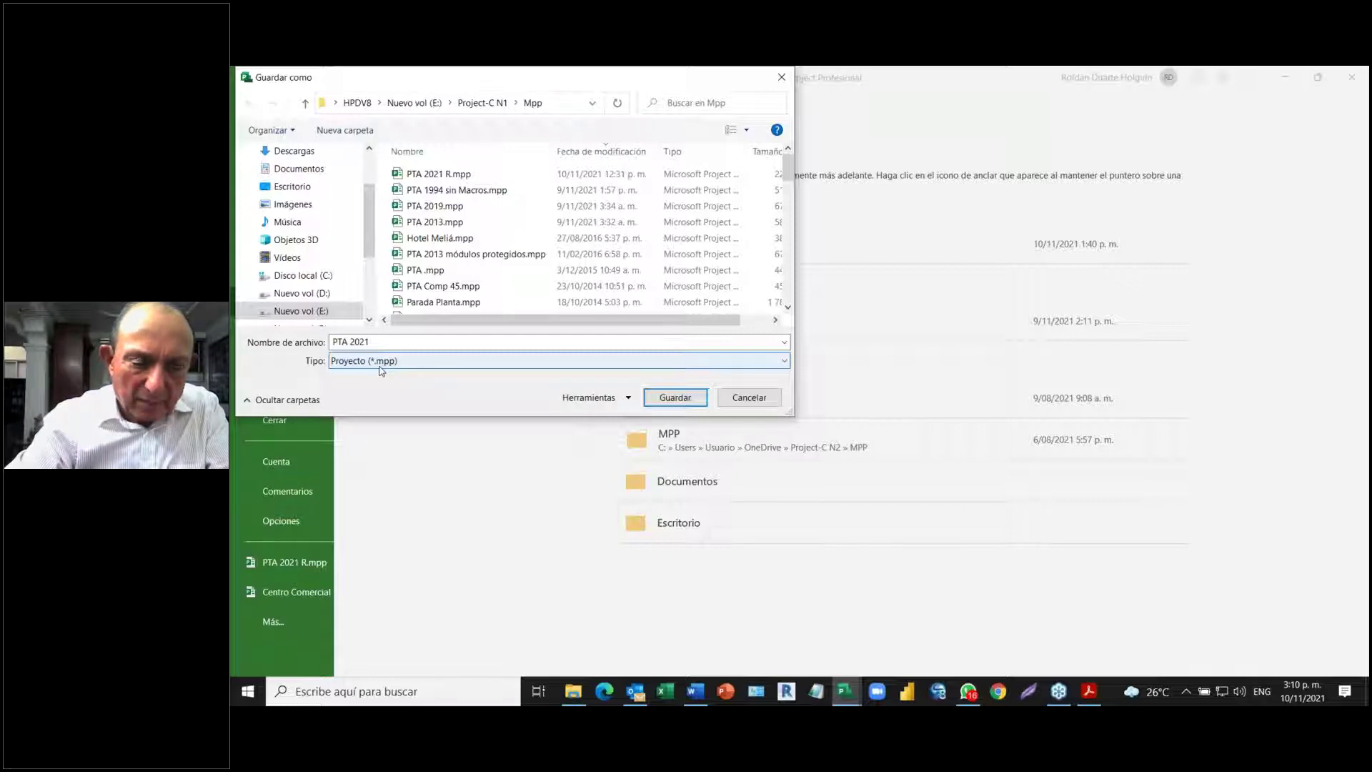
{"action": "left_click", "coordinate": [675, 398]}
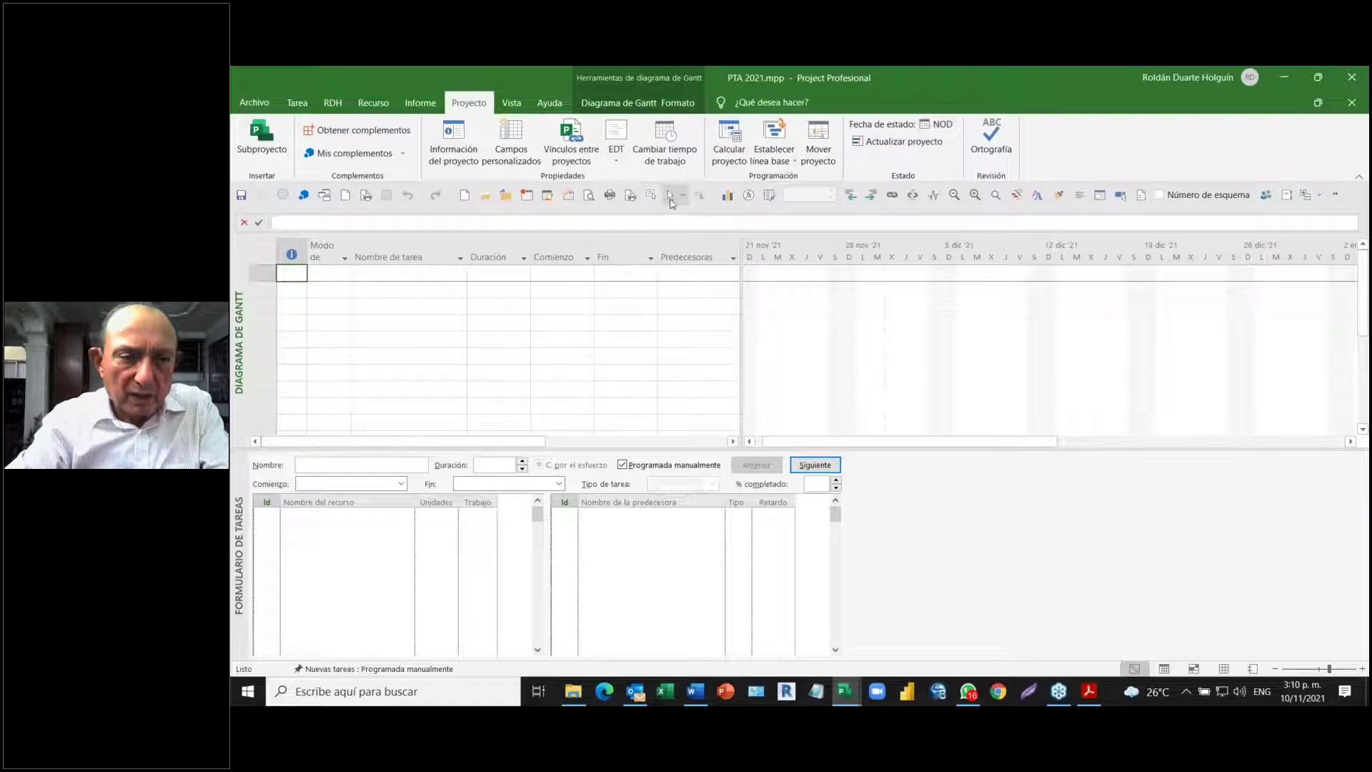
- Consult the manual's project calendar section in Acrobat Reader and create a base calendar named PTA in Project as a copy of Estándar
{"action": "key", "text": "alt+Tab"}
{"action": "left_click", "coordinate": [638, 219]}
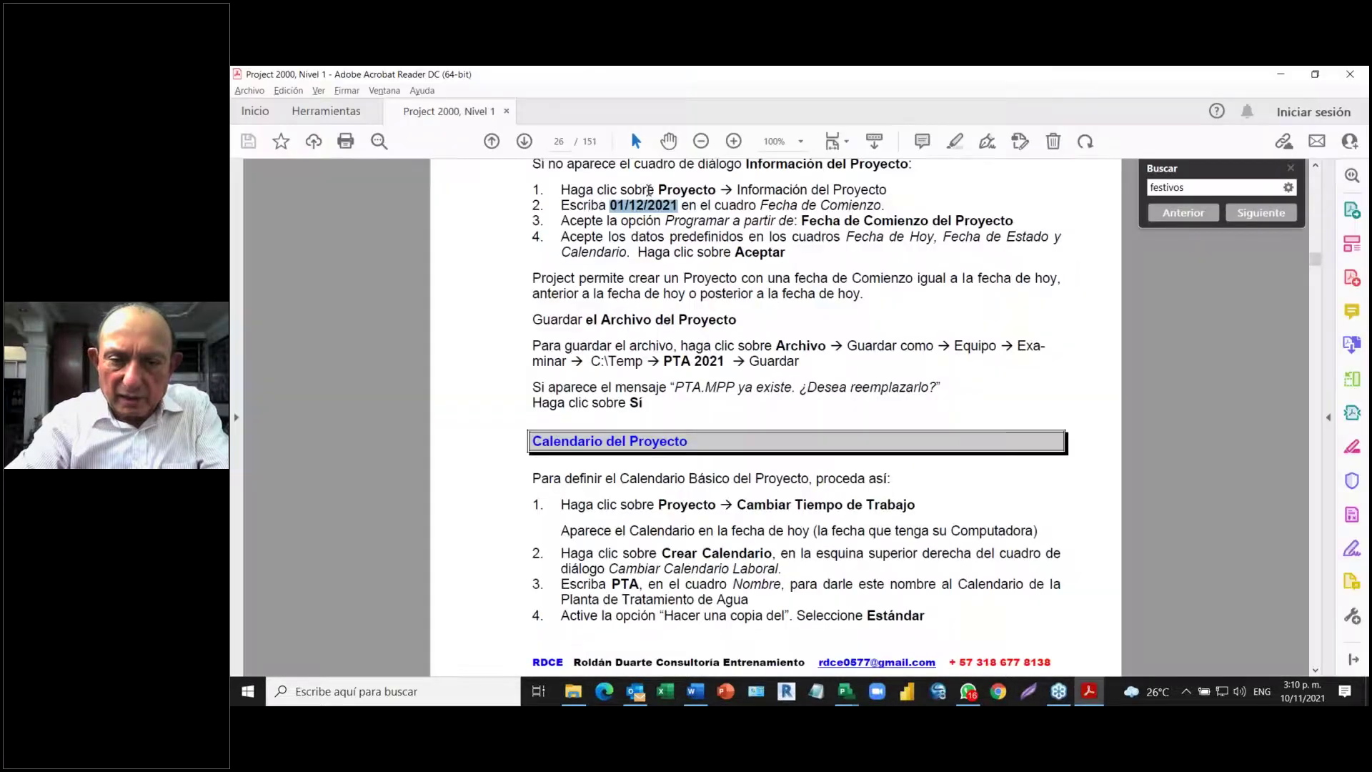
{"action": "scroll", "coordinate": [717, 326], "scroll_direction": "down", "scroll_amount": 4}
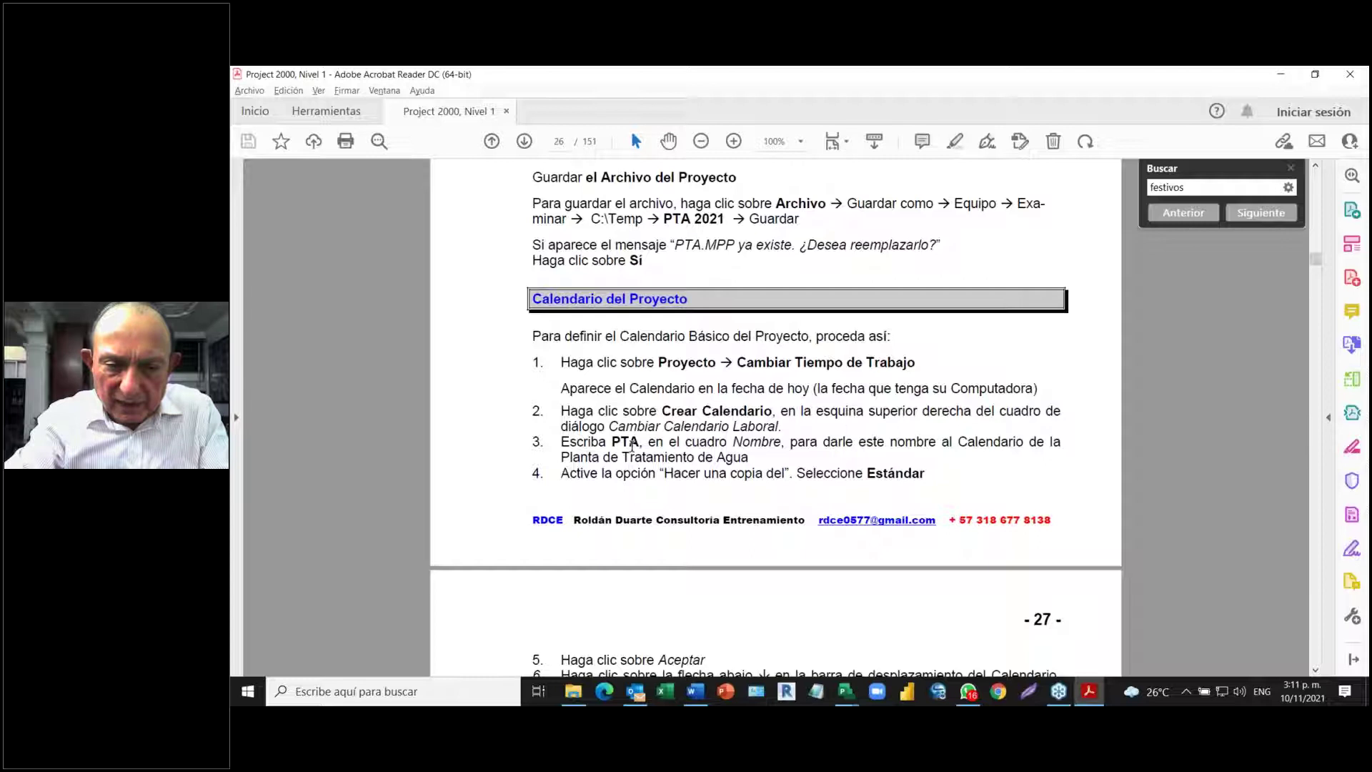
{"action": "key", "text": "alt+Tab"}
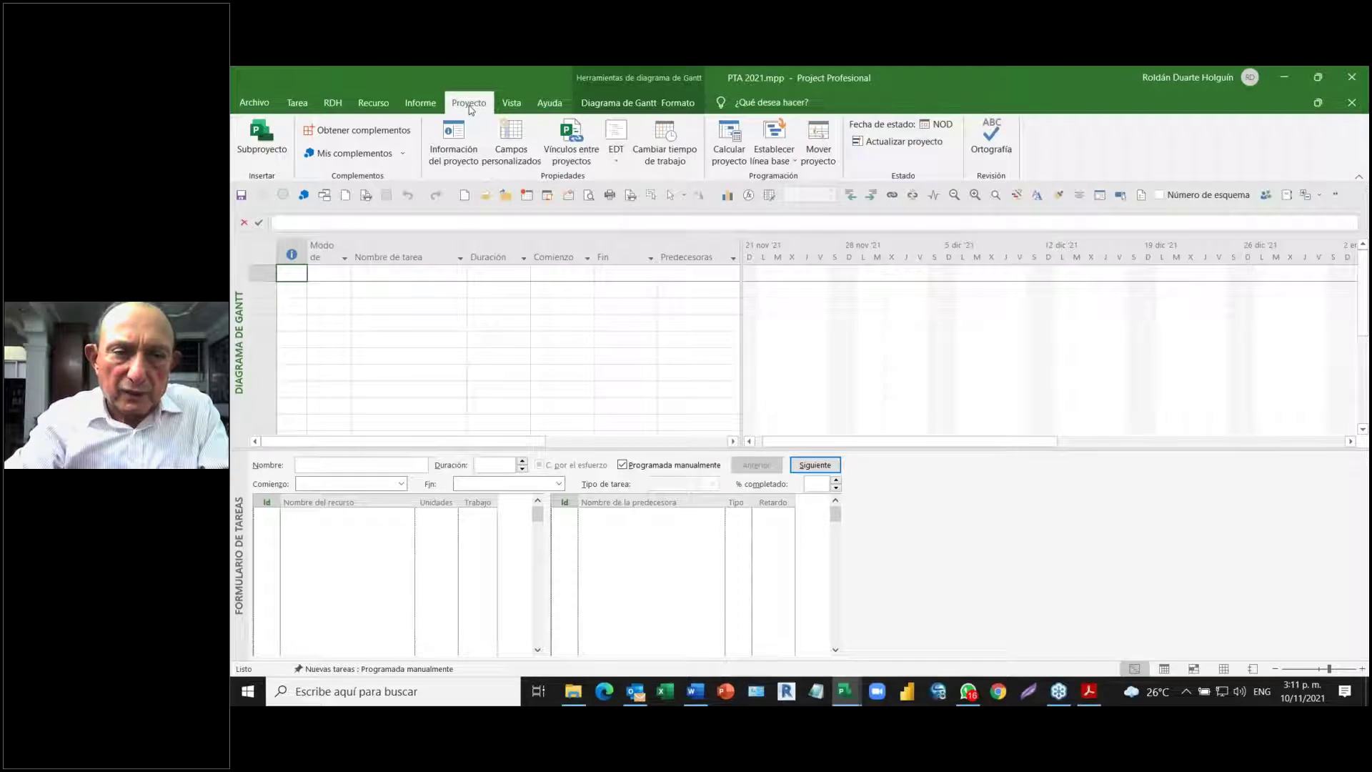
{"action": "left_click", "coordinate": [672, 150]}
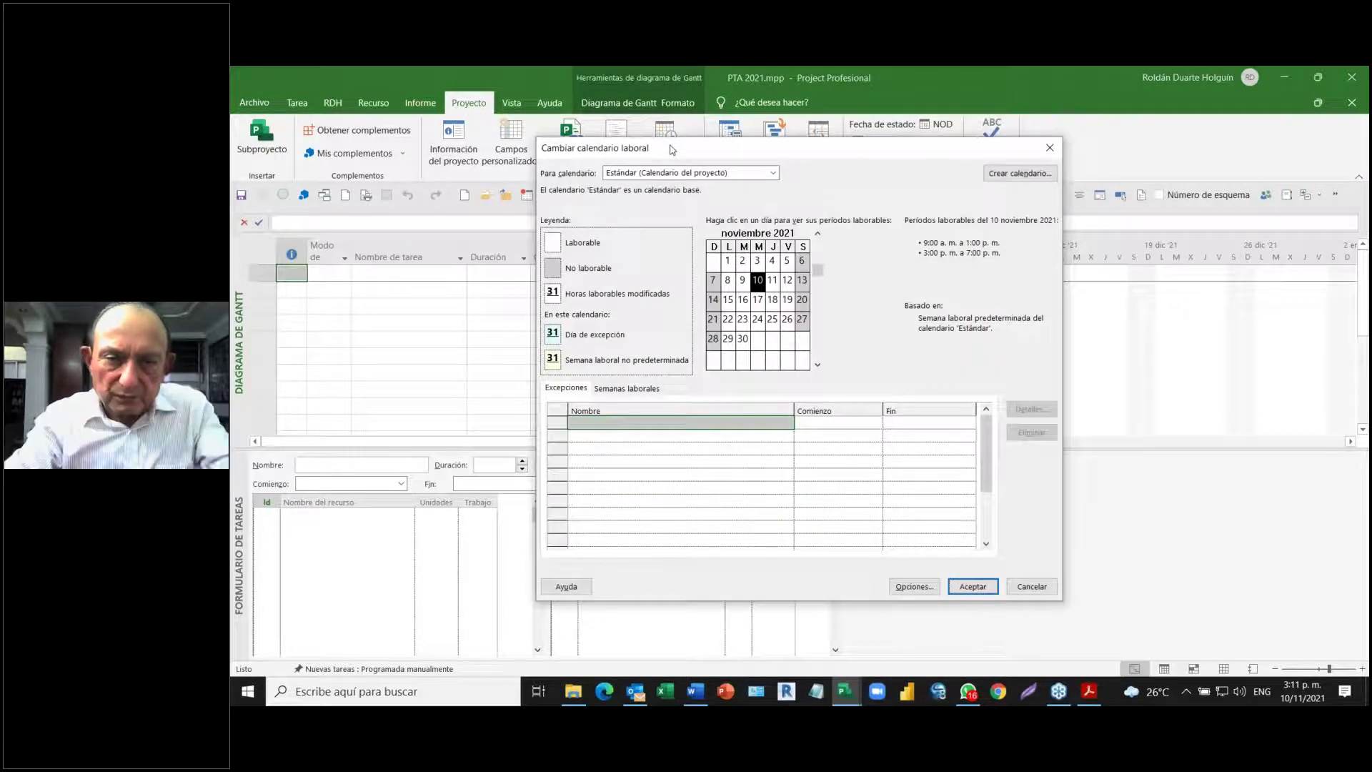
{"action": "left_click", "coordinate": [1006, 175]}
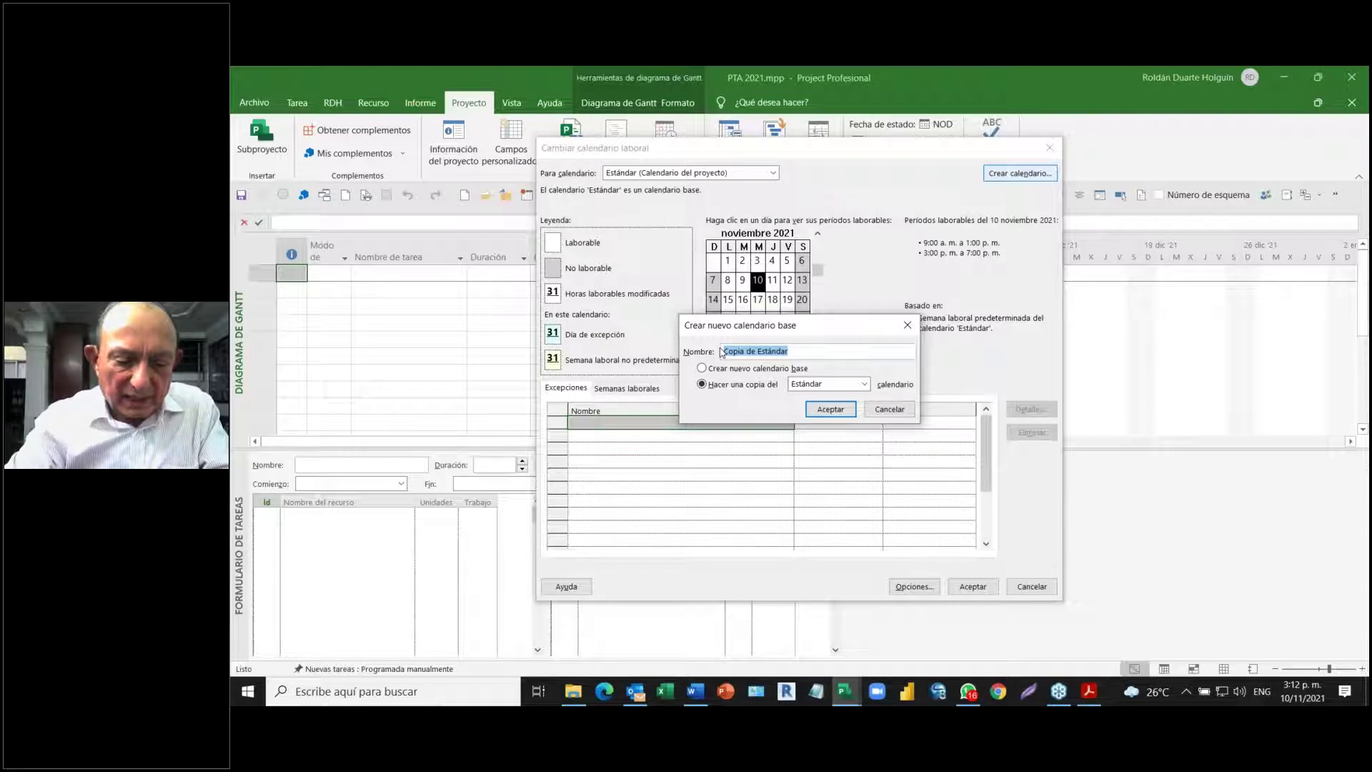
{"action": "type", "text": "PTA"}
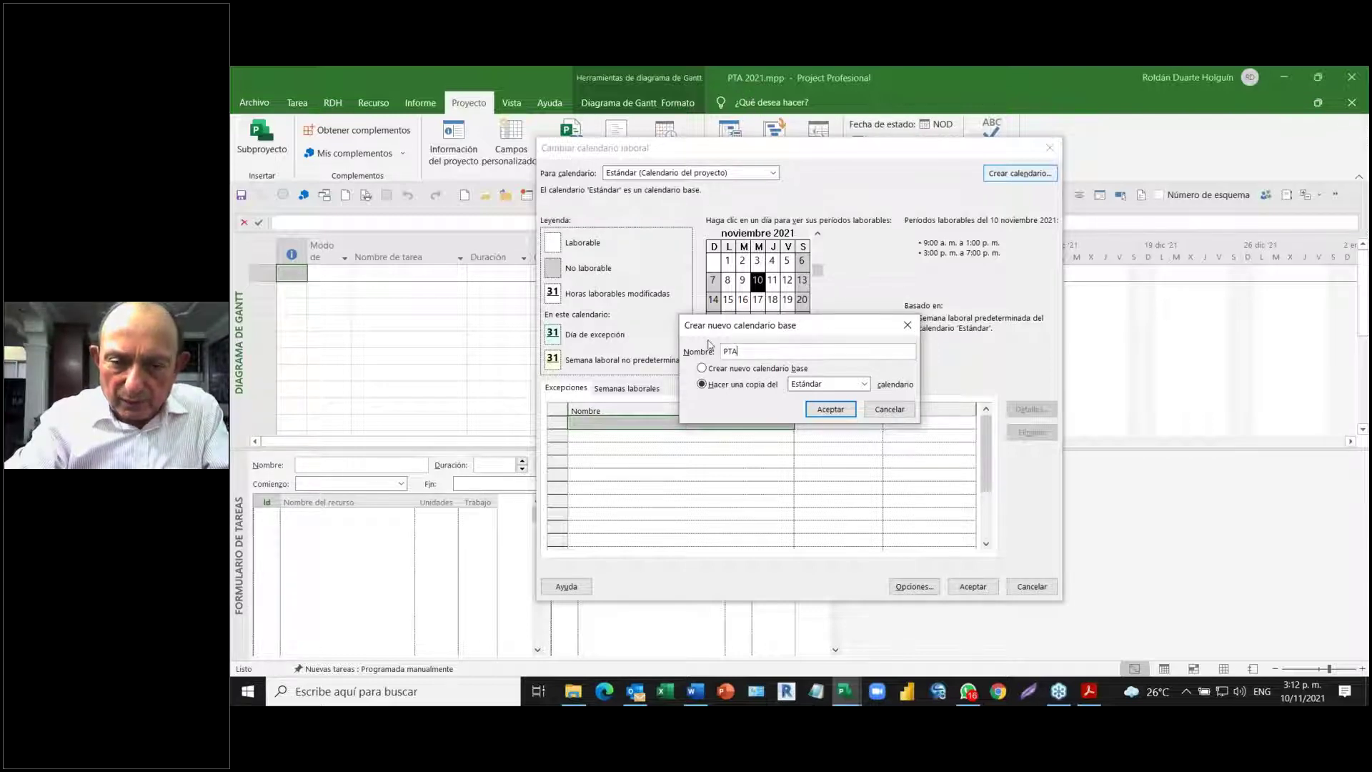
{"action": "left_click", "coordinate": [838, 411]}
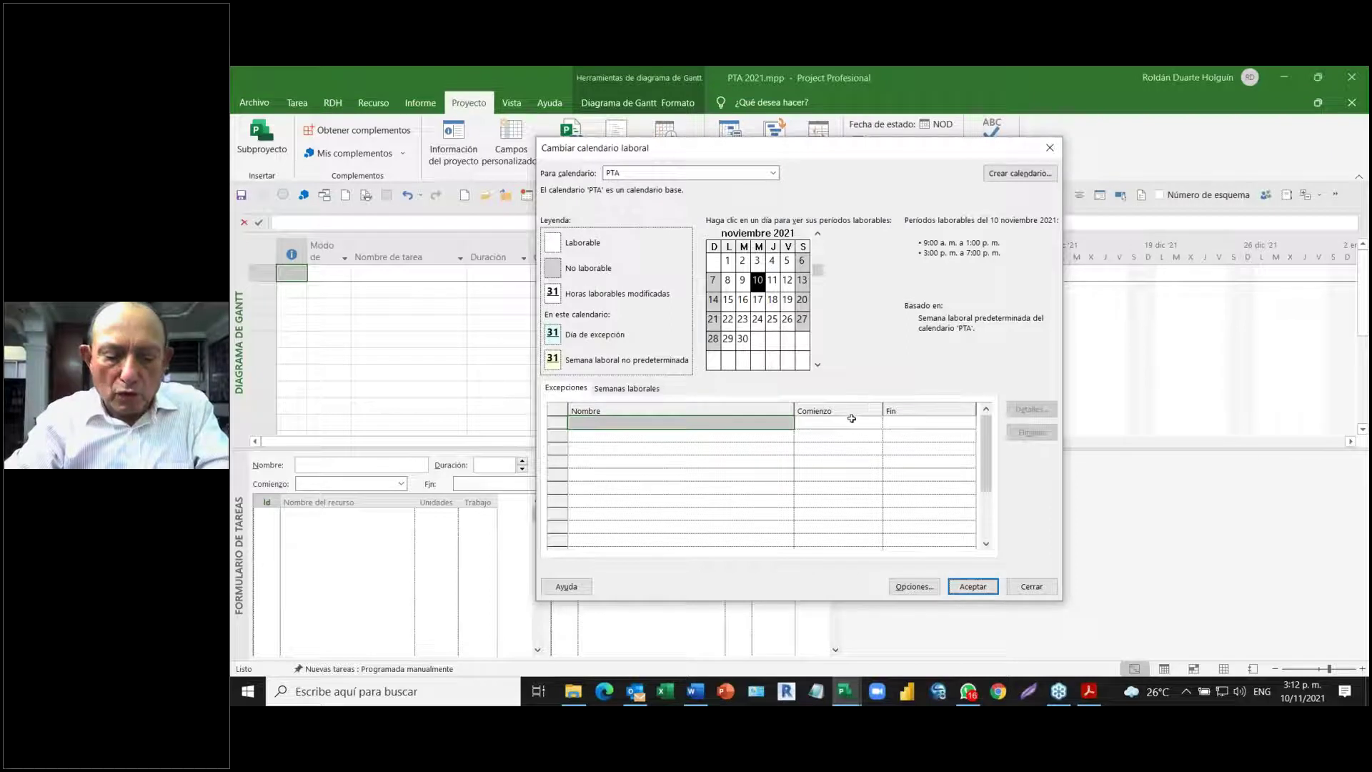
- Read the manual's next calendar instructions on page 27 and bring the PTA calendar in Project to diciembre 2021
{"action": "key", "text": "alt+Tab"}
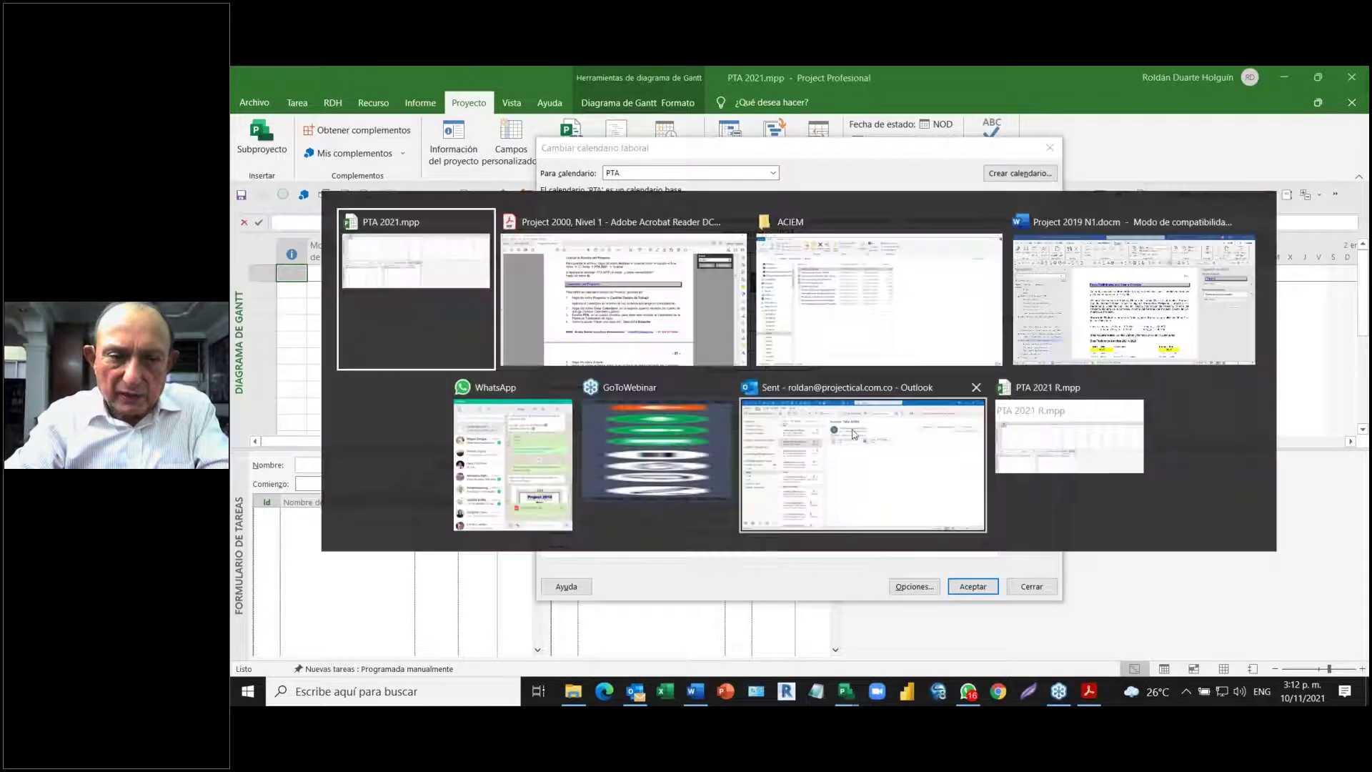
{"action": "scroll", "coordinate": [845, 404], "scroll_direction": "down", "scroll_amount": 2}
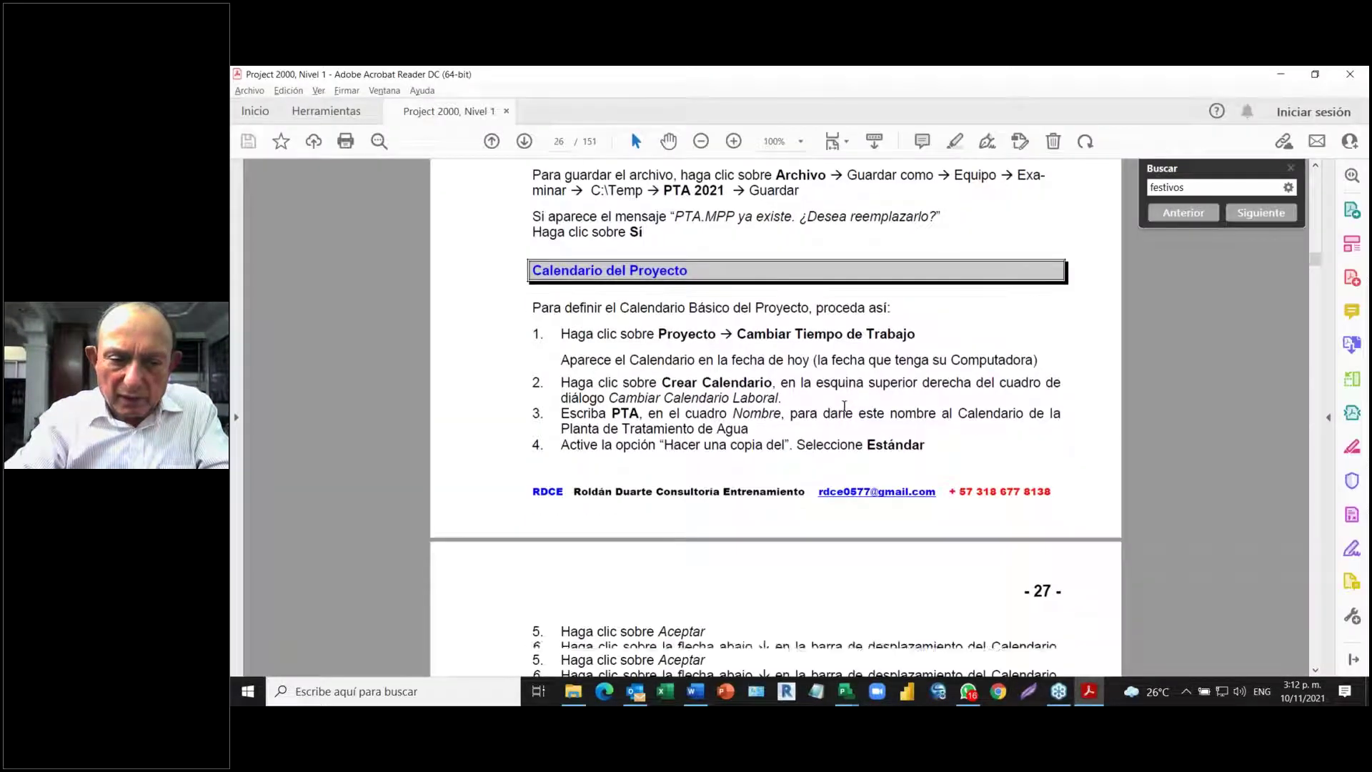
{"action": "scroll", "coordinate": [846, 407], "scroll_direction": "down", "scroll_amount": 8}
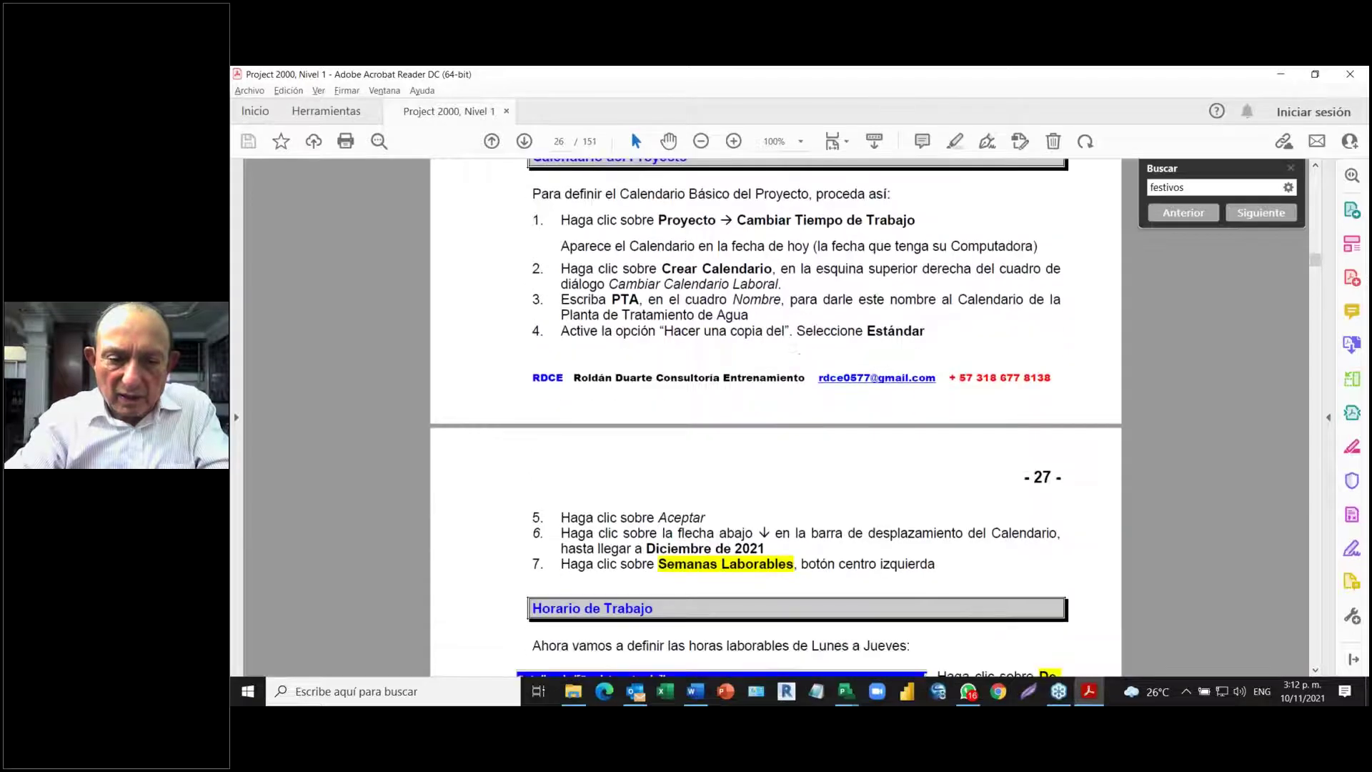
{"action": "scroll", "coordinate": [847, 407], "scroll_direction": "down", "scroll_amount": 1}
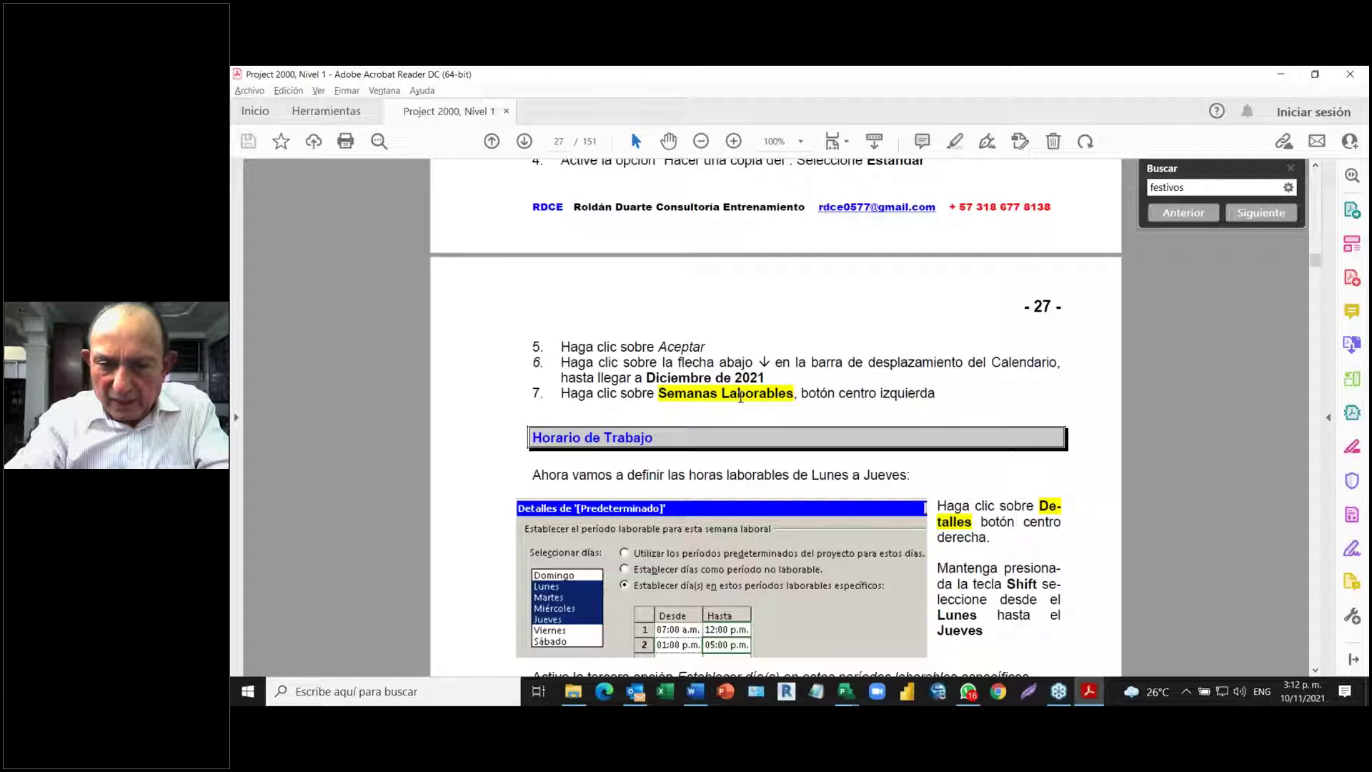
{"action": "key", "text": "alt+Tab"}
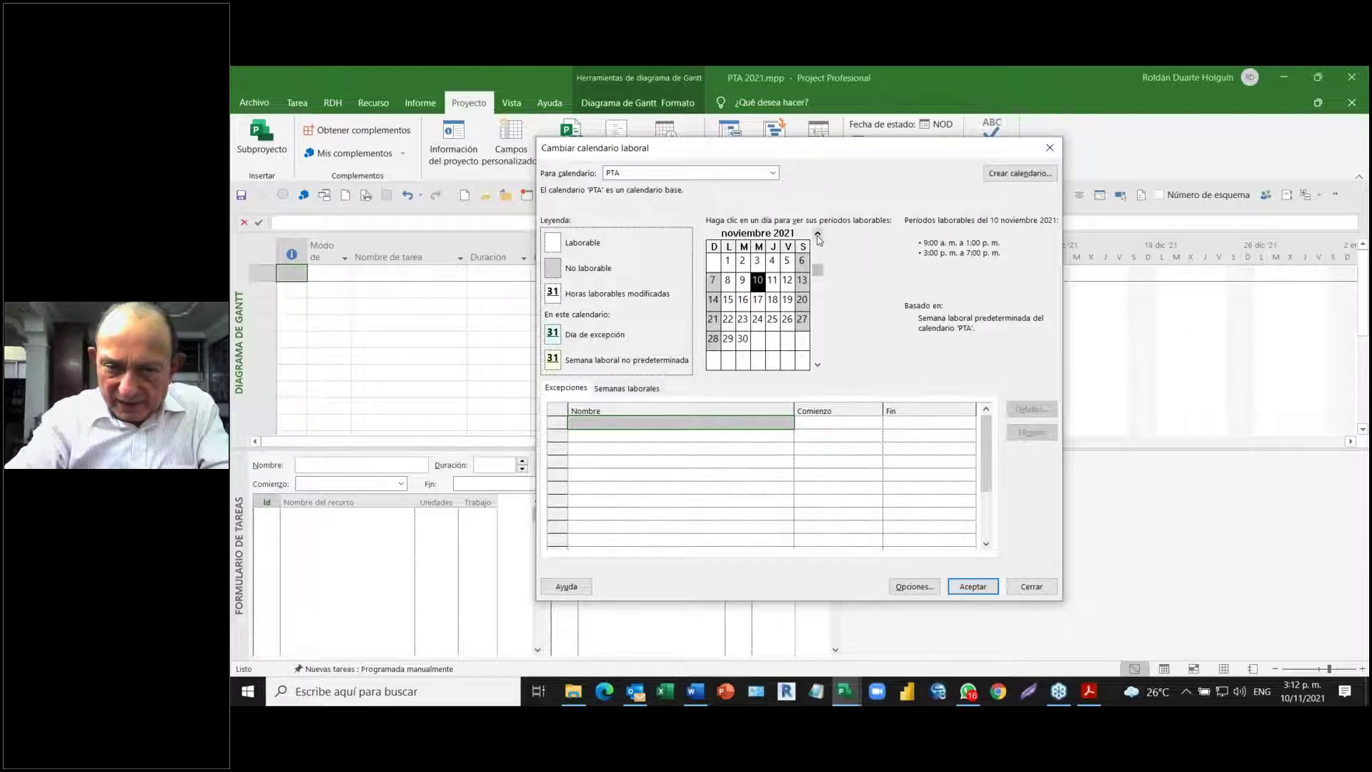
{"action": "left_click", "coordinate": [817, 366]}
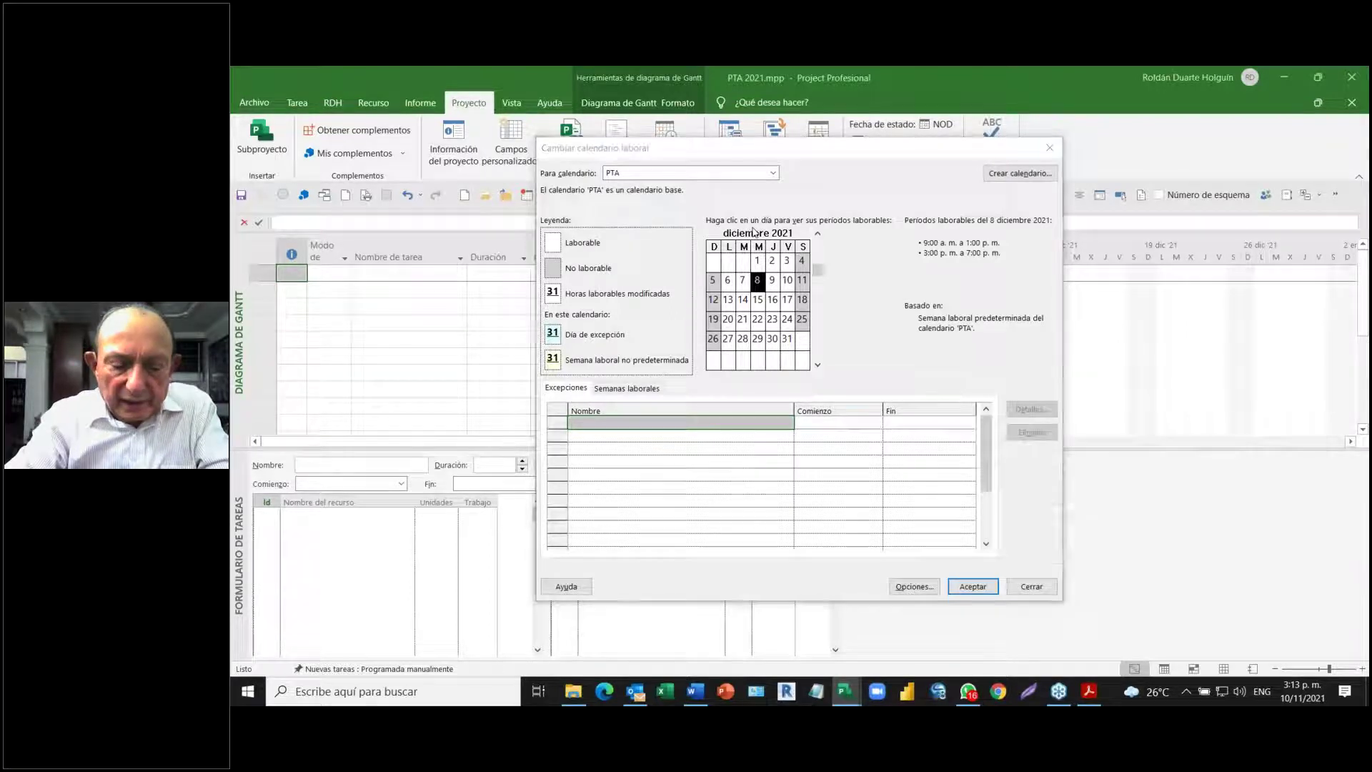
- Recheck the work week instruction in the PDF manual and display the PTA calendar's work weeks in Project
{"action": "key", "text": "alt+Tab"}
{"action": "key", "text": "alt+Tab"}
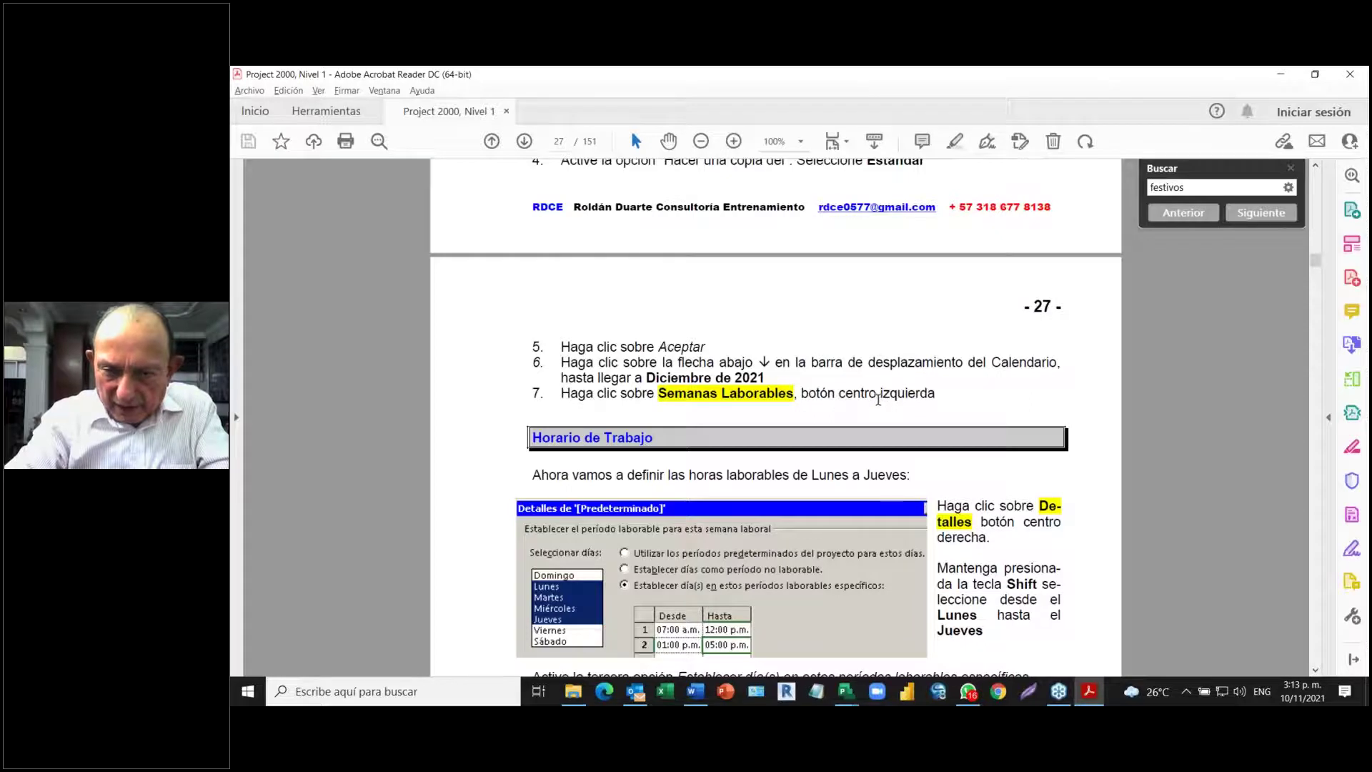
{"action": "key", "text": "alt+Tab"}
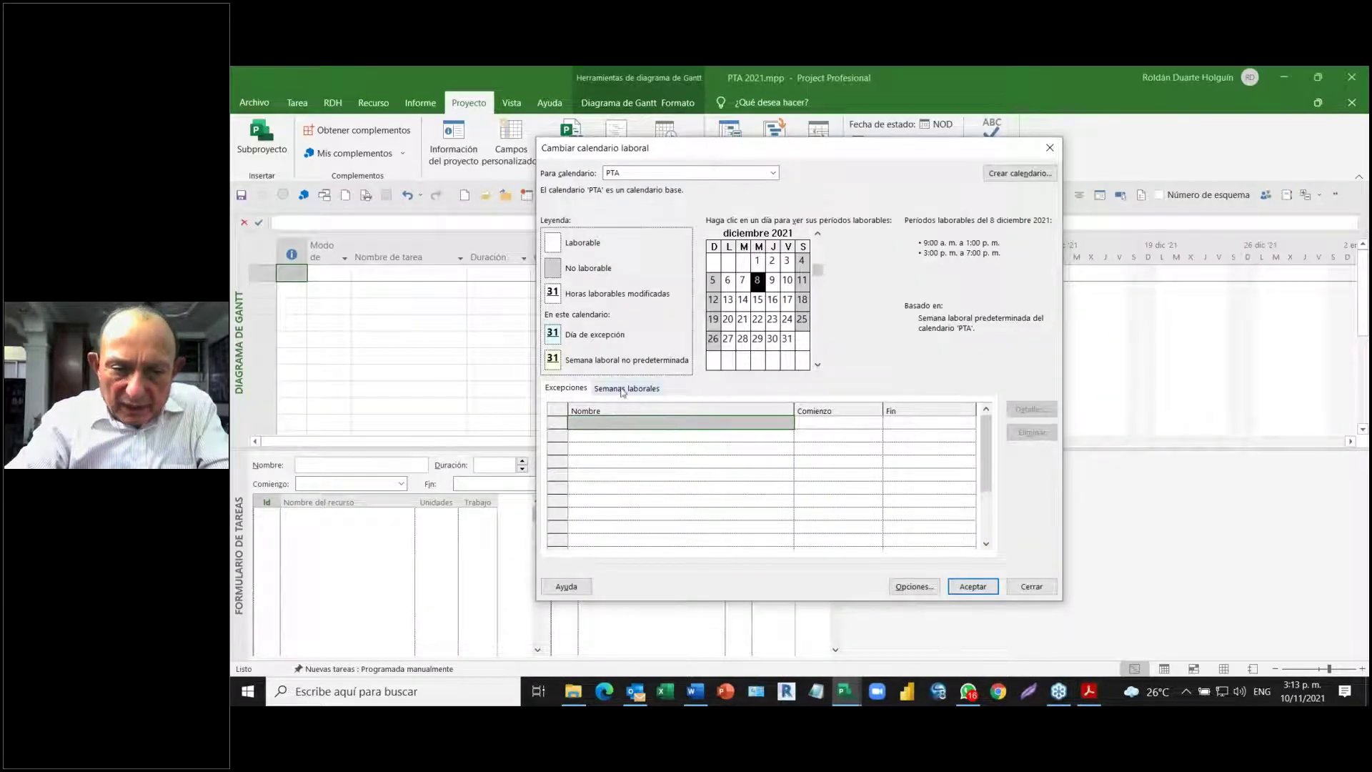
{"action": "left_click", "coordinate": [622, 390]}
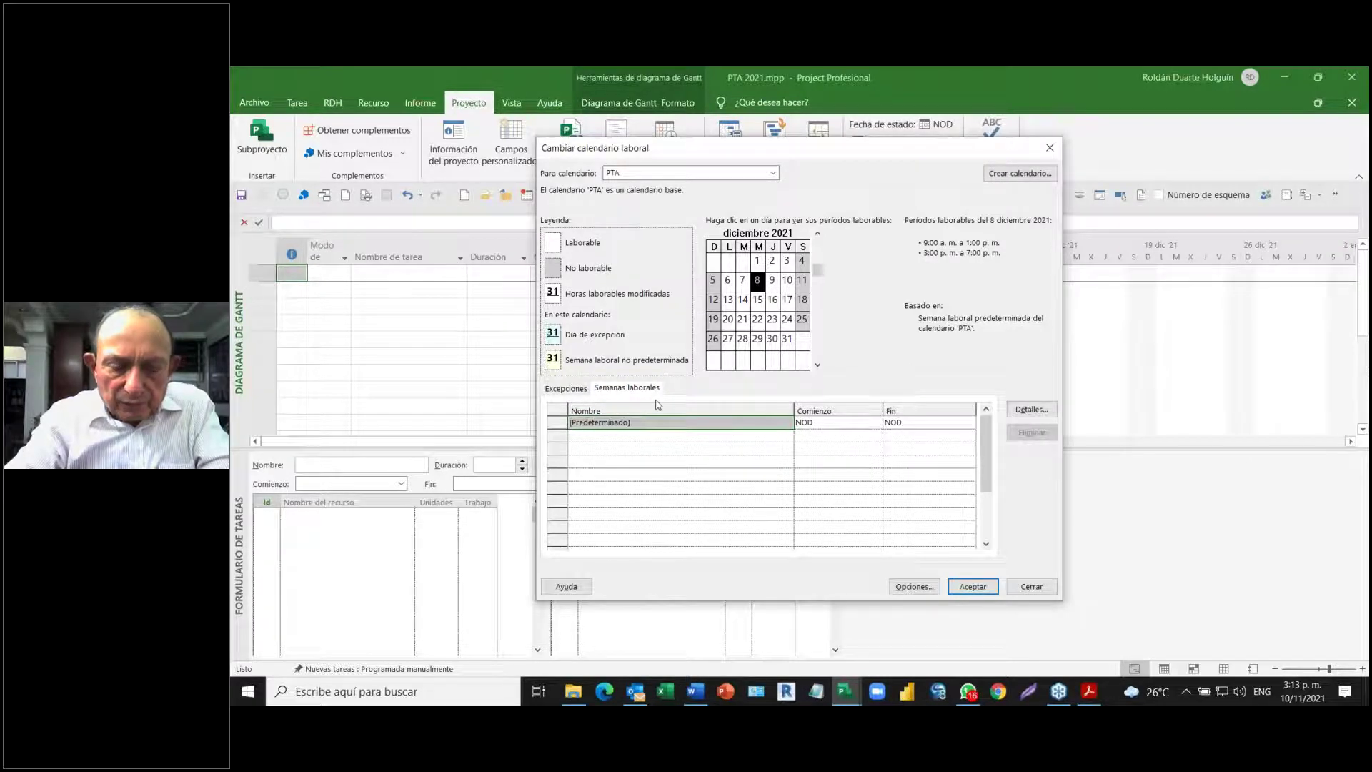
- Consult the manual's Horario de Trabajo section in Acrobat Reader and enable specific working periods for Lunes to Jueves in Project's default PTA work week
{"action": "key", "text": "alt+Tab"}
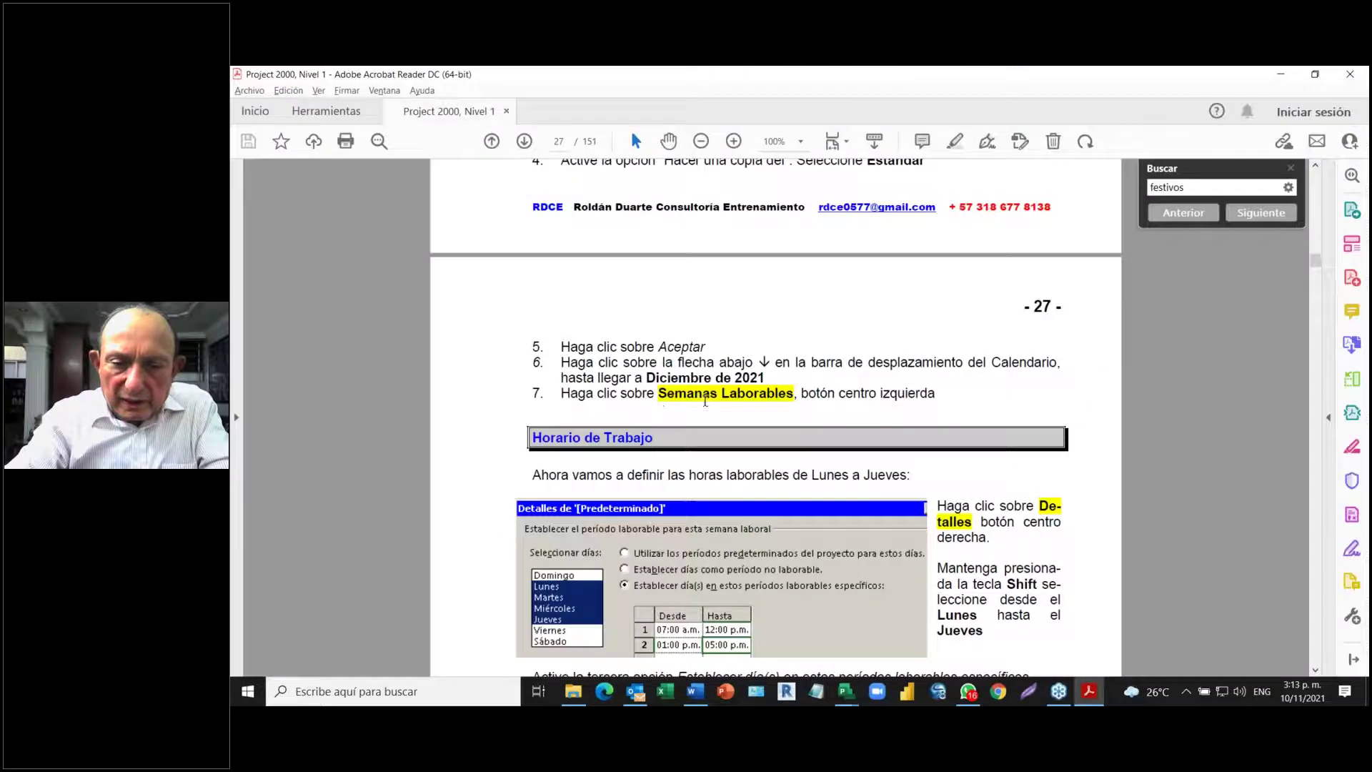
{"action": "scroll", "coordinate": [775, 418], "scroll_direction": "down", "scroll_amount": 1}
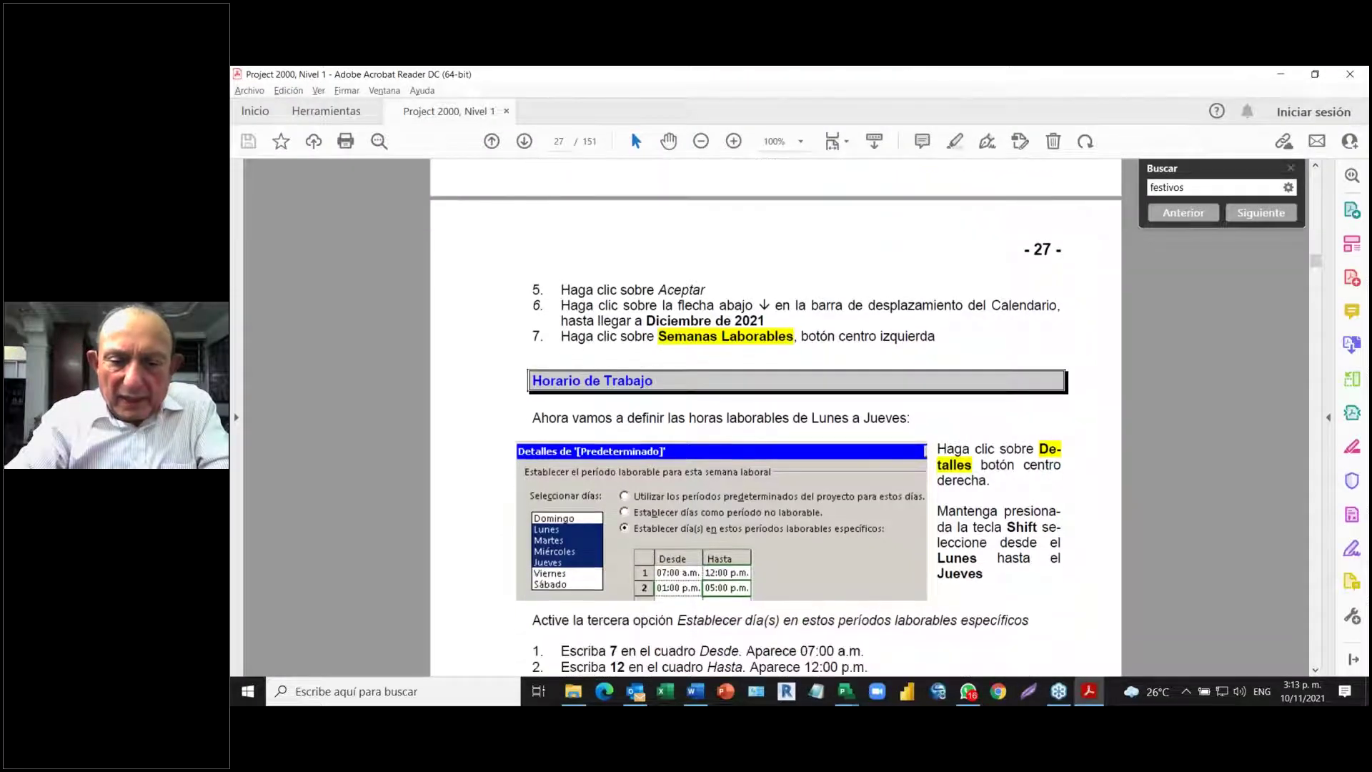
{"action": "scroll", "coordinate": [750, 425], "scroll_direction": "down", "scroll_amount": 2}
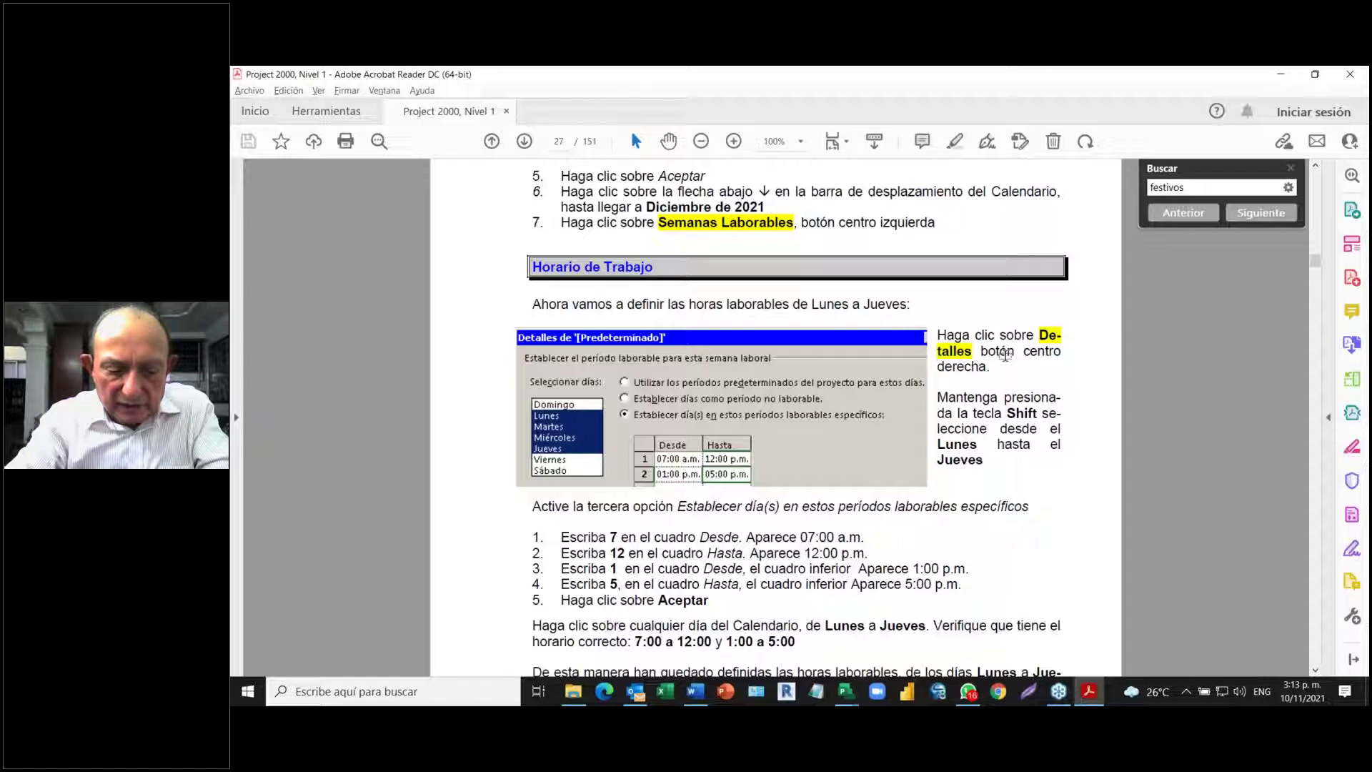
{"action": "key", "text": "alt+Tab"}
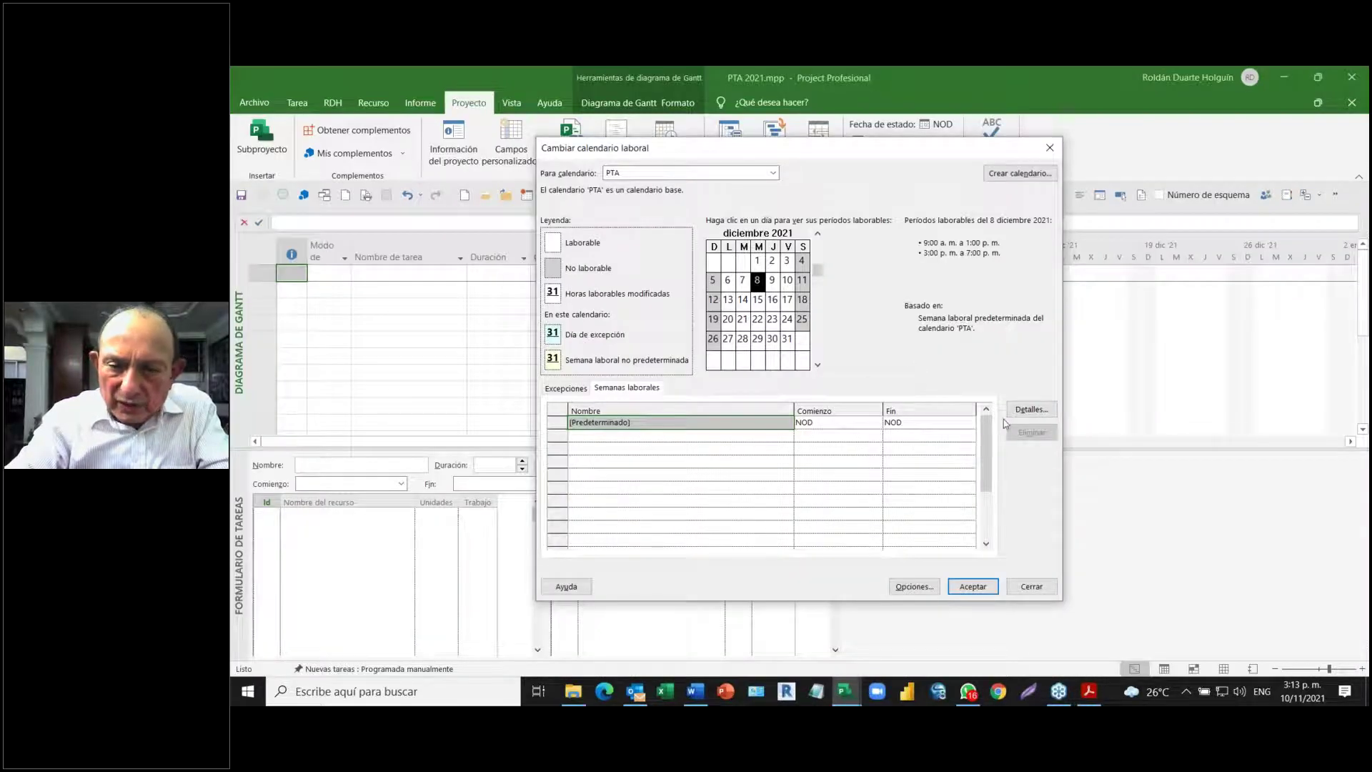
{"action": "left_click", "coordinate": [1024, 412]}
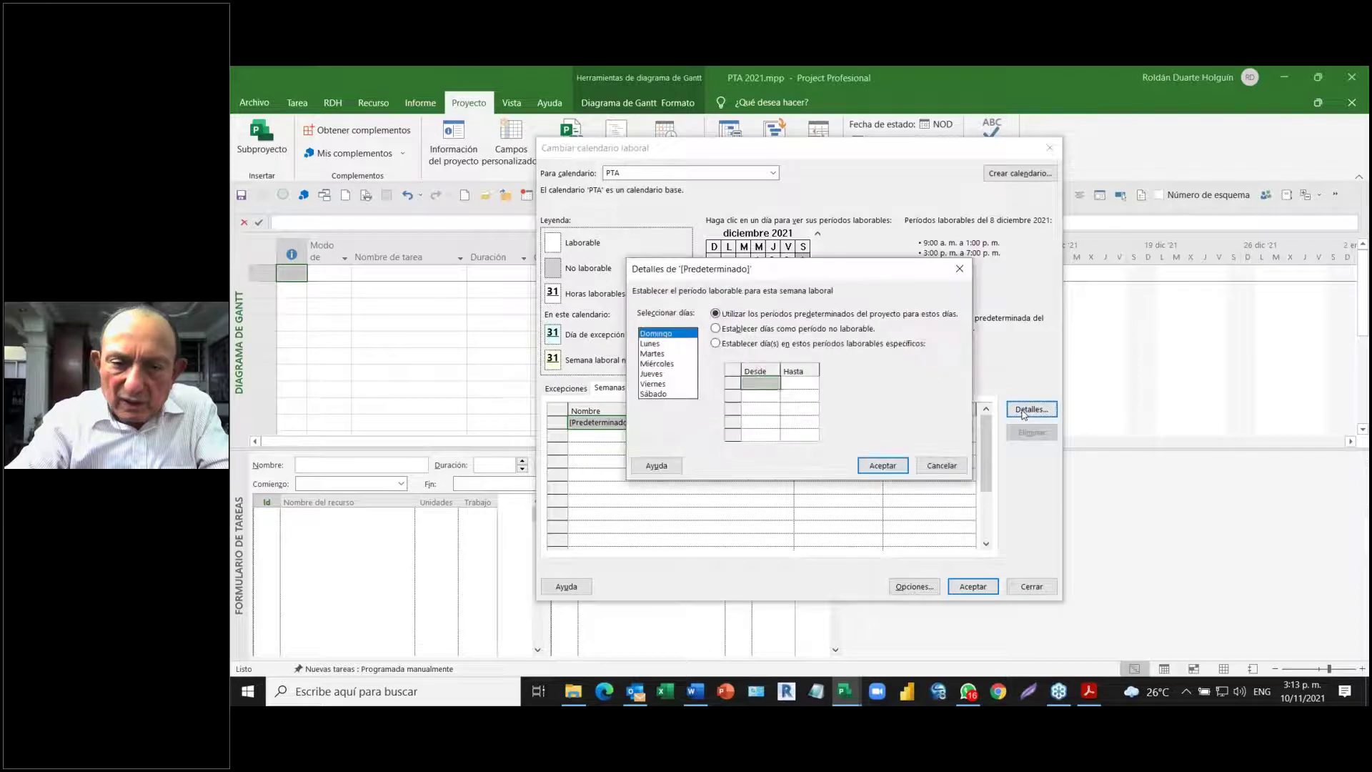
{"action": "left_click", "coordinate": [648, 344]}
{"action": "left_click_drag", "start_coordinate": [648, 349], "coordinate": [646, 373]}
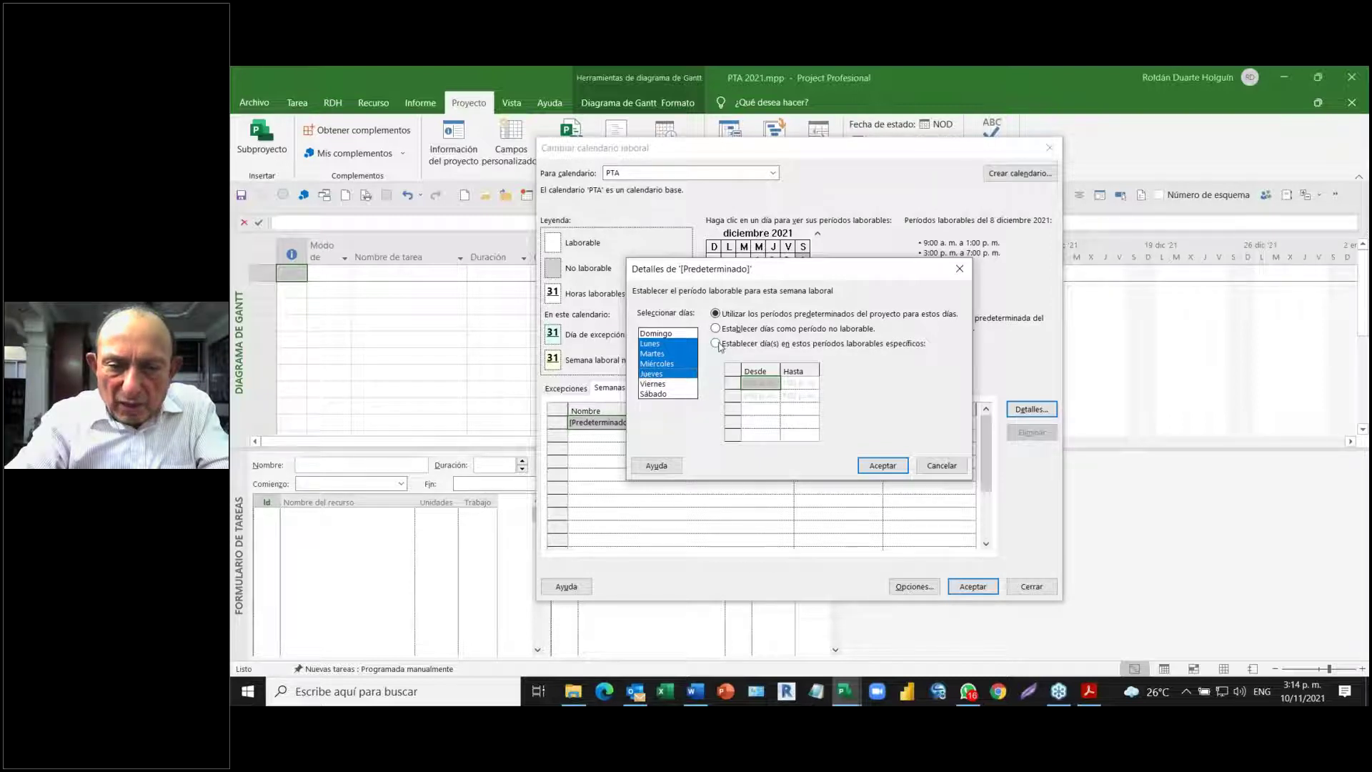
{"action": "left_click", "coordinate": [716, 343]}
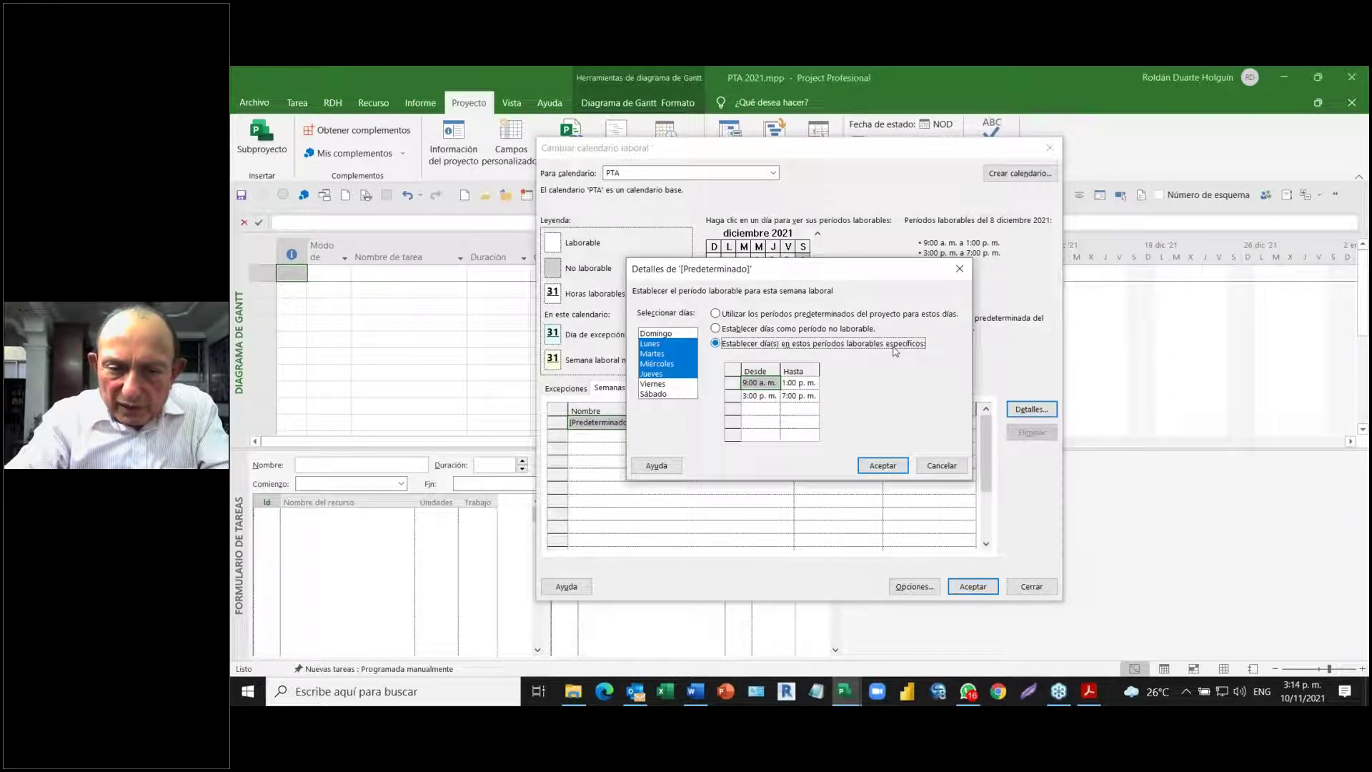
- Set the first working period for Lunes to Jueves from 7:00 a. m. to 12:00 p. m
{"action": "left_click", "coordinate": [745, 384]}
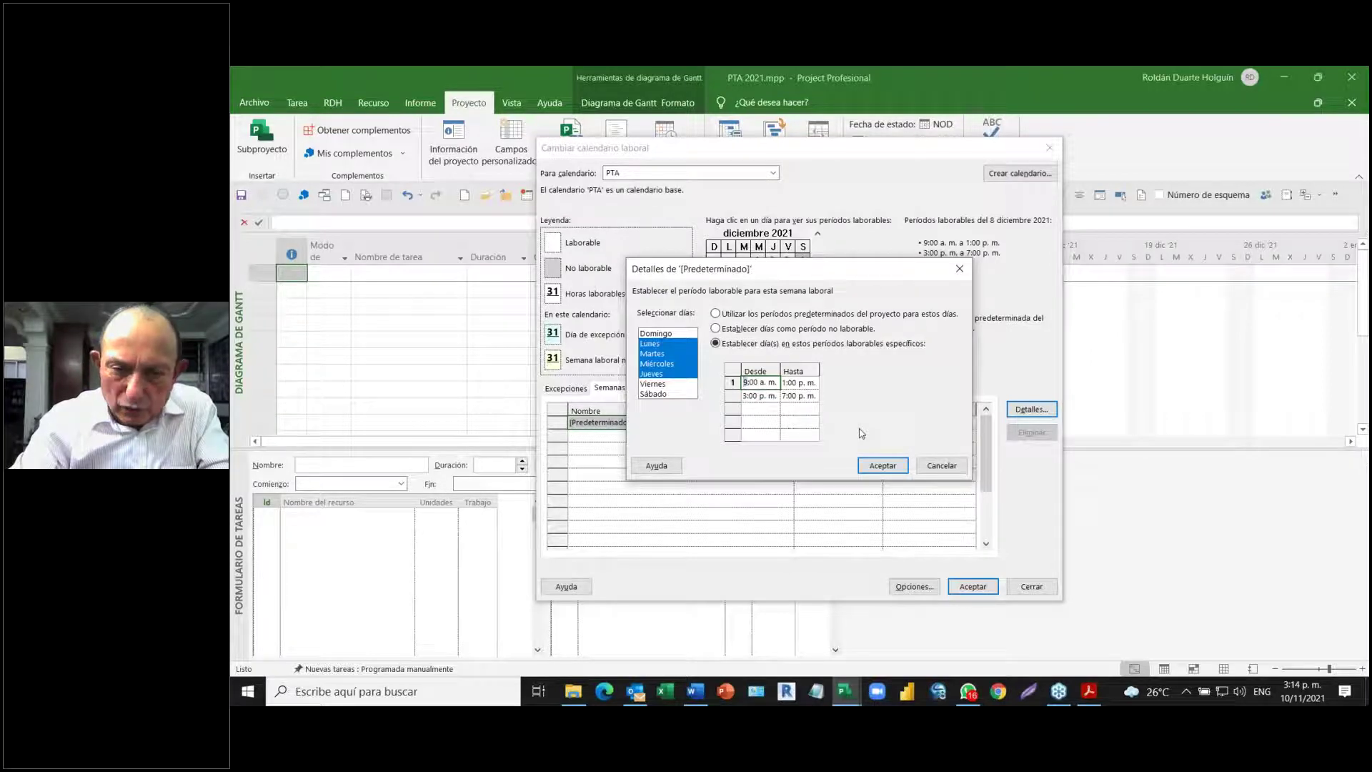
{"action": "key", "text": "Delete"}
{"action": "type", "text": "7"}
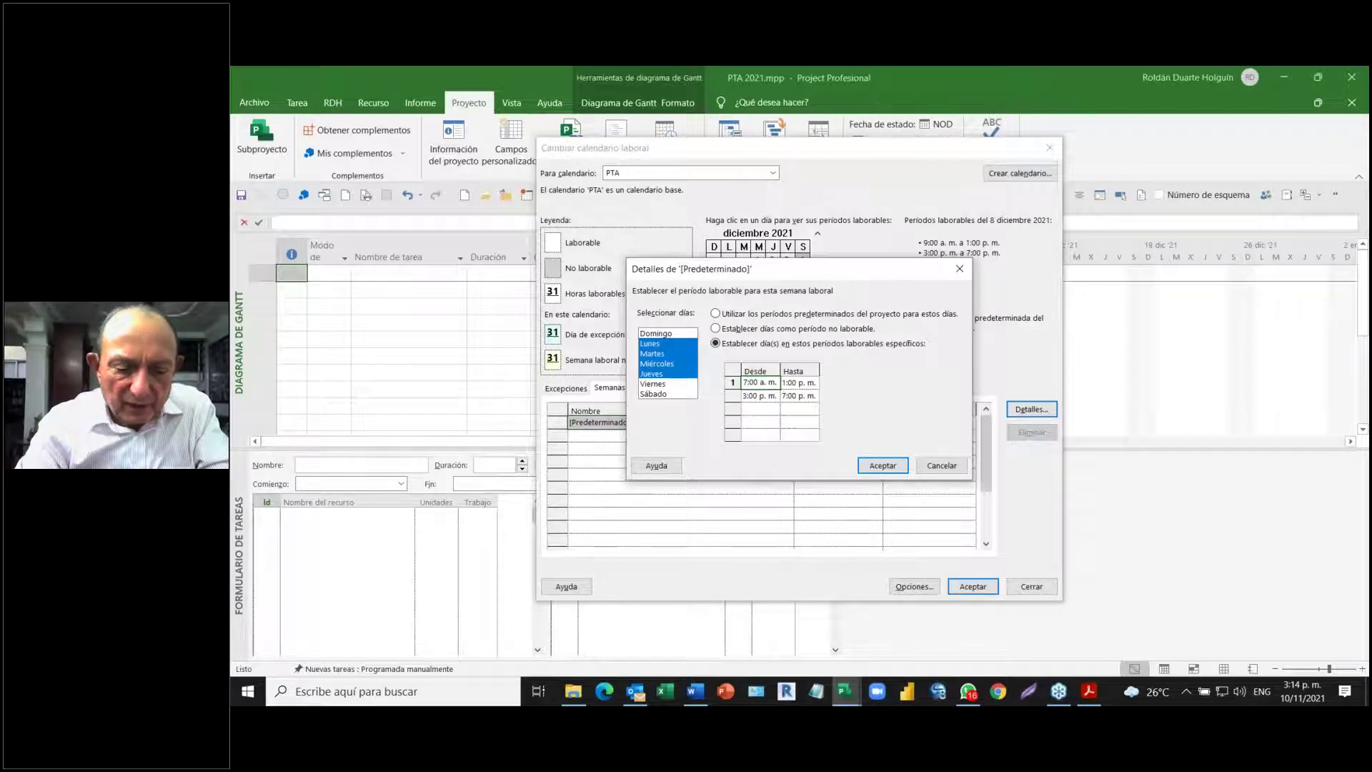
{"action": "key", "text": "BackSpace"}
{"action": "type", "text": "9"}
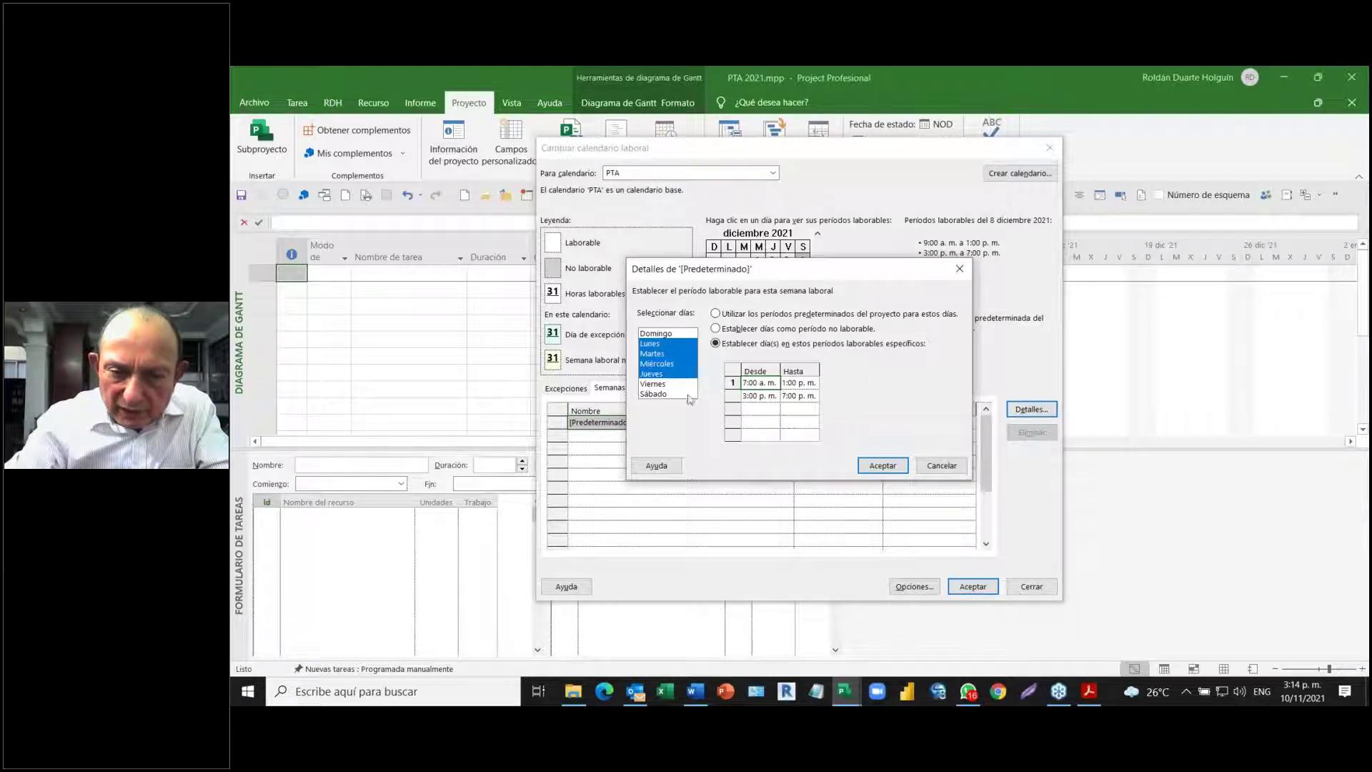
{"action": "left_click", "coordinate": [787, 384]}
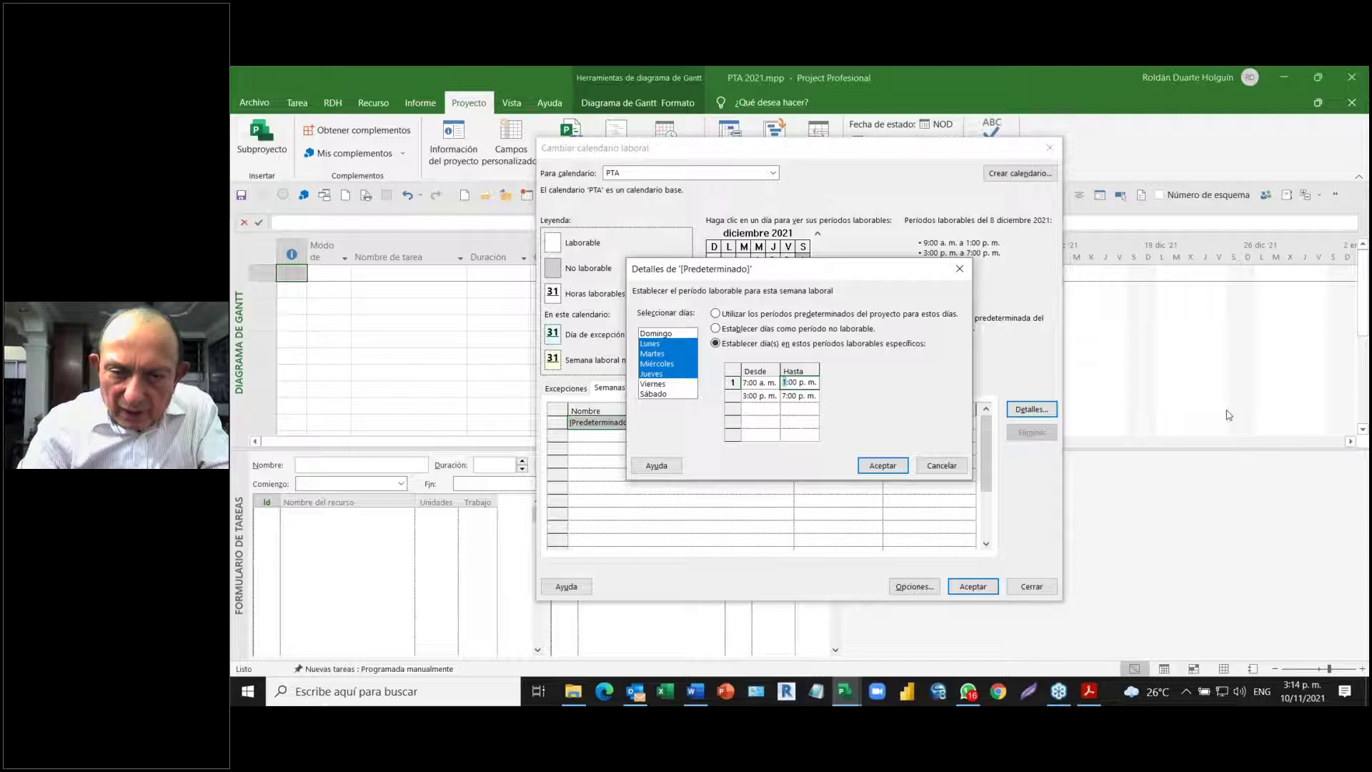
{"action": "type", "text": "2"}
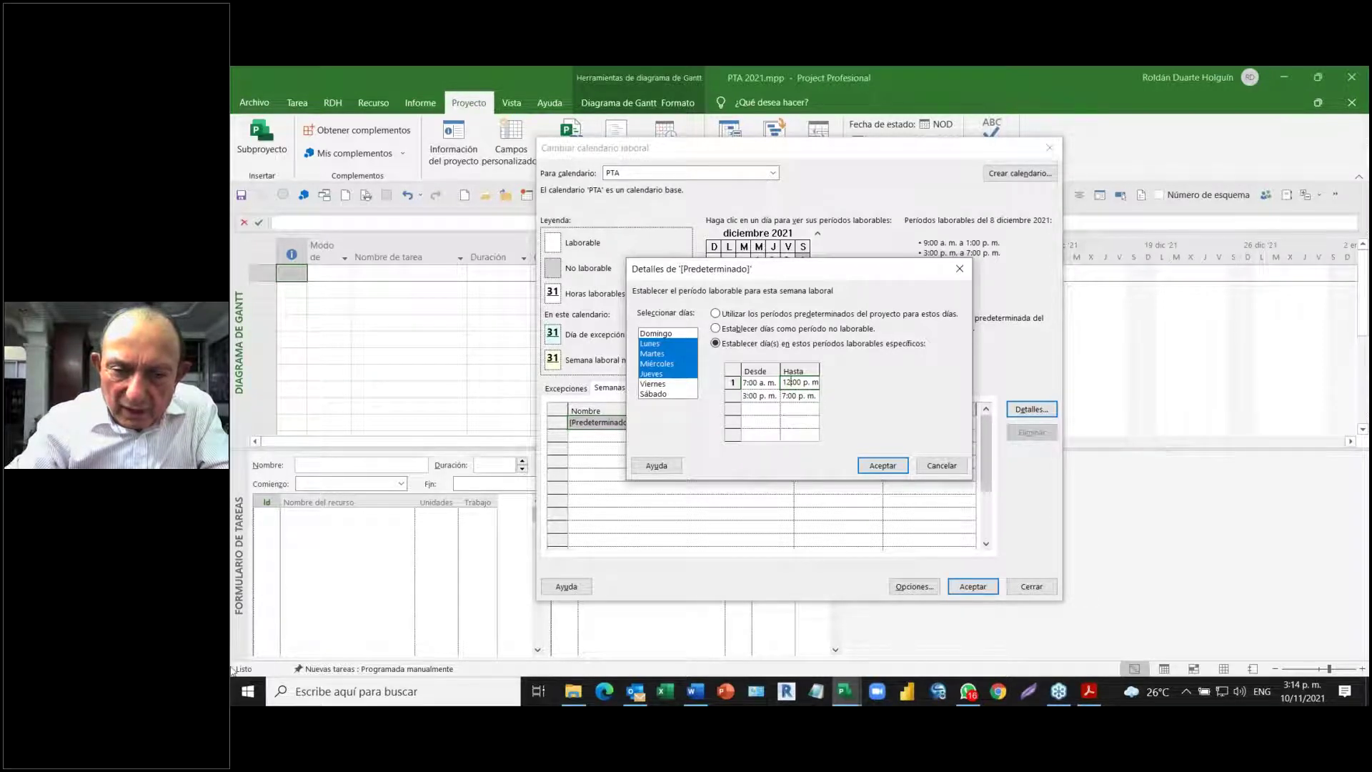
- Set the second working period for Lunes to Jueves from 1:00 p. m. to 5:00 p. m. and accept the work week details
{"action": "left_click", "coordinate": [747, 397]}
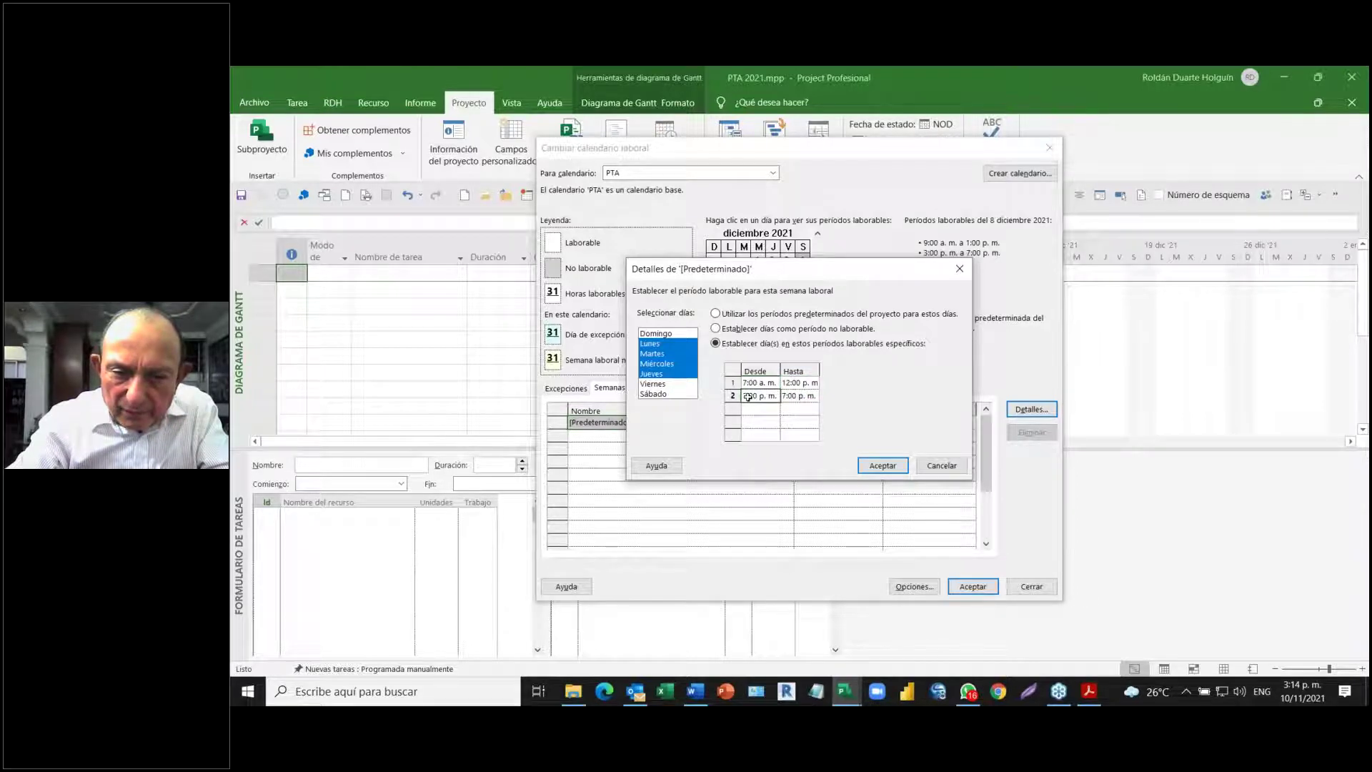
{"action": "left_click", "coordinate": [773, 399]}
{"action": "key", "text": "Delete"}
{"action": "type", "text": "1"}
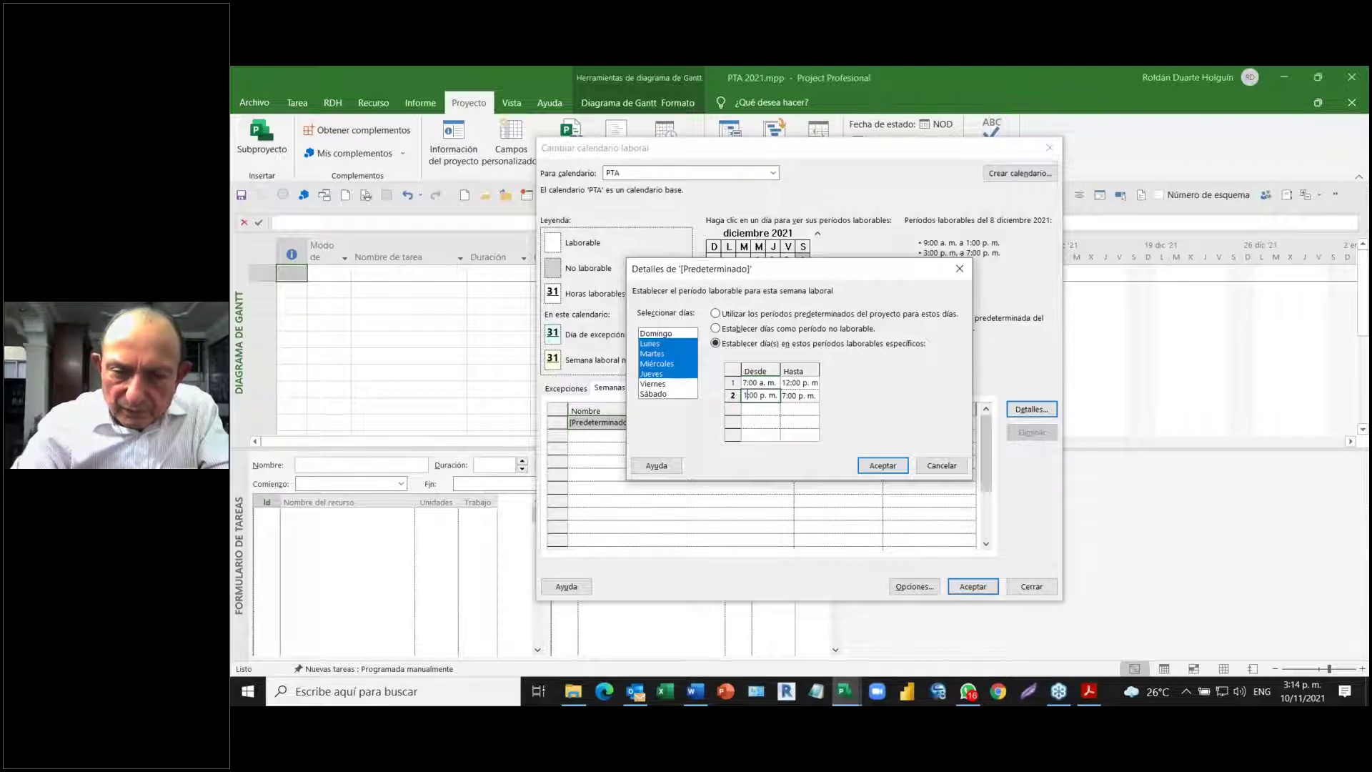
{"action": "left_click", "coordinate": [787, 392]}
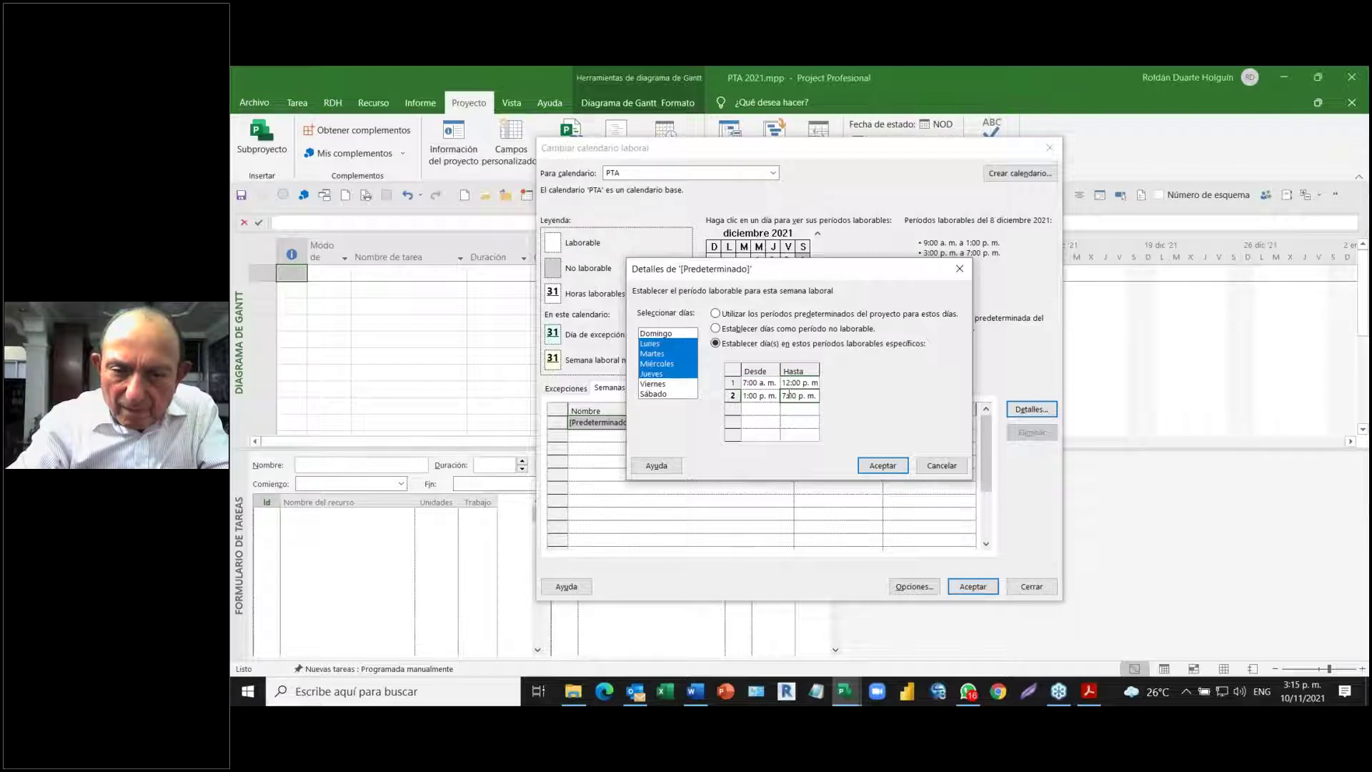
{"action": "type", "text": "7"}
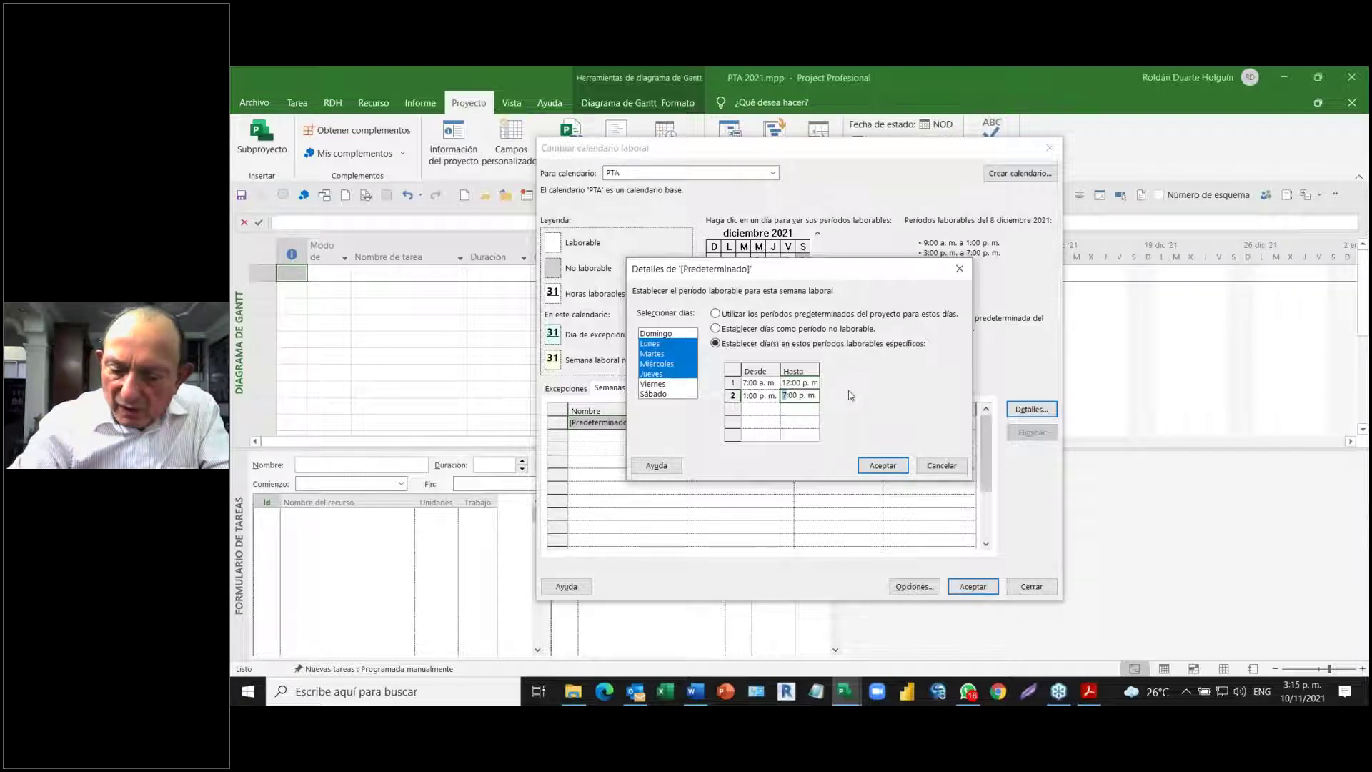
{"action": "type", "text": "5"}
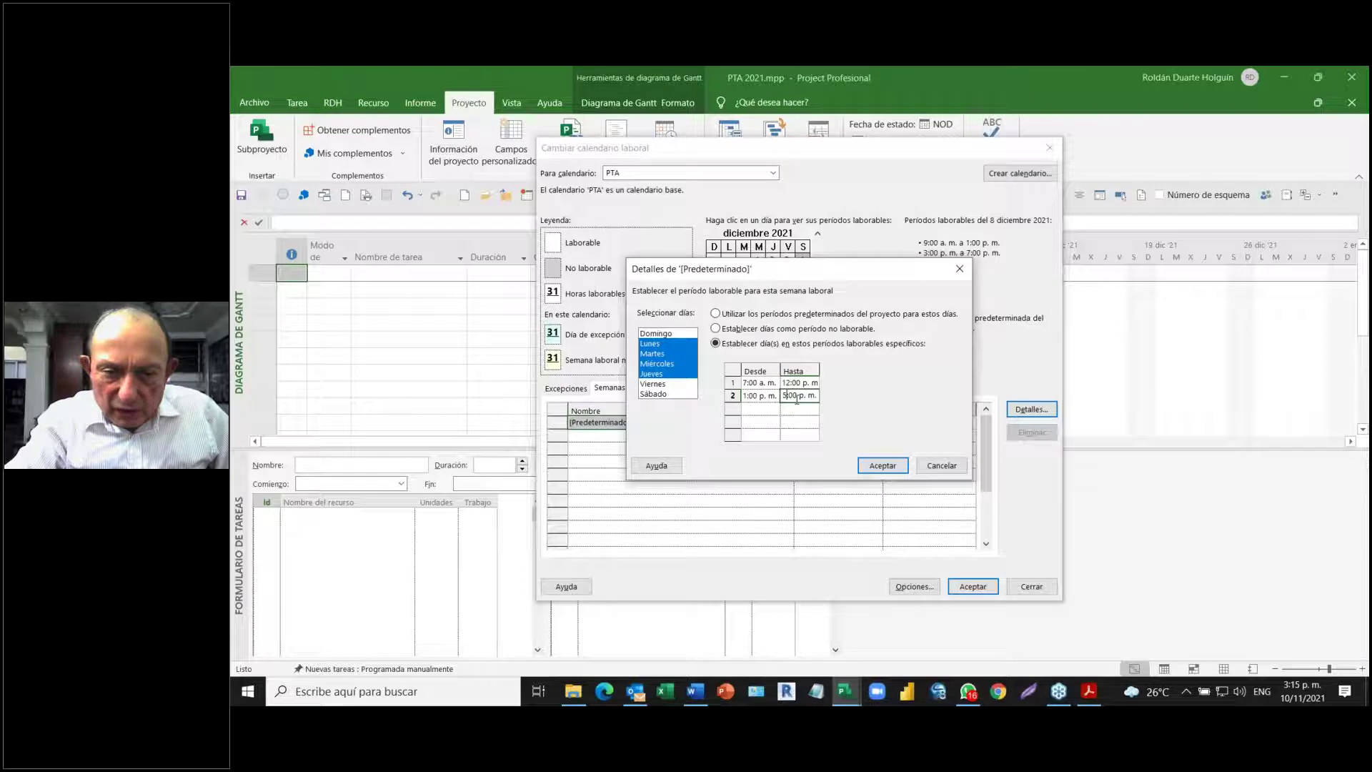
{"action": "left_click", "coordinate": [886, 467]}
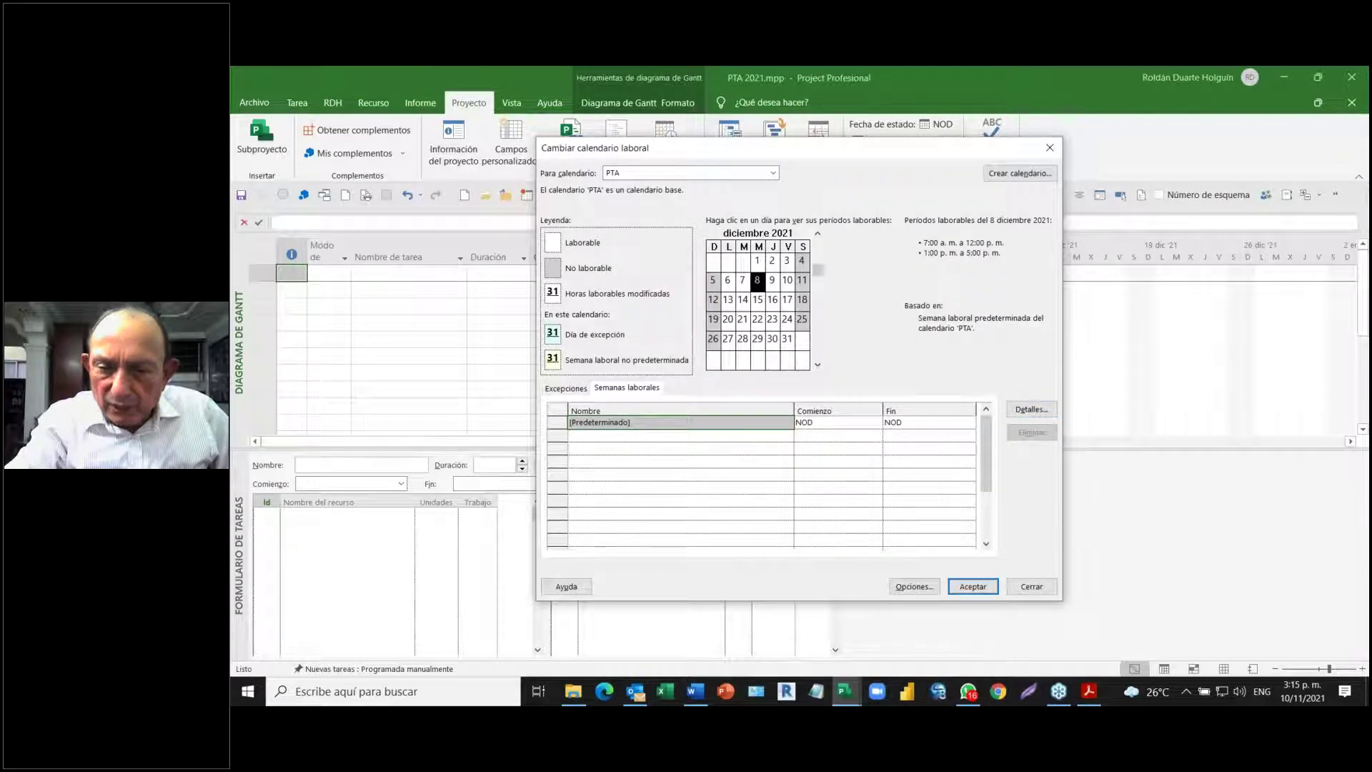
- Enable specific working periods for Viernes in the default work week and set the first one from 7:00 a. m. to 12:00 p. m
{"action": "left_click", "coordinate": [1031, 409]}
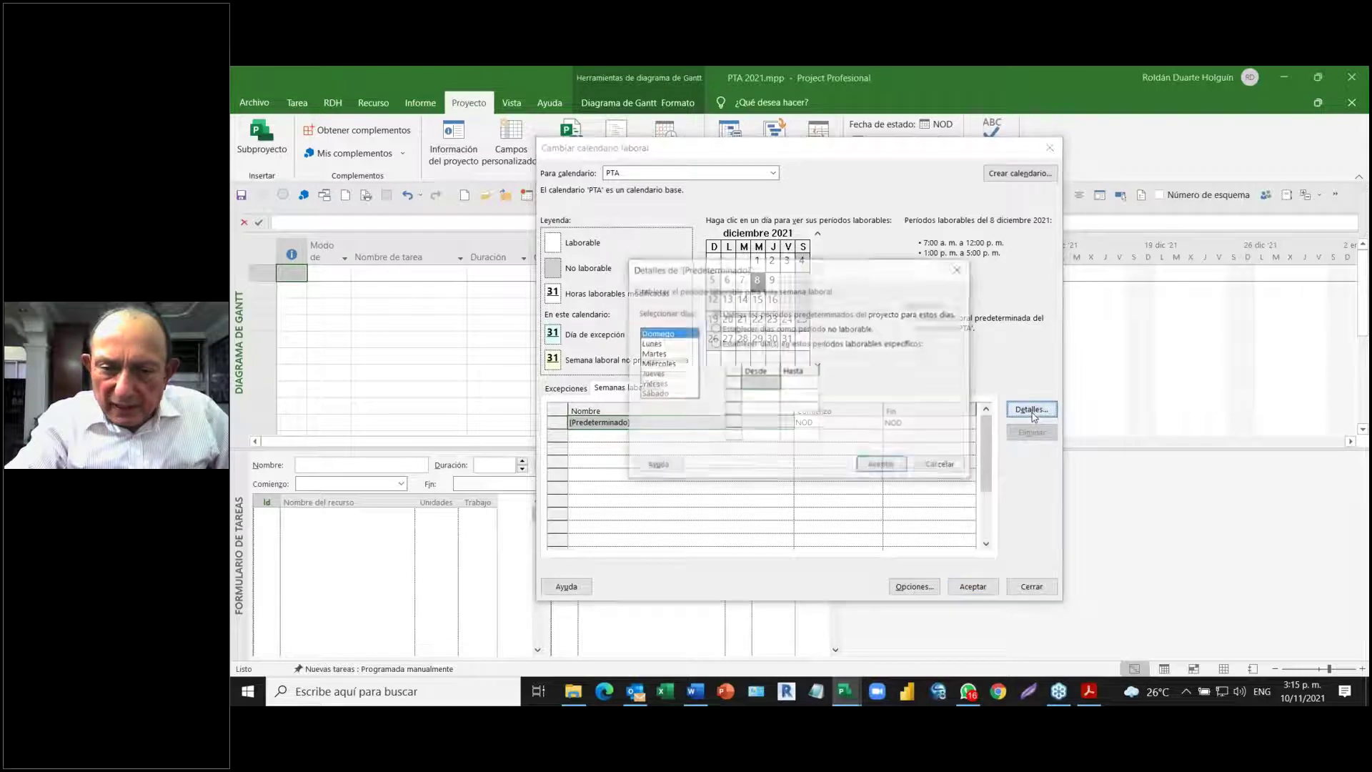
{"action": "left_click", "coordinate": [647, 385]}
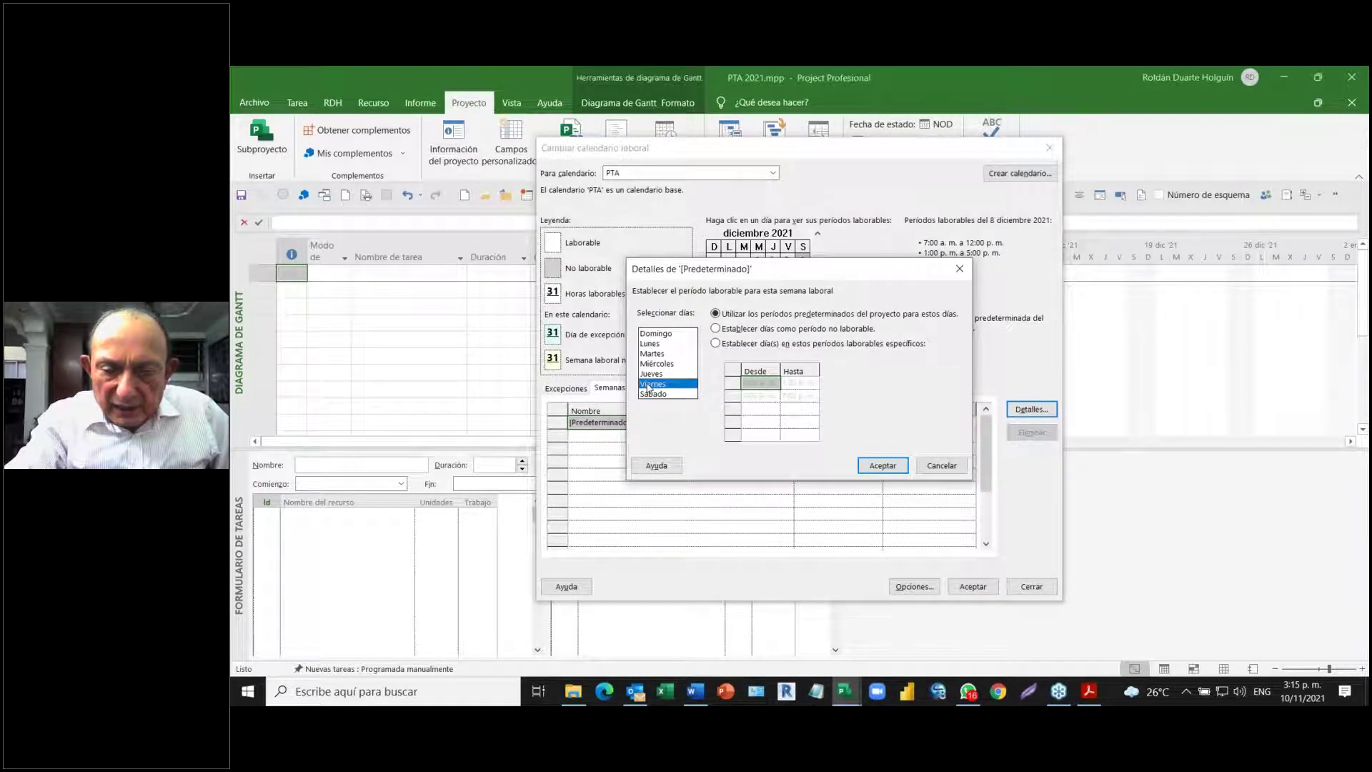
{"action": "left_click", "coordinate": [717, 345]}
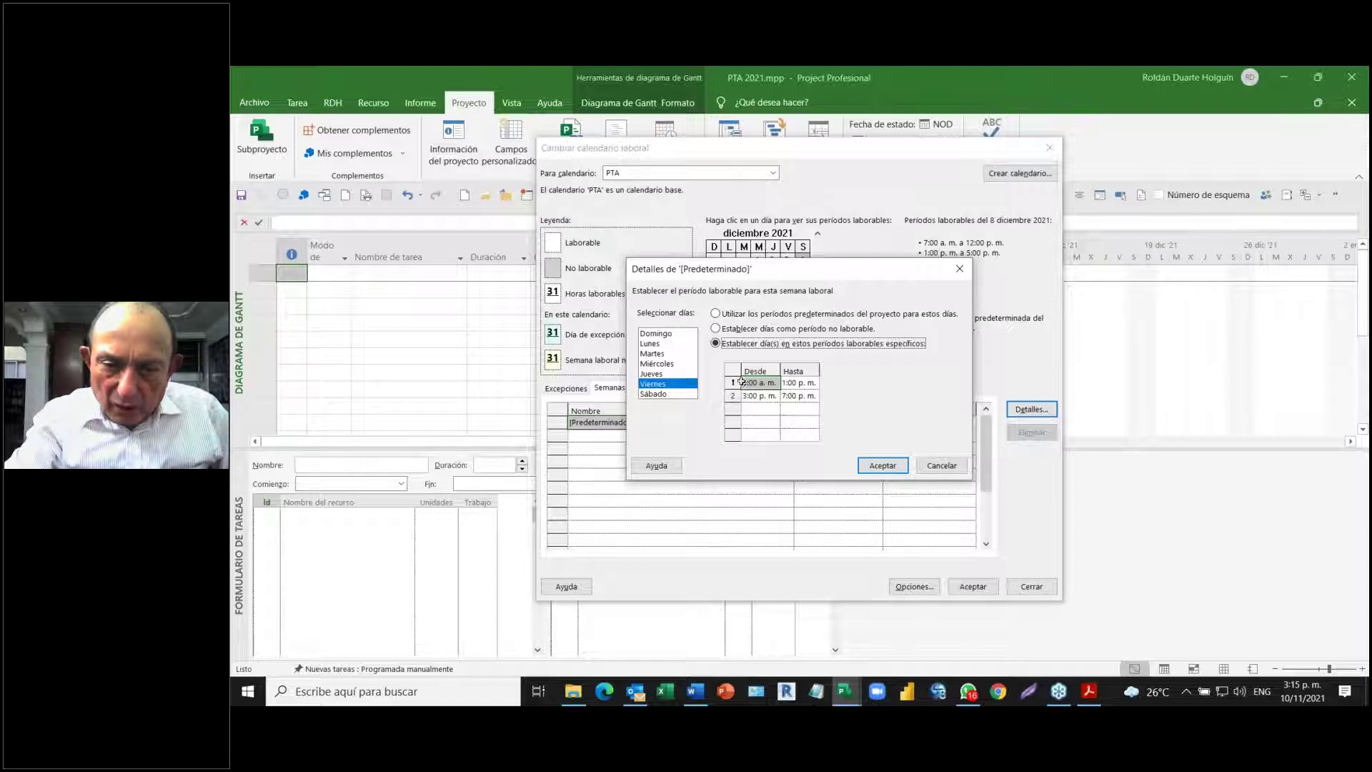
{"action": "left_click", "coordinate": [748, 384]}
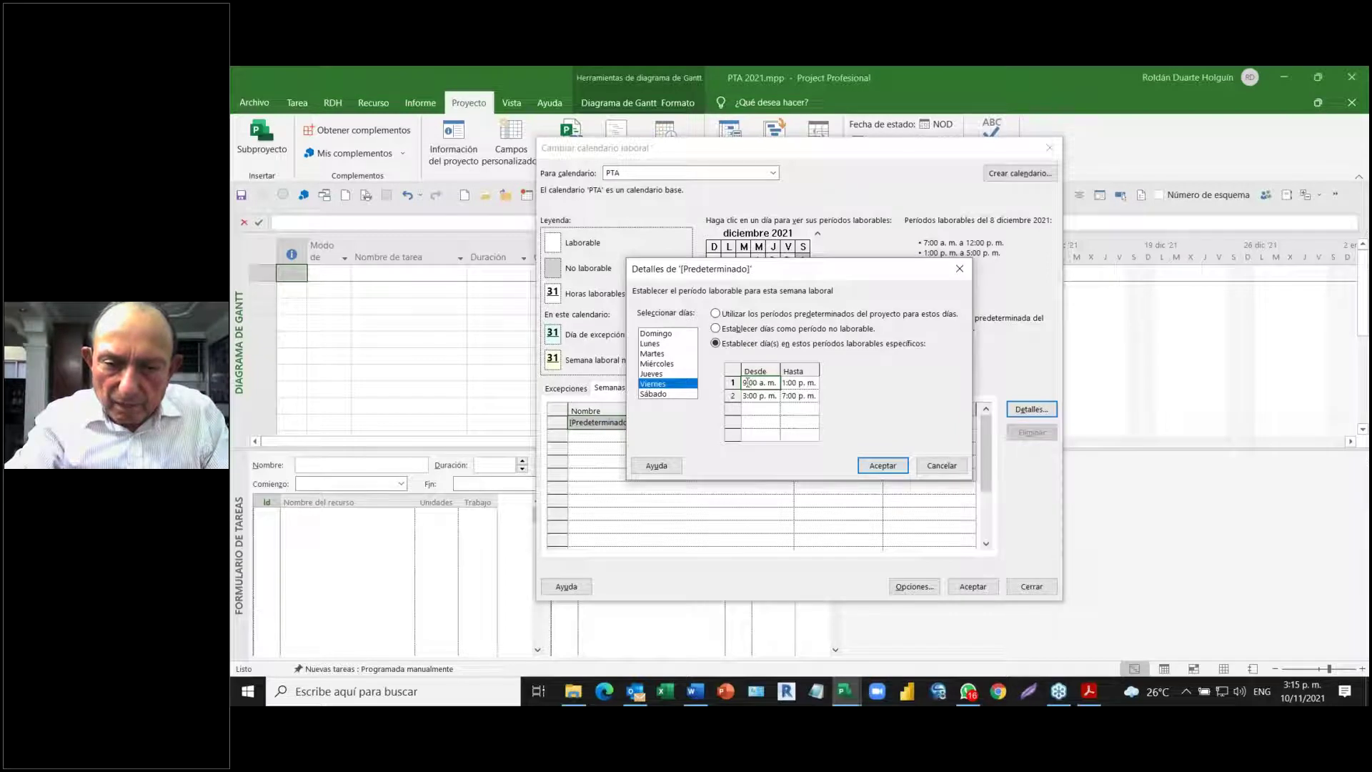
{"action": "left_click", "coordinate": [743, 384]}
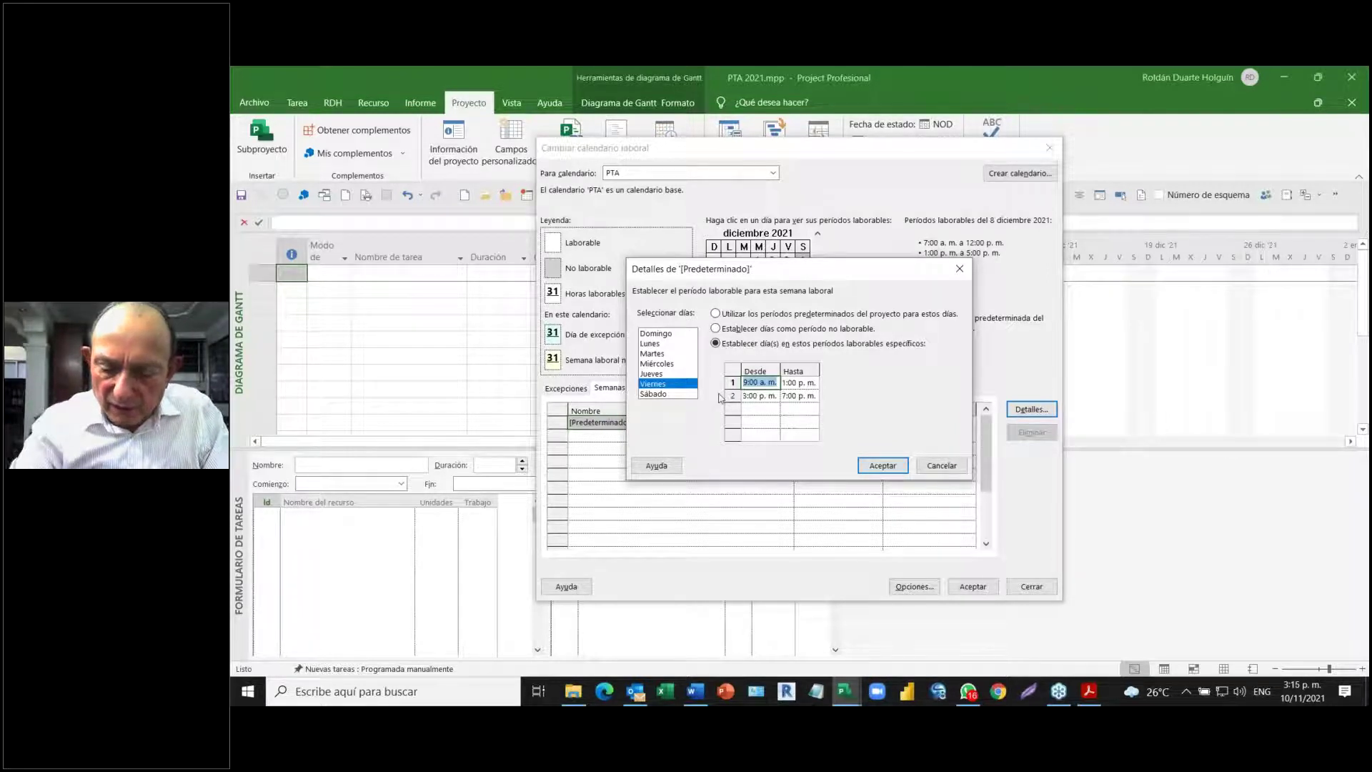
{"action": "key", "text": "Home"}
{"action": "key", "text": "Delete"}
{"action": "type", "text": "7"}
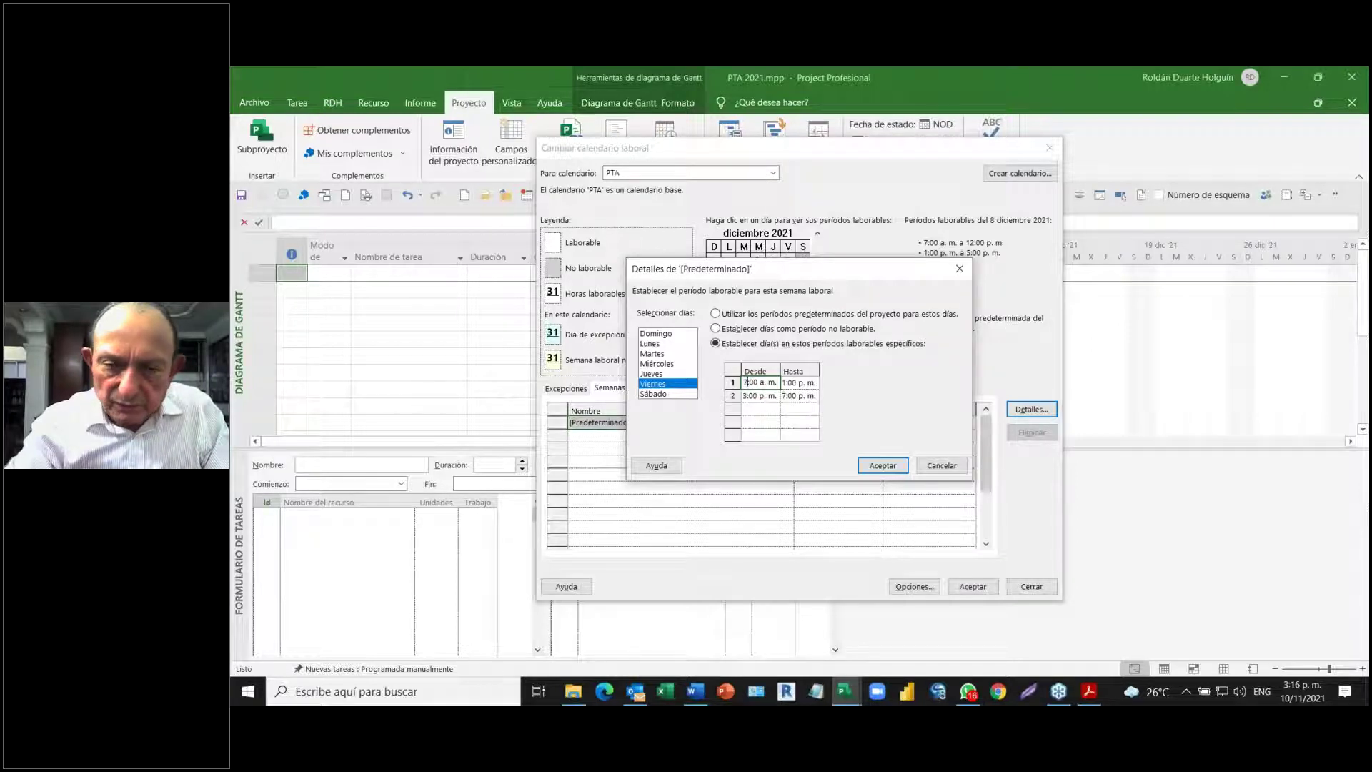
{"action": "left_click", "coordinate": [785, 383]}
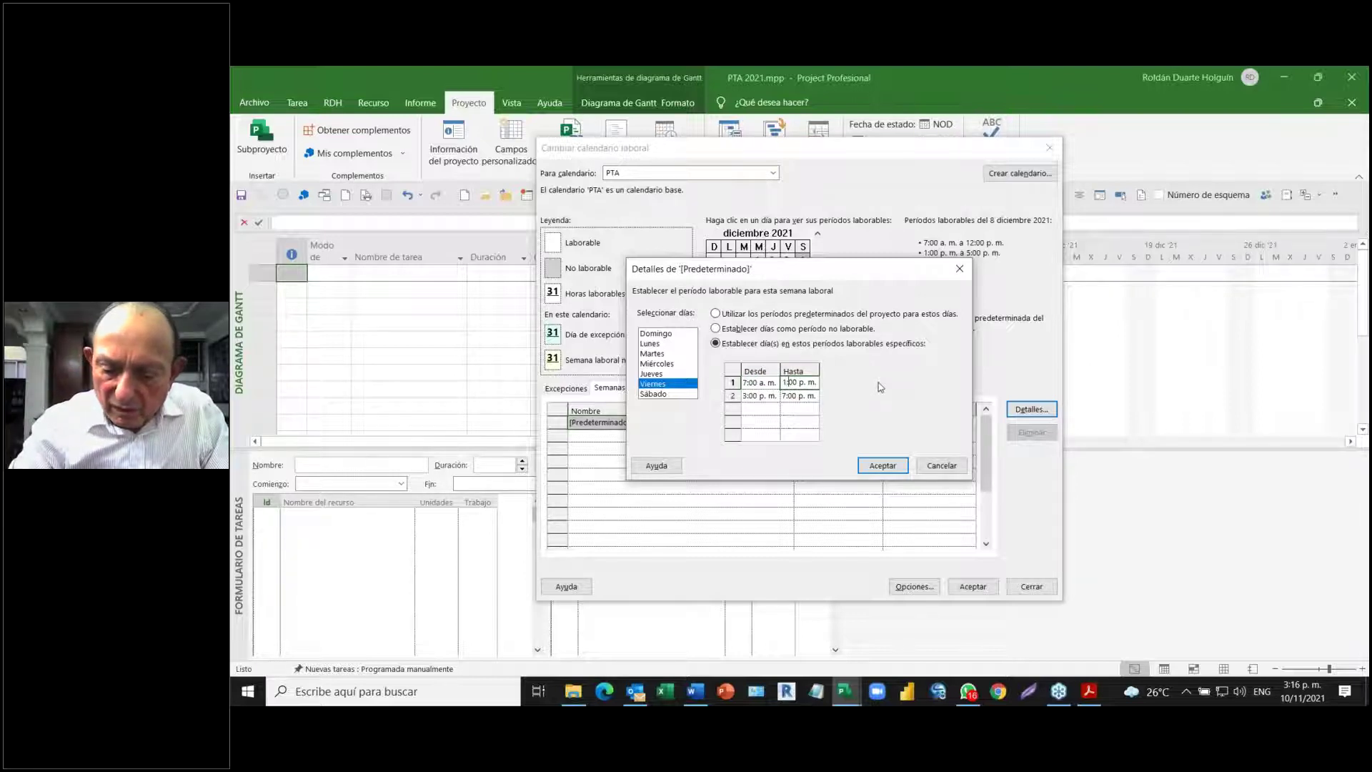
{"action": "type", "text": "2"}
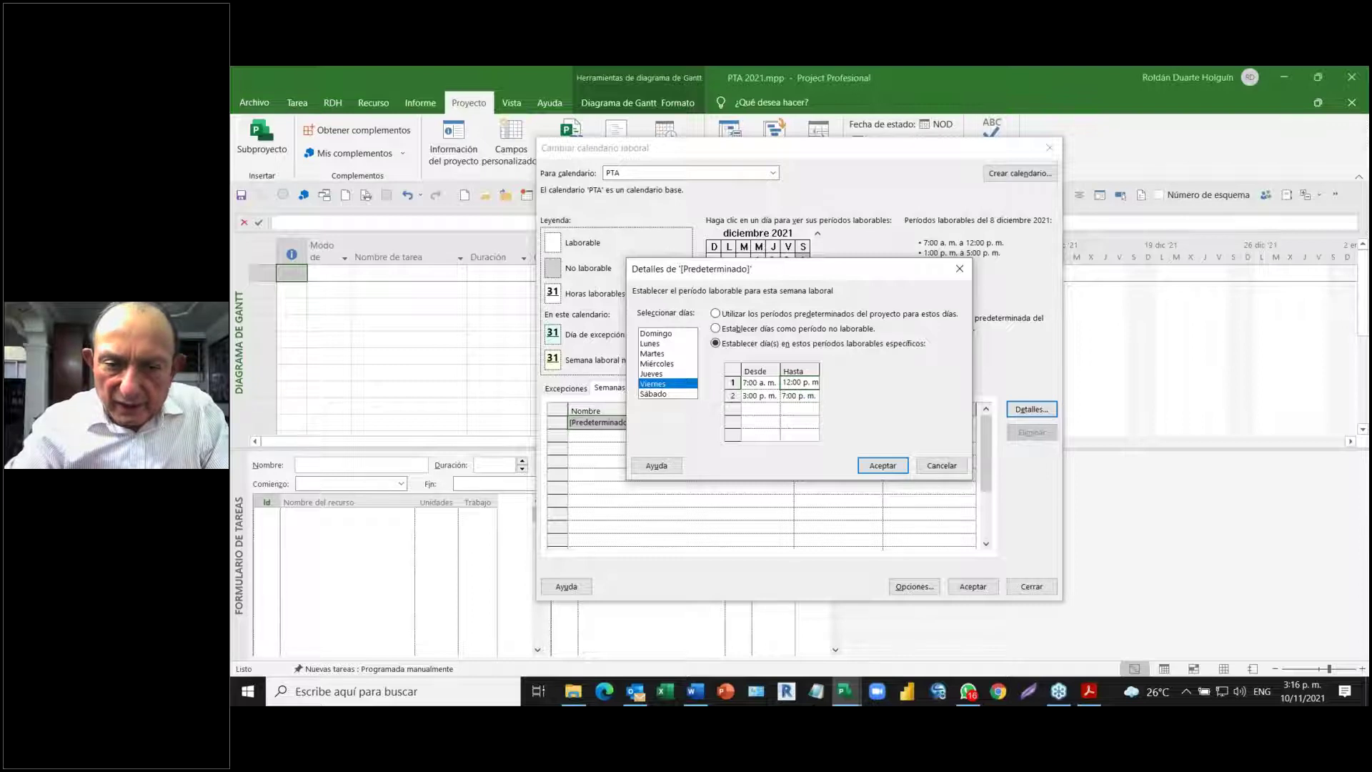
- Set the second working period for Viernes from 1:00 p. m. to 4:00 p. m. and accept the work week details
{"action": "left_click", "coordinate": [750, 397]}
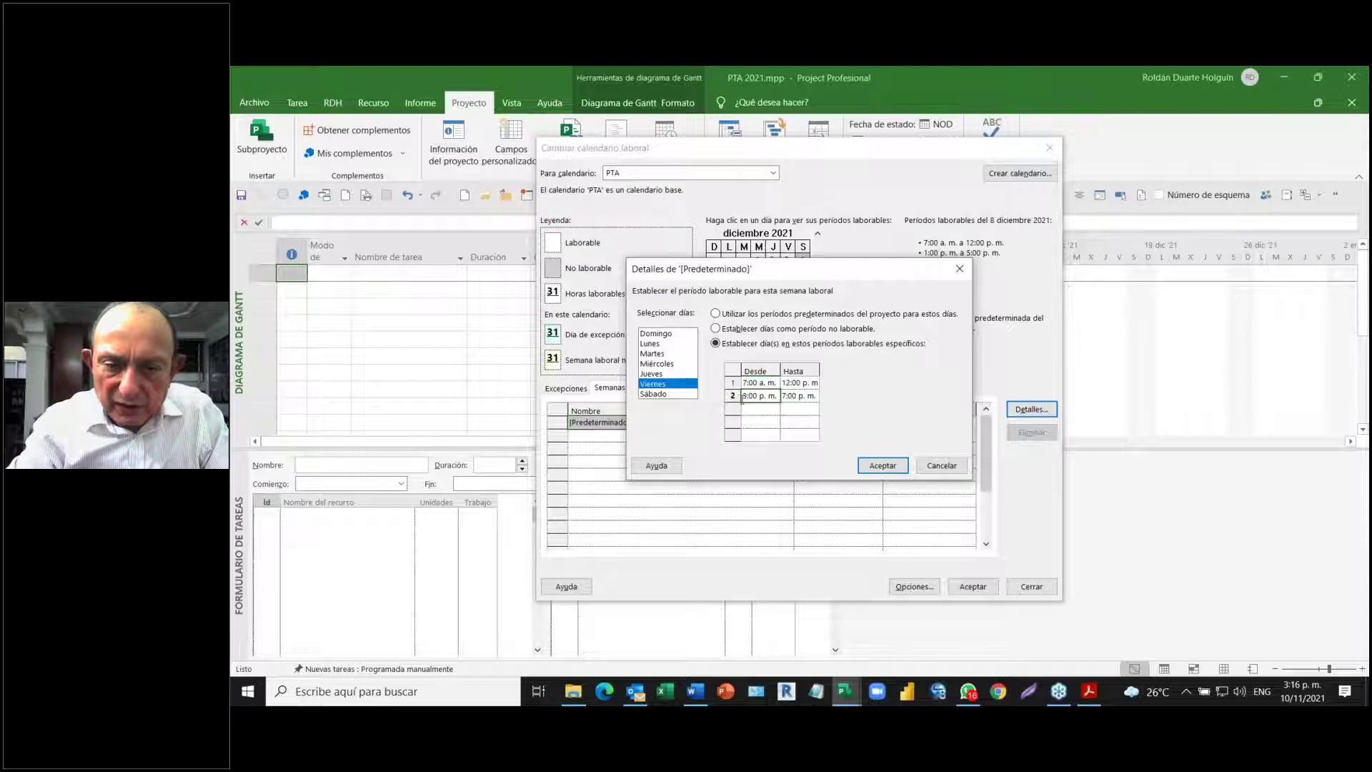
{"action": "left_click", "coordinate": [759, 395]}
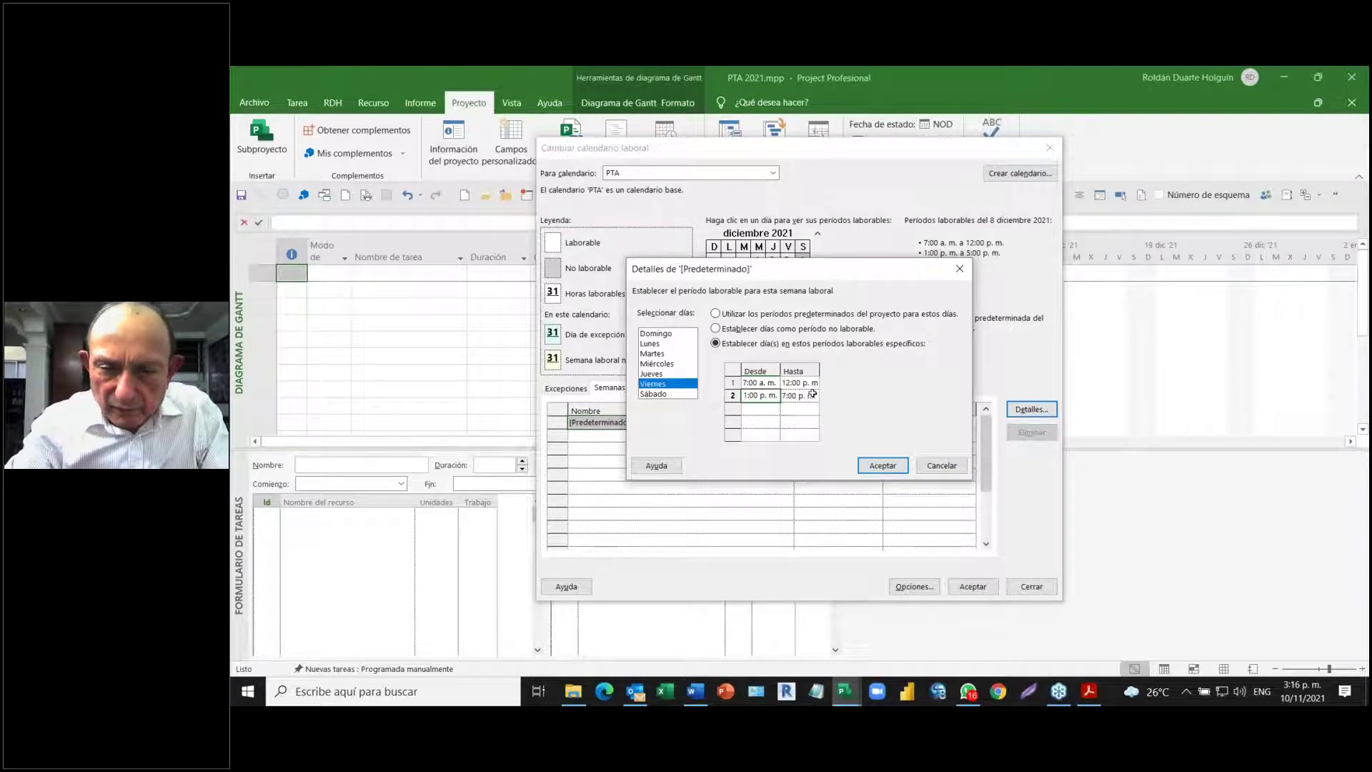
{"action": "key", "text": "BackSpace"}
{"action": "type", "text": "3"}
{"action": "left_click", "coordinate": [787, 396]}
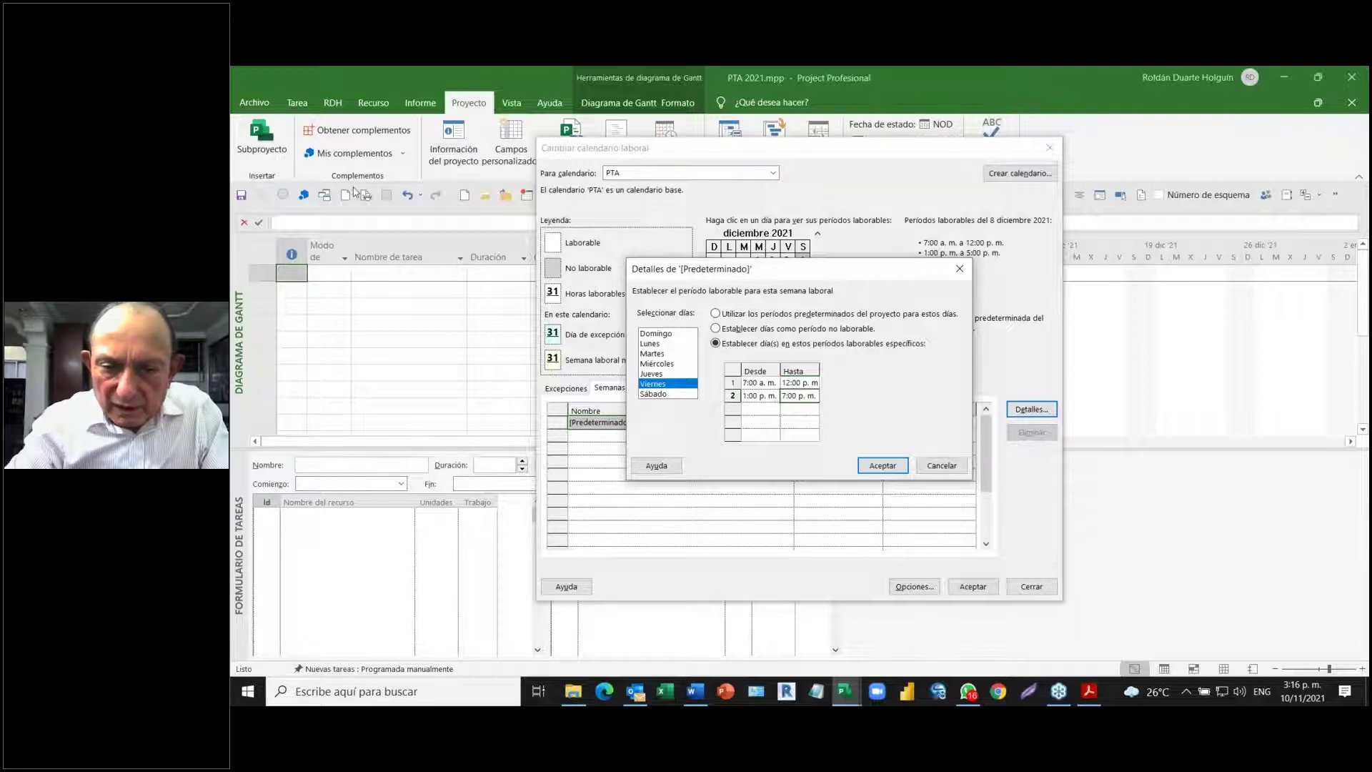
{"action": "left_click", "coordinate": [781, 394]}
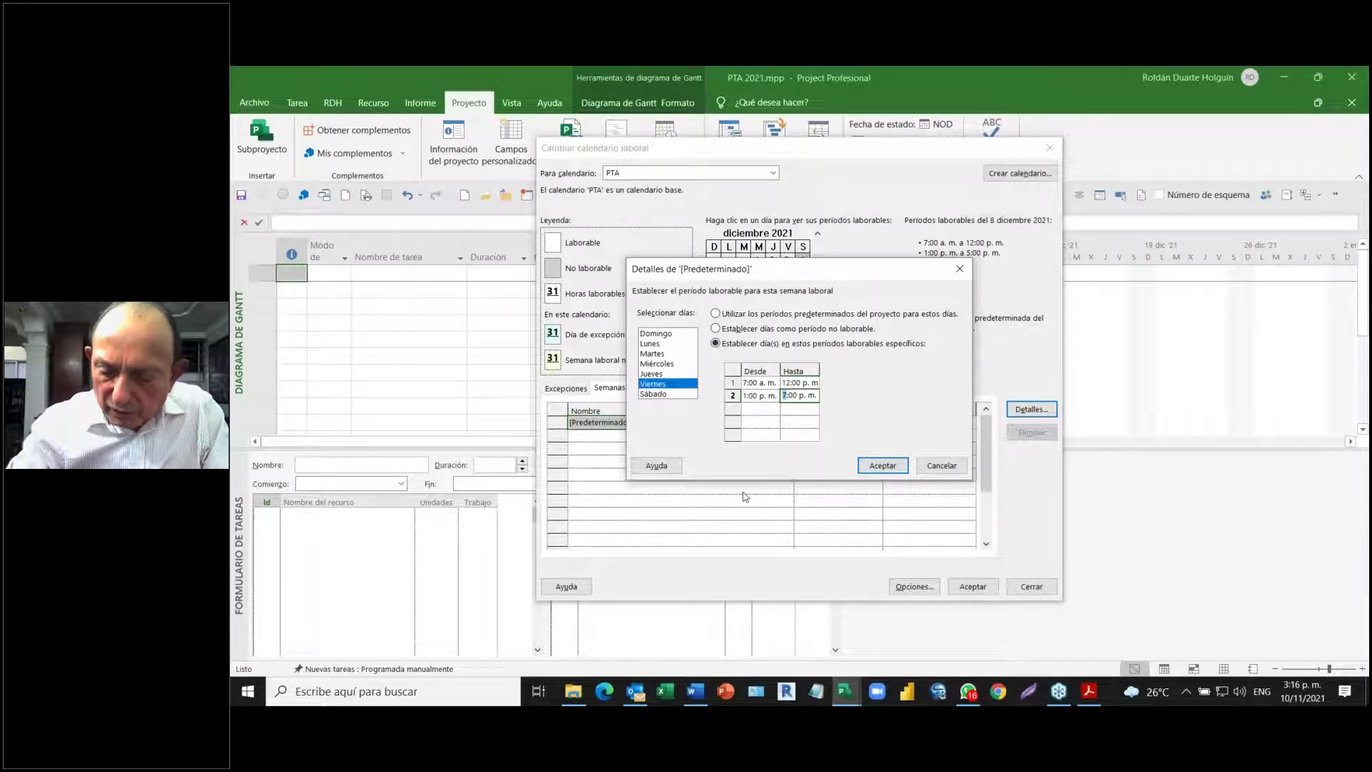
{"action": "type", "text": "1"}
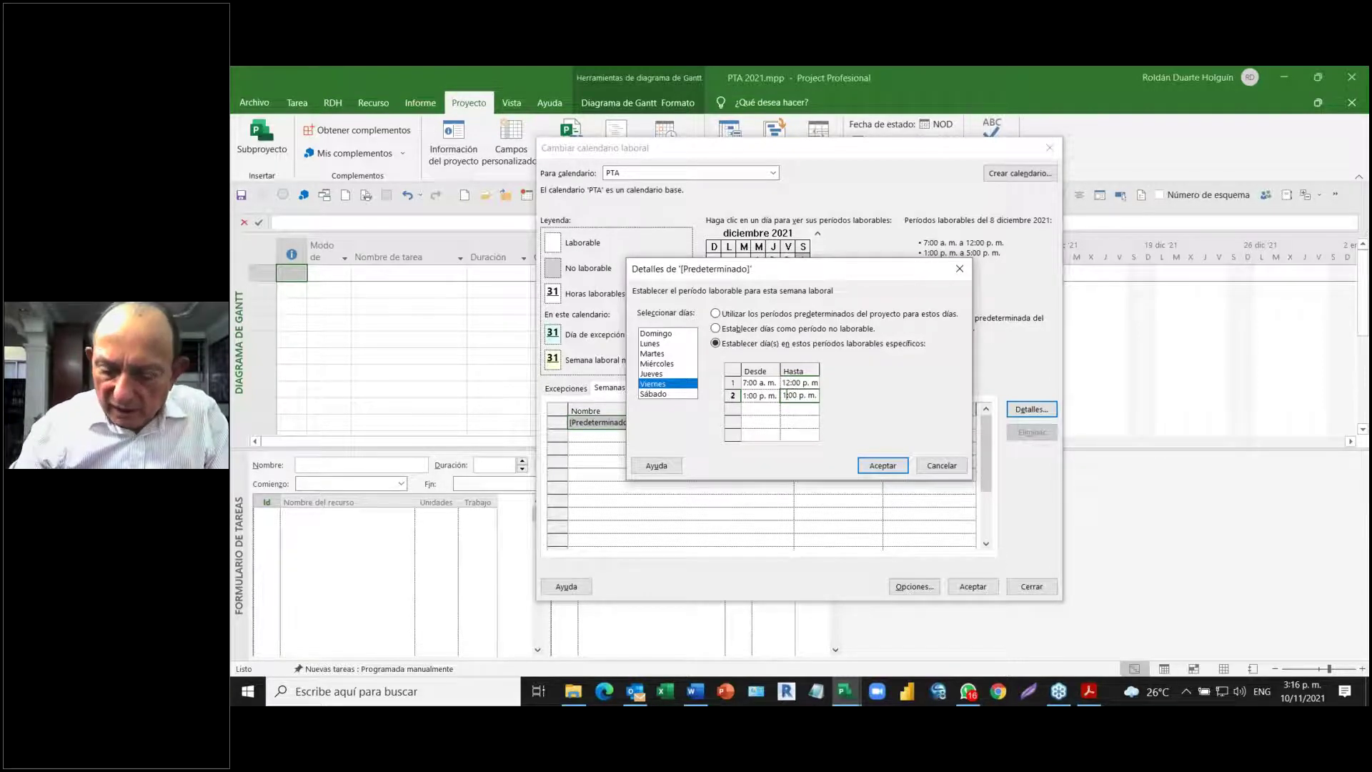
{"action": "type", "text": "4"}
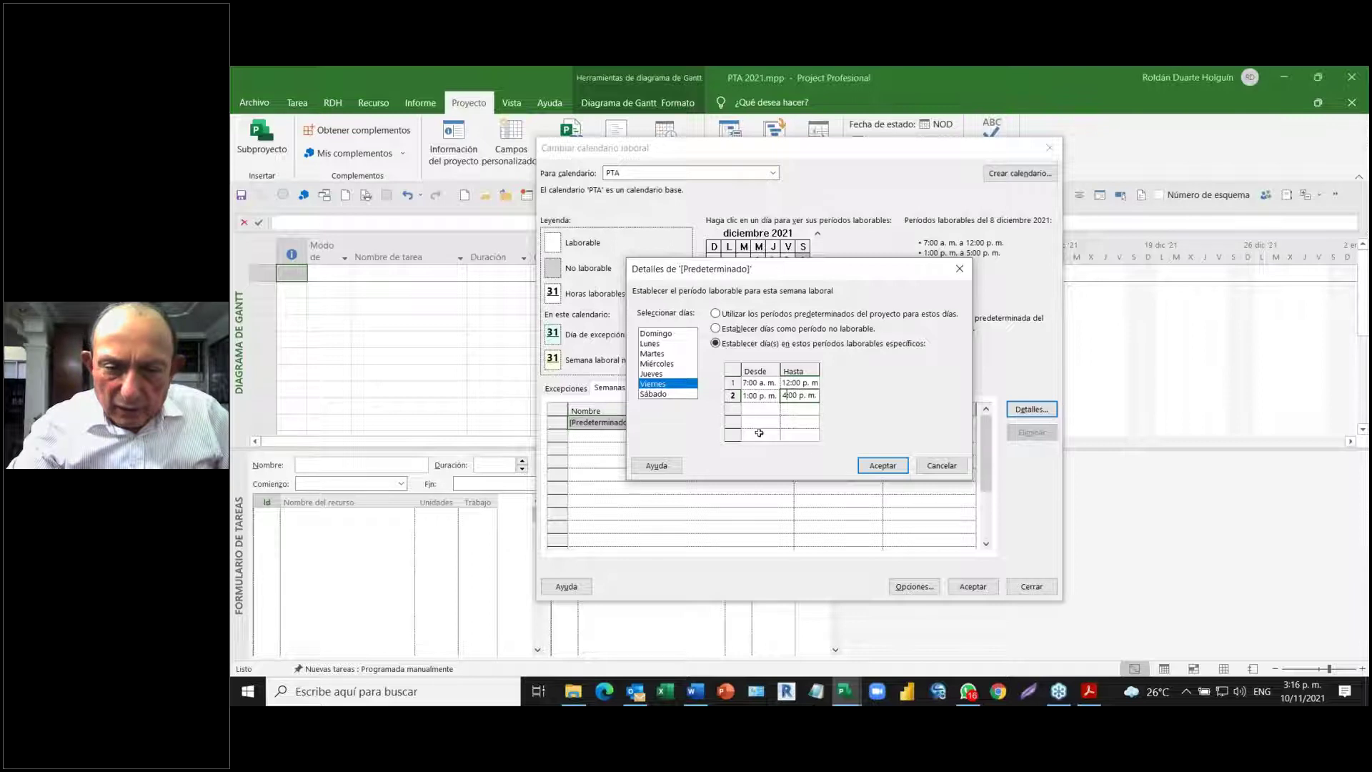
{"action": "left_click", "coordinate": [886, 466]}
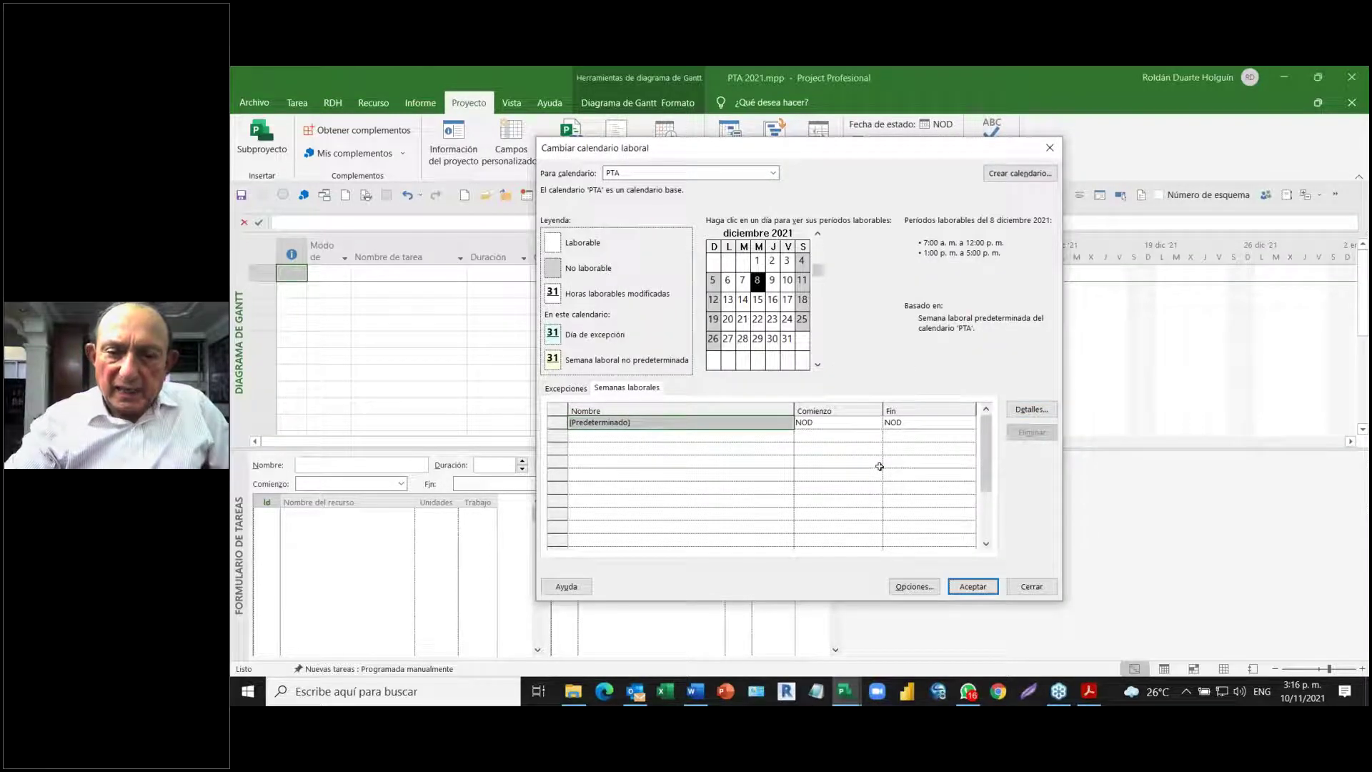
- Check the PTA calendar's working periods for 6 to 10 December 2021 and for the Fridays 17, 24 and 31 December
{"action": "left_click", "coordinate": [727, 282]}
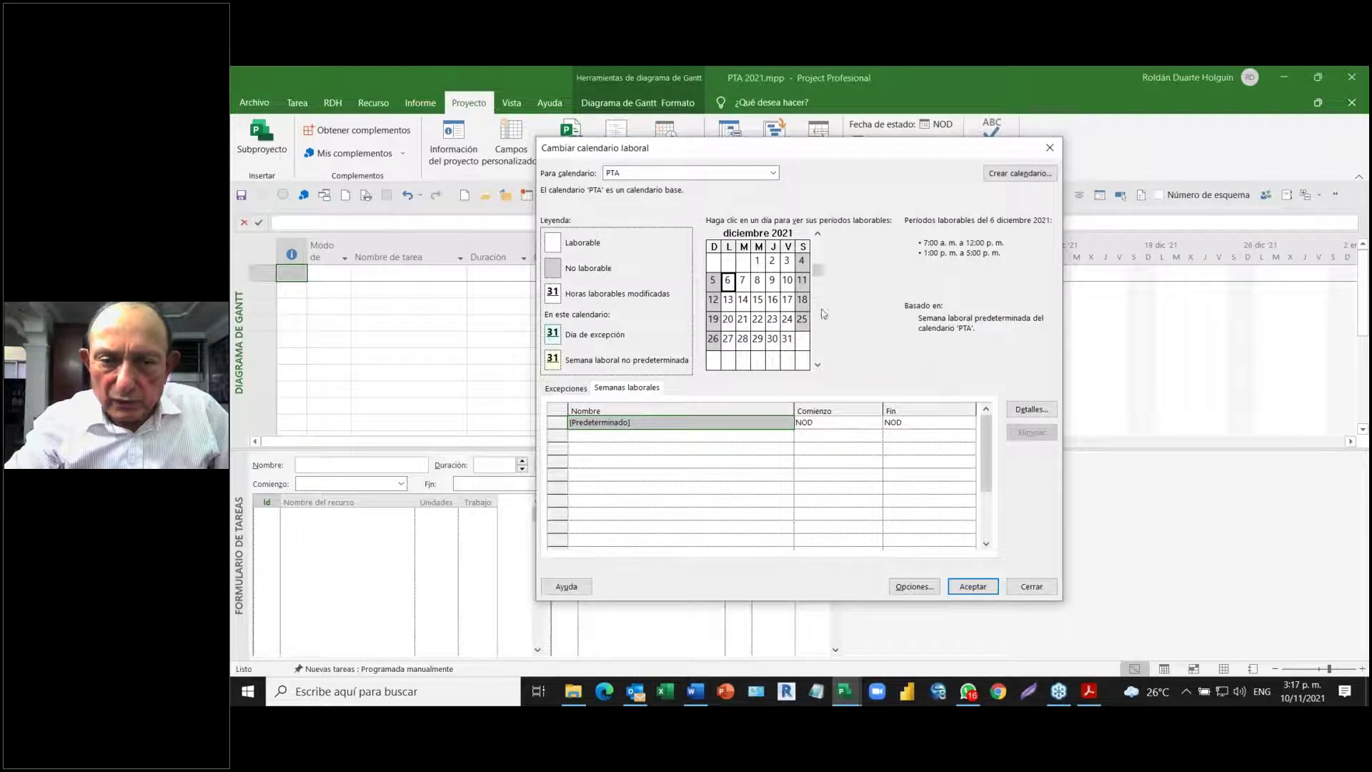
{"action": "left_click", "coordinate": [743, 283]}
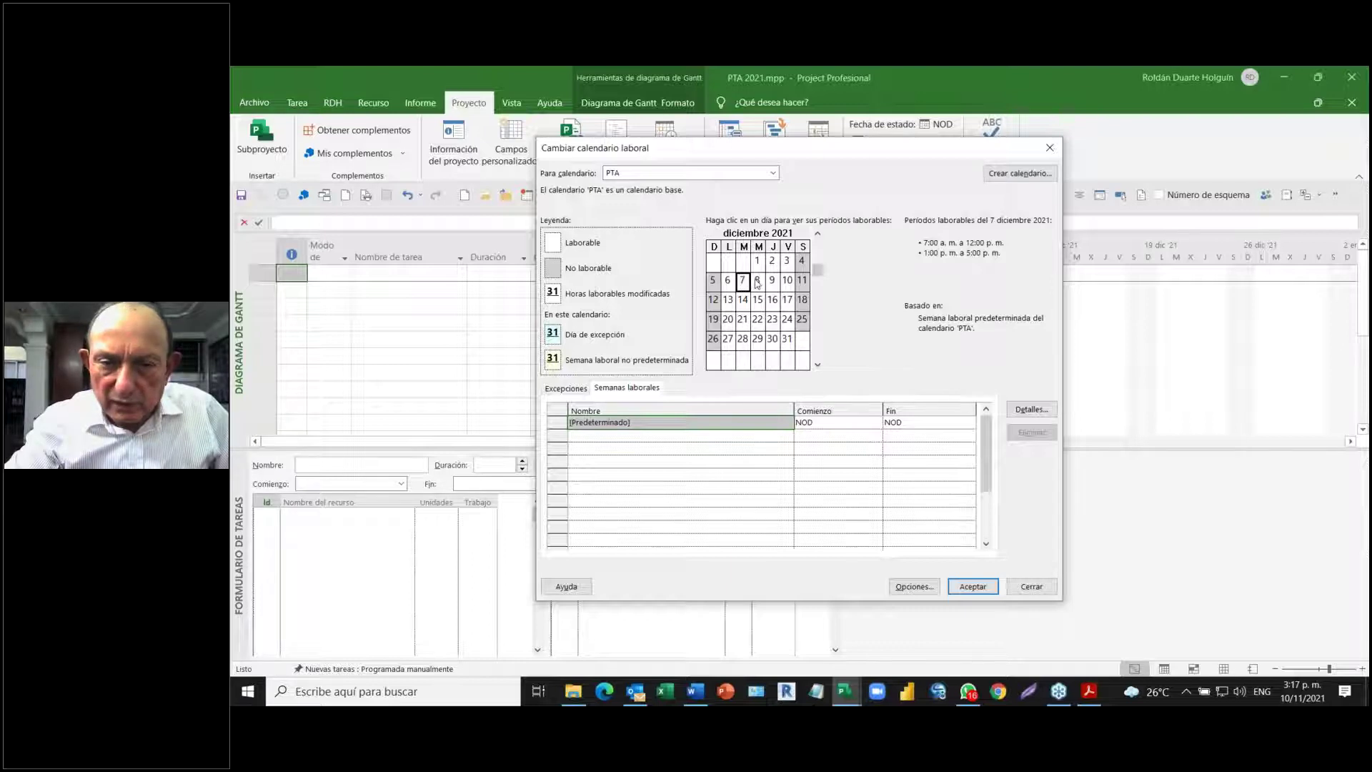
{"action": "left_click", "coordinate": [759, 283]}
{"action": "left_click", "coordinate": [773, 284]}
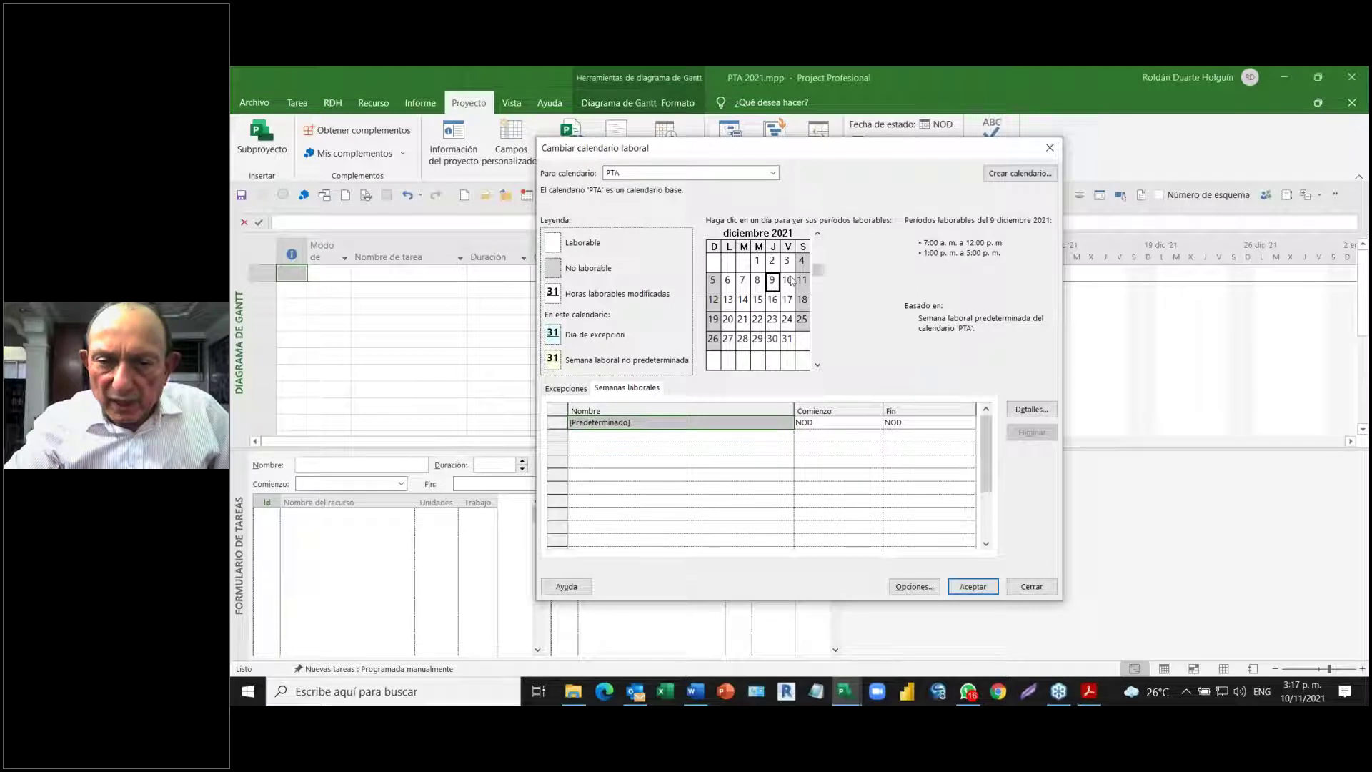
{"action": "left_click", "coordinate": [789, 281]}
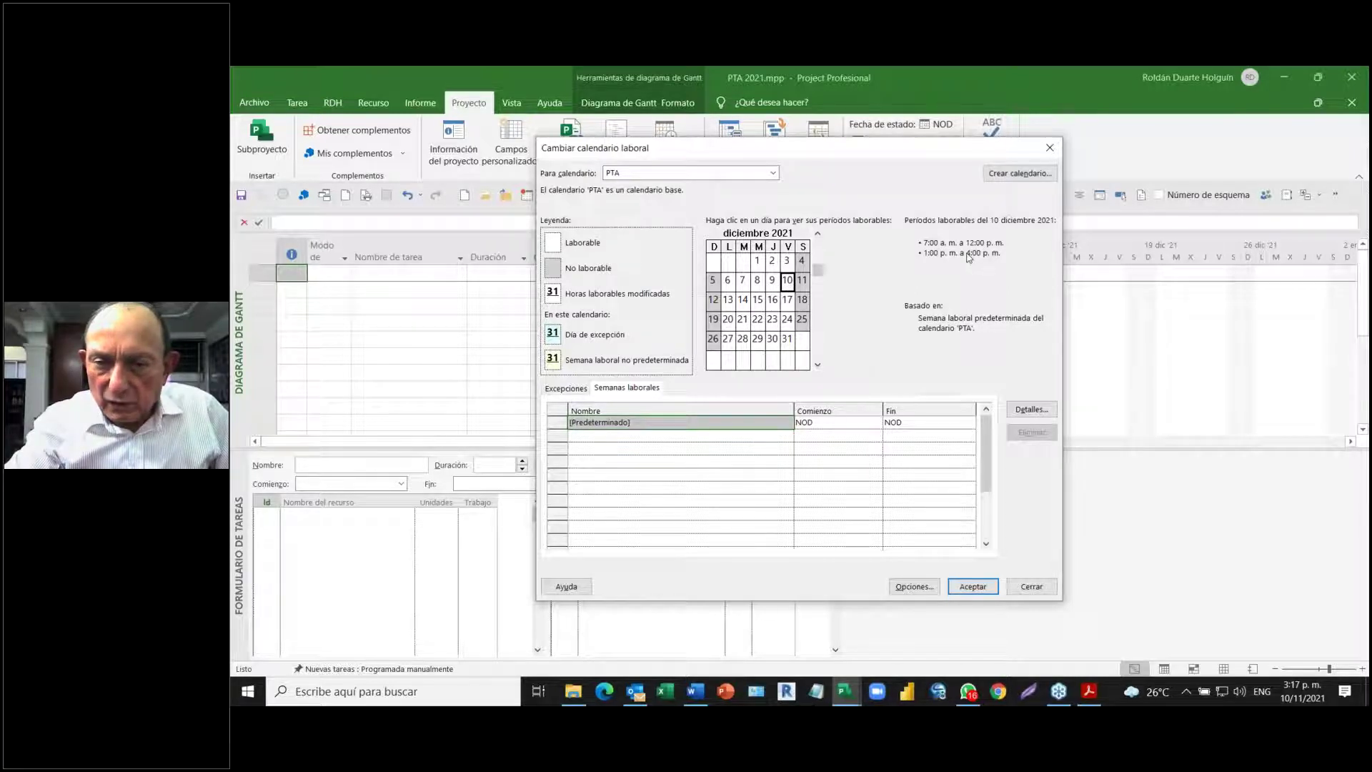
{"action": "left_click", "coordinate": [789, 300]}
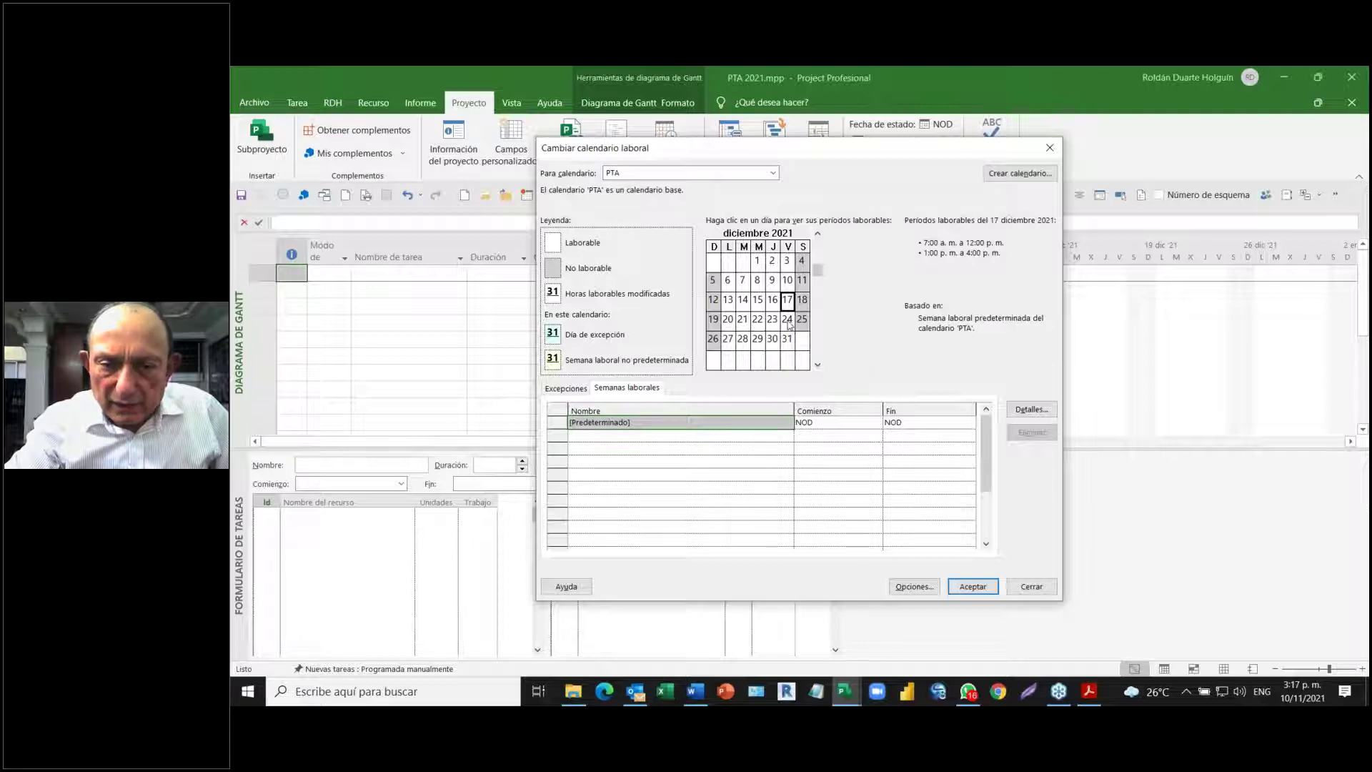
{"action": "left_click", "coordinate": [789, 323]}
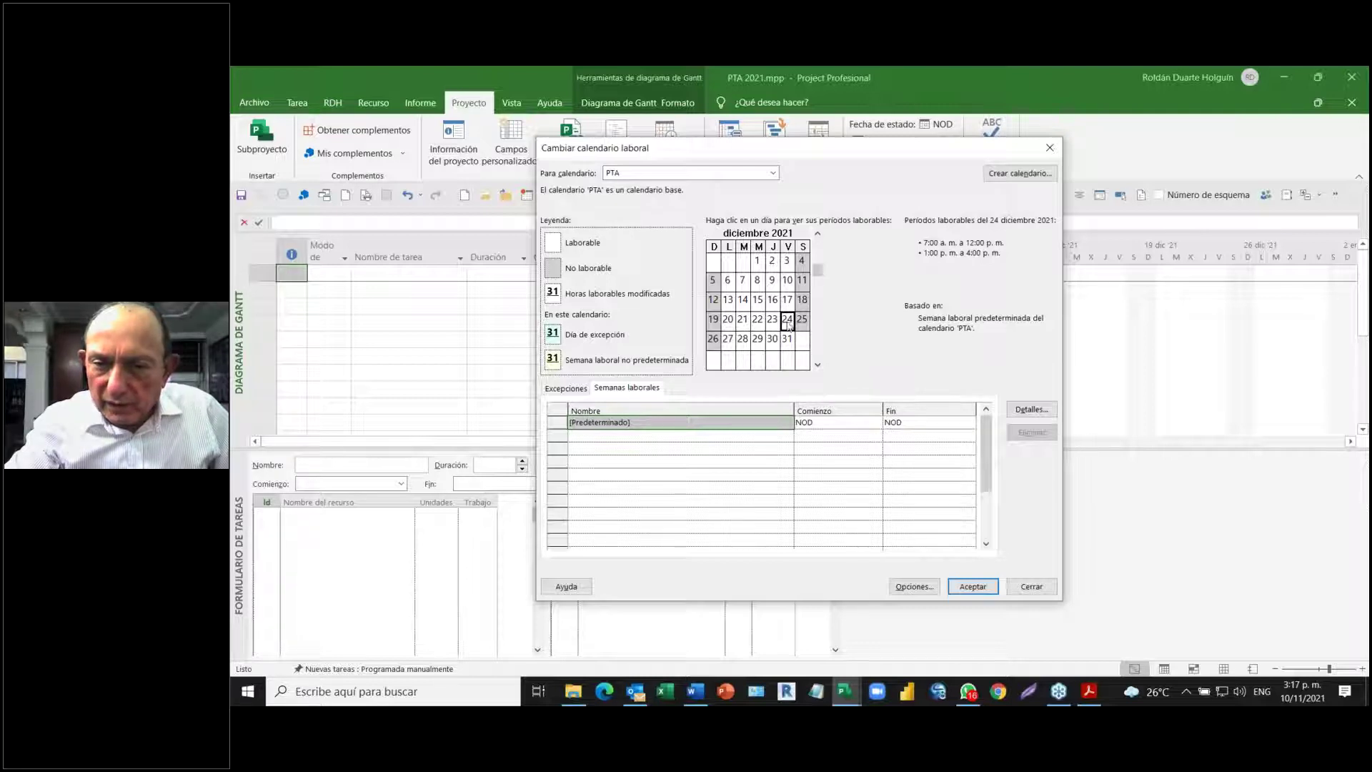
{"action": "left_click", "coordinate": [787, 341]}
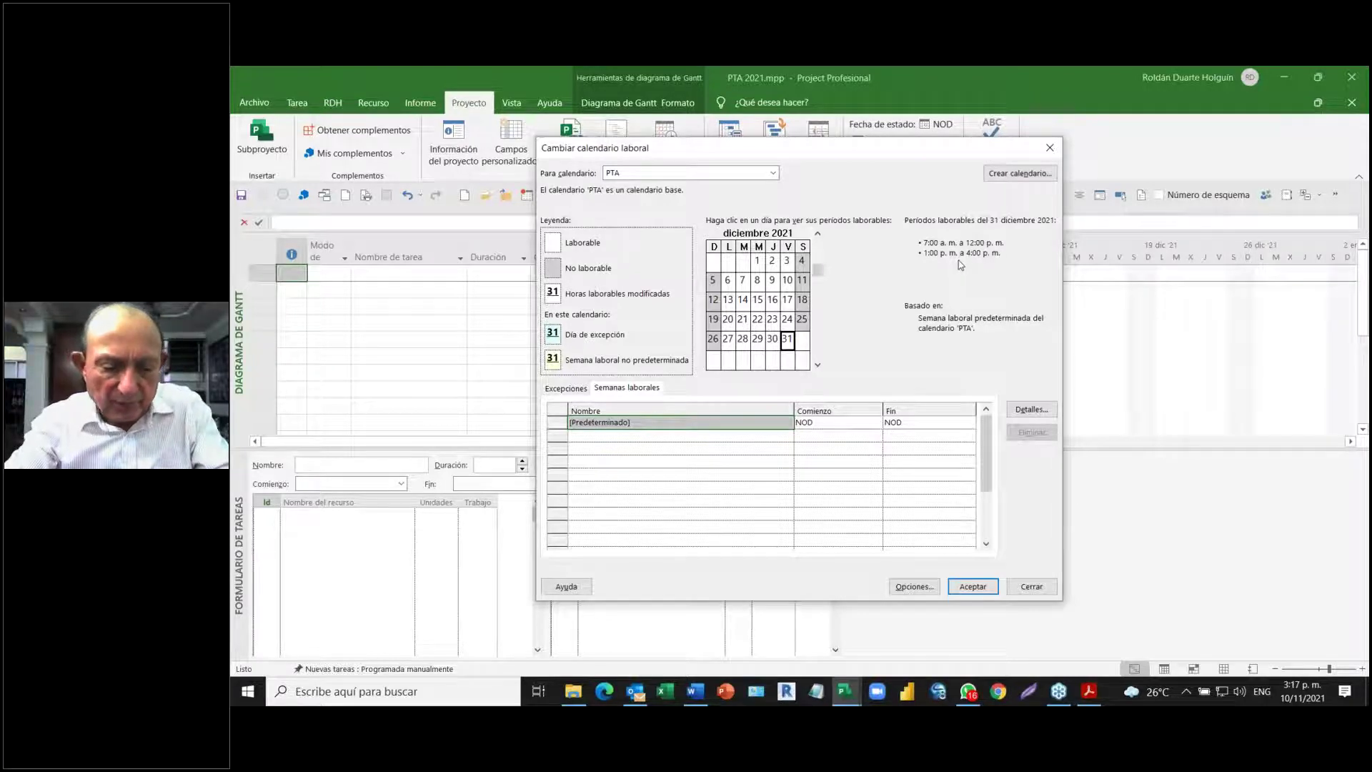
- Switch to the PDF course manual and read the Friday schedule instructions and the table of holidays for 2021 and 2022
{"action": "key", "text": "alt+Tab"}
{"action": "key", "text": "alt+Tab"}
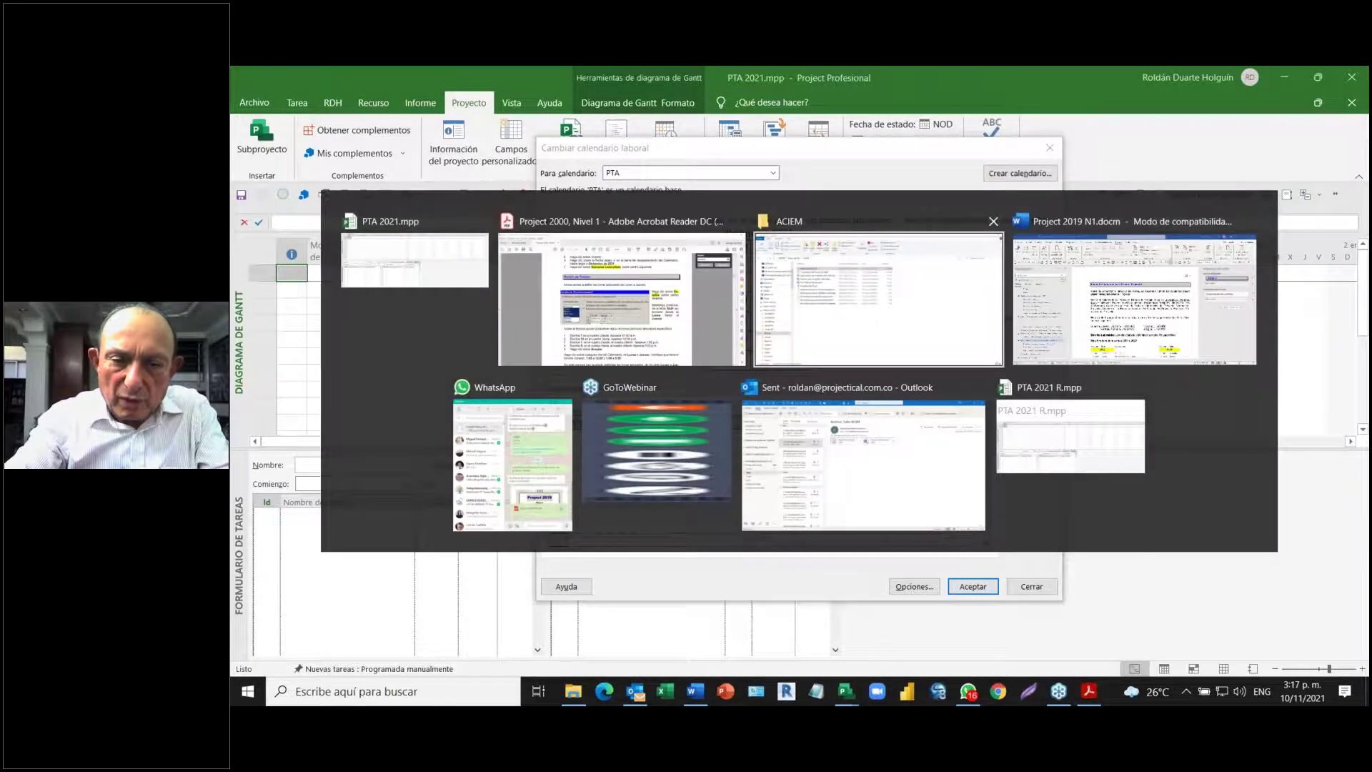
{"action": "scroll", "coordinate": [866, 461], "scroll_direction": "down", "scroll_amount": 5}
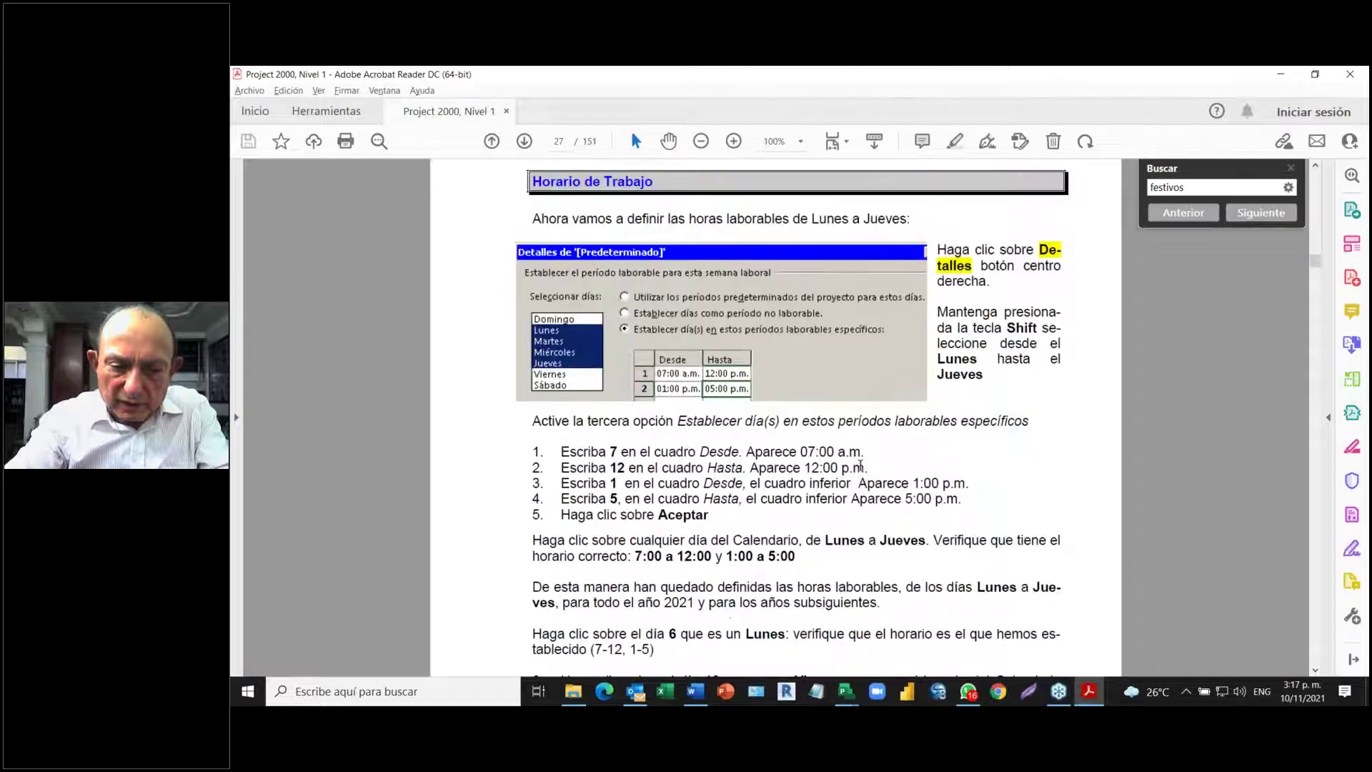
{"action": "scroll", "coordinate": [854, 468], "scroll_direction": "down", "scroll_amount": 6}
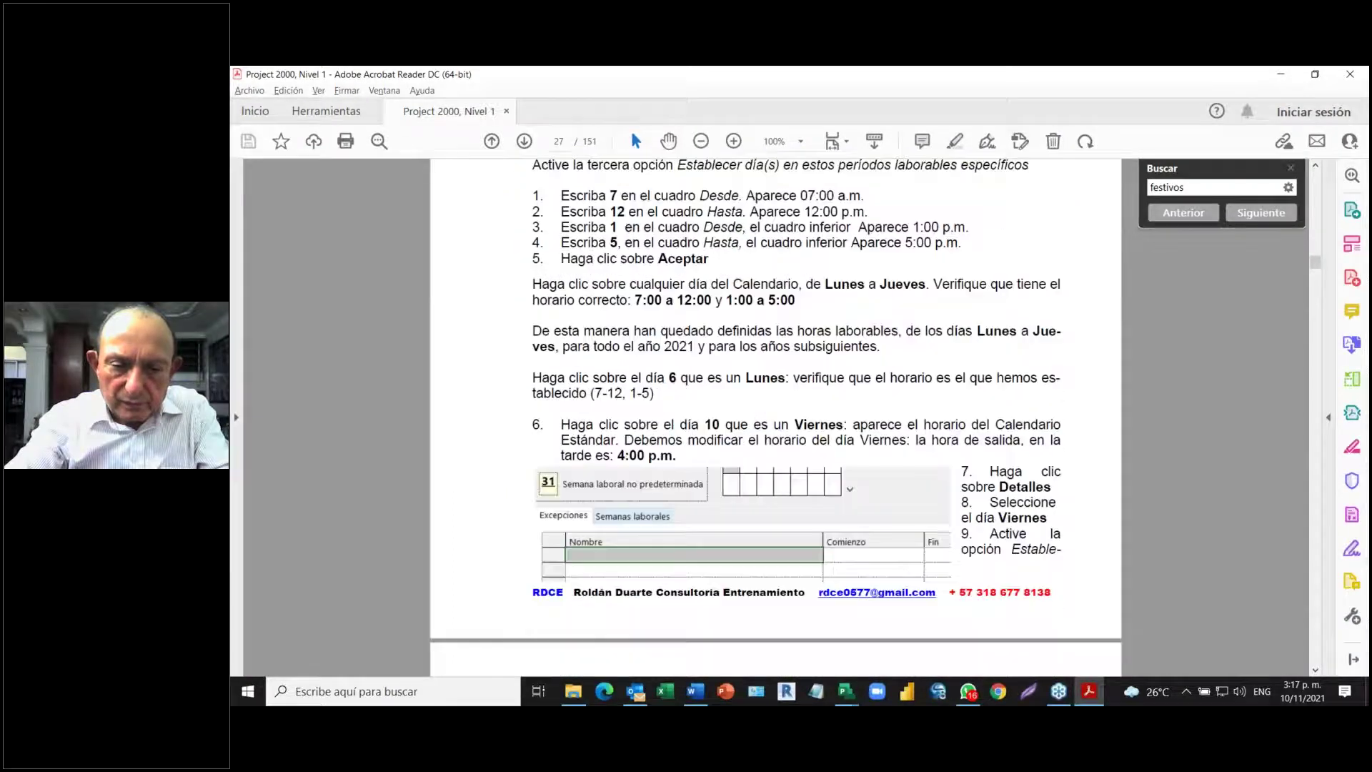
{"action": "scroll", "coordinate": [901, 480], "scroll_direction": "down", "scroll_amount": 4}
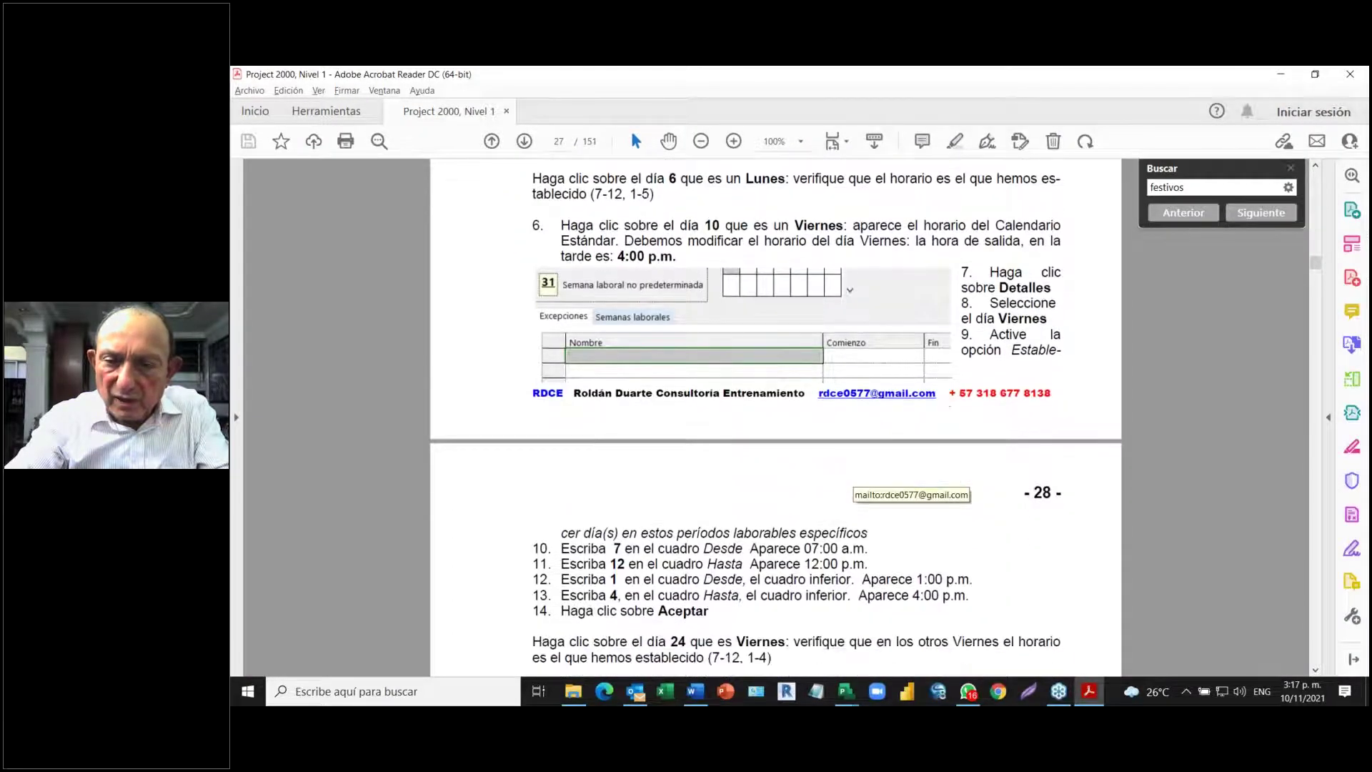
{"action": "scroll", "coordinate": [736, 433], "scroll_direction": "down", "scroll_amount": 4}
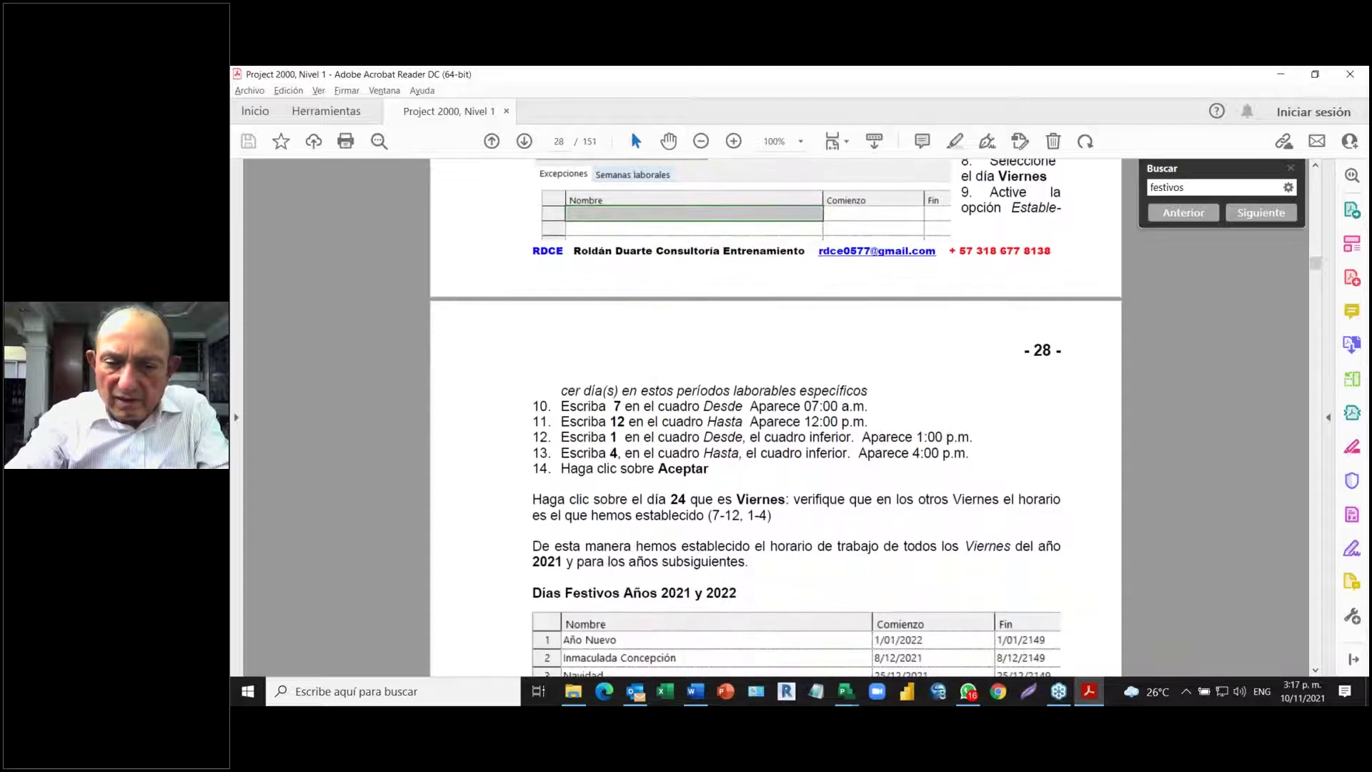
{"action": "scroll", "coordinate": [737, 432], "scroll_direction": "down", "scroll_amount": 2}
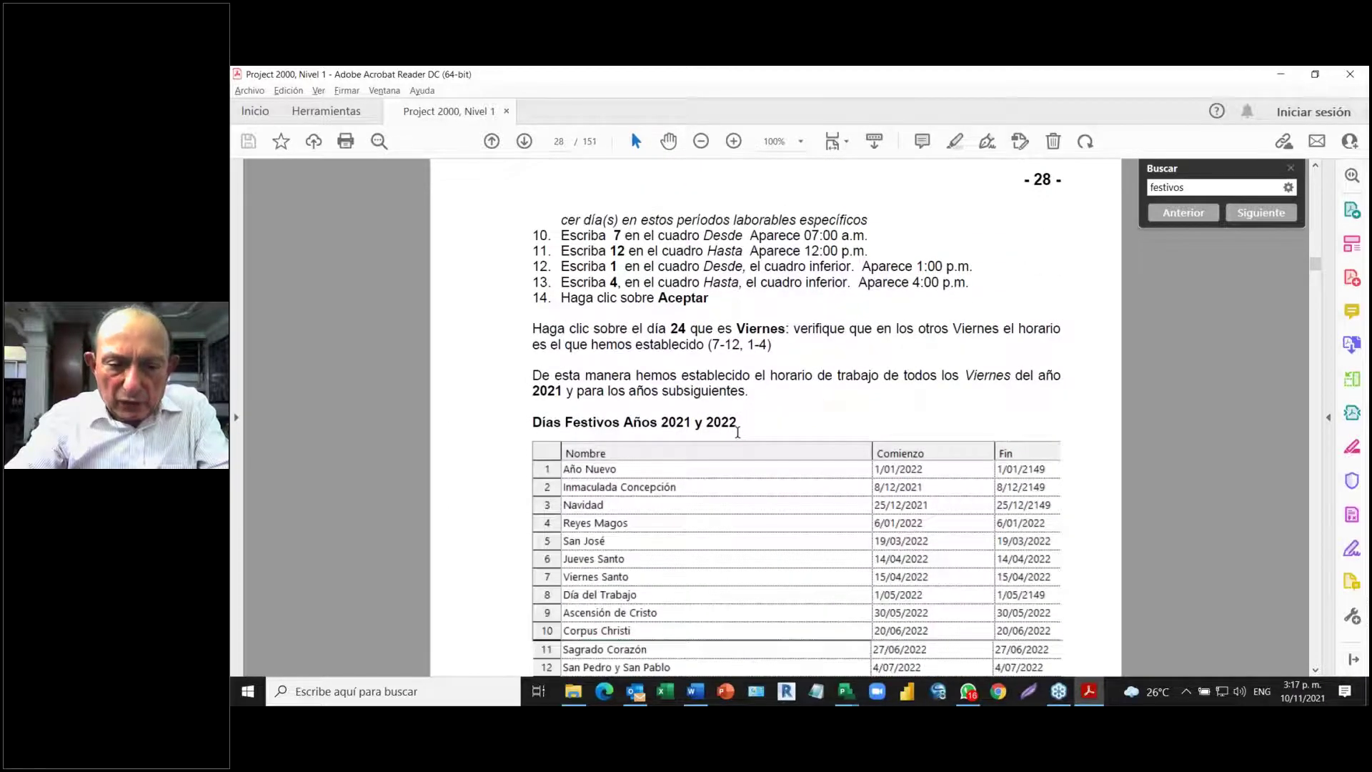
{"action": "scroll", "coordinate": [737, 432], "scroll_direction": "down", "scroll_amount": 2}
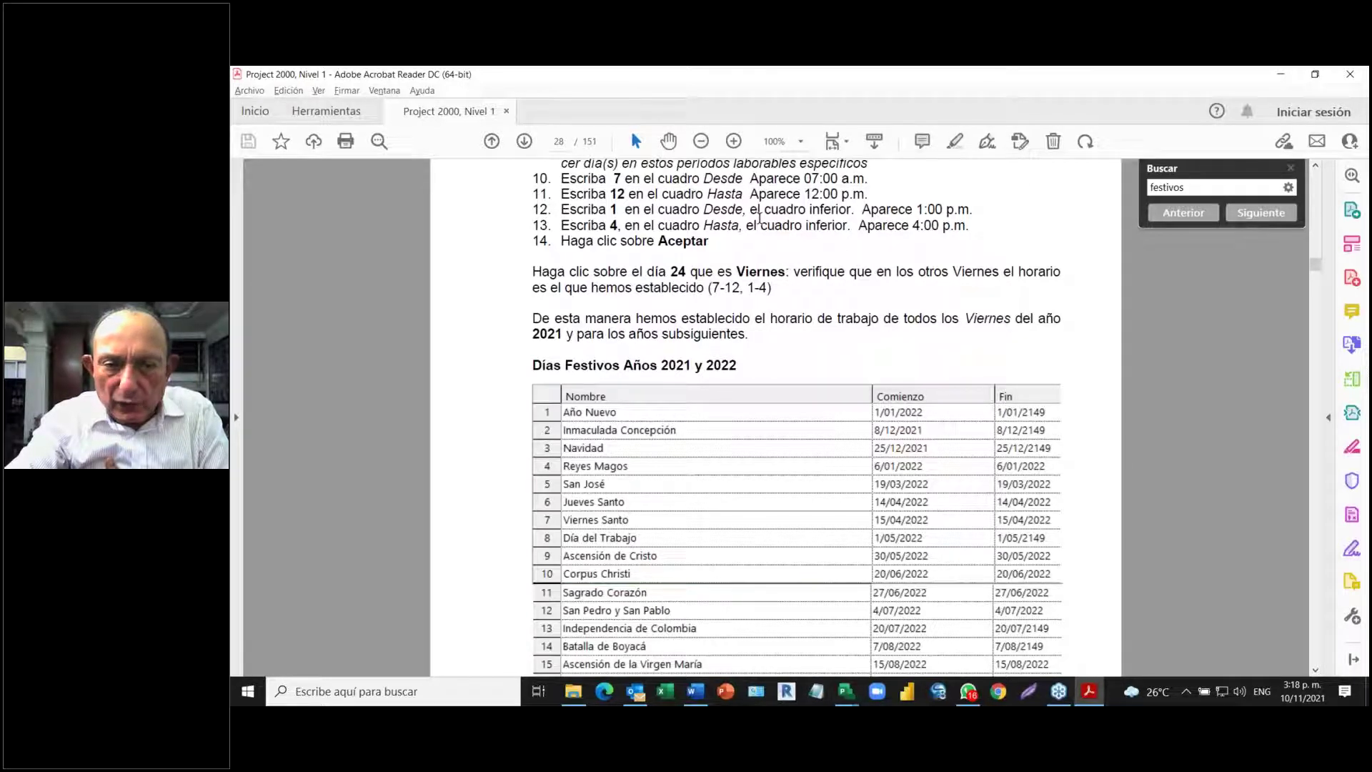
{"action": "scroll", "coordinate": [760, 214], "scroll_direction": "up", "scroll_amount": 1}
{"action": "scroll", "coordinate": [759, 214], "scroll_direction": "up", "scroll_amount": 1}
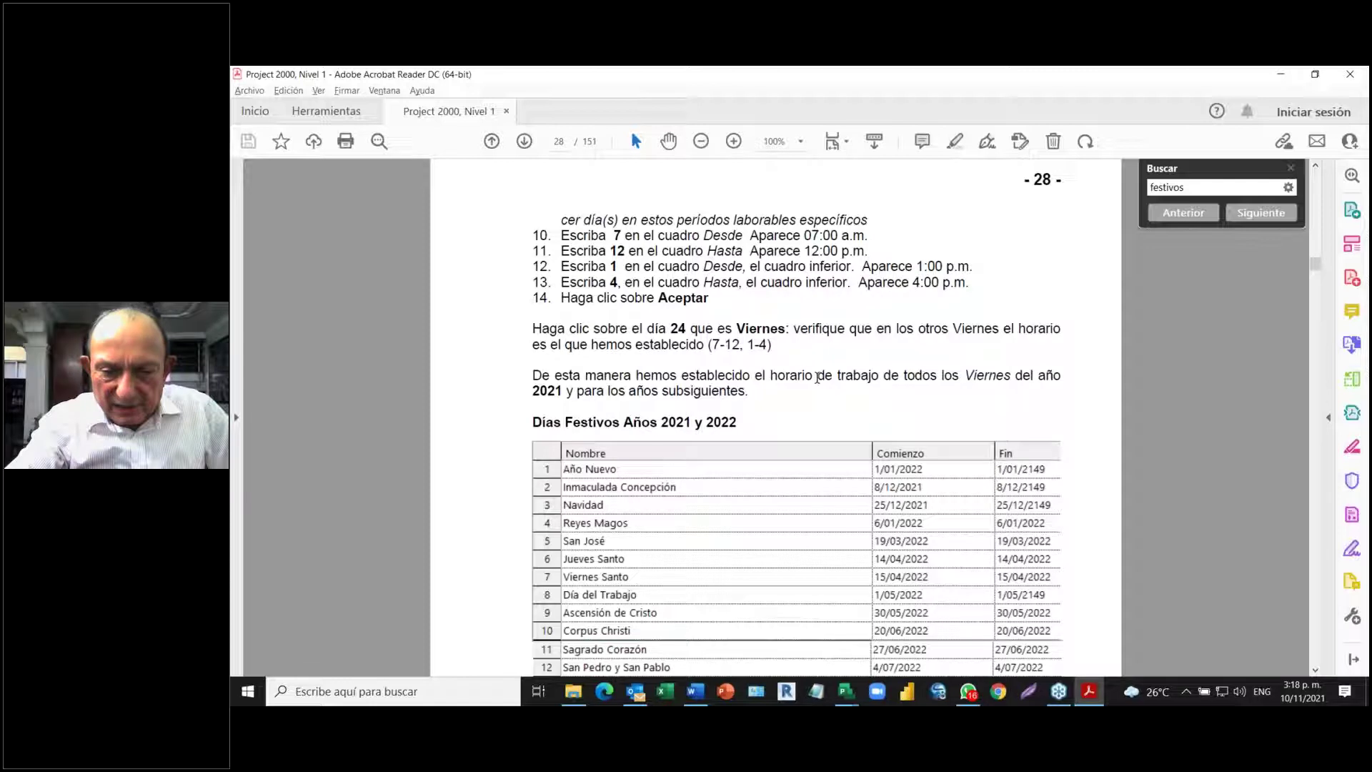
{"action": "scroll", "coordinate": [814, 379], "scroll_direction": "down", "scroll_amount": 2}
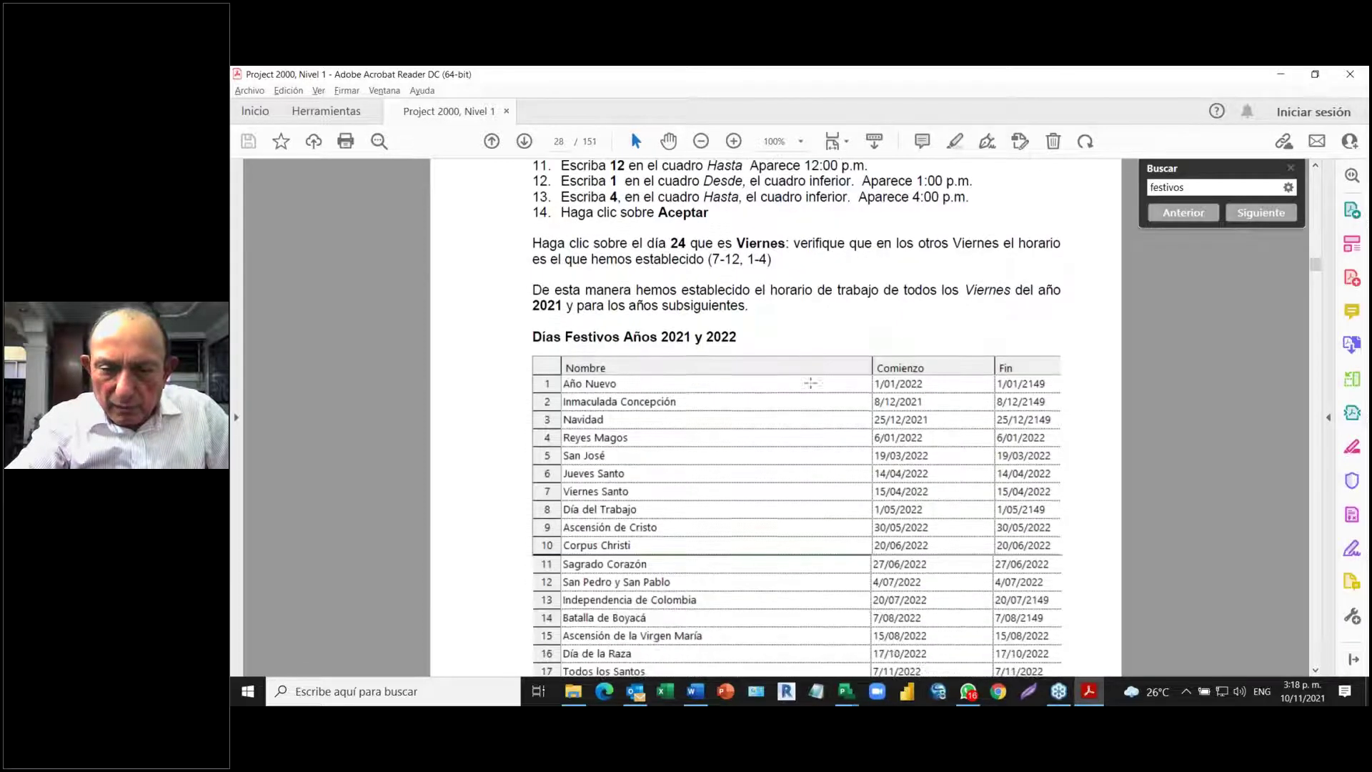
{"action": "scroll", "coordinate": [809, 383], "scroll_direction": "down", "scroll_amount": 2}
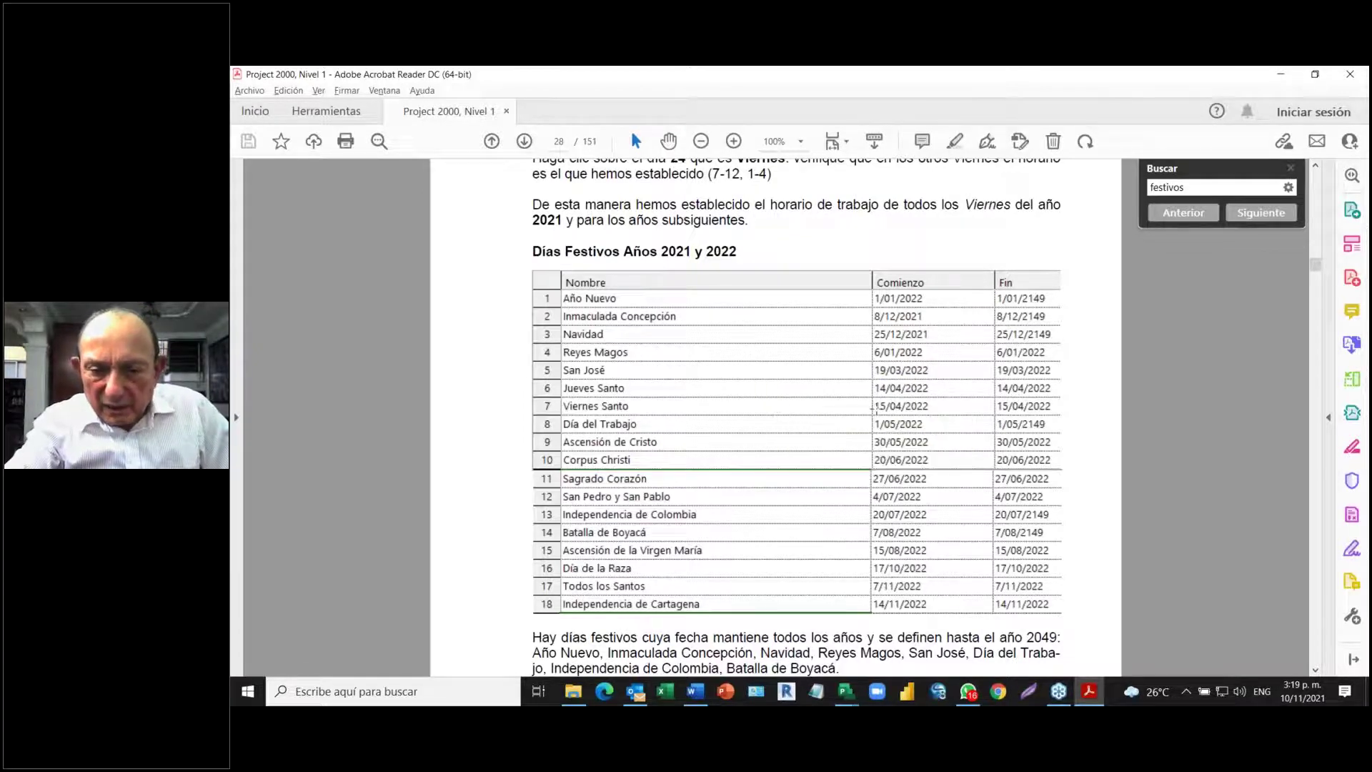
- Read the manual's notes on fixed and moved holidays and the page 29 instructions for setting 1 de enero as a non-working exception
{"action": "scroll", "coordinate": [870, 418], "scroll_direction": "down", "scroll_amount": 3}
{"action": "scroll", "coordinate": [870, 418], "scroll_direction": "down", "scroll_amount": 6}
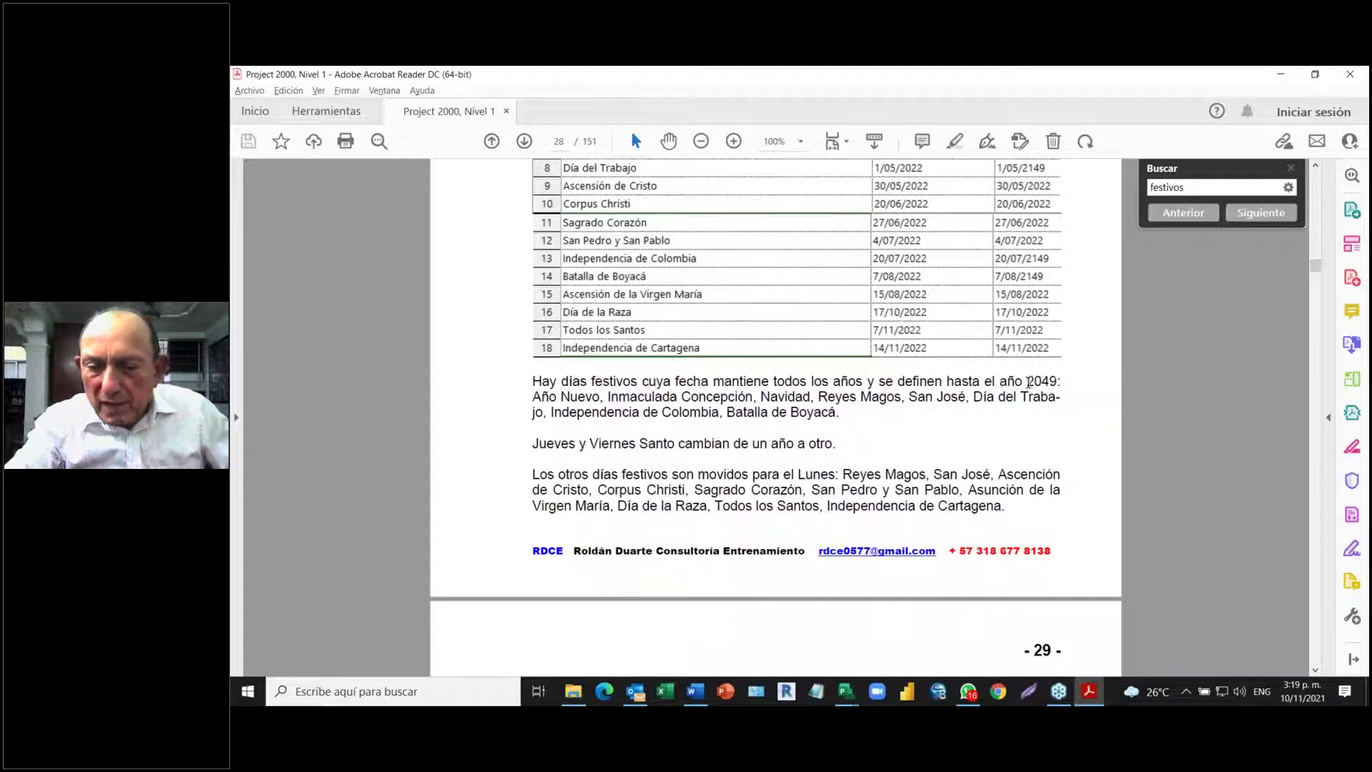
{"action": "left_click_drag", "start_coordinate": [1029, 382], "coordinate": [1057, 376]}
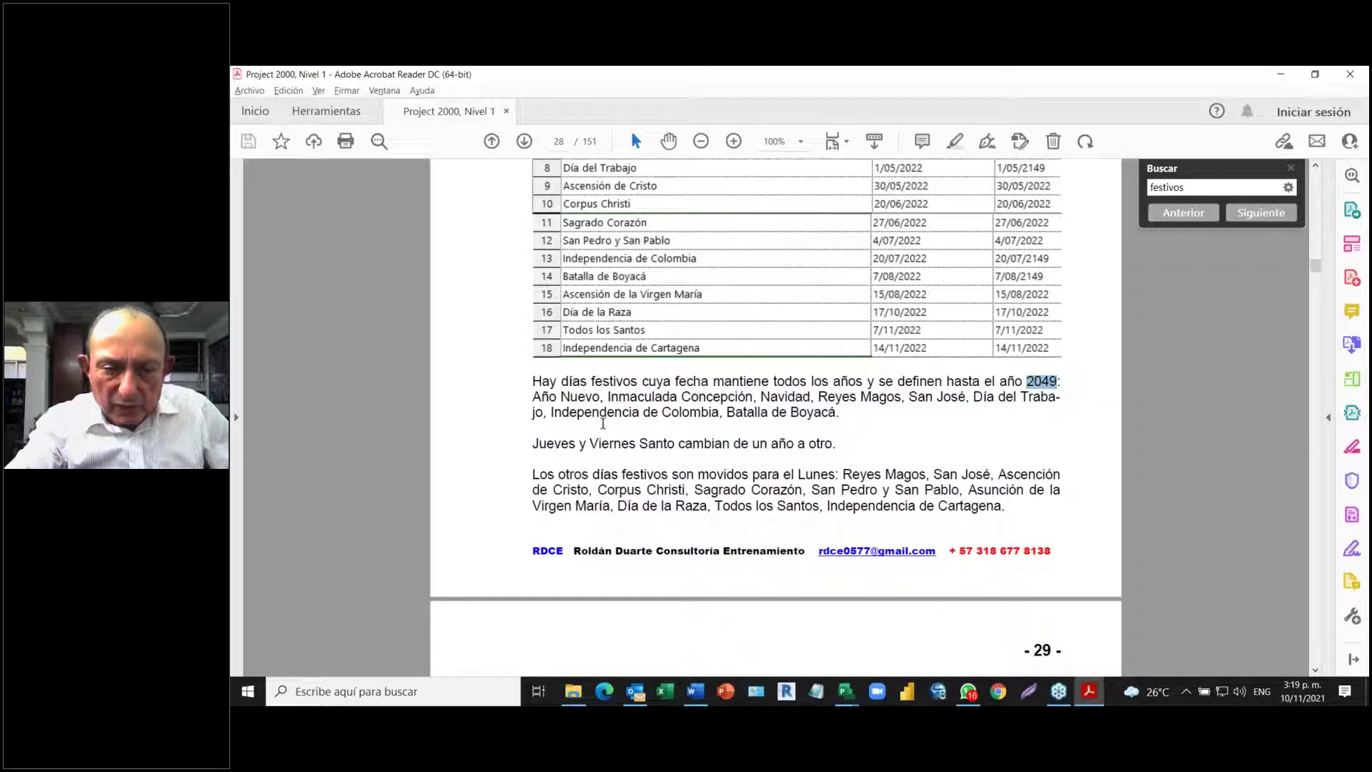
{"action": "left_click", "coordinate": [556, 395]}
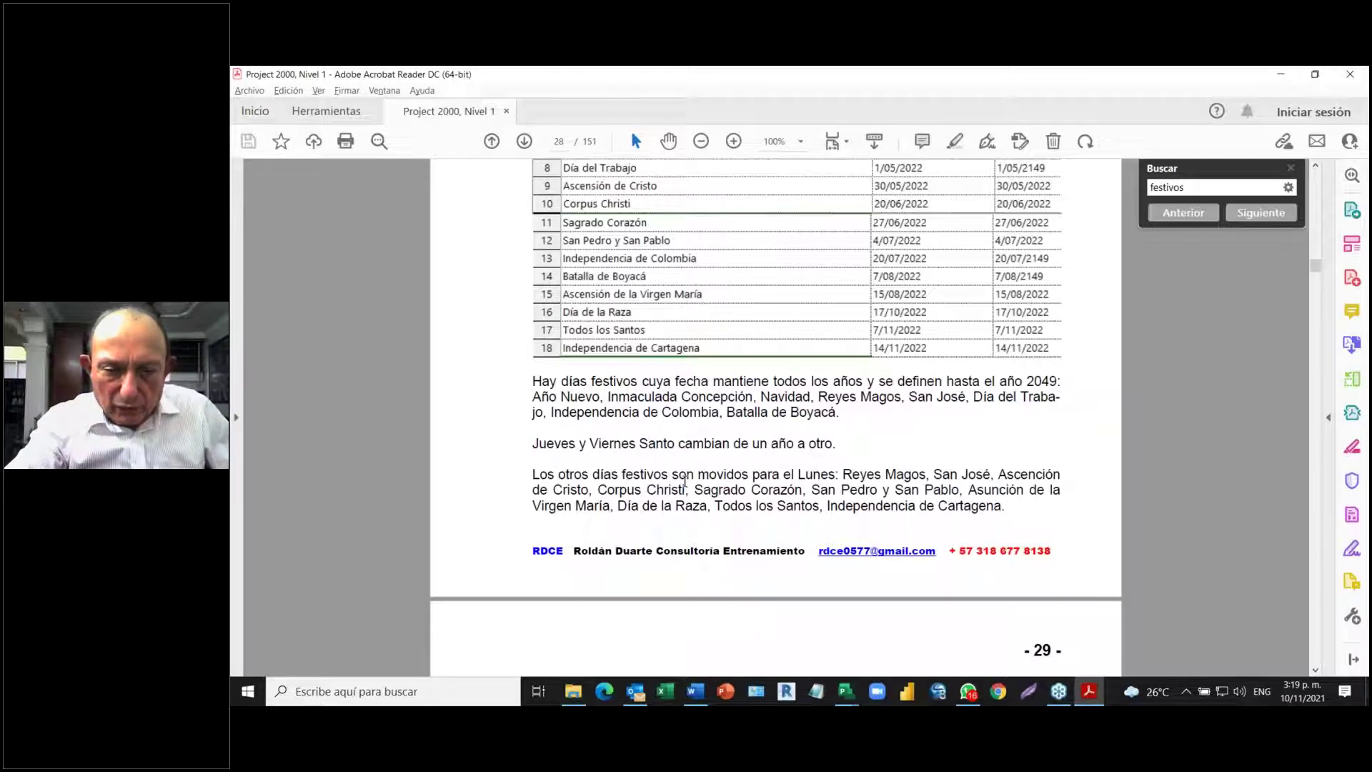
{"action": "scroll", "coordinate": [685, 483], "scroll_direction": "down", "scroll_amount": 1}
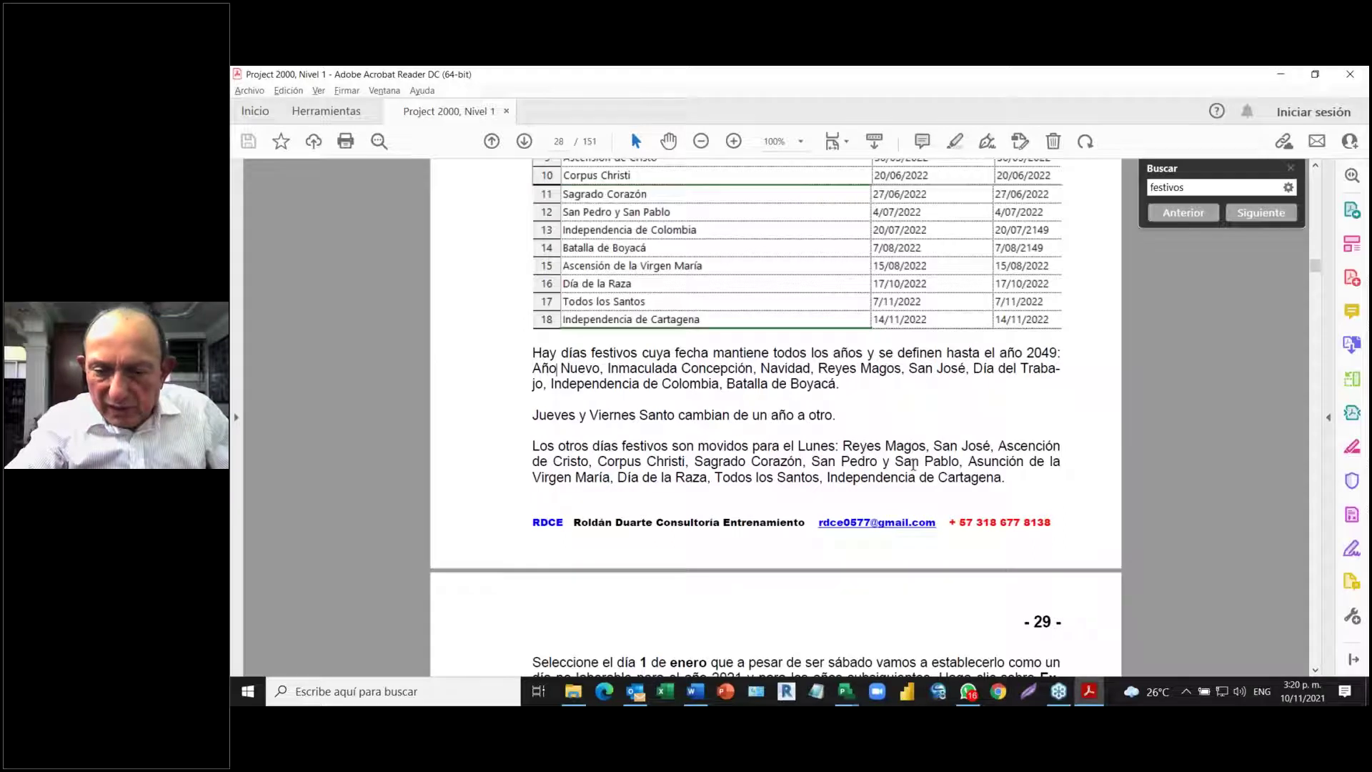
{"action": "scroll", "coordinate": [877, 451], "scroll_direction": "down", "scroll_amount": 5}
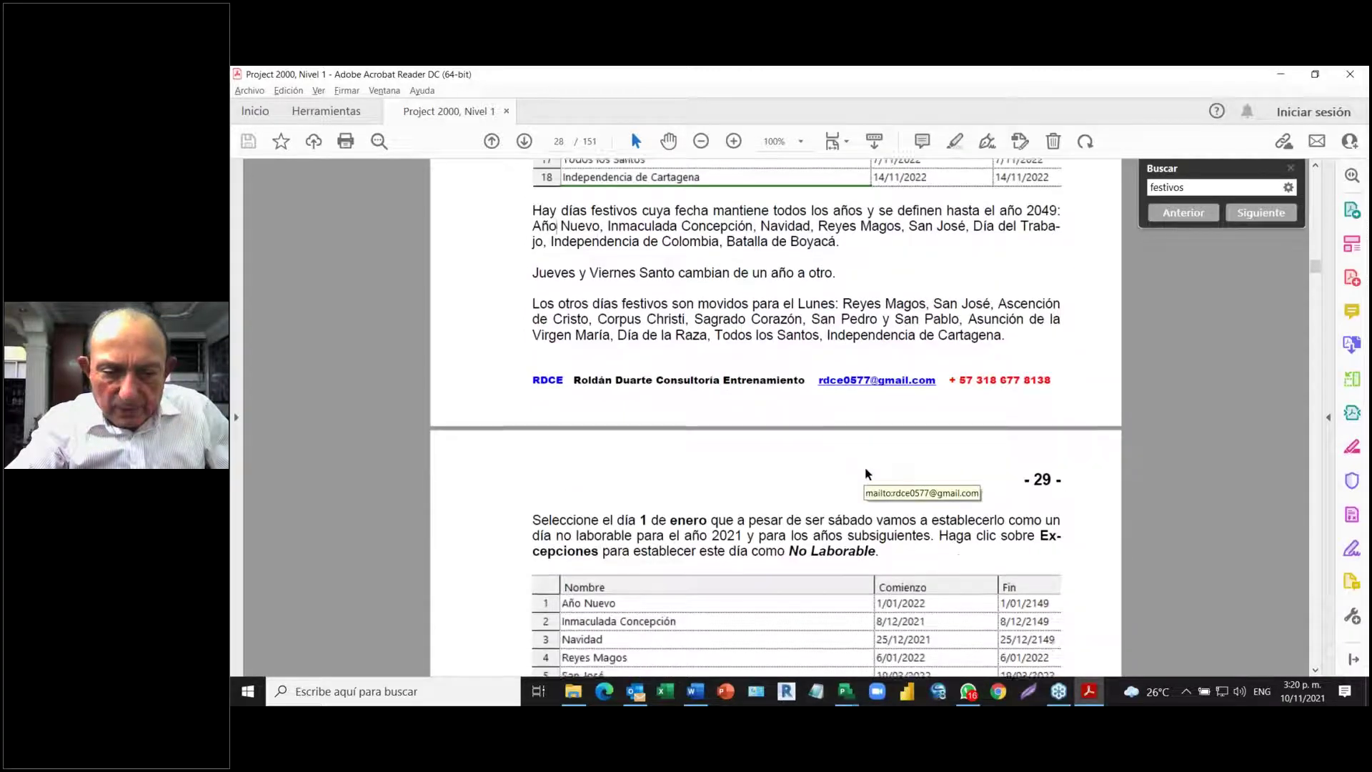
{"action": "scroll", "coordinate": [649, 350], "scroll_direction": "down", "scroll_amount": 2}
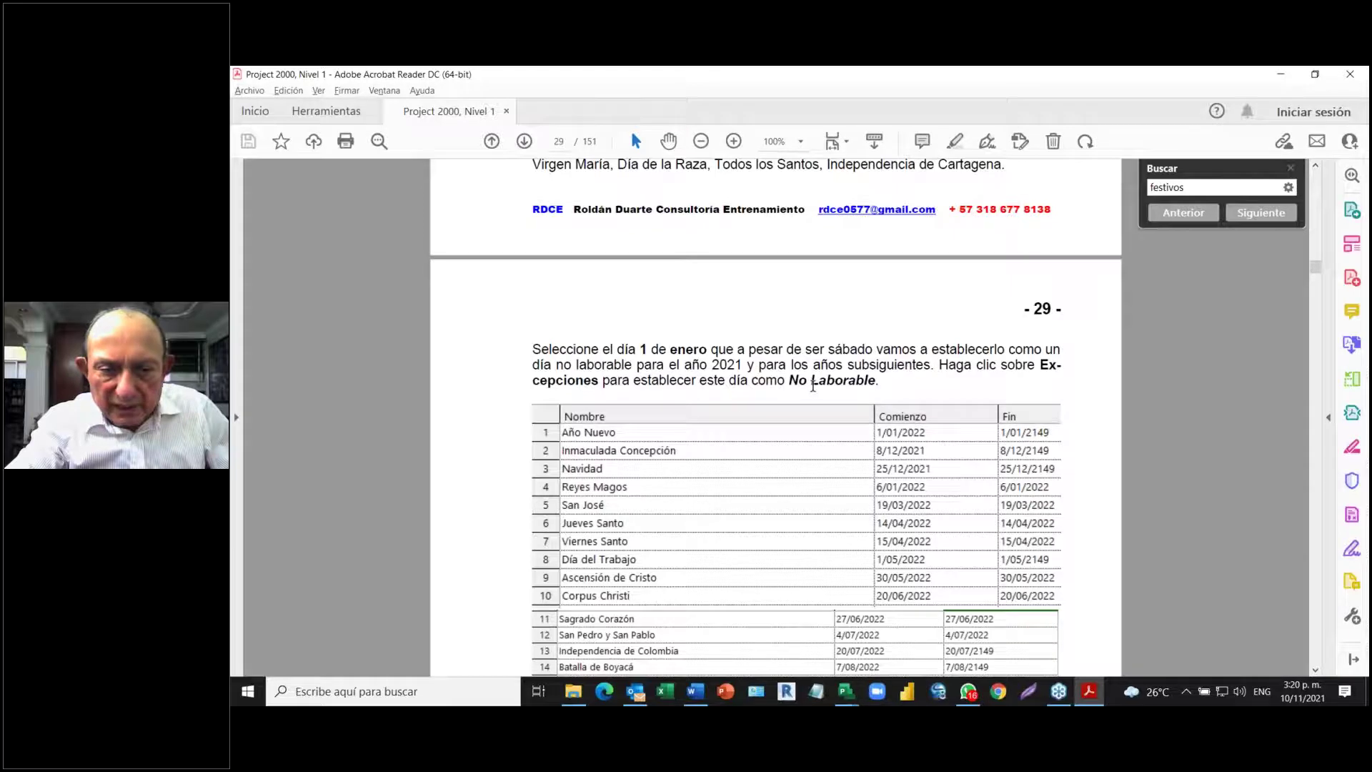
{"action": "scroll", "coordinate": [701, 370], "scroll_direction": "down", "scroll_amount": 1}
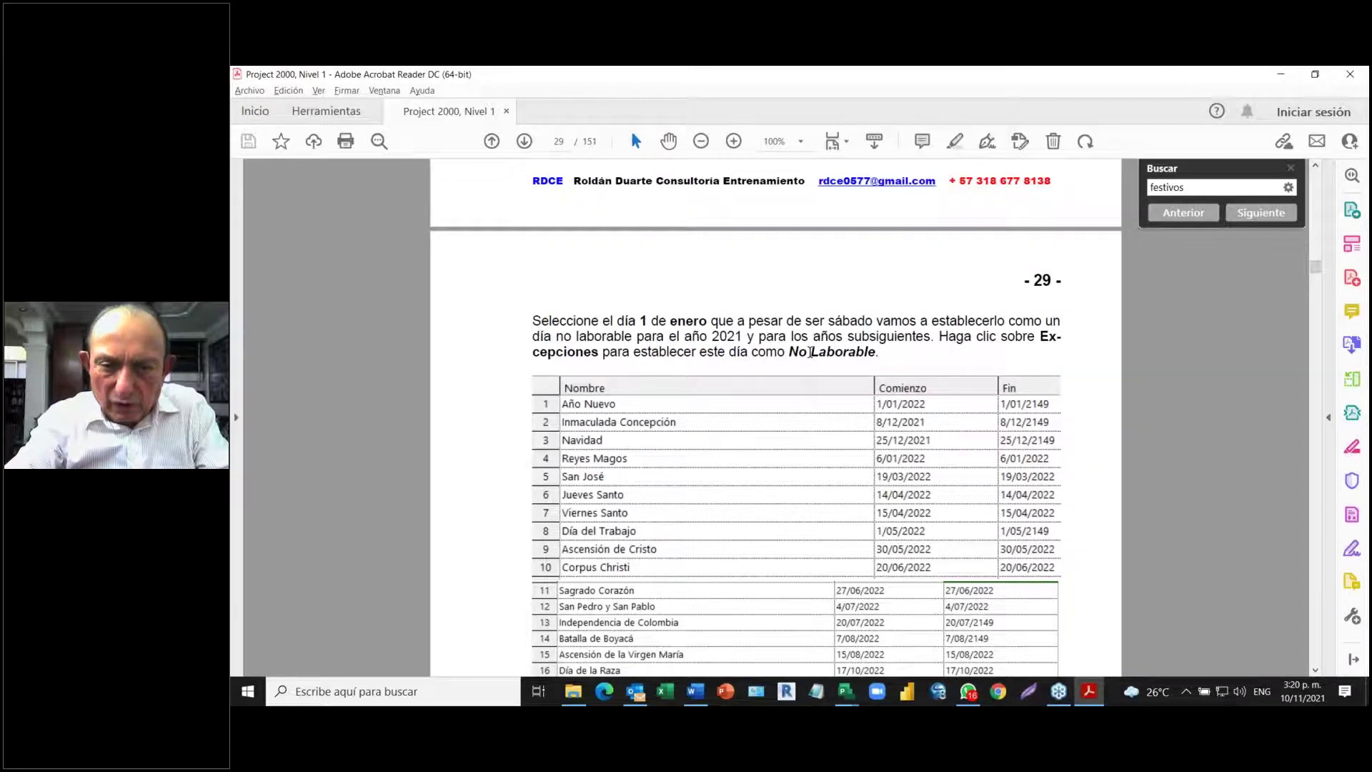
{"action": "scroll", "coordinate": [809, 352], "scroll_direction": "down", "scroll_amount": 2}
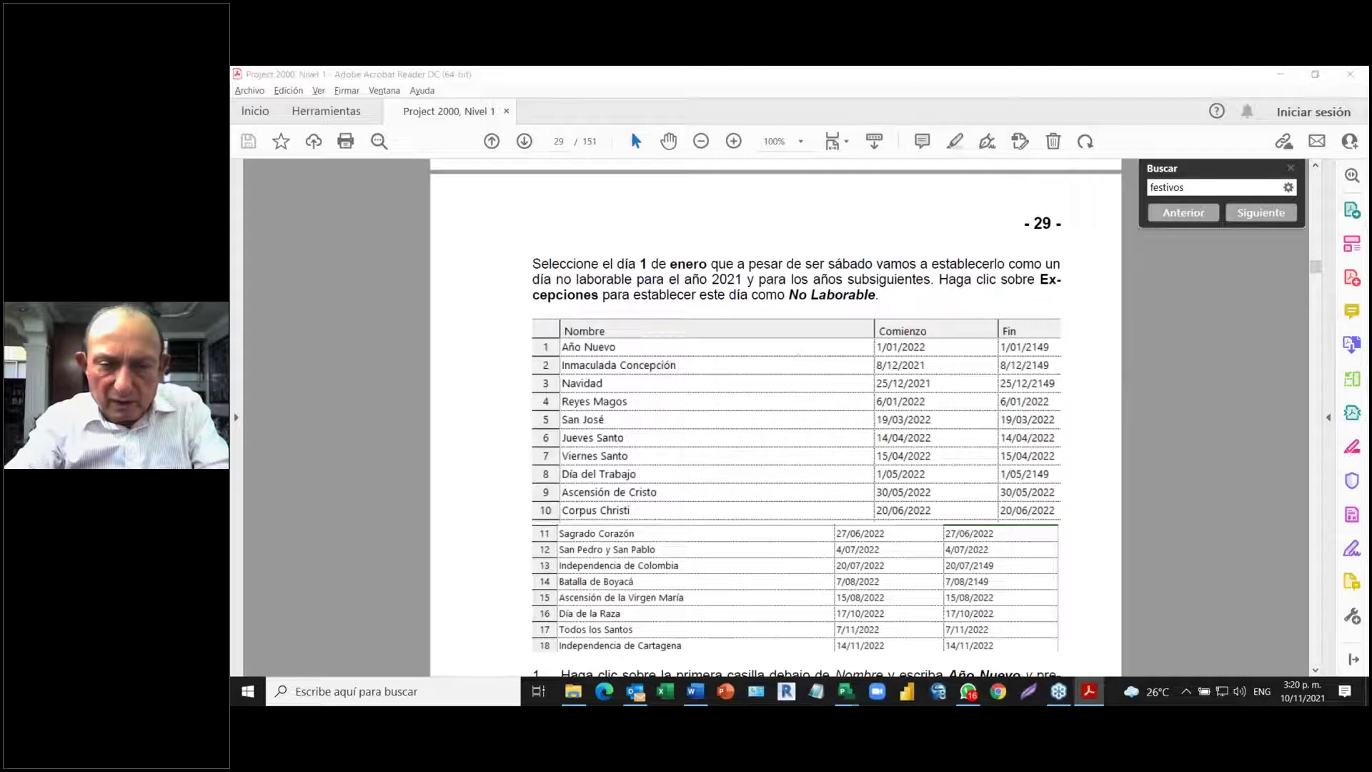
- Switch back to Project and select 1 January 2022 in the PTA calendar
{"action": "key", "text": "alt+Tab"}
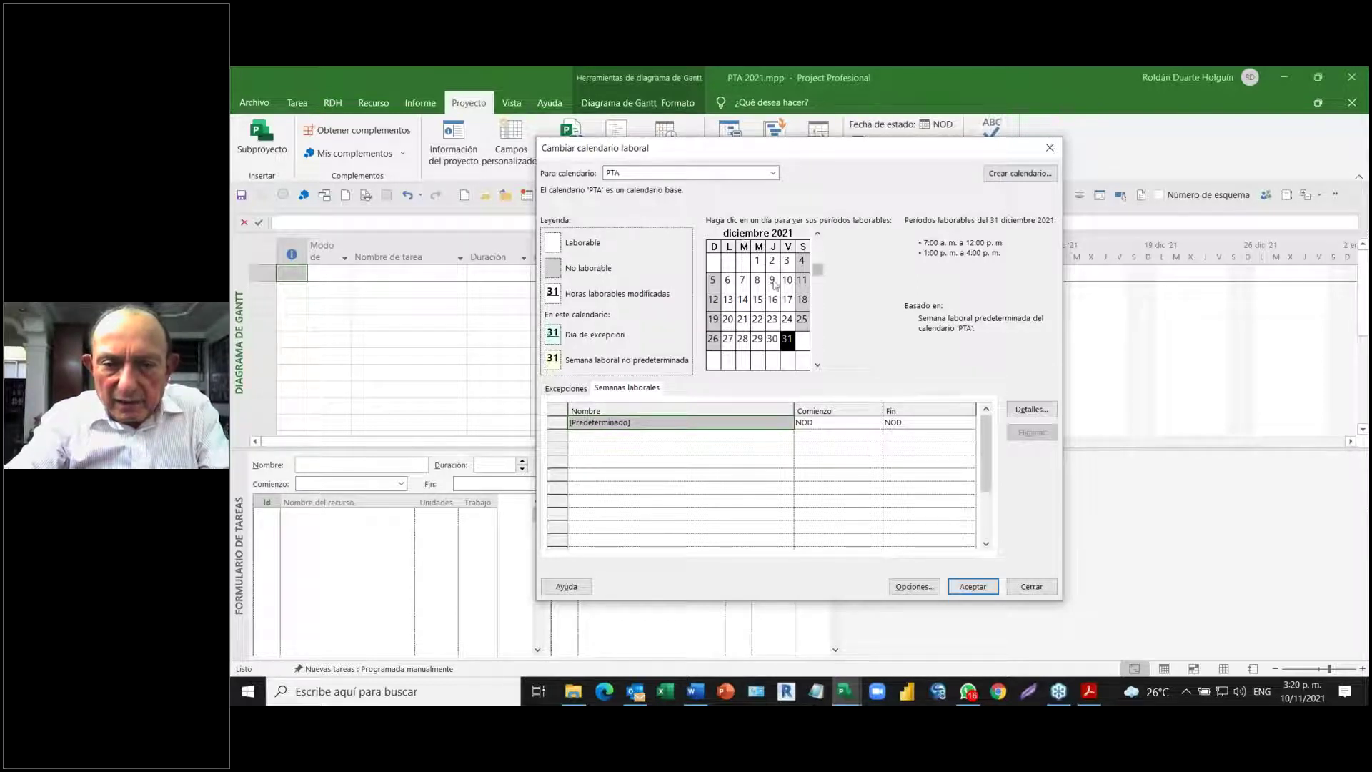
{"action": "left_click", "coordinate": [818, 366]}
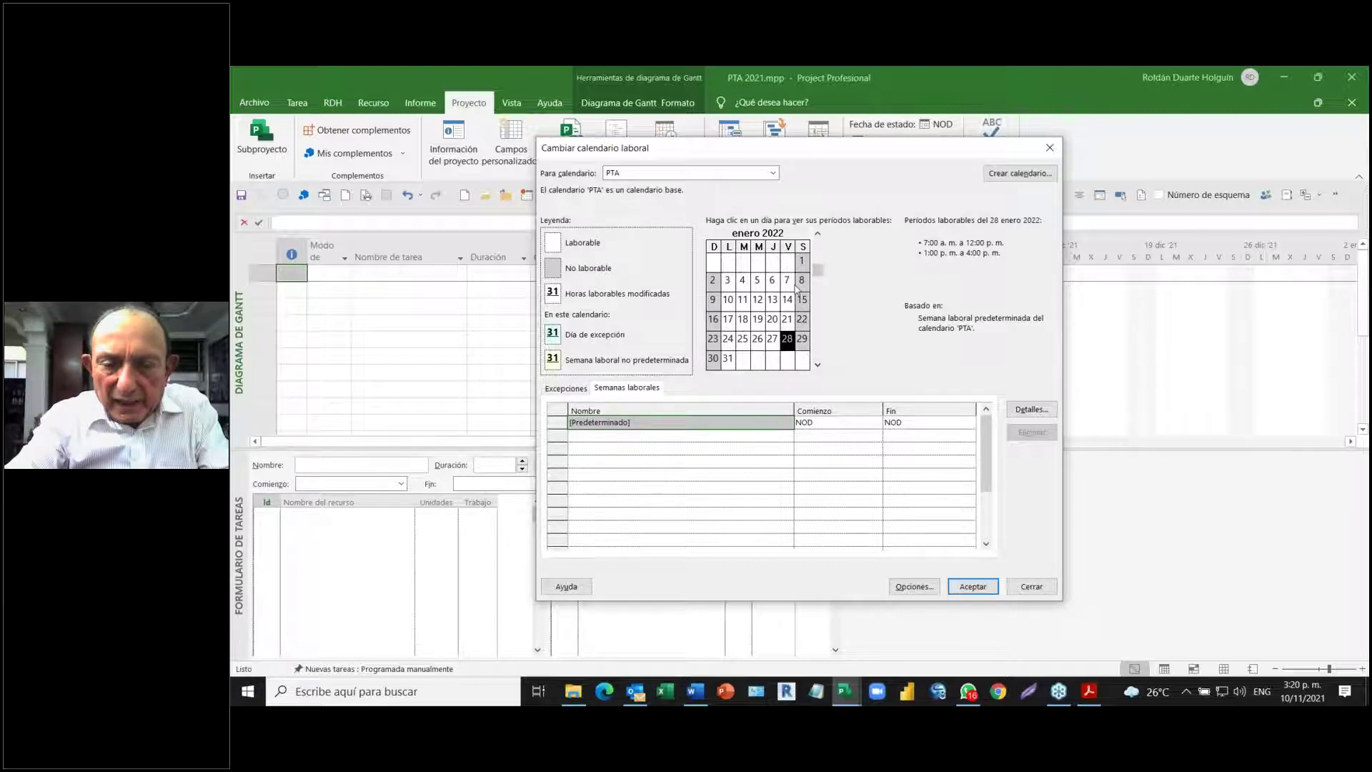
{"action": "left_click", "coordinate": [801, 263]}
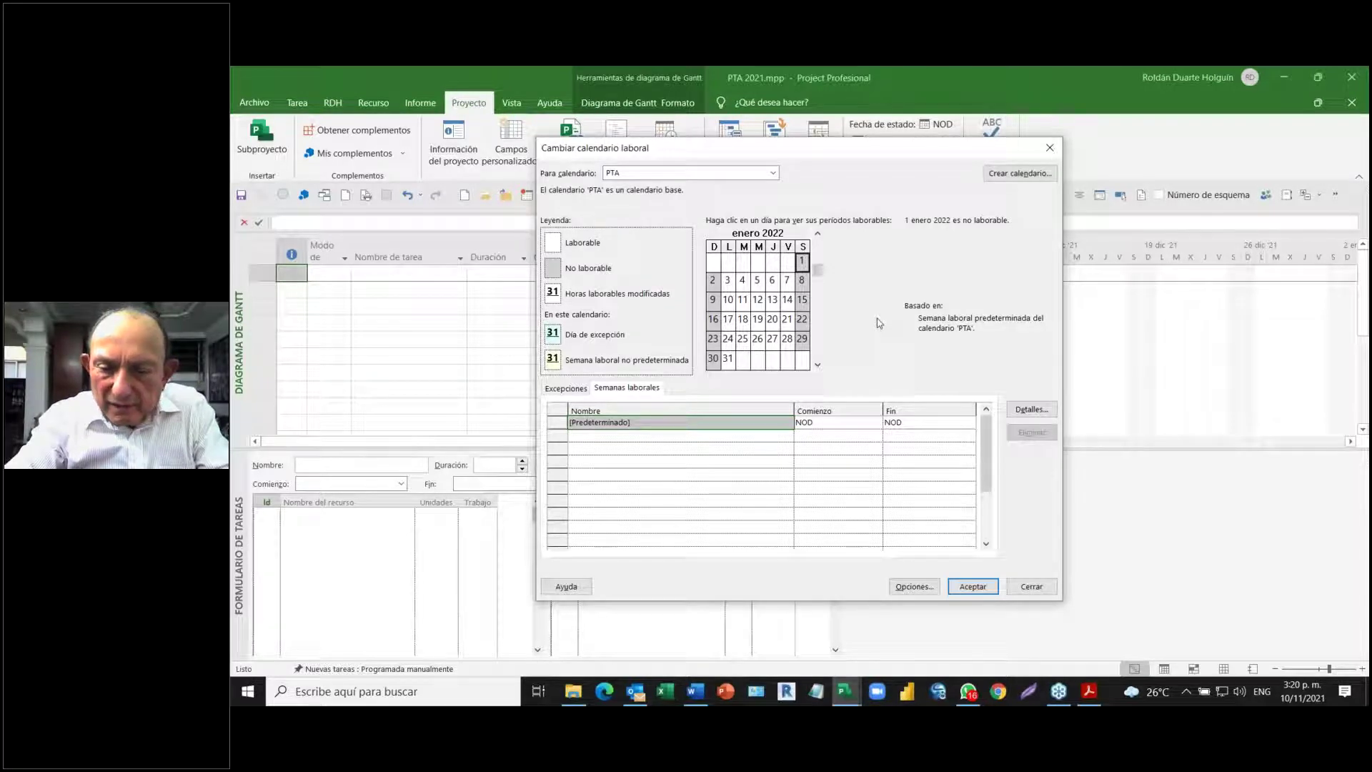
- Check the holiday table on page 29 of the PDF course manual and switch back to Project
{"action": "key", "text": "alt+Tab"}
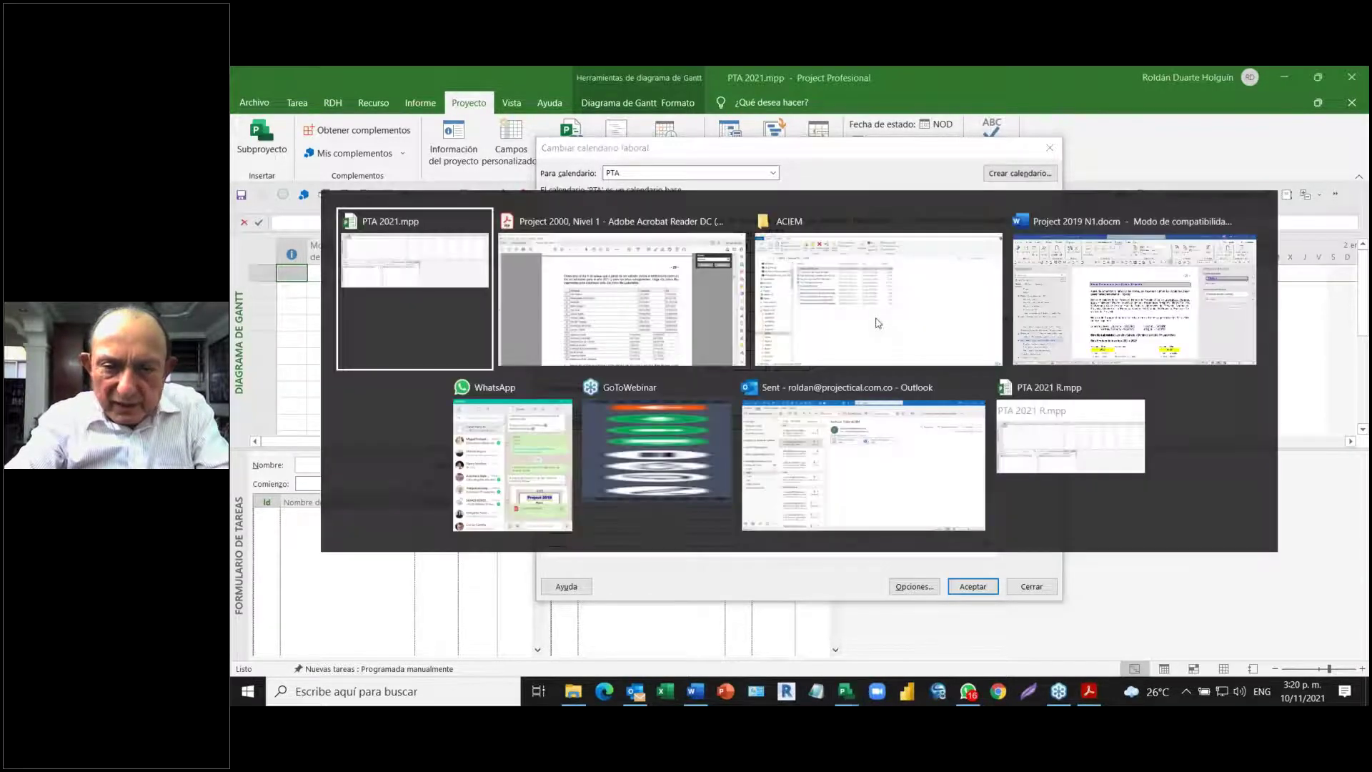
{"action": "key", "text": "alt+Tab"}
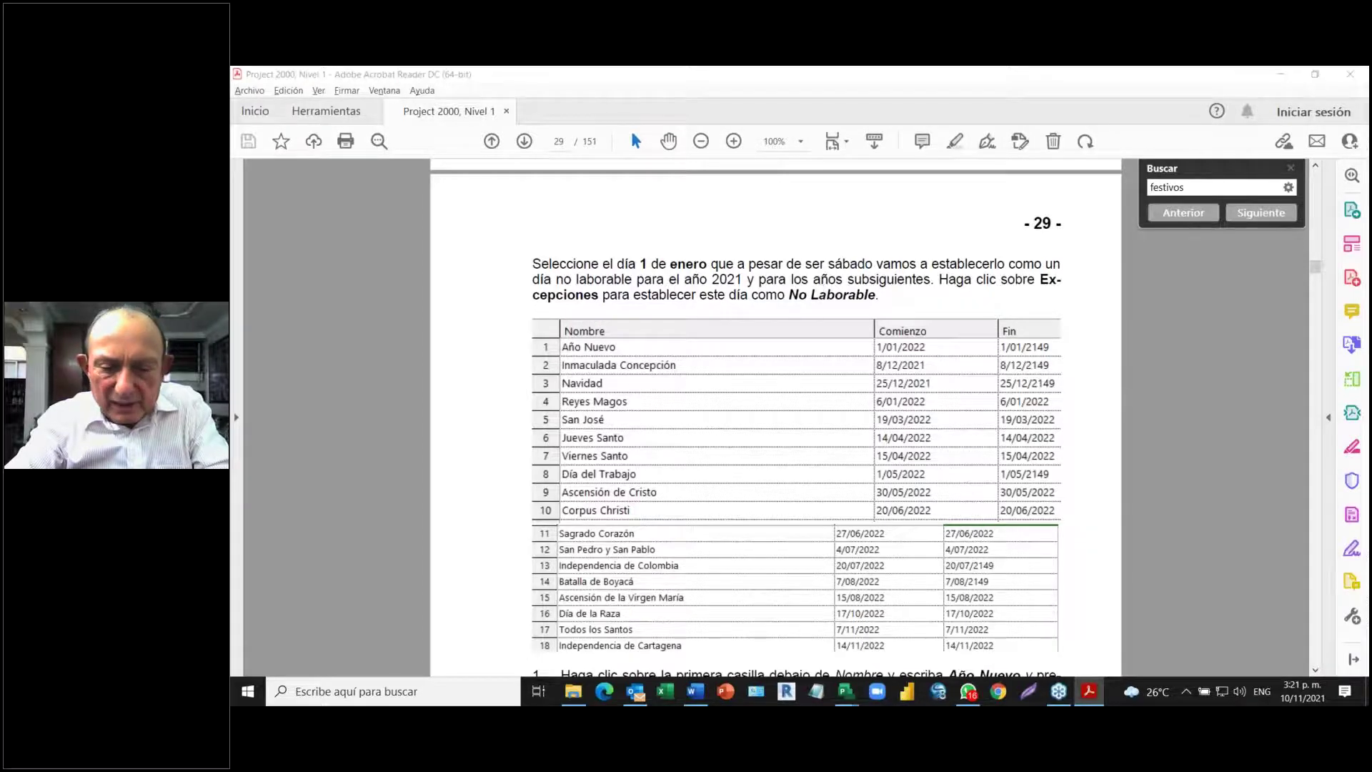
{"action": "key", "text": "alt+Tab"}
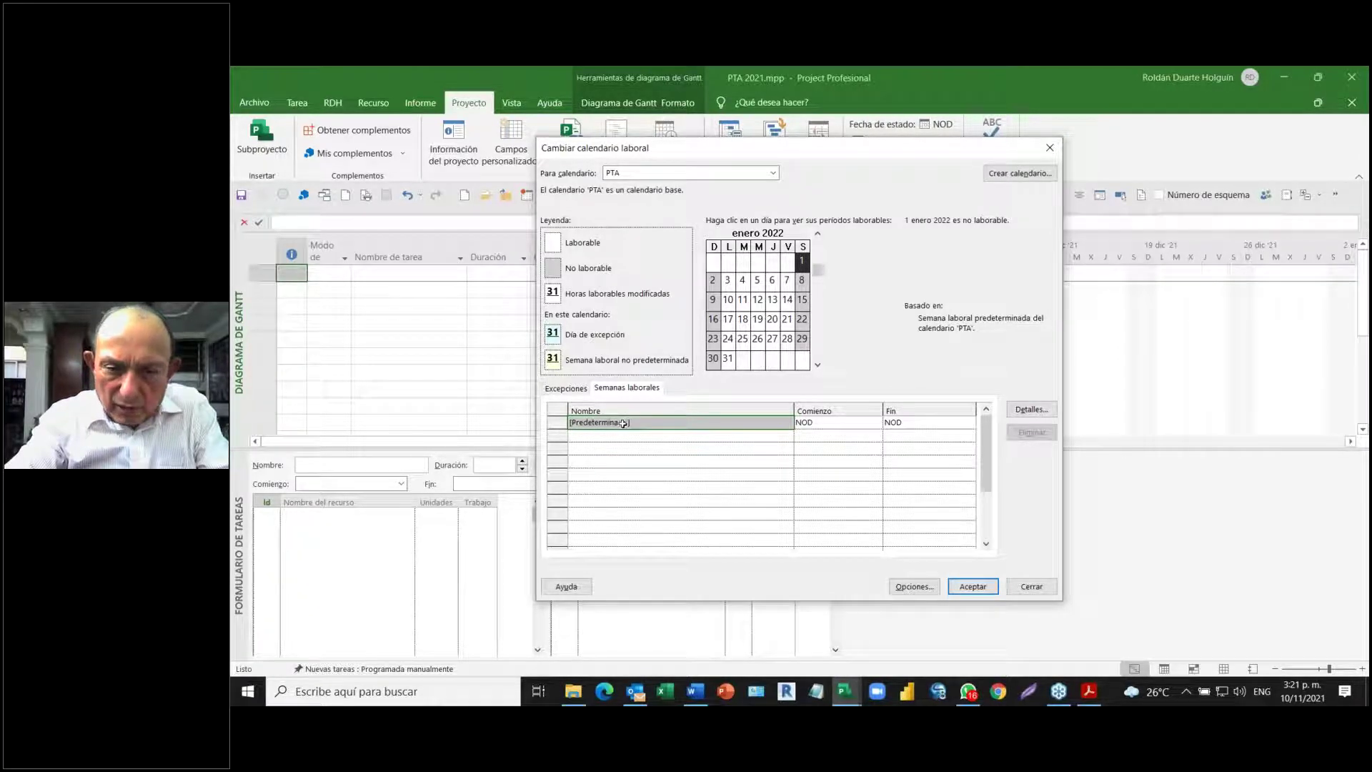
- Add an exception named Año Nuevo to the PTA calendar with 1/01/2022 as its start date
{"action": "left_click", "coordinate": [554, 389]}
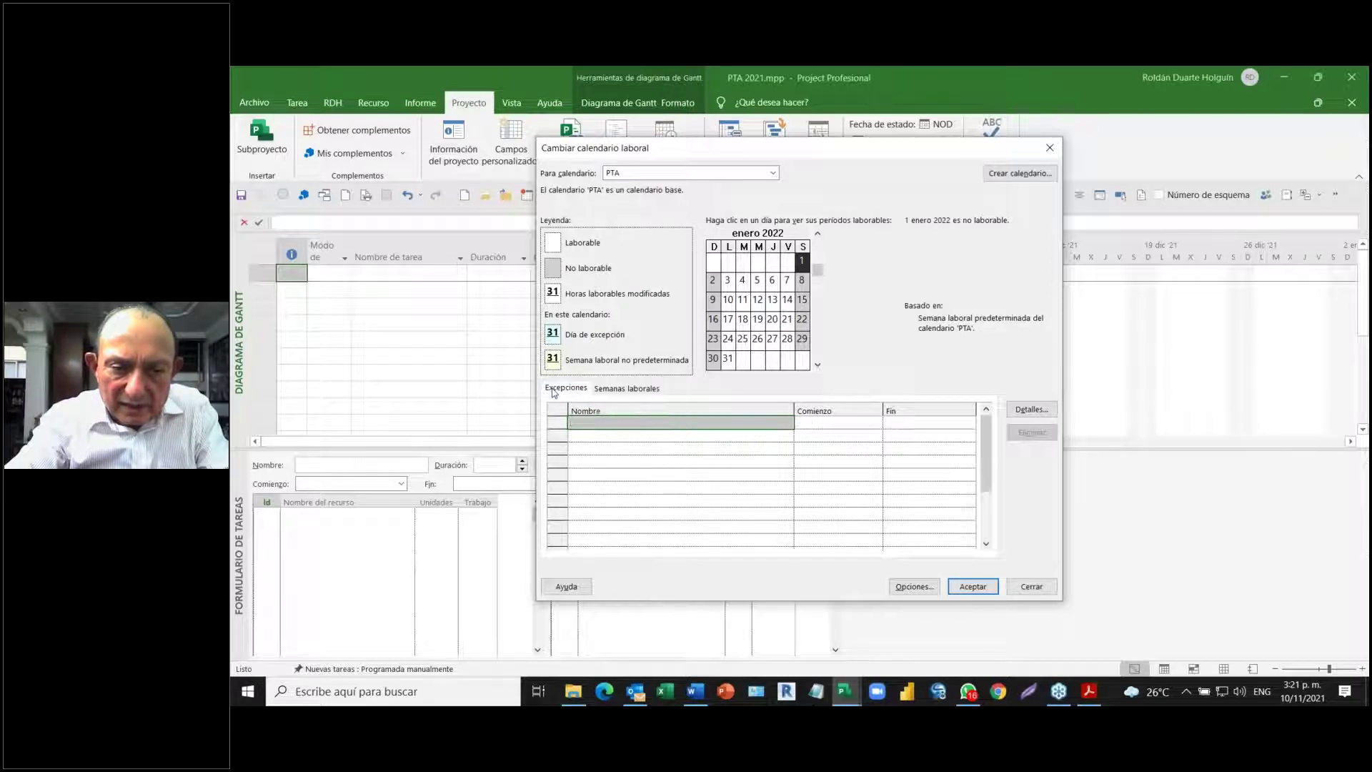
{"action": "left_click", "coordinate": [590, 424]}
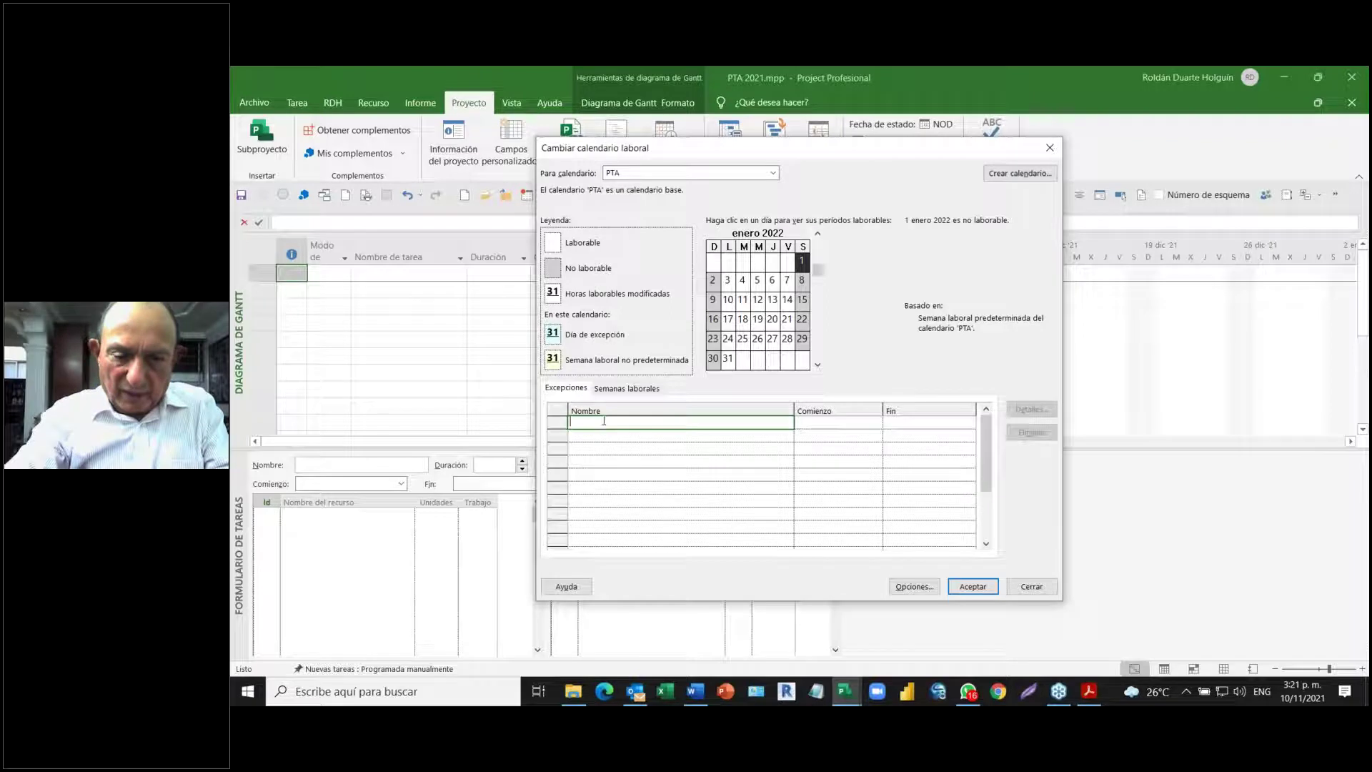
{"action": "type", "text": "a"}
{"action": "key", "text": "BackSpace"}
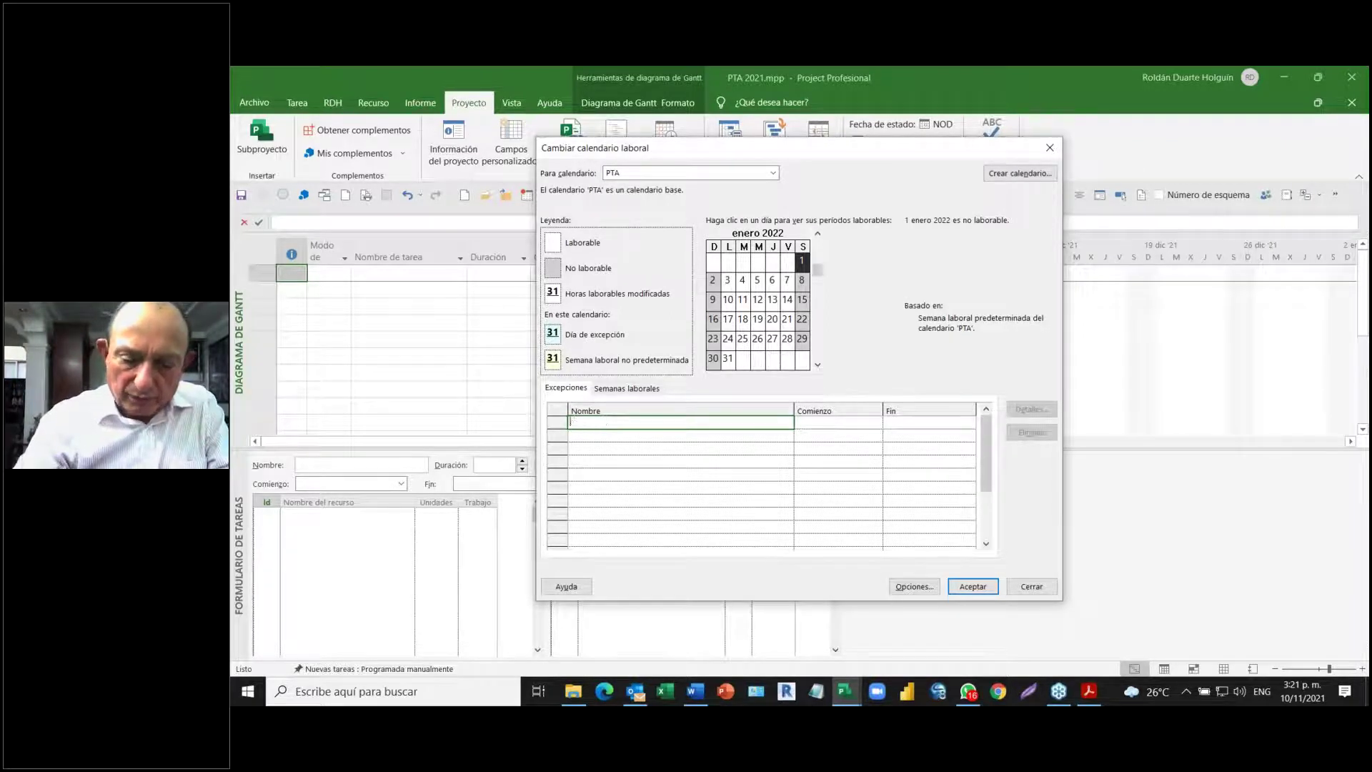
{"action": "type", "text": "A"}
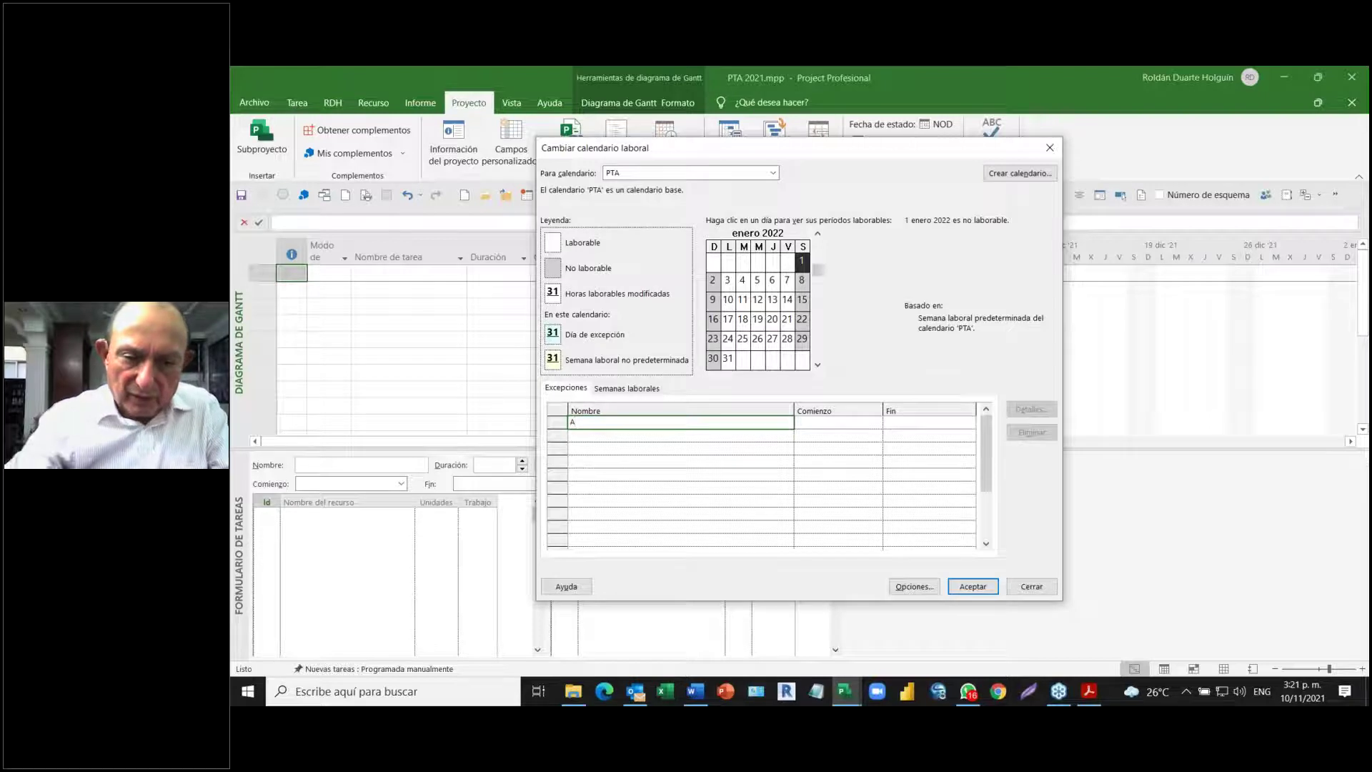
{"action": "type", "text": "ño N"}
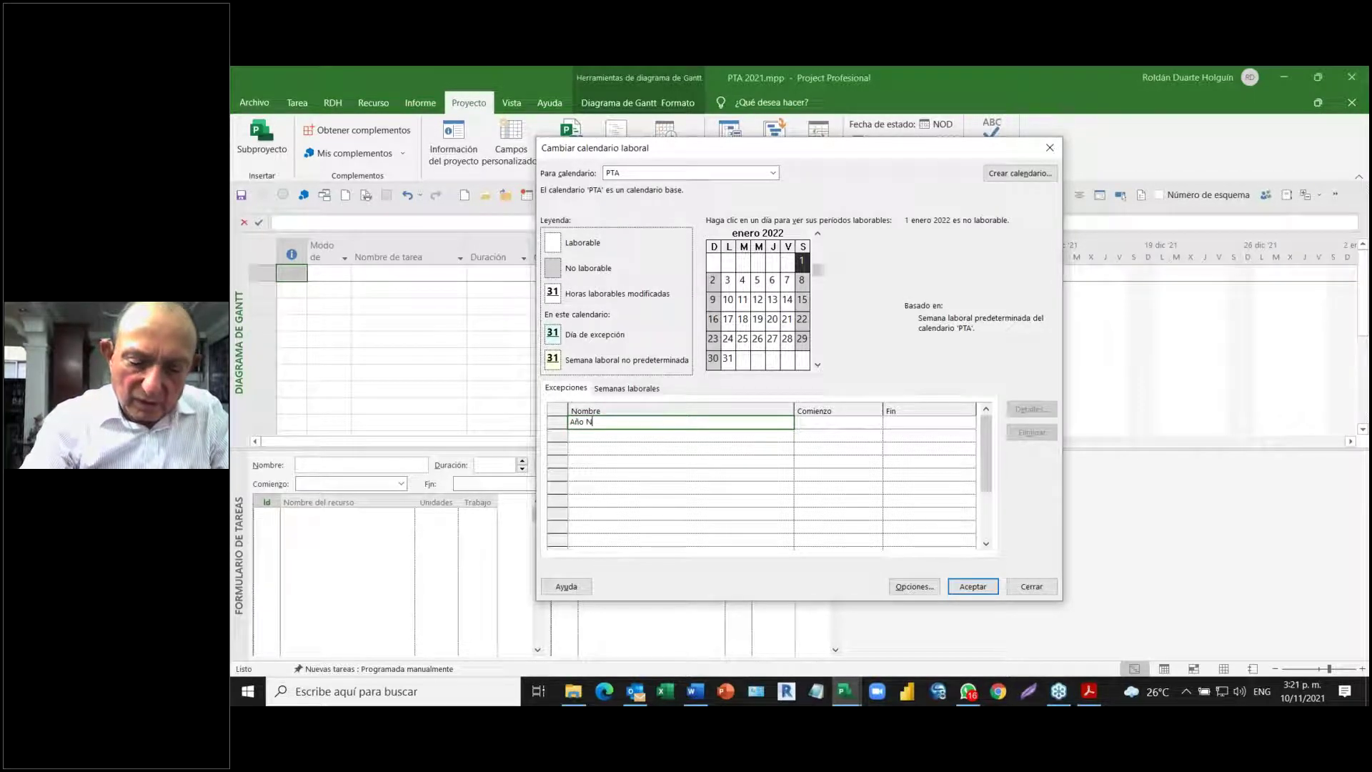
{"action": "type", "text": "uevo"}
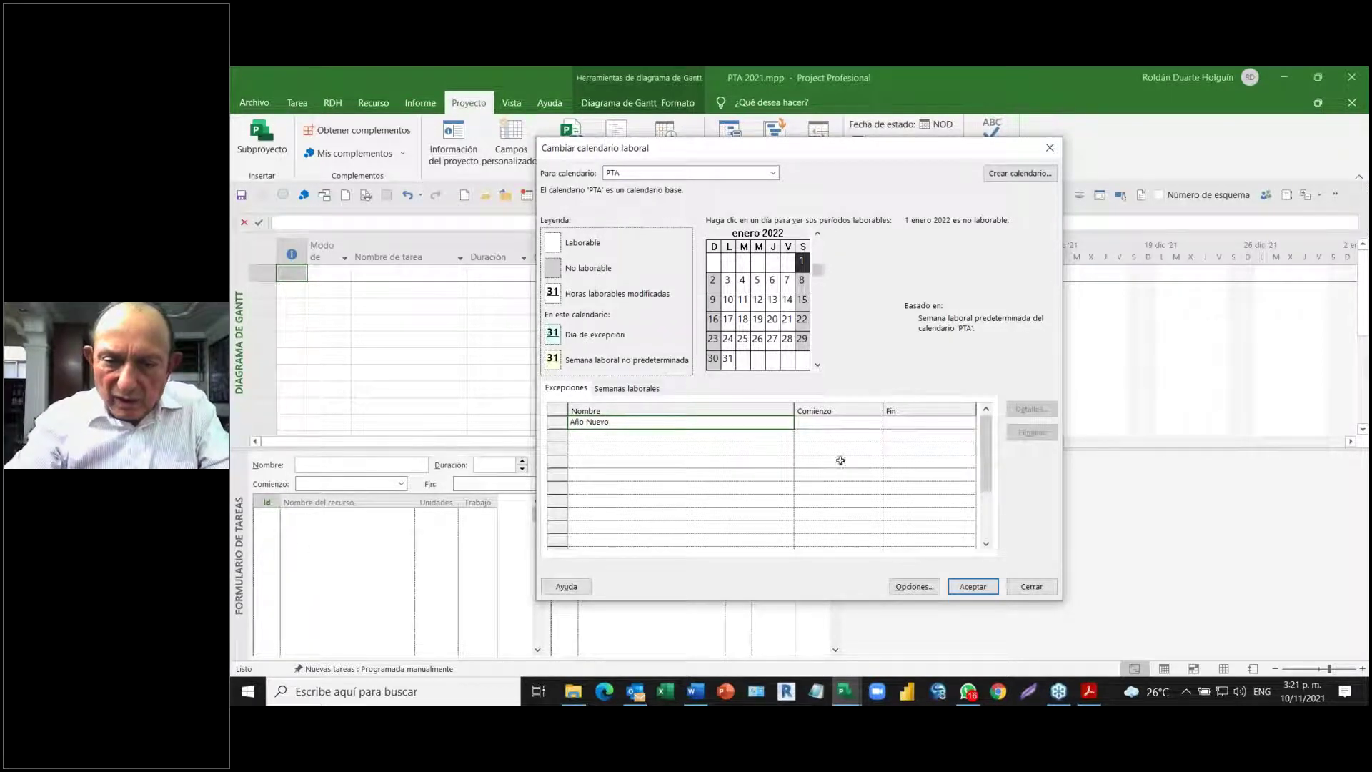
{"action": "left_click", "coordinate": [827, 423]}
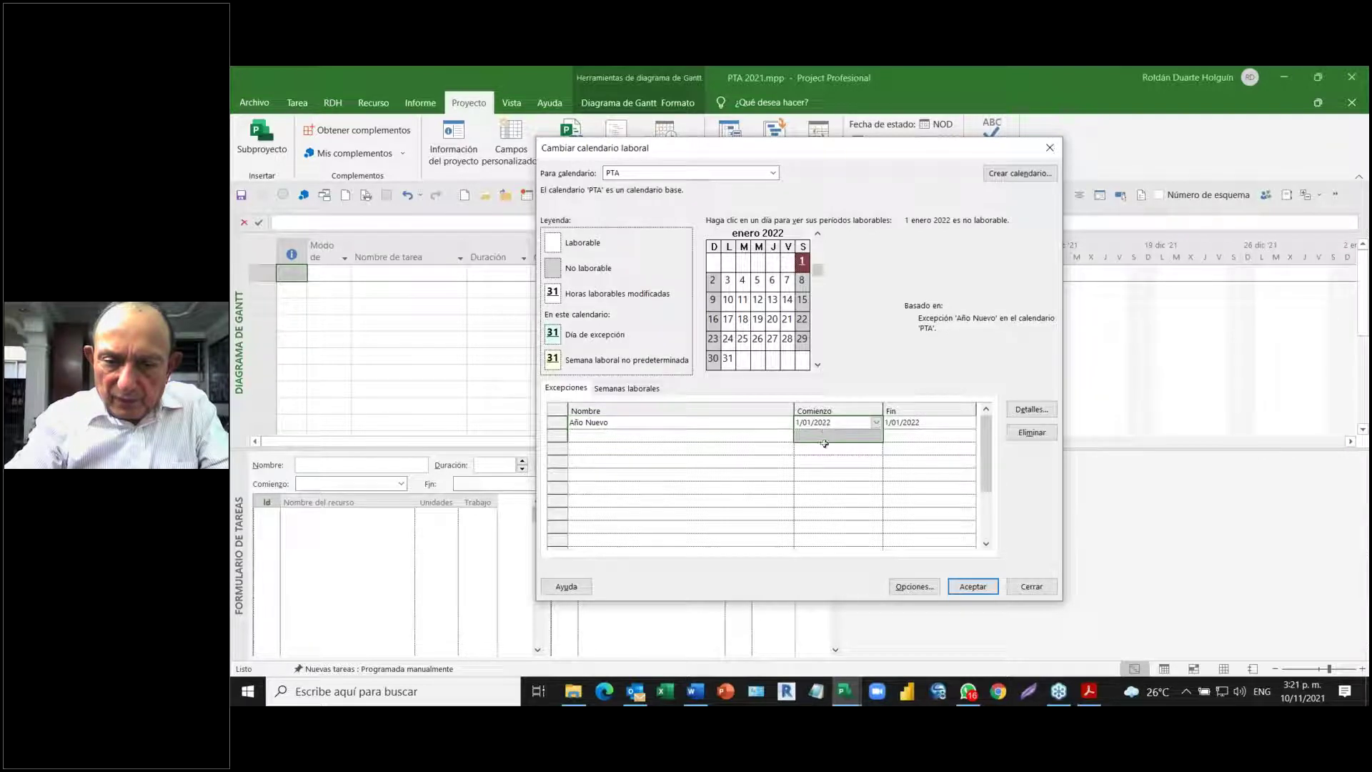
{"action": "left_click", "coordinate": [836, 422]}
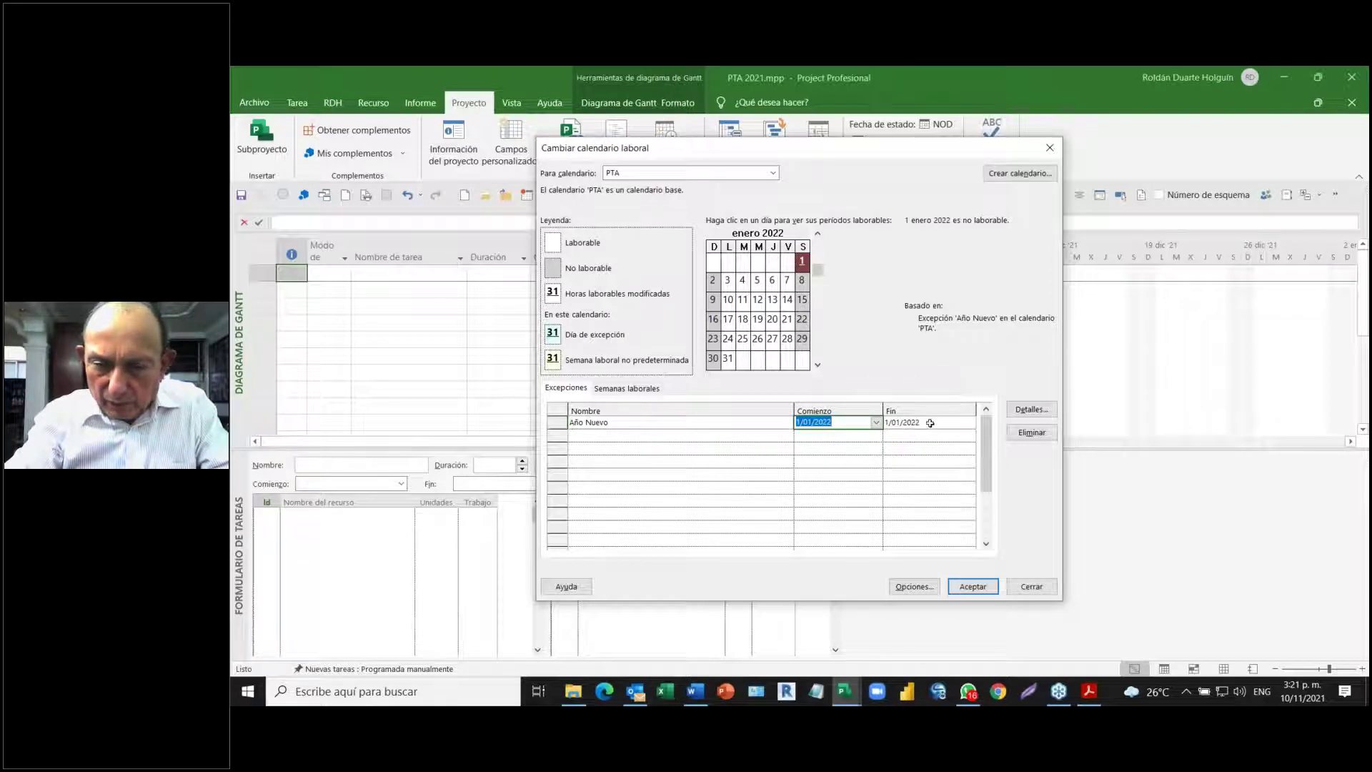
- Make the Año Nuevo exception recur annually on 1 enero as a non-working day, ending on 1/01/2049
{"action": "left_click", "coordinate": [1036, 411]}
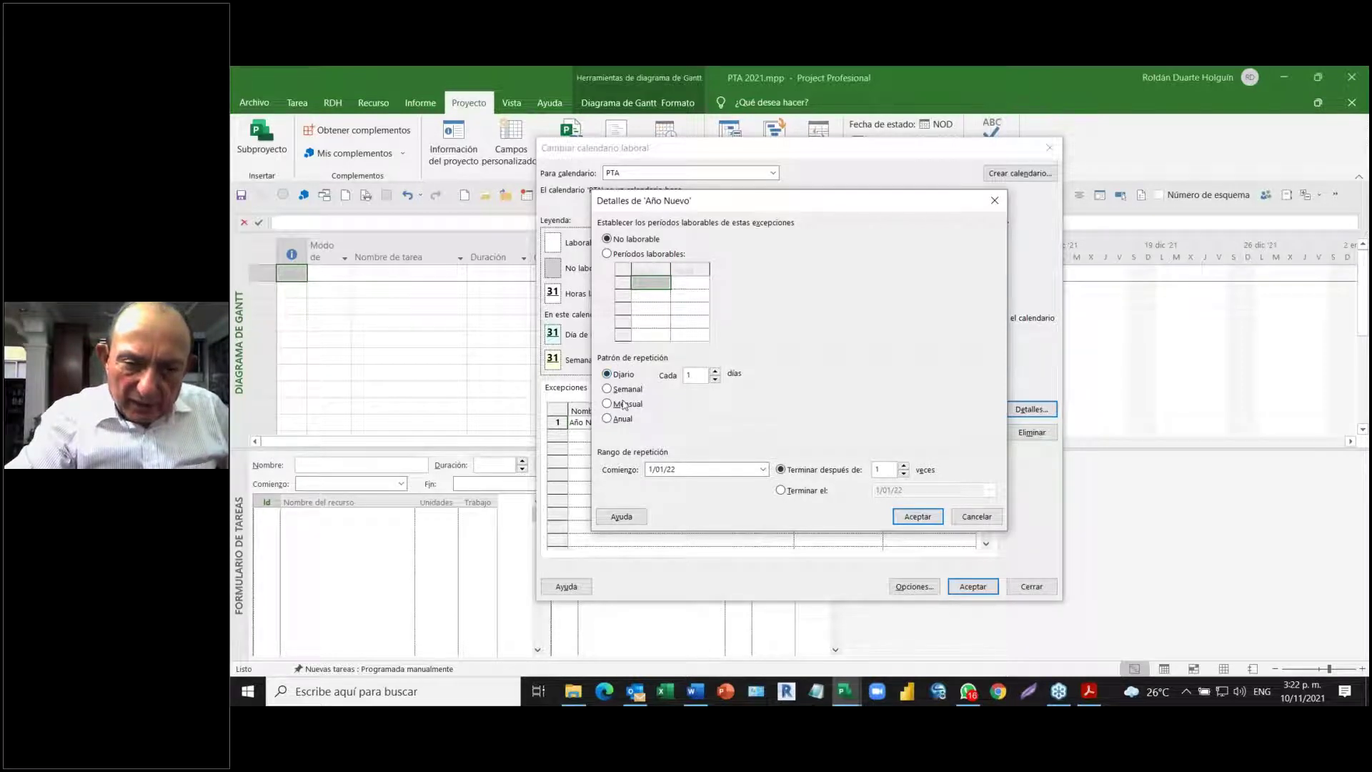
{"action": "left_click", "coordinate": [607, 419]}
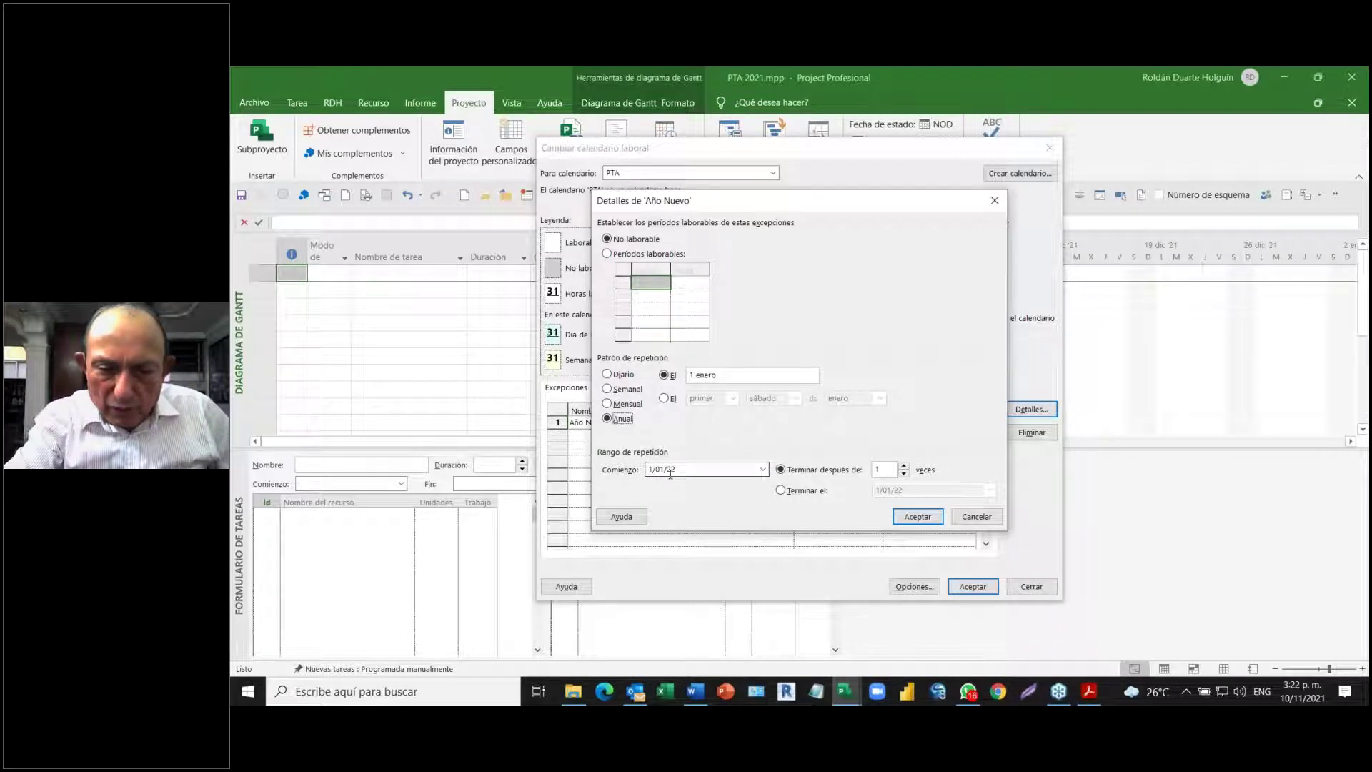
{"action": "left_click", "coordinate": [781, 491]}
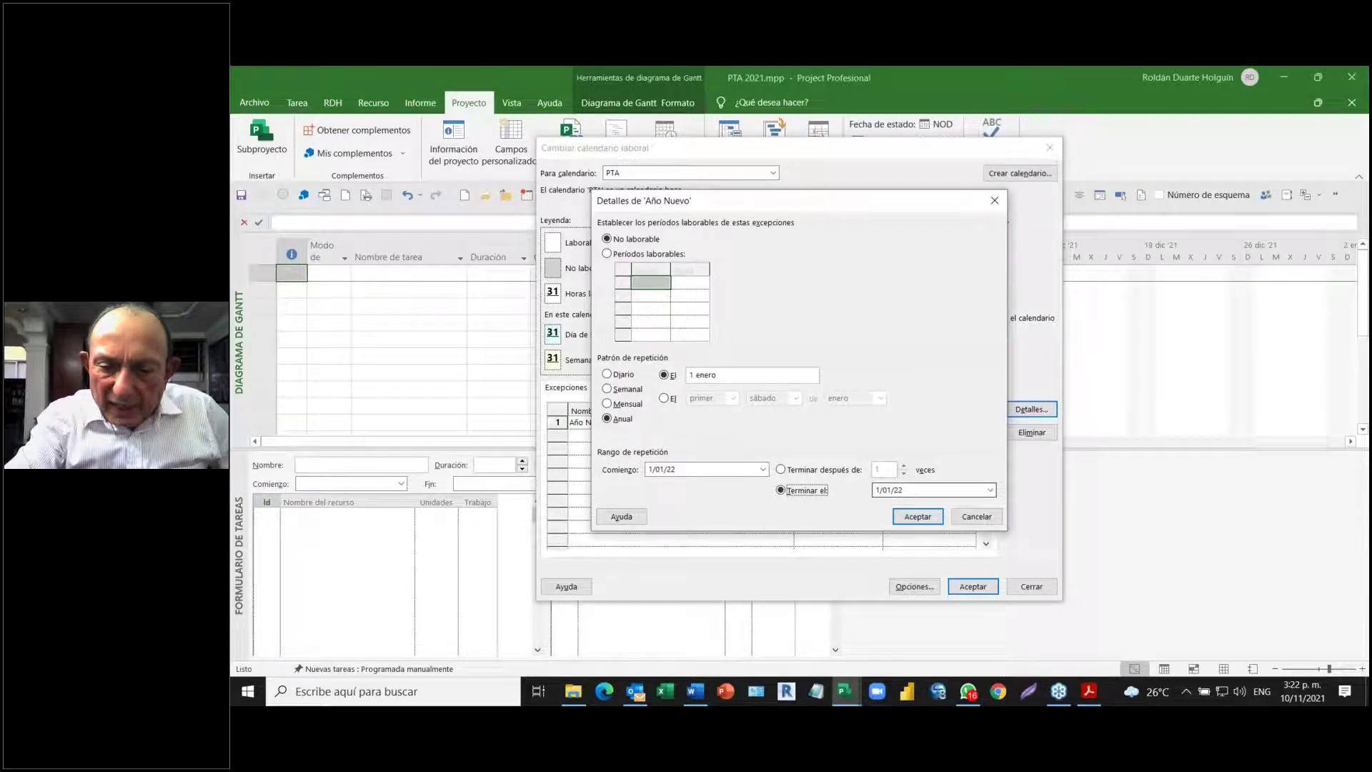
{"action": "left_click", "coordinate": [895, 490]}
{"action": "double_click", "coordinate": [897, 490]}
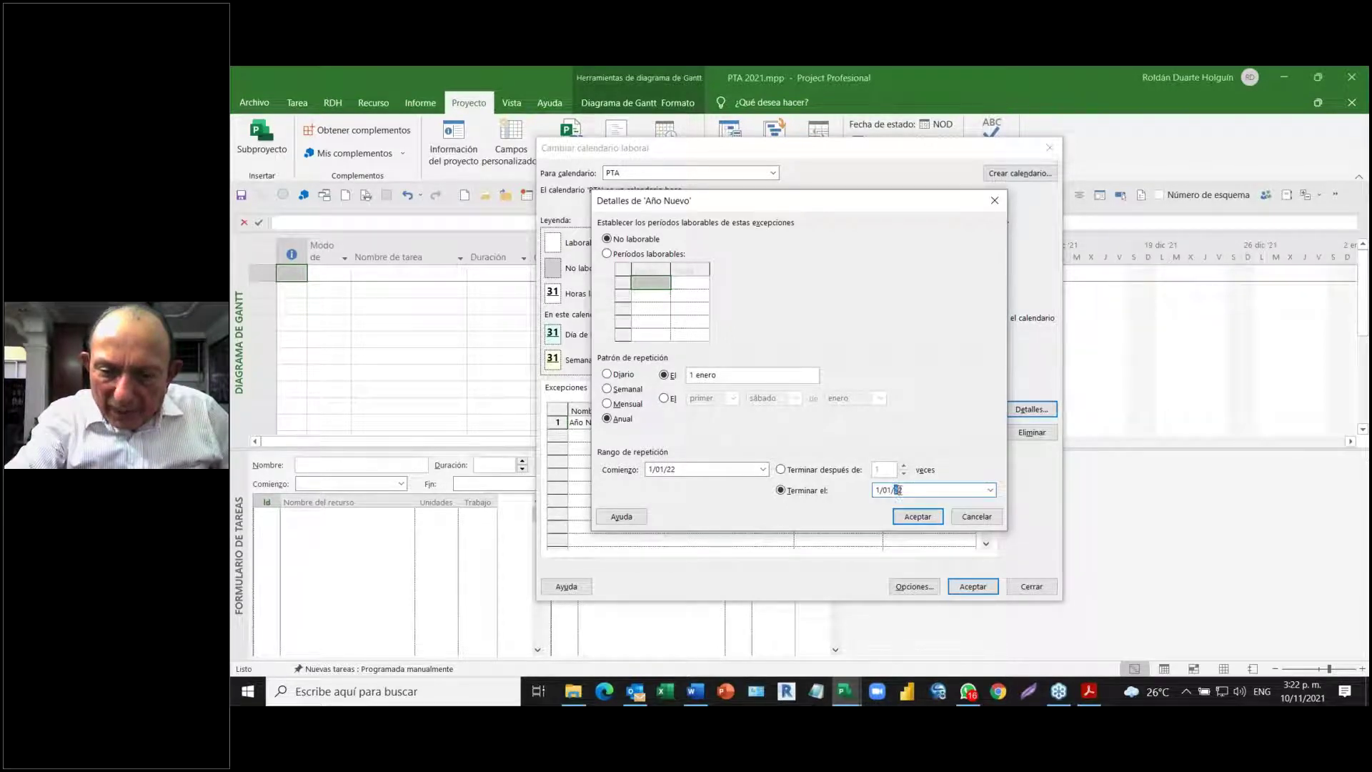
{"action": "type", "text": "2049"}
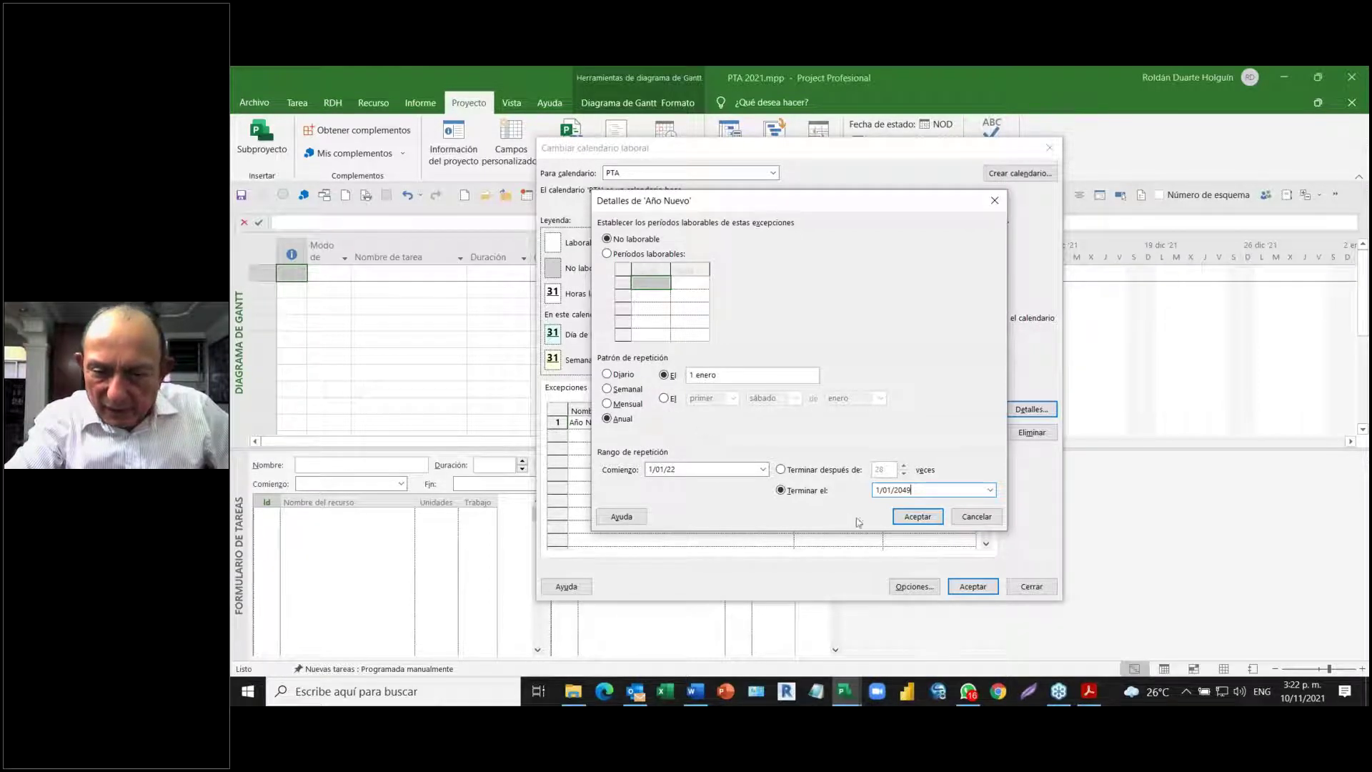
{"action": "left_click", "coordinate": [912, 522]}
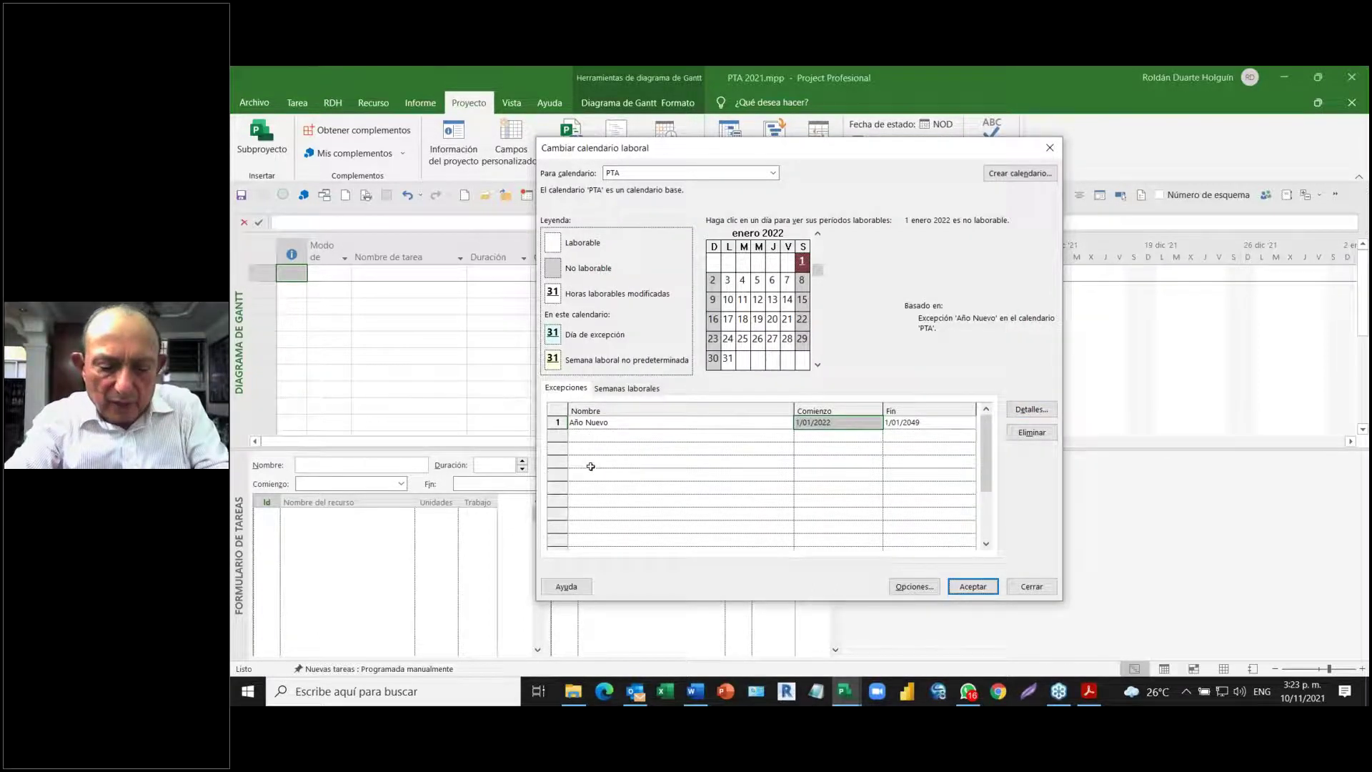
- Look up the Inmaculada Concepción dates in the PDF manual's holiday table and return to Project
{"action": "key", "text": "alt+Tab"}
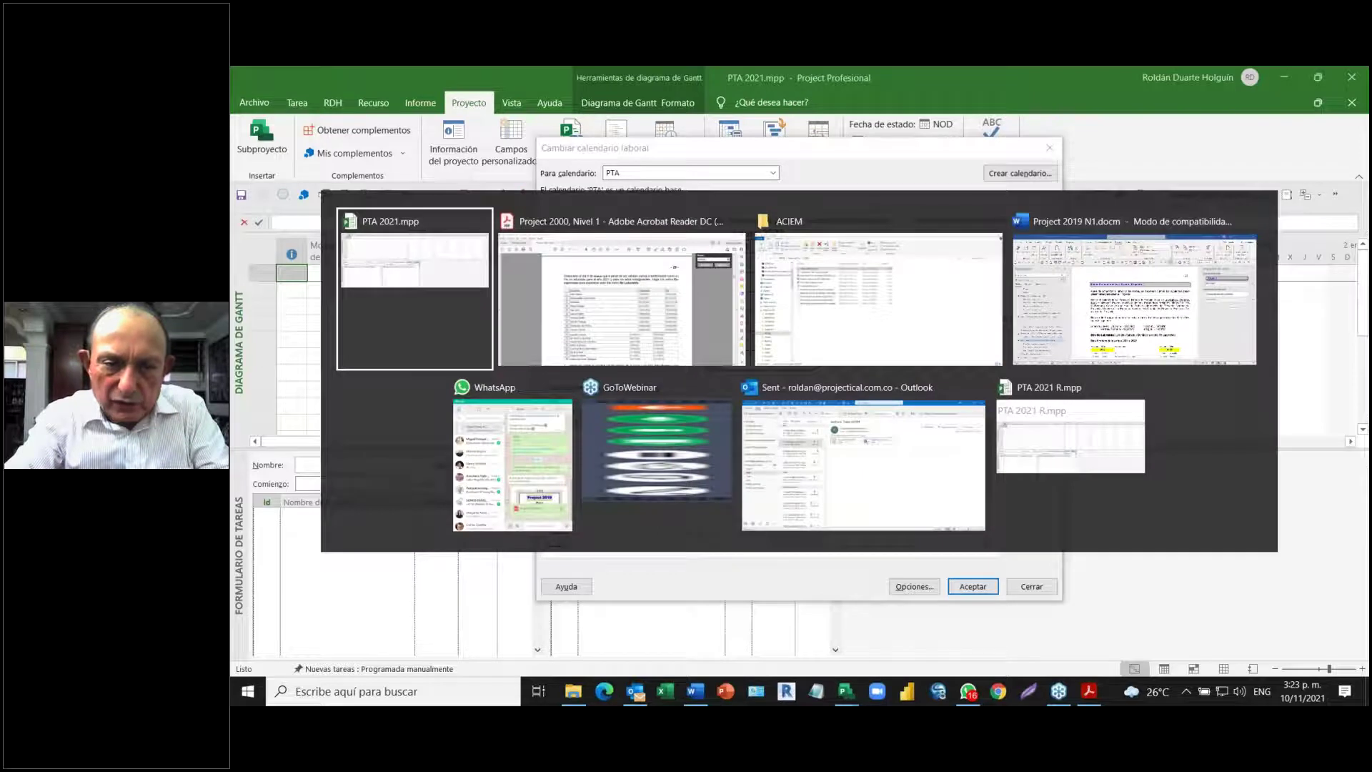
{"action": "key", "text": "Tab"}
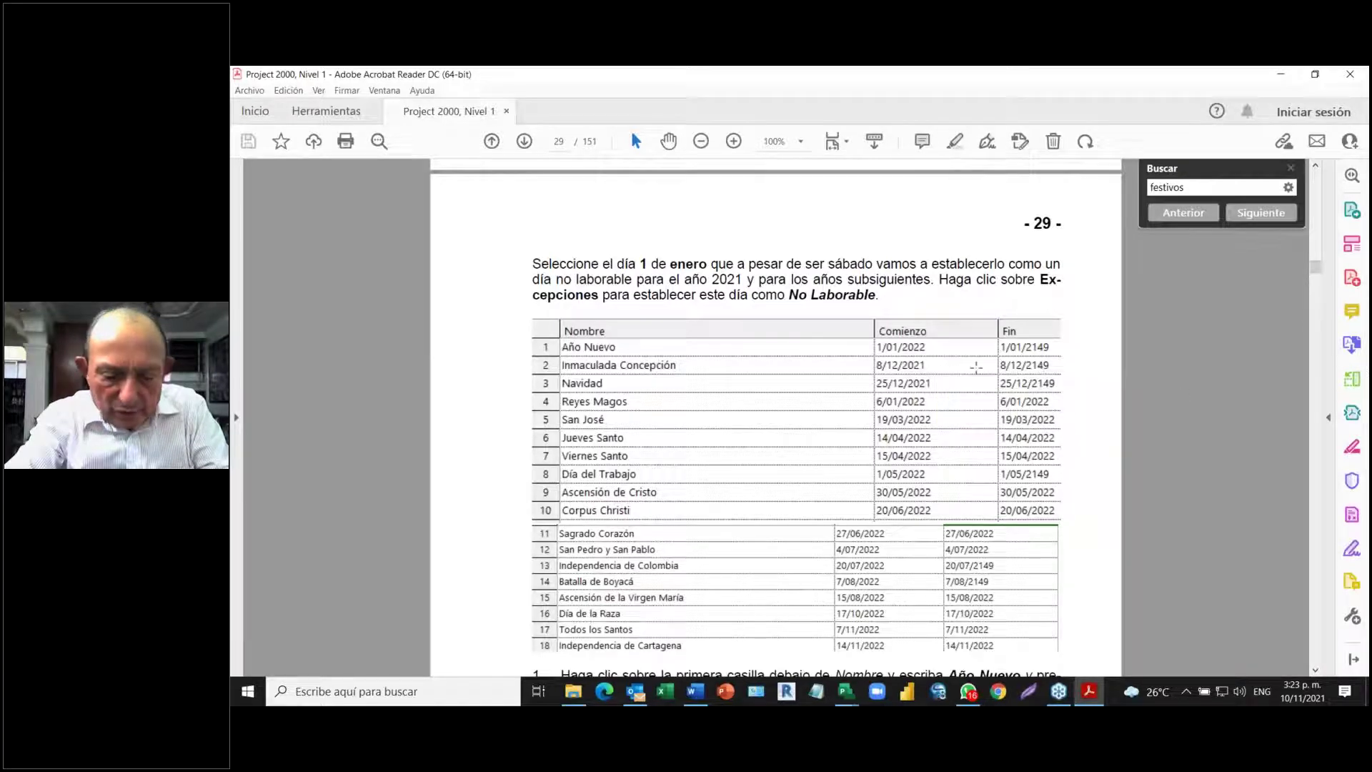
{"action": "key", "text": "alt+Tab"}
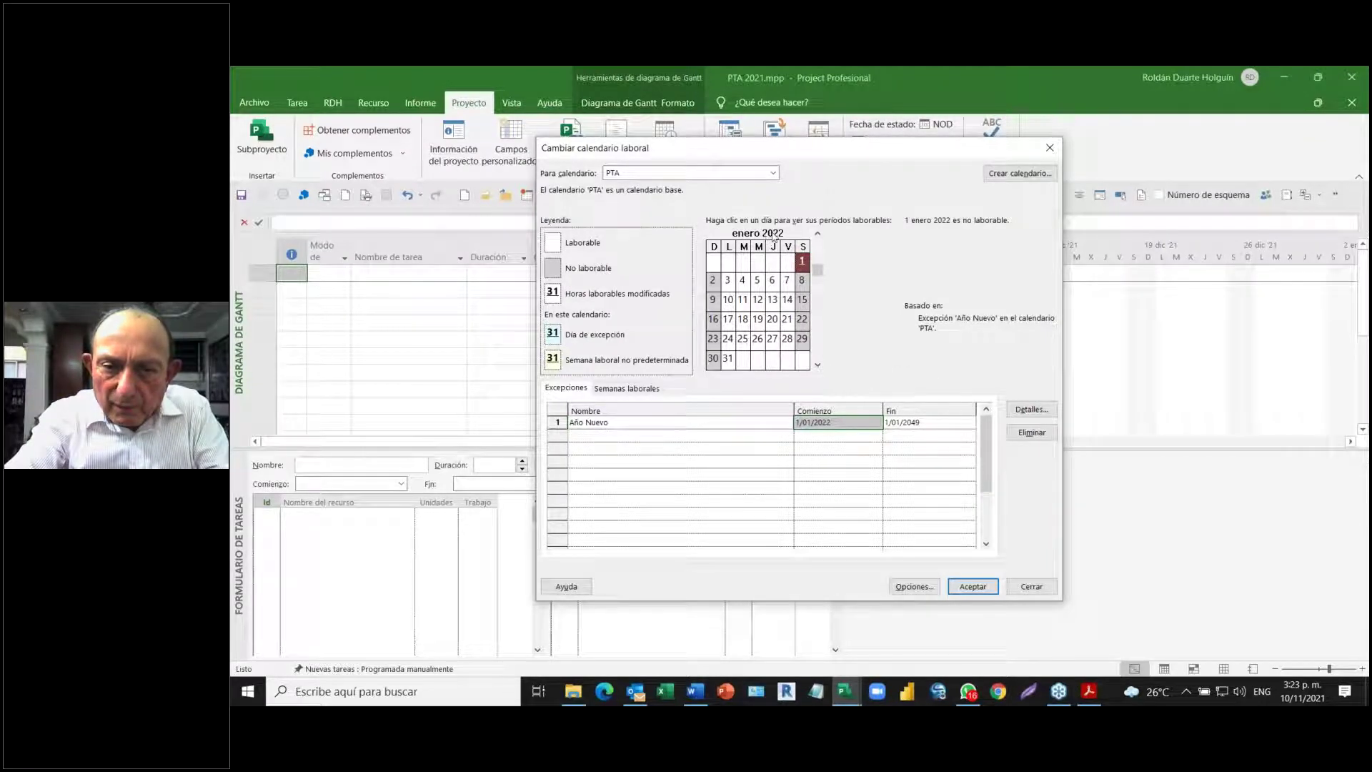
{"action": "left_click", "coordinate": [818, 235]}
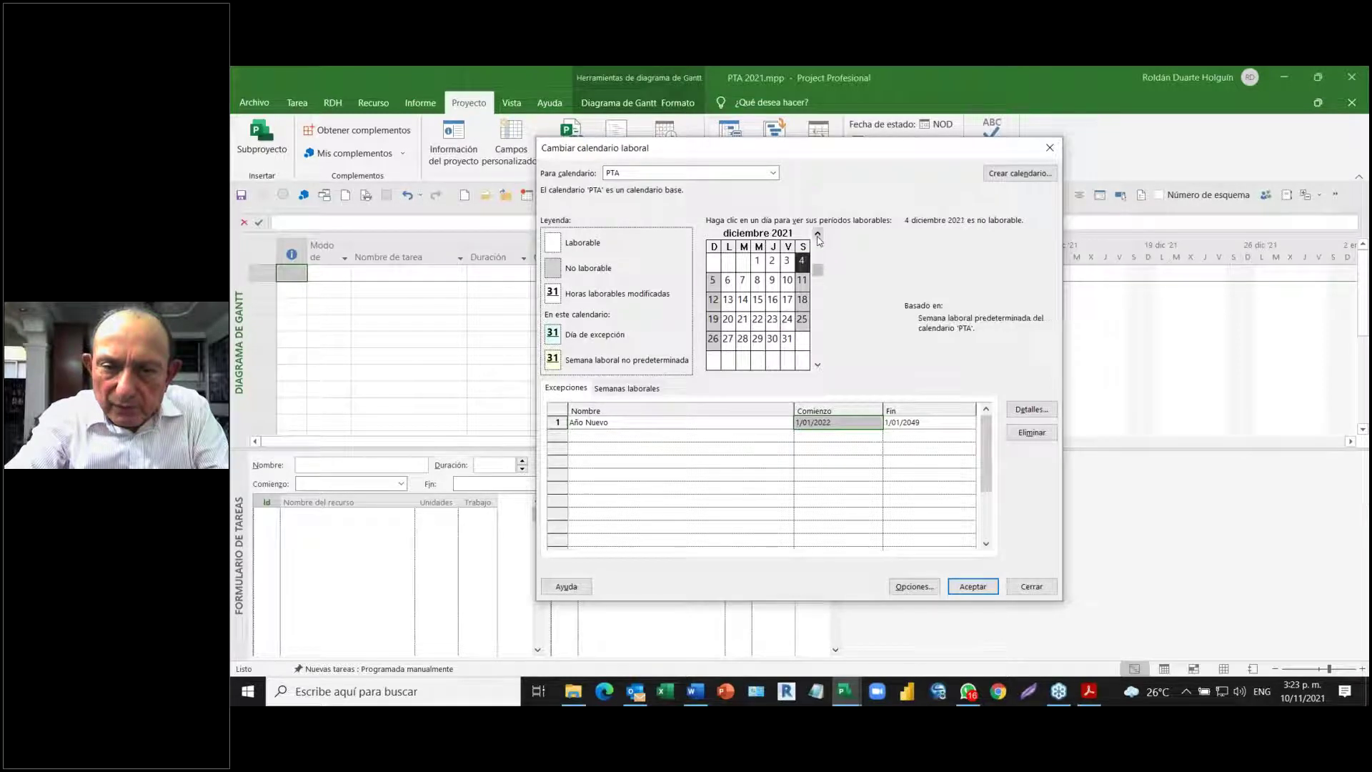
{"action": "left_click", "coordinate": [757, 280]}
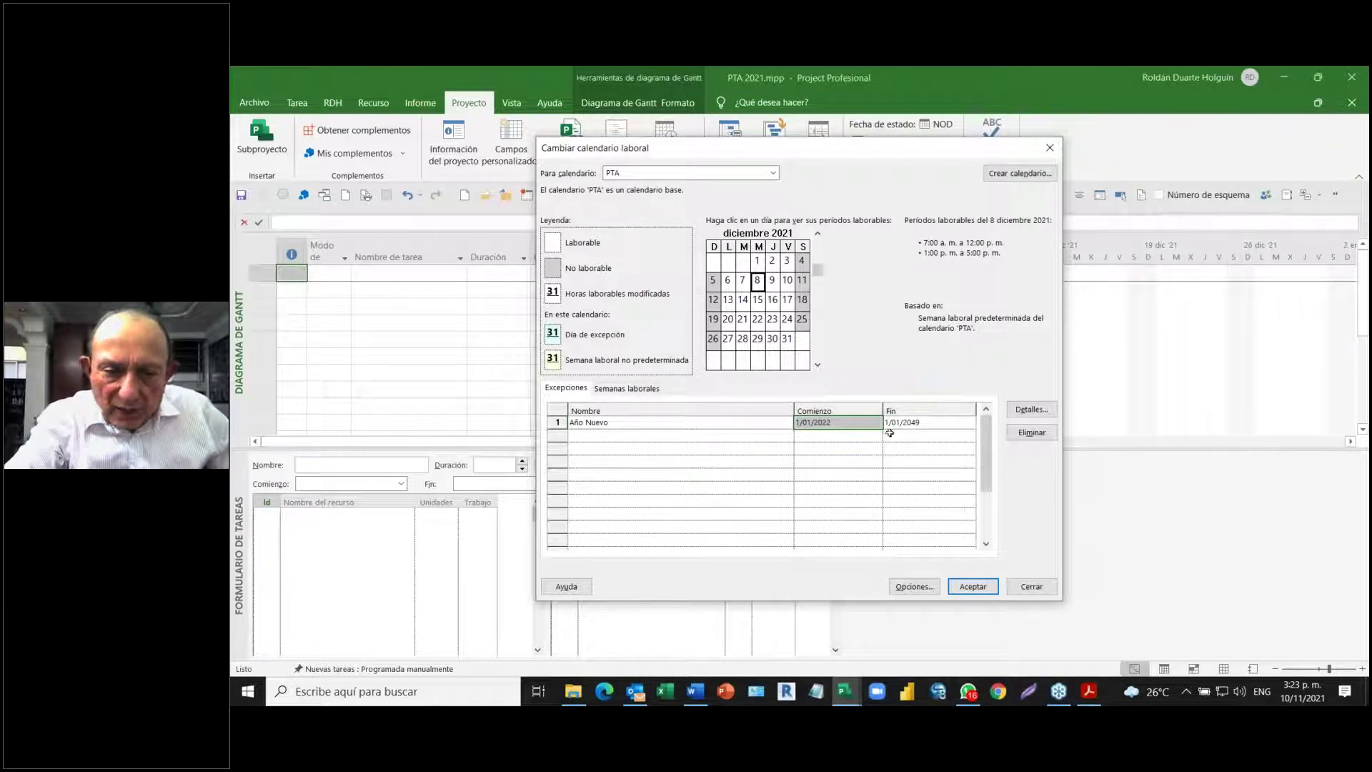
{"action": "left_click", "coordinate": [1026, 412]}
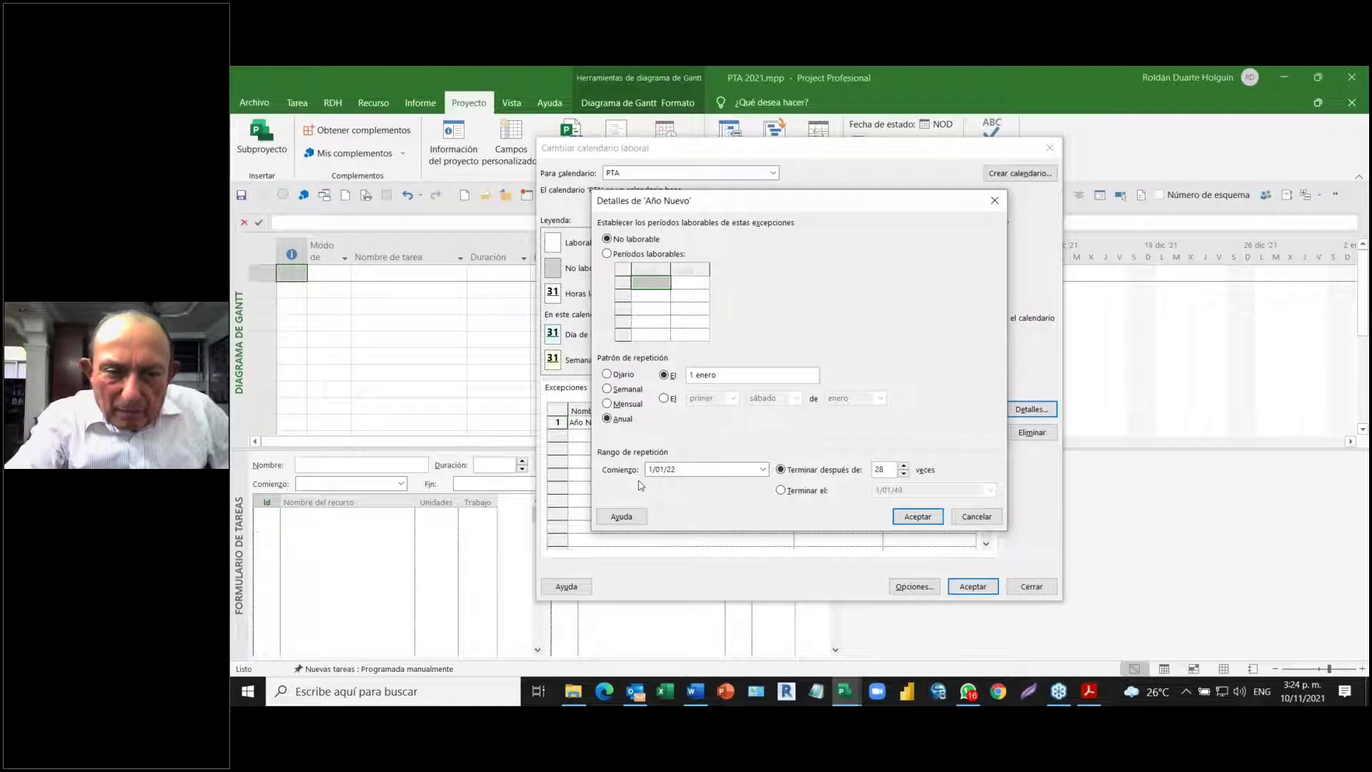
{"action": "left_click", "coordinate": [674, 470]}
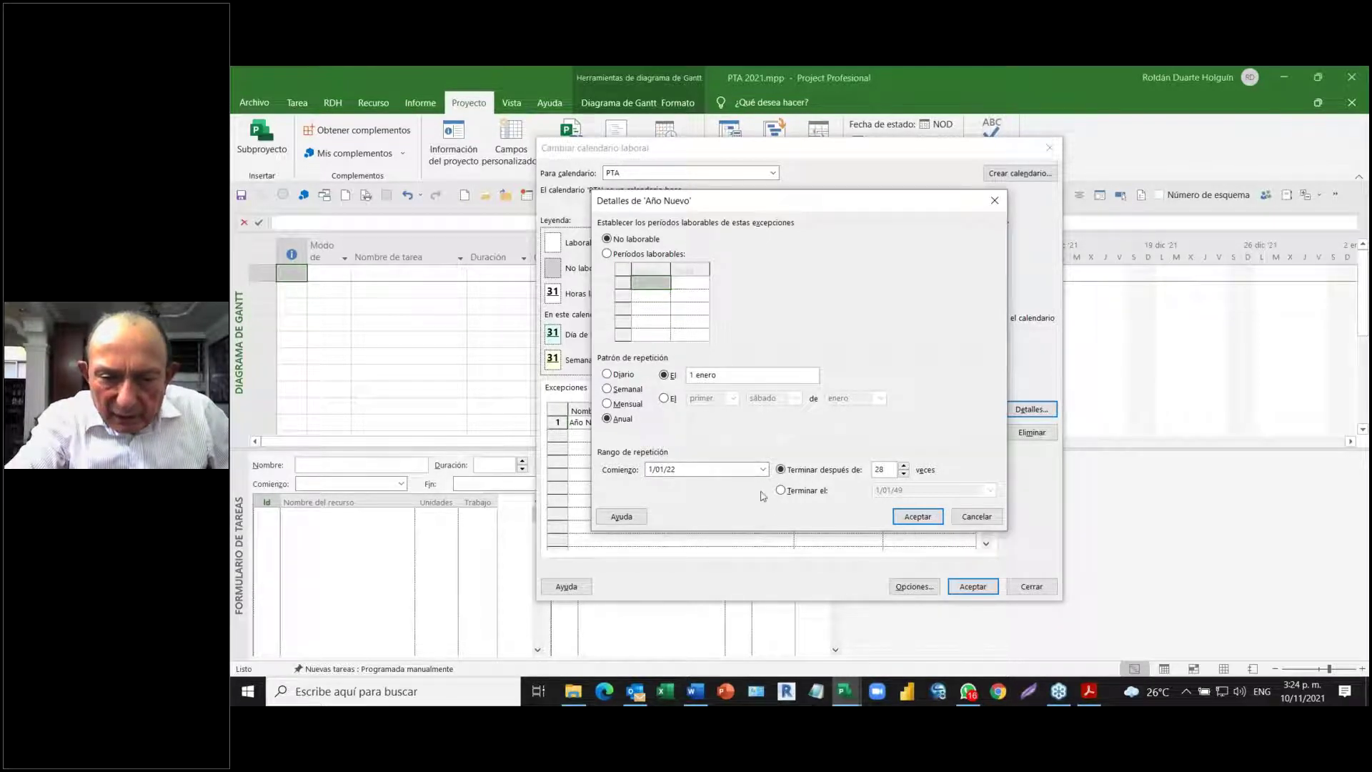
{"action": "double_click", "coordinate": [661, 470]}
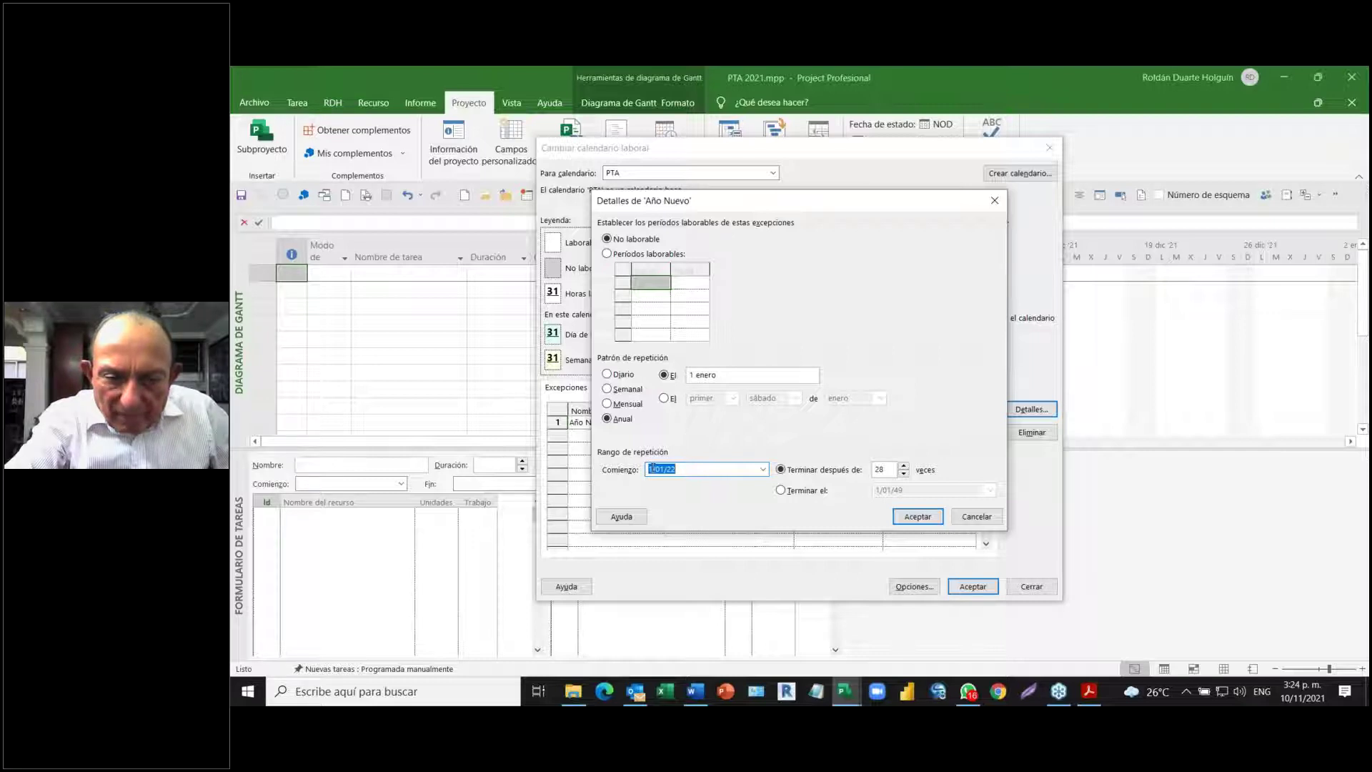
{"action": "left_click", "coordinate": [651, 469]}
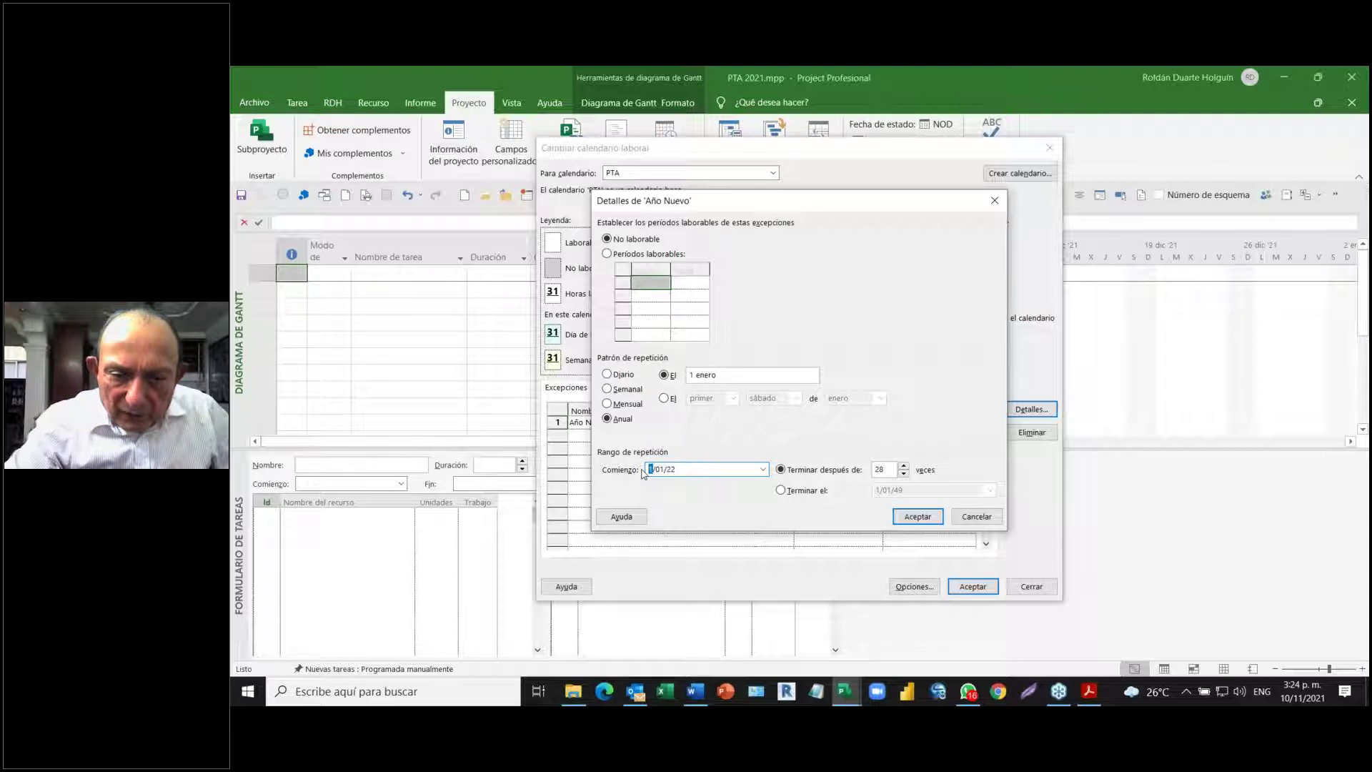
{"action": "left_click", "coordinate": [977, 516]}
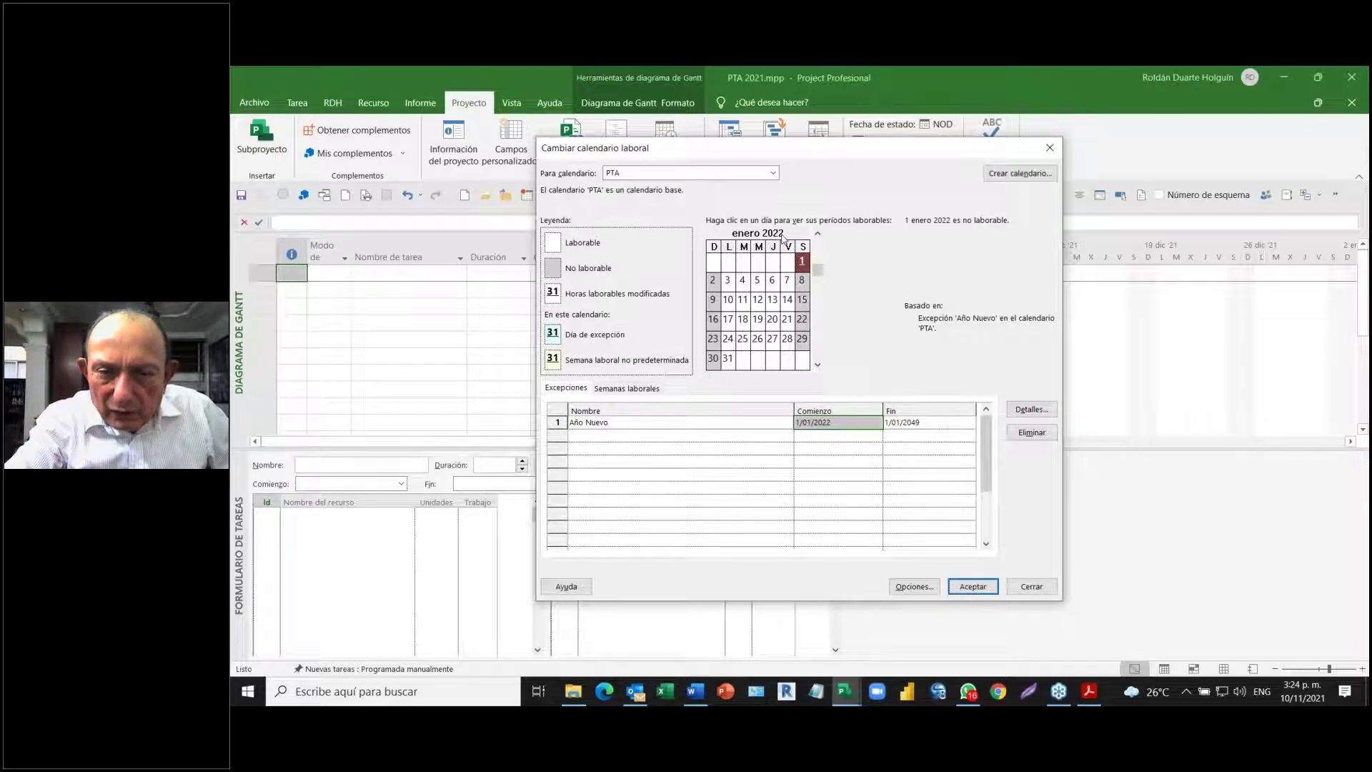
- Select 8 December 2021 in the PTA calendar and the empty exception name cell below Año Nuevo
{"action": "left_click", "coordinate": [818, 235]}
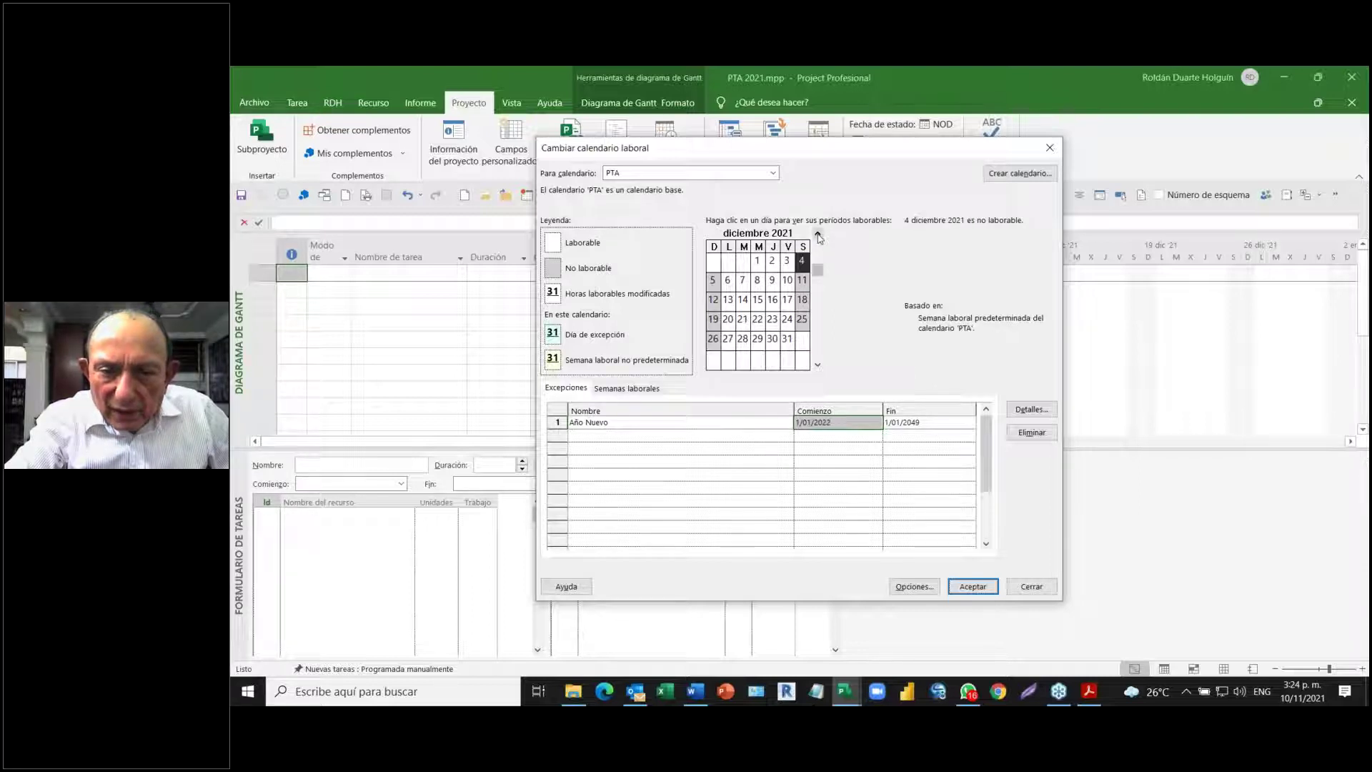
{"action": "left_click", "coordinate": [757, 285]}
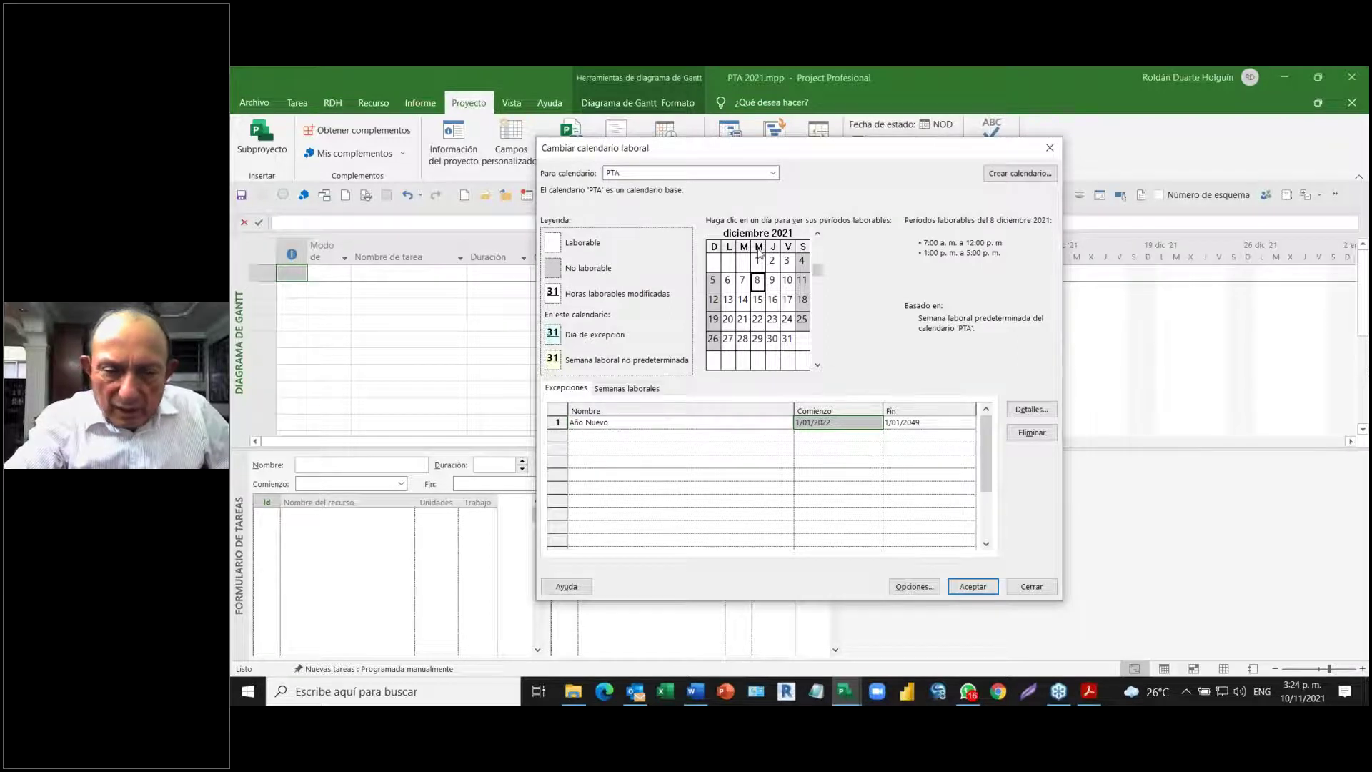
{"action": "left_click", "coordinate": [632, 440]}
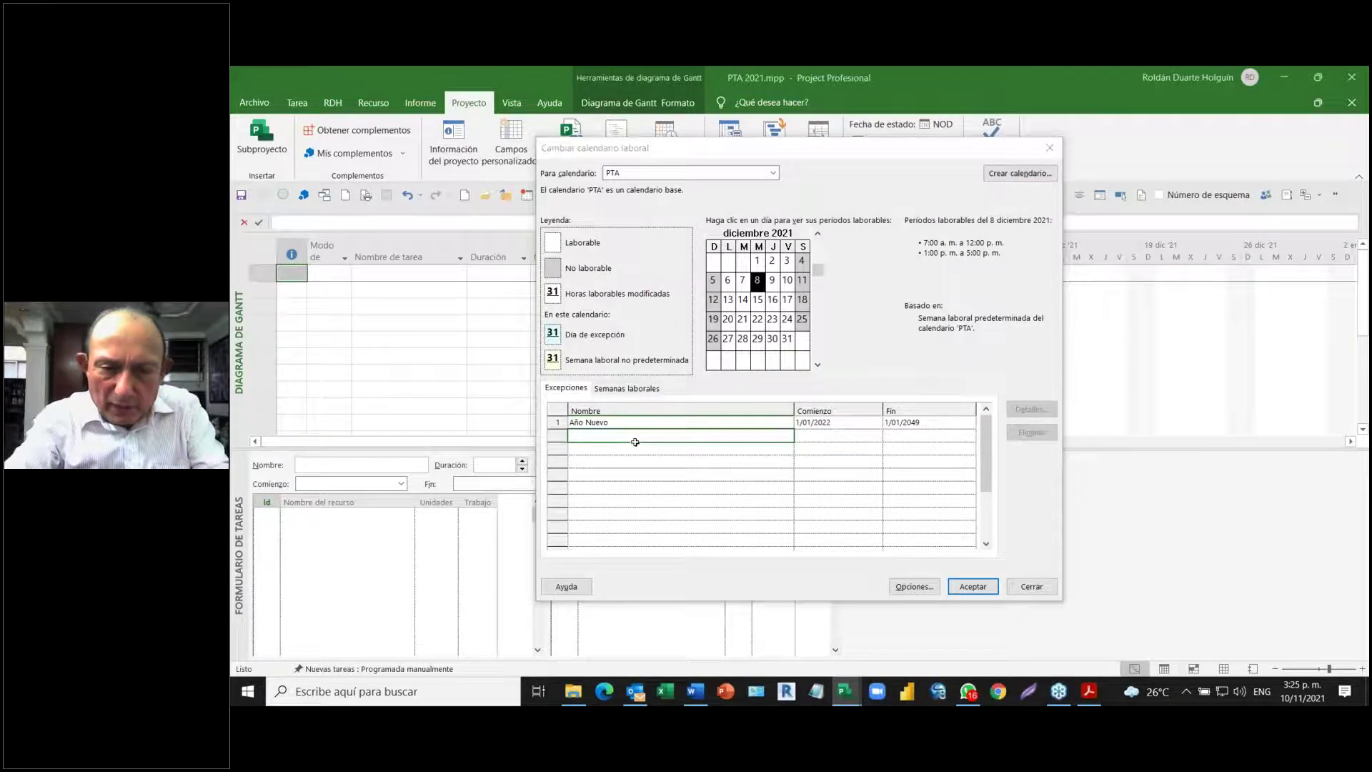
- Switch to the PDF manual and read page 29's numbered instructions for creating the holiday exceptions, including the holiday table
{"action": "key", "text": "alt+Tab"}
{"action": "key", "text": "alt+Tab"}
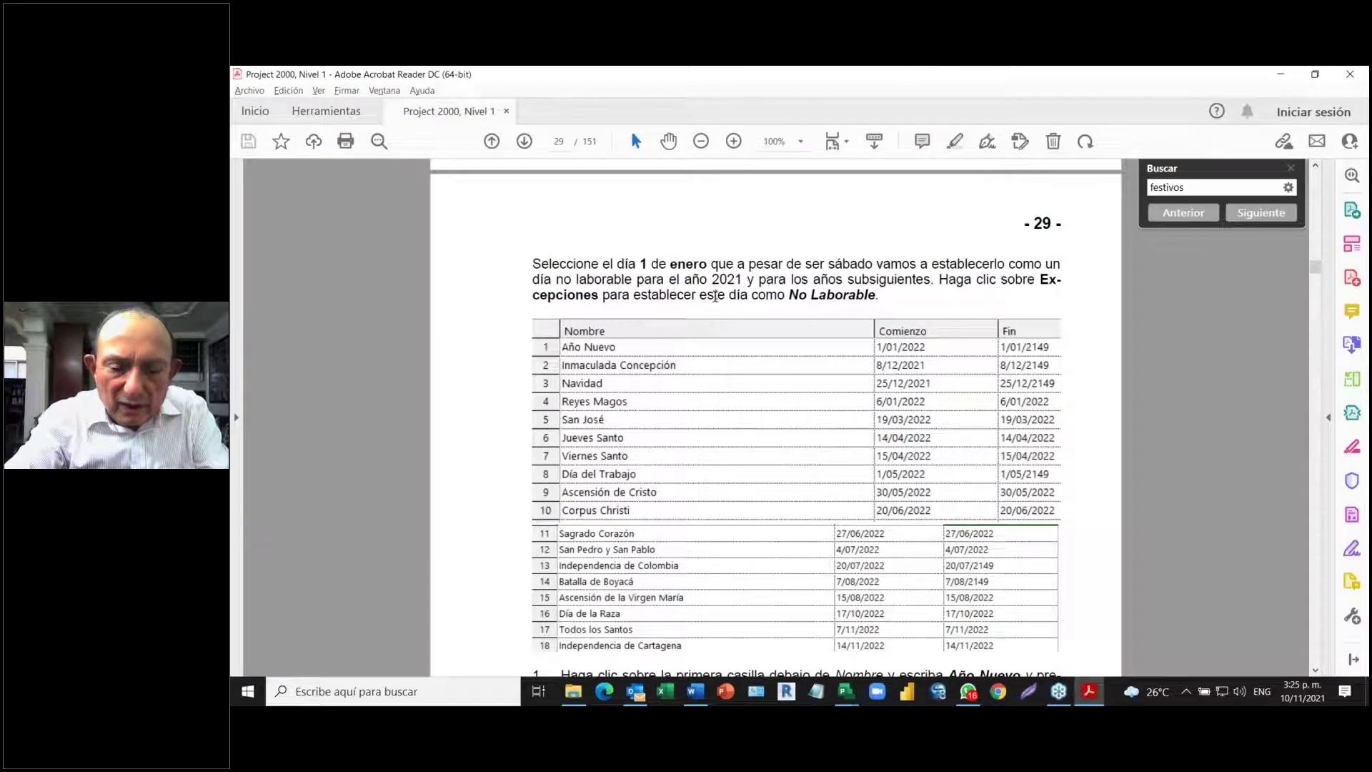
{"action": "scroll", "coordinate": [714, 296], "scroll_direction": "down", "scroll_amount": 3}
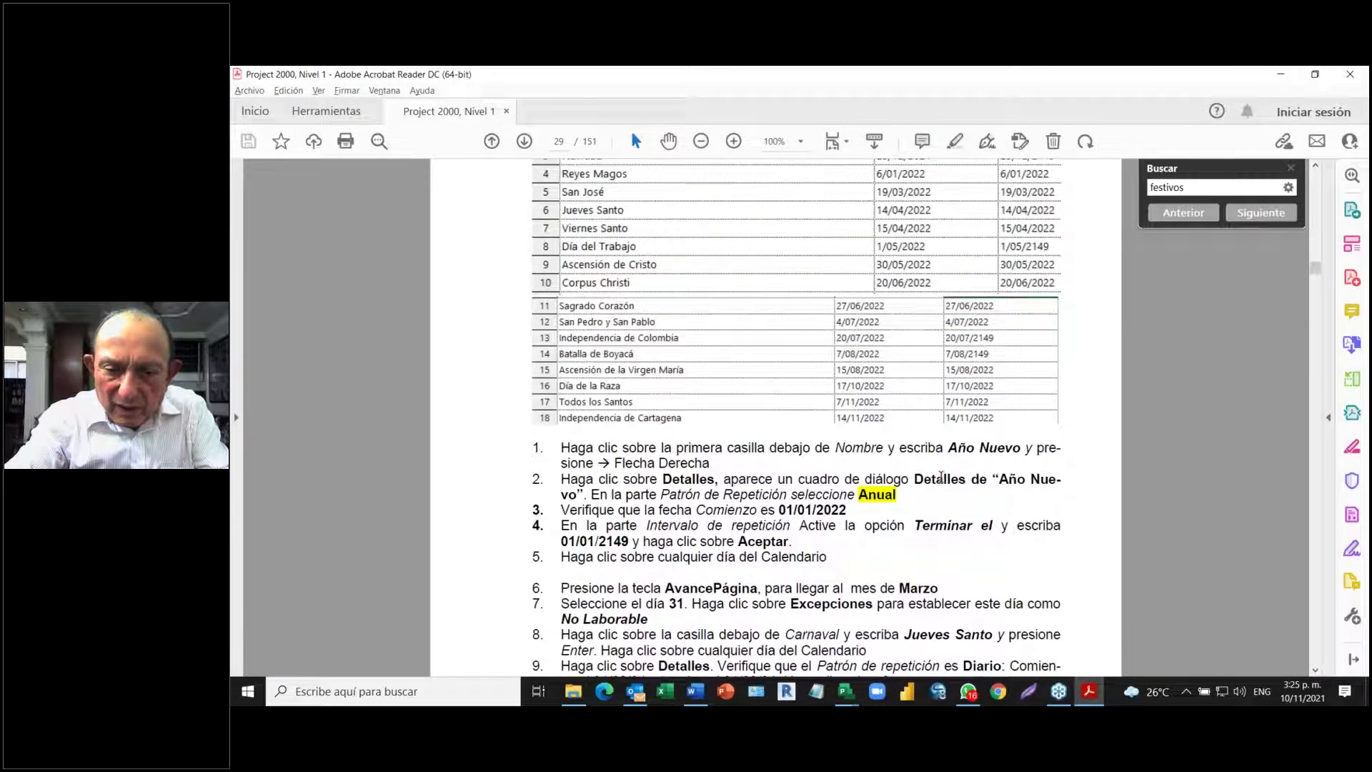
{"action": "scroll", "coordinate": [940, 477], "scroll_direction": "down", "scroll_amount": 1}
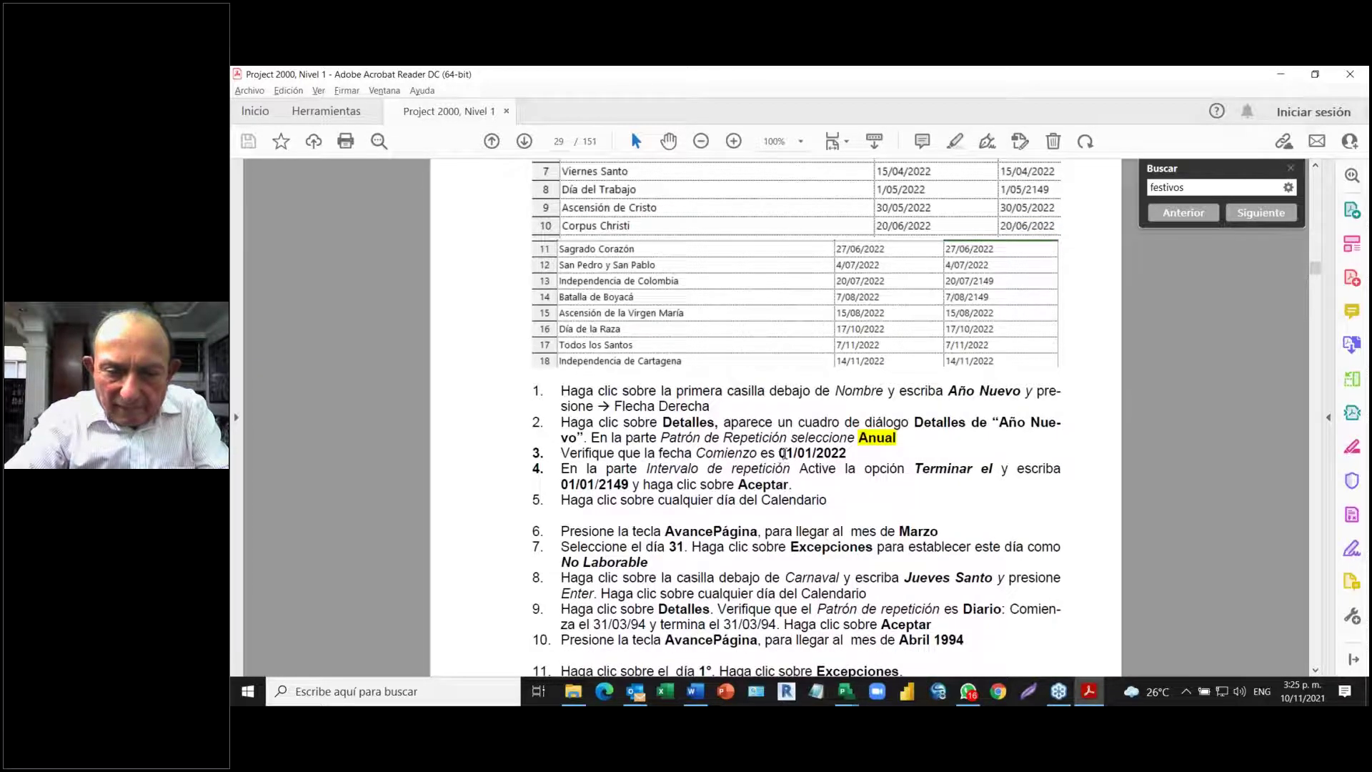
{"action": "scroll", "coordinate": [763, 455], "scroll_direction": "down", "scroll_amount": 1}
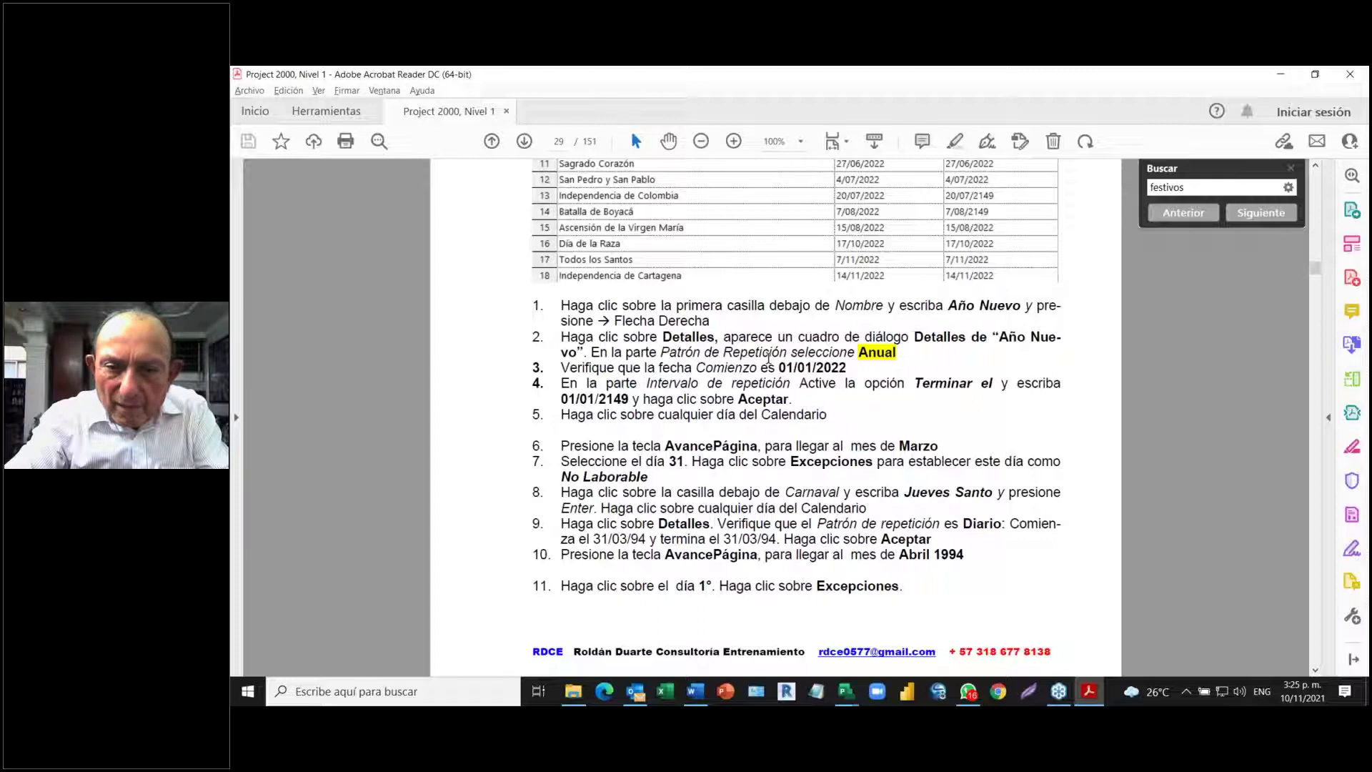
{"action": "scroll", "coordinate": [769, 357], "scroll_direction": "up", "scroll_amount": 3}
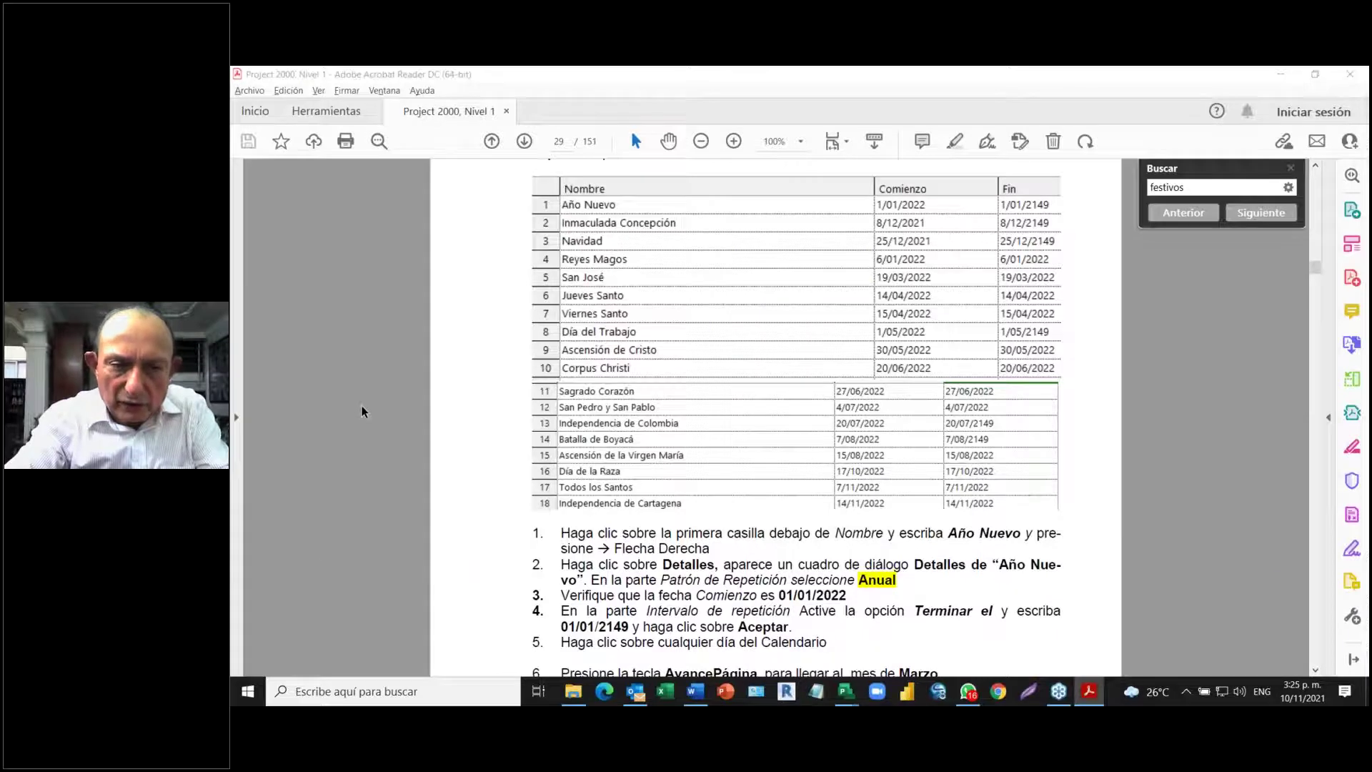
- Return to Project and add an exception named Inmaculada Concepción on 8 December 2021 to the PTA calendar
{"action": "key", "text": "alt+Tab"}
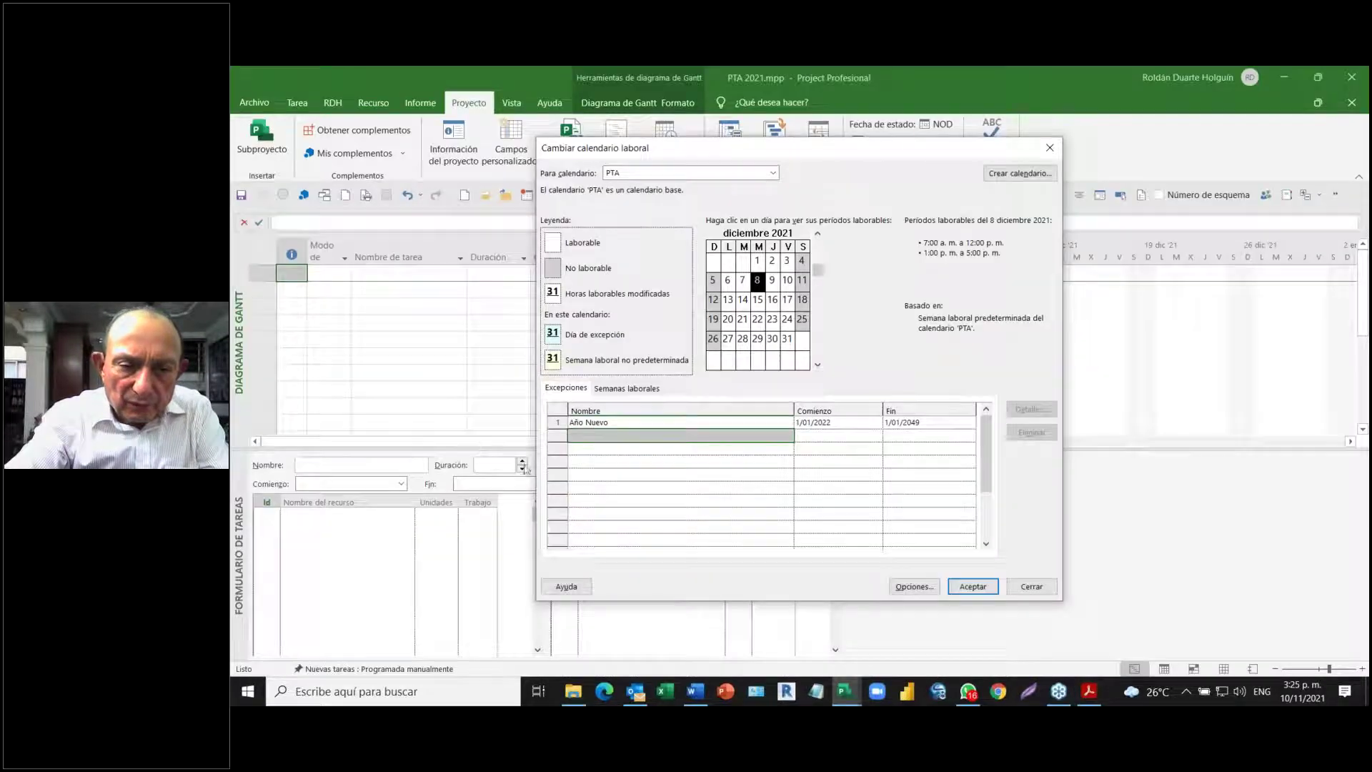
{"action": "left_click", "coordinate": [584, 437]}
{"action": "type", "text": "Inmacula"}
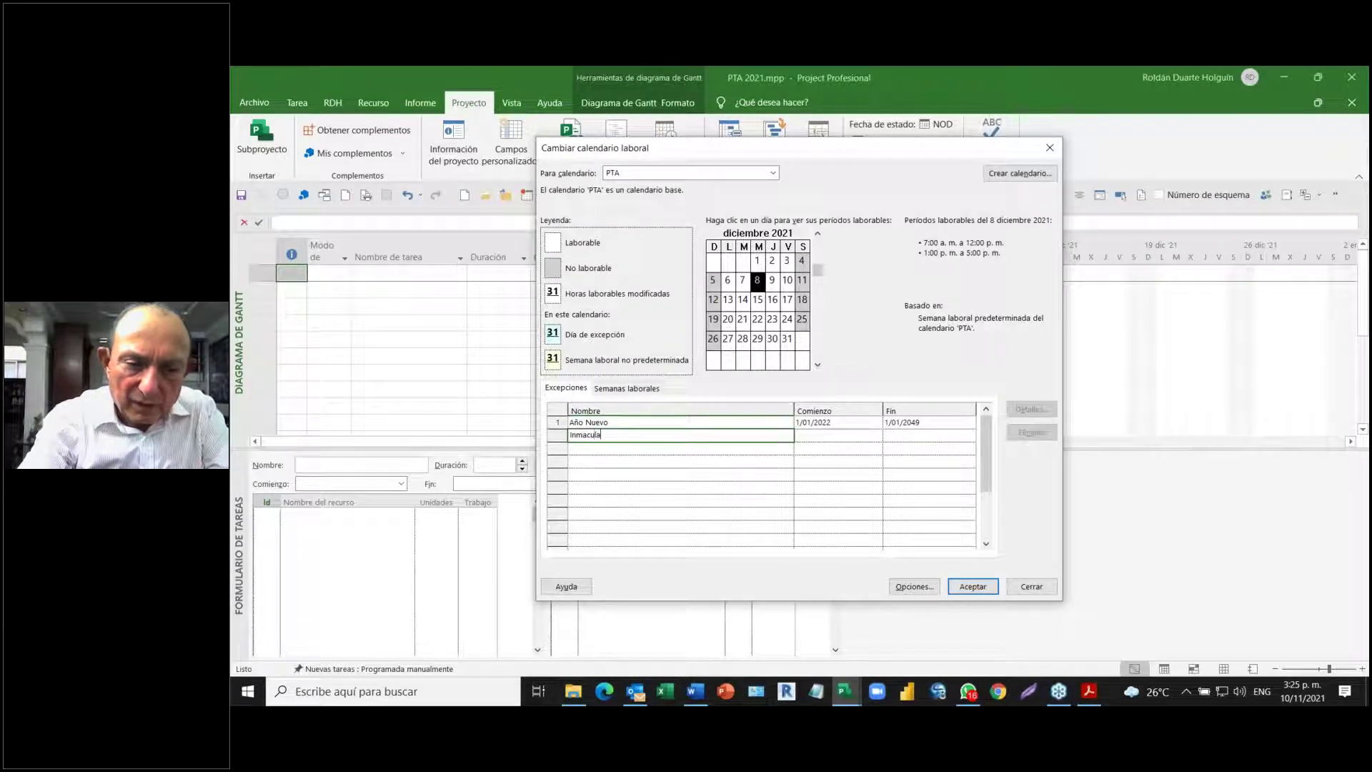
{"action": "type", "text": "da C"}
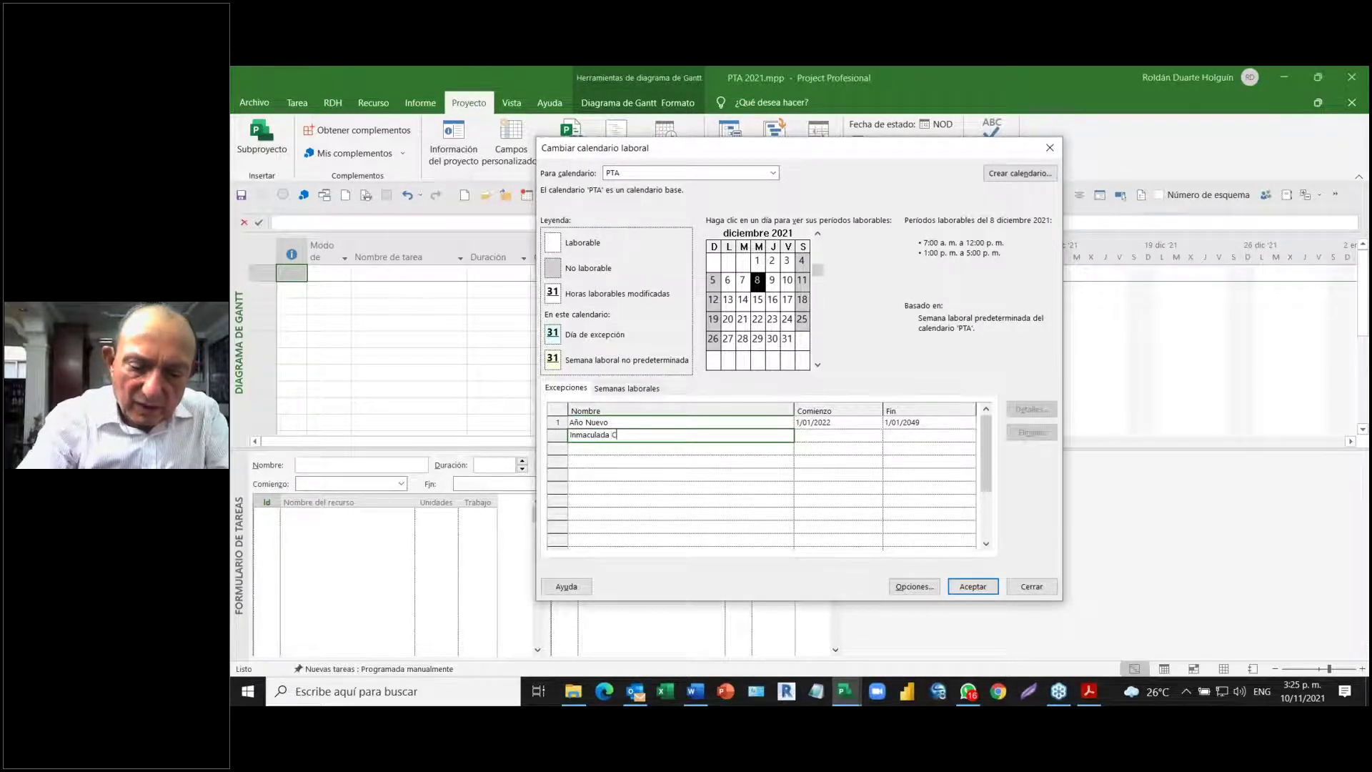
{"action": "type", "text": "once"}
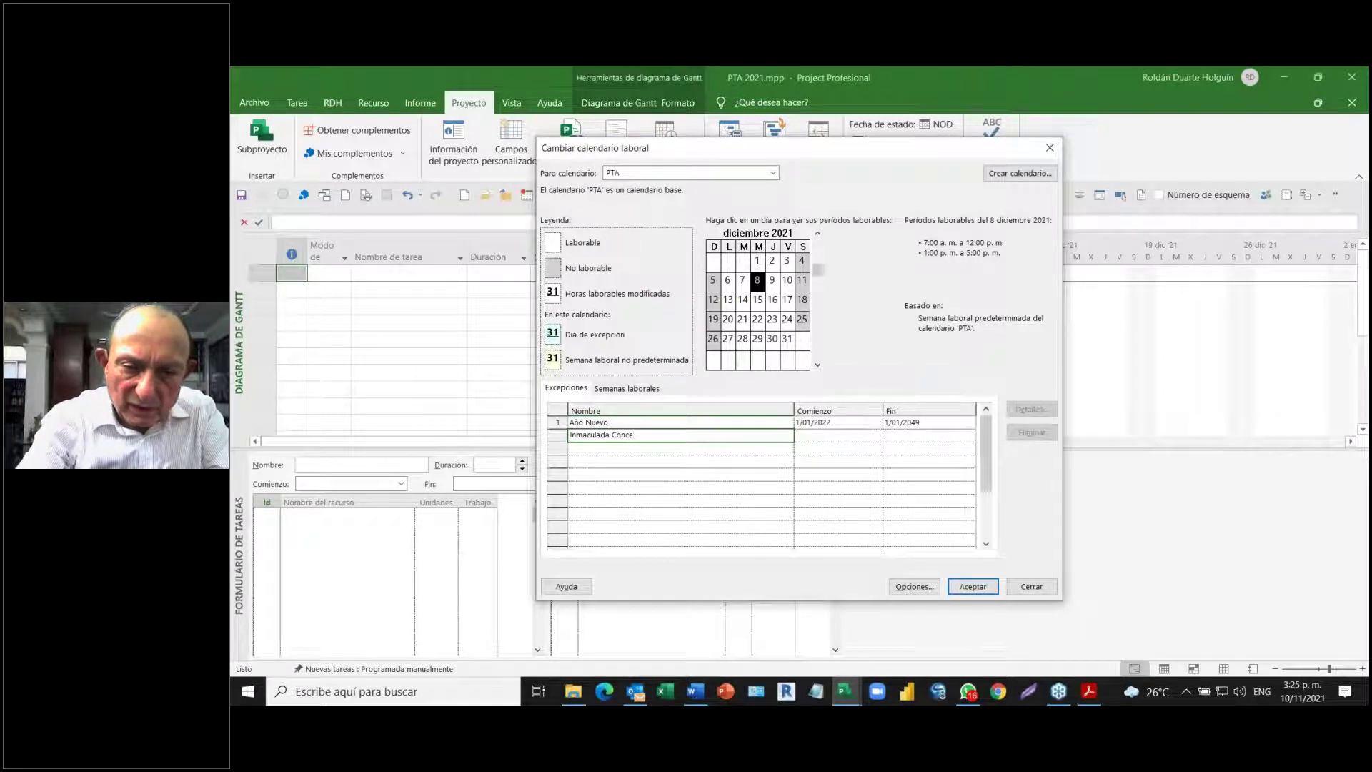
{"action": "type", "text": "ión"}
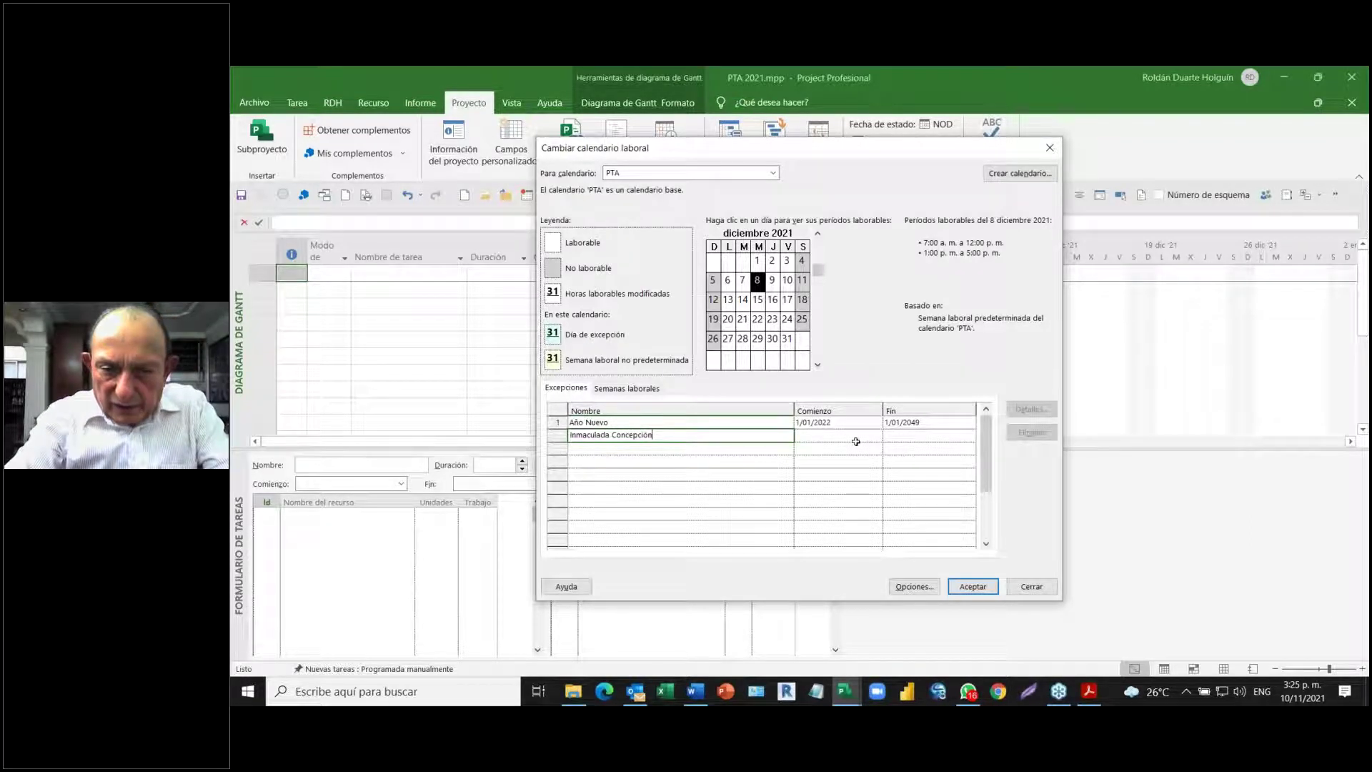
{"action": "left_click", "coordinate": [827, 436]}
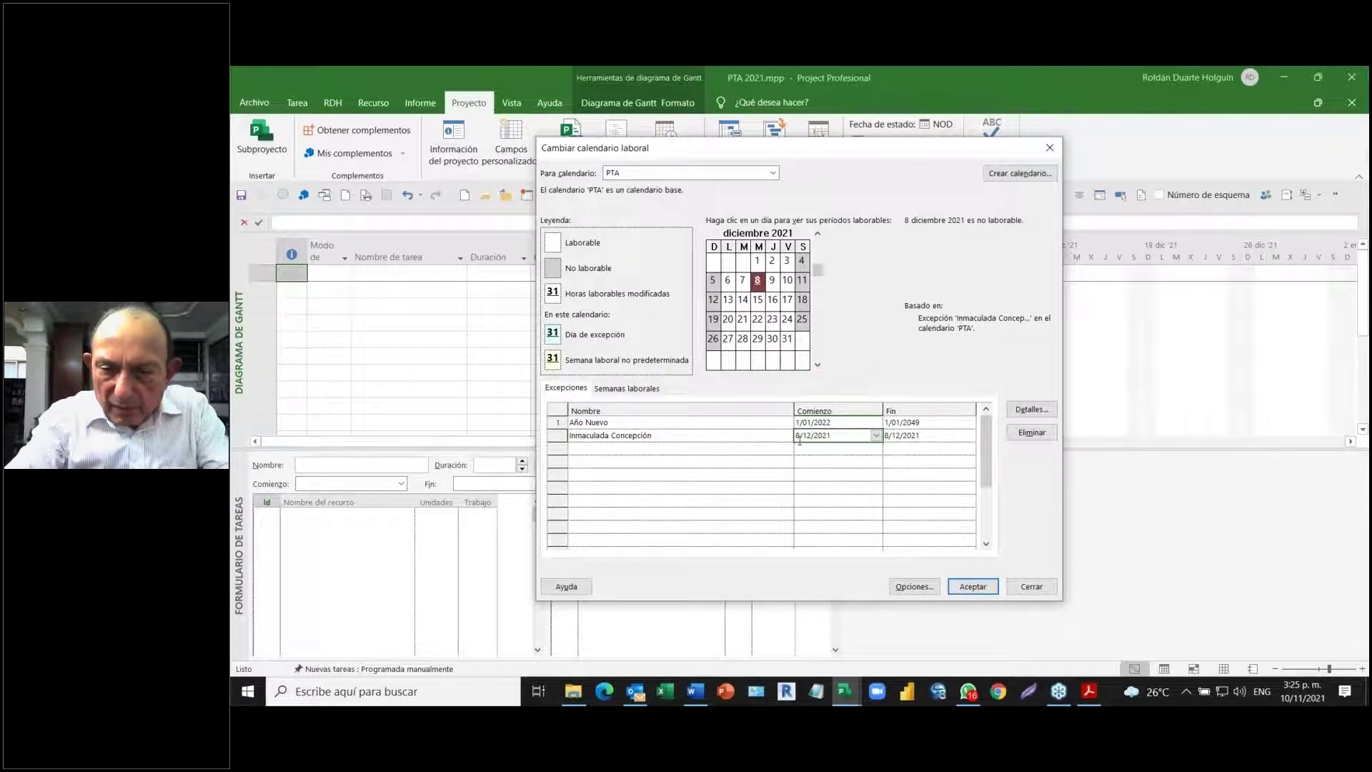
- Make the Inmaculada Concepción exception recur annually on 8 diciembre as a non-working day, ending on 8/12/2049
{"action": "left_click", "coordinate": [1031, 410]}
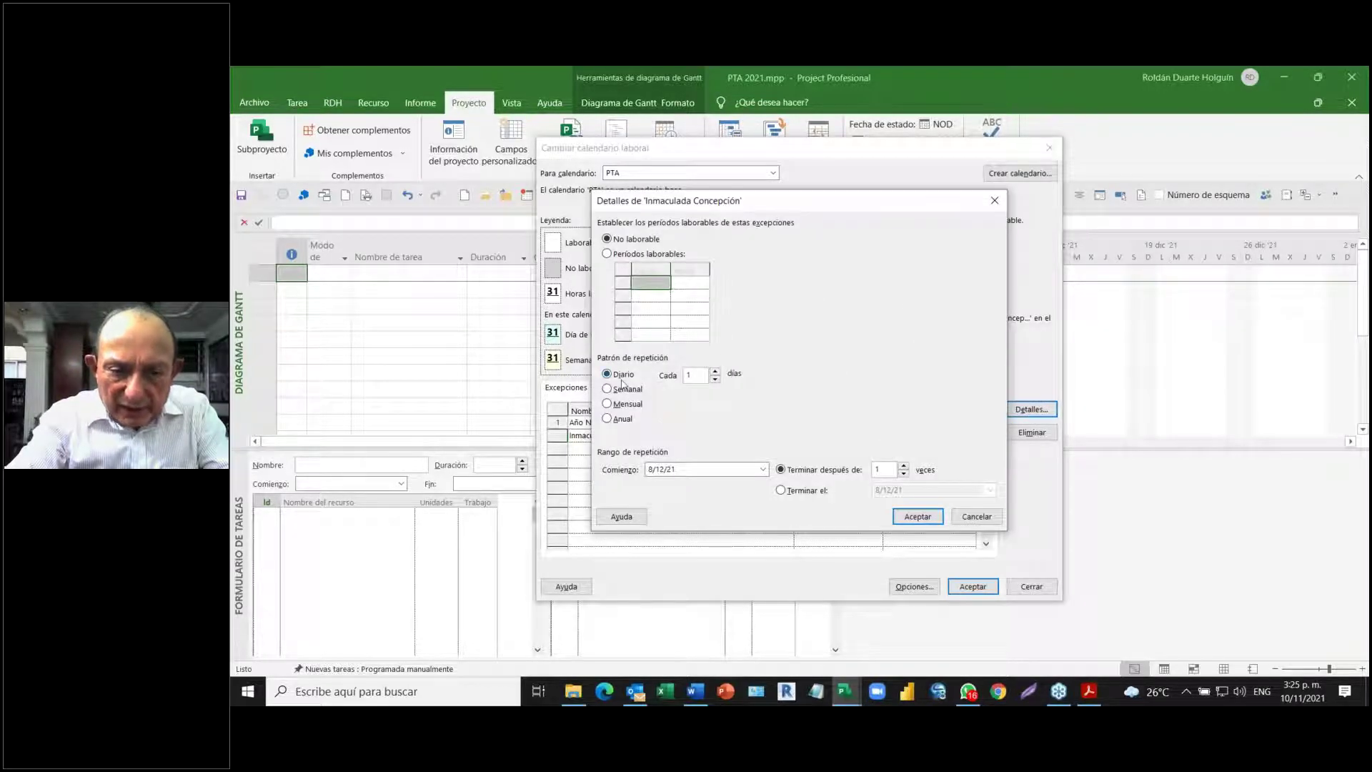
{"action": "left_click", "coordinate": [607, 420]}
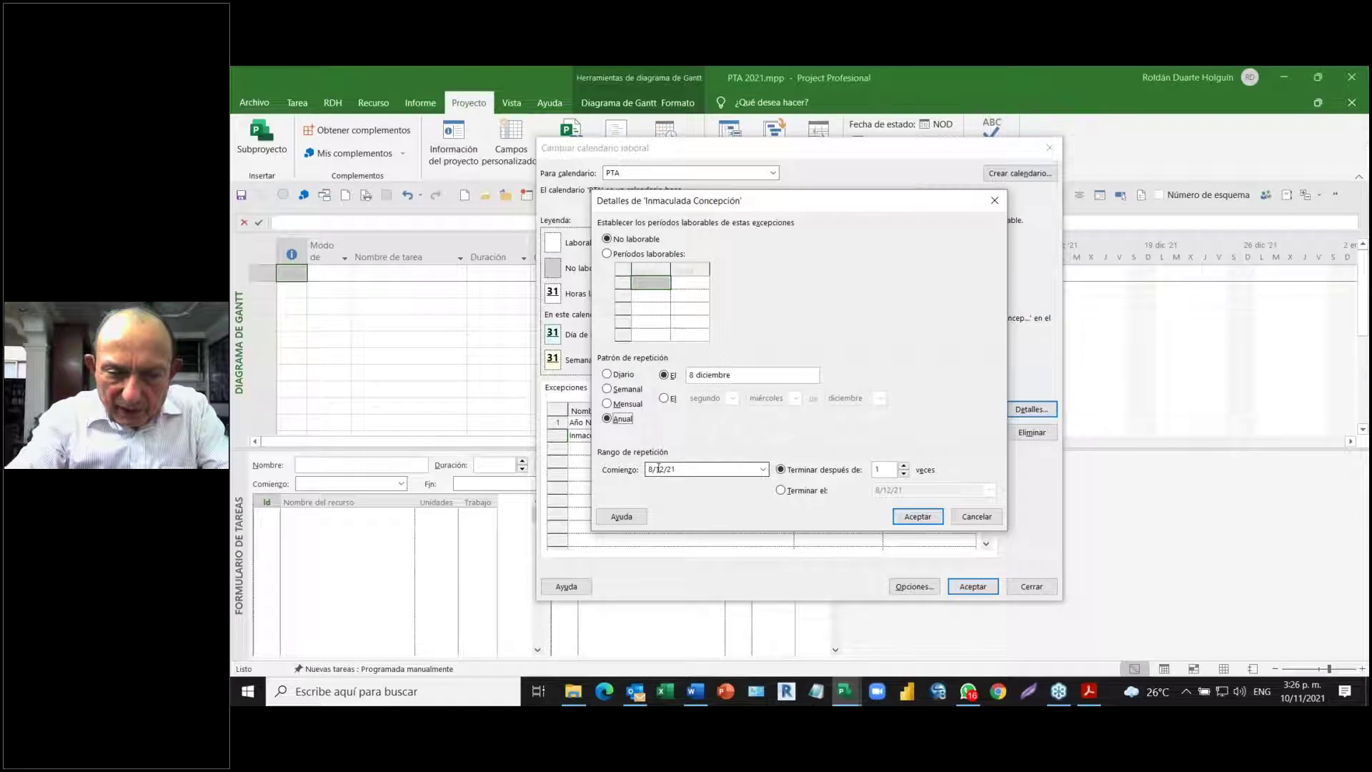
{"action": "left_click", "coordinate": [780, 491]}
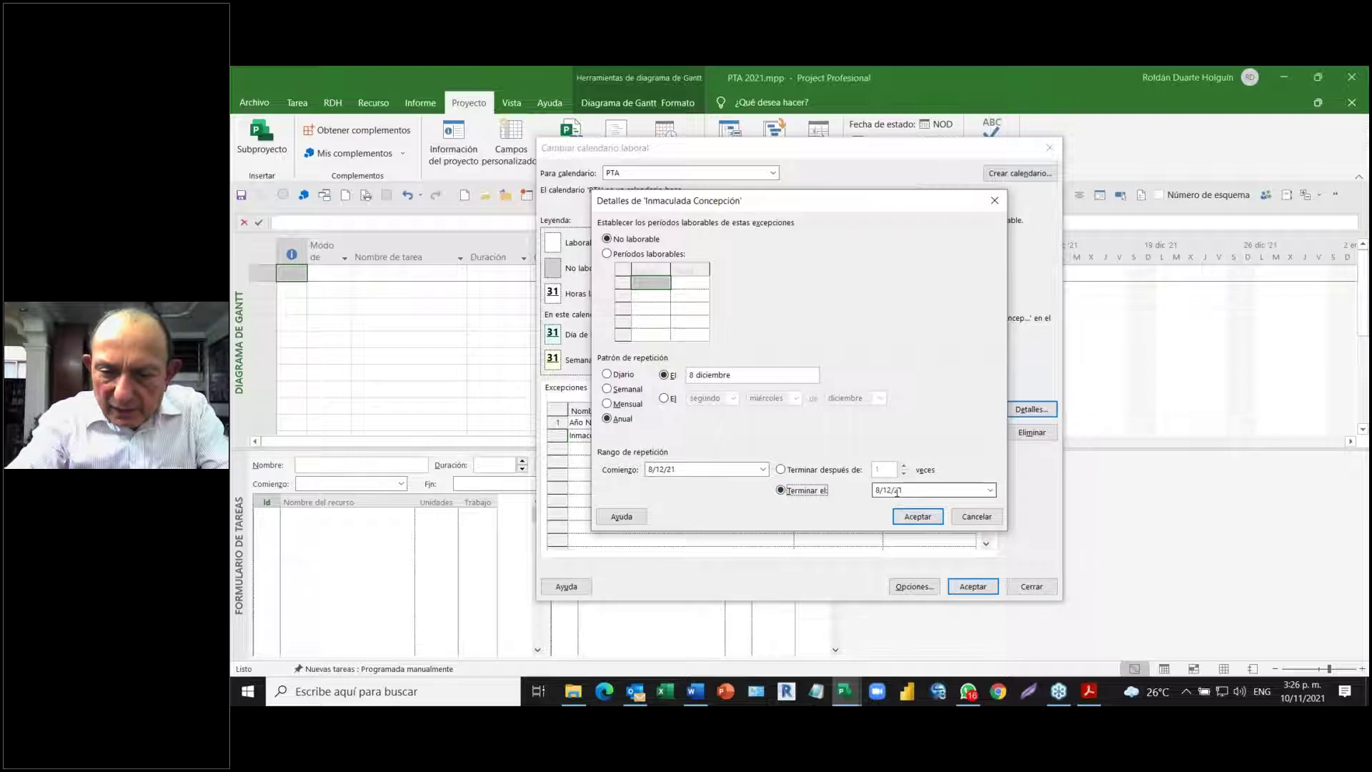
{"action": "double_click", "coordinate": [898, 489]}
{"action": "left_click_drag", "start_coordinate": [898, 489], "coordinate": [908, 489]}
{"action": "type", "text": "049"}
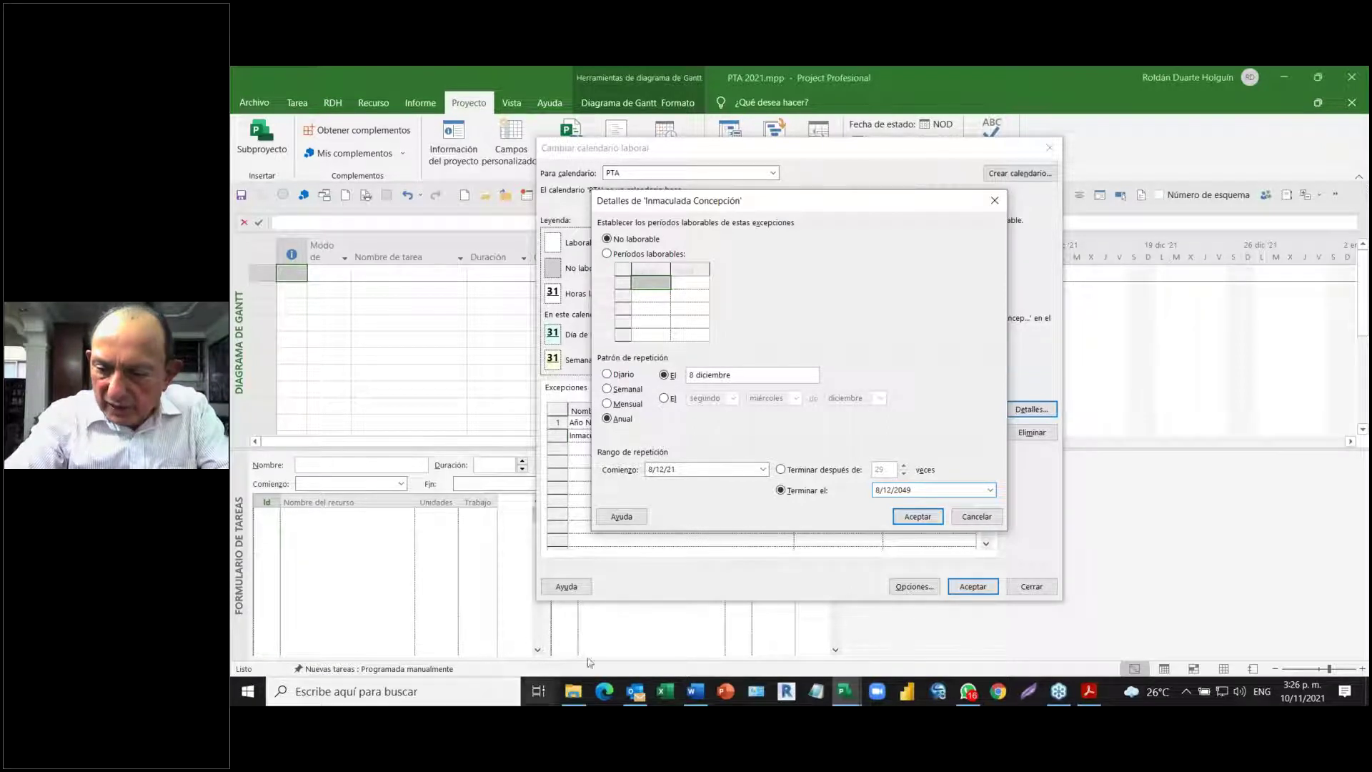
{"action": "left_click", "coordinate": [909, 518]}
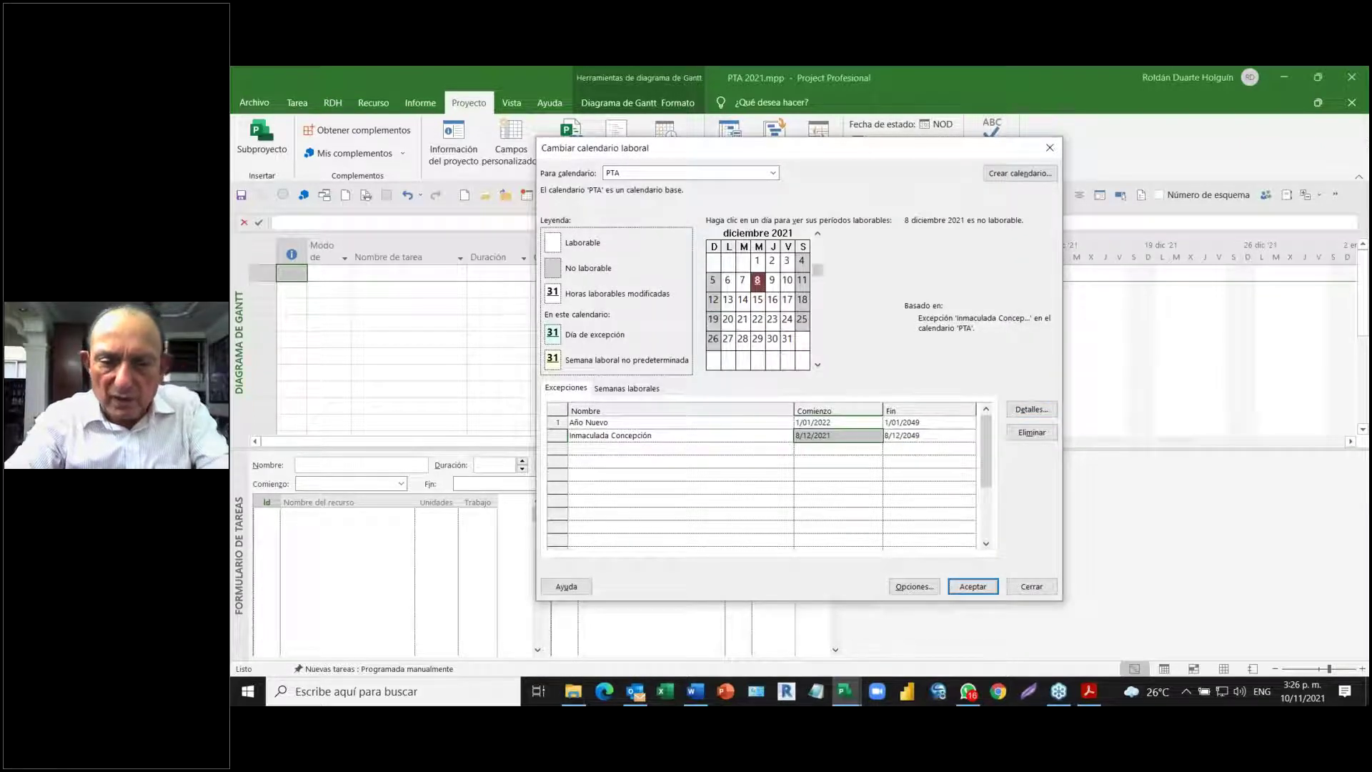
- Look up the Navidad dates in the PDF manual's holiday table and return to Project
{"action": "left_click", "coordinate": [663, 447]}
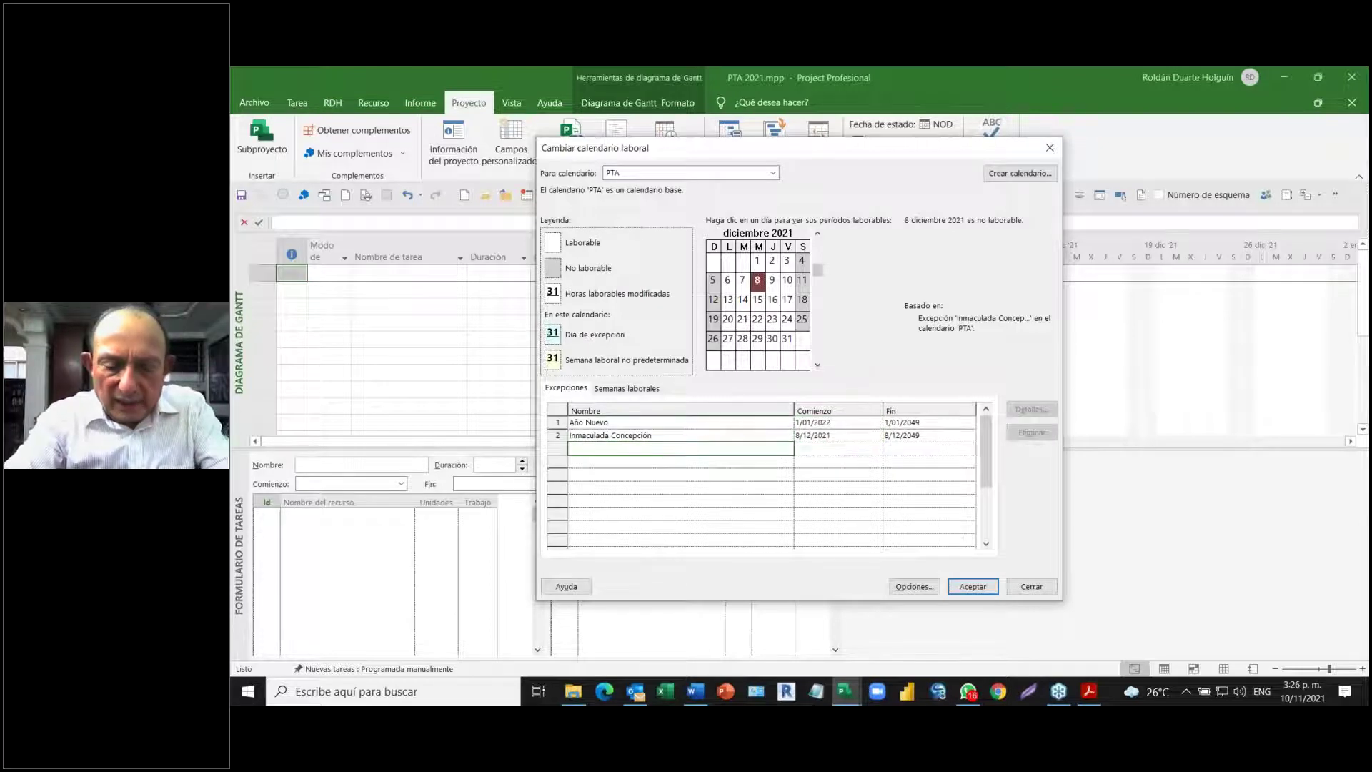
{"action": "key", "text": "alt+Tab"}
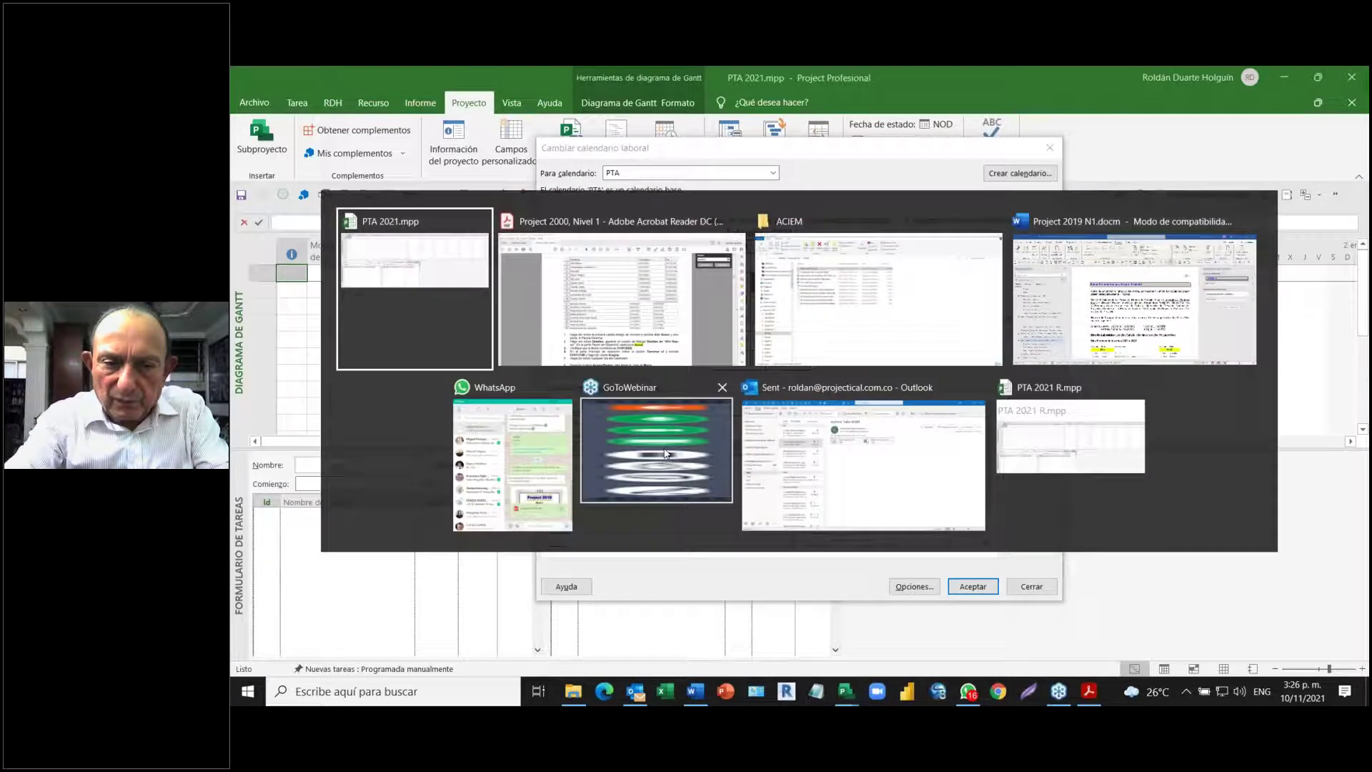
{"action": "key", "text": "alt+Tab"}
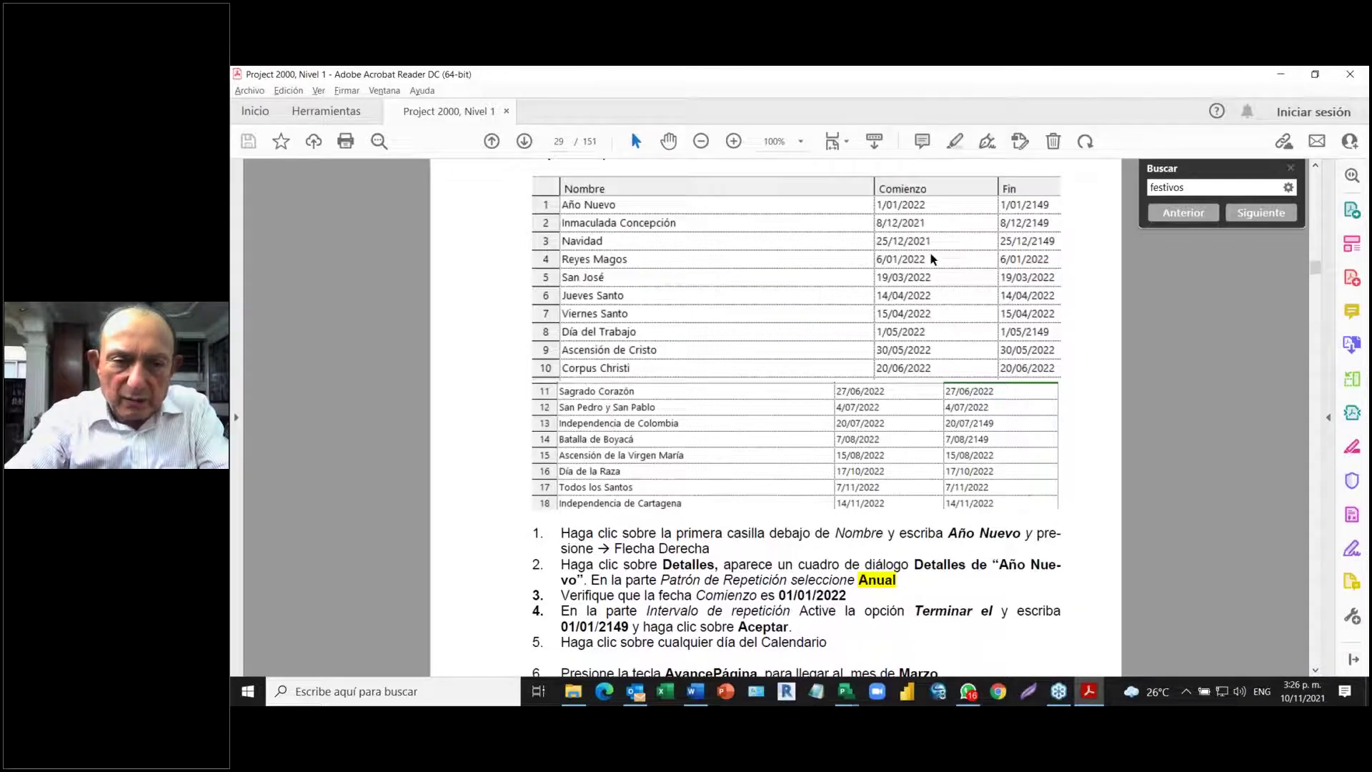
{"action": "key", "text": "alt+Tab"}
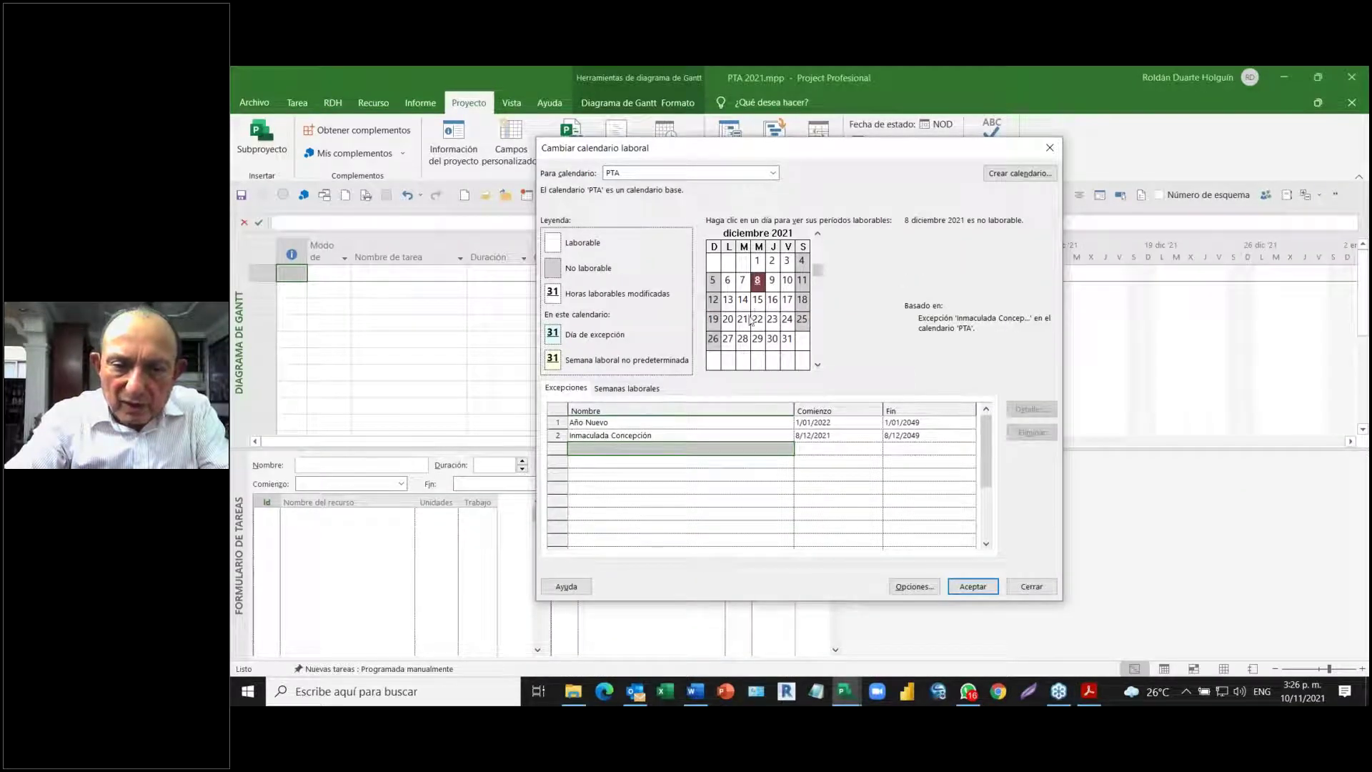
- Add an exception named Navidad on 25 December 2021 below Inmaculada Concepción in the PTA calendar
{"action": "left_click", "coordinate": [801, 320]}
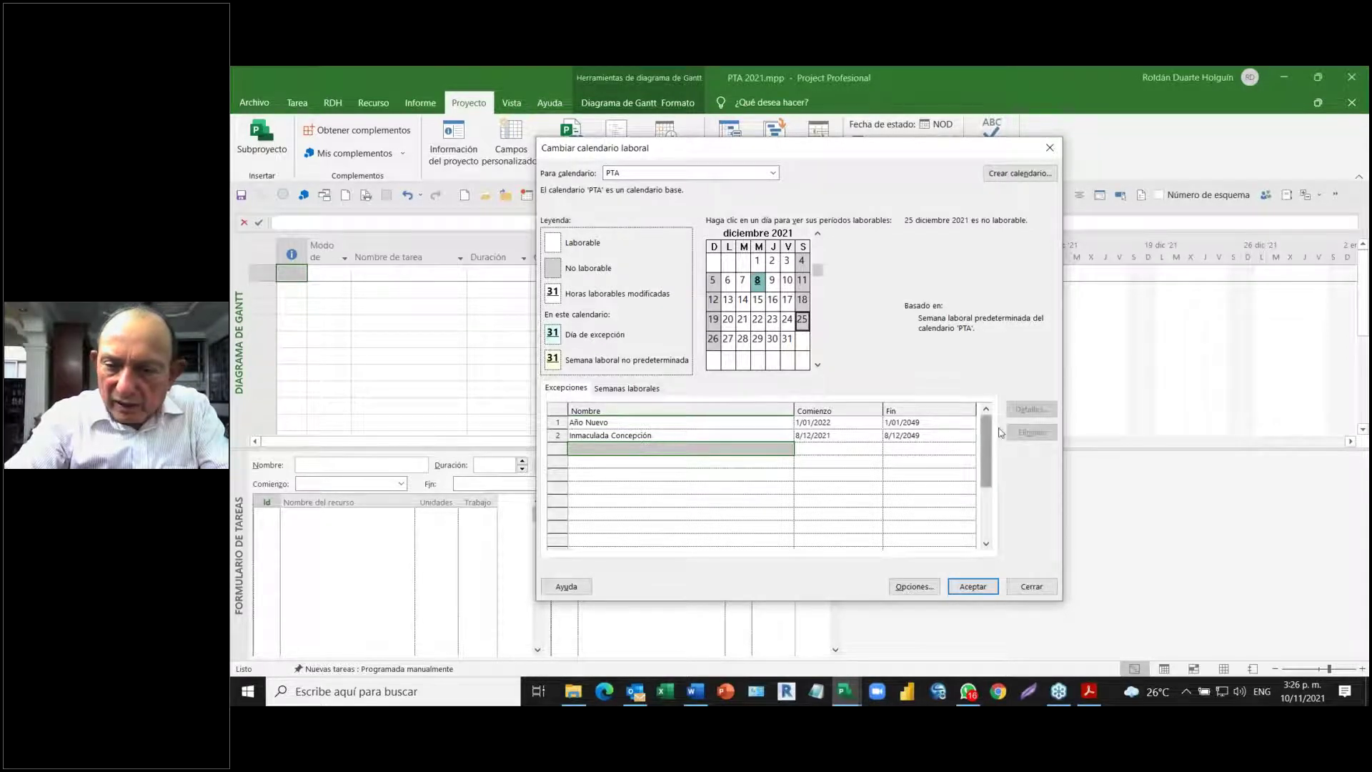
{"action": "left_click", "coordinate": [566, 388]}
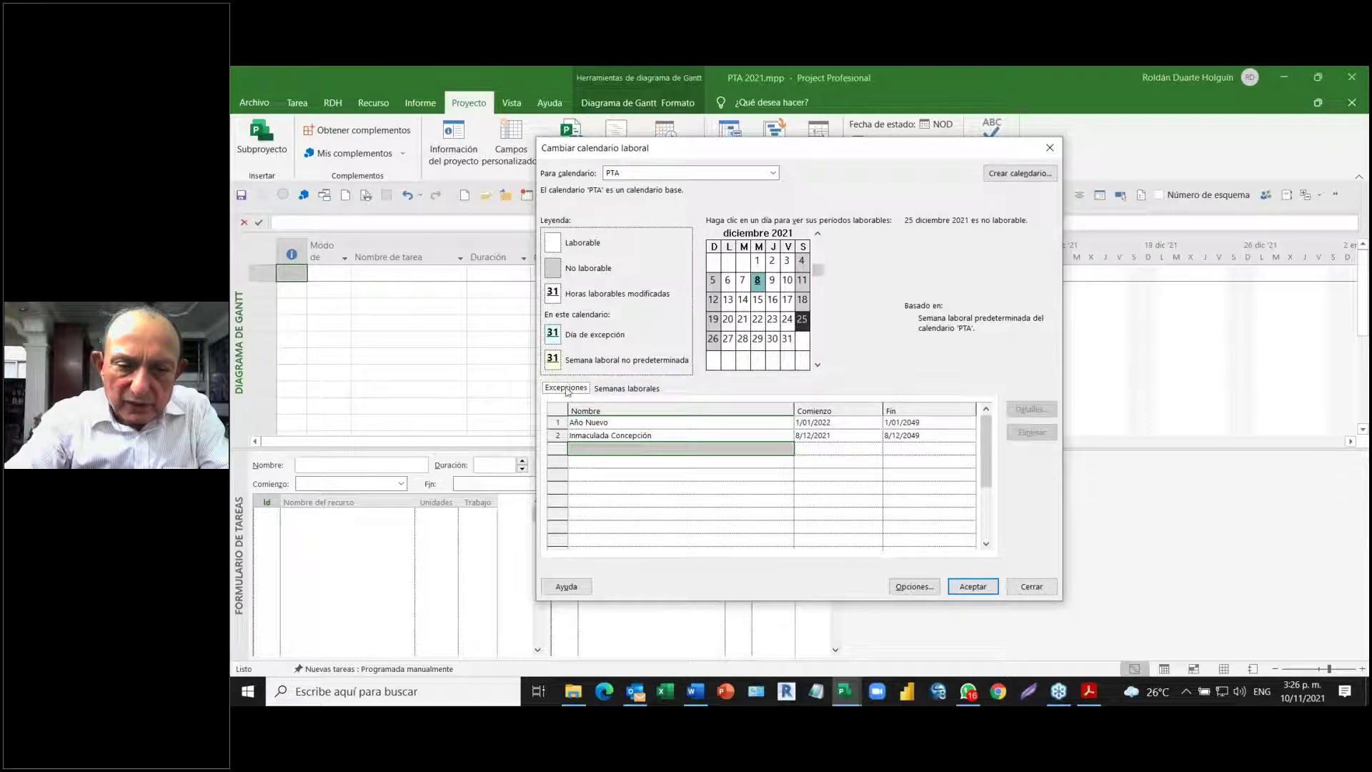
{"action": "left_click", "coordinate": [588, 452]}
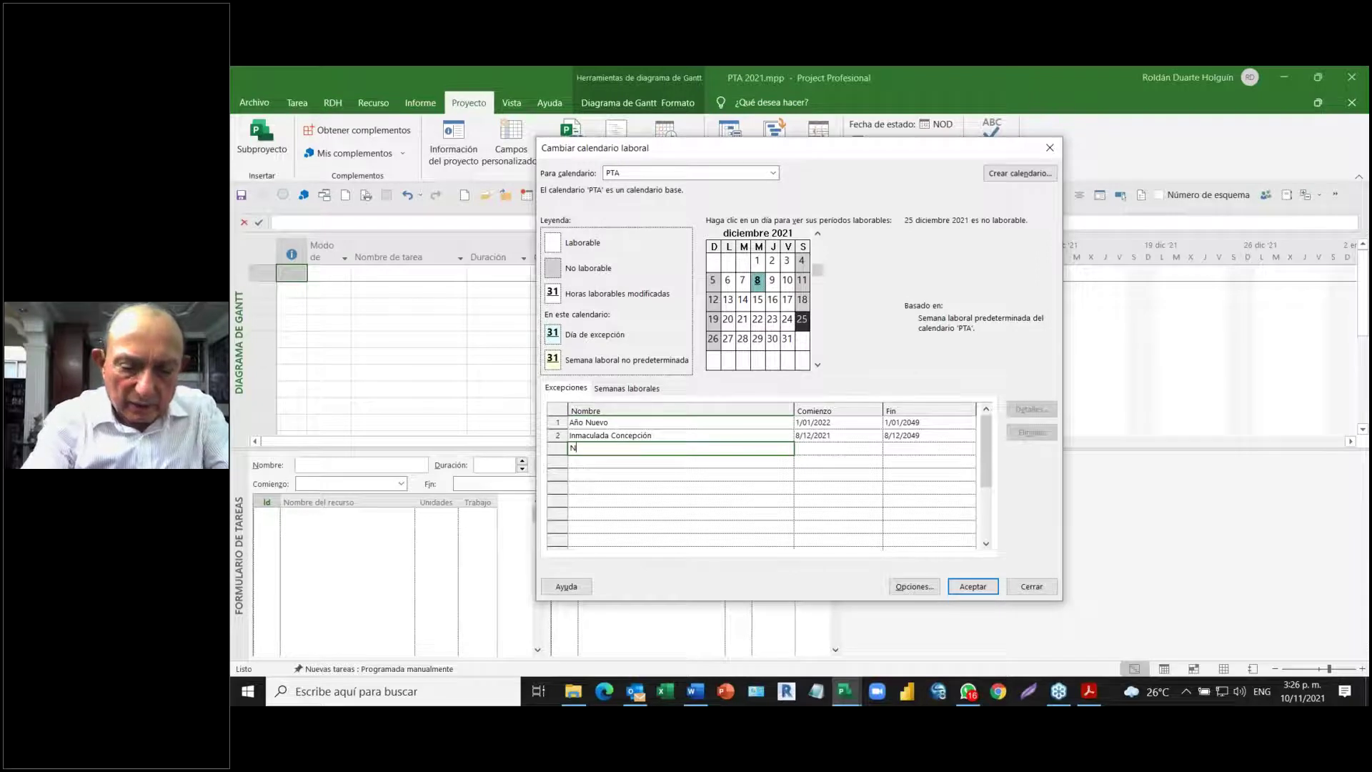
{"action": "type", "text": "Navidad"}
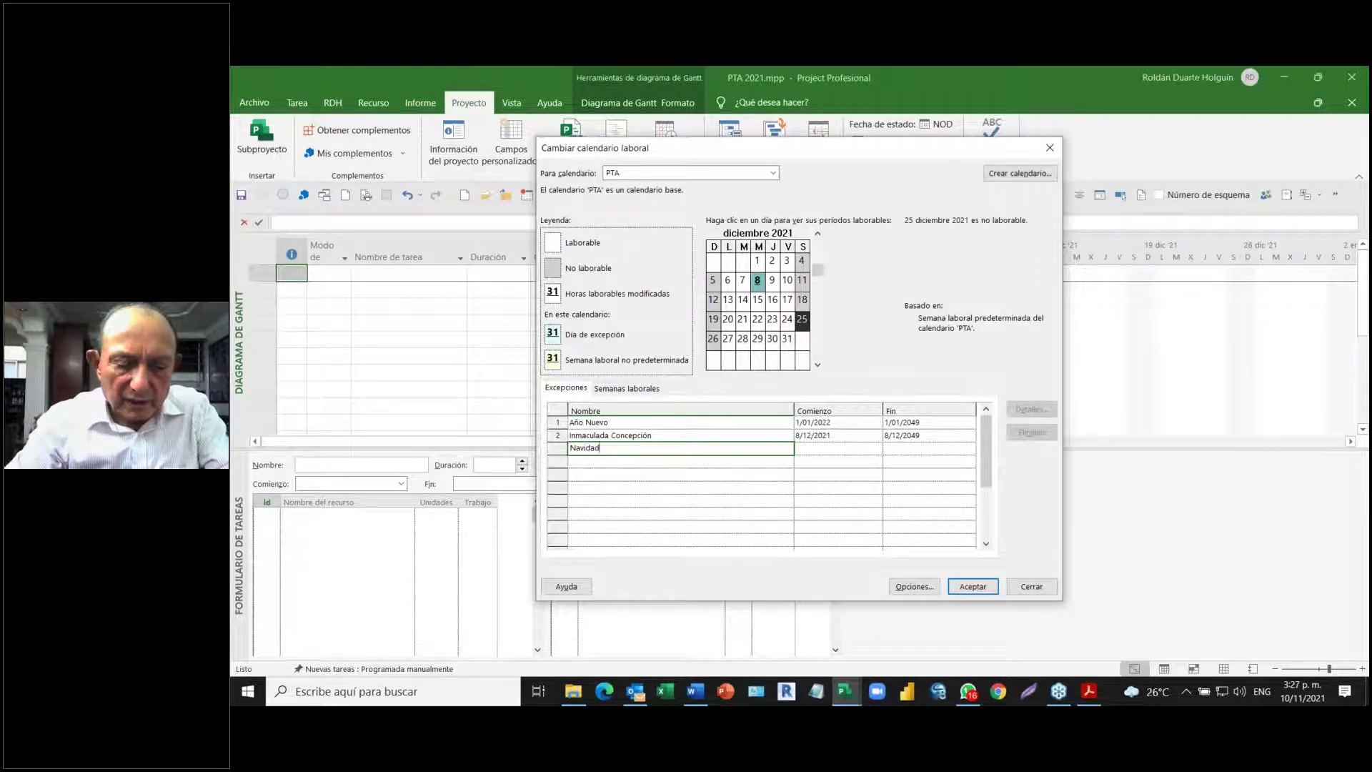
{"action": "key", "text": "Return"}
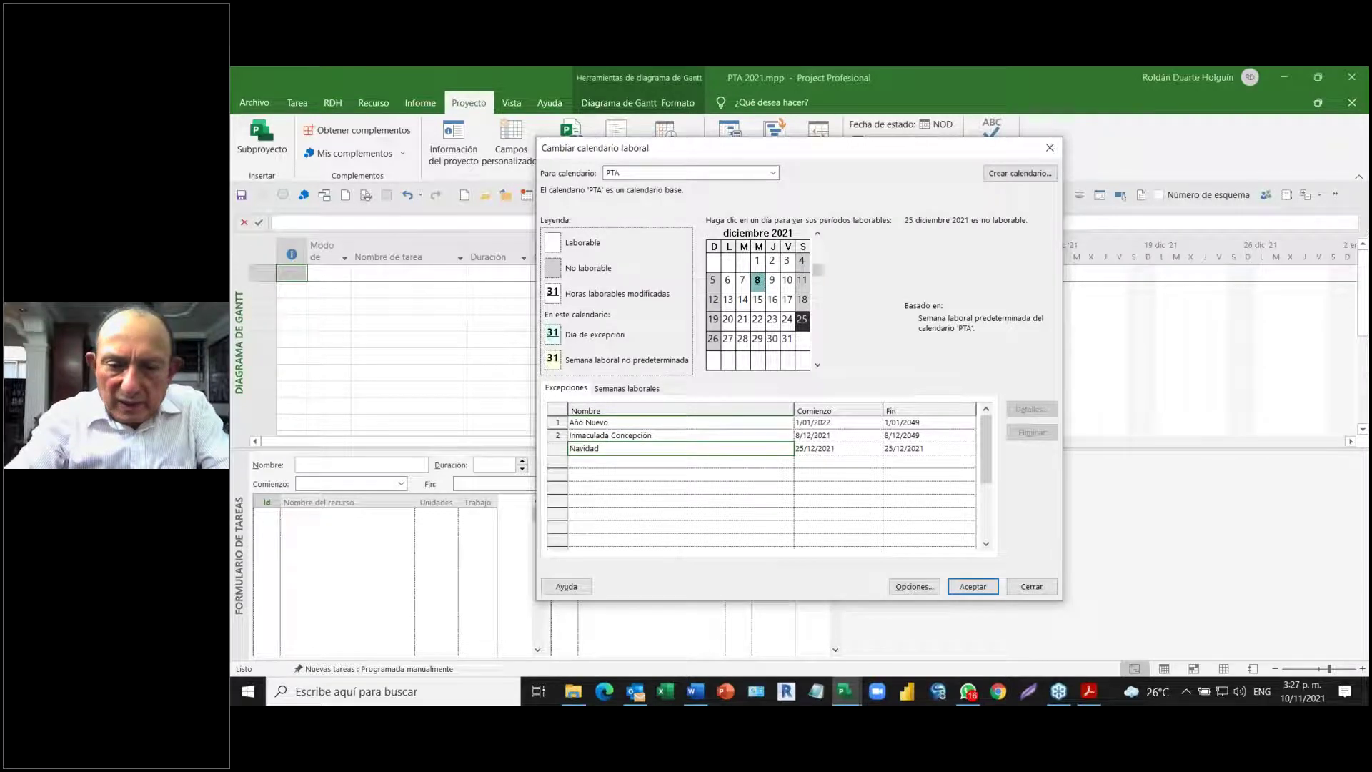
{"action": "left_click", "coordinate": [809, 447]}
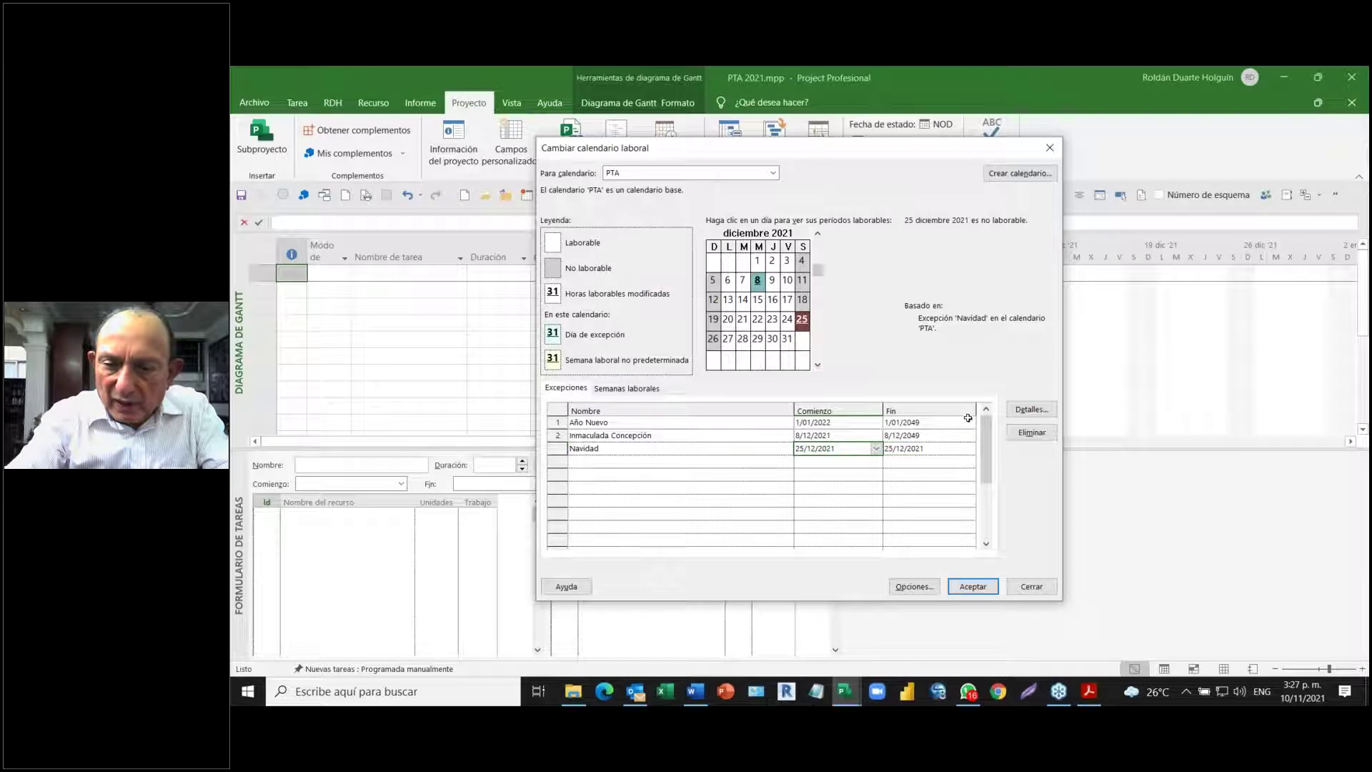
- Make the Navidad exception recur annually on 25 diciembre, ending on 25/12/2049, and accept the PTA calendar changes
{"action": "left_click", "coordinate": [1031, 411]}
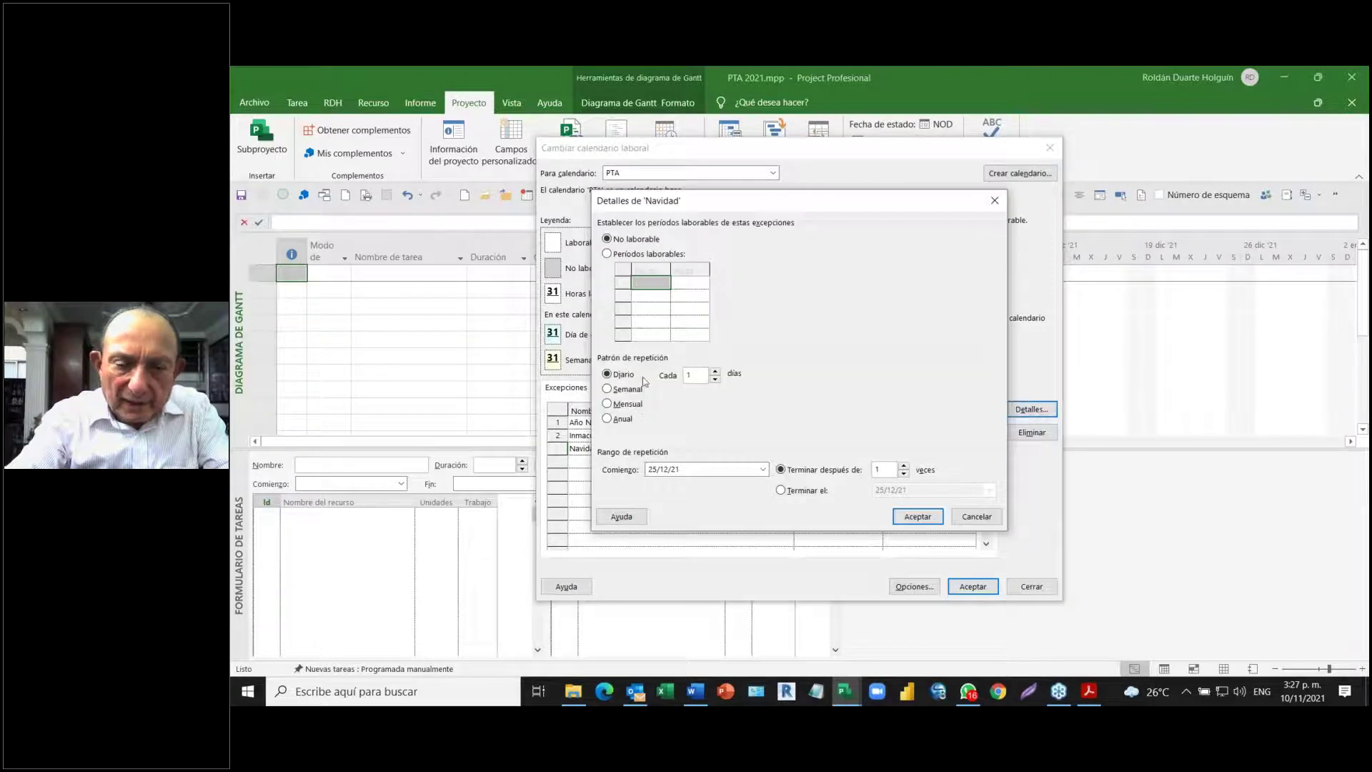
{"action": "left_click", "coordinate": [608, 420]}
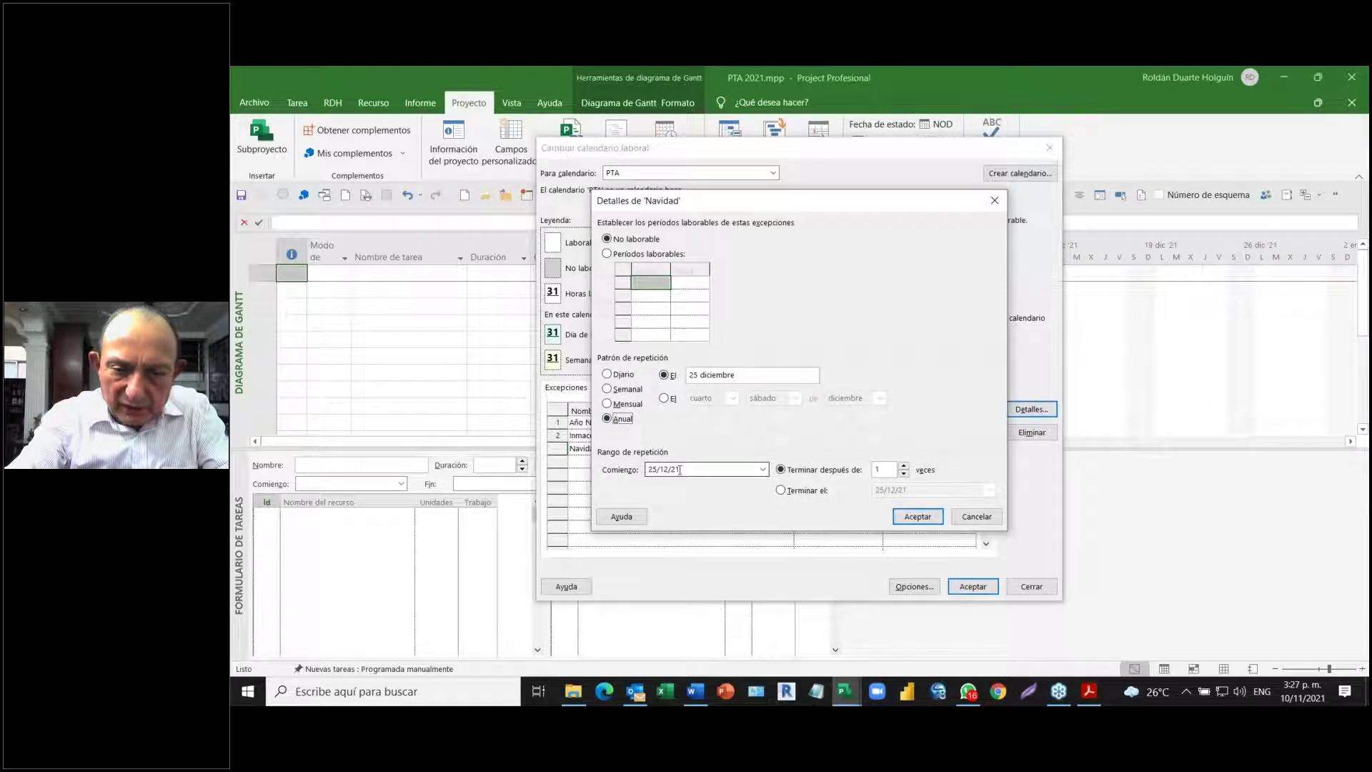
{"action": "left_click", "coordinate": [781, 491]}
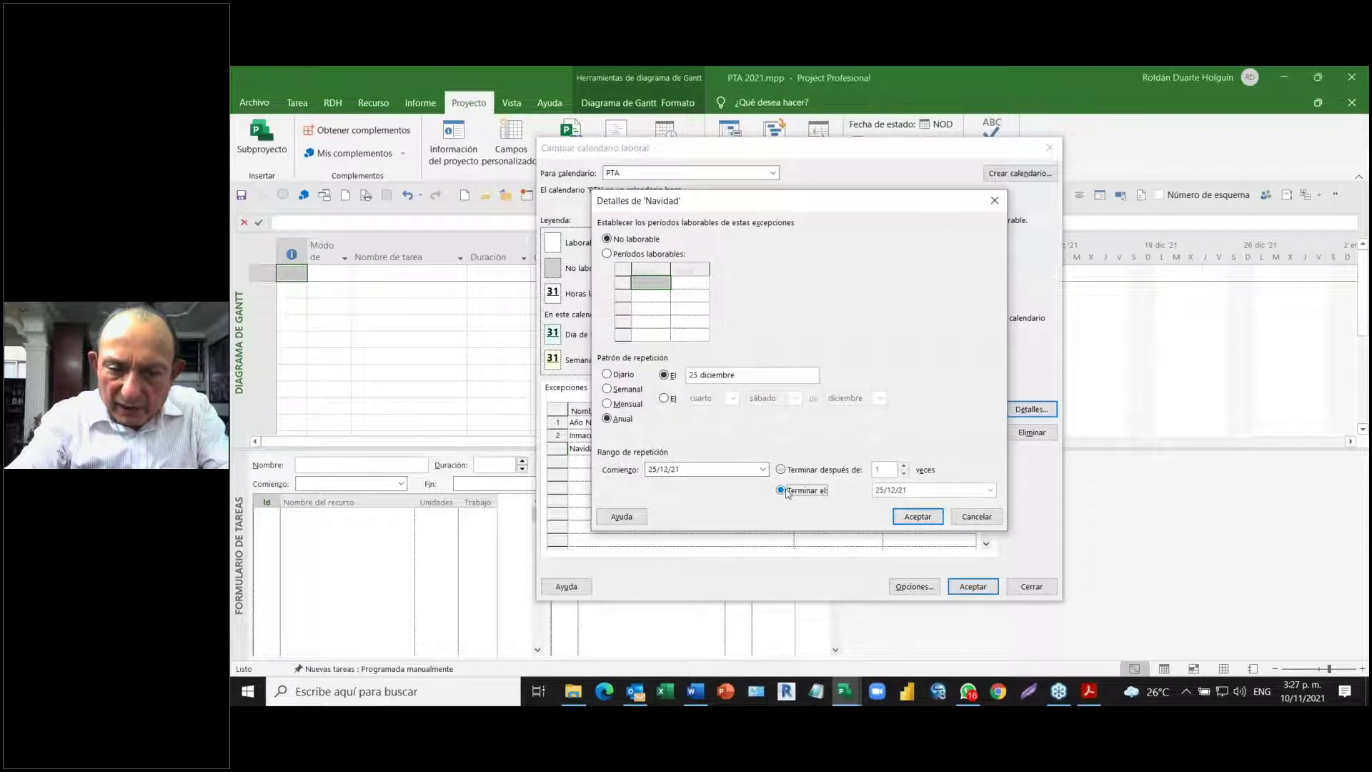
{"action": "double_click", "coordinate": [903, 490]}
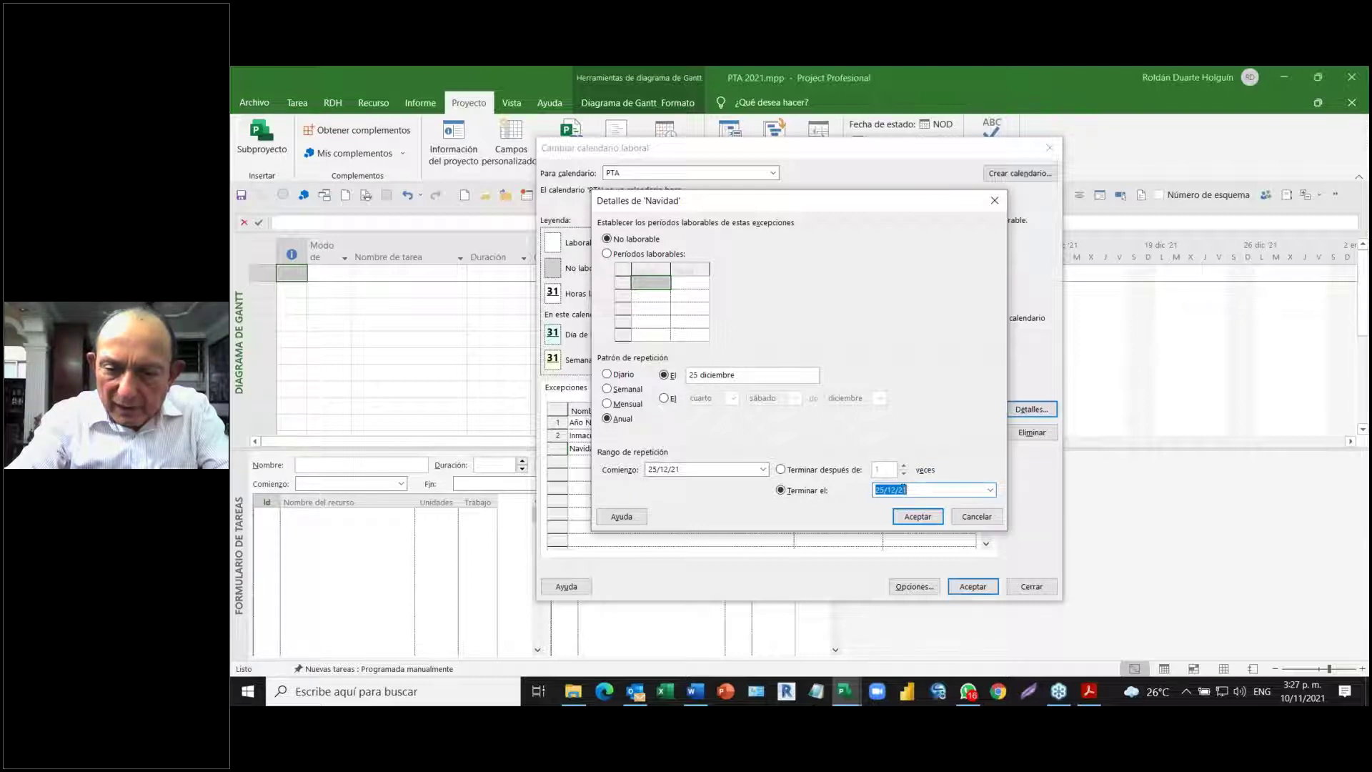
{"action": "left_click_drag", "start_coordinate": [903, 490], "coordinate": [926, 491]}
{"action": "type", "text": "049"}
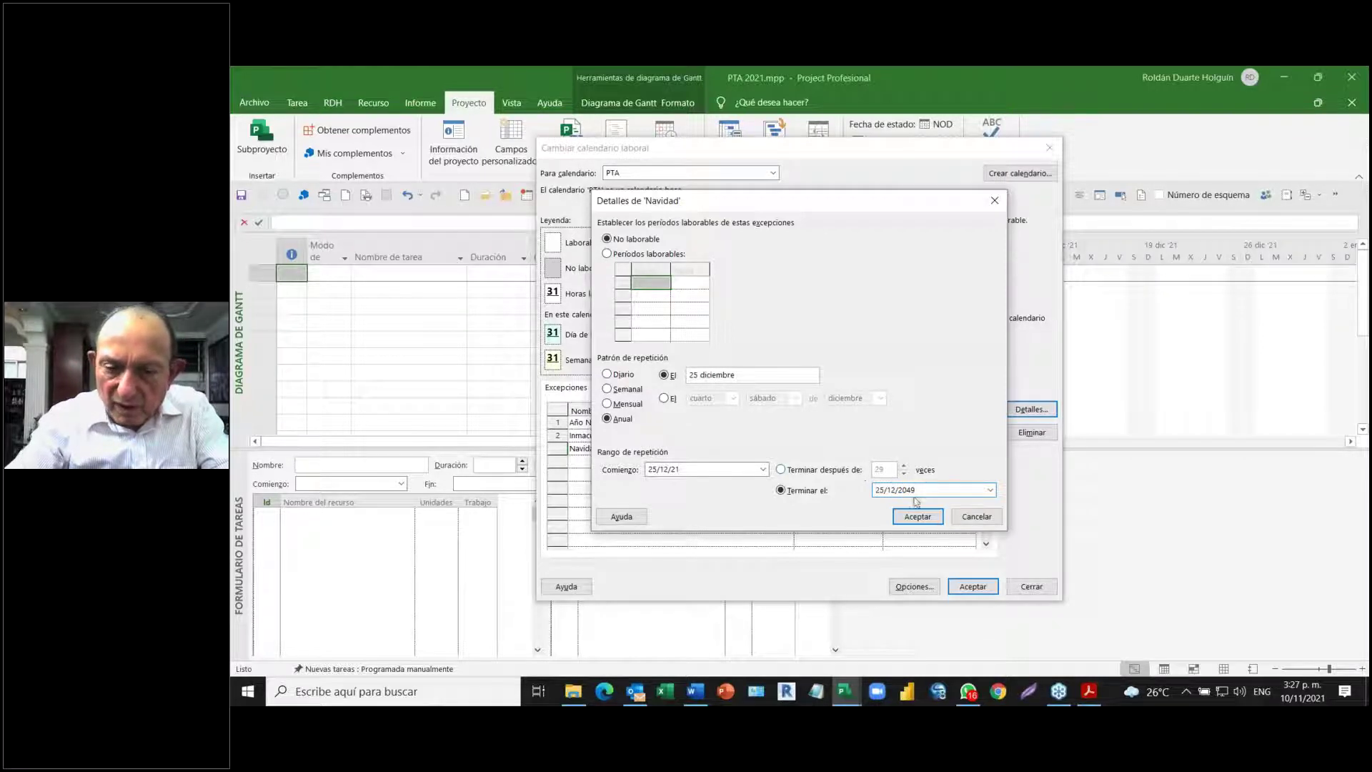
{"action": "left_click", "coordinate": [920, 518]}
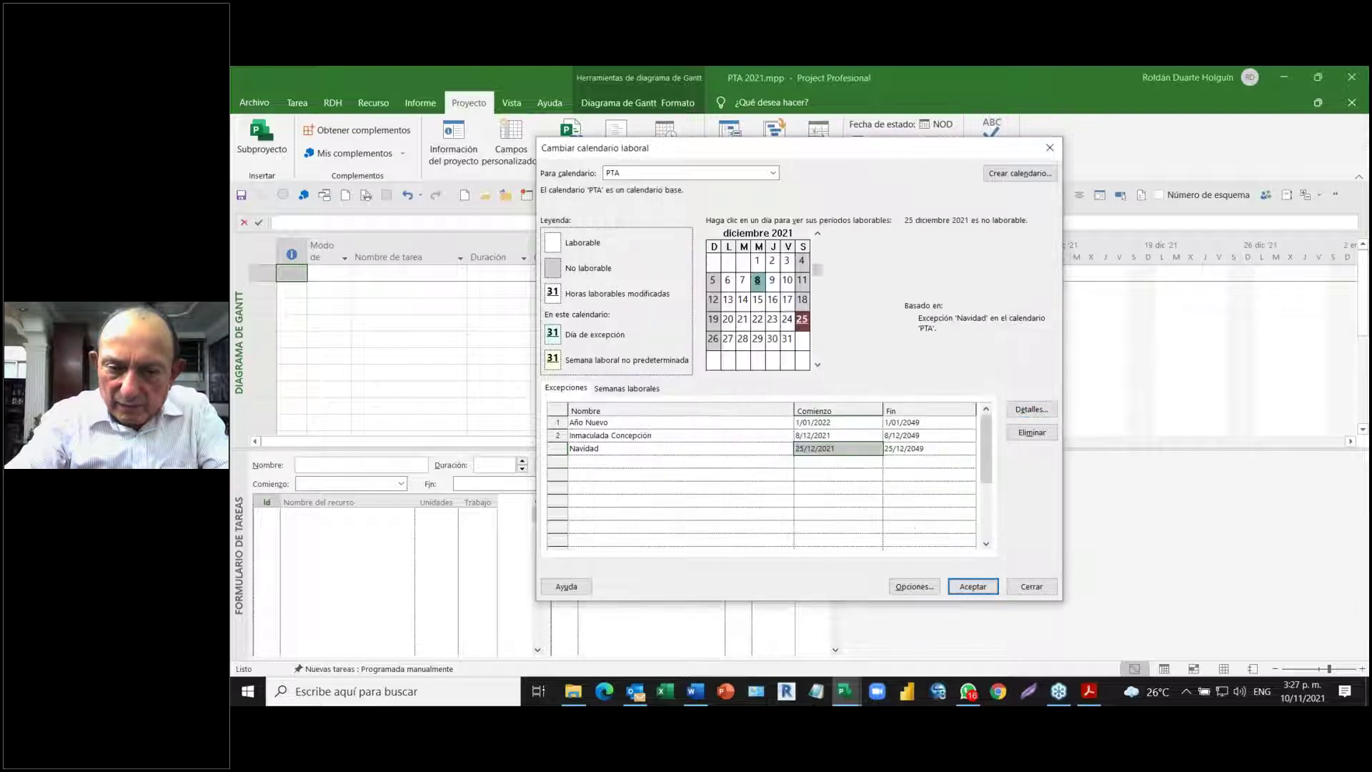
{"action": "left_click", "coordinate": [609, 461]}
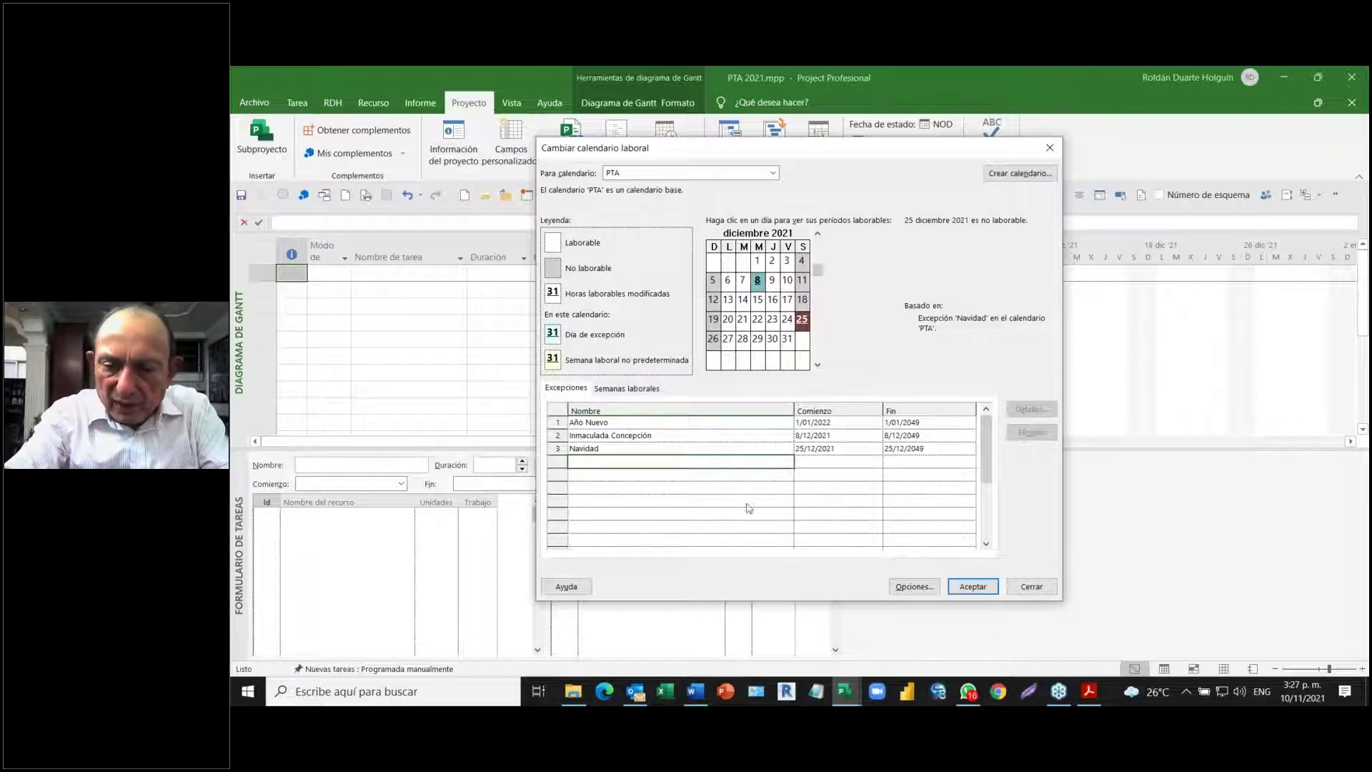
{"action": "left_click", "coordinate": [971, 587]}
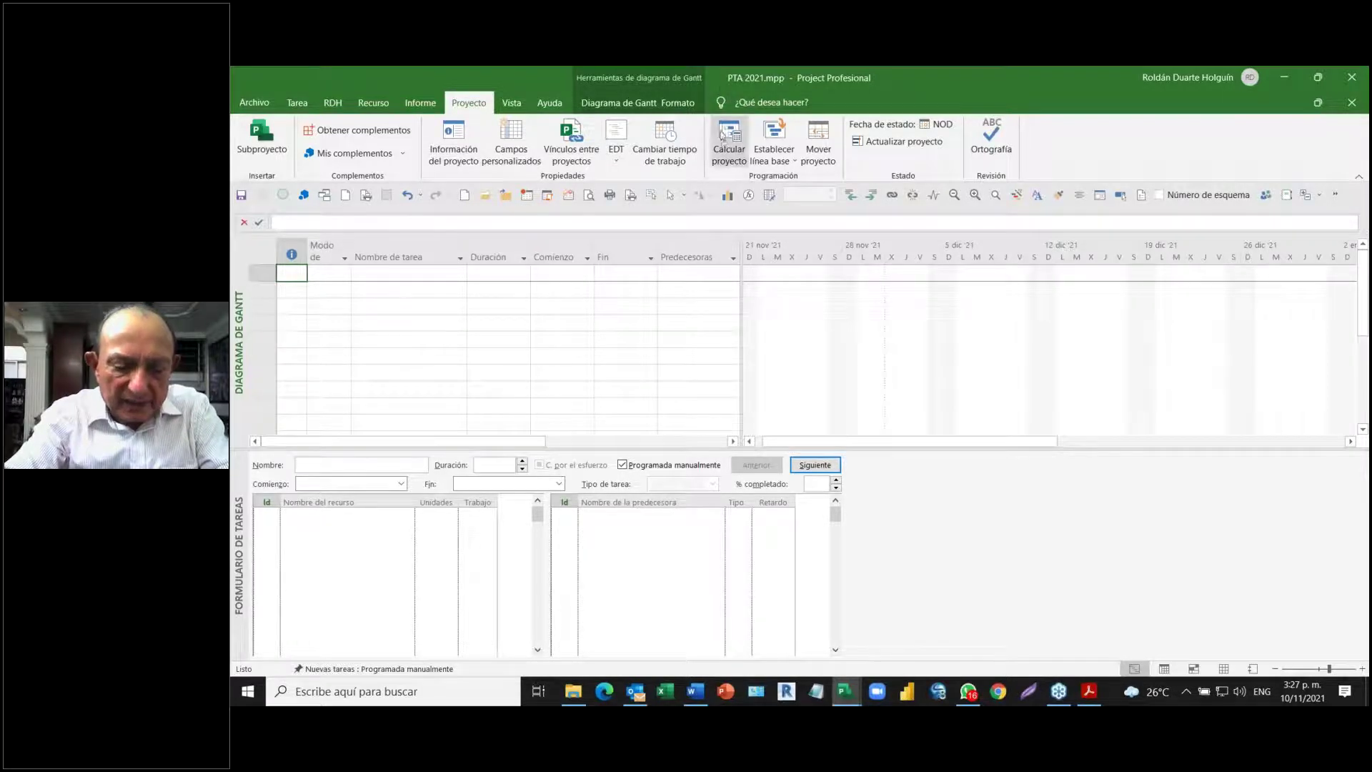
- Switch to the PTA 2021 R.mpp project and open its working-time calendar settings
{"action": "key", "text": "alt+Tab"}
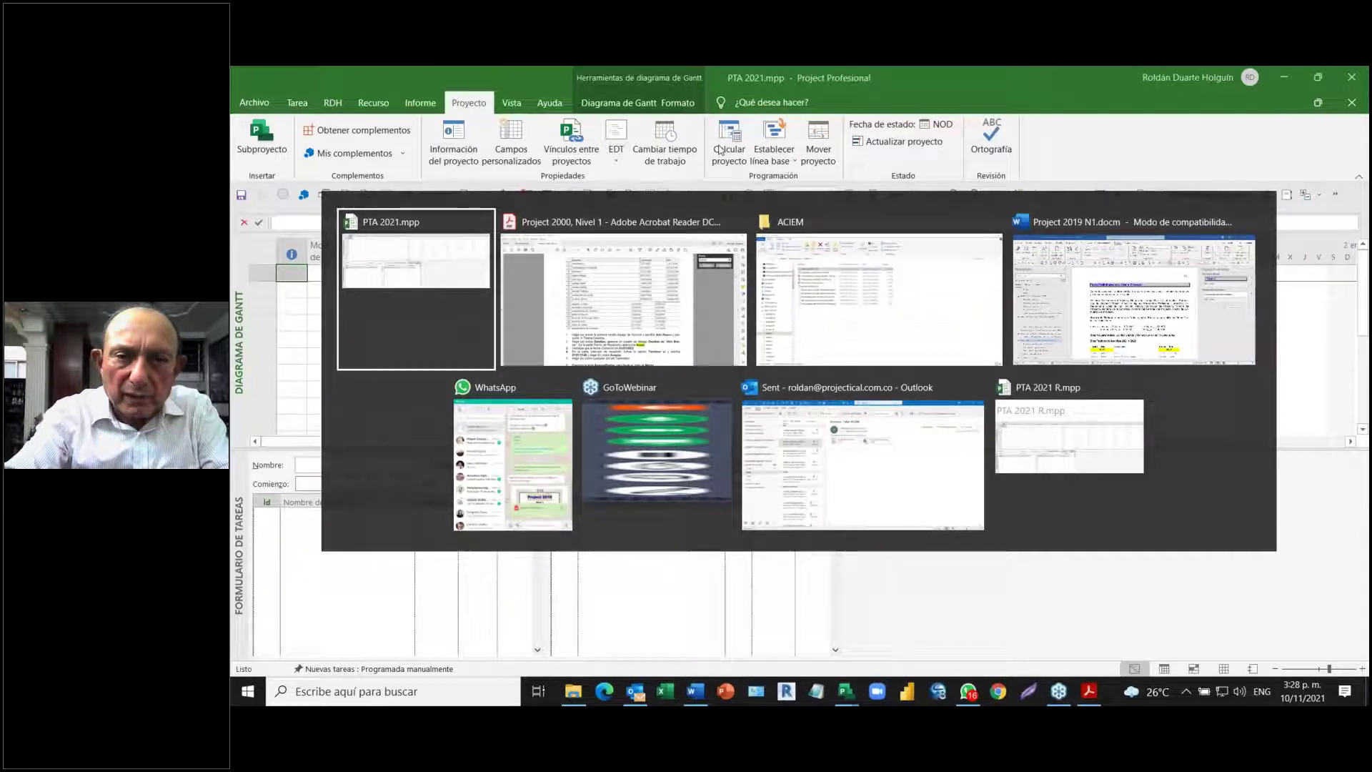
{"action": "key", "text": "alt+Tab"}
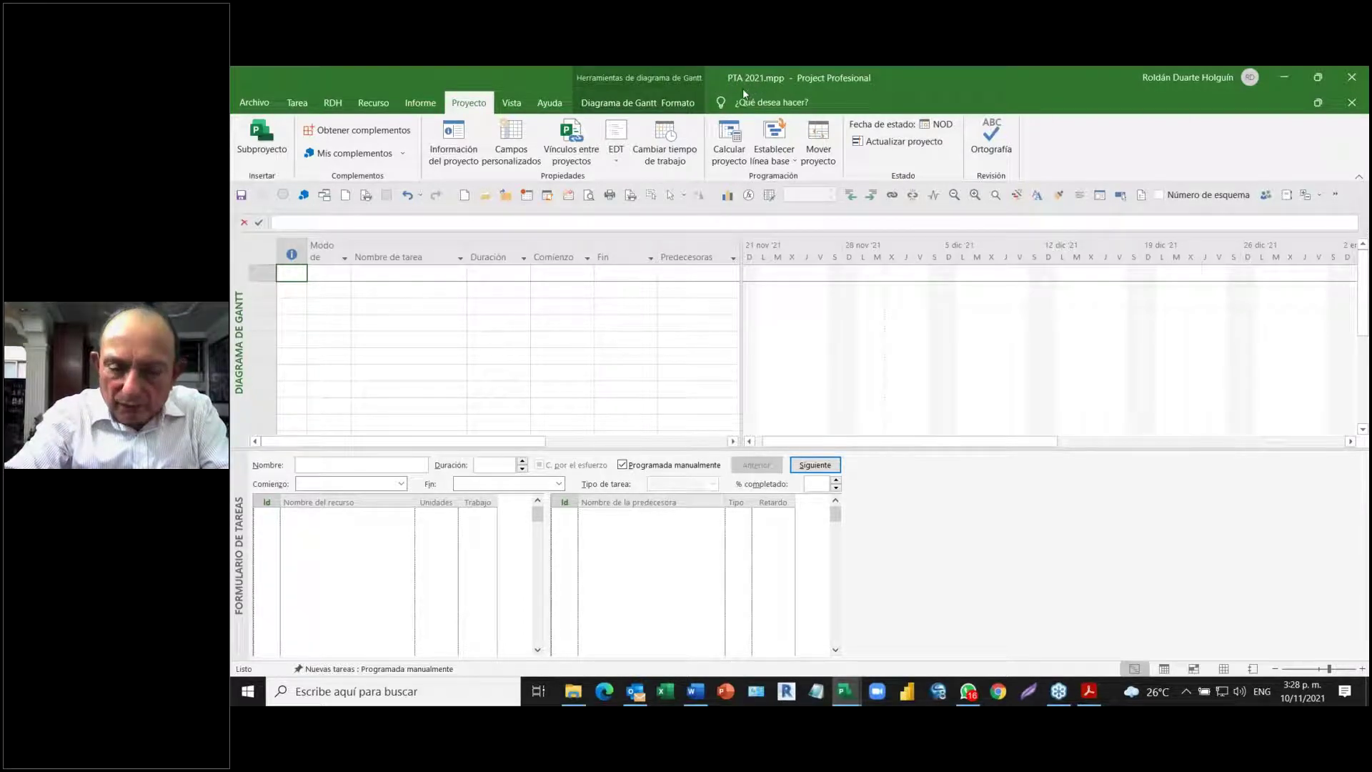
{"action": "mouse_move", "coordinate": [843, 698]}
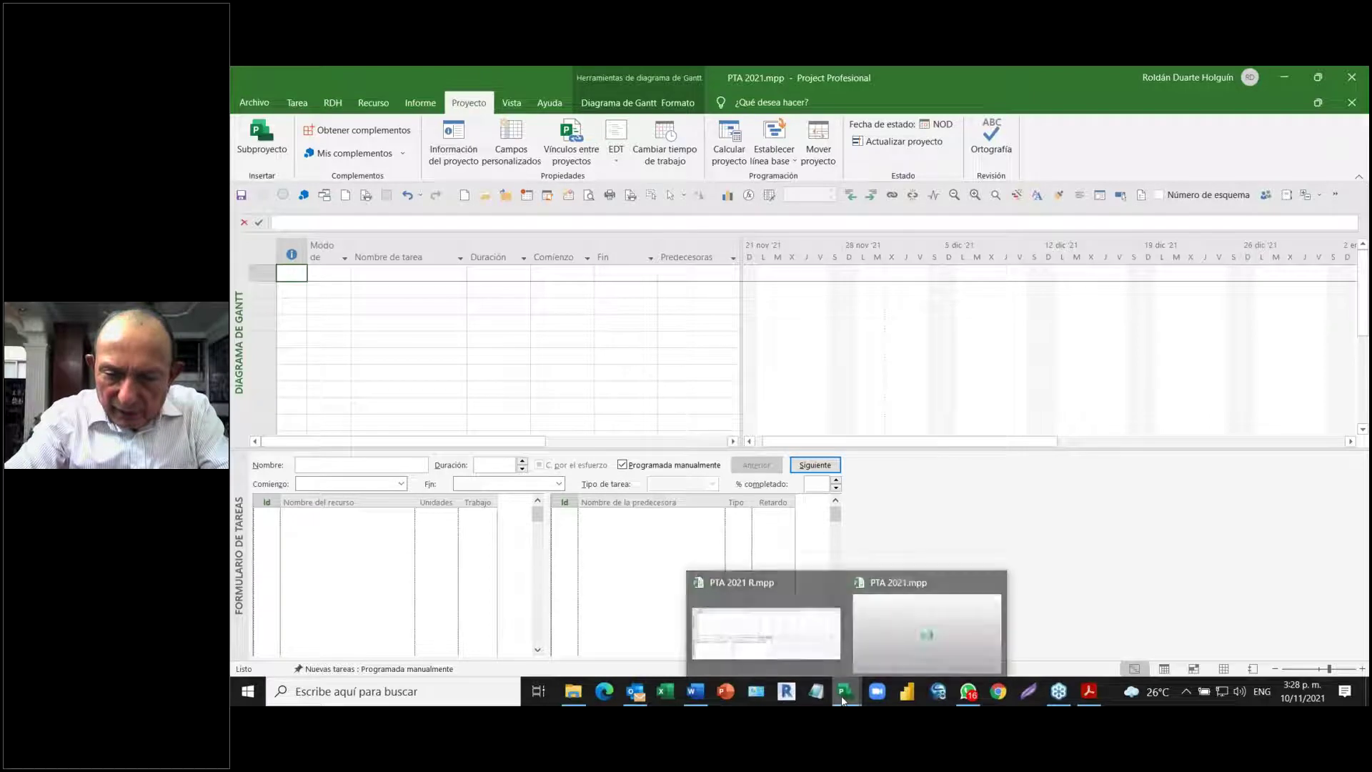
{"action": "left_click", "coordinate": [798, 635]}
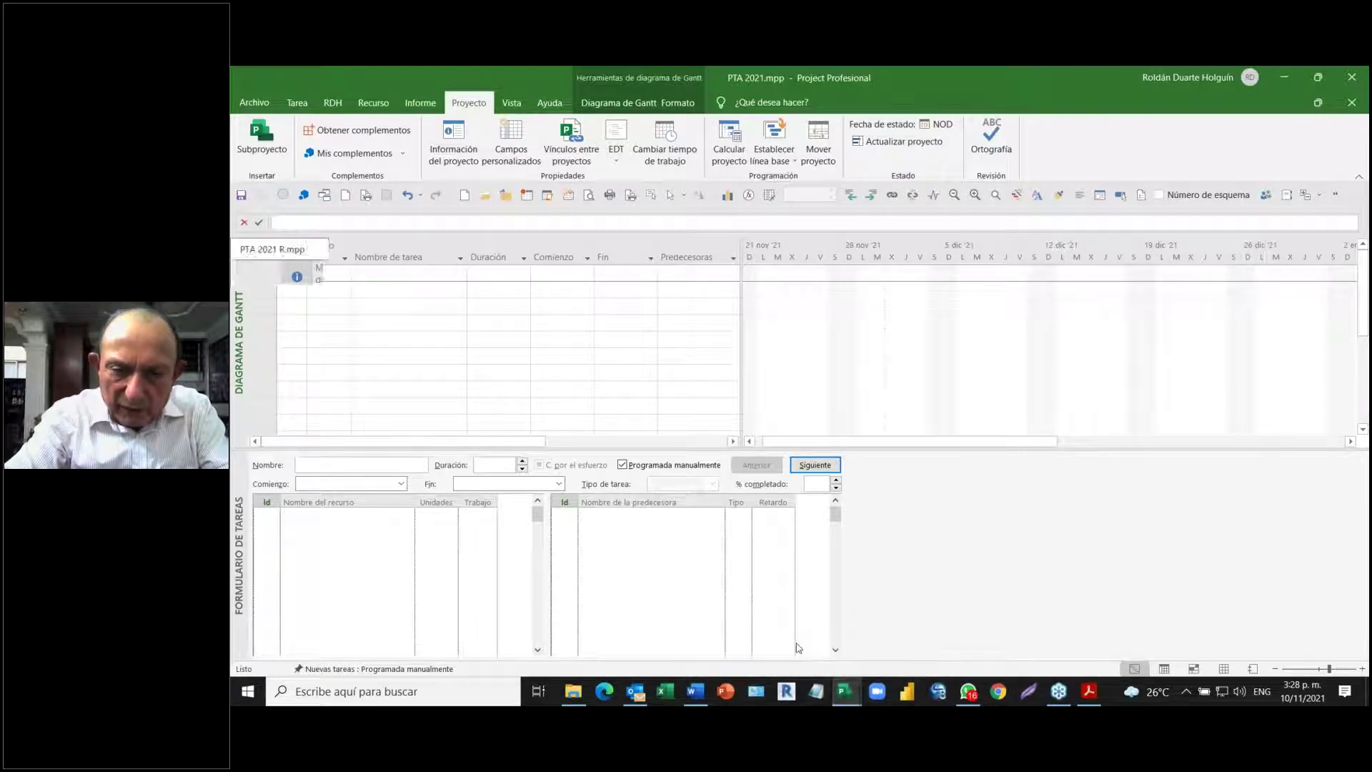
{"action": "left_click", "coordinate": [398, 274]}
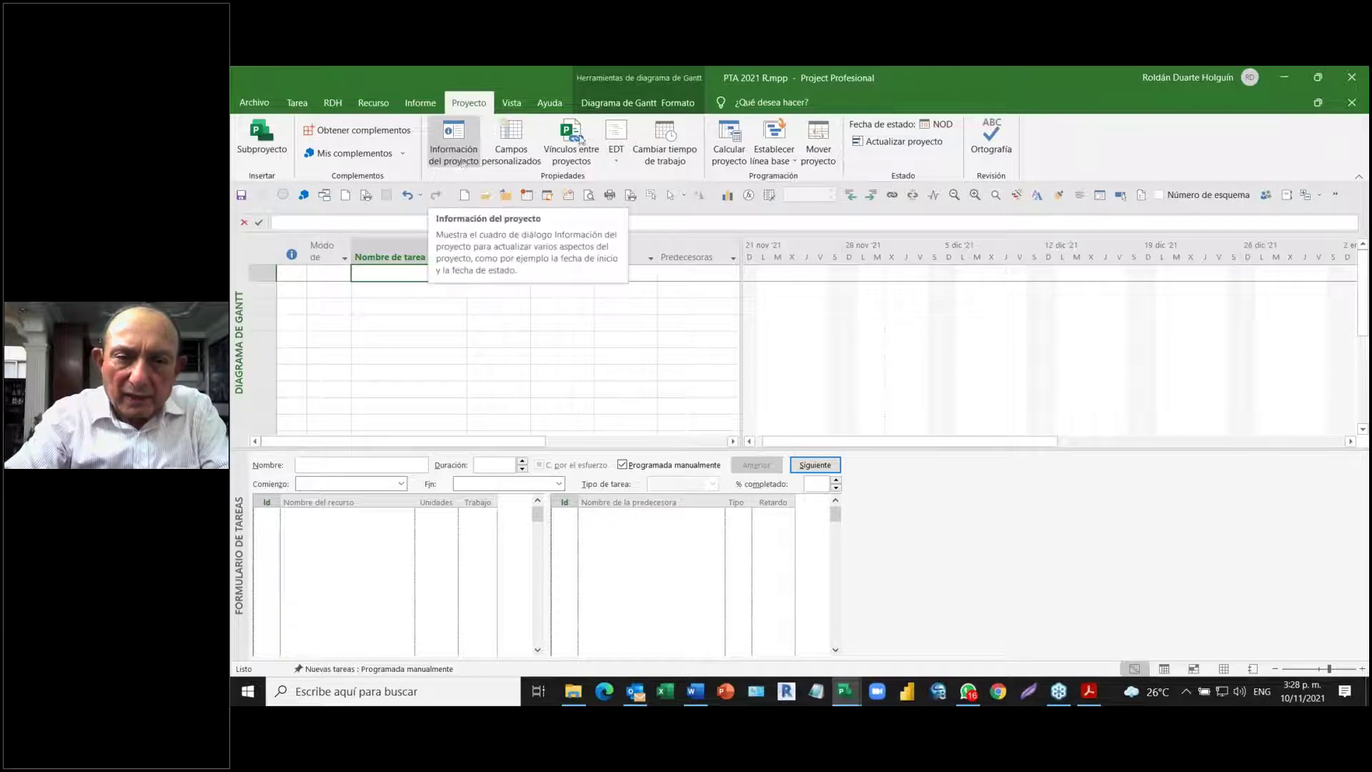
{"action": "left_click", "coordinate": [655, 158]}
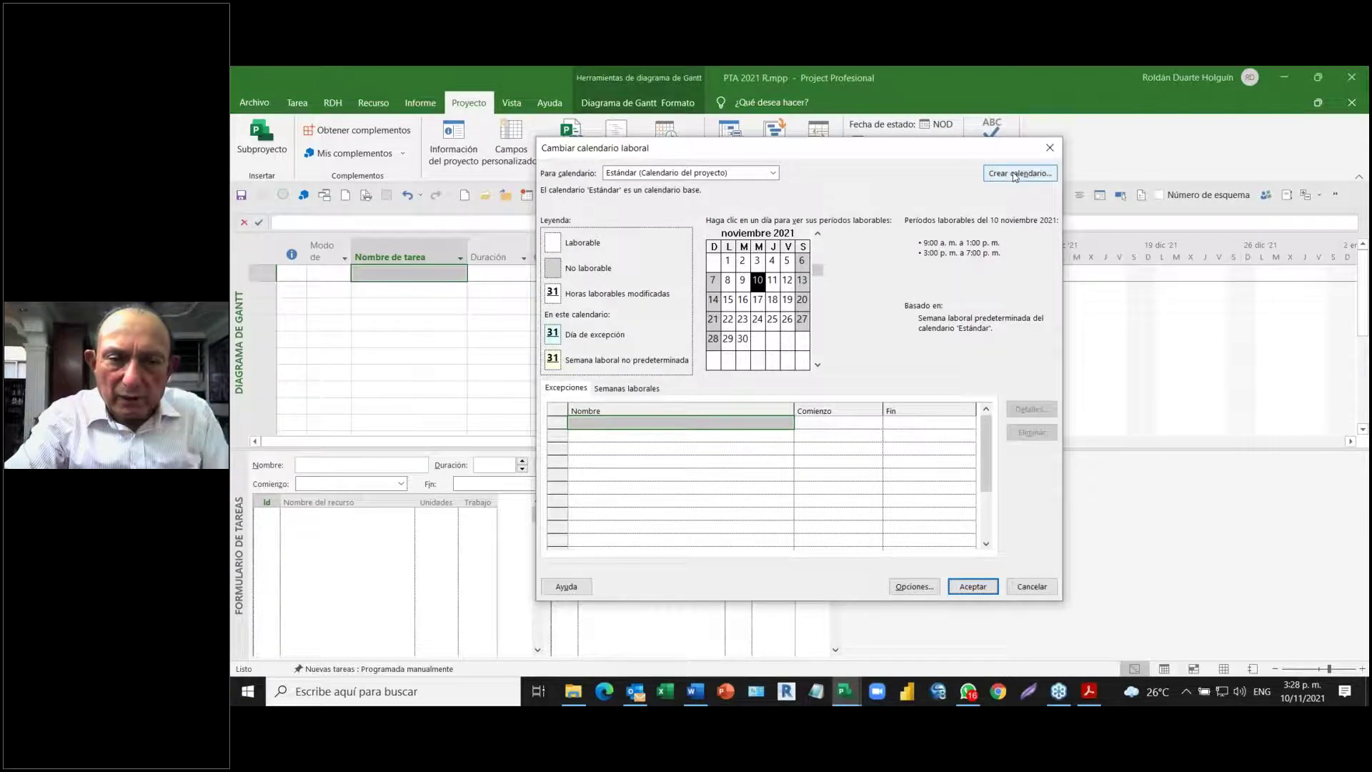
- Select the PTA calendar and review its holiday exceptions one by one from Navidad through Ascensión de Cristo
{"action": "left_click", "coordinate": [773, 174]}
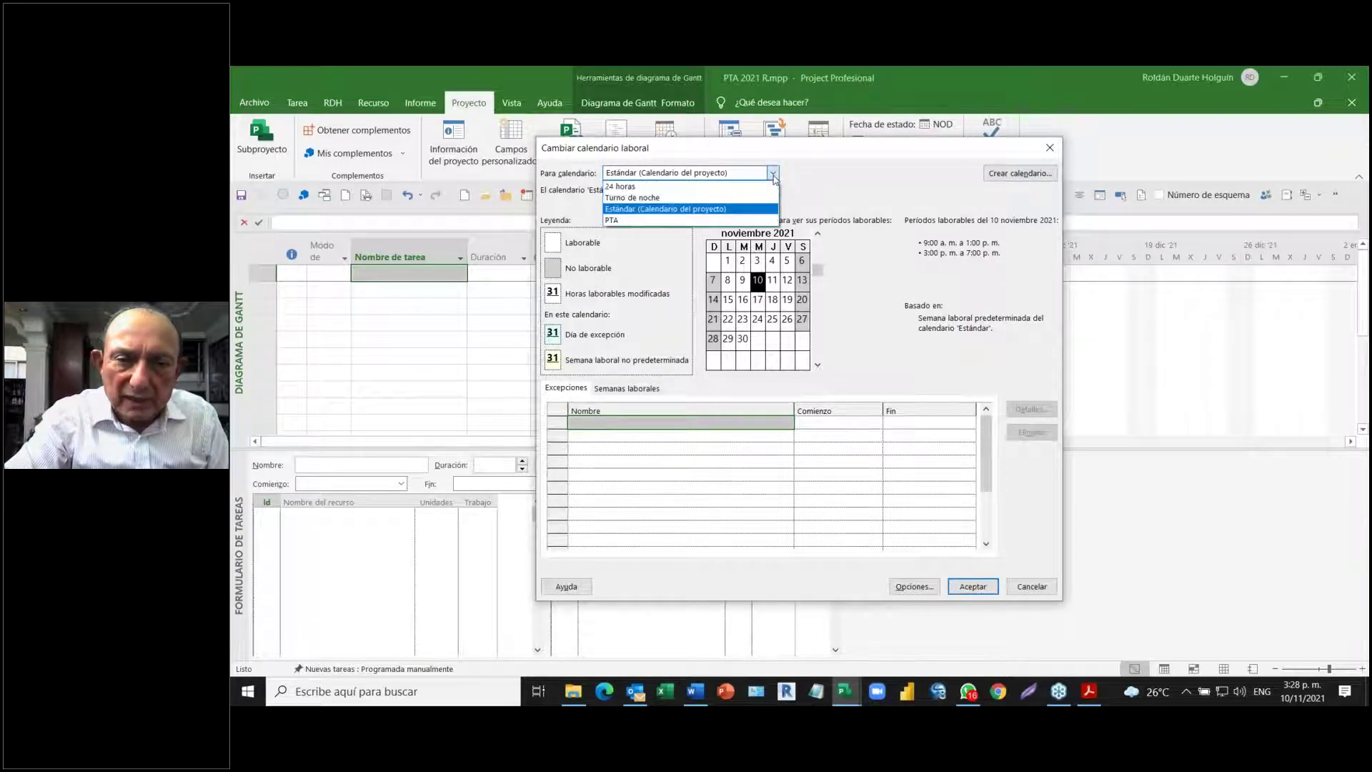
{"action": "left_click", "coordinate": [672, 222]}
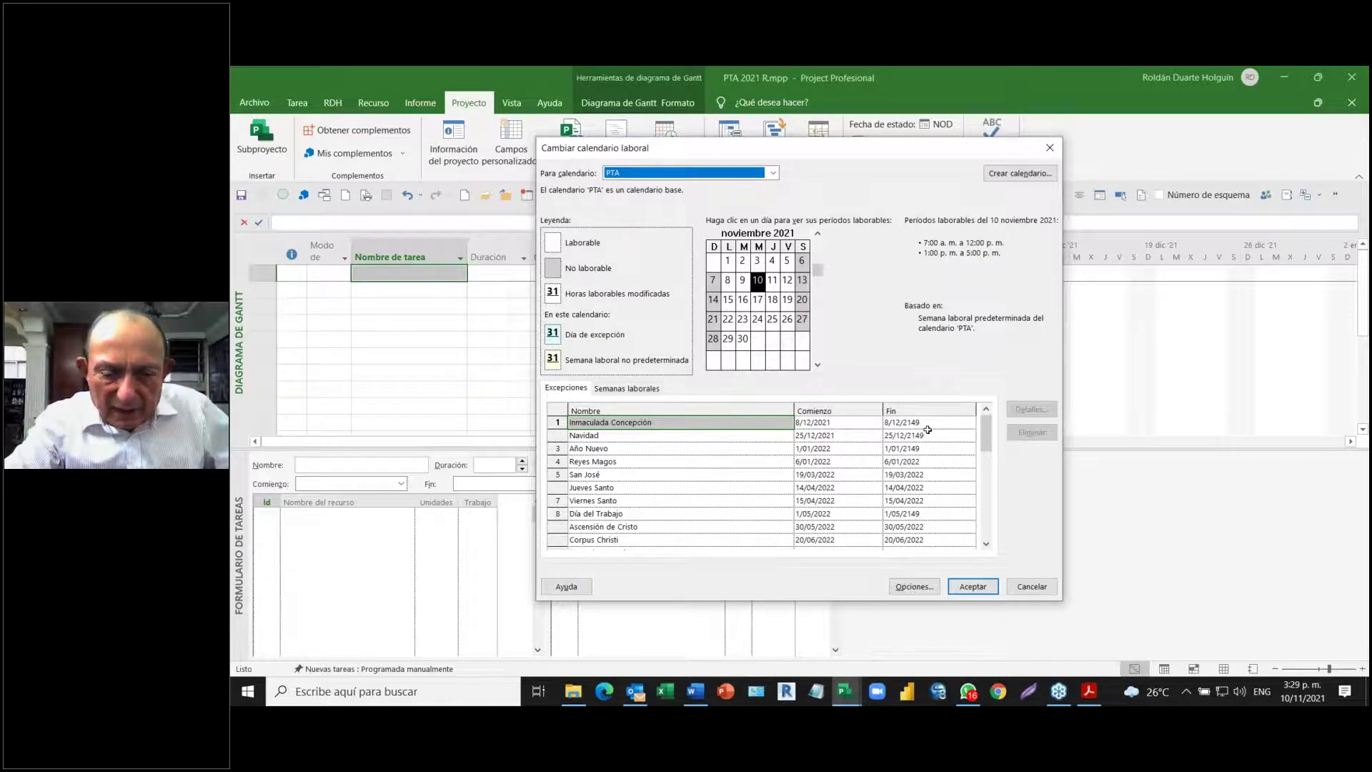
{"action": "left_click", "coordinate": [641, 436]}
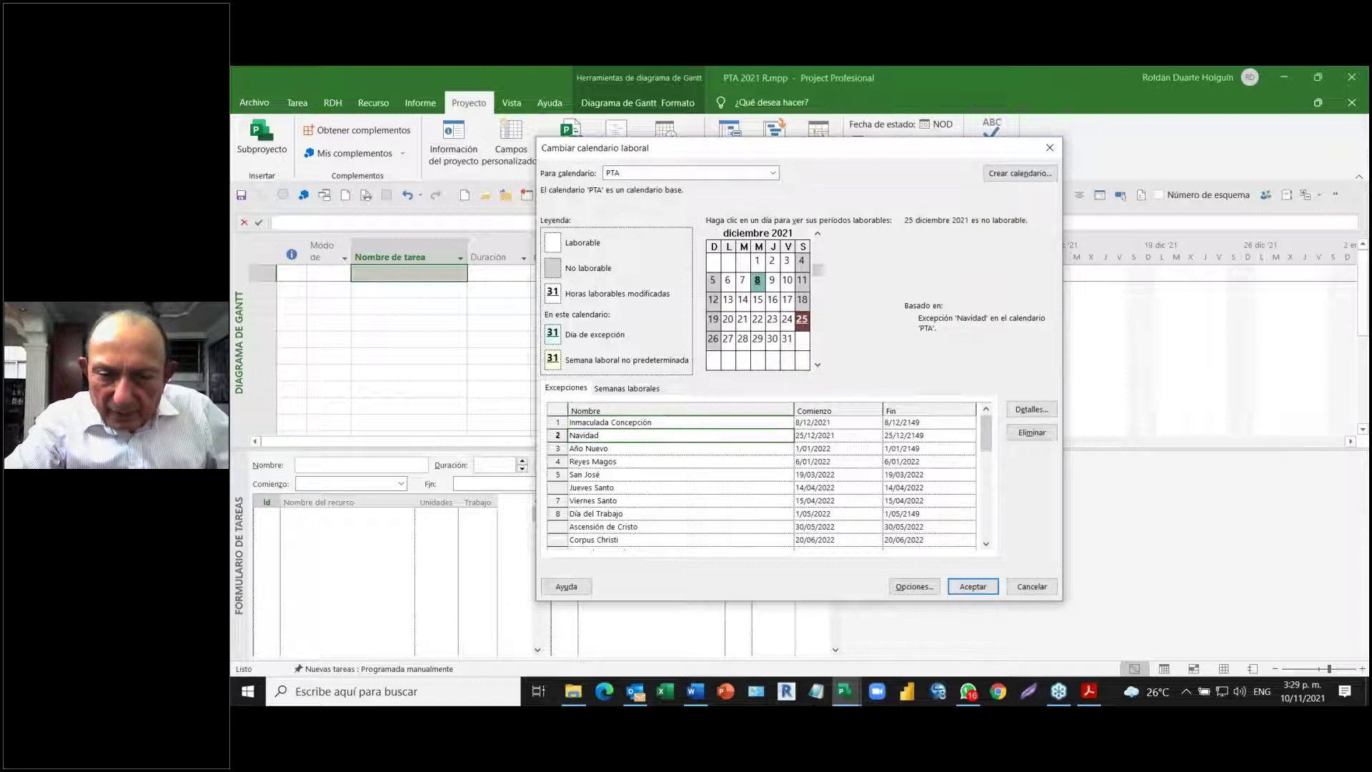
{"action": "left_click", "coordinate": [644, 449]}
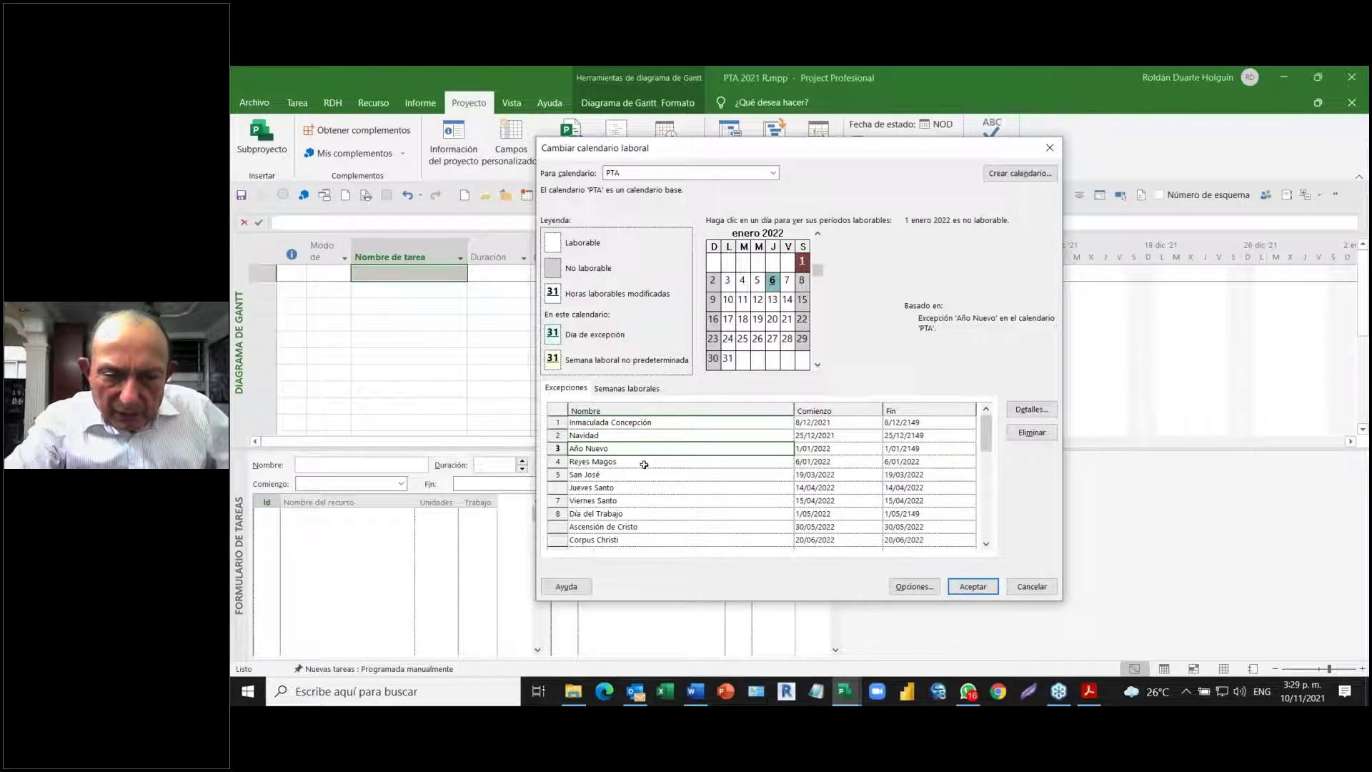
{"action": "left_click", "coordinate": [644, 462]}
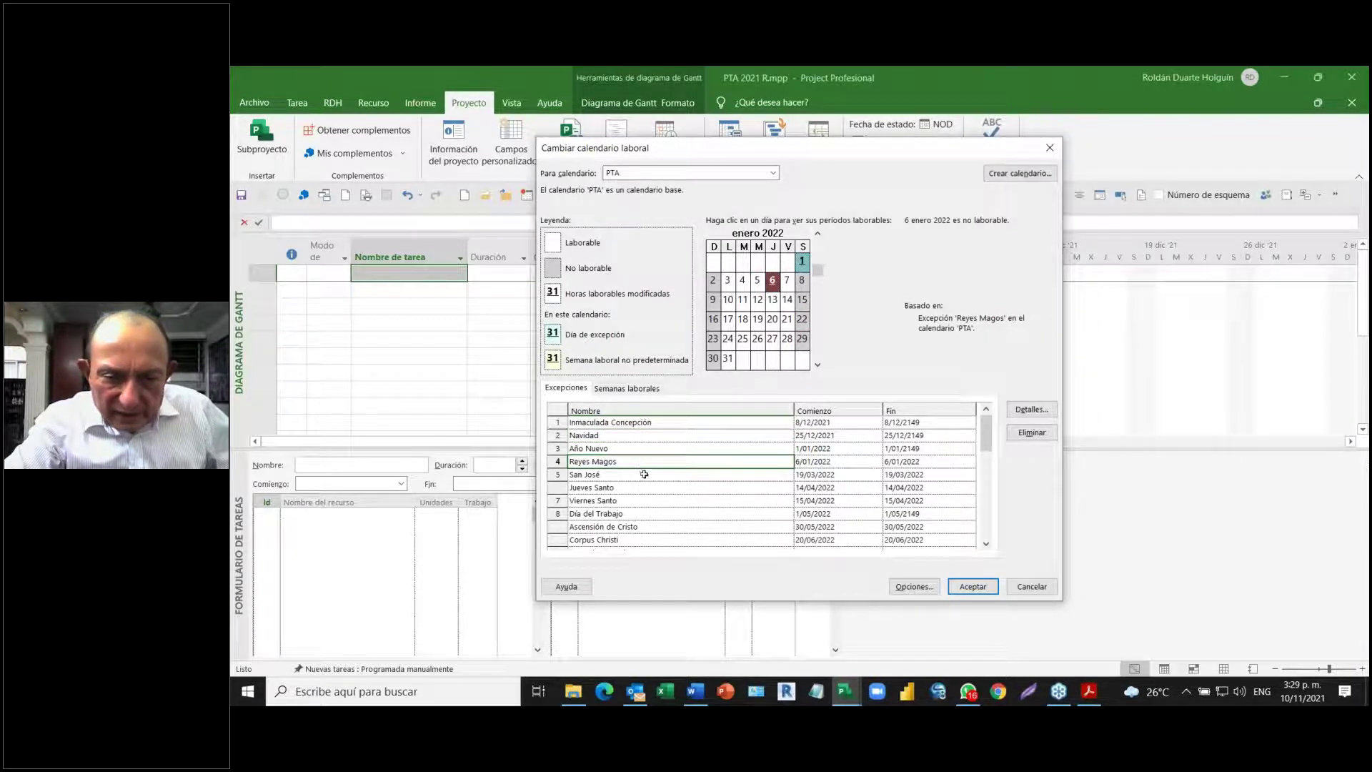
{"action": "left_click", "coordinate": [647, 475]}
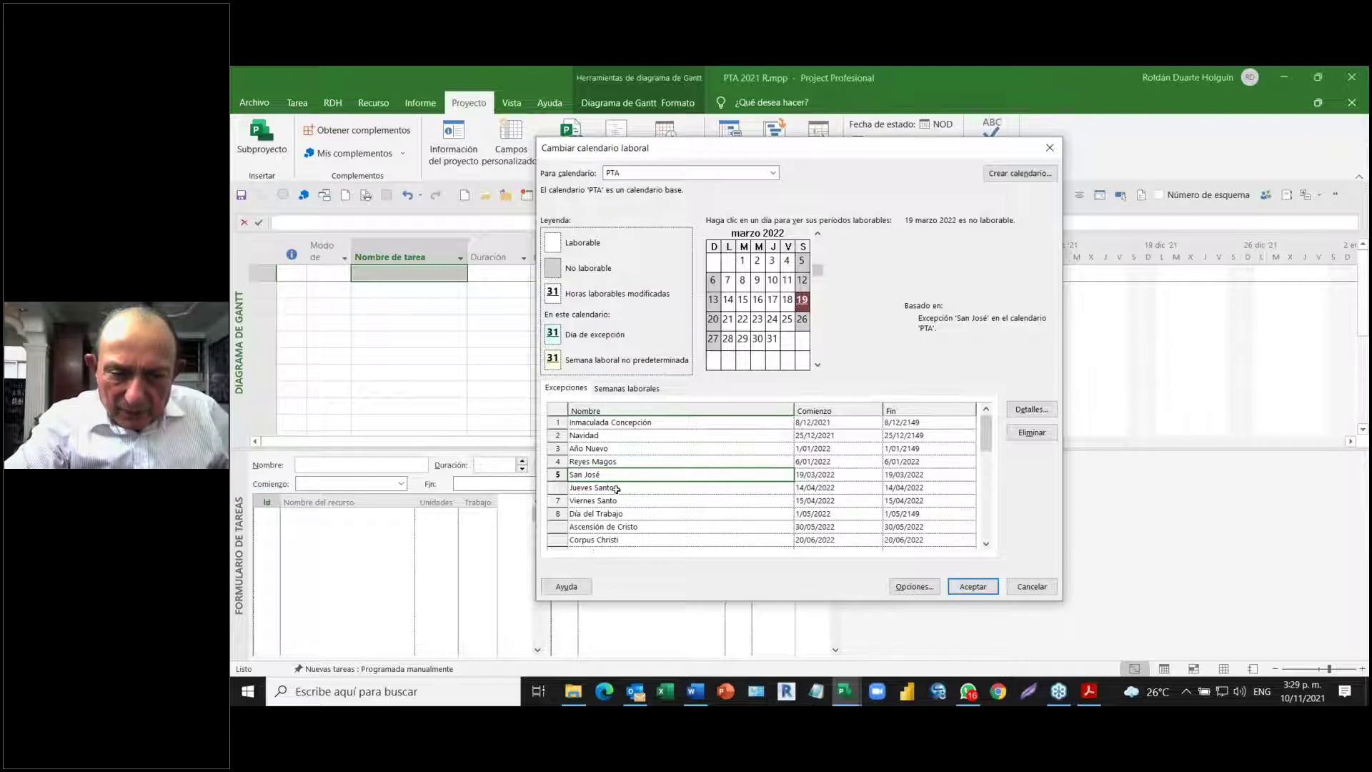
{"action": "left_click", "coordinate": [617, 488]}
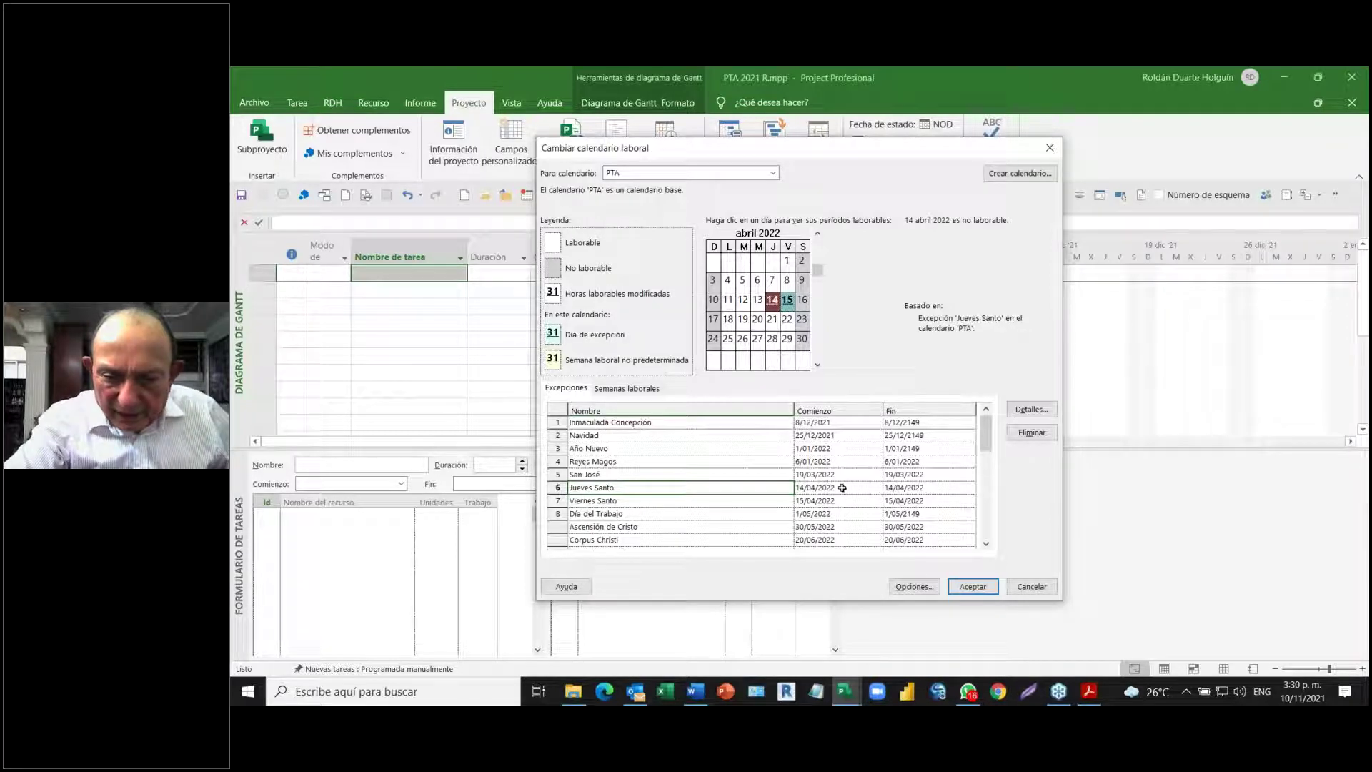
{"action": "left_click", "coordinate": [686, 501]}
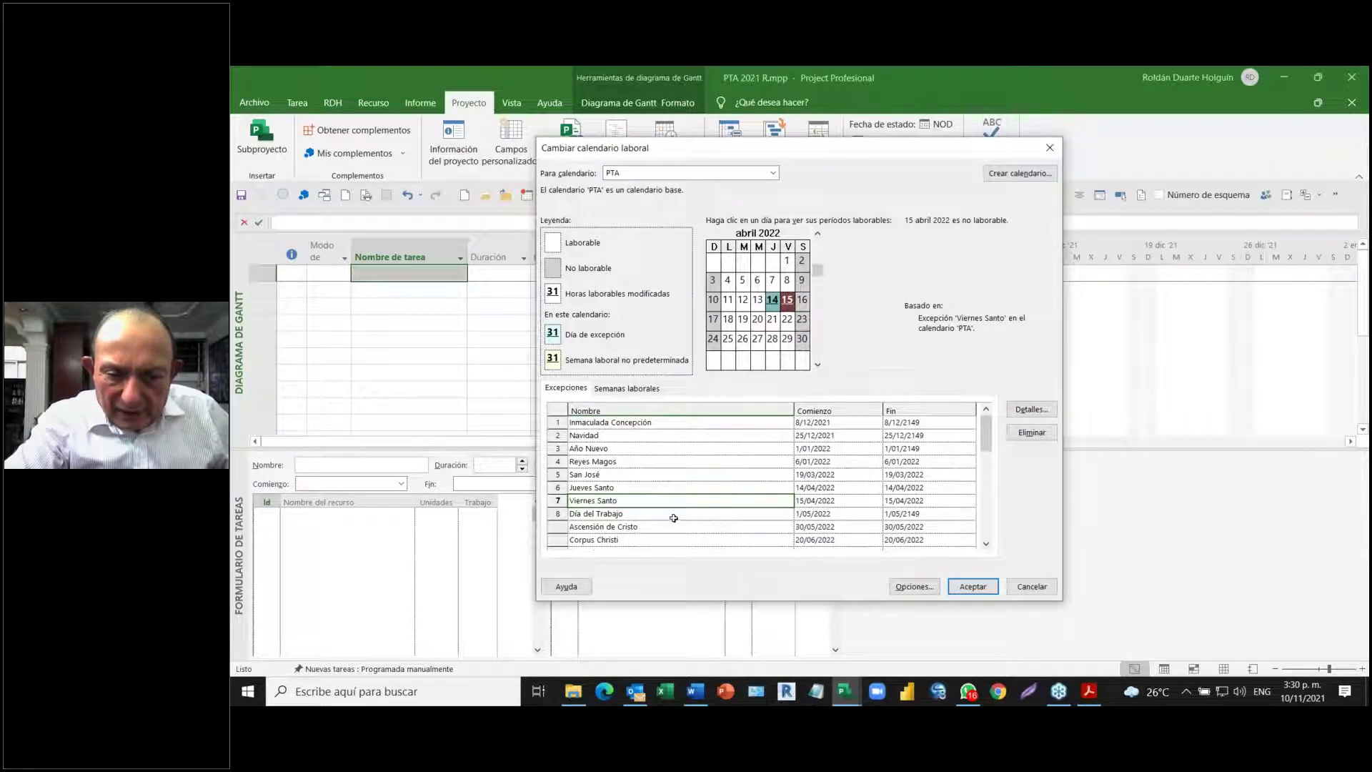
{"action": "left_click", "coordinate": [673, 516]}
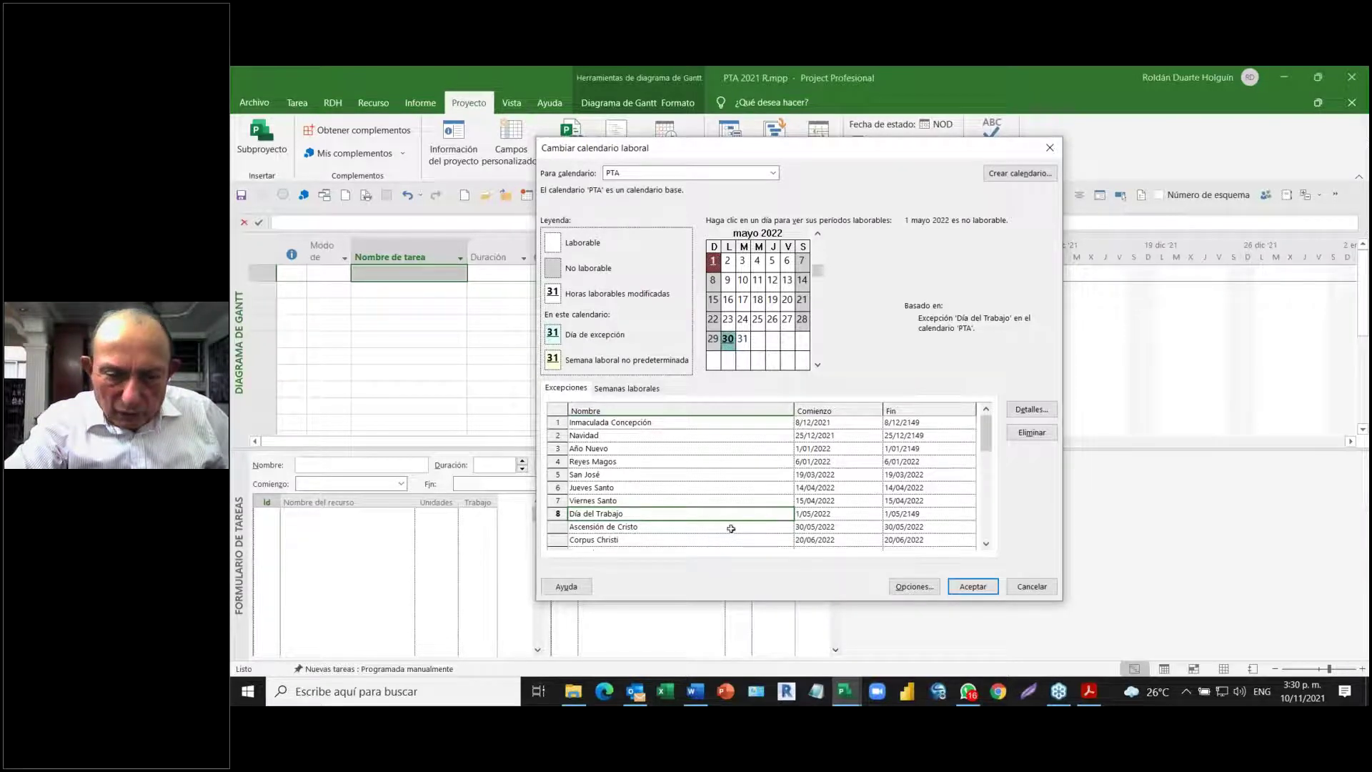
{"action": "left_click", "coordinate": [677, 526]}
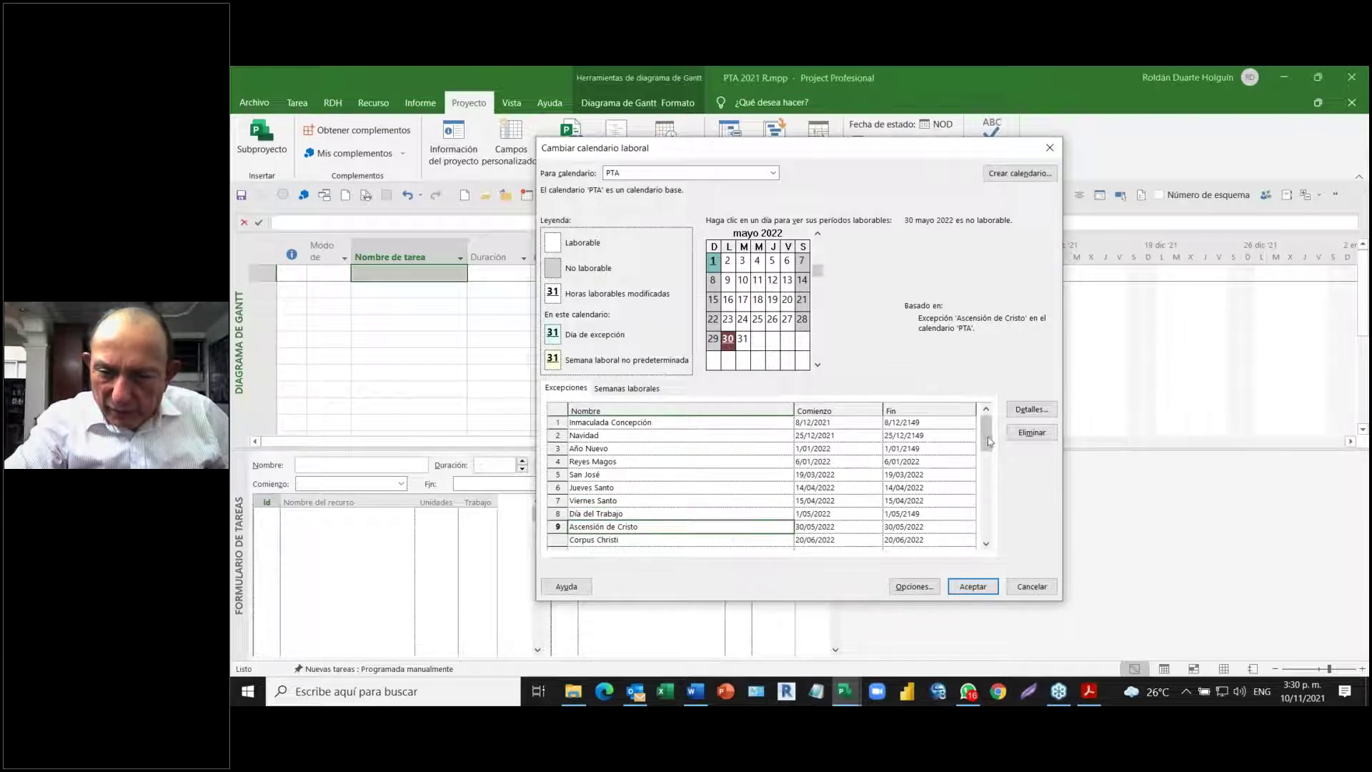
- Check the Independencia de Colombia and Batalla de Boyacá exceptions in the PTA calendar and accept the working-time settings
{"action": "mouse_move", "coordinate": [988, 441]}
{"action": "left_mouse_down"}
{"action": "mouse_move", "coordinate": [982, 474]}
{"action": "mouse_move", "coordinate": [973, 463]}
{"action": "left_mouse_up"}
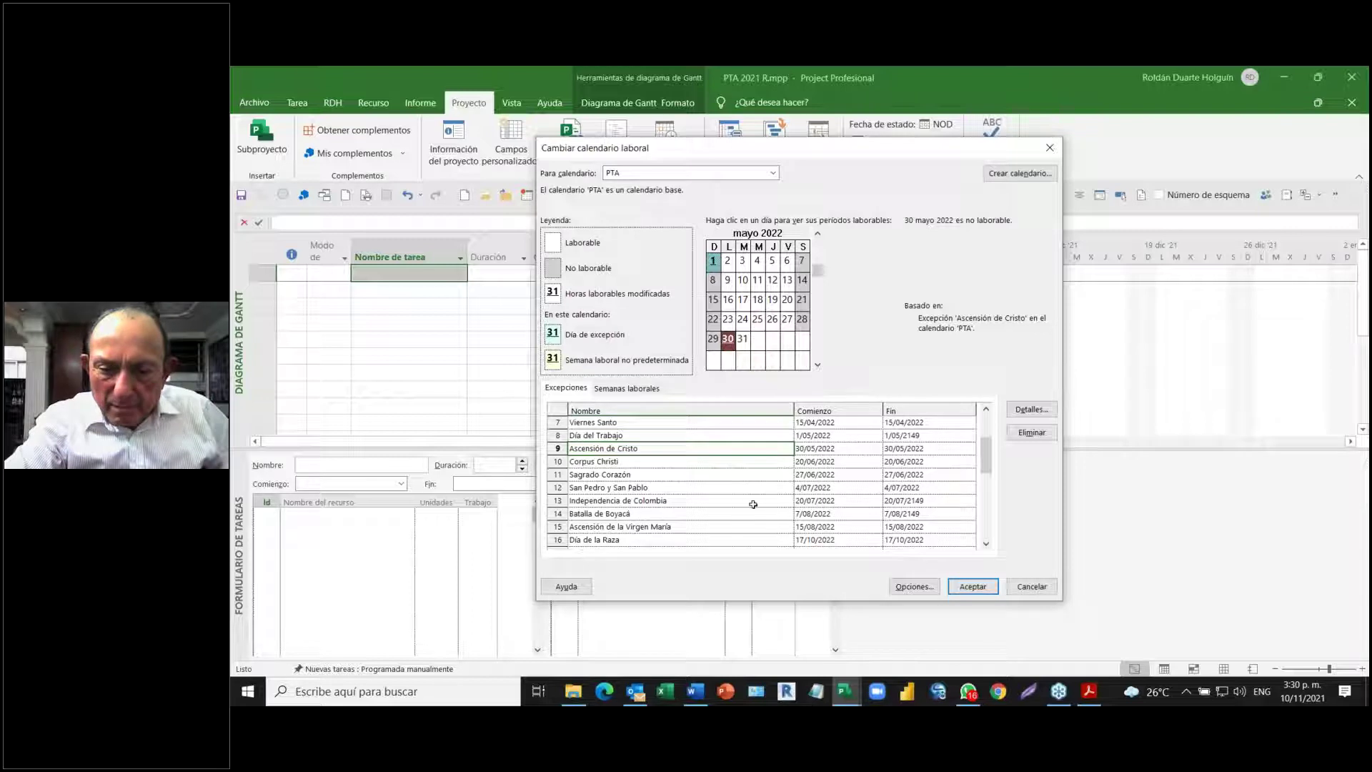
{"action": "left_click", "coordinate": [660, 501]}
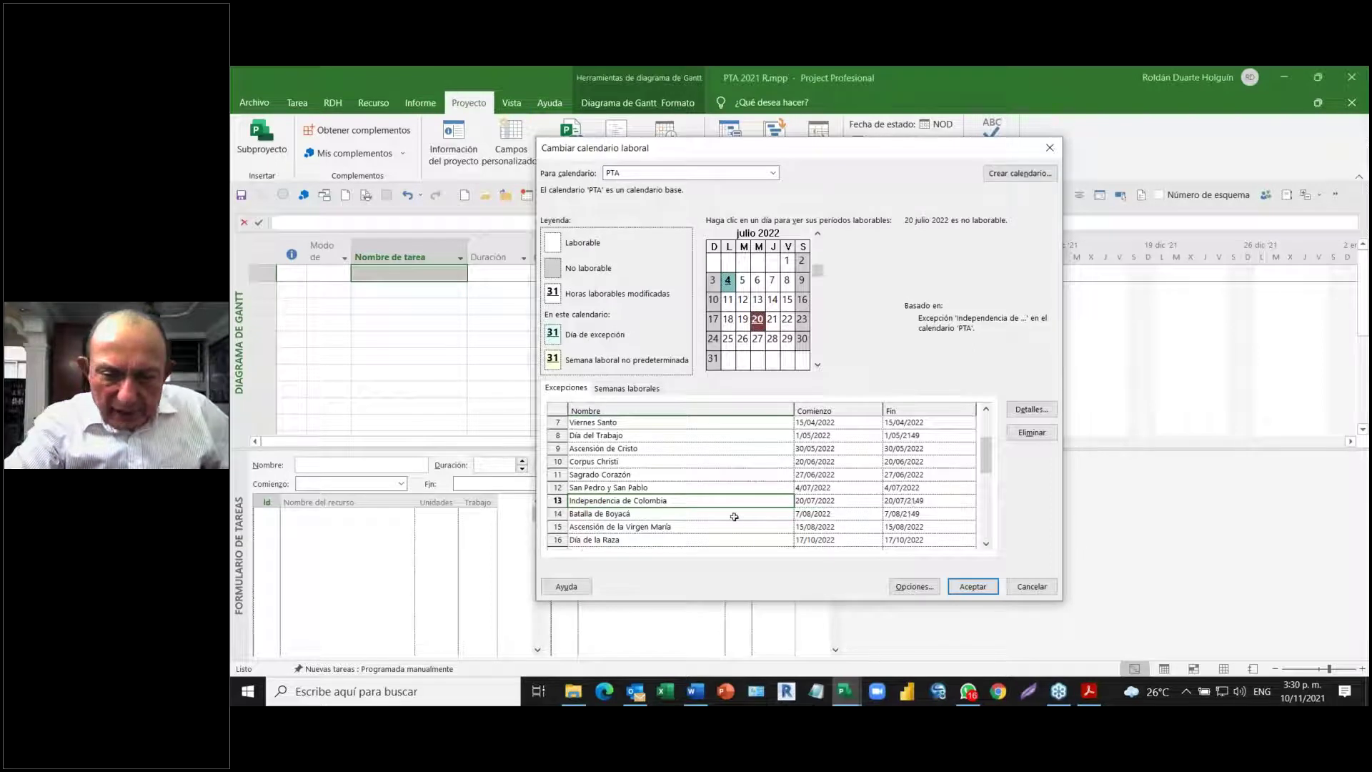
{"action": "left_click", "coordinate": [666, 516]}
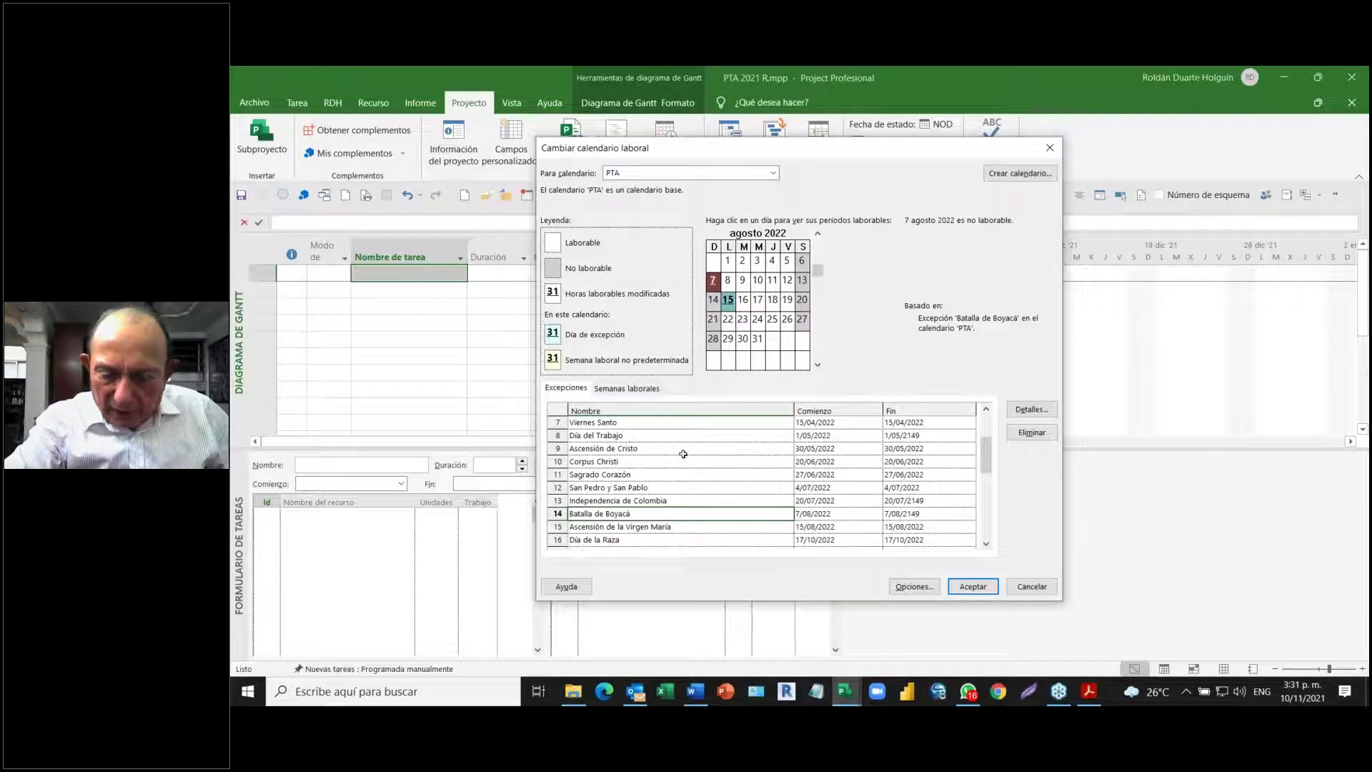
{"action": "left_click", "coordinate": [970, 588]}
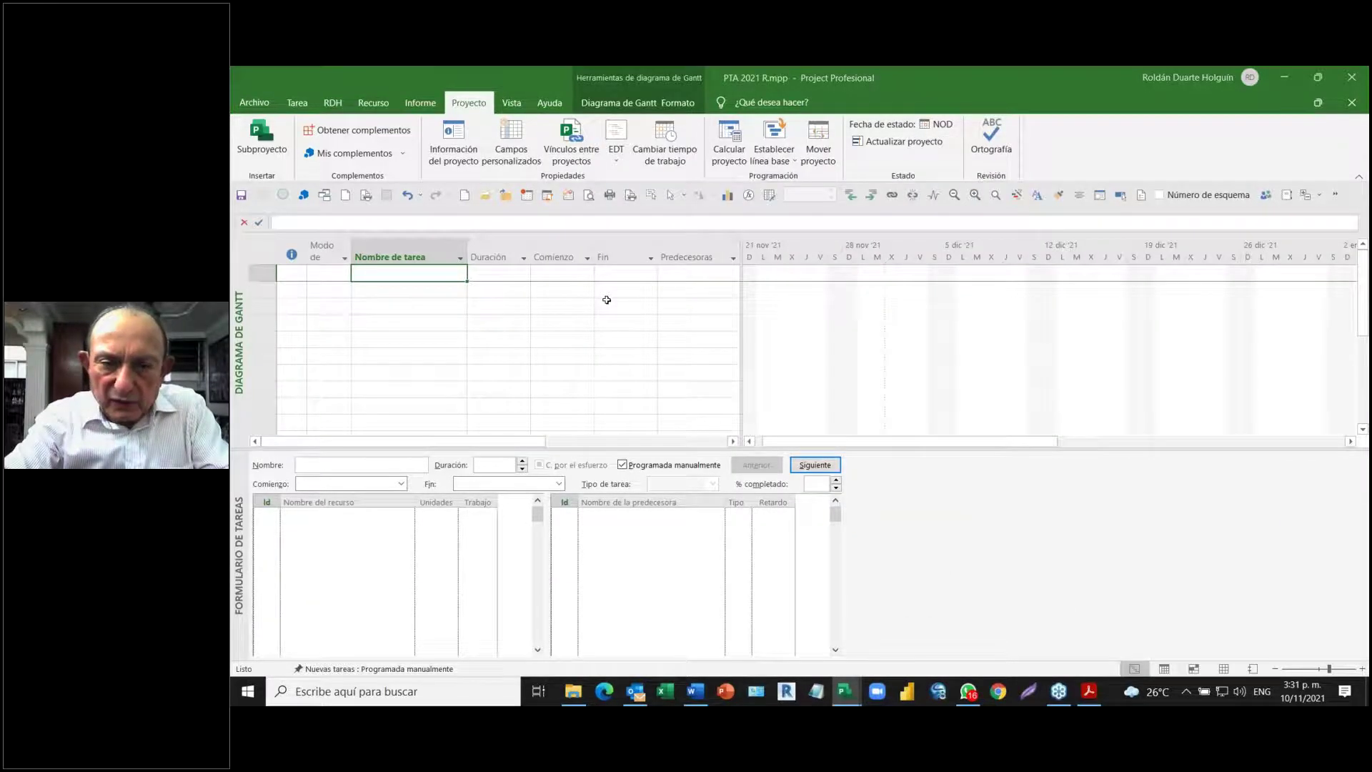
- Switch to the PDF manual in Acrobat Reader and read on to the section Otros Parámetros de Programación de Project
{"action": "key", "text": "alt+Tab"}
{"action": "key", "text": "Tab"}
{"action": "key", "text": "Tab"}
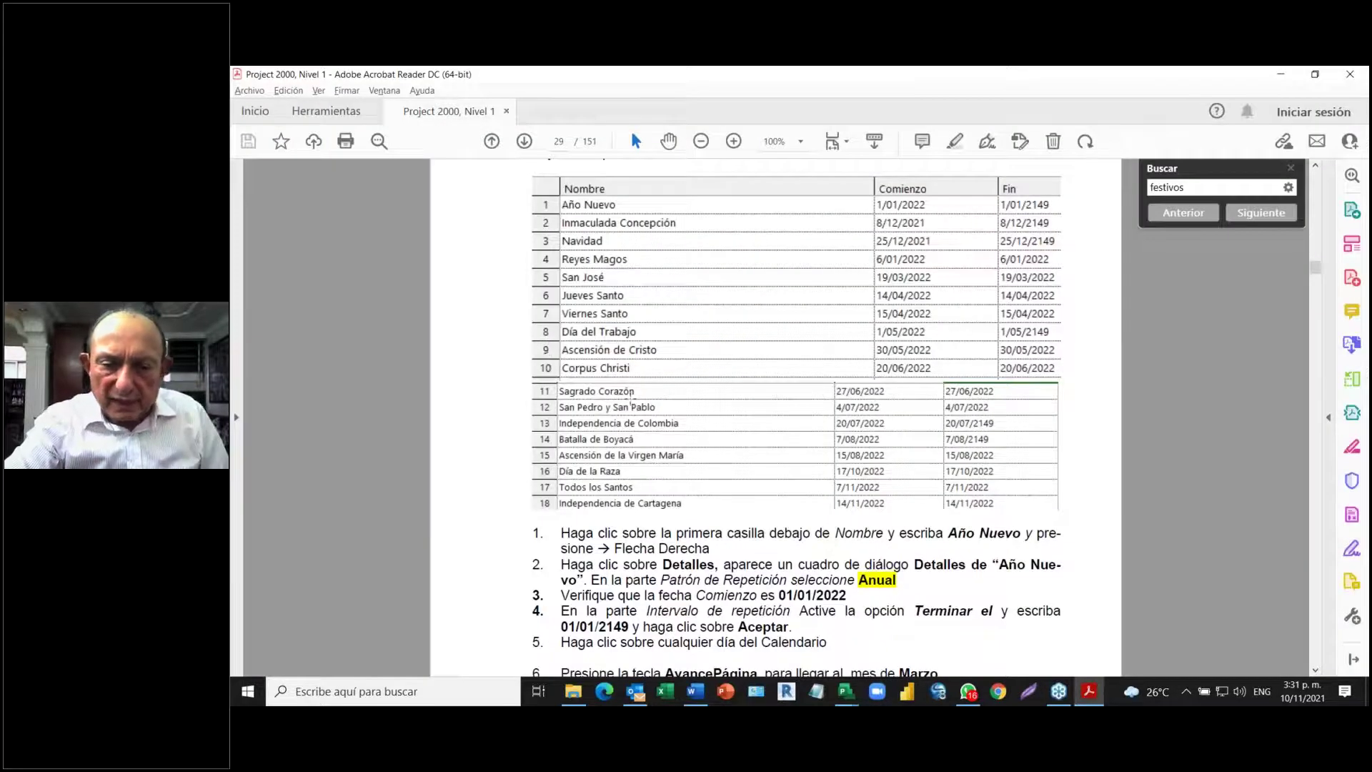
{"action": "scroll", "coordinate": [631, 402], "scroll_direction": "down", "scroll_amount": 3}
{"action": "scroll", "coordinate": [630, 396], "scroll_direction": "down", "scroll_amount": 5}
{"action": "scroll", "coordinate": [620, 390], "scroll_direction": "down", "scroll_amount": 5}
{"action": "scroll", "coordinate": [612, 386], "scroll_direction": "down", "scroll_amount": 5}
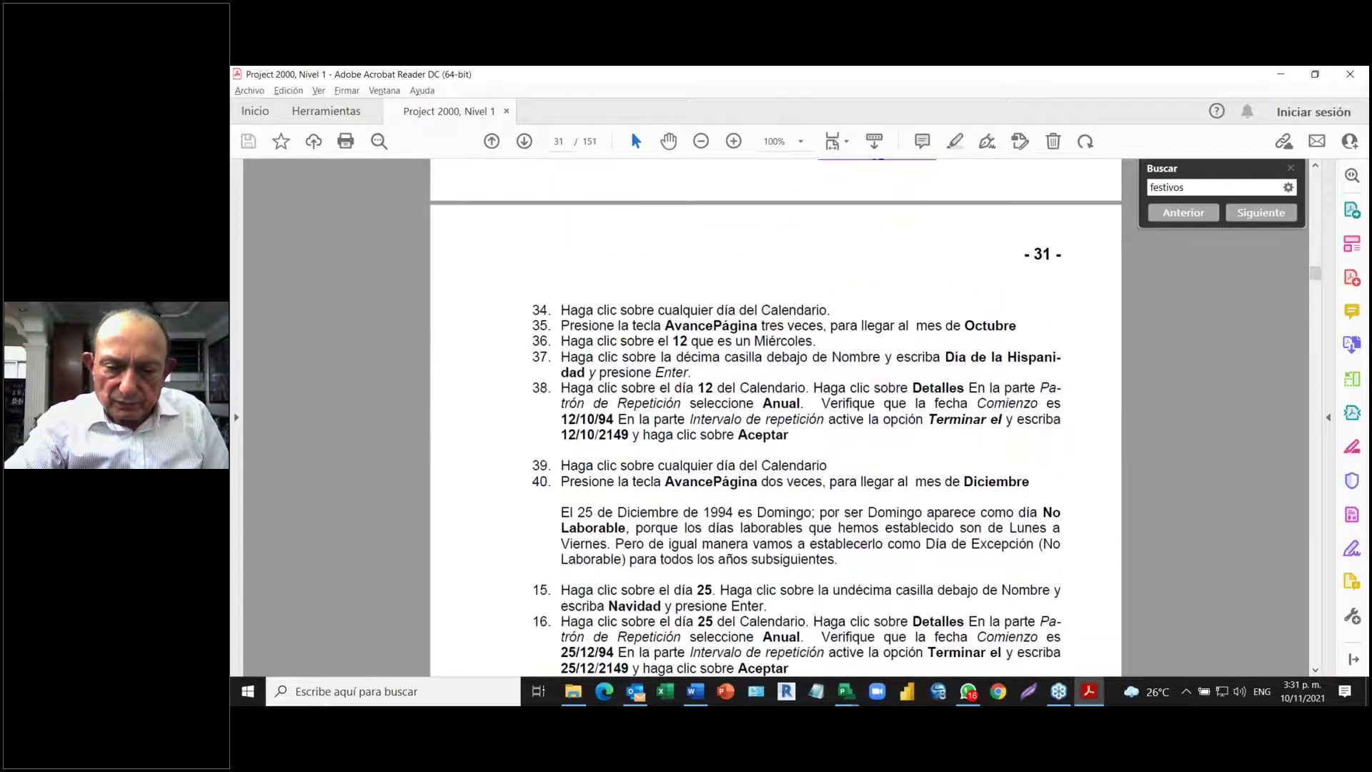
{"action": "scroll", "coordinate": [606, 386], "scroll_direction": "down", "scroll_amount": 5}
{"action": "scroll", "coordinate": [606, 386], "scroll_direction": "down", "scroll_amount": 4}
{"action": "scroll", "coordinate": [840, 361], "scroll_direction": "down", "scroll_amount": 2}
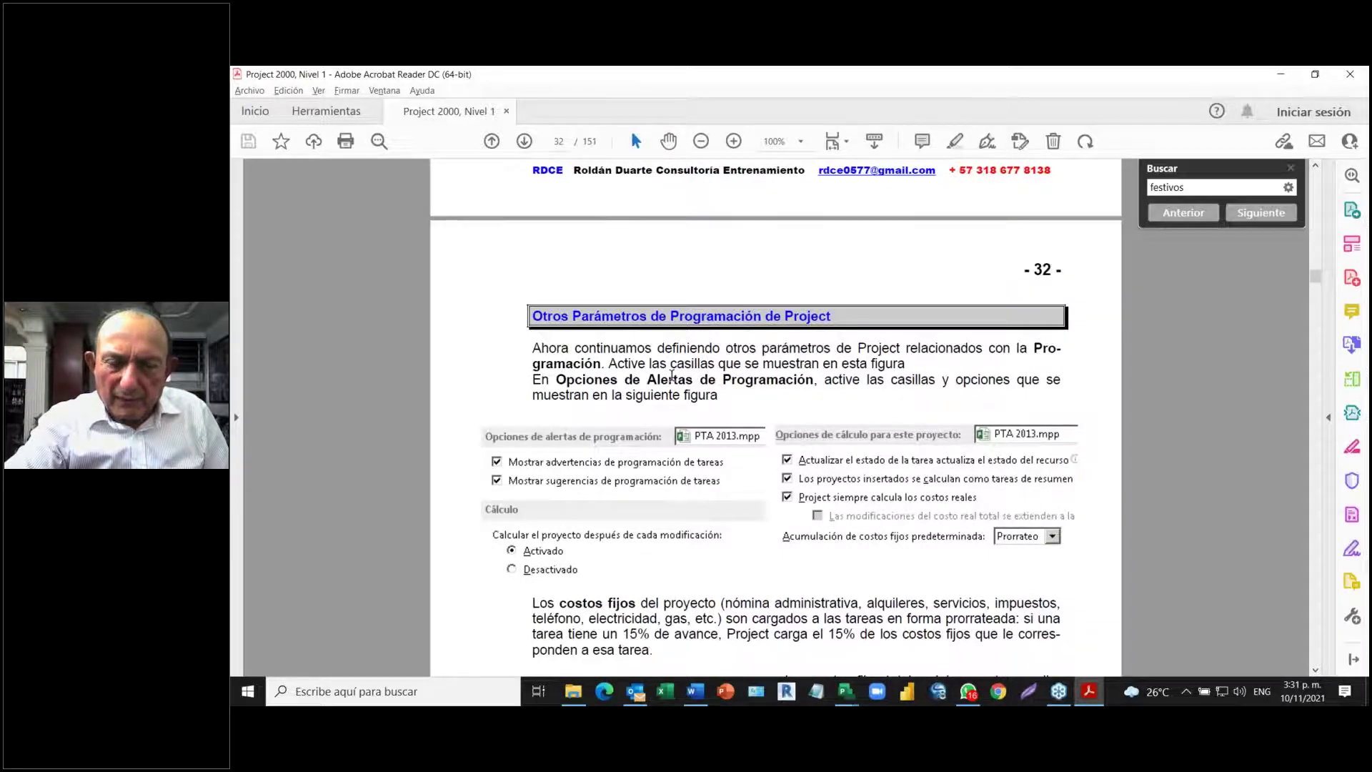
{"action": "scroll", "coordinate": [631, 312], "scroll_direction": "down", "scroll_amount": 1}
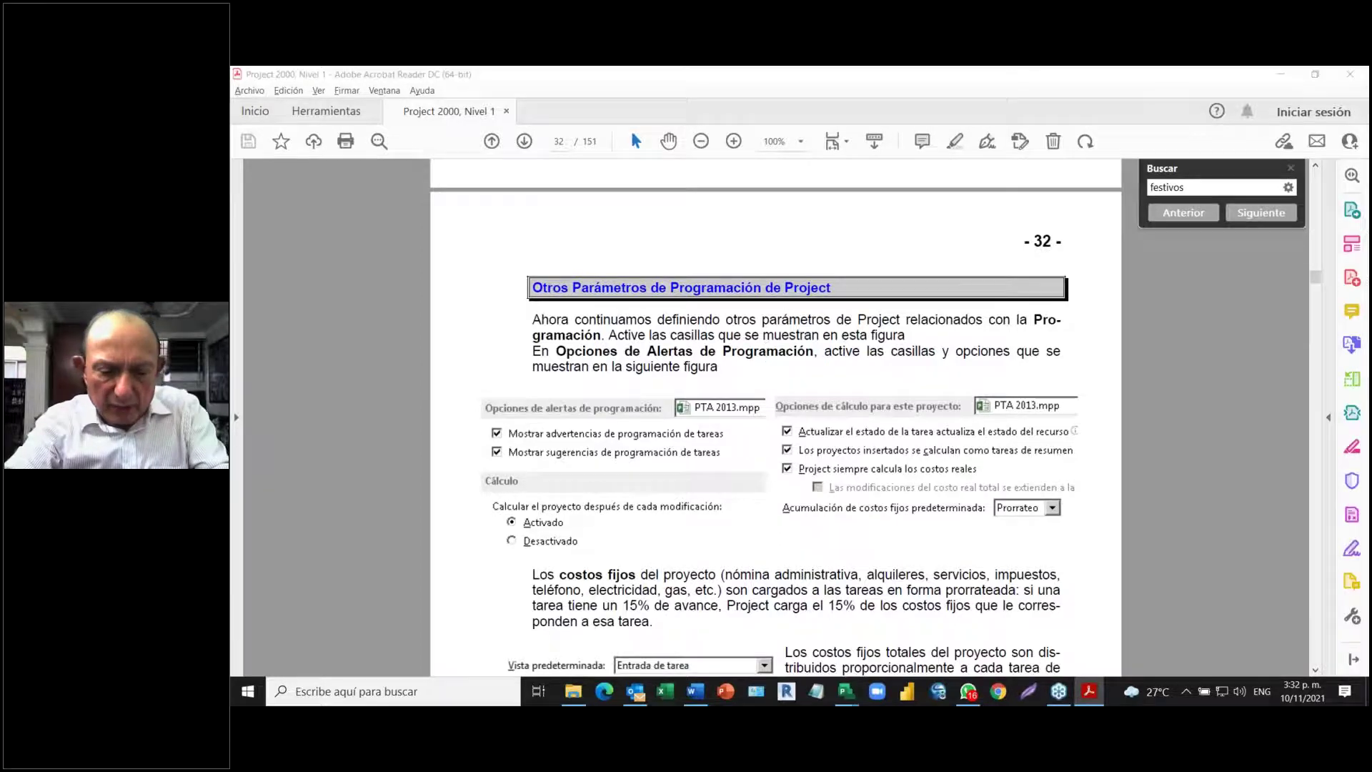
- Return to Project, choose the PTA calendar in the working-time settings and open the scheduling options from there
{"action": "key", "text": "alt+Tab"}
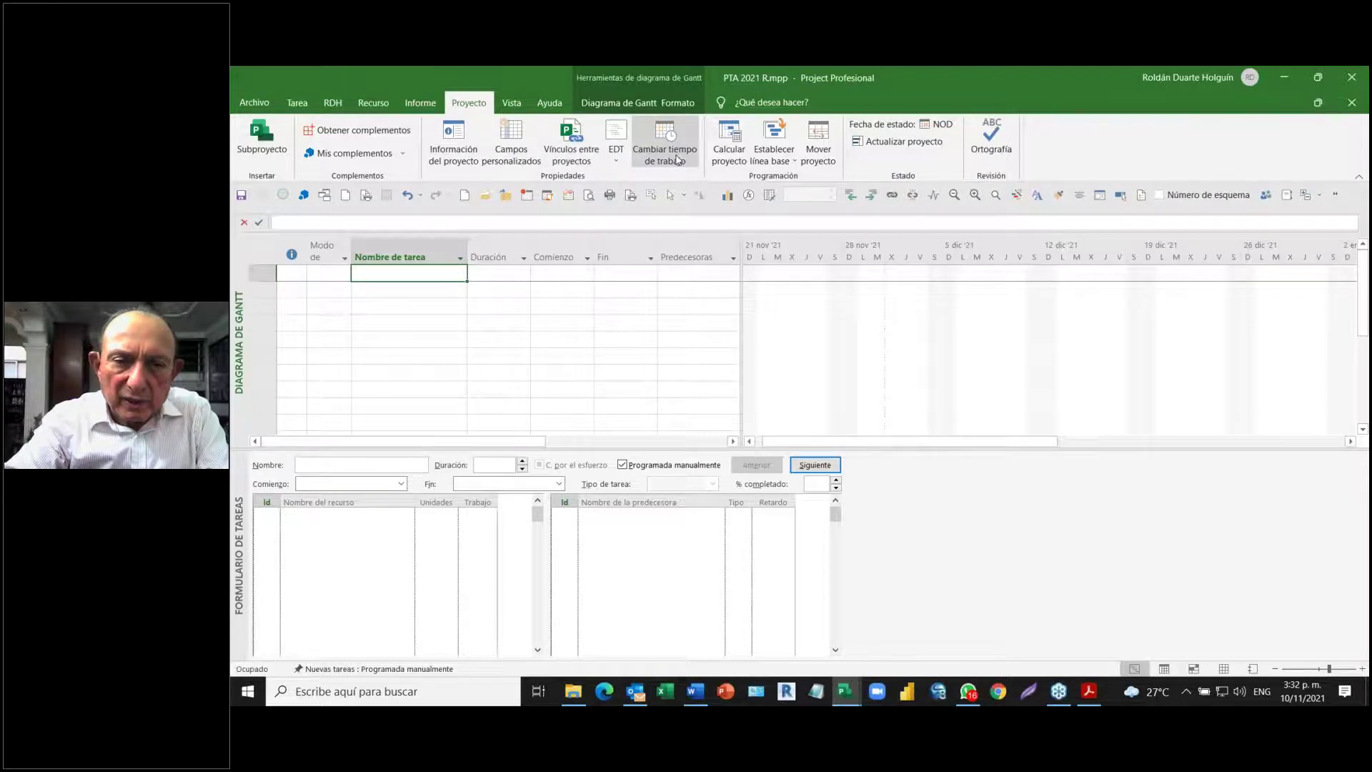
{"action": "left_click", "coordinate": [678, 160]}
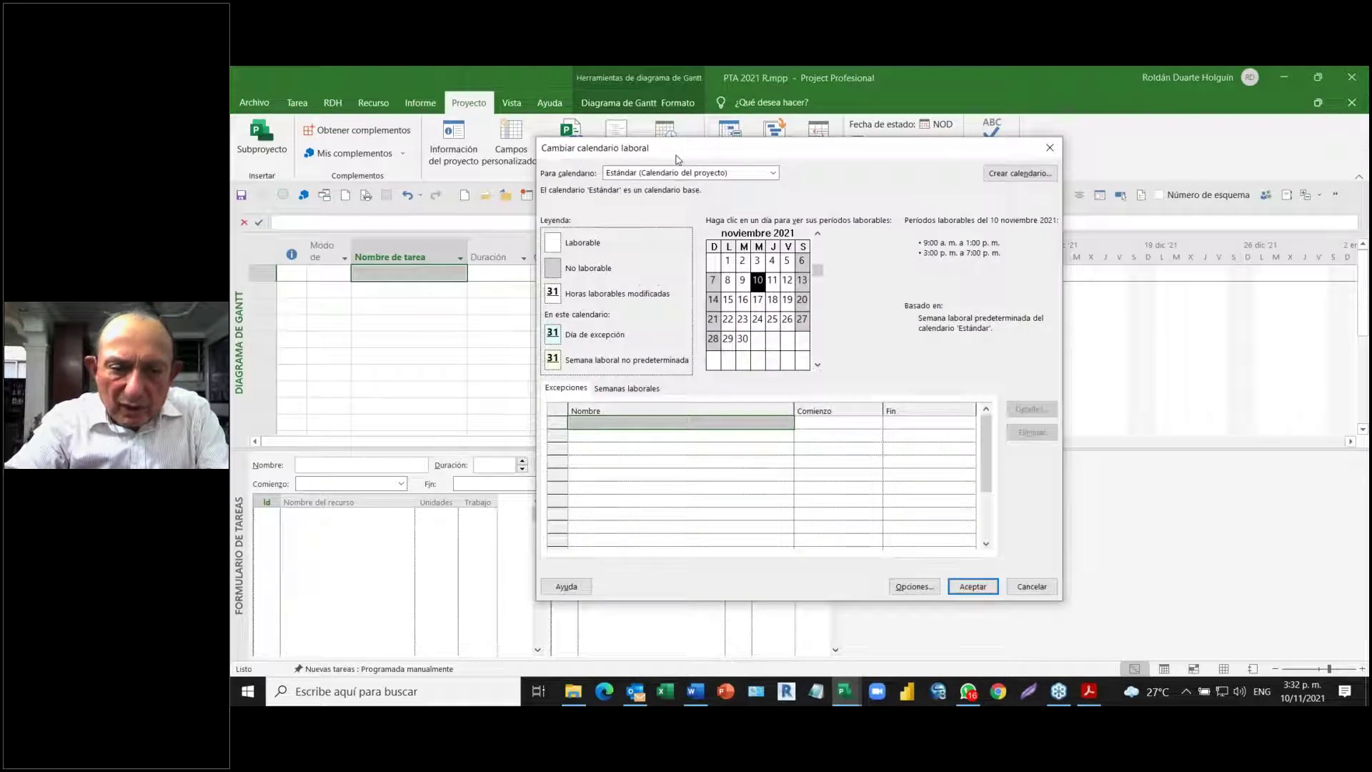
{"action": "left_click", "coordinate": [772, 173]}
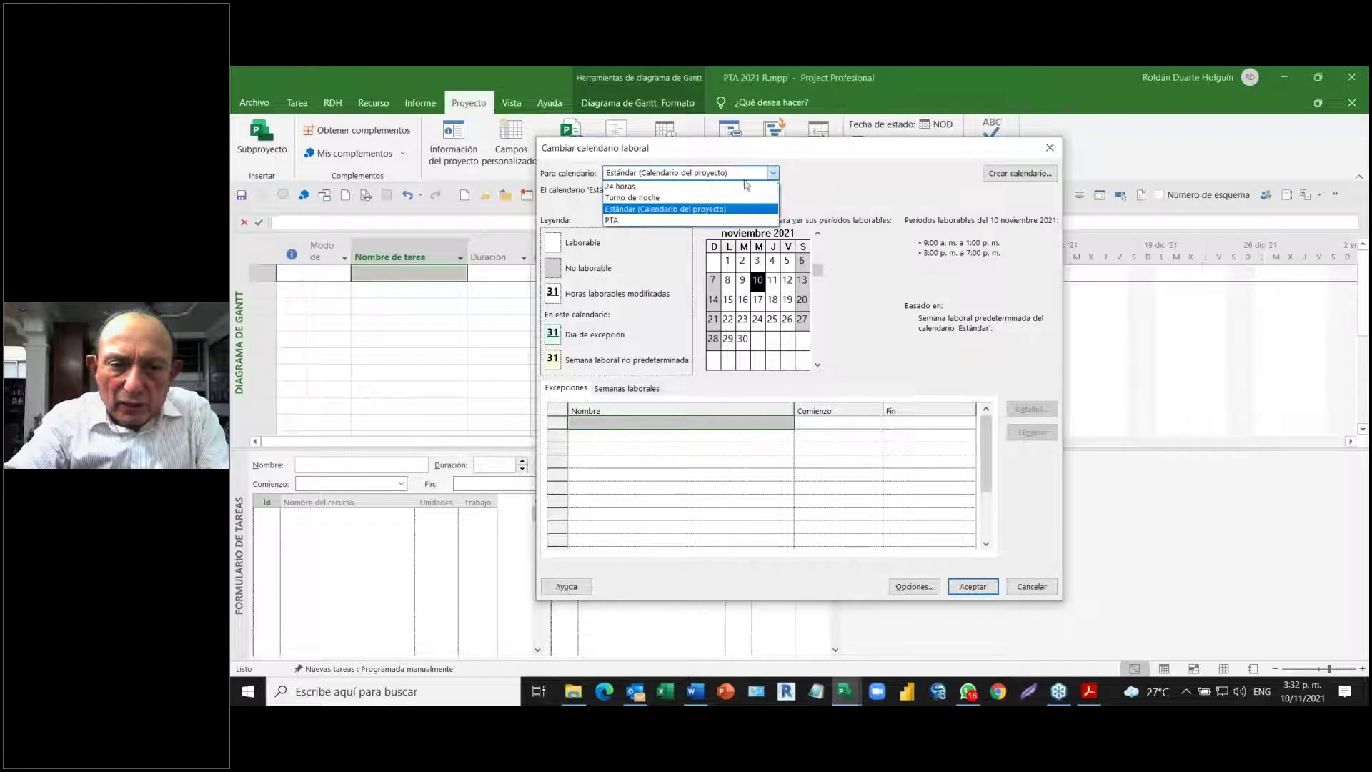
{"action": "left_click", "coordinate": [683, 220]}
{"action": "left_click", "coordinate": [681, 223]}
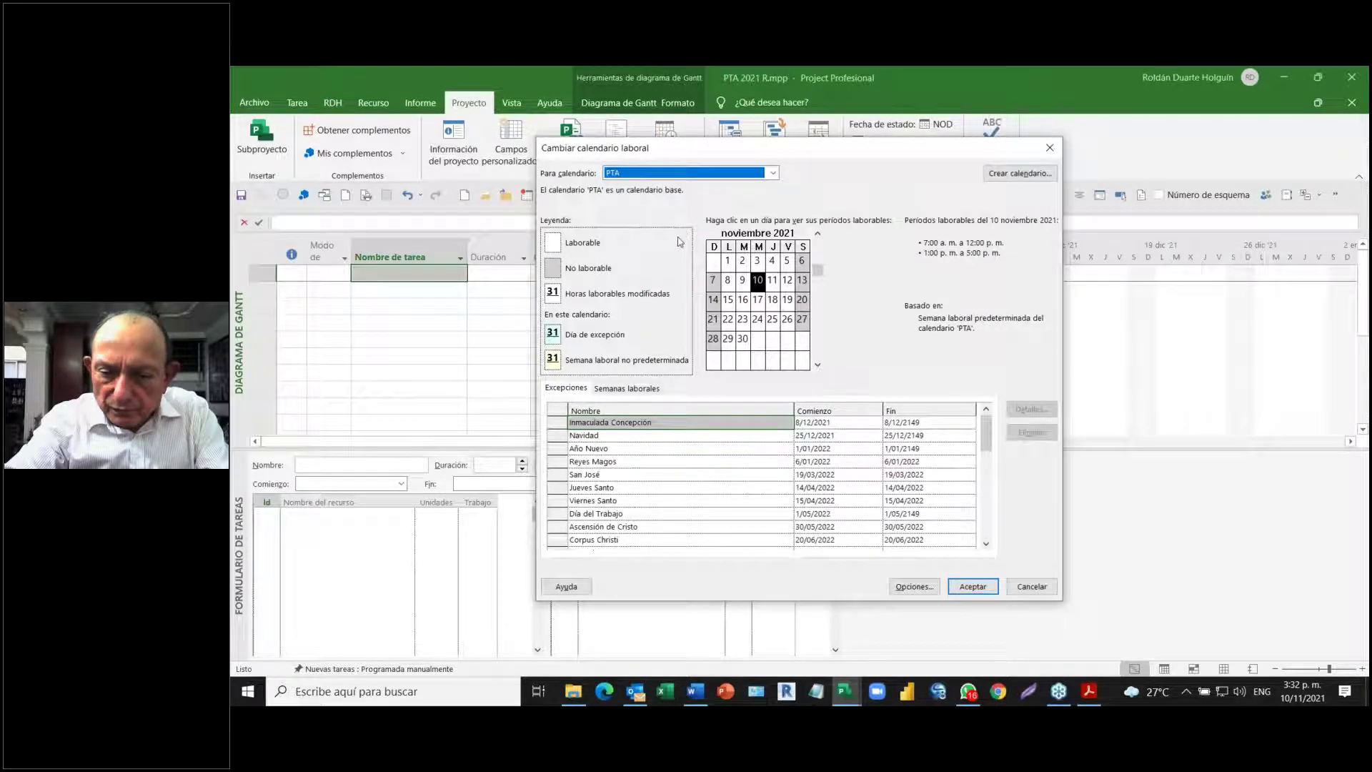
{"action": "left_click", "coordinate": [905, 587]}
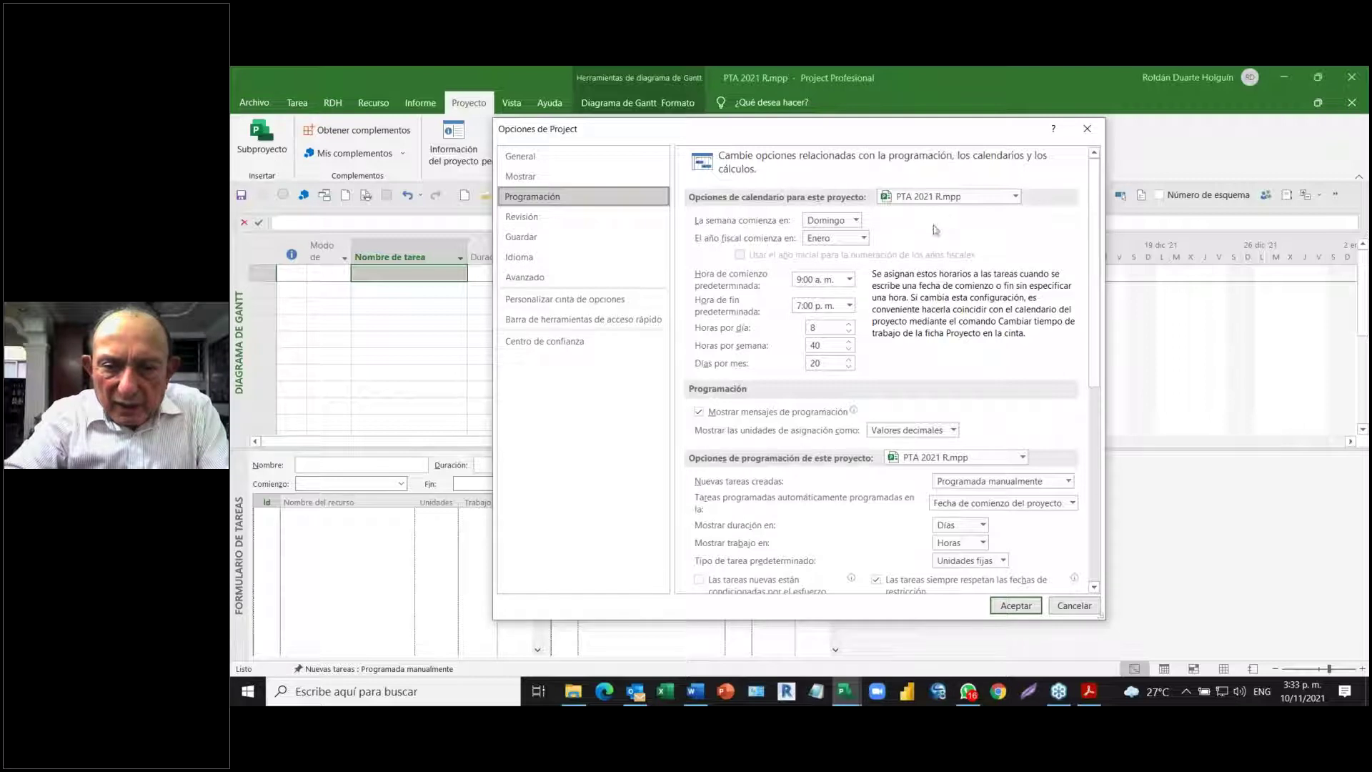
- Set the project's default start time to 7:00 a.m. and default end time to 5:00 p.m
{"action": "left_click", "coordinate": [802, 281]}
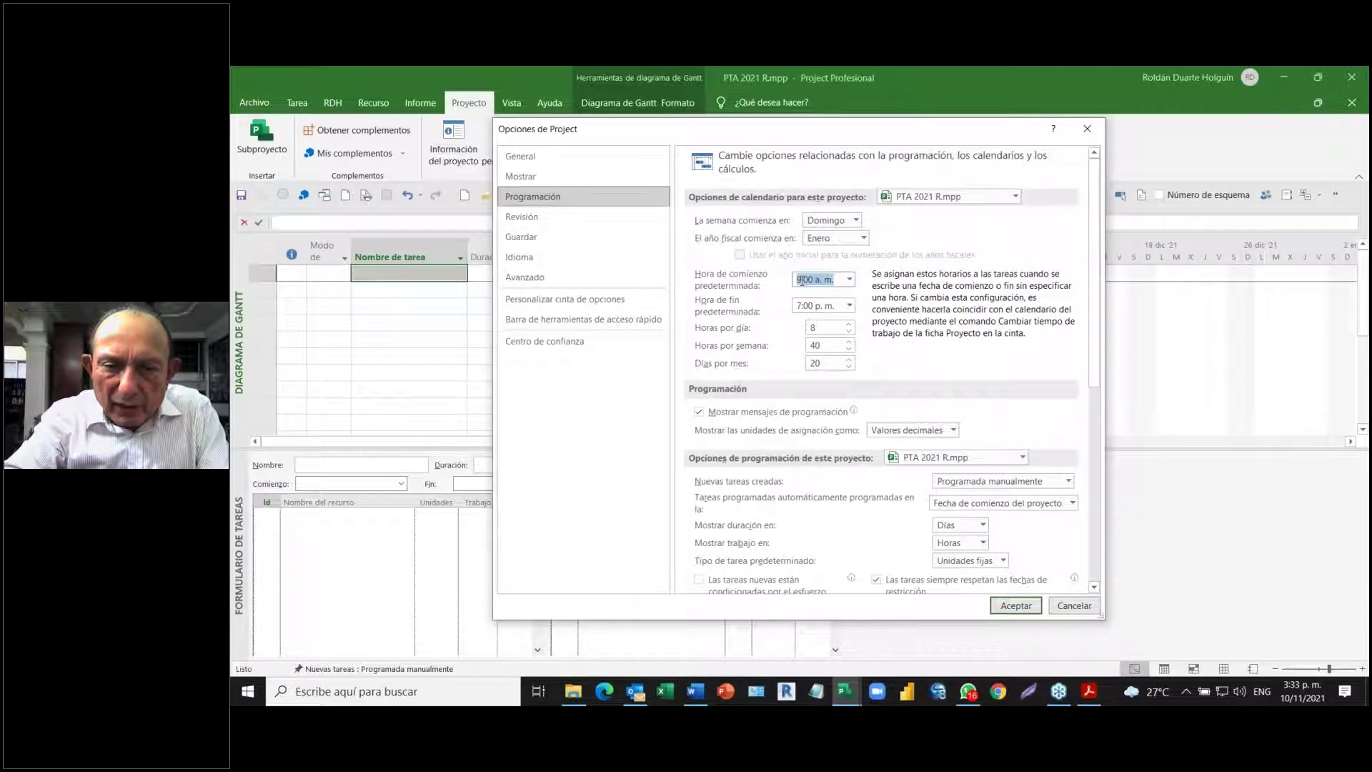
{"action": "left_click", "coordinate": [790, 281]}
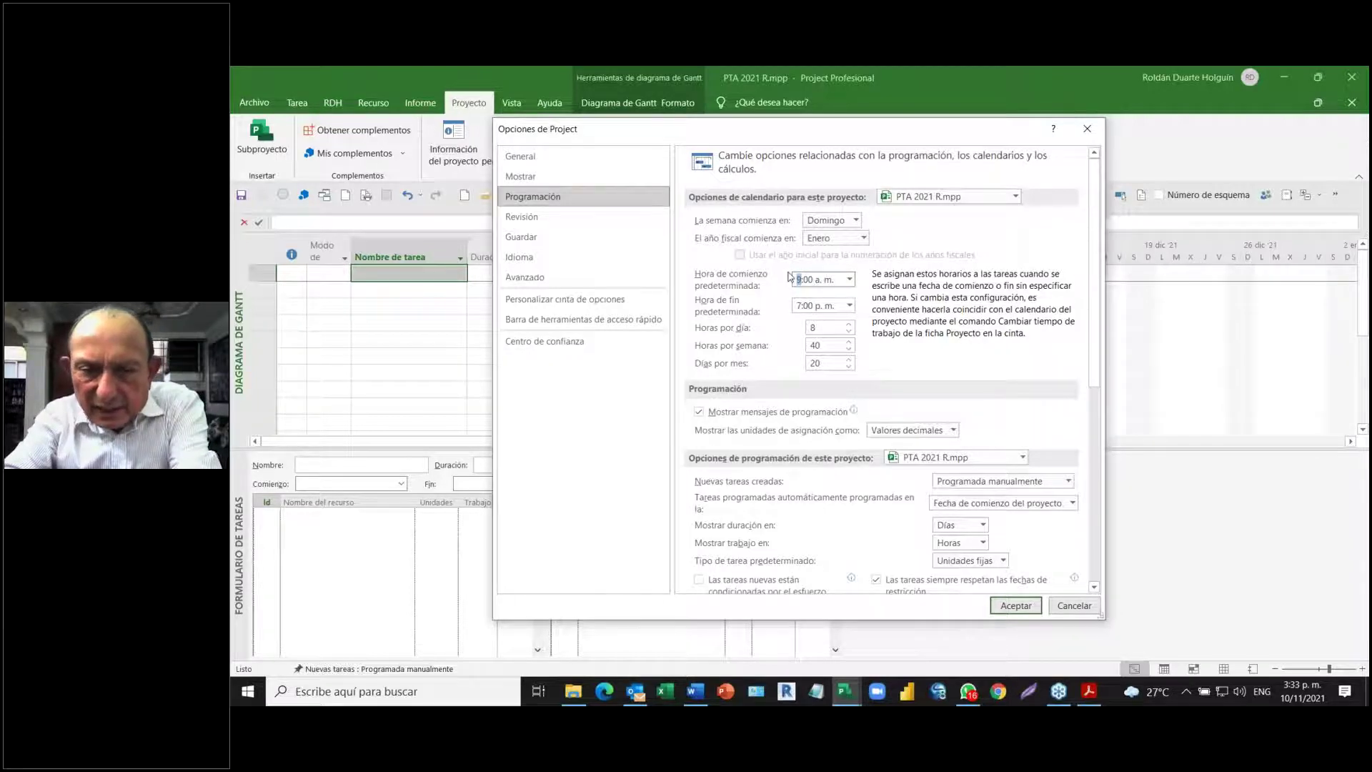
{"action": "key", "text": "Delete"}
{"action": "type", "text": "7"}
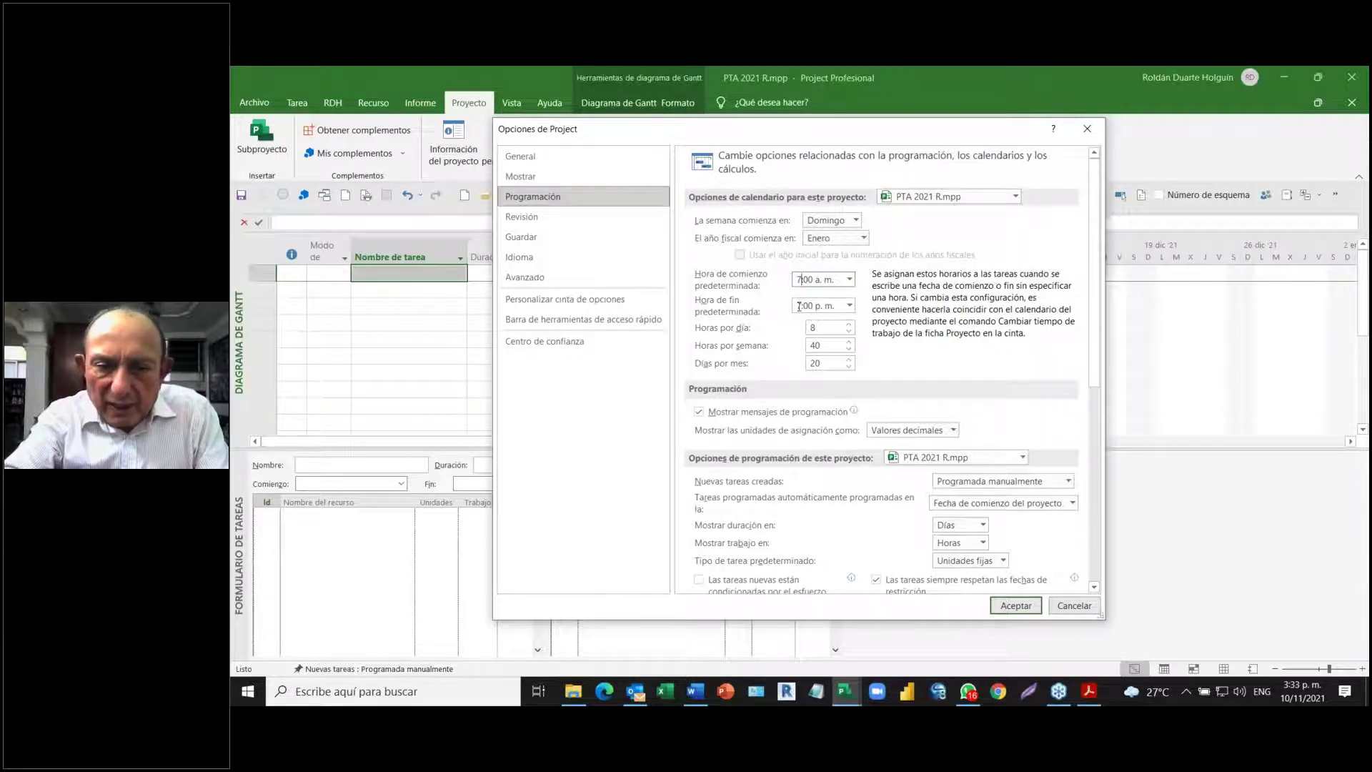
{"action": "left_click", "coordinate": [801, 305]}
{"action": "left_click", "coordinate": [801, 305]}
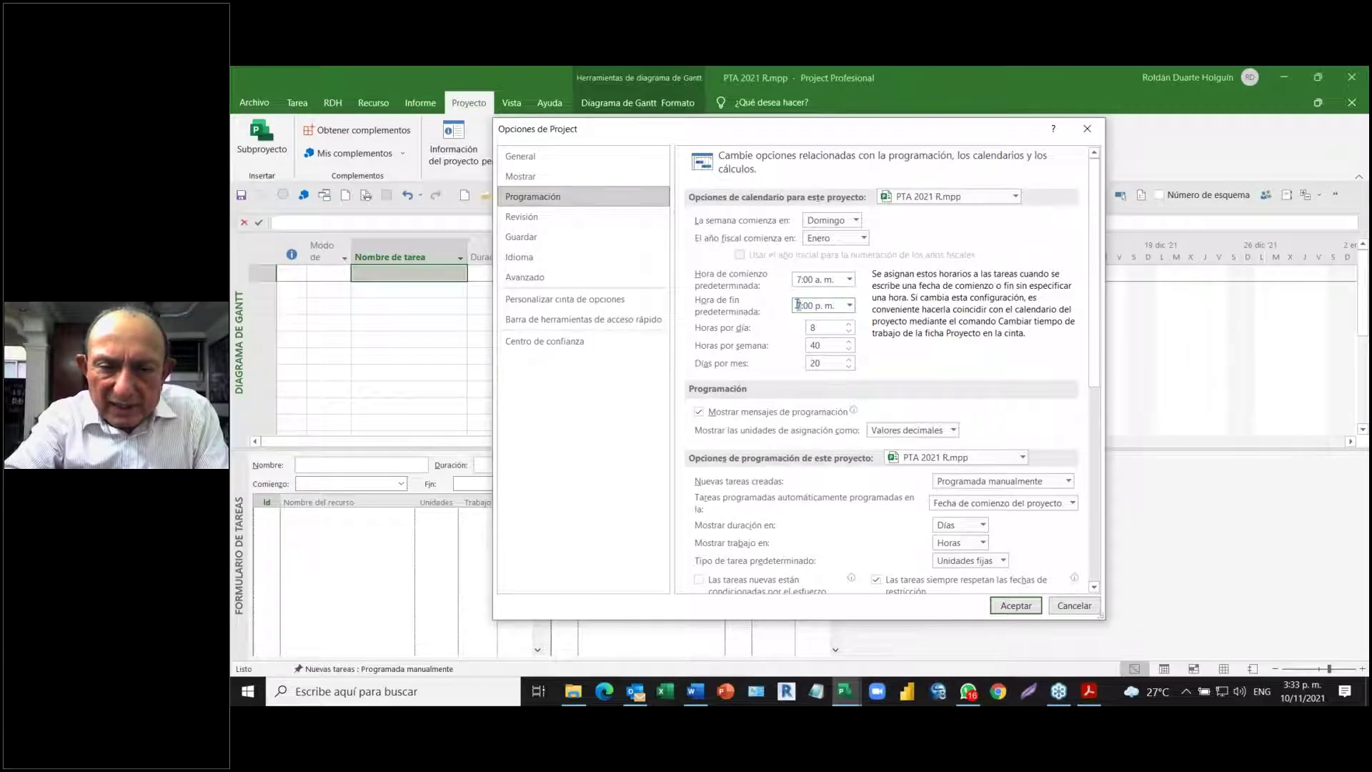
{"action": "key", "text": "BackSpace"}
{"action": "type", "text": "5"}
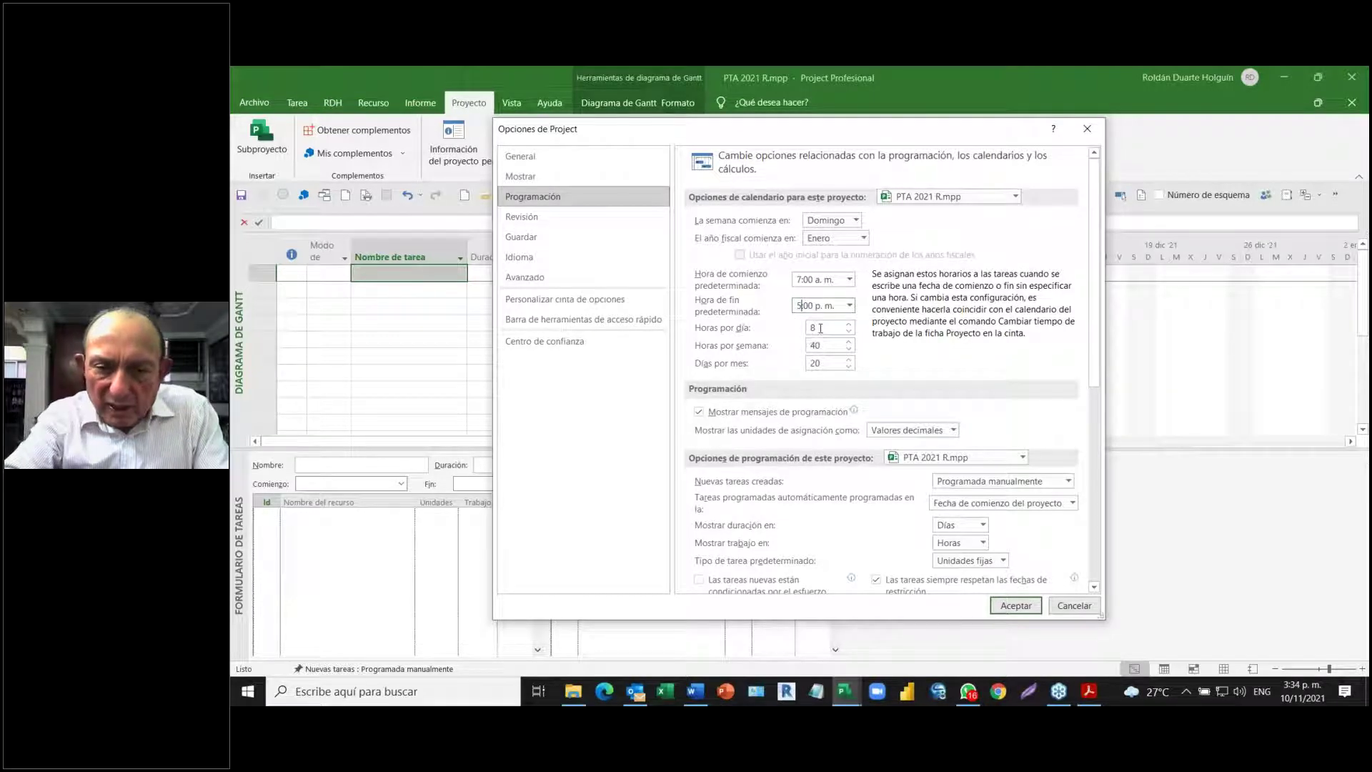
- Set the hours per day to 9 in the calendar options for PTA 2021 R.mpp
{"action": "left_click", "coordinate": [820, 328]}
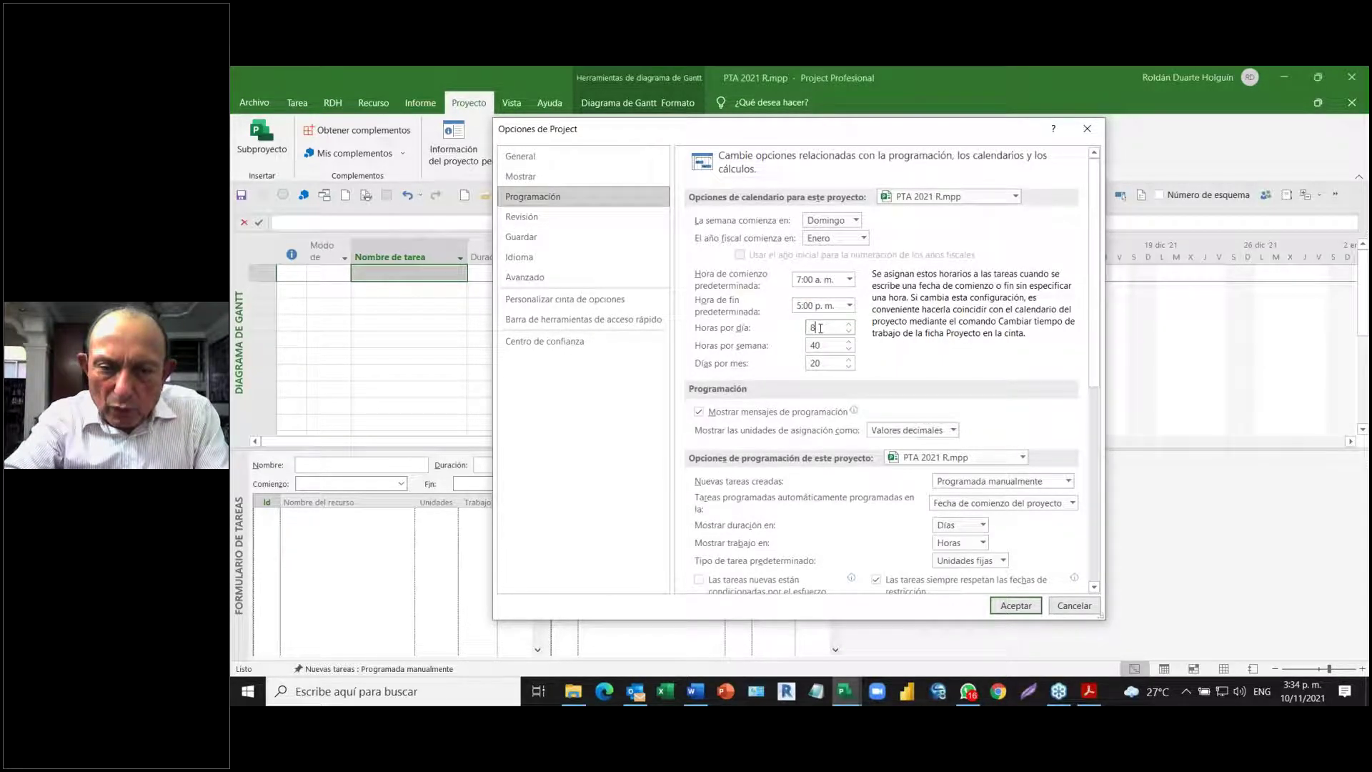
{"action": "double_click", "coordinate": [811, 327]}
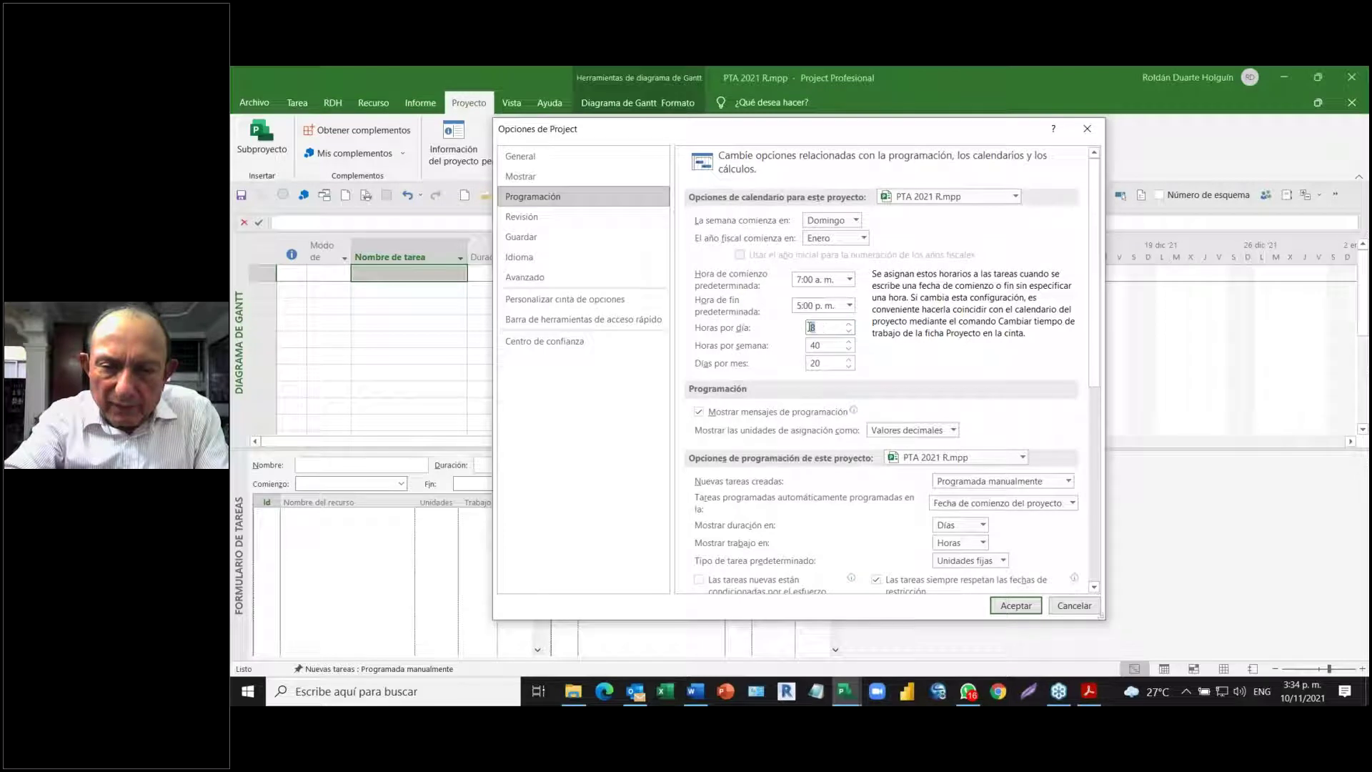
{"action": "type", "text": "9"}
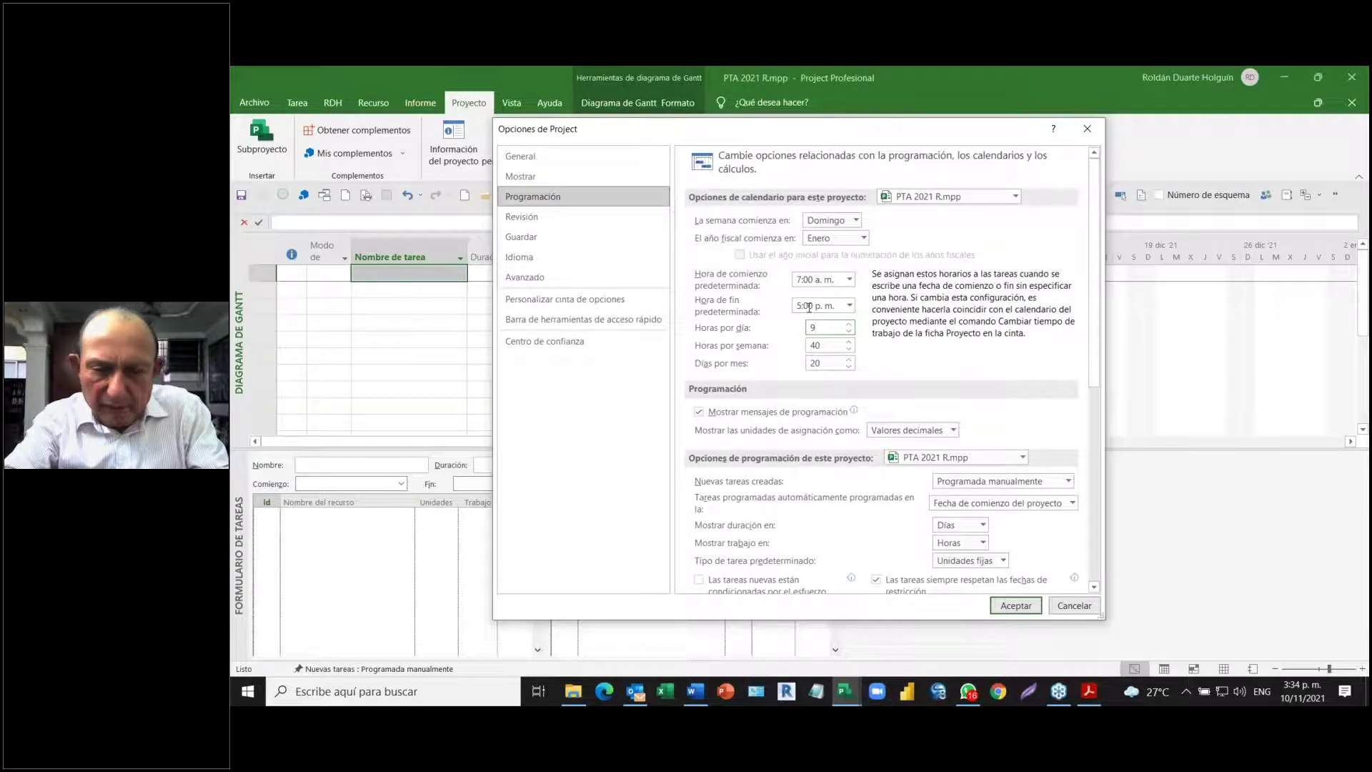
- Switch to the PDF manual and examine the scheduling alert, calculation and task scheduling options shown on page 32
{"action": "key", "text": "alt+Tab"}
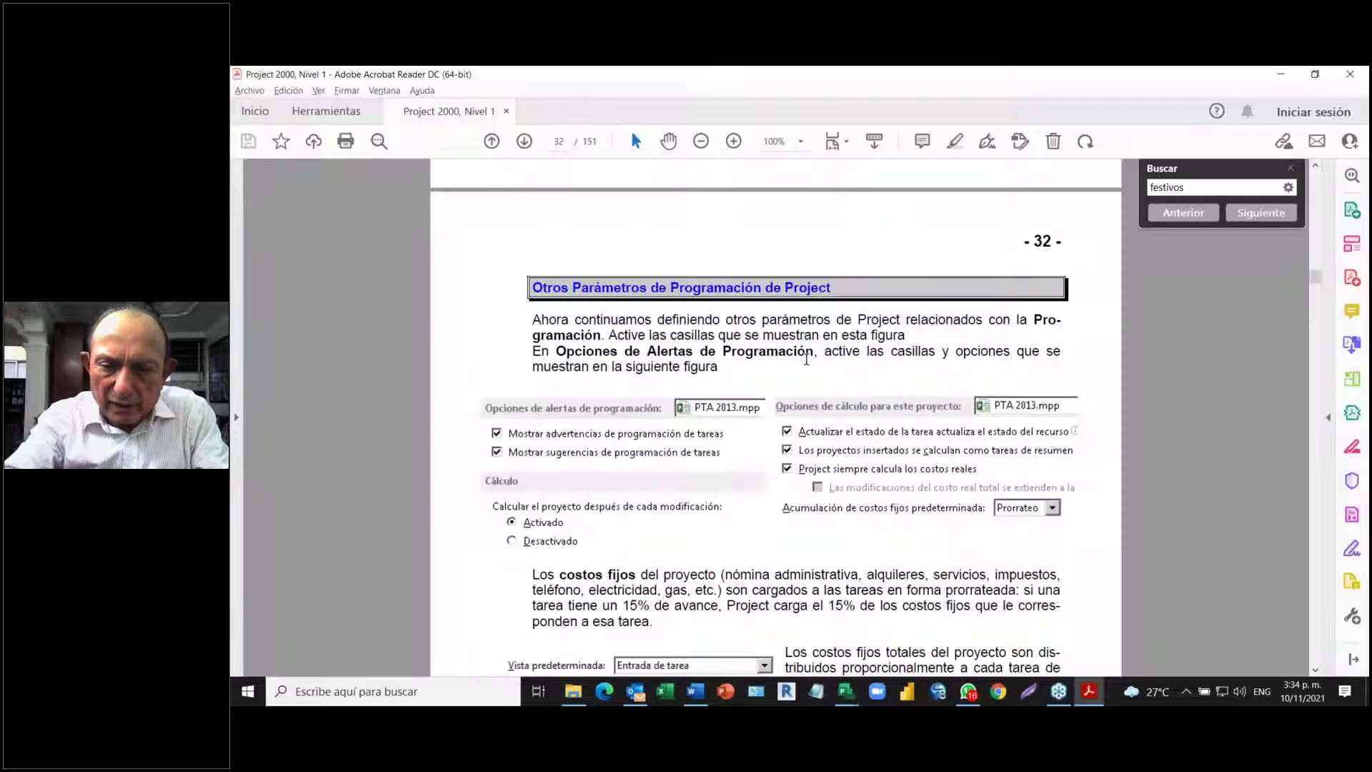
{"action": "scroll", "coordinate": [722, 441], "scroll_direction": "down", "scroll_amount": 1}
{"action": "scroll", "coordinate": [722, 441], "scroll_direction": "down", "scroll_amount": 8}
{"action": "scroll", "coordinate": [722, 440], "scroll_direction": "down", "scroll_amount": 4}
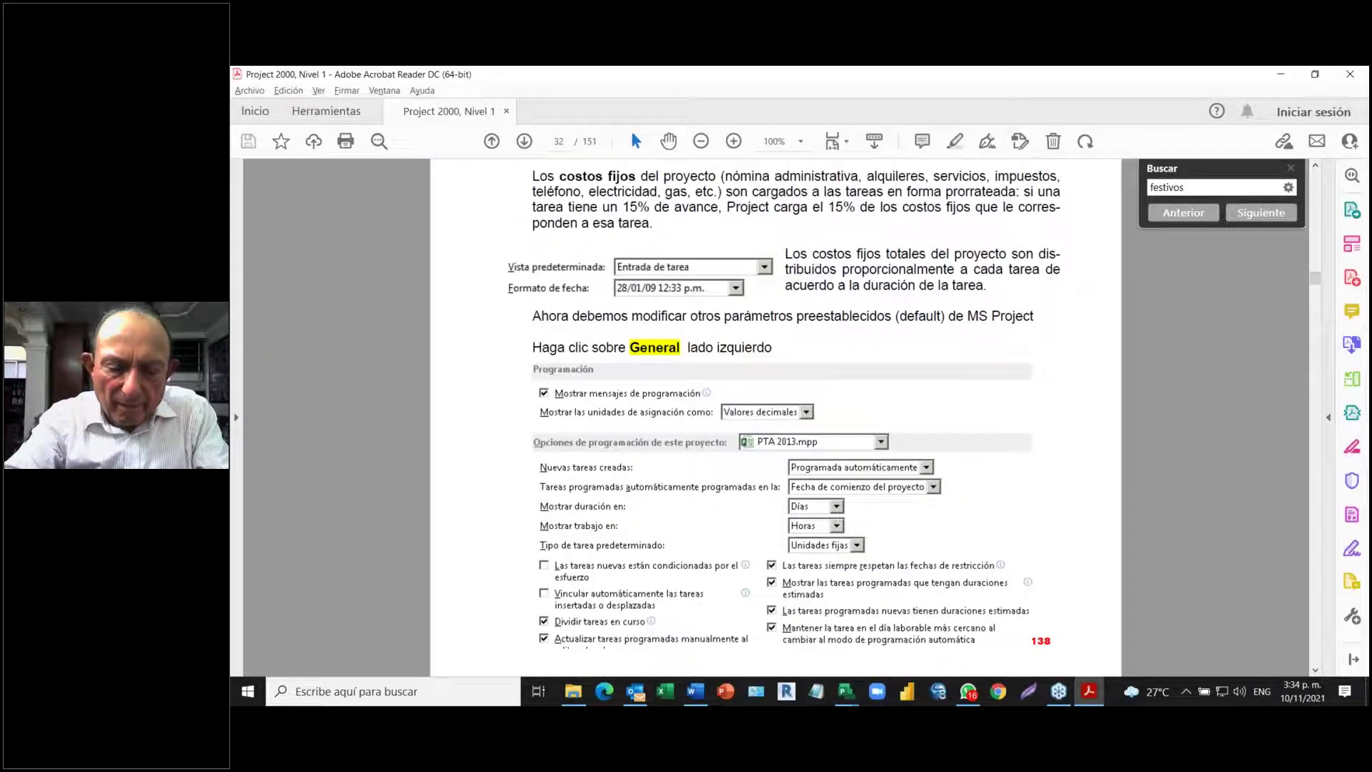
{"action": "scroll", "coordinate": [721, 441], "scroll_direction": "down", "scroll_amount": 3}
{"action": "scroll", "coordinate": [722, 440], "scroll_direction": "up", "scroll_amount": 5}
{"action": "scroll", "coordinate": [725, 440], "scroll_direction": "up", "scroll_amount": 5}
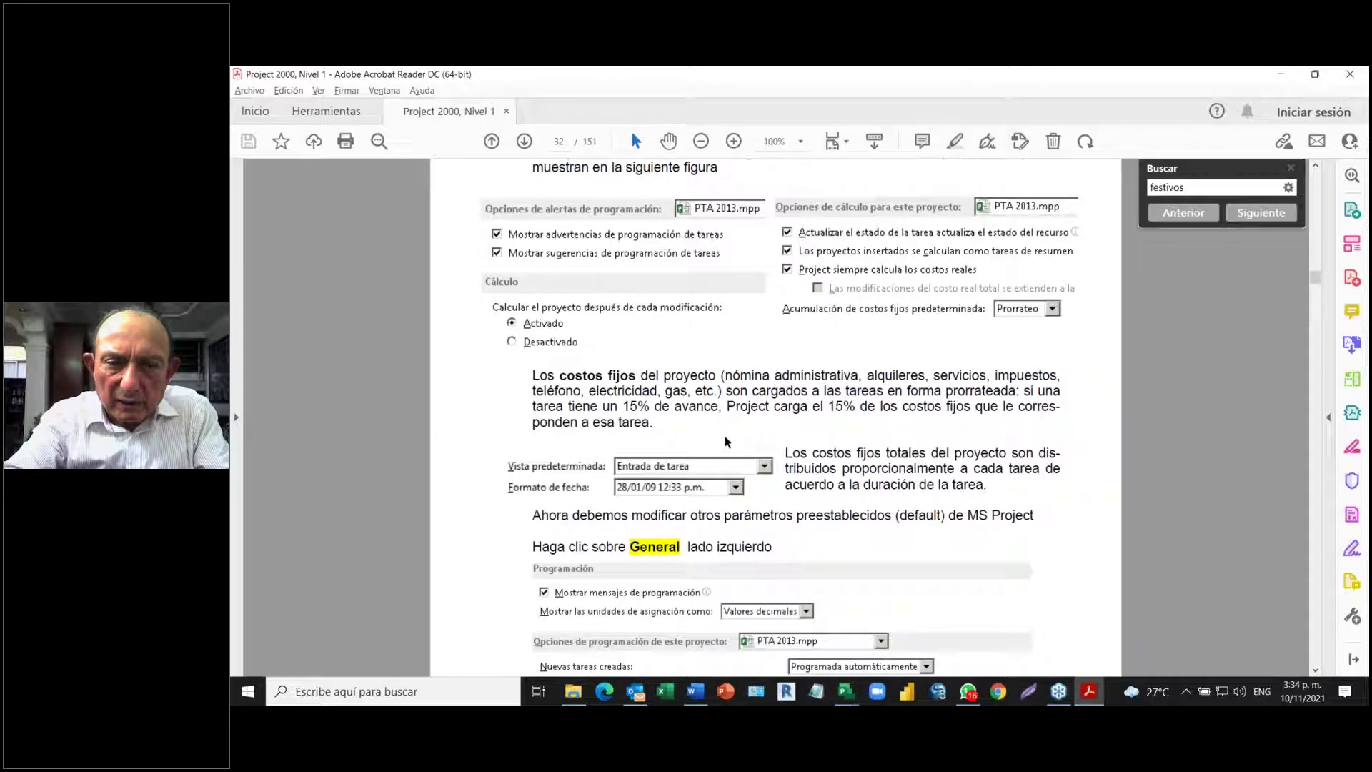
{"action": "scroll", "coordinate": [719, 427], "scroll_direction": "up", "scroll_amount": 3}
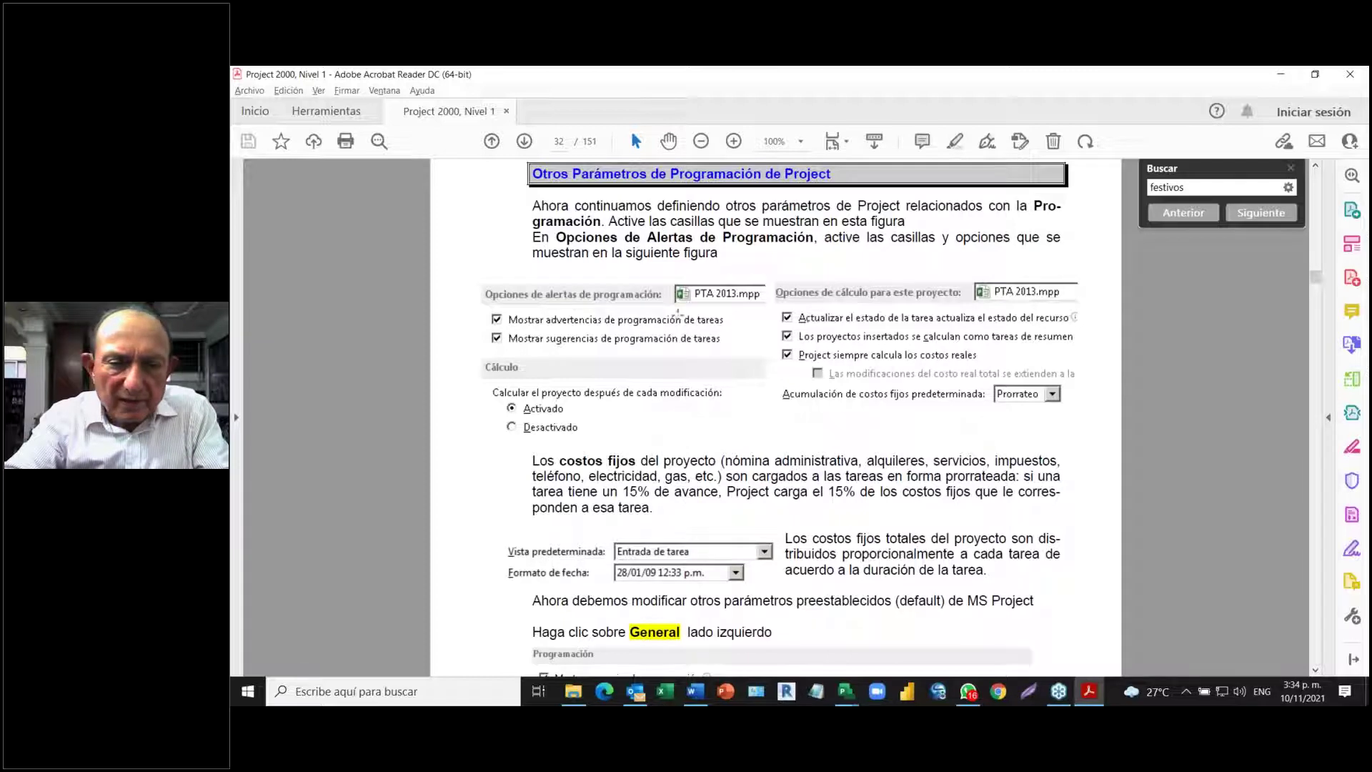
- Return to Project and set the calendar options for PTA 2021 R.mpp to 44 hours per week and 22 days per month
{"action": "key", "text": "alt+Tab"}
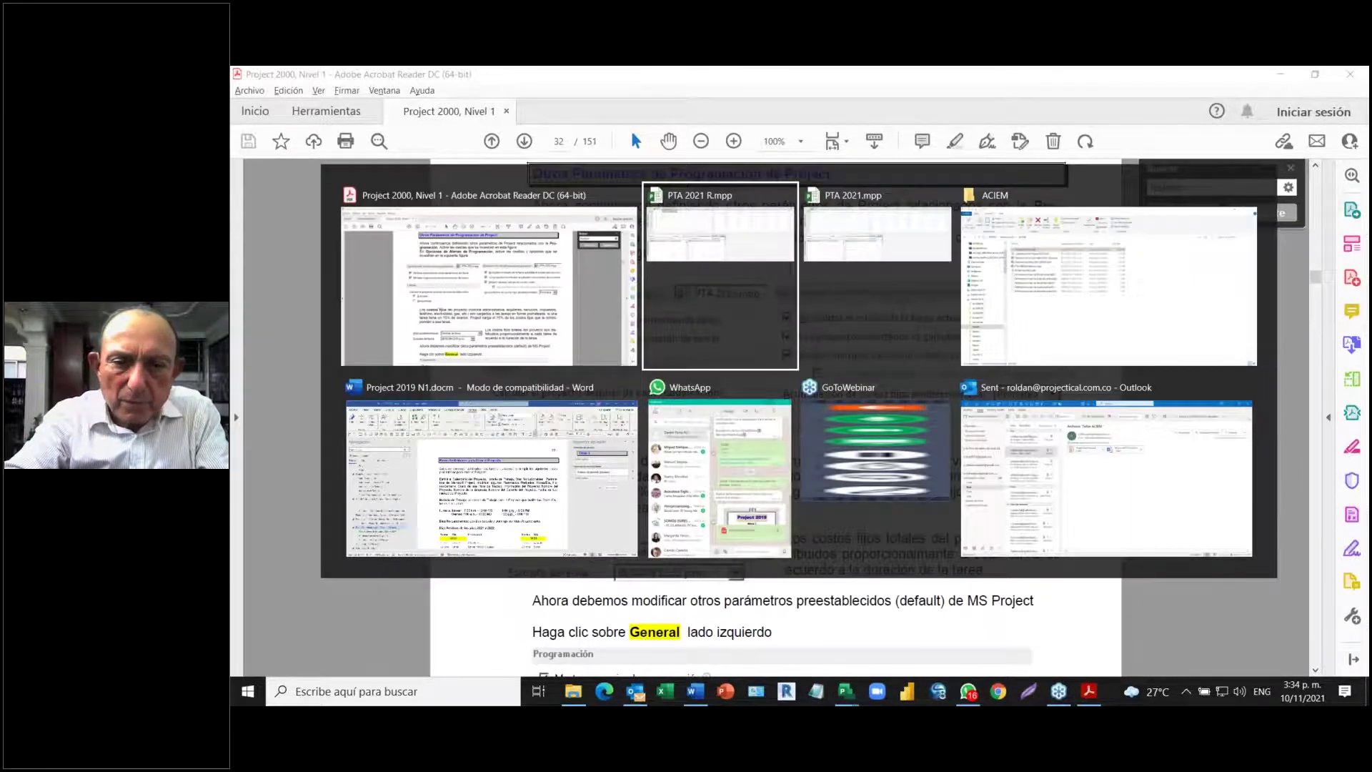
{"action": "left_click", "coordinate": [668, 312]}
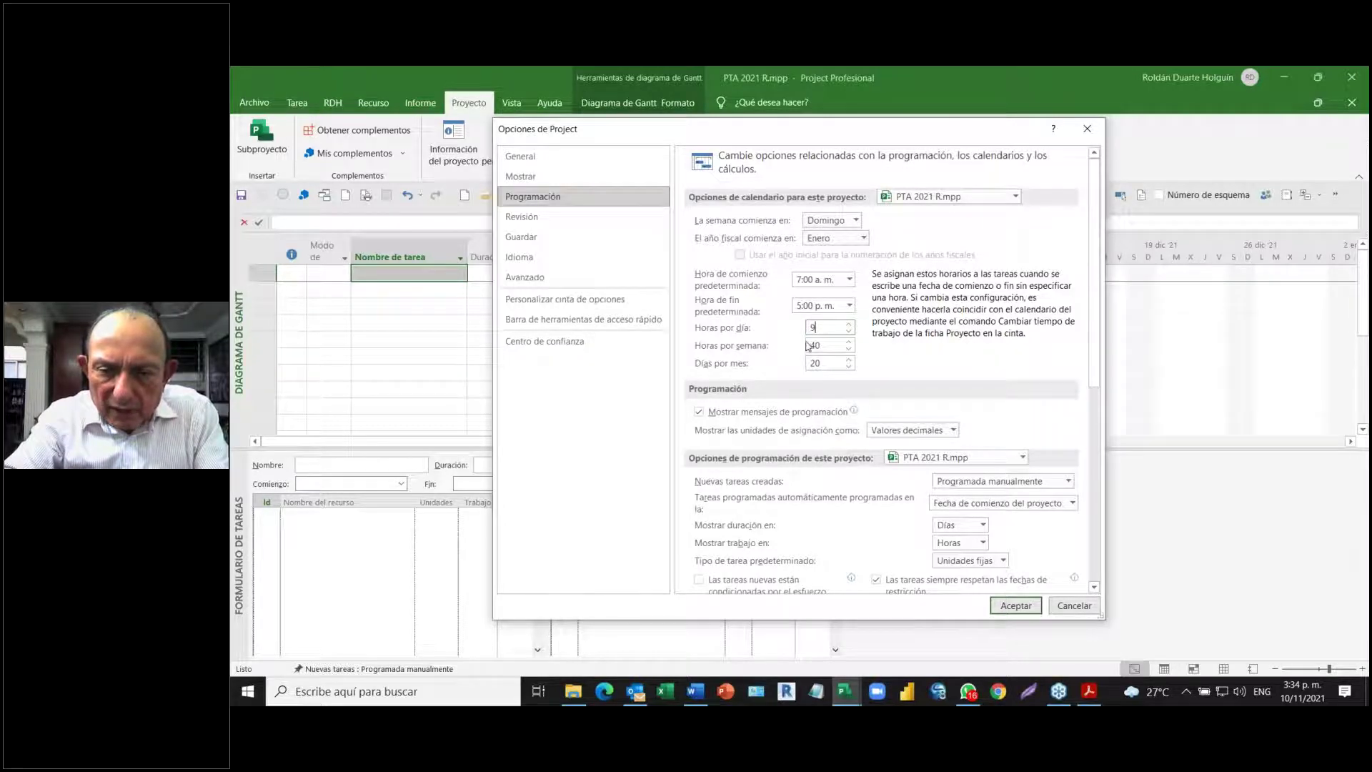
{"action": "left_click_drag", "start_coordinate": [826, 343], "coordinate": [810, 342]}
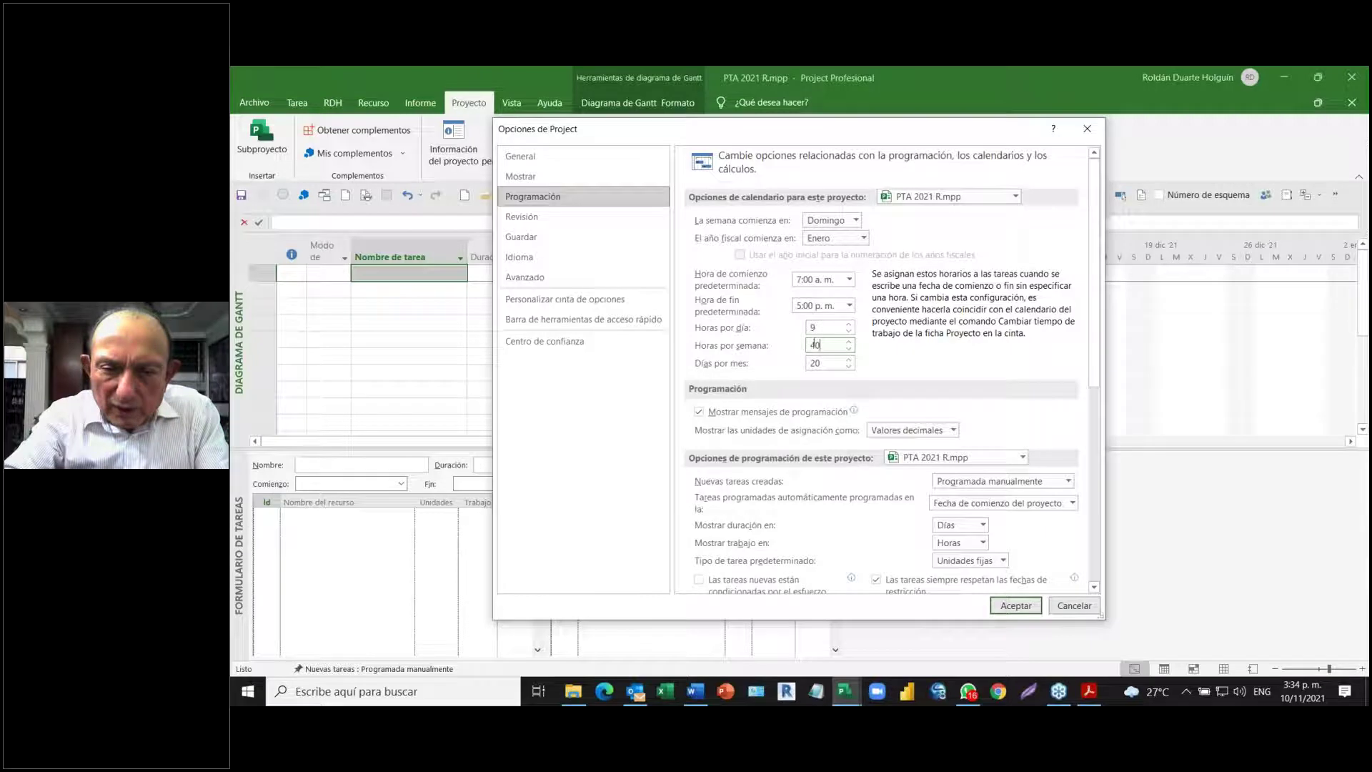
{"action": "type", "text": "44"}
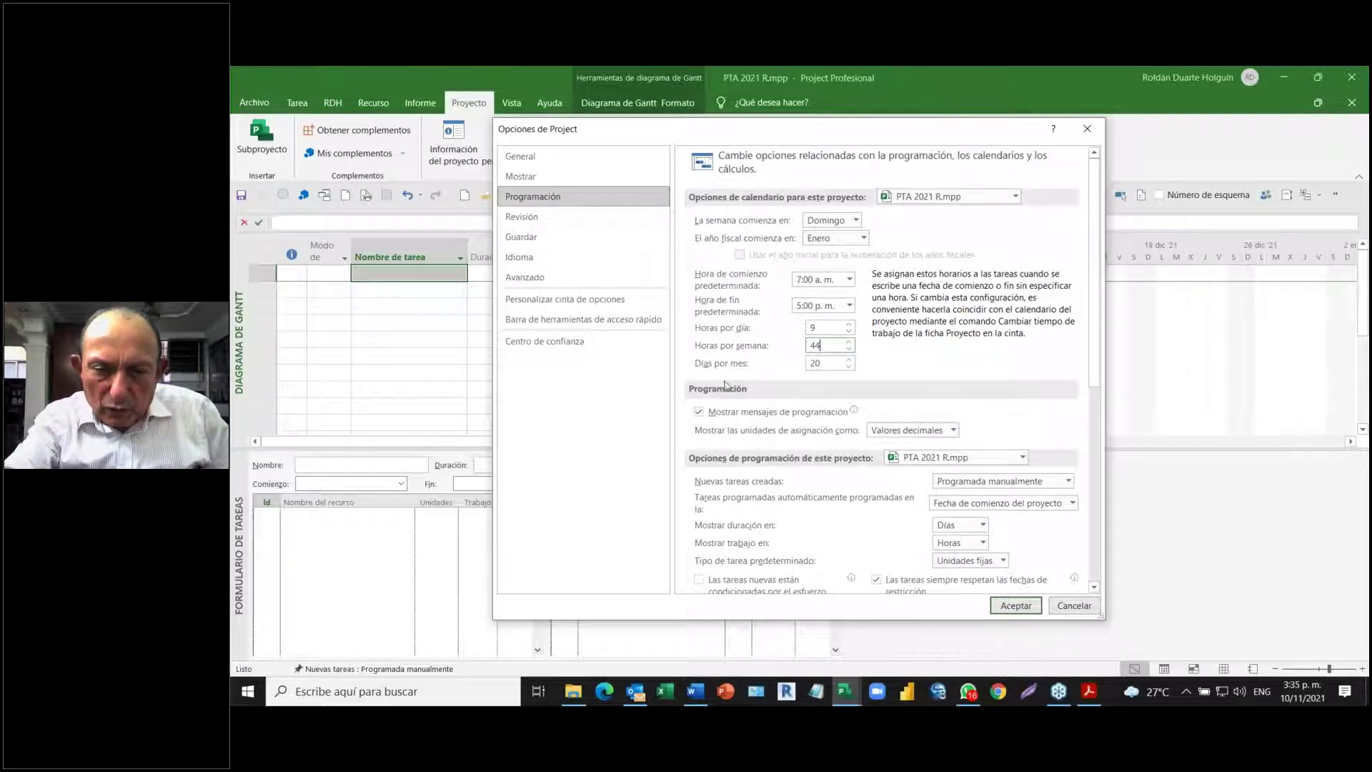
{"action": "left_click", "coordinate": [820, 363]}
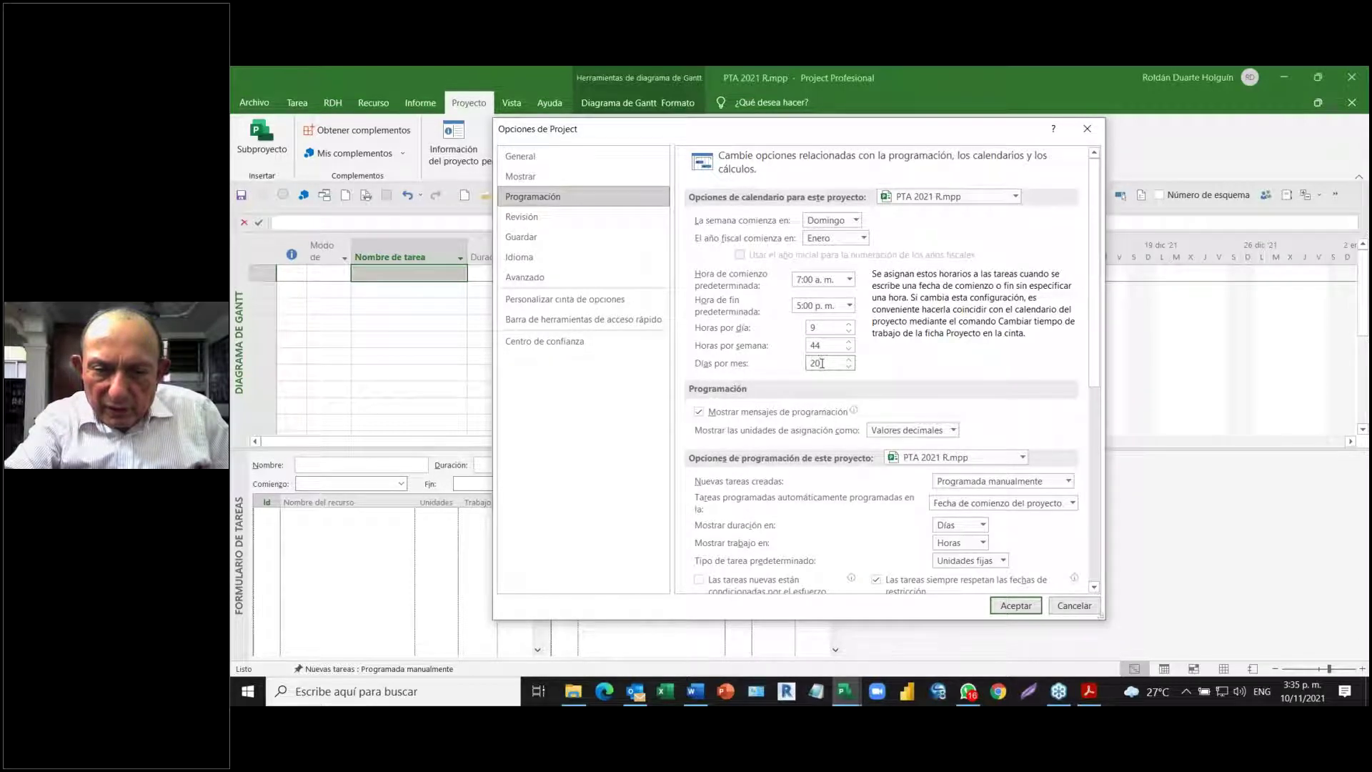
{"action": "key", "text": "BackSpace"}
{"action": "type", "text": "2"}
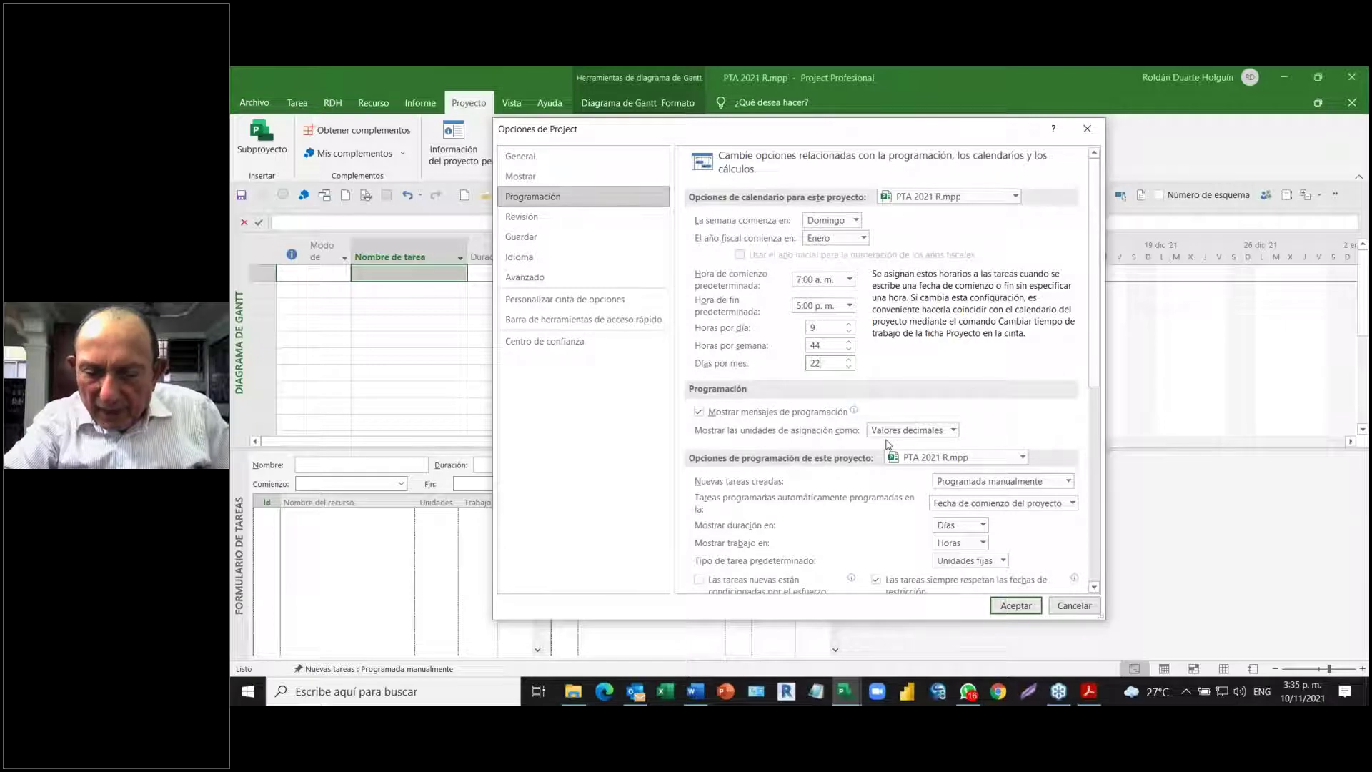
- Show assignment units as Valores decimales and set newly created tasks to Programada automáticamente
{"action": "left_click", "coordinate": [953, 431]}
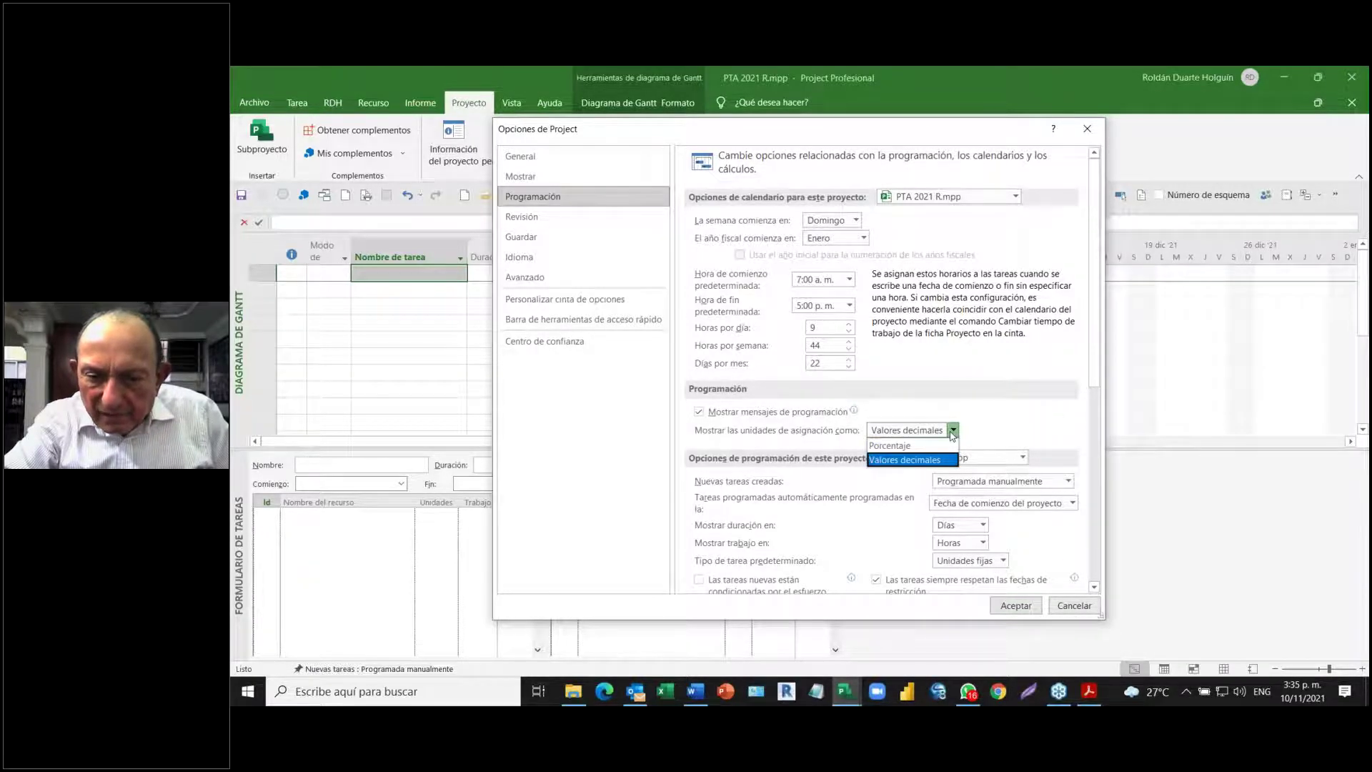
{"action": "left_click", "coordinate": [919, 463]}
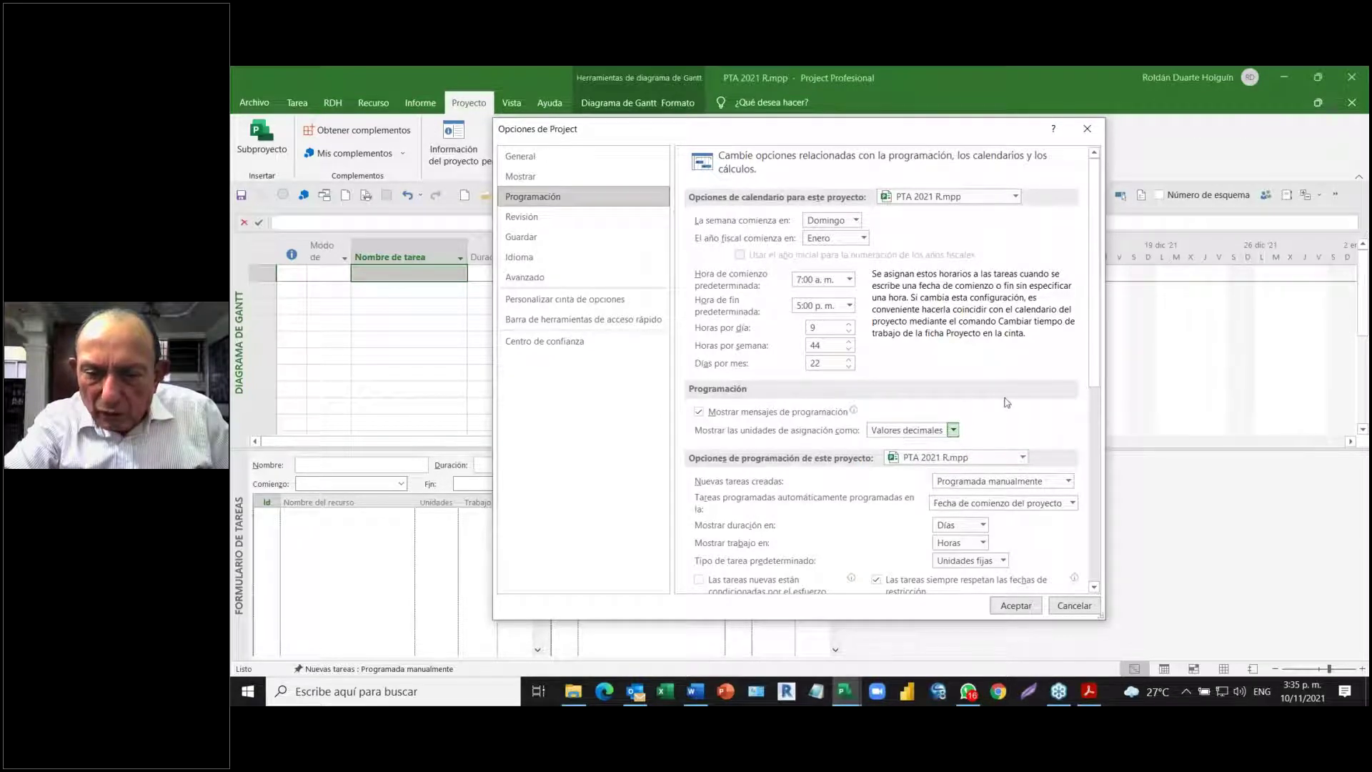
{"action": "scroll", "coordinate": [1008, 401], "scroll_direction": "down", "scroll_amount": 1}
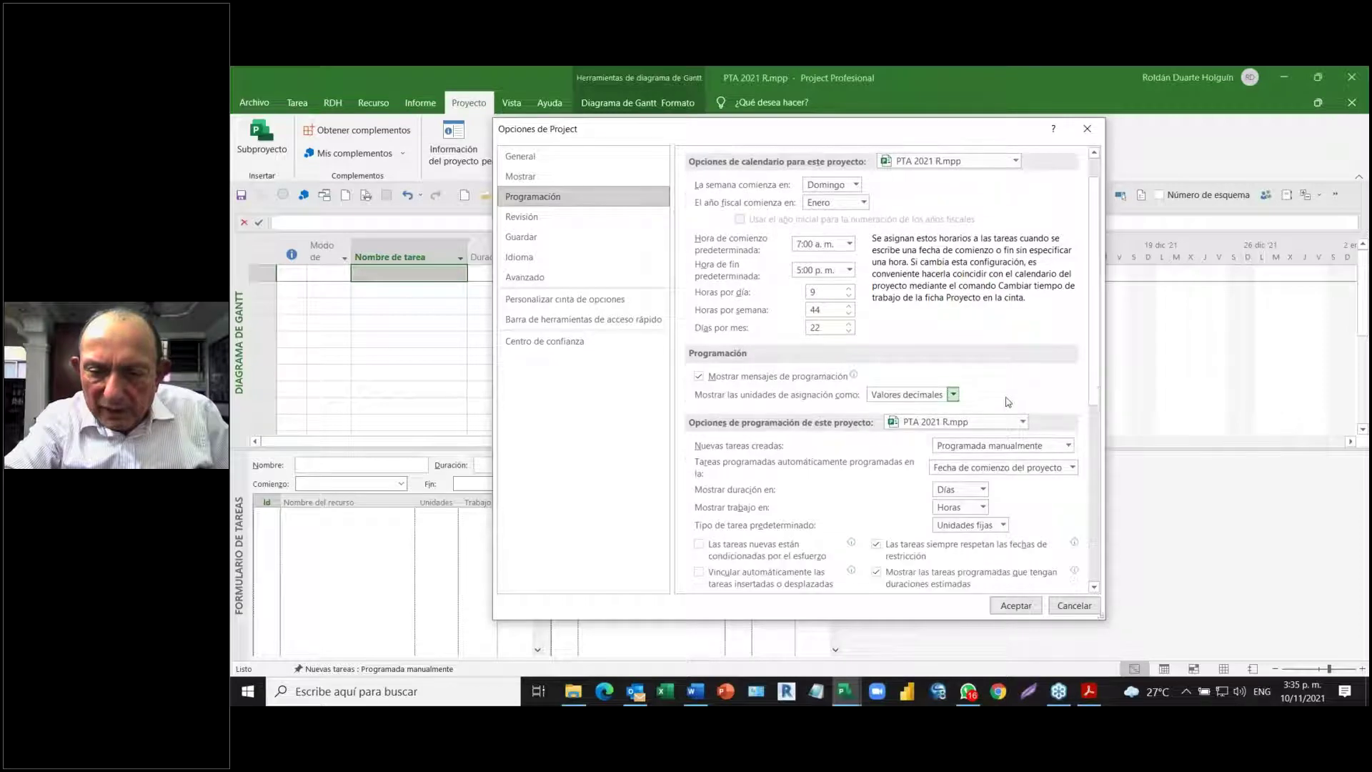
{"action": "scroll", "coordinate": [1007, 401], "scroll_direction": "down", "scroll_amount": 1}
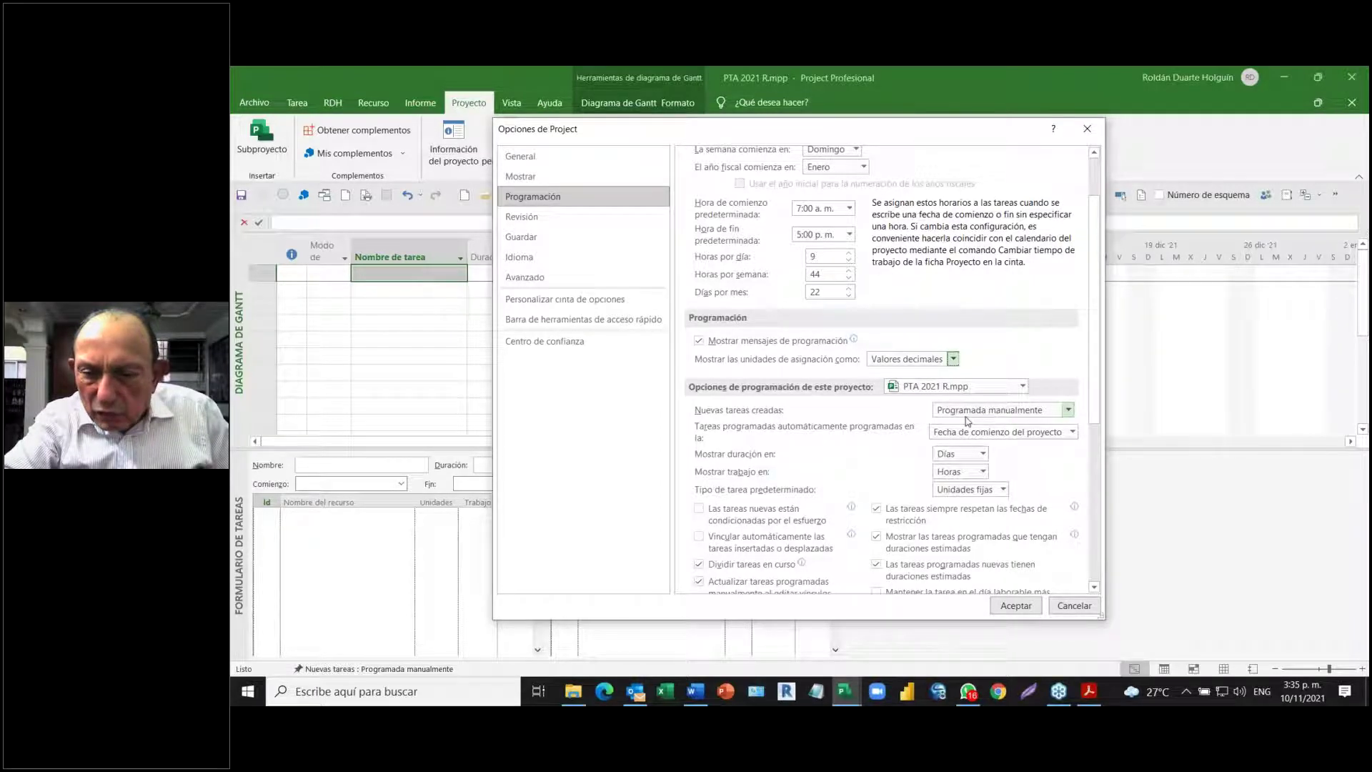
{"action": "left_click", "coordinate": [1068, 410]}
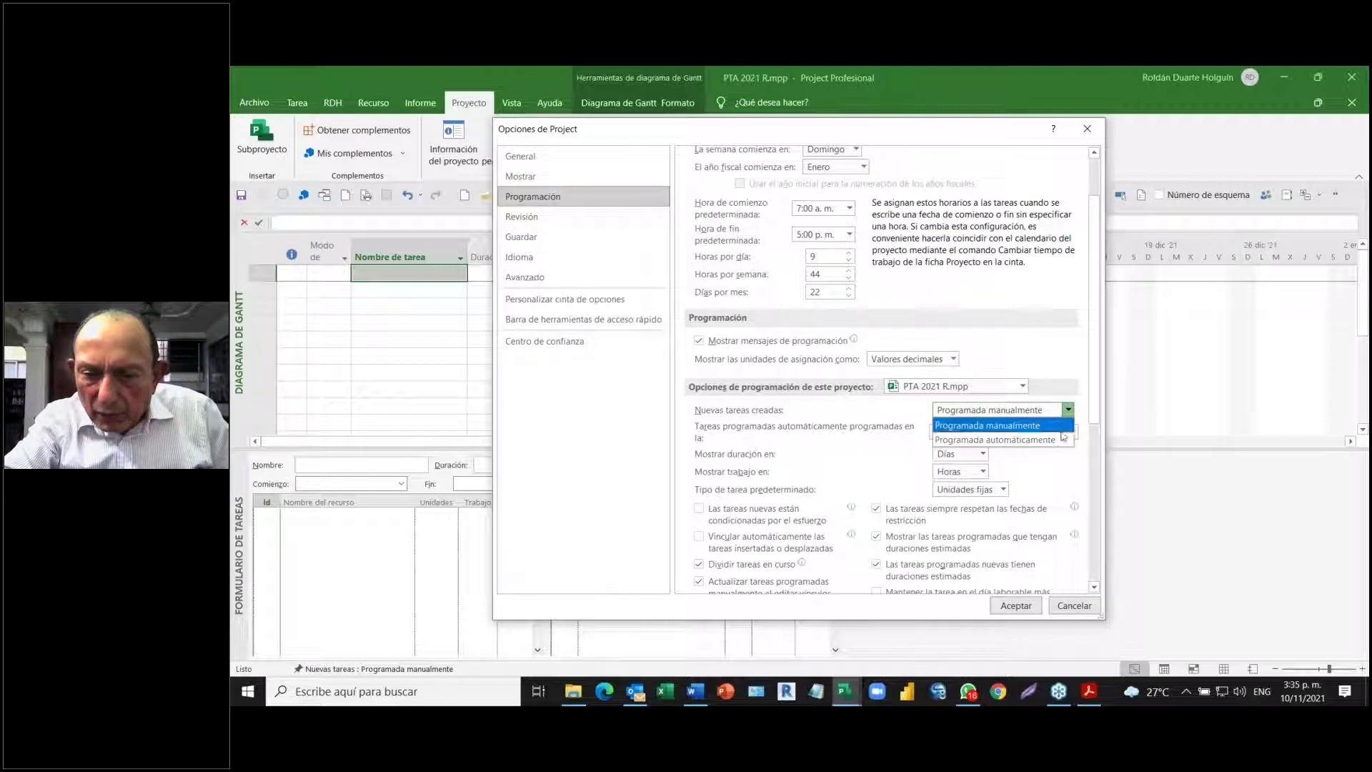
{"action": "left_click", "coordinate": [1054, 440]}
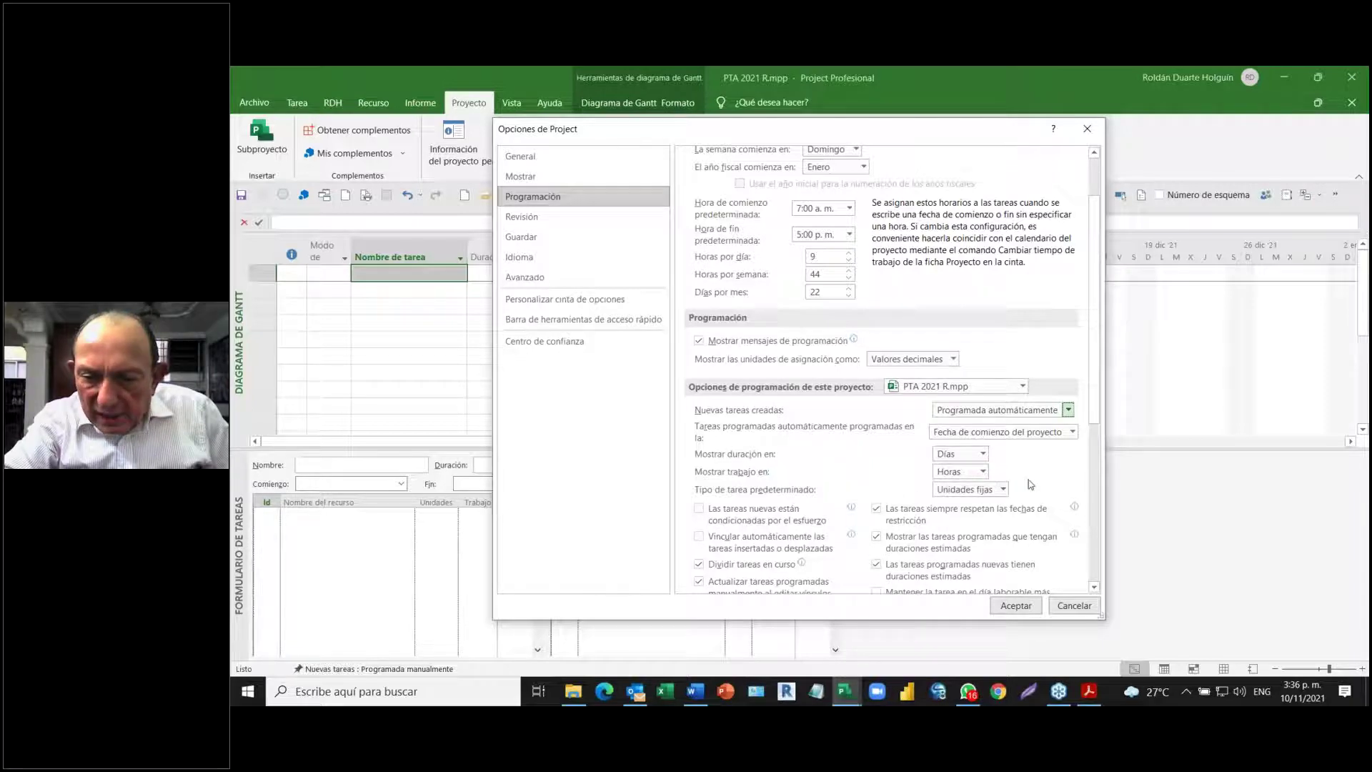
- Choose Unidades fijas as the default task type and make new tasks effort-driven
{"action": "scroll", "coordinate": [1034, 483], "scroll_direction": "down", "scroll_amount": 1}
{"action": "scroll", "coordinate": [1034, 483], "scroll_direction": "down", "scroll_amount": 1}
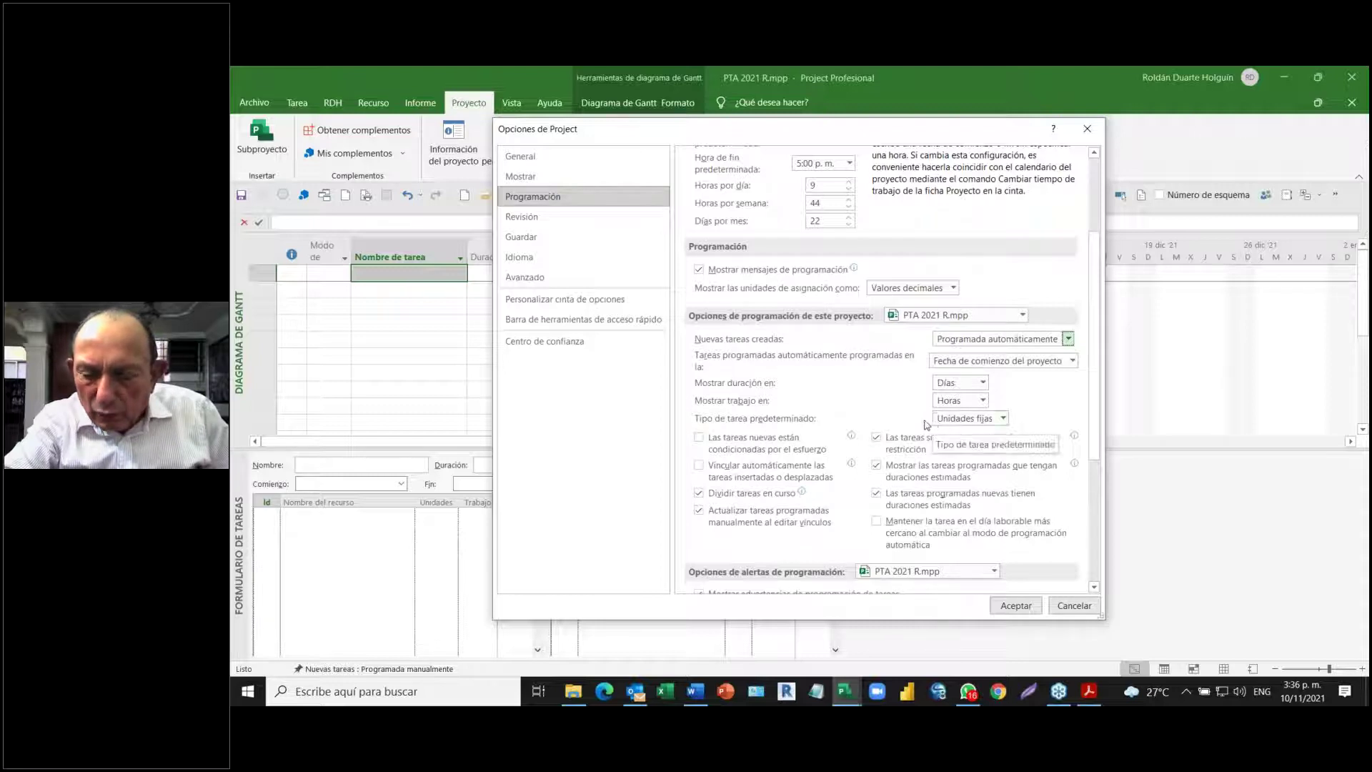
{"action": "left_click", "coordinate": [1003, 419]}
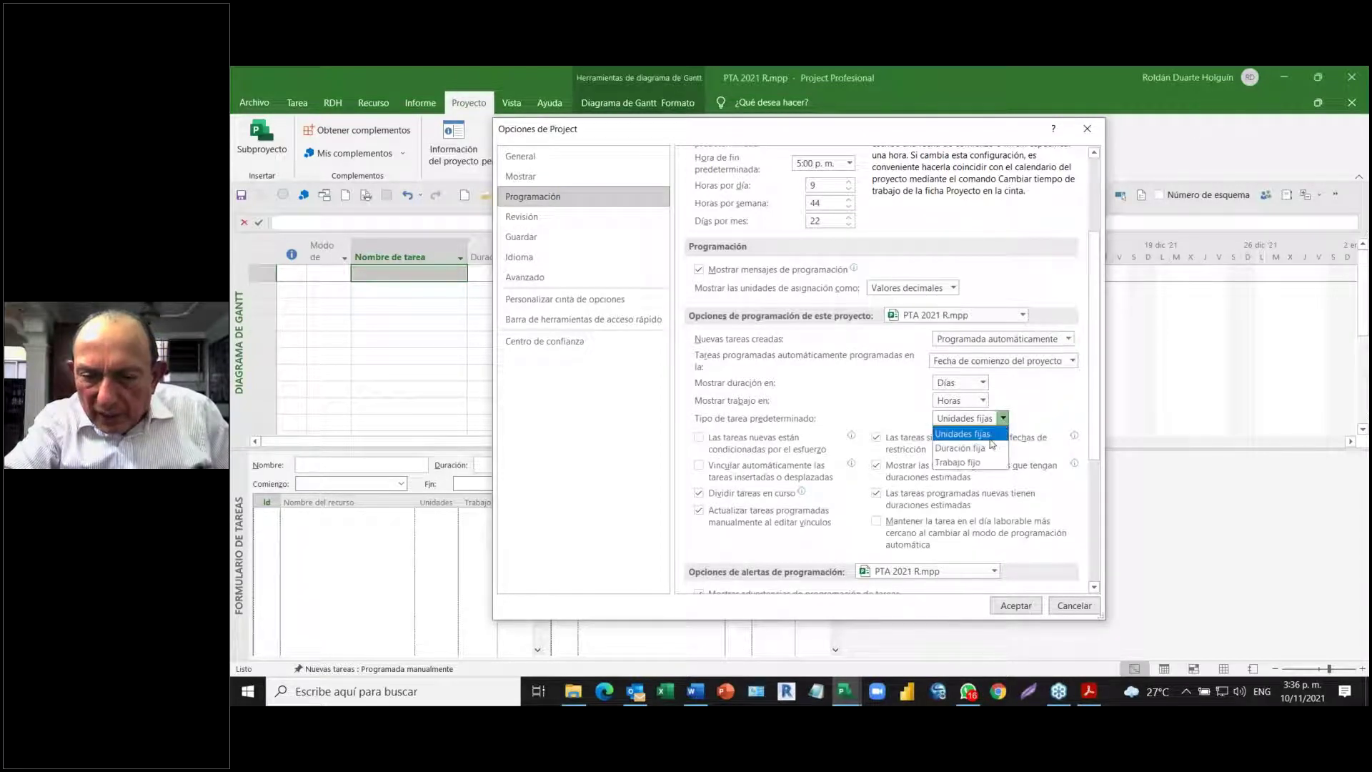
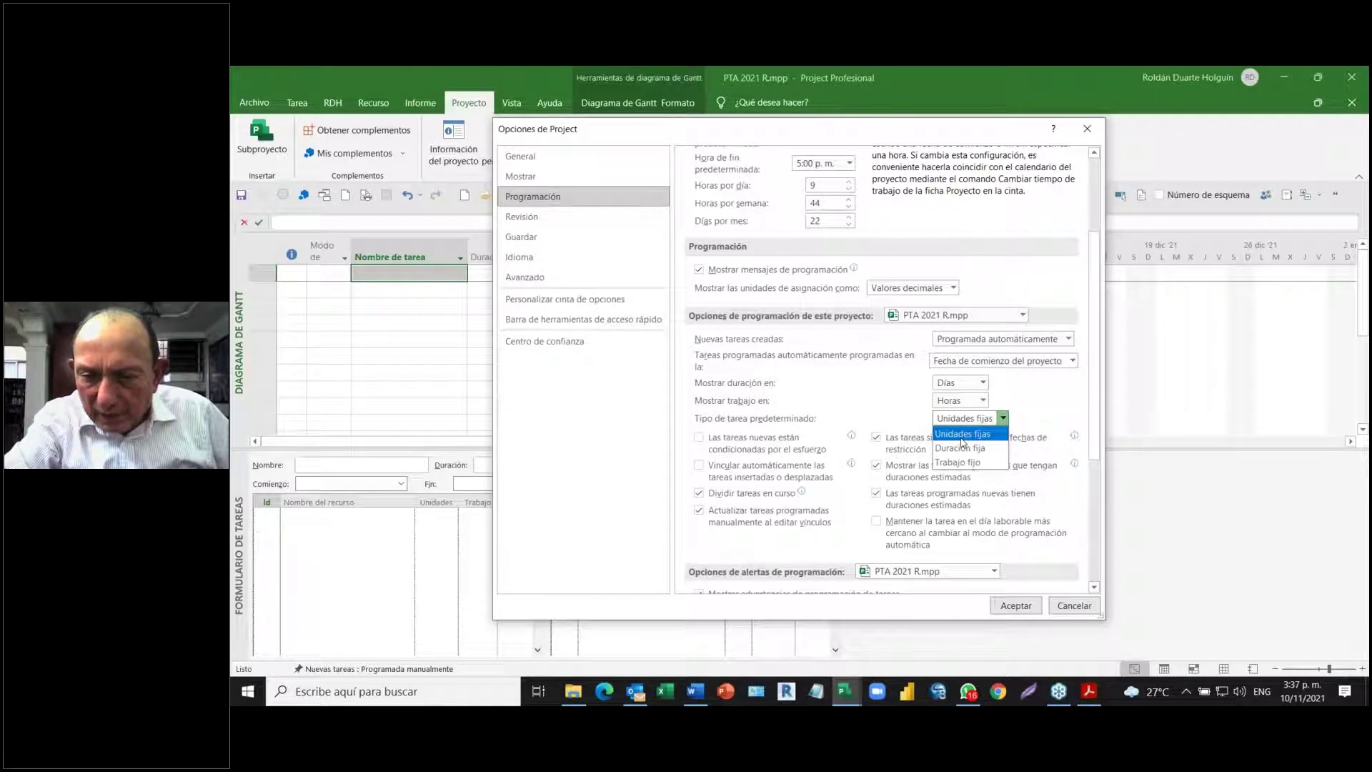
{"action": "left_click", "coordinate": [961, 437]}
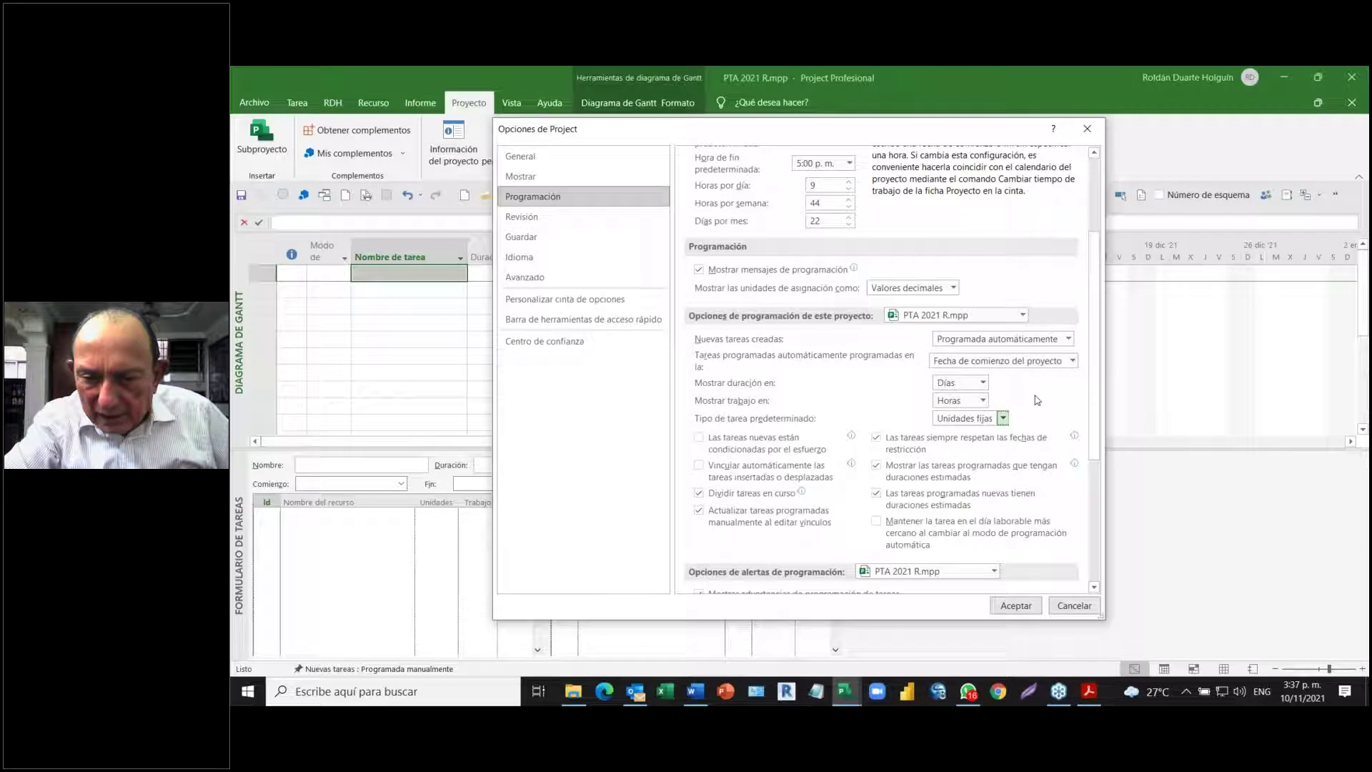
{"action": "scroll", "coordinate": [1037, 401], "scroll_direction": "down", "scroll_amount": 3}
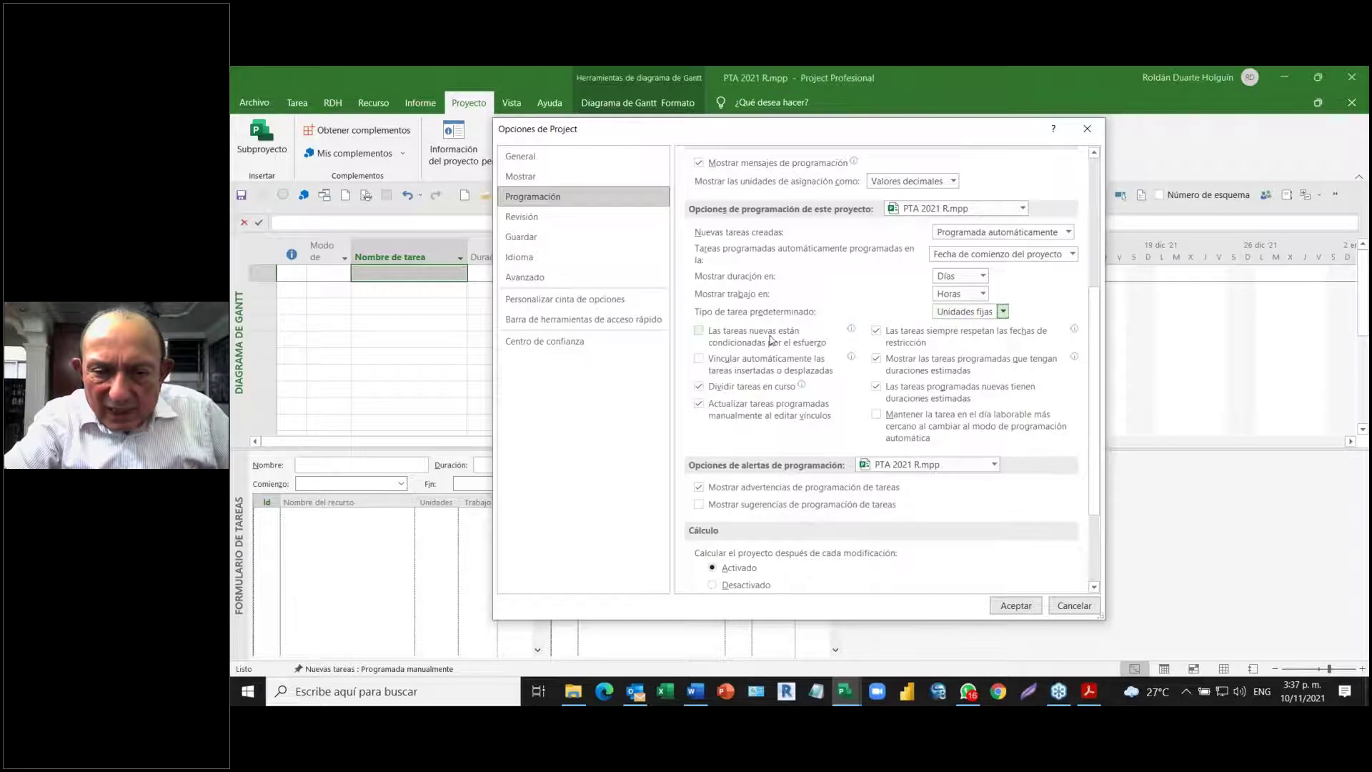
{"action": "mouse_move", "coordinate": [774, 332]}
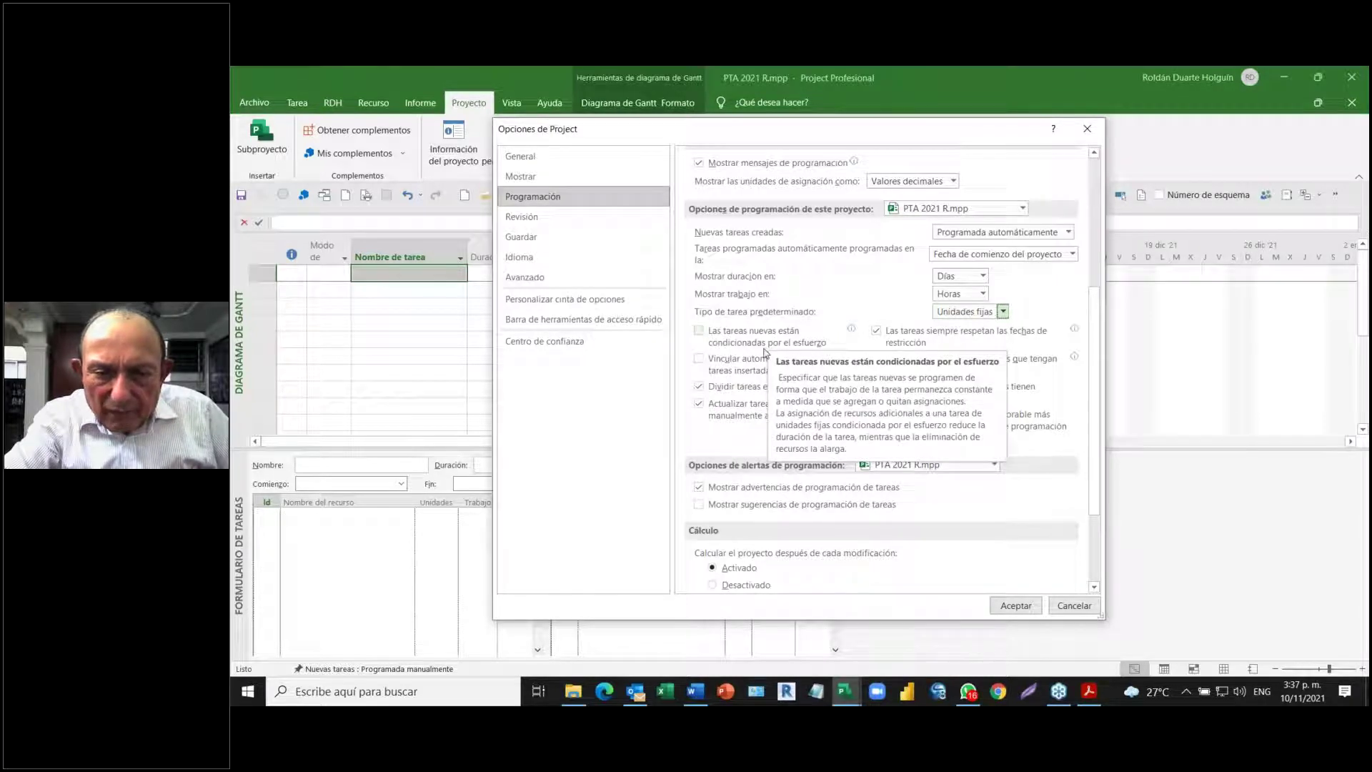
{"action": "left_click", "coordinate": [699, 333]}
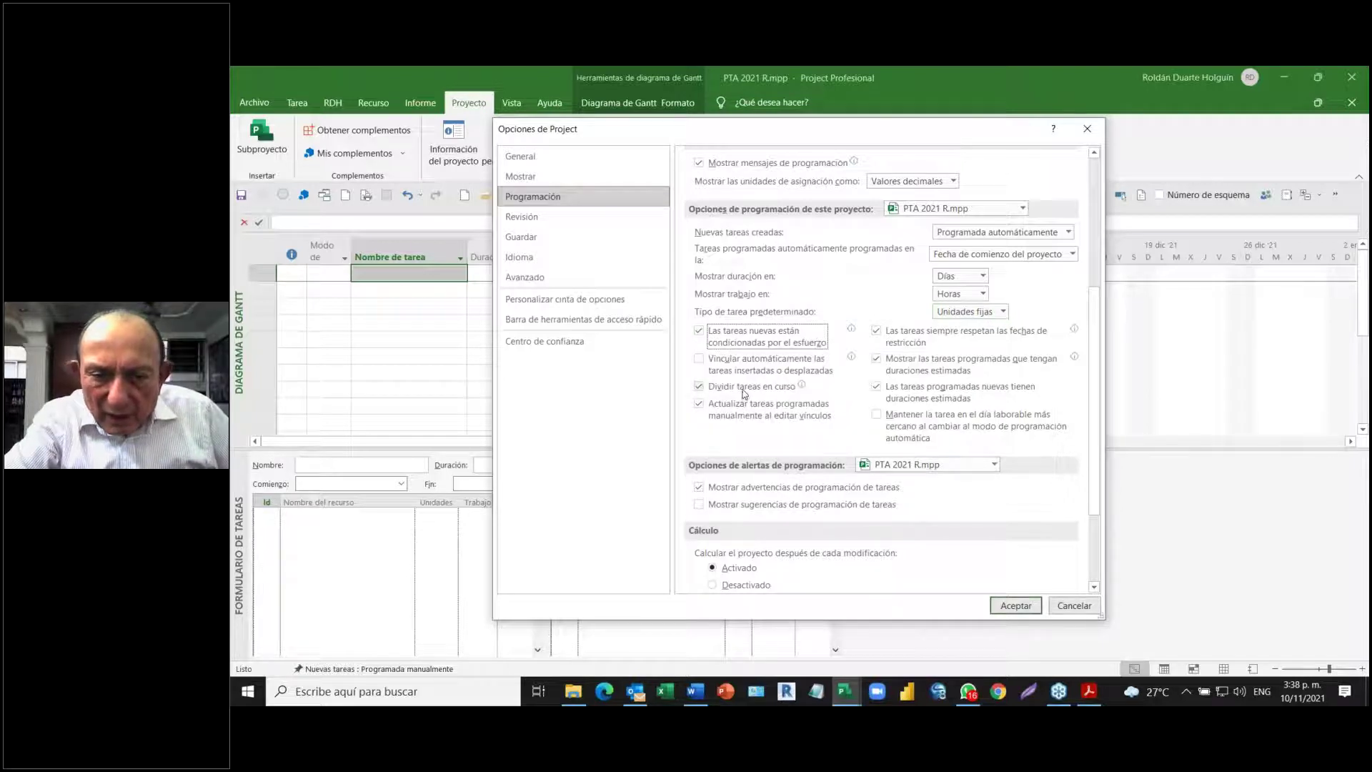
- Review the remaining task scheduling options and enable task scheduling suggestions in the project's alert options
{"action": "mouse_move", "coordinate": [763, 367]}
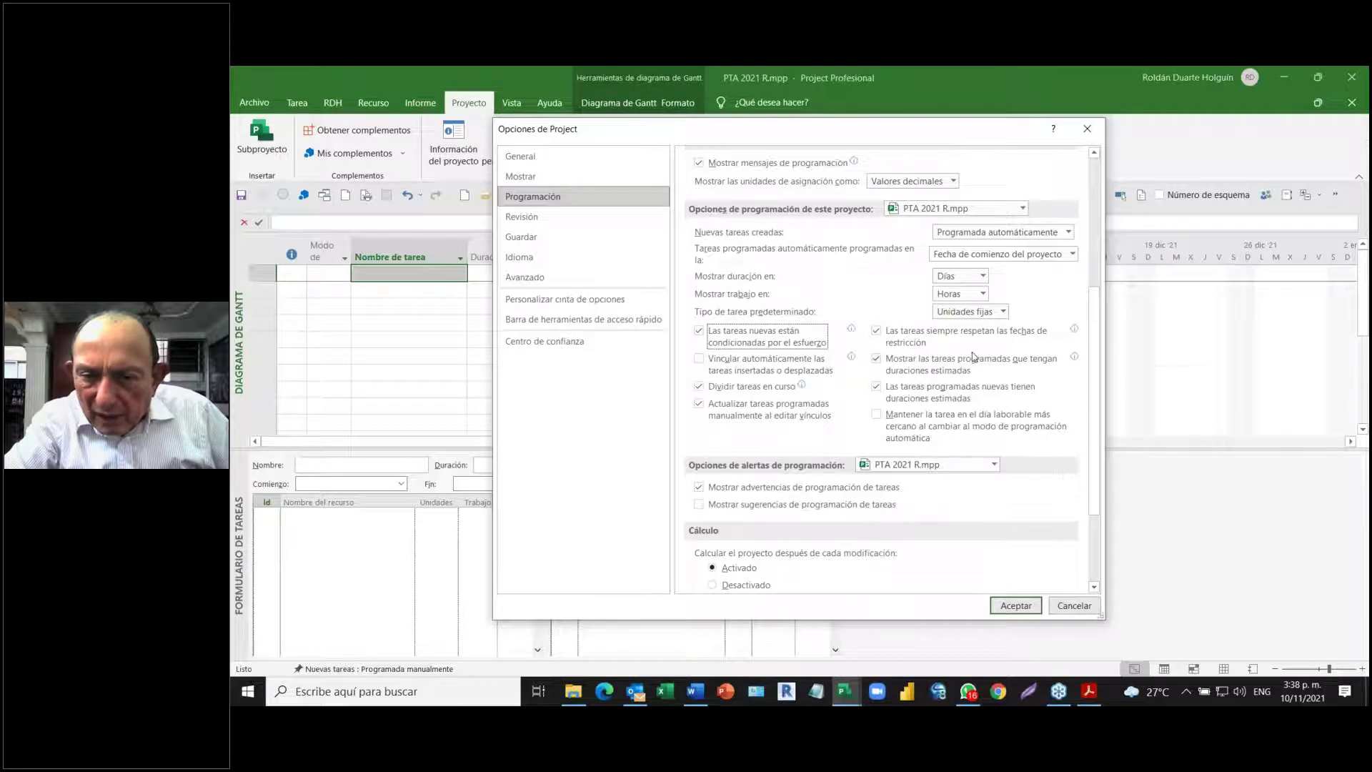
{"action": "mouse_move", "coordinate": [973, 356]}
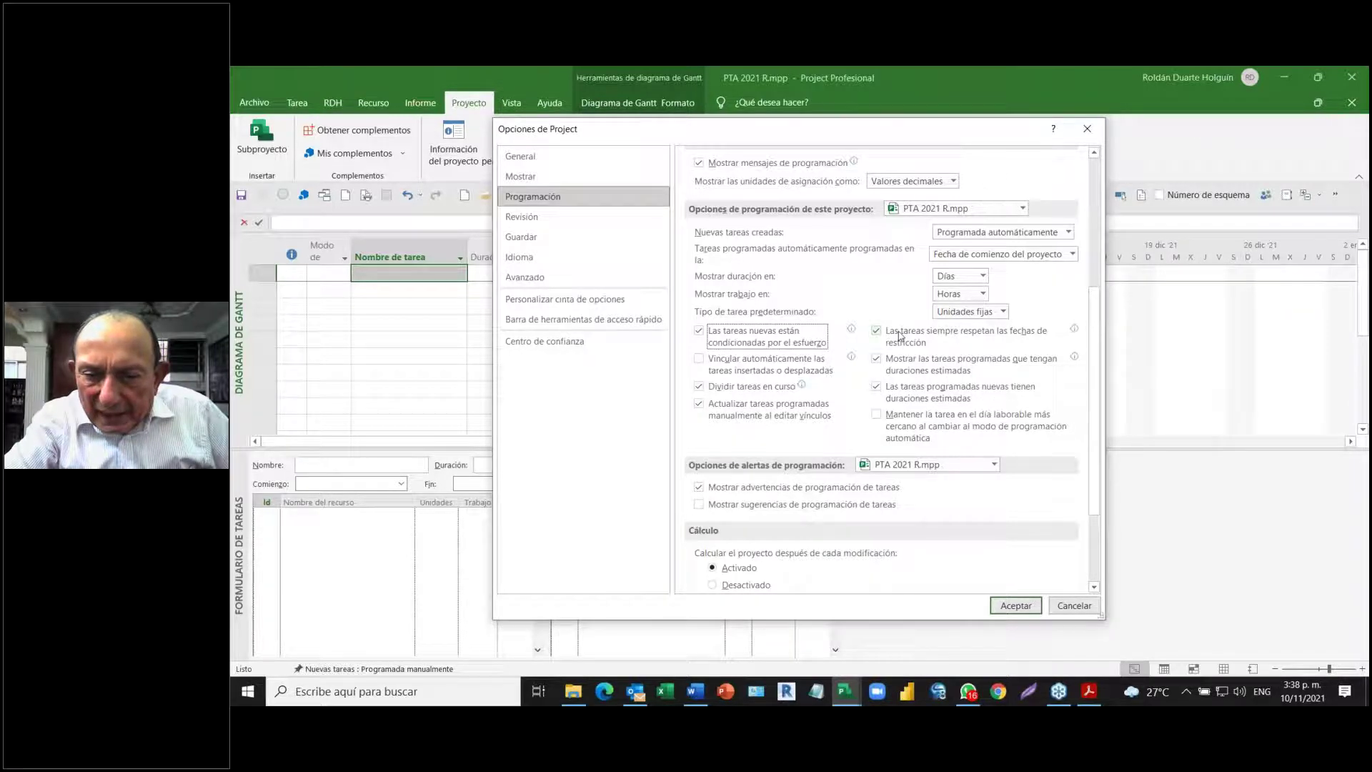
{"action": "mouse_move", "coordinate": [901, 336]}
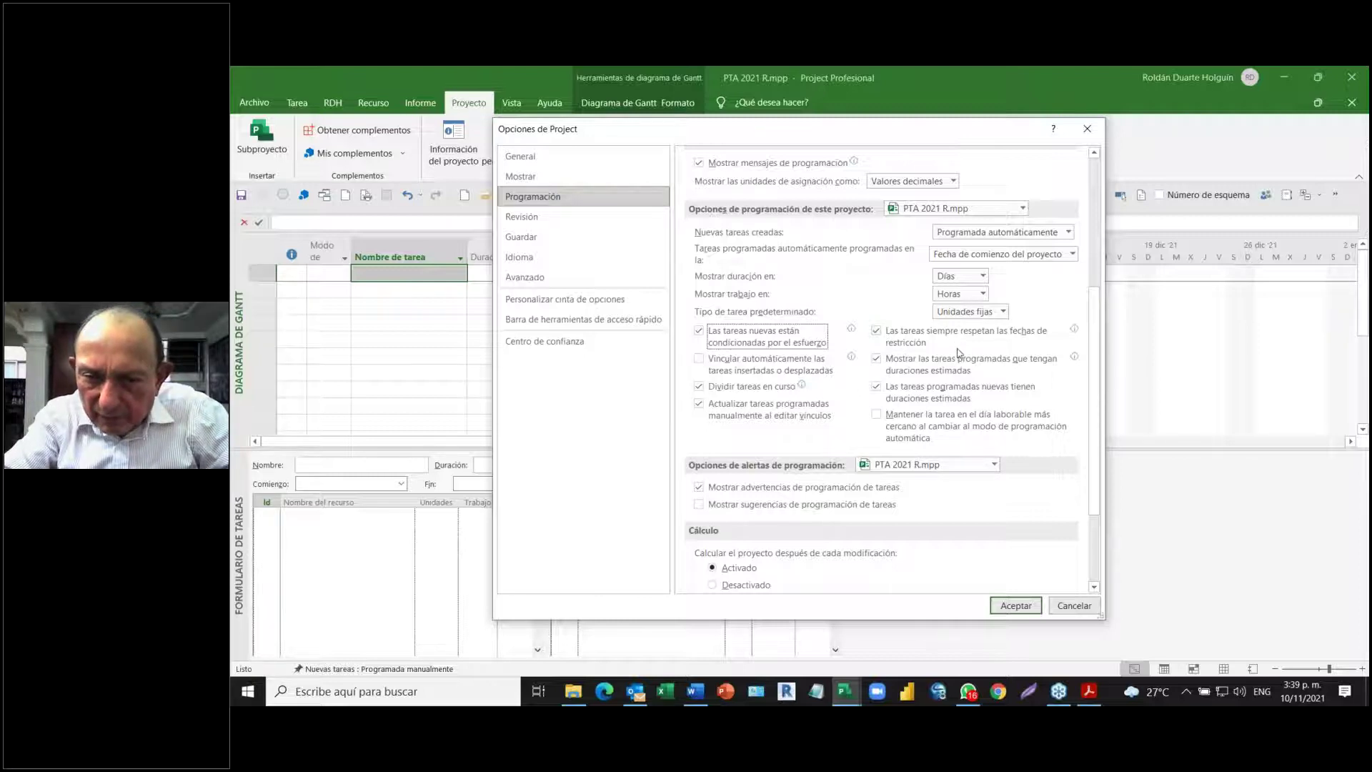
{"action": "mouse_move", "coordinate": [927, 338]}
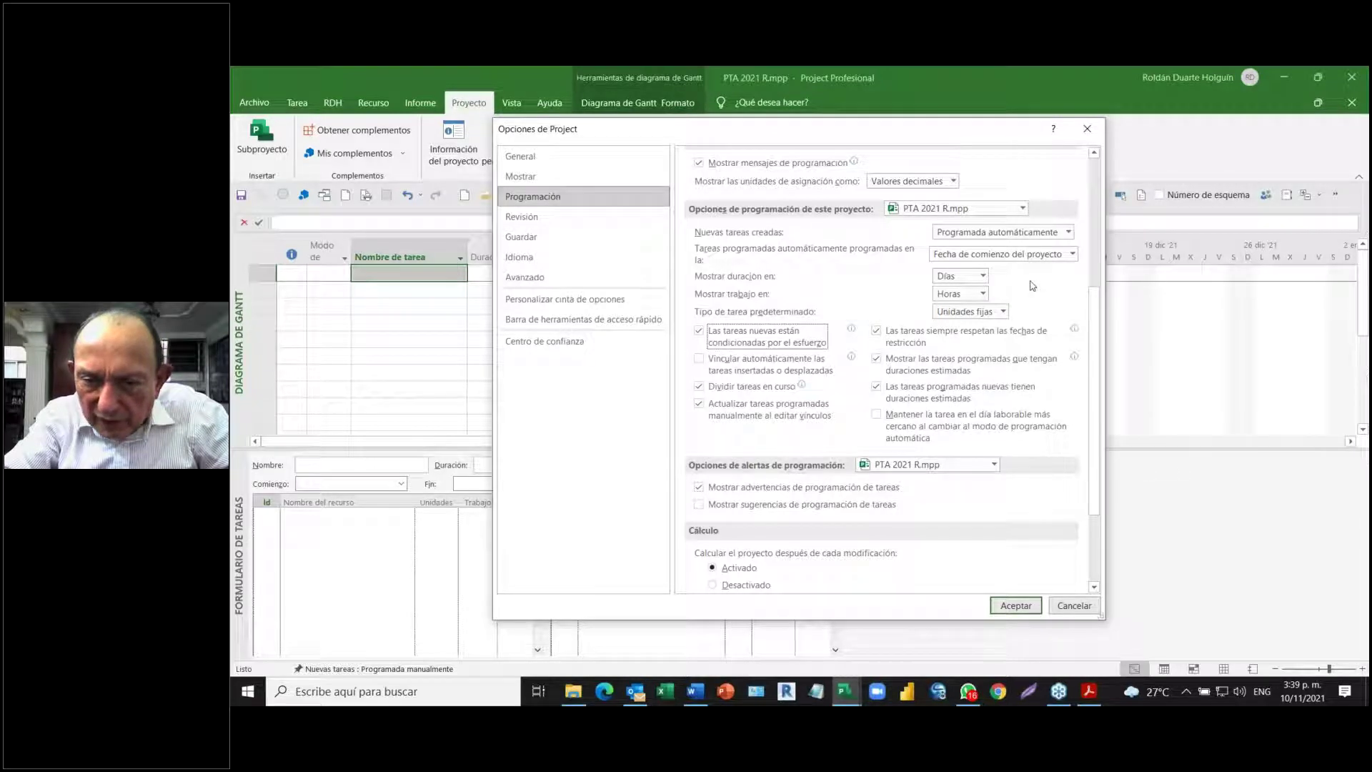
{"action": "mouse_move", "coordinate": [1011, 343]}
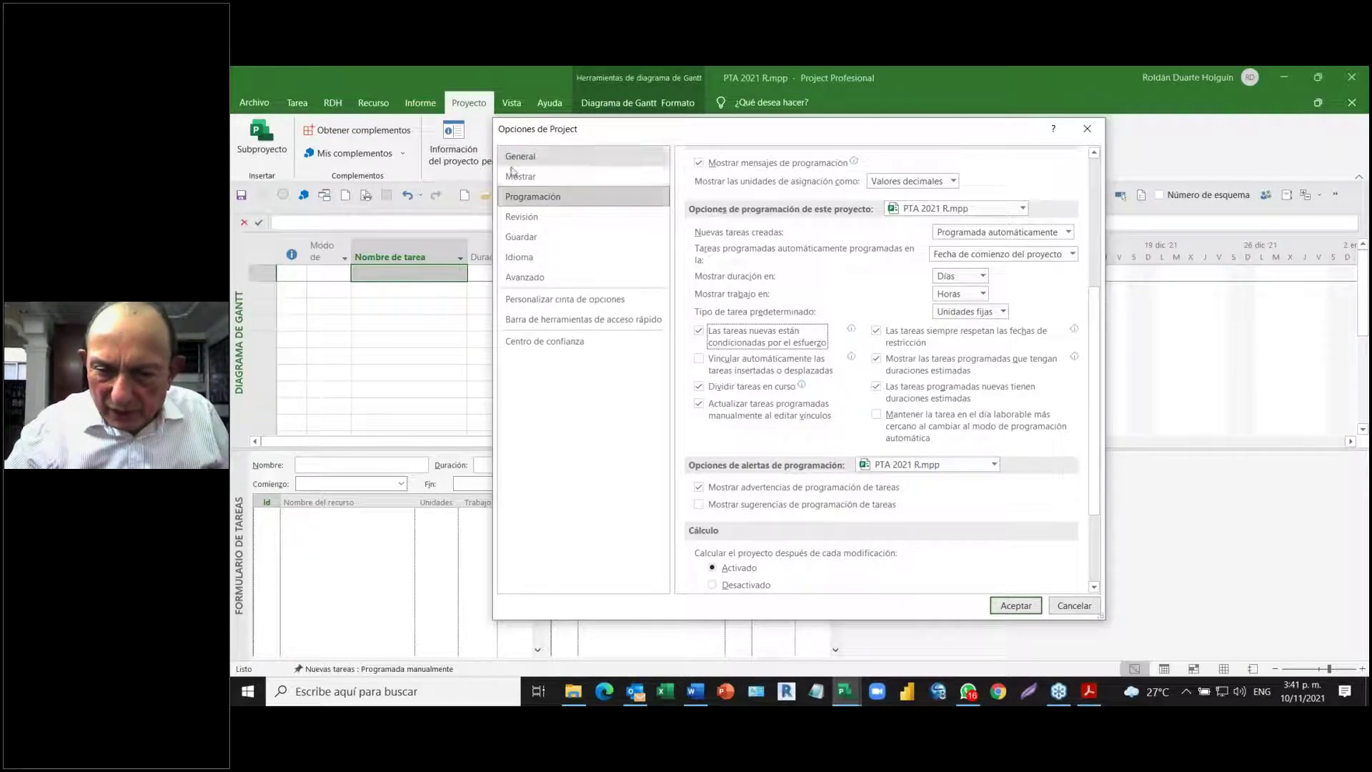
{"action": "mouse_move", "coordinate": [941, 366]}
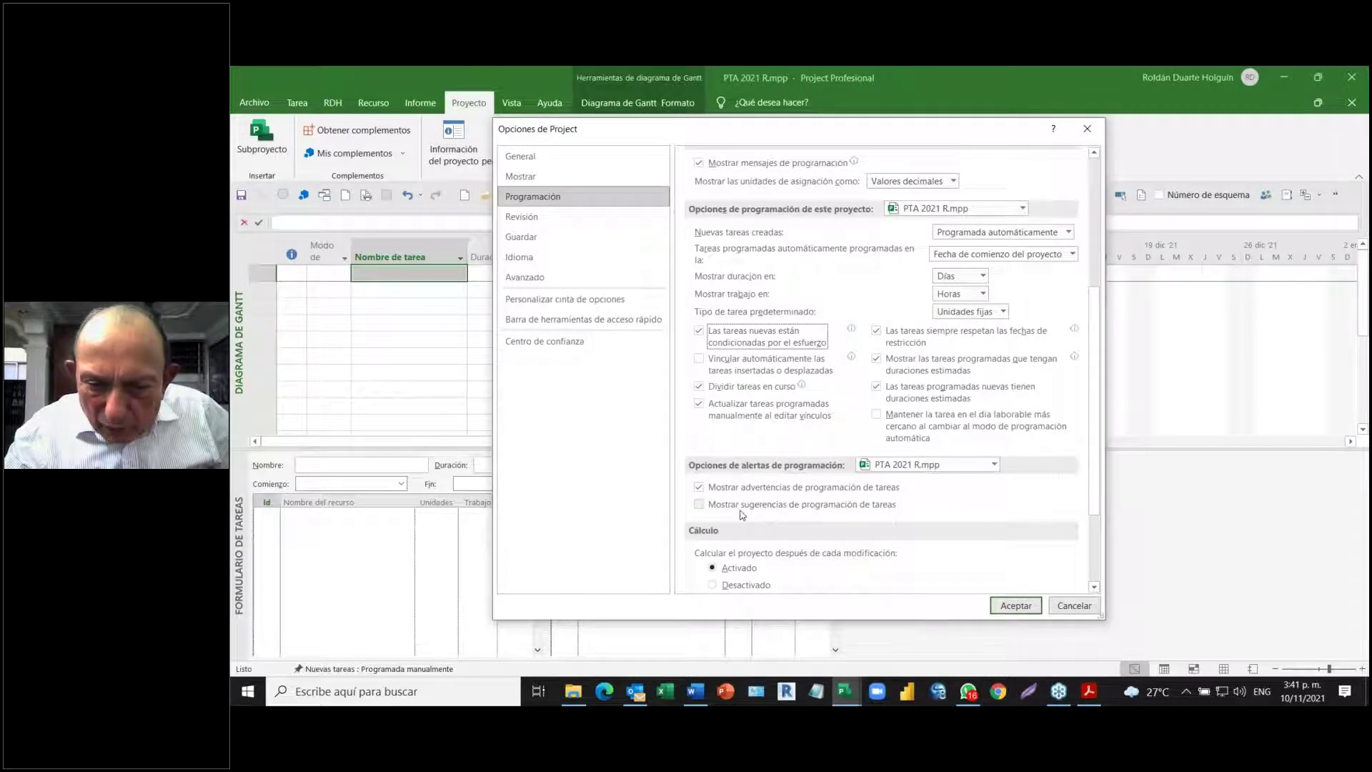
{"action": "left_click", "coordinate": [701, 505]}
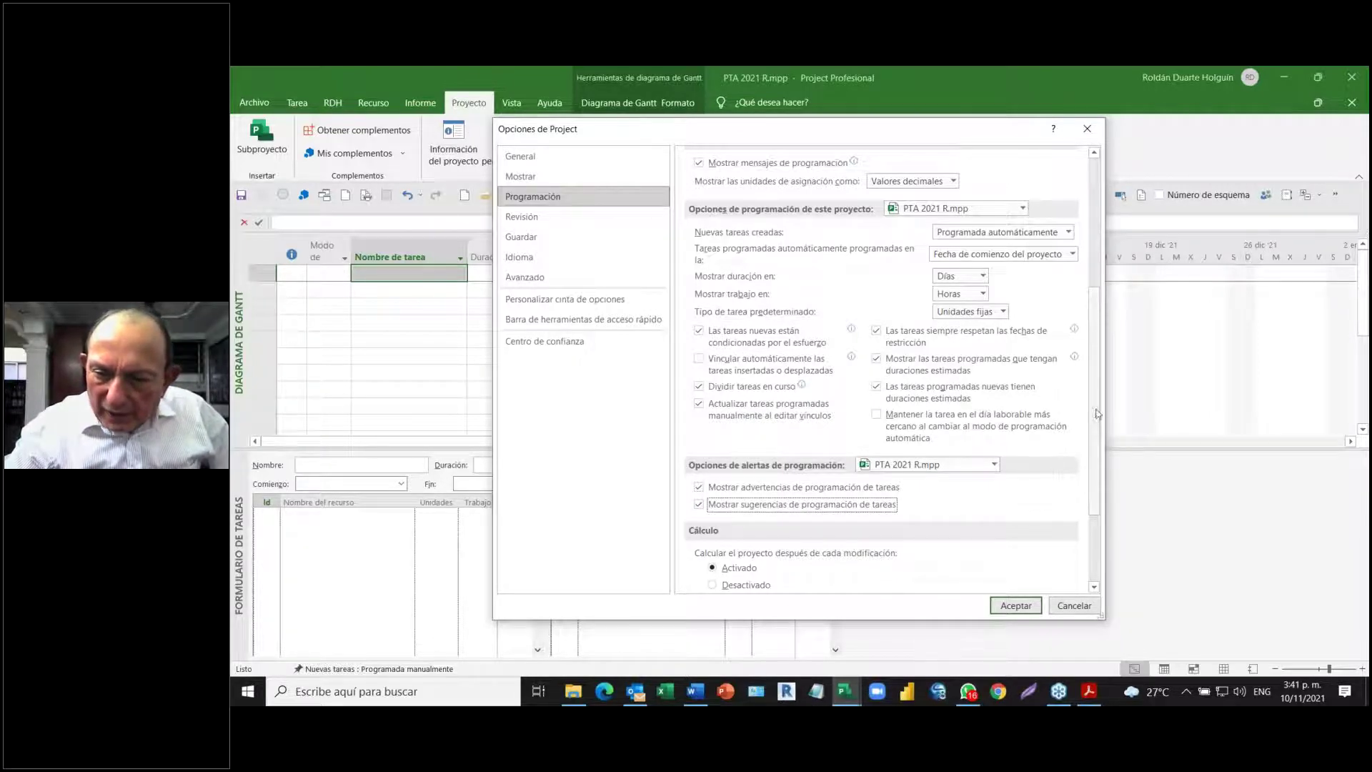
- Choose Prorrateo as the default fixed cost accrual, and accept the project options and the PTA working-time settings
{"action": "left_click_drag", "start_coordinate": [1094, 413], "coordinate": [1079, 490]}
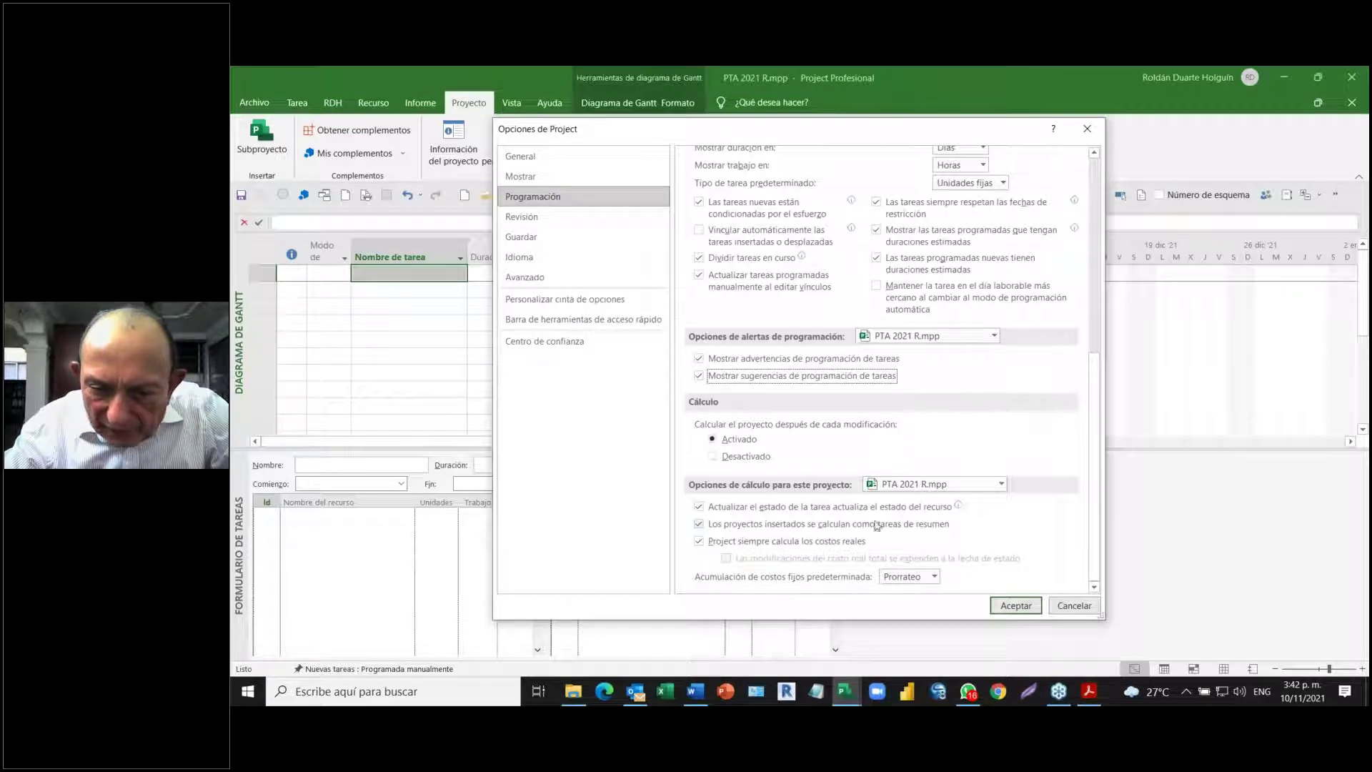
{"action": "mouse_move", "coordinate": [894, 512]}
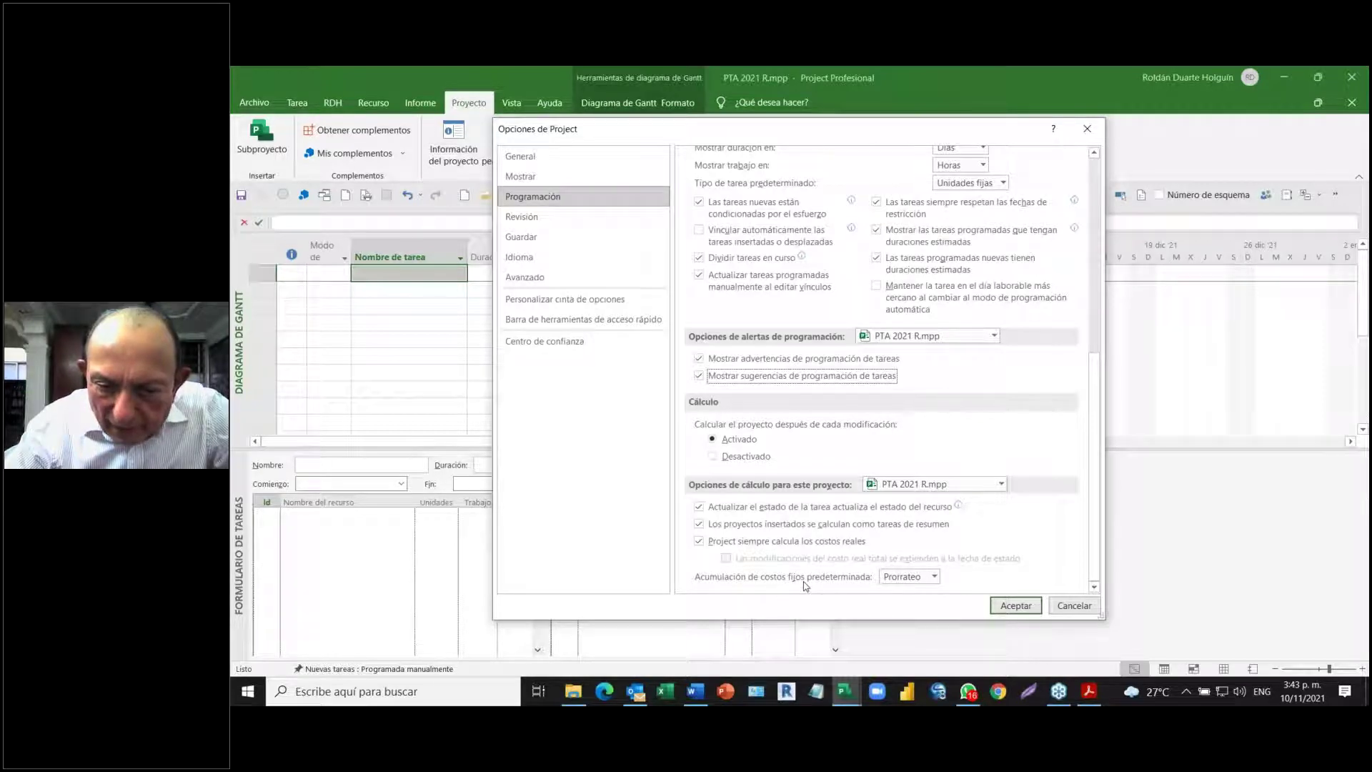
{"action": "left_click", "coordinate": [934, 577]}
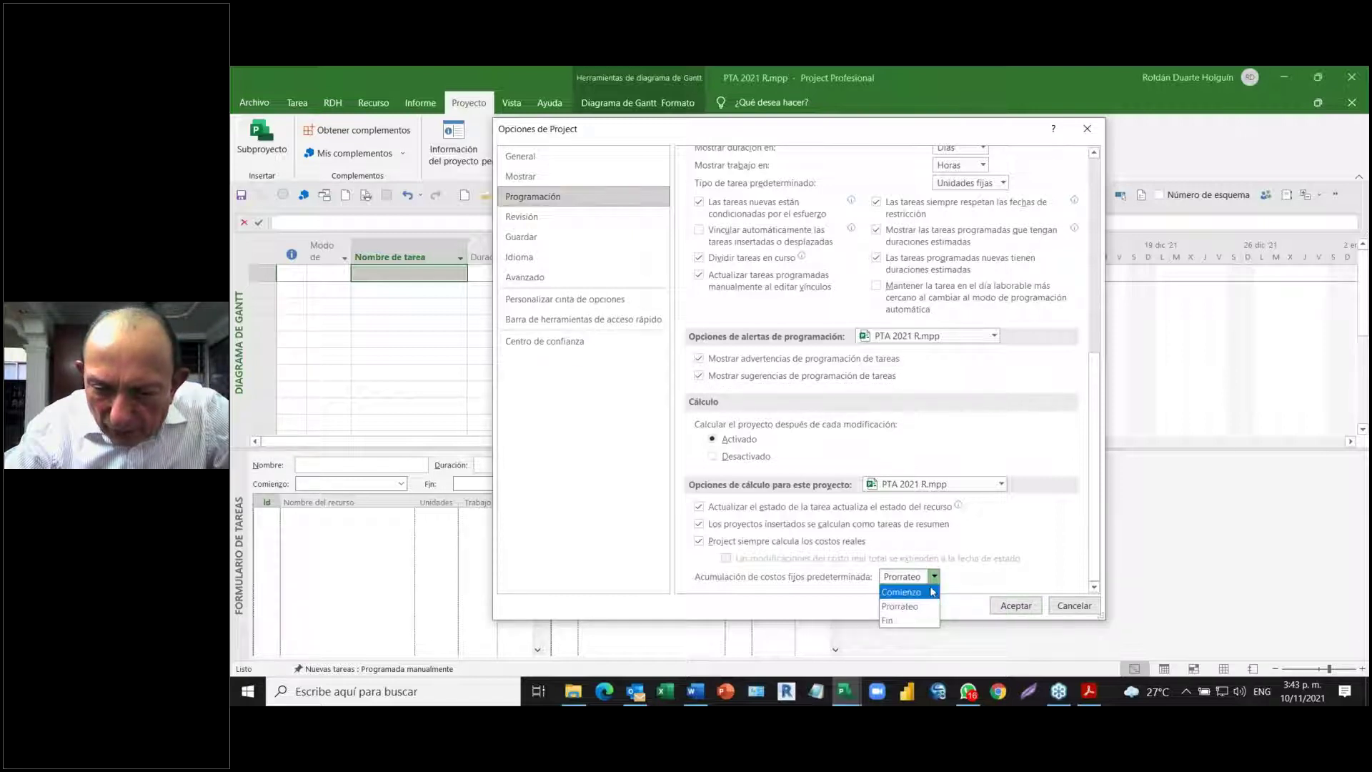
{"action": "left_click", "coordinate": [906, 606]}
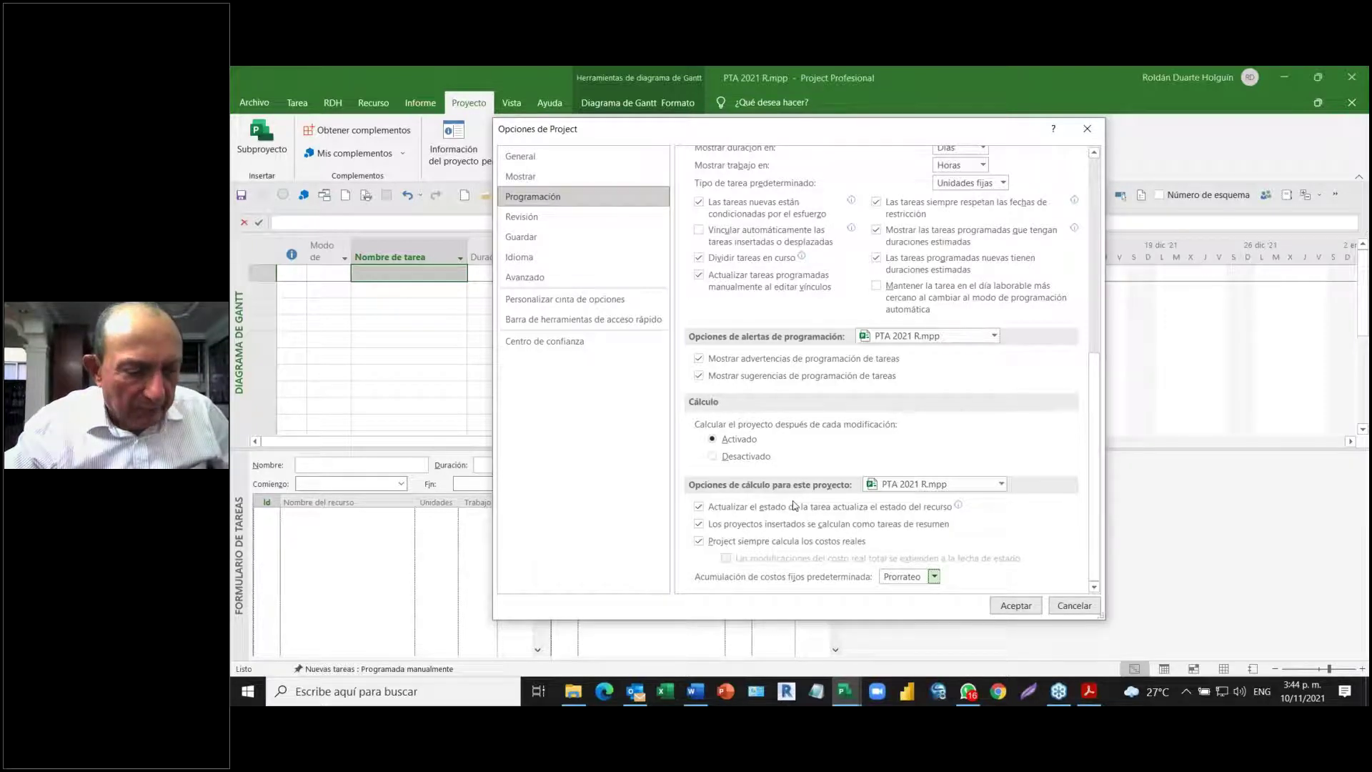
{"action": "mouse_move", "coordinate": [792, 509]}
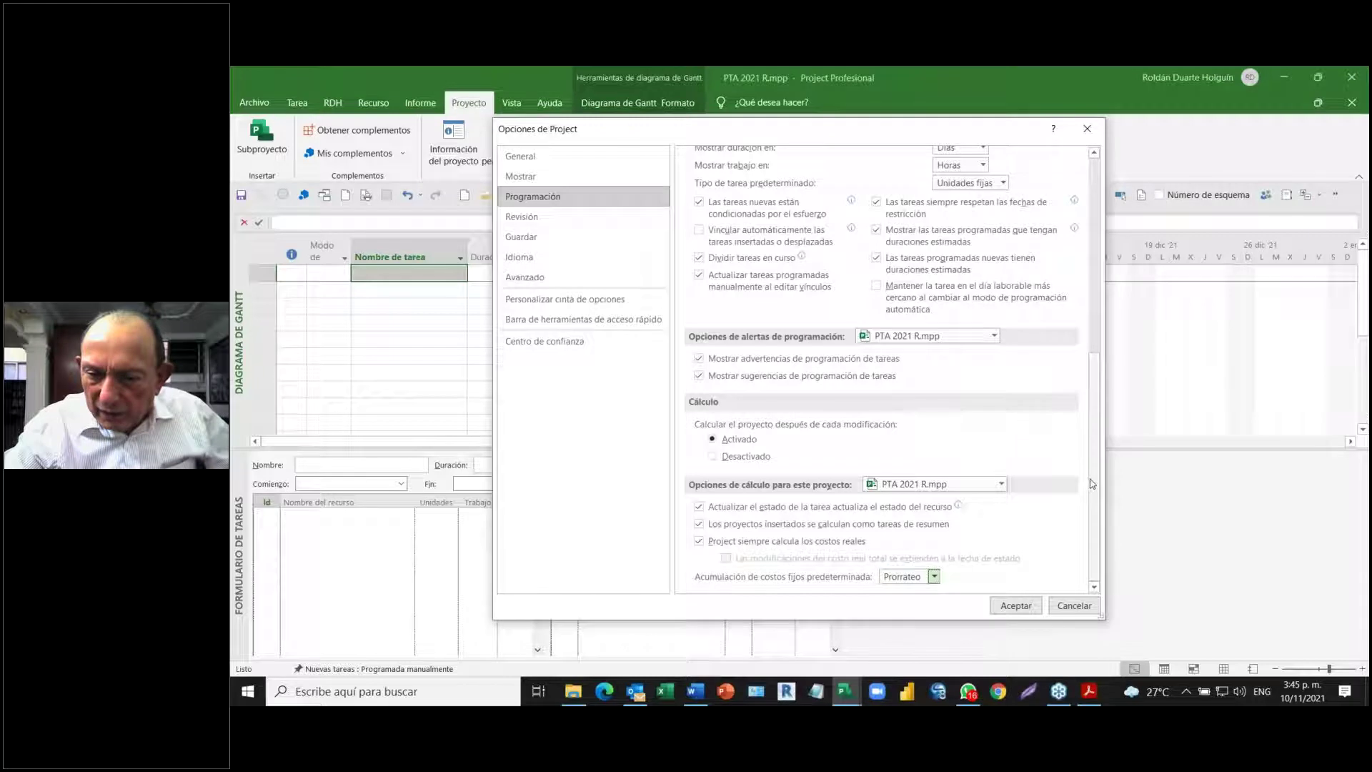
{"action": "left_click", "coordinate": [1013, 606]}
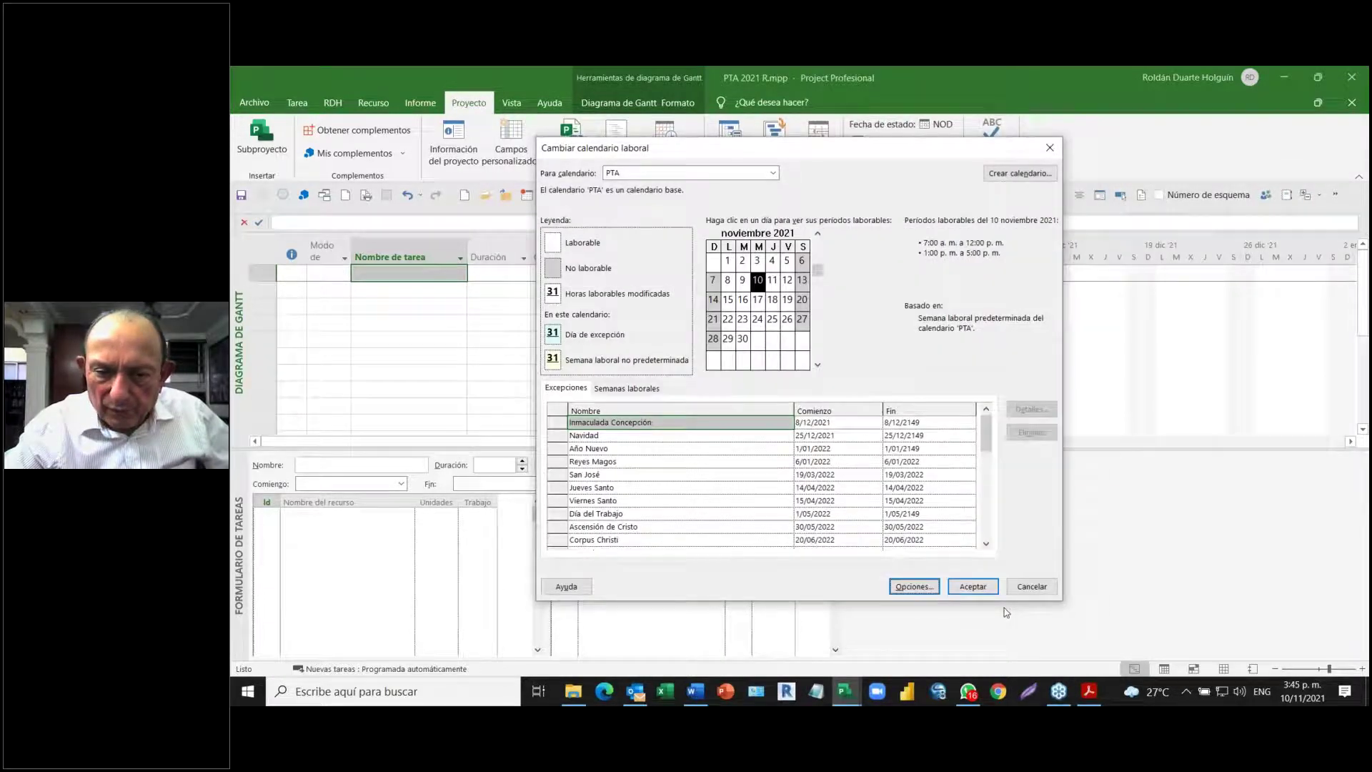
{"action": "left_click", "coordinate": [971, 589]}
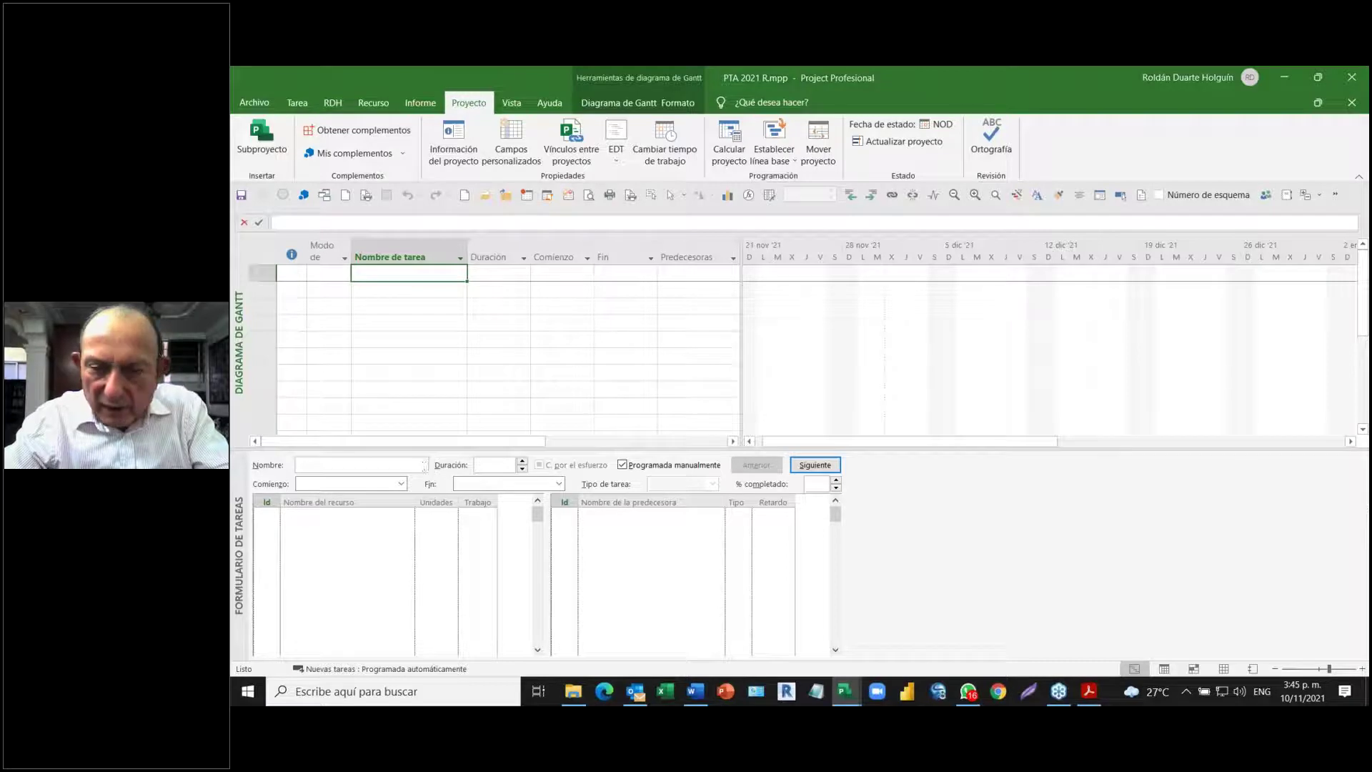
- Switch to the PDF manual and read the remaining scheduling parameters and the general project options with the default rates
{"action": "key", "text": "alt+Tab"}
{"action": "key", "text": "Tab"}
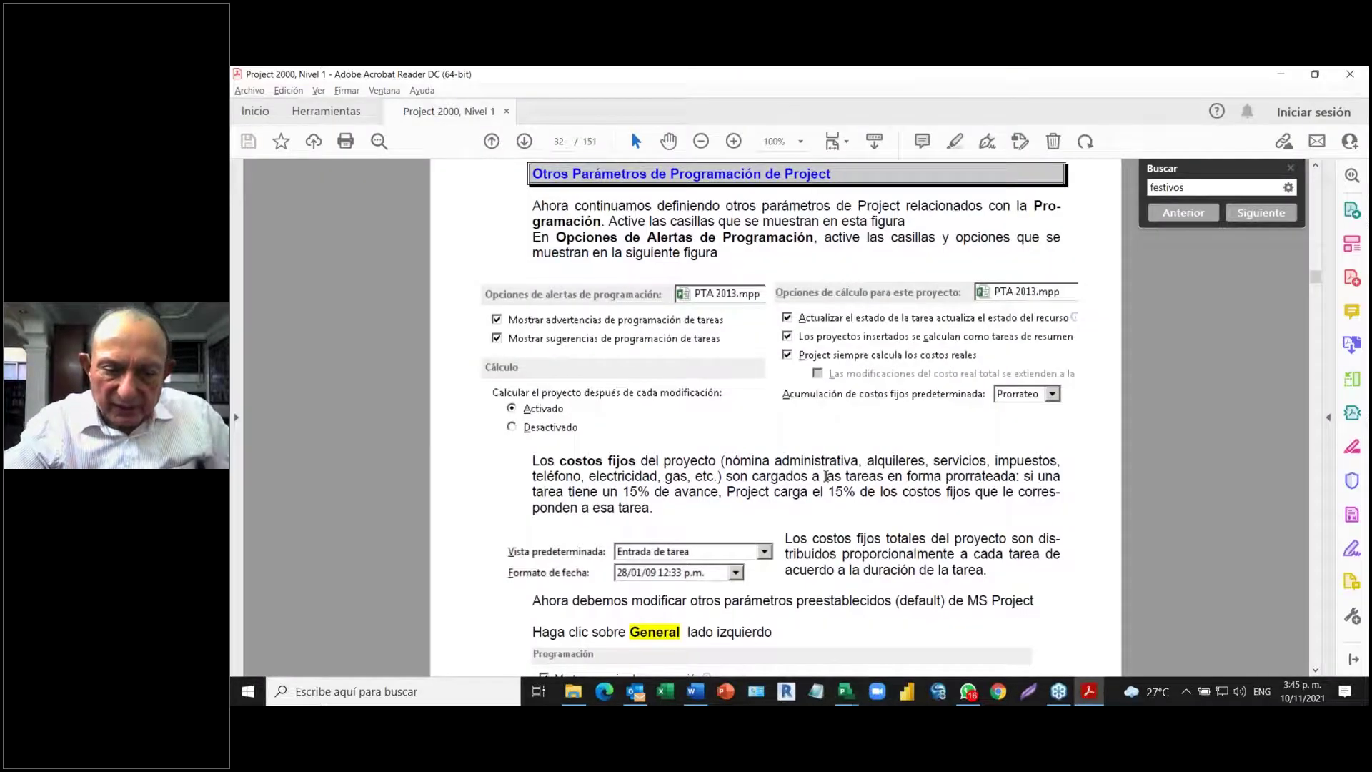
{"action": "scroll", "coordinate": [826, 476], "scroll_direction": "down", "scroll_amount": 5}
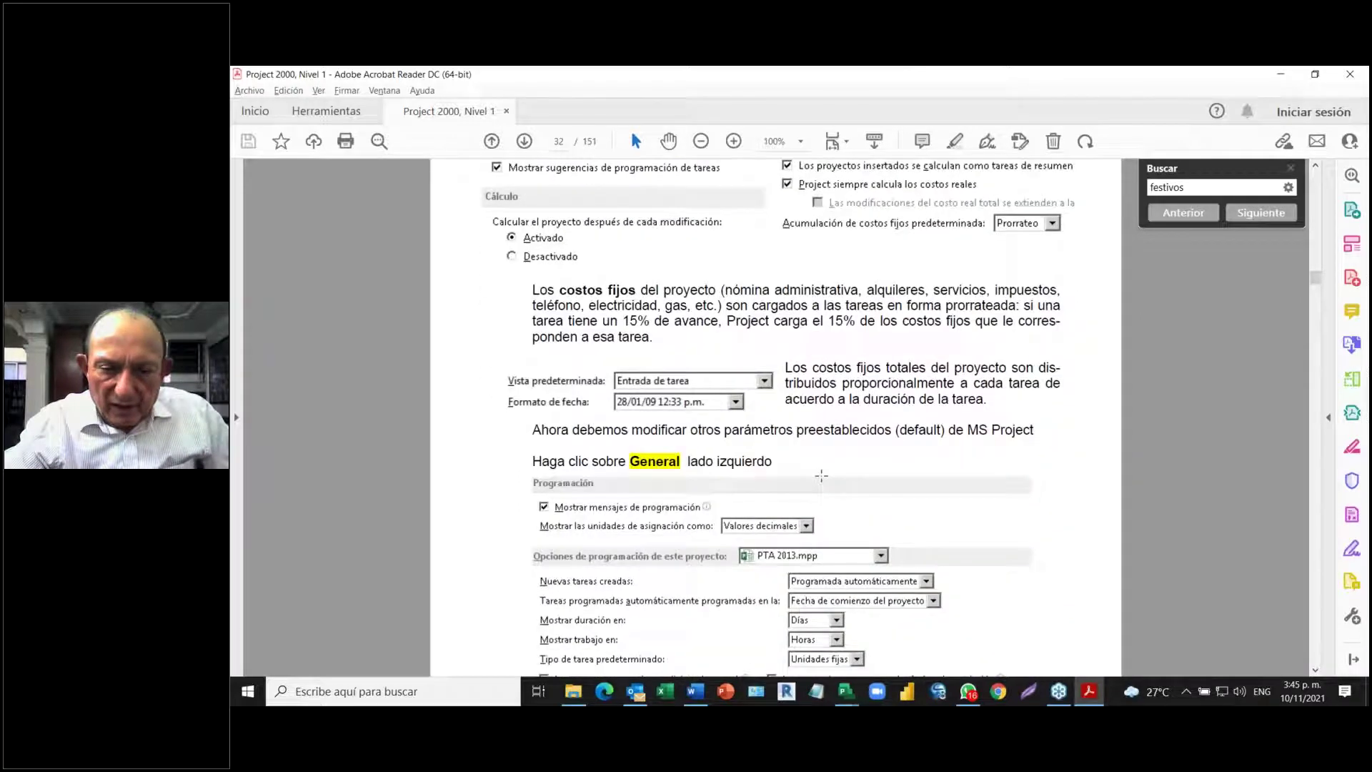
{"action": "scroll", "coordinate": [821, 476], "scroll_direction": "down", "scroll_amount": 1}
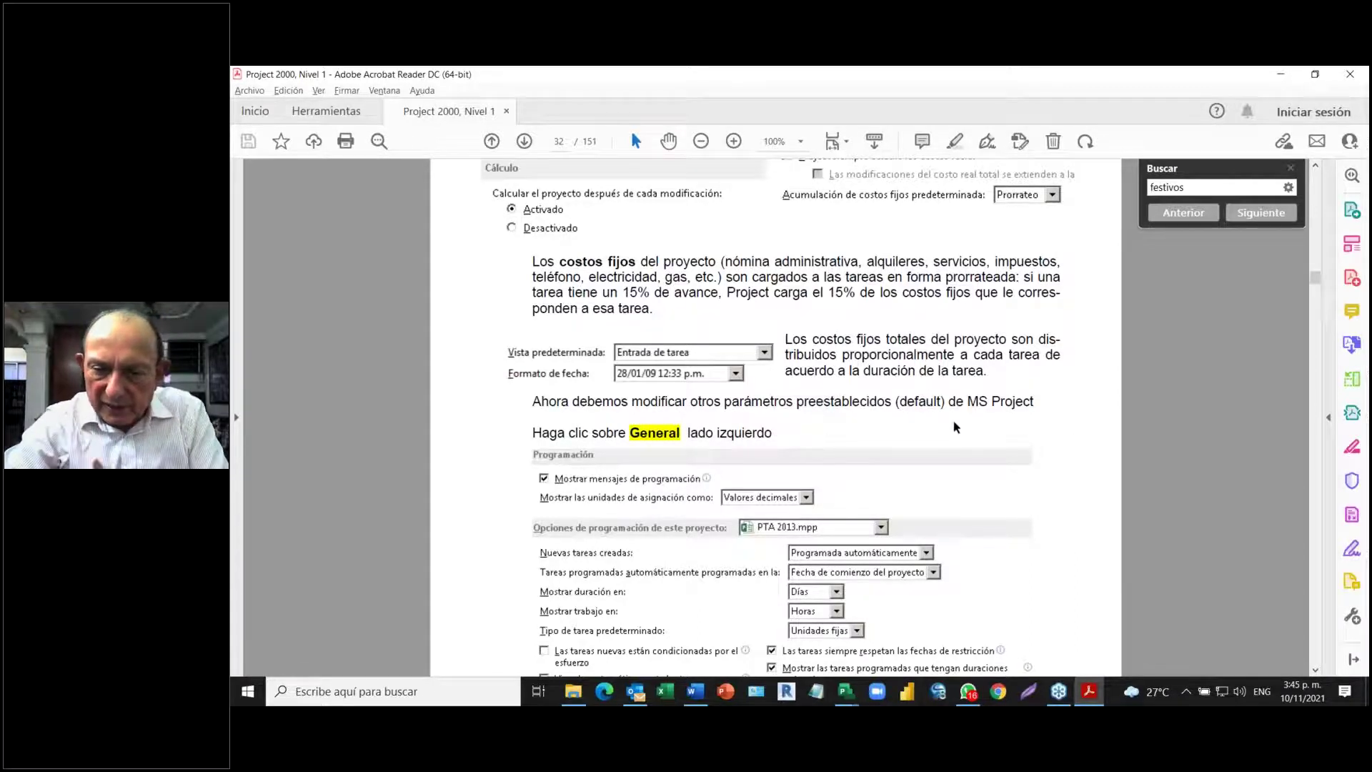
{"action": "scroll", "coordinate": [925, 415], "scroll_direction": "down", "scroll_amount": 3}
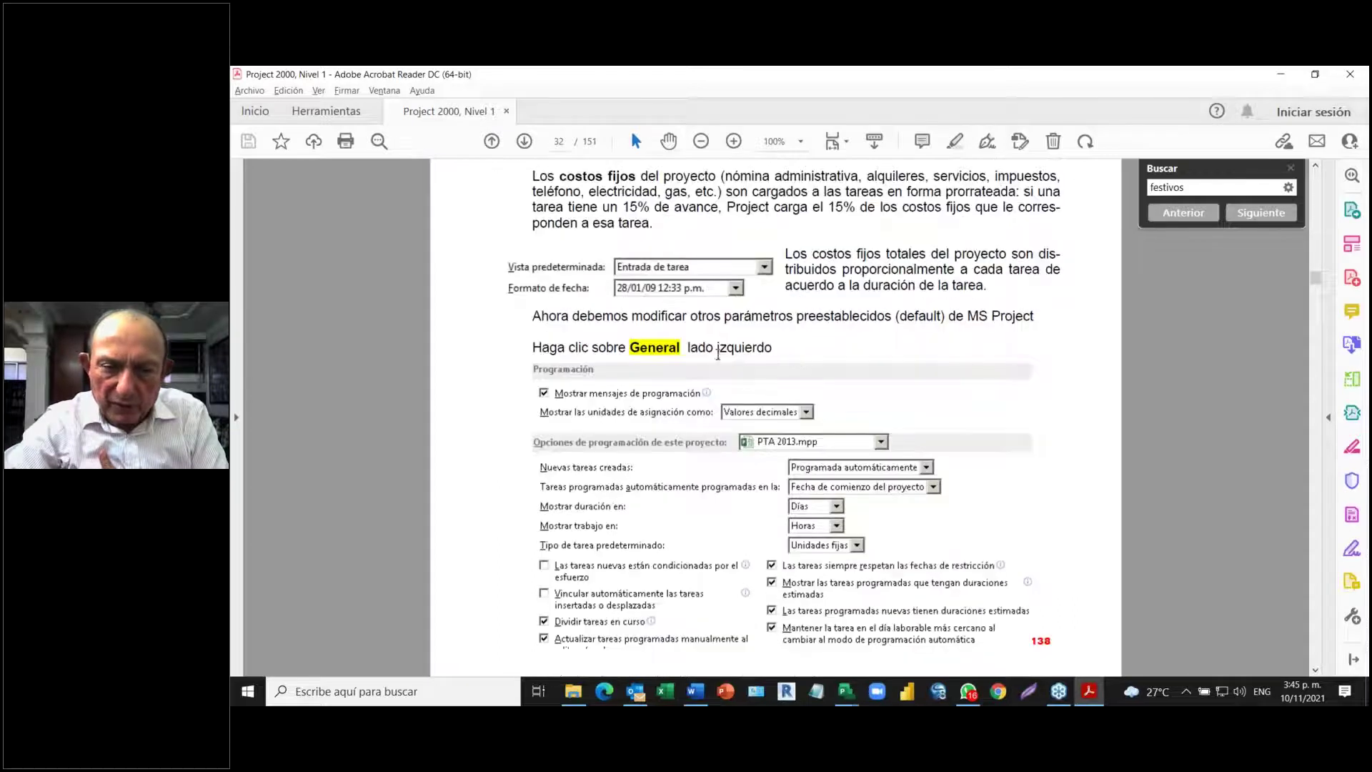
{"action": "scroll", "coordinate": [714, 351], "scroll_direction": "down", "scroll_amount": 1}
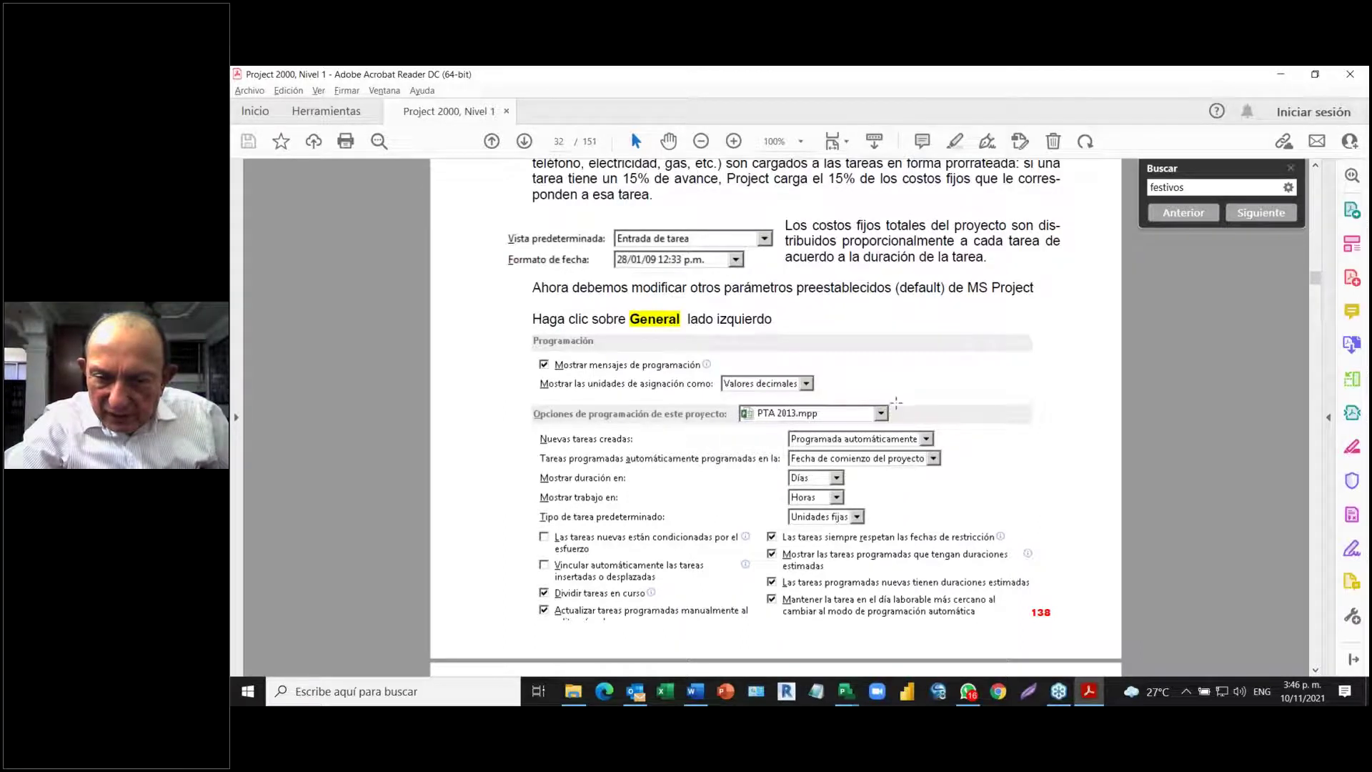
{"action": "scroll", "coordinate": [902, 400], "scroll_direction": "down", "scroll_amount": 2}
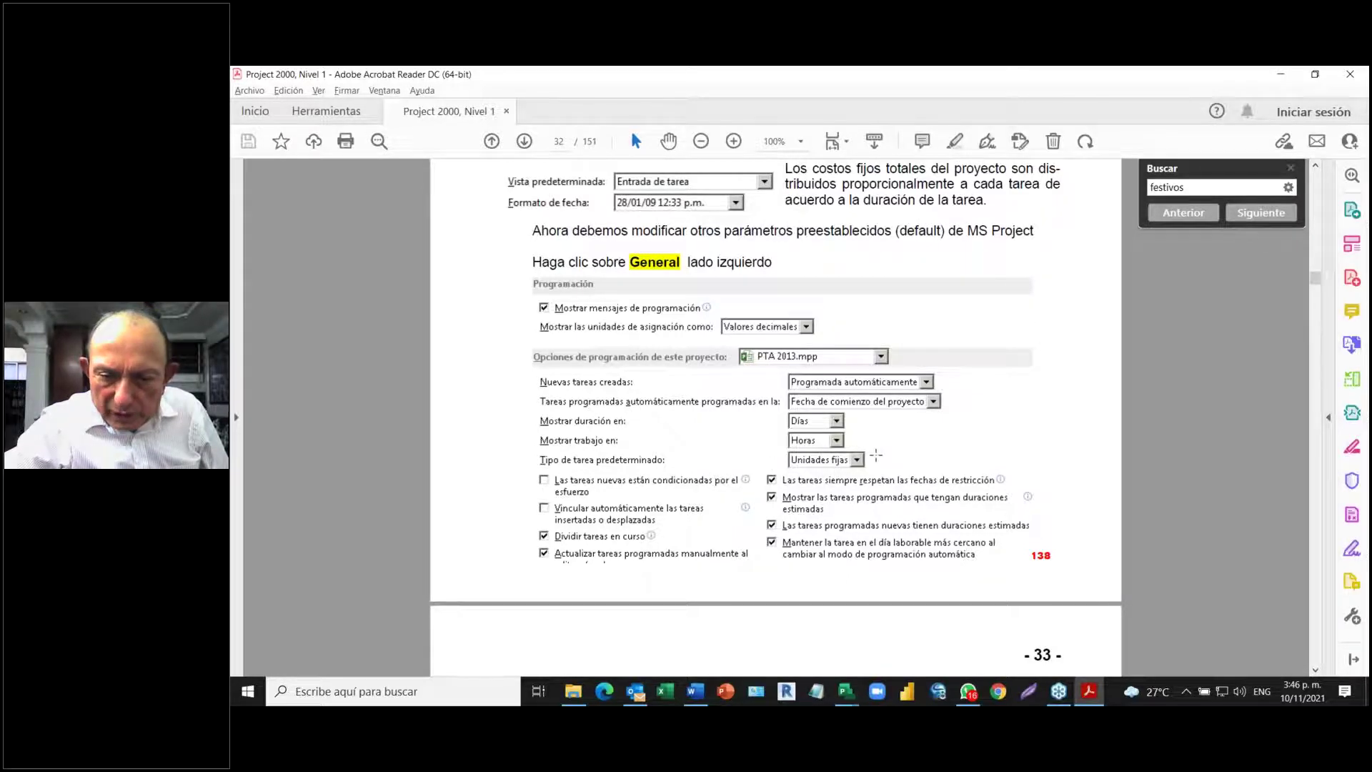
{"action": "scroll", "coordinate": [875, 454], "scroll_direction": "down", "scroll_amount": 1}
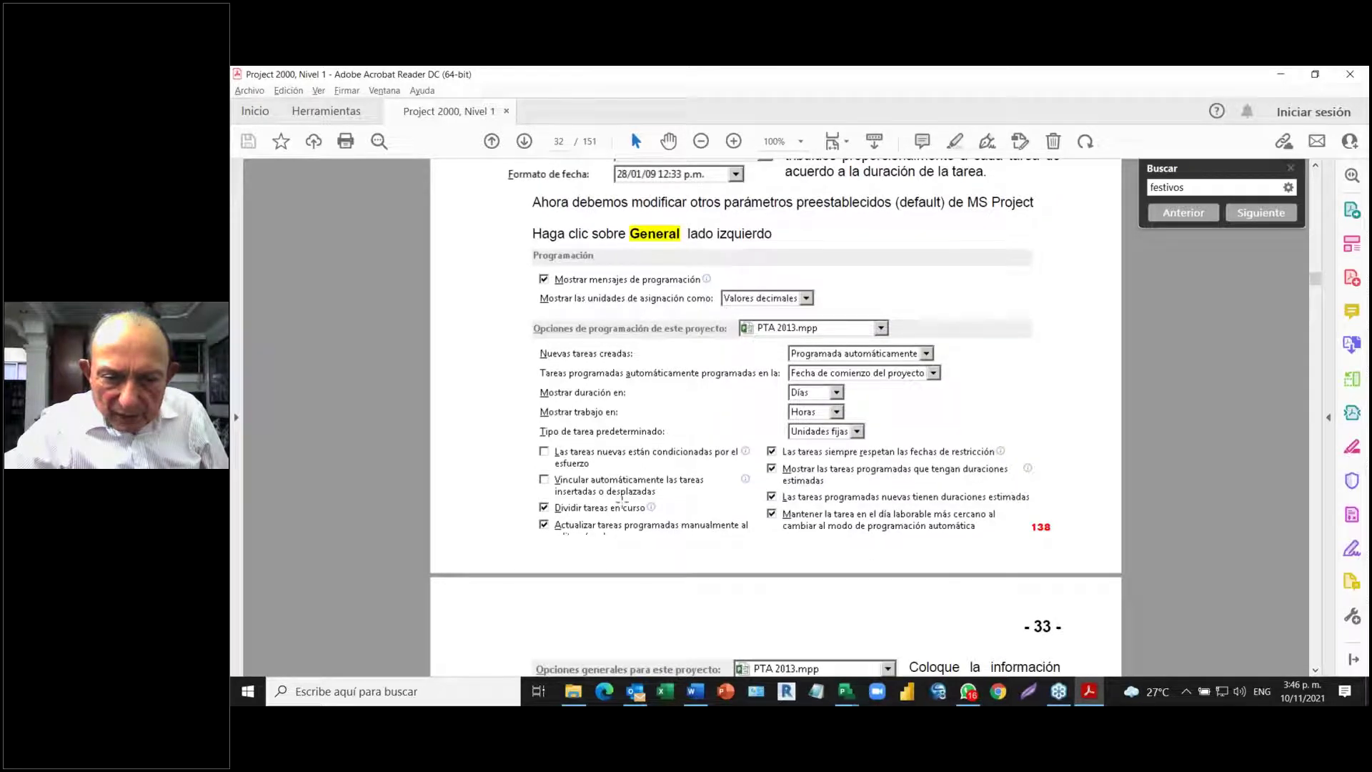
{"action": "scroll", "coordinate": [816, 469], "scroll_direction": "down", "scroll_amount": 4}
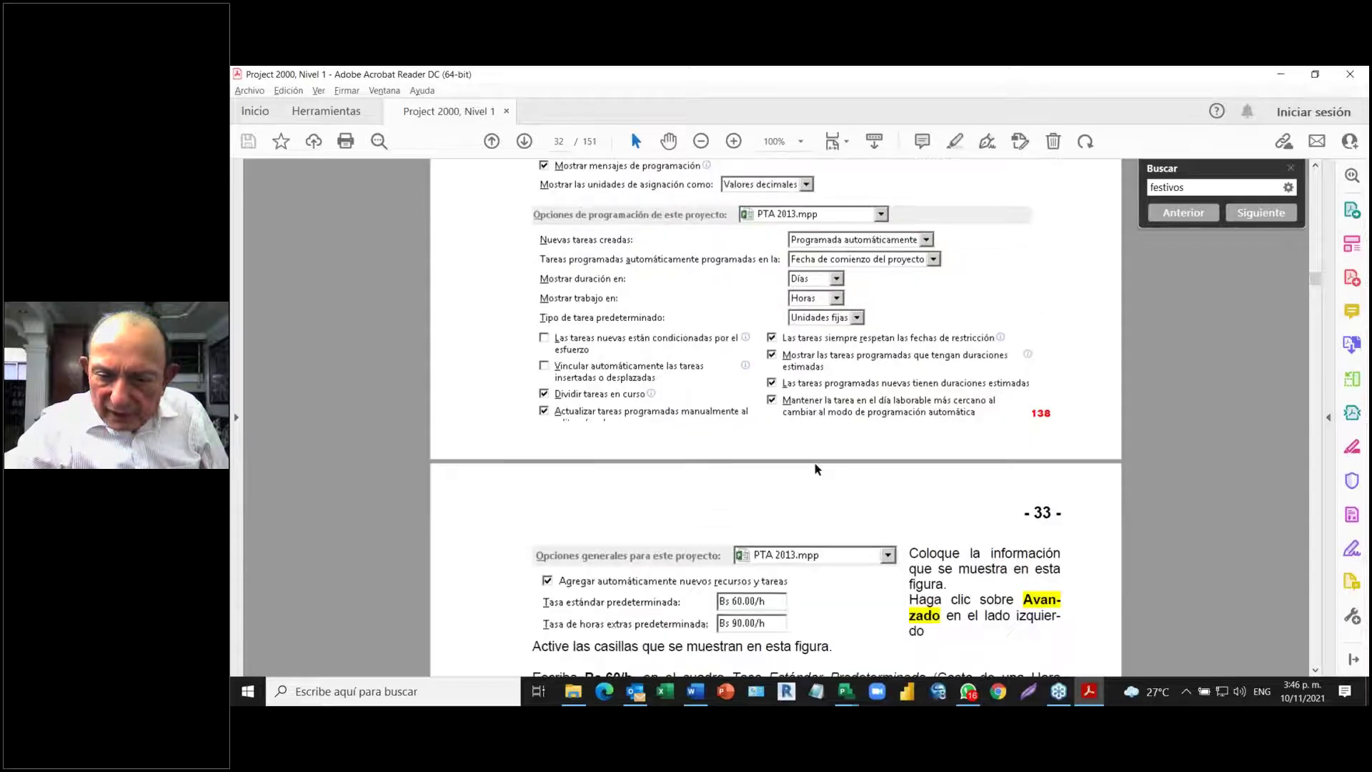
{"action": "scroll", "coordinate": [817, 468], "scroll_direction": "down", "scroll_amount": 4}
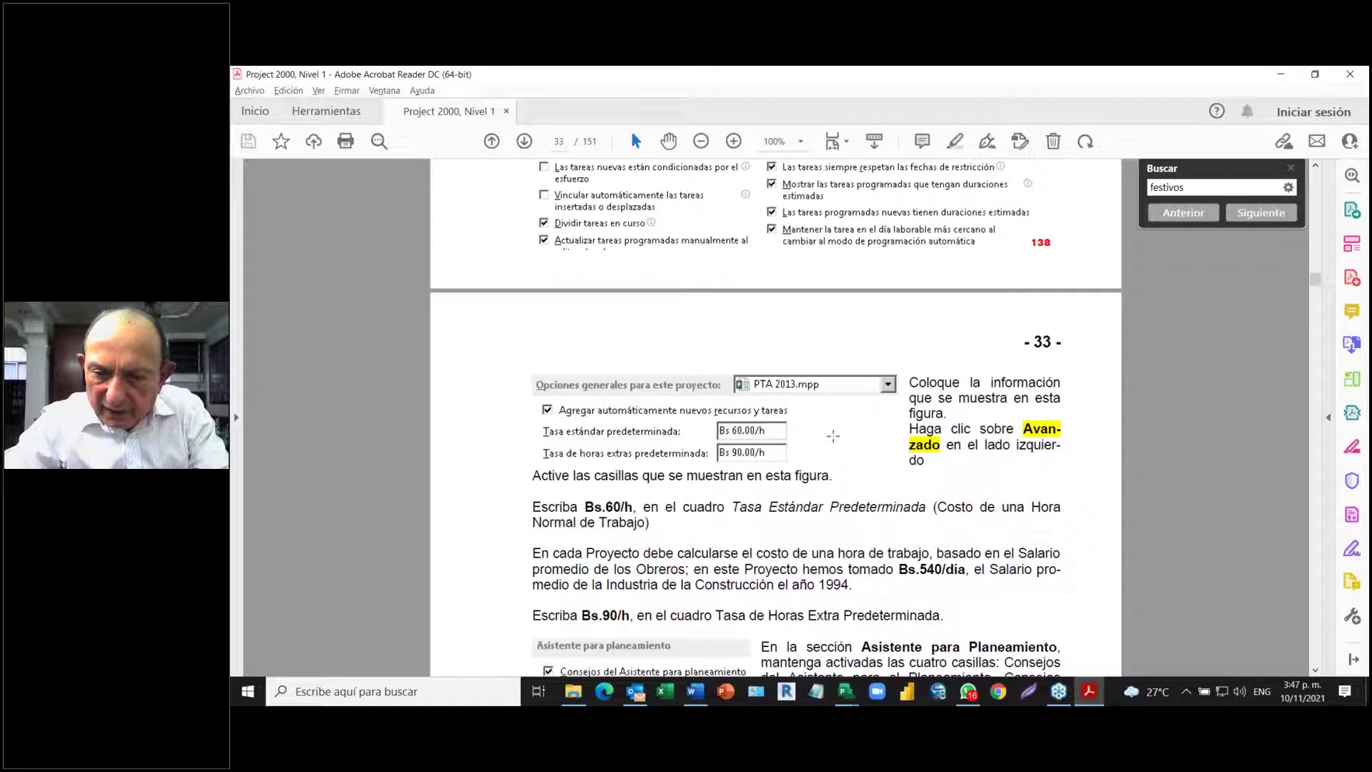
- Return to Project, open the program options and show the Avanzado settings as the manual directs
{"action": "key", "text": "alt+Tab"}
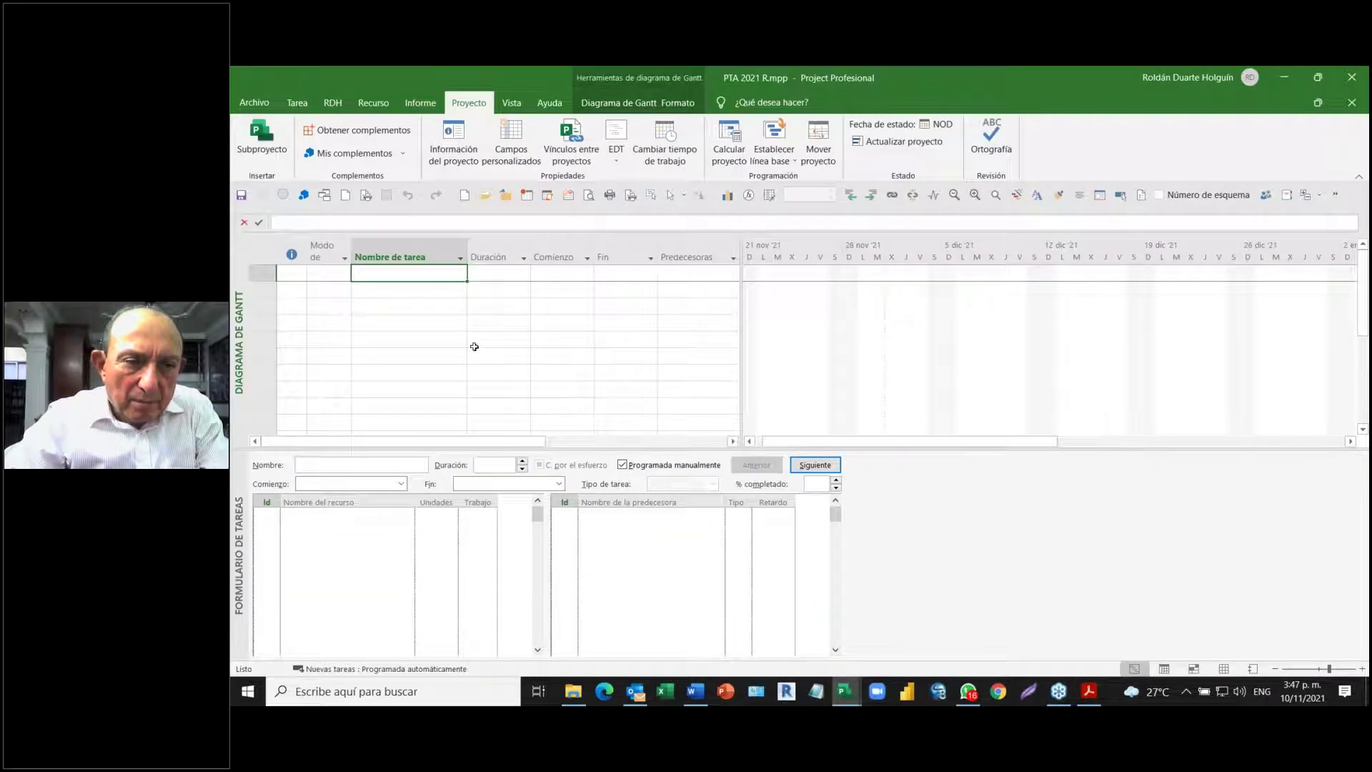
{"action": "right_click", "coordinate": [242, 196]}
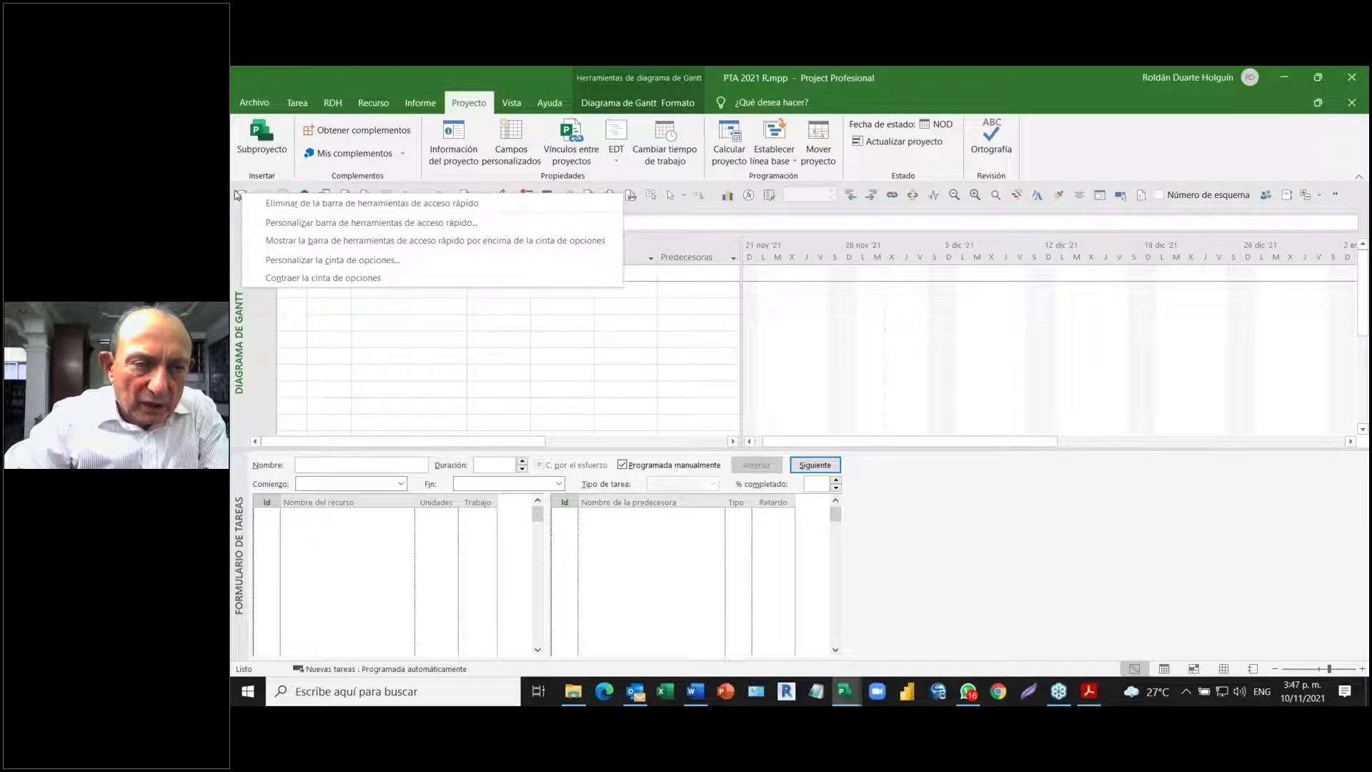
{"action": "left_click", "coordinate": [324, 223]}
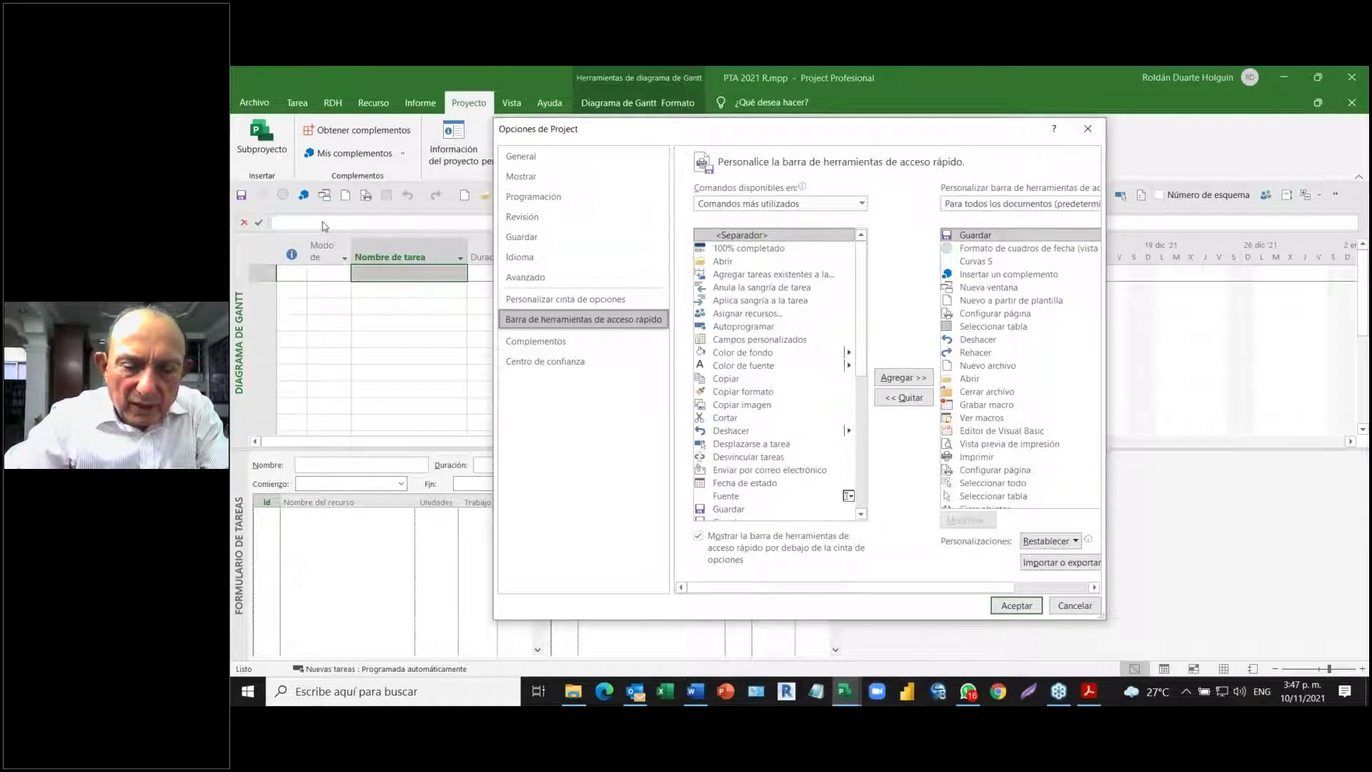
{"action": "key", "text": "alt+Tab"}
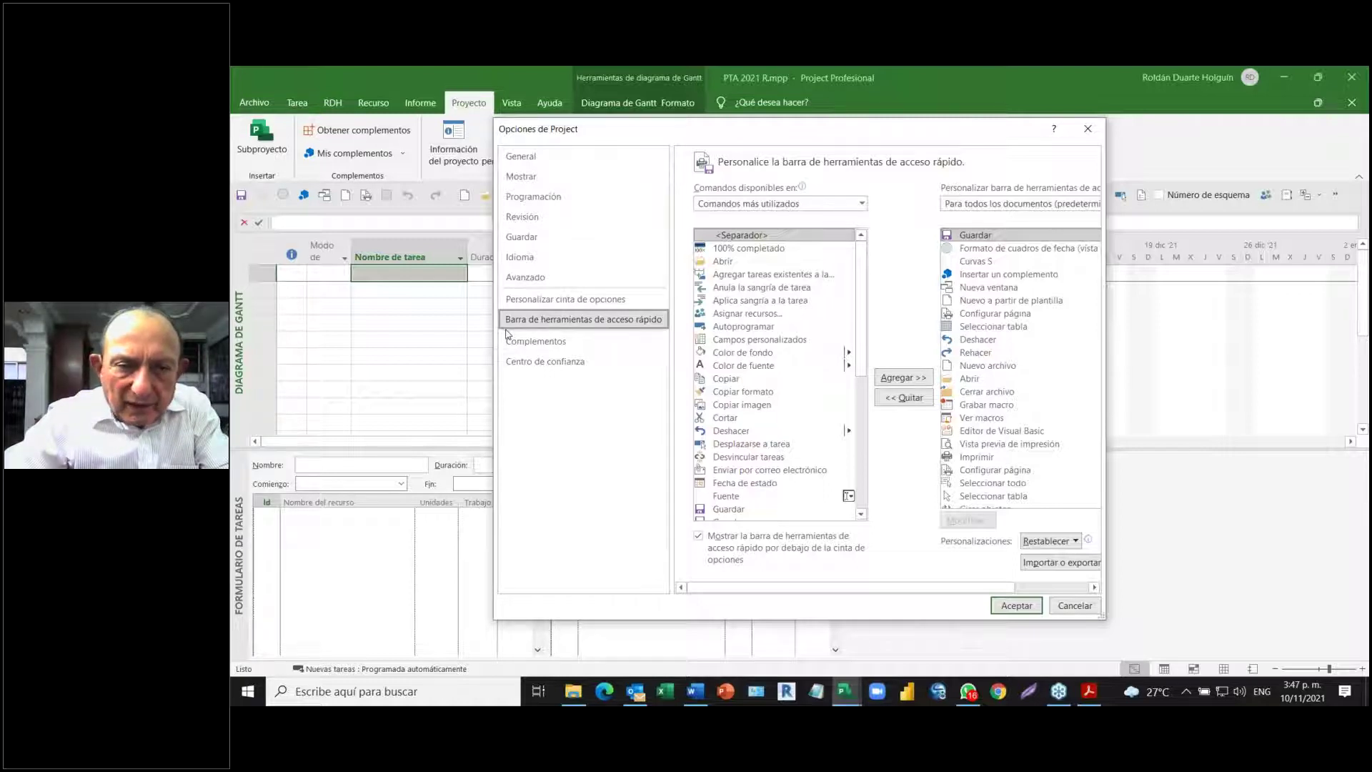
{"action": "key", "text": "alt+Tab"}
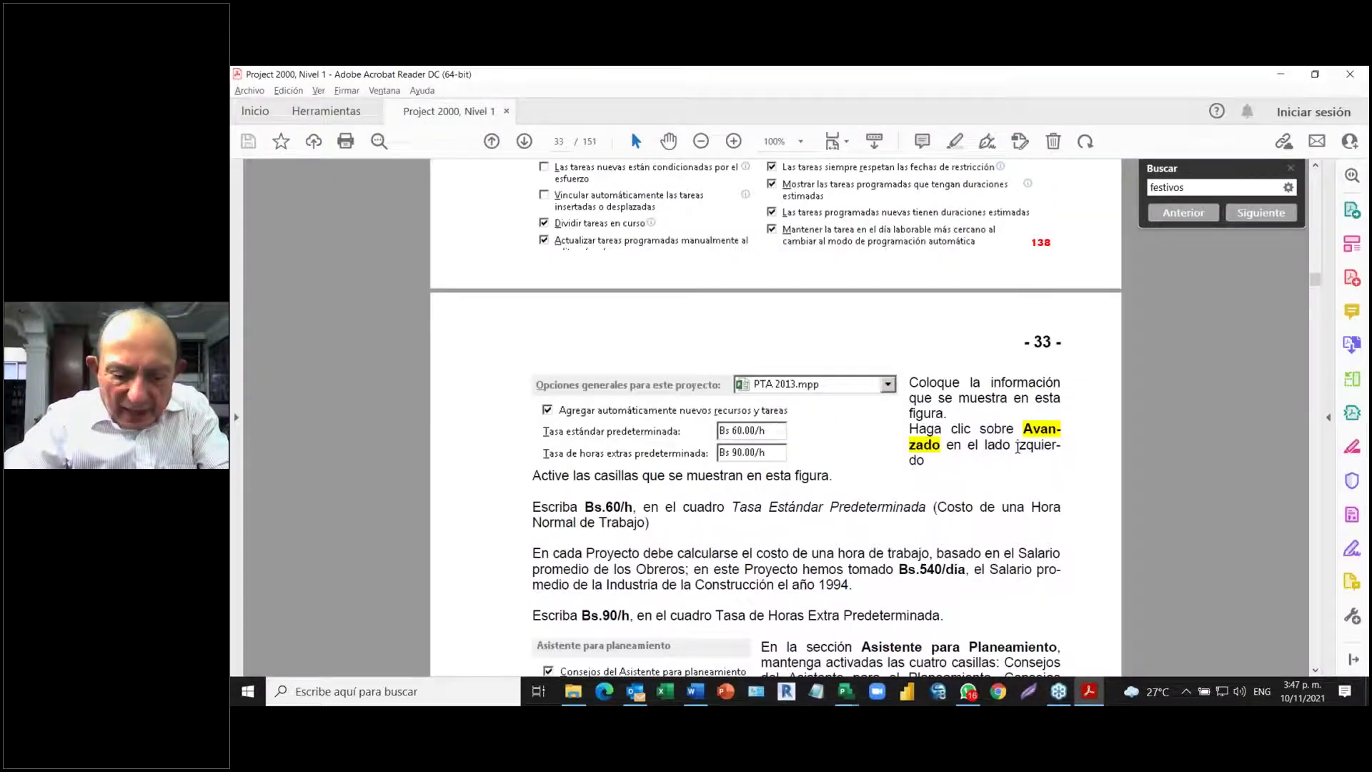
{"action": "key", "text": "alt+Tab"}
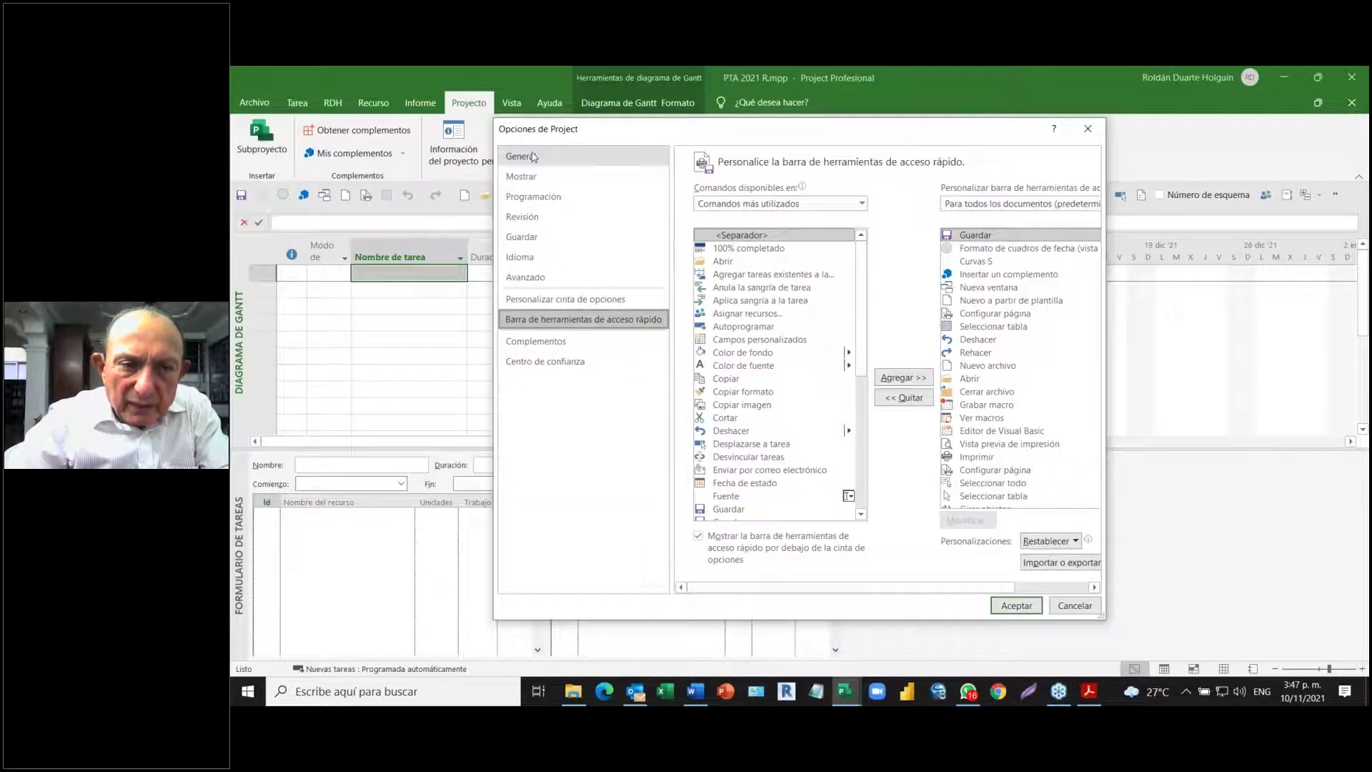
{"action": "left_click", "coordinate": [532, 279]}
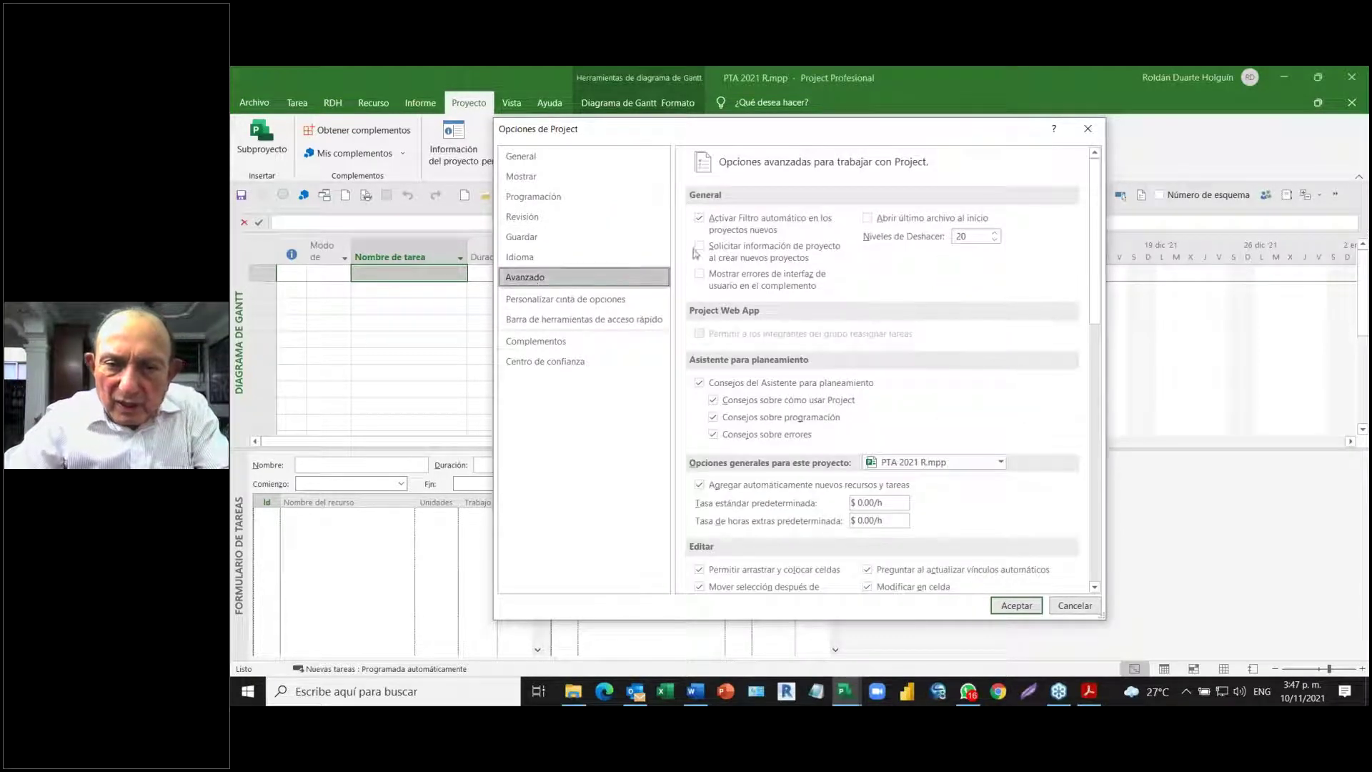
- Keep the automatic filter for new projects active, and enable the new-project information request and add-in user interface error display
{"action": "left_click", "coordinate": [699, 218]}
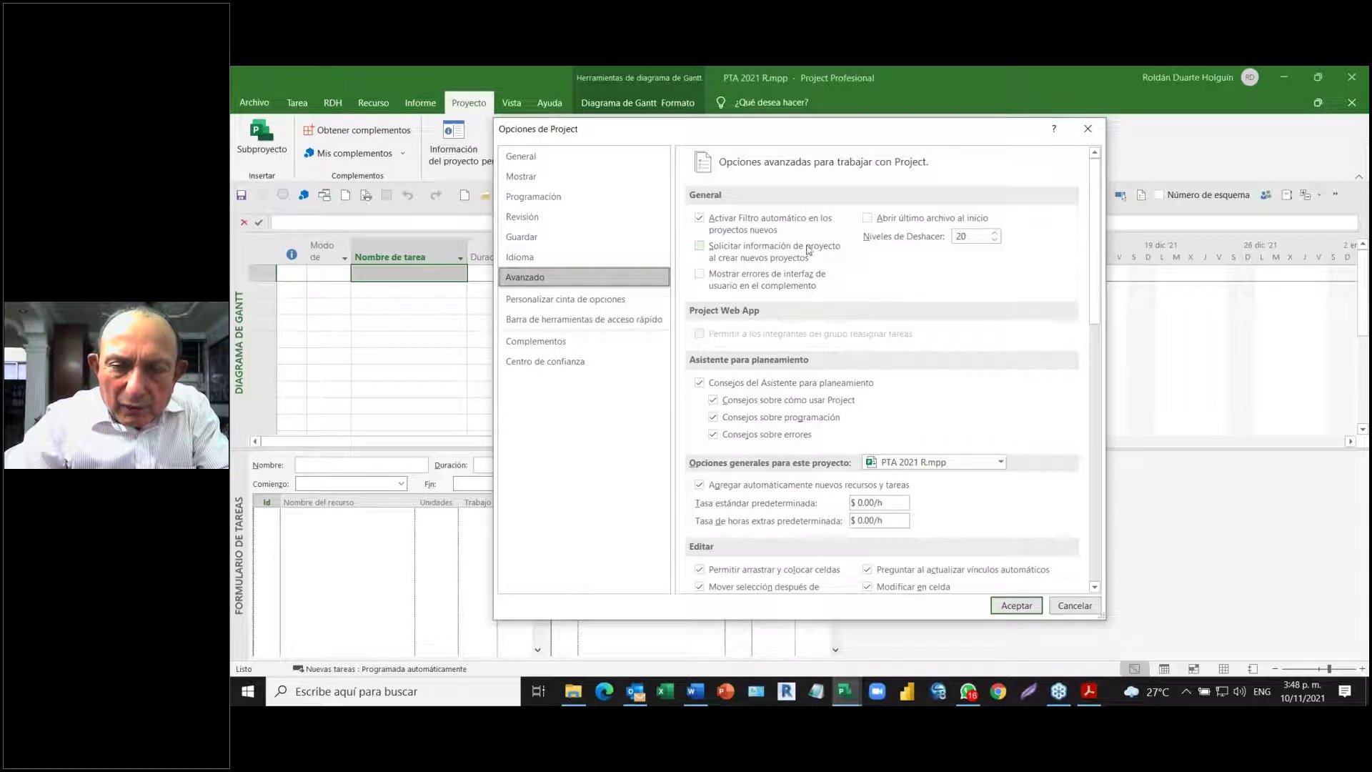
{"action": "left_click", "coordinate": [699, 249]}
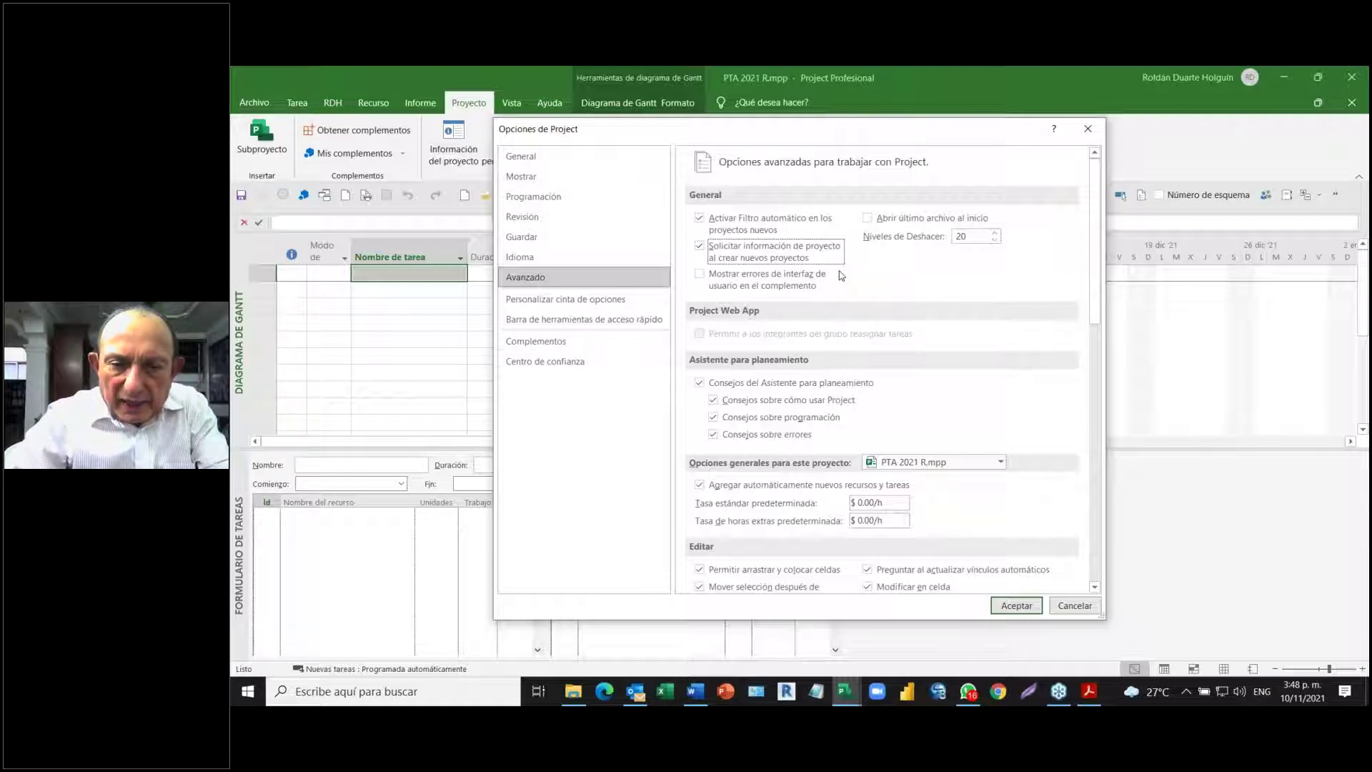
{"action": "left_click", "coordinate": [700, 277]}
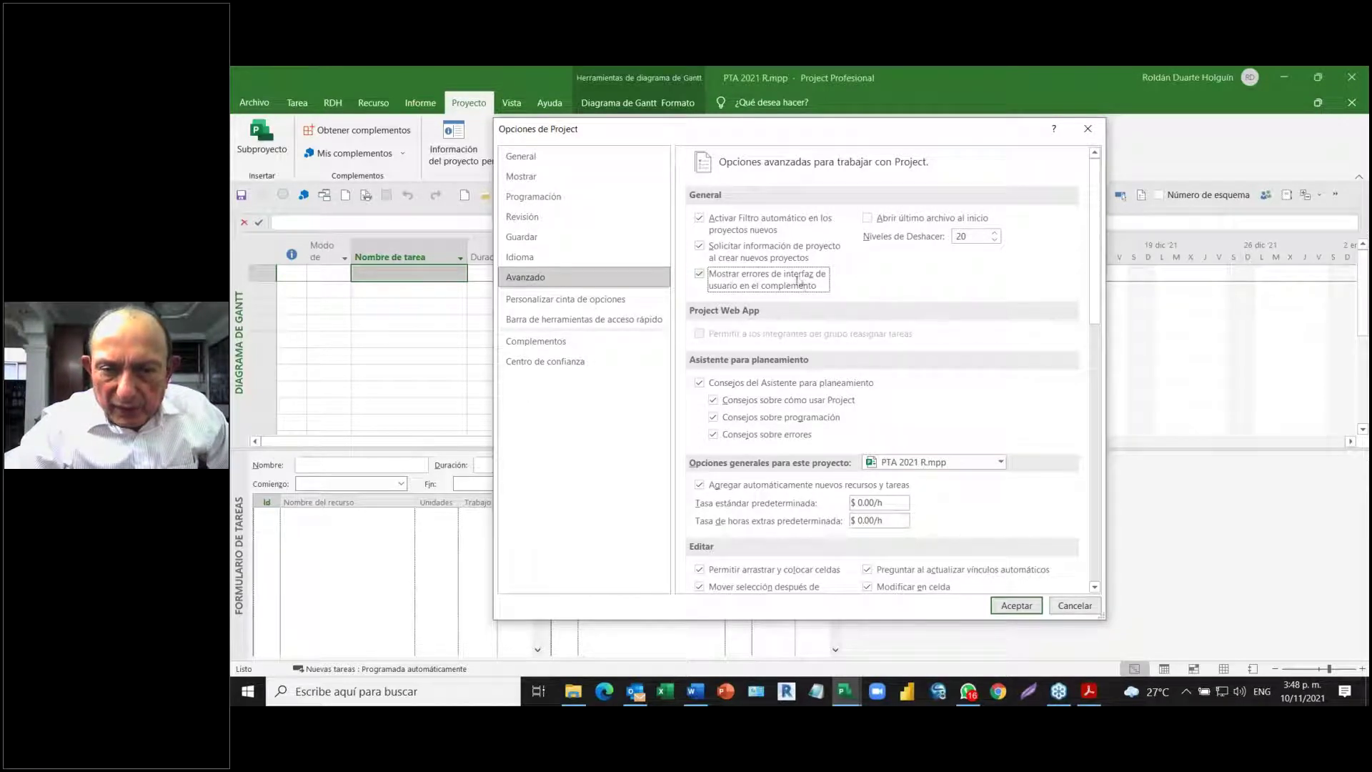
- Try 540 per hour as the default standard rate for PTA 2021 R.mpp
{"action": "scroll", "coordinate": [855, 349], "scroll_direction": "down", "scroll_amount": 1}
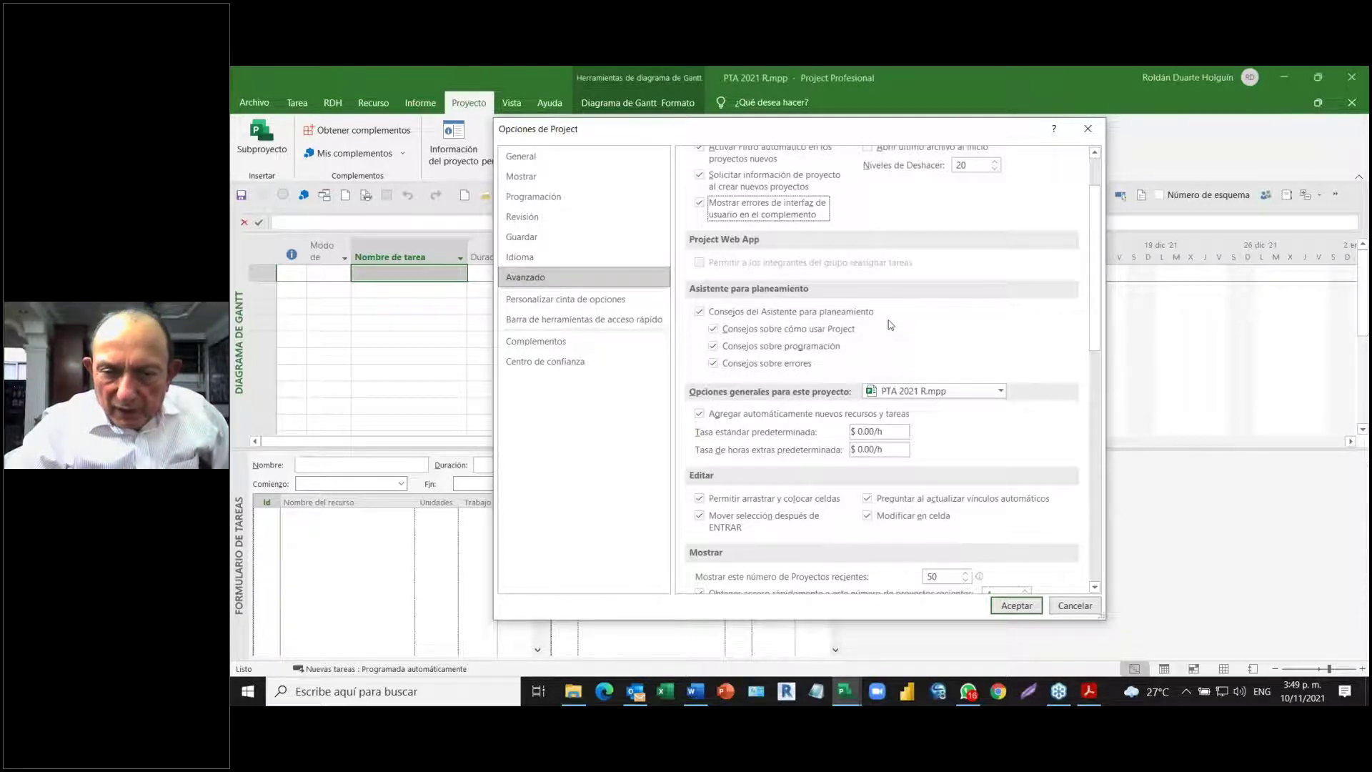
{"action": "scroll", "coordinate": [891, 325], "scroll_direction": "down", "scroll_amount": 1}
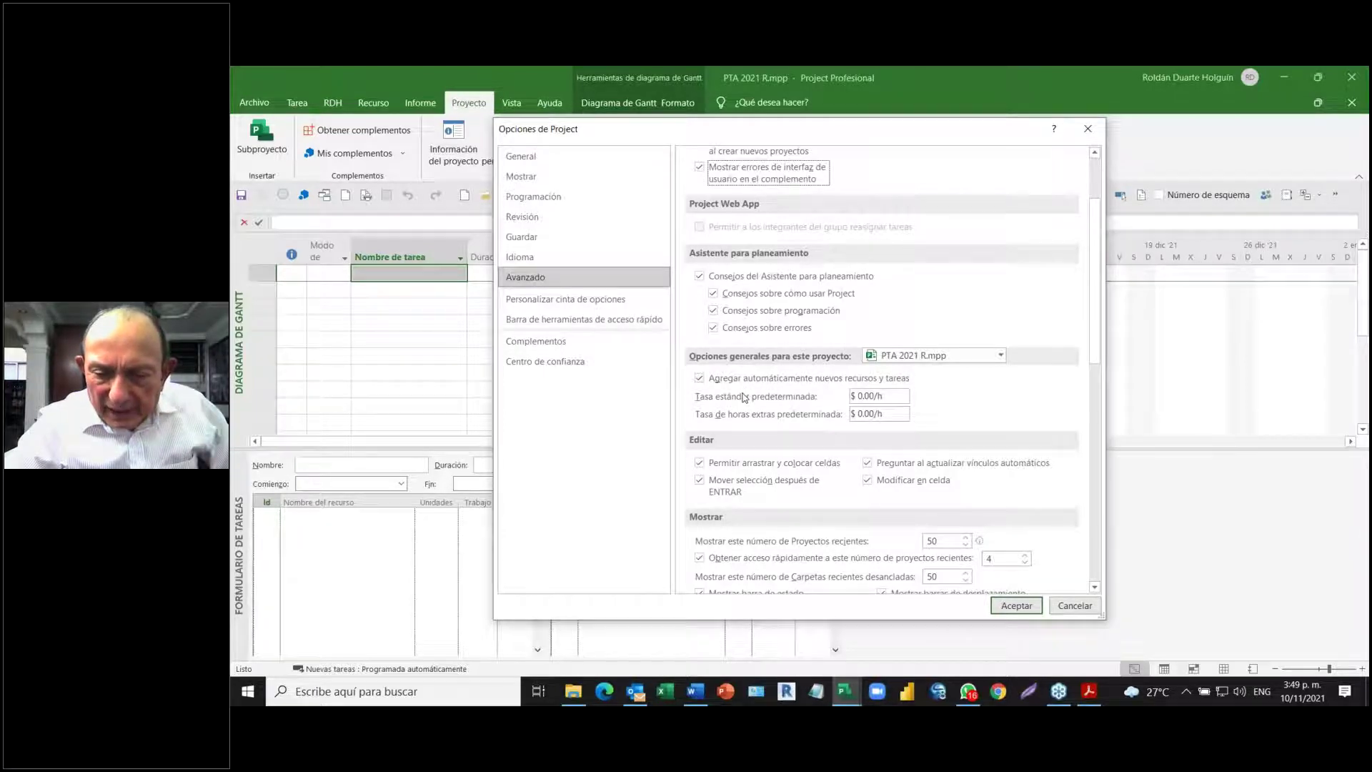
{"action": "left_click", "coordinate": [858, 396]}
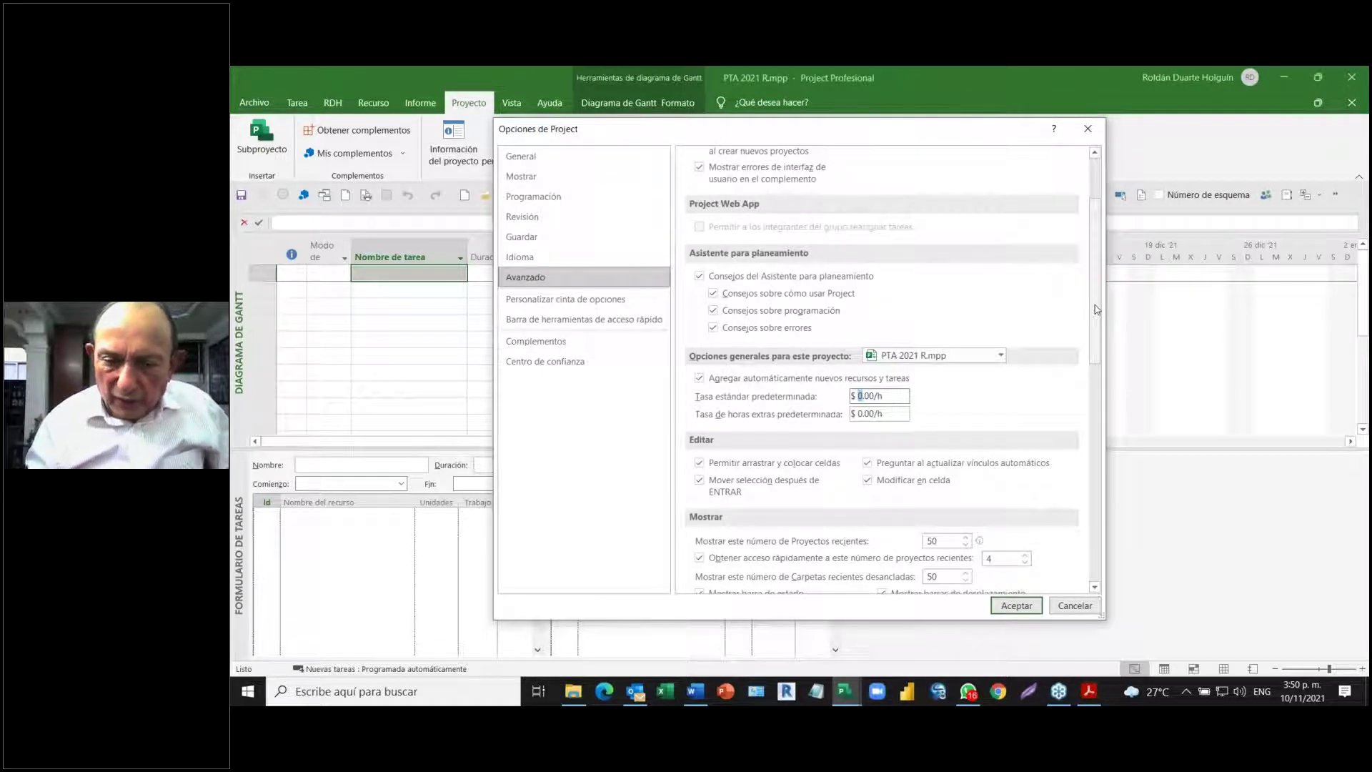
{"action": "type", "text": "540"}
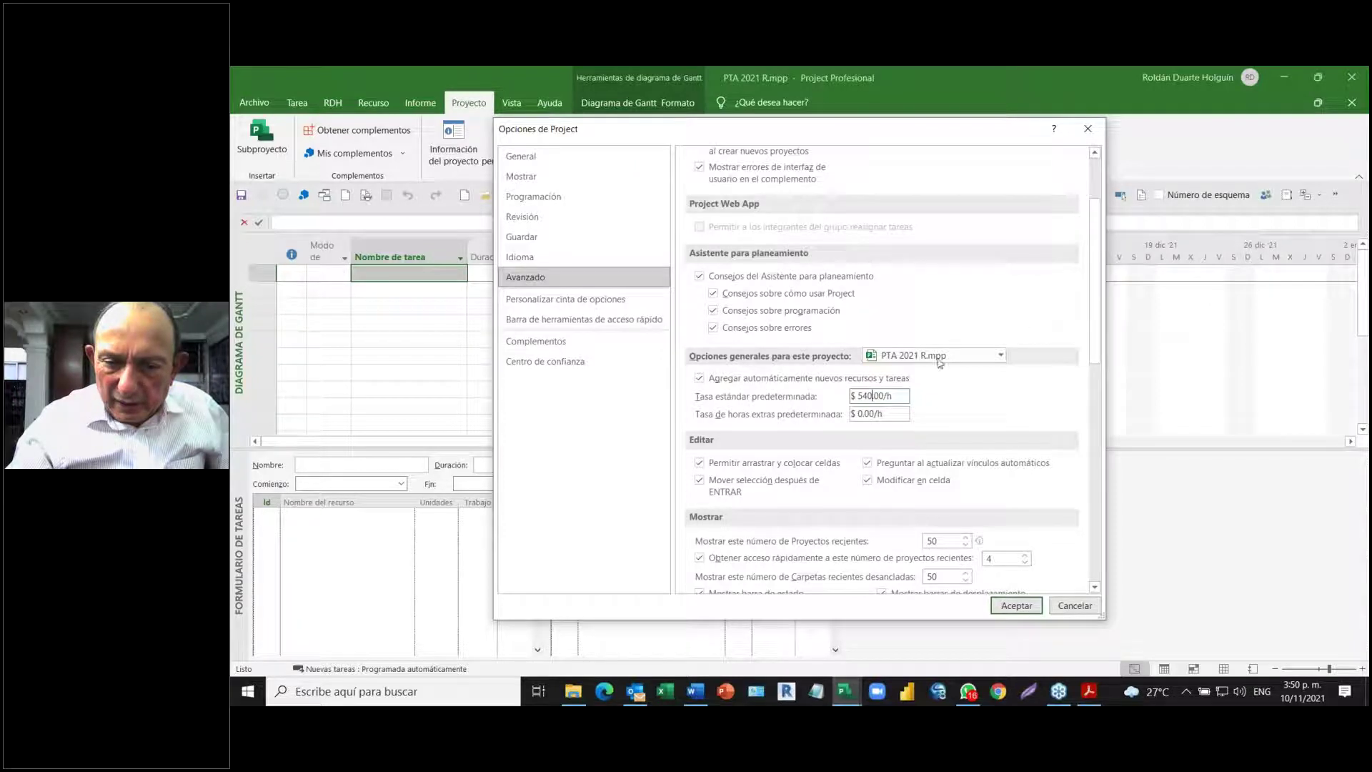
{"action": "left_click", "coordinate": [870, 394]}
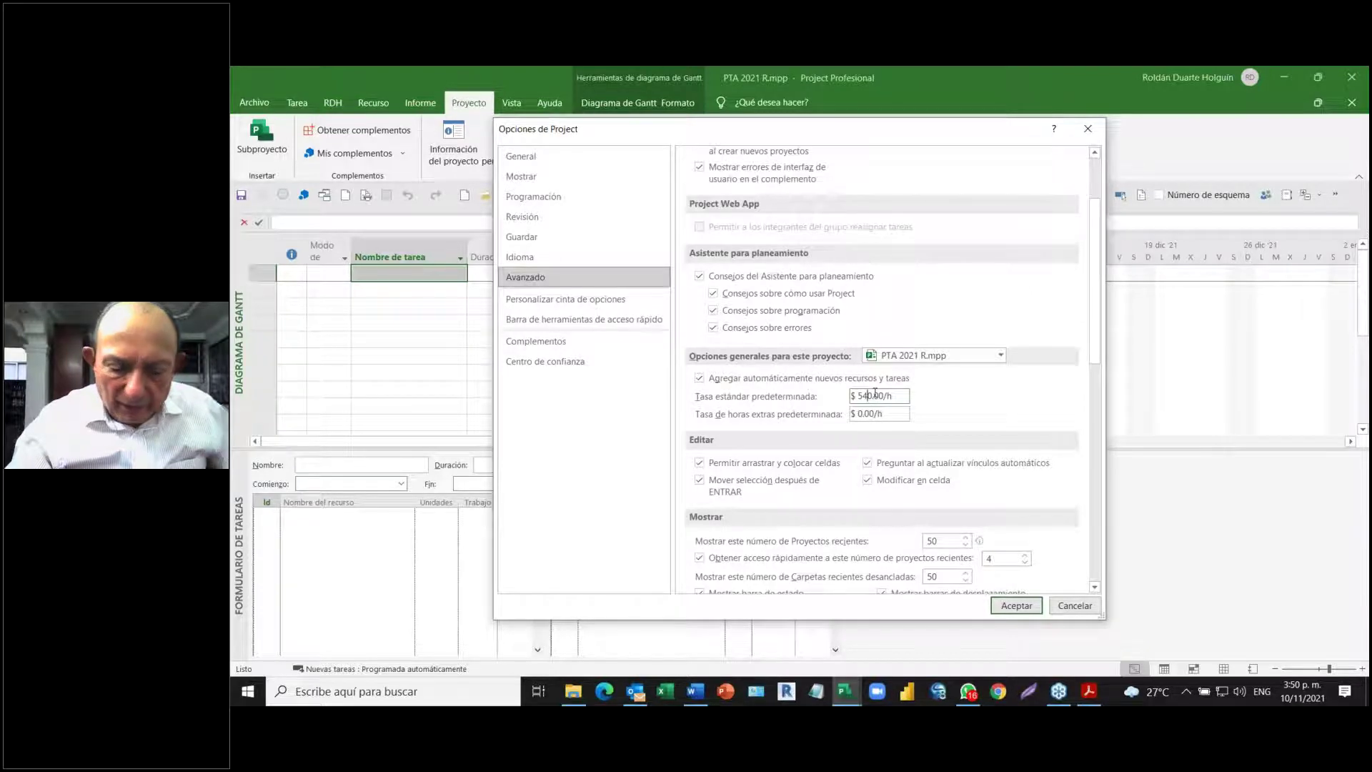
- Check the rates in the PDF manual, and set the default standard rate to $60.00/h and the default overtime rate to $90.00/h
{"action": "key", "text": "alt+Tab"}
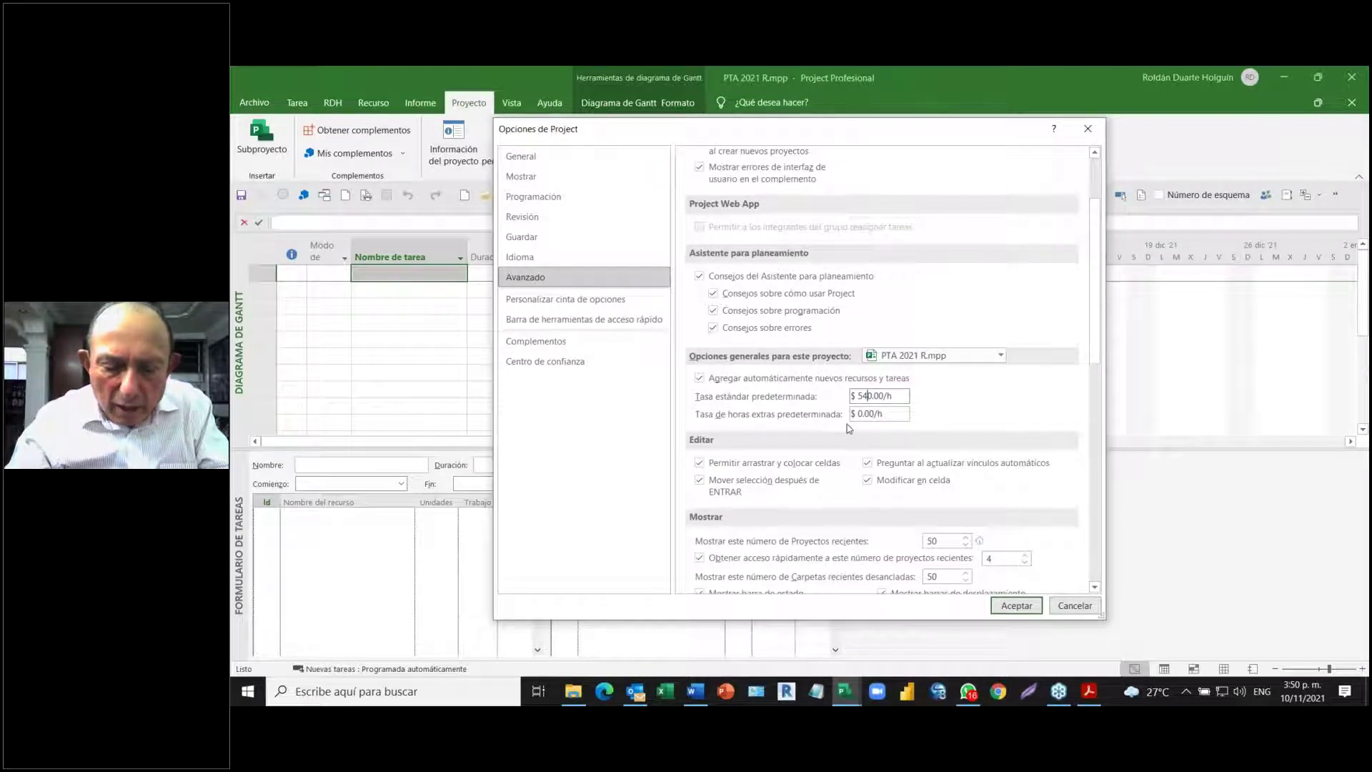
{"action": "key", "text": "alt+Tab"}
{"action": "key", "text": "alt+Tab"}
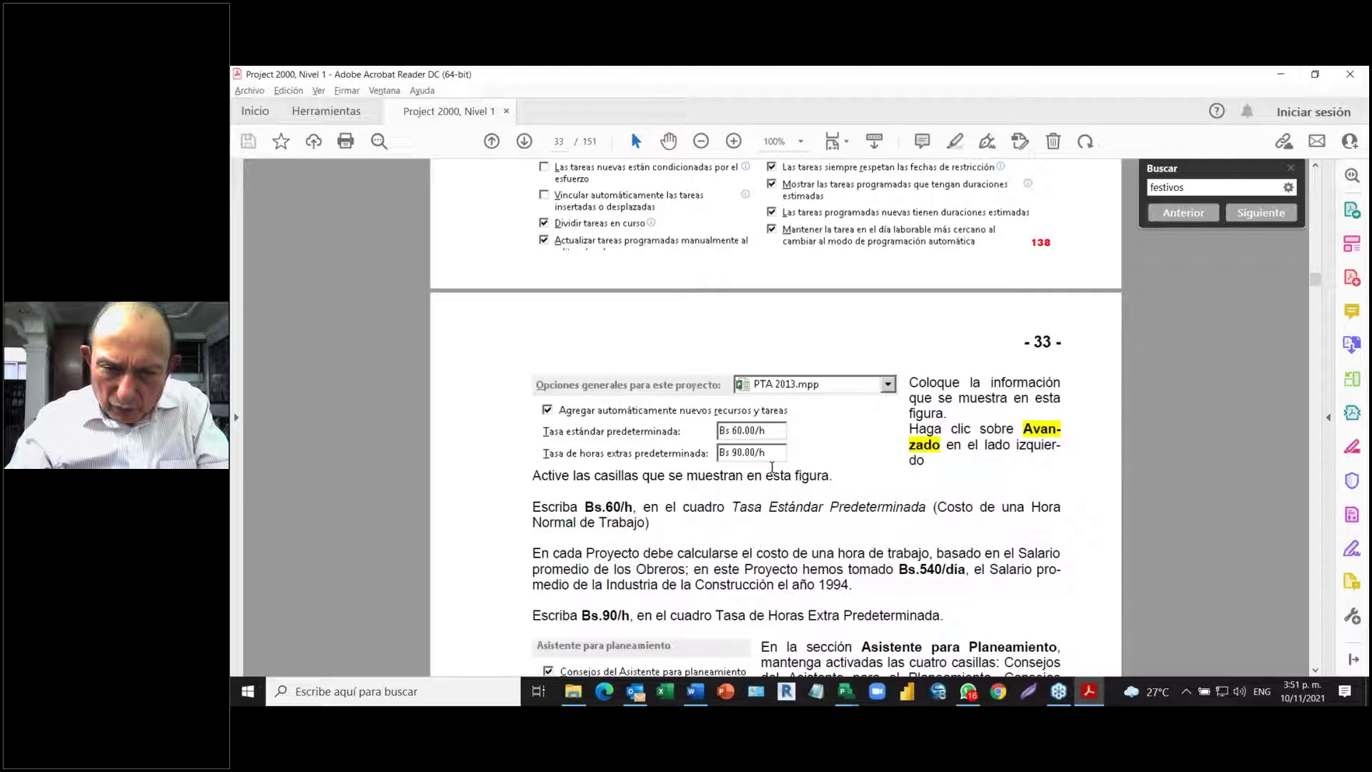
{"action": "key", "text": "alt+Tab"}
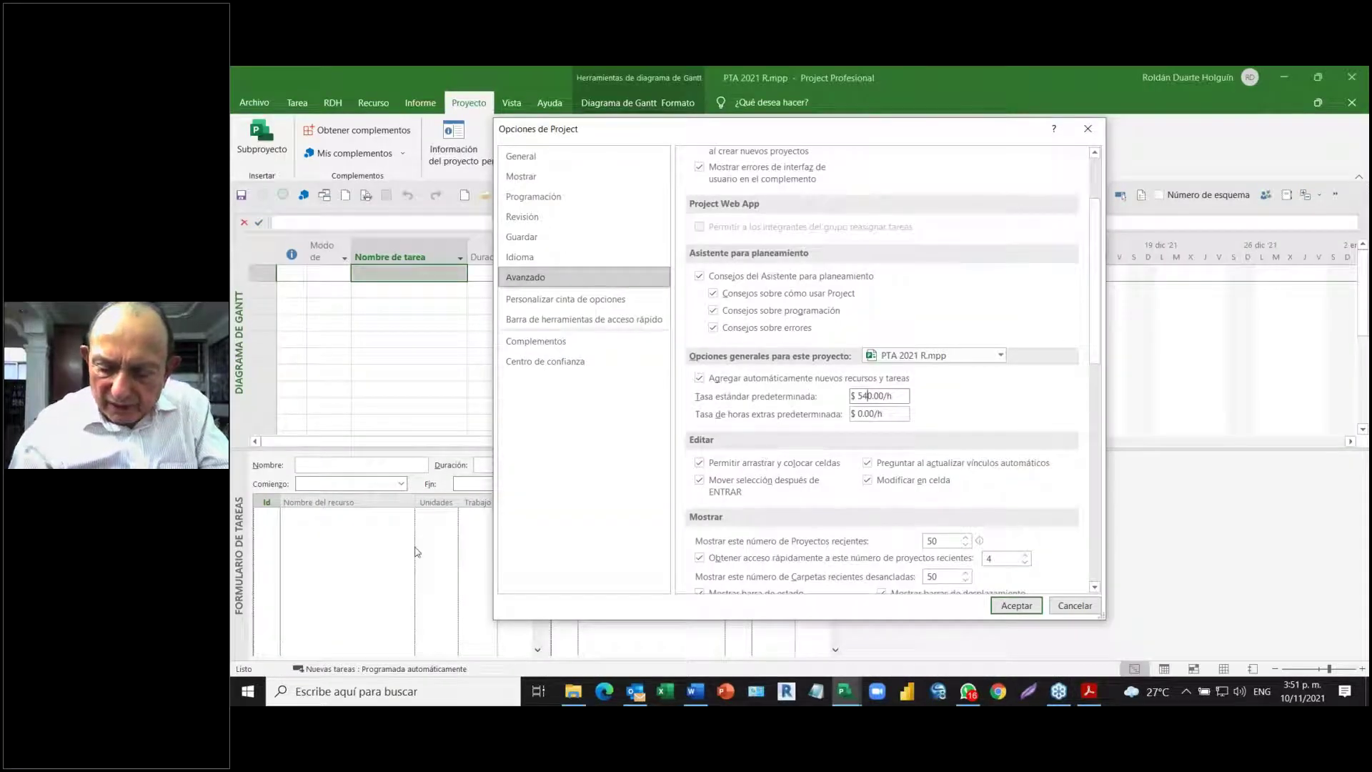
{"action": "key", "text": "shift+Right"}
{"action": "key", "text": "shift+Right"}
{"action": "key", "text": "shift+Right"}
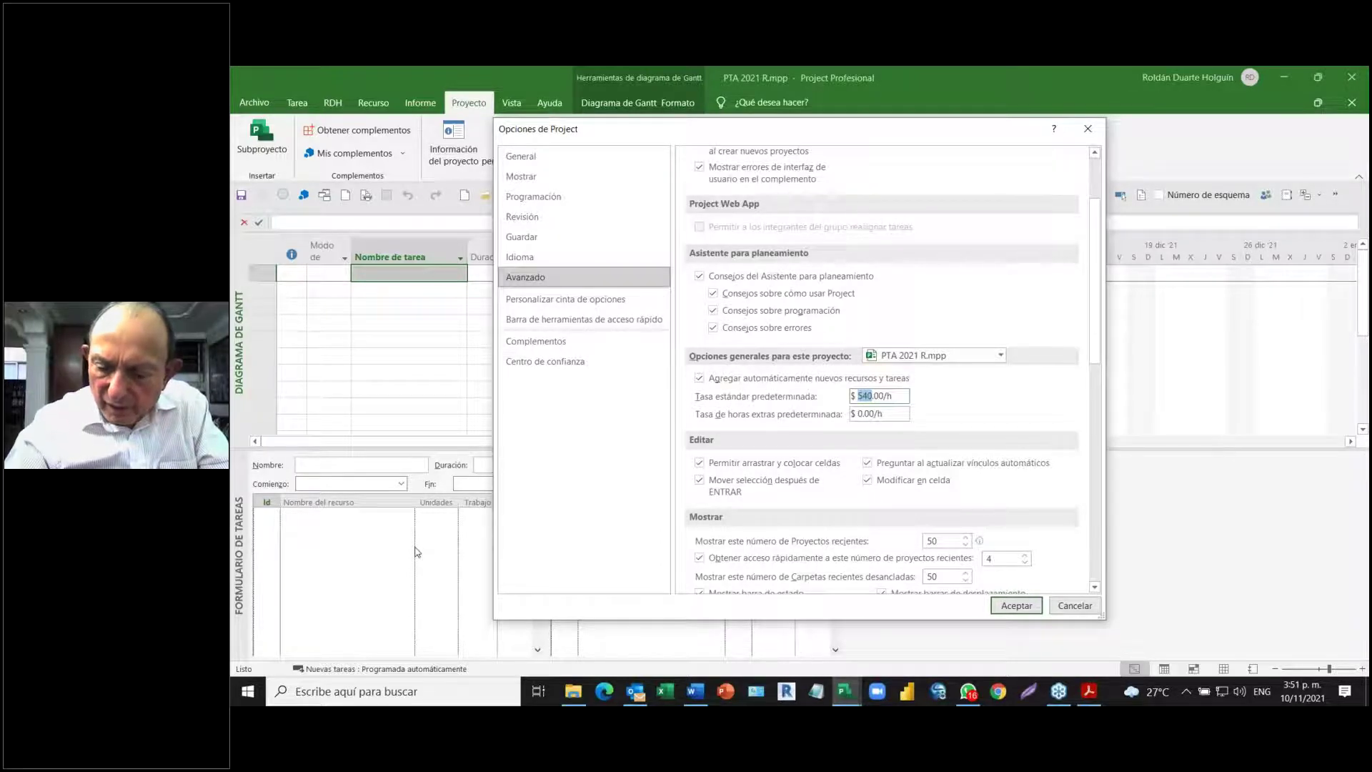
{"action": "type", "text": "60"}
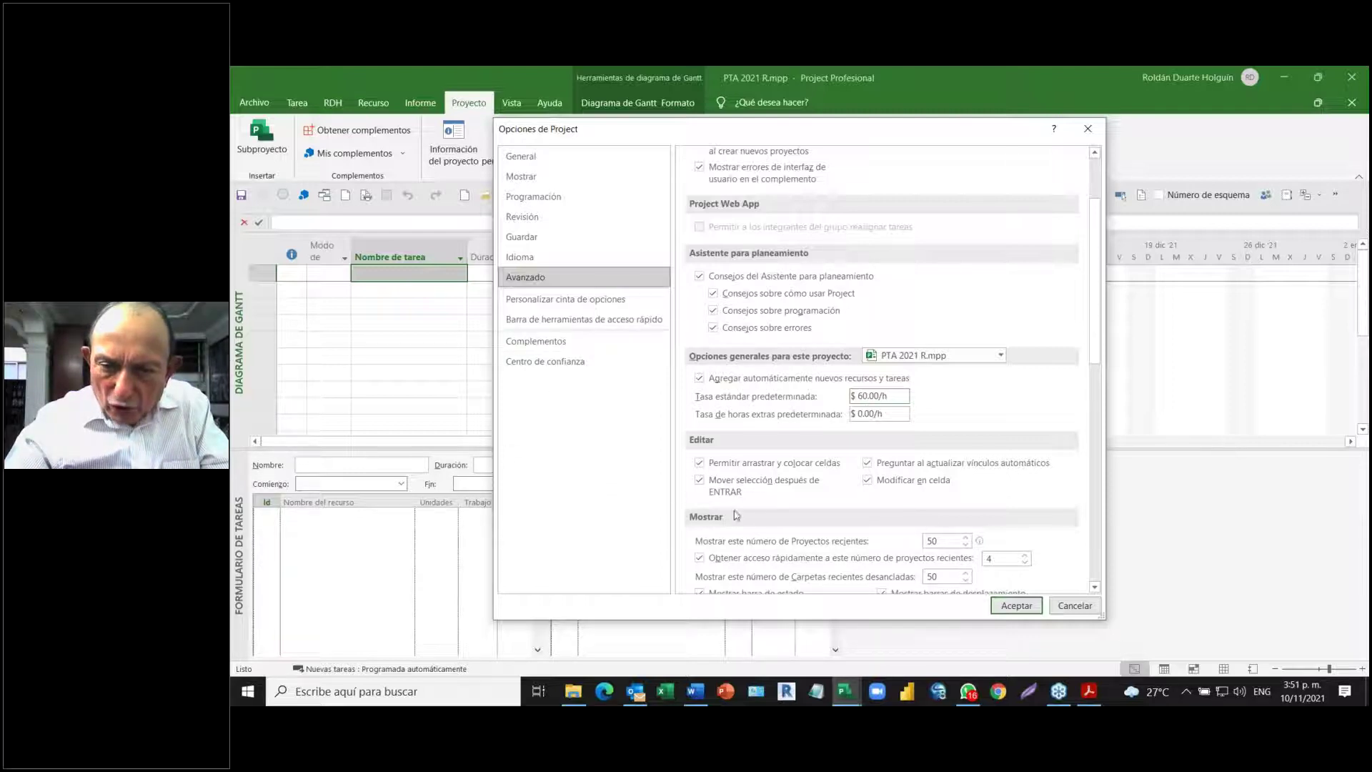
{"action": "left_click", "coordinate": [857, 413]}
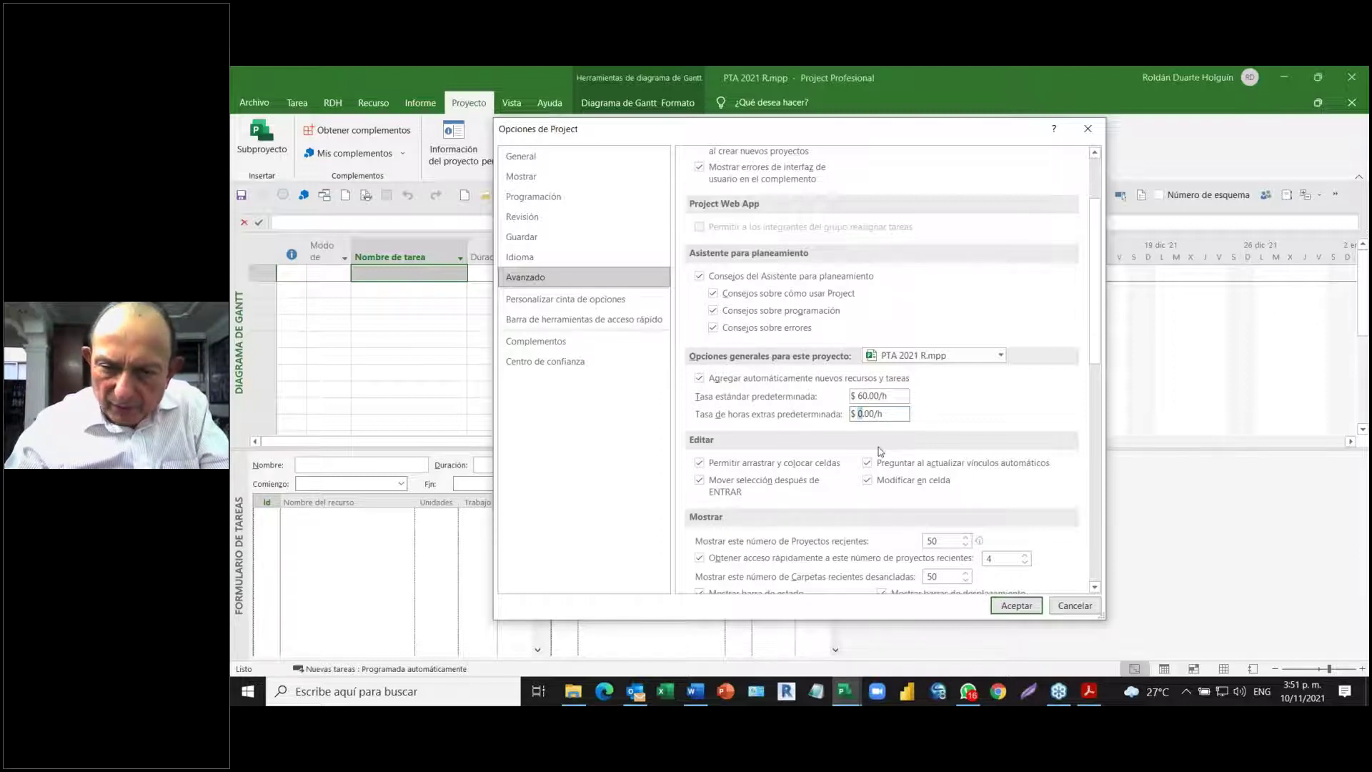
{"action": "type", "text": "9"}
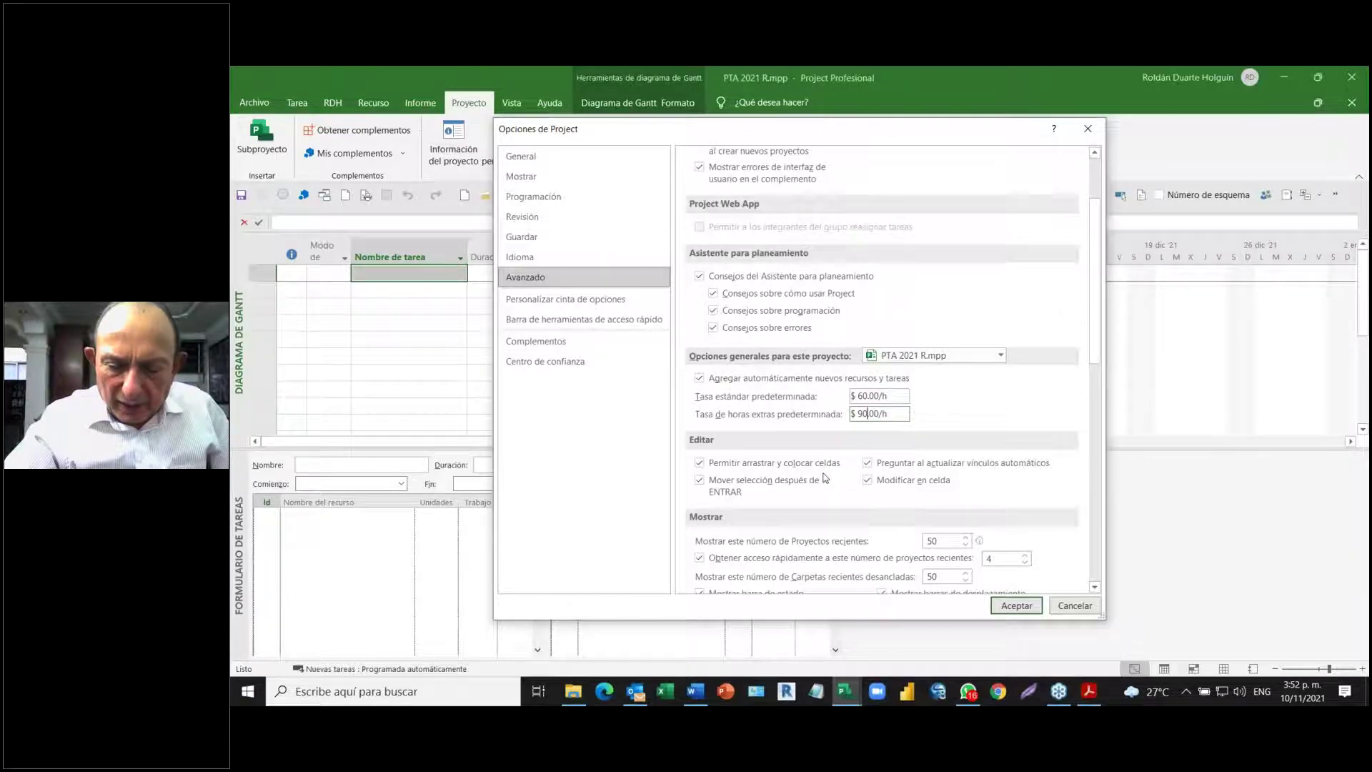
- Disable Mover selección después de ENTRAR in the editing options and review the display options
{"action": "scroll", "coordinate": [825, 478], "scroll_direction": "down", "scroll_amount": 1}
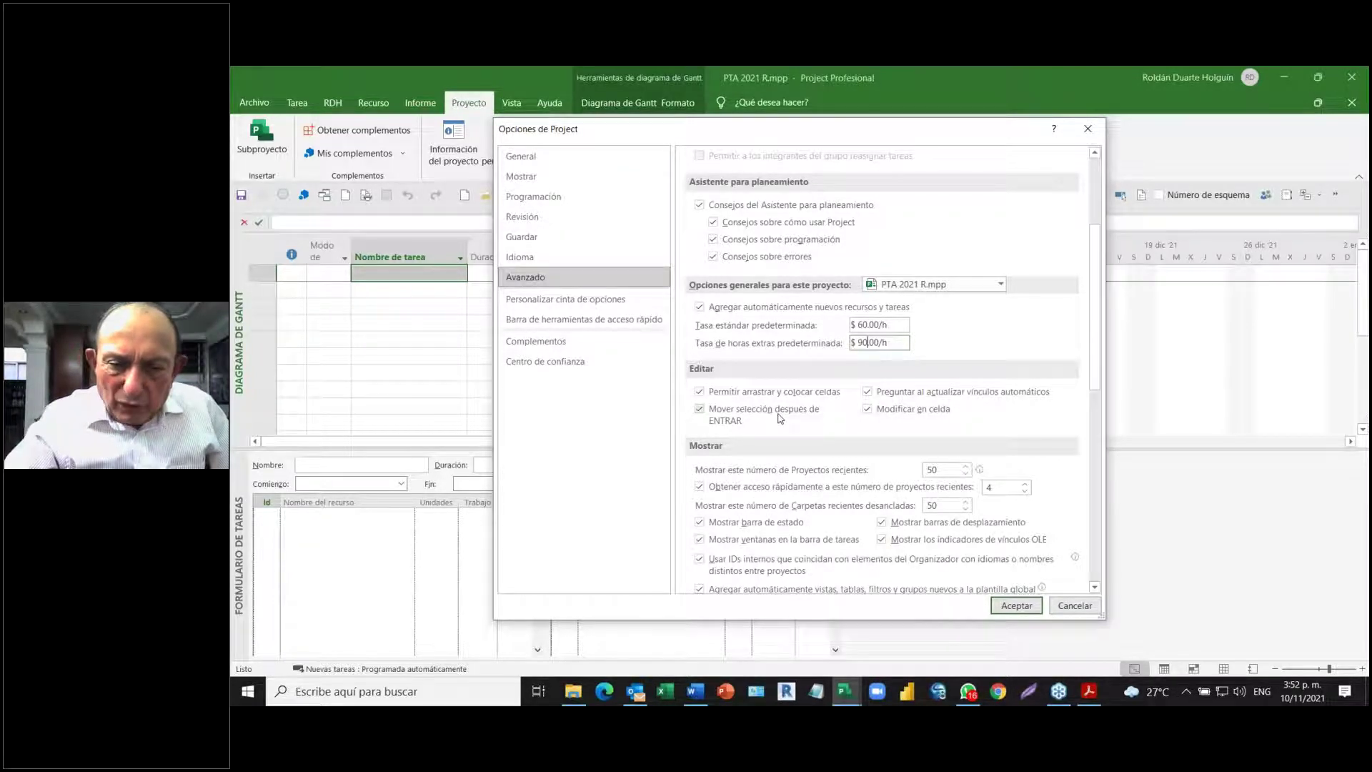
{"action": "left_click", "coordinate": [700, 411]}
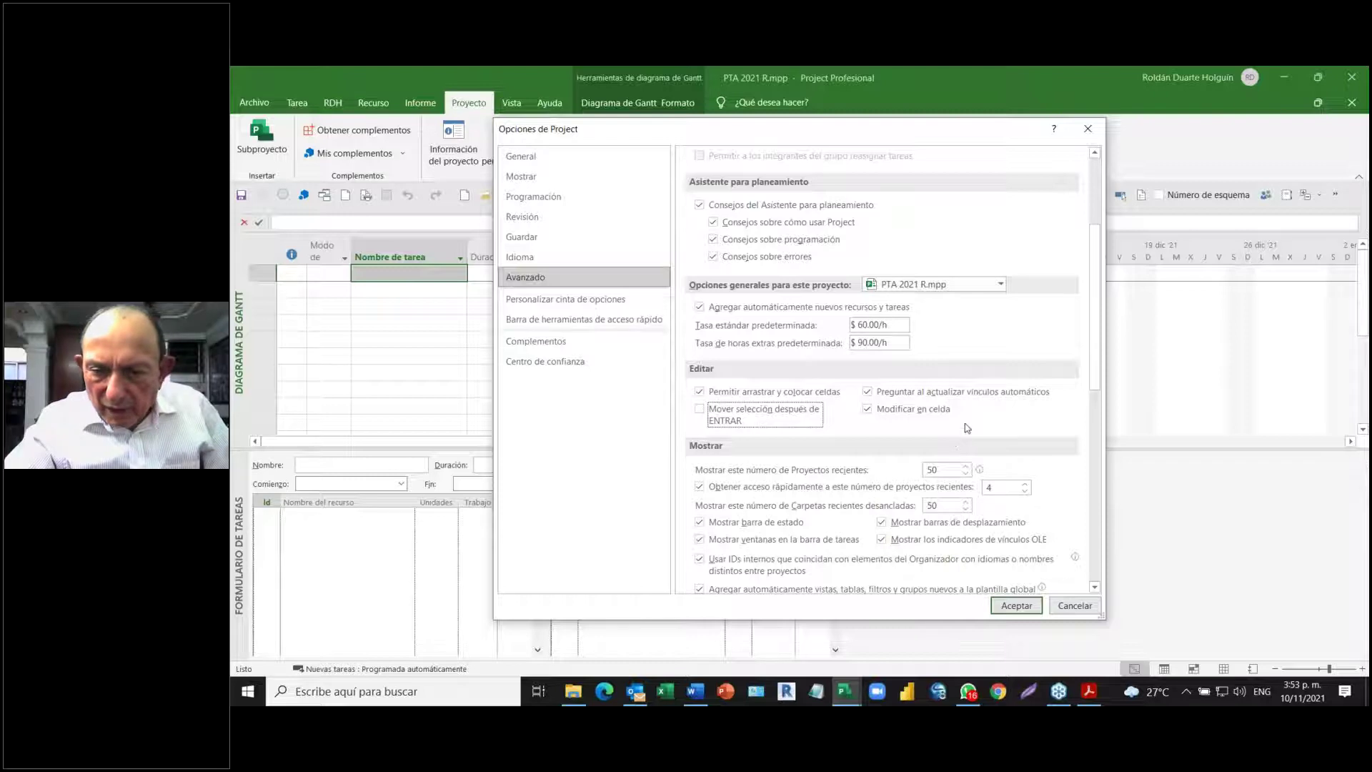
{"action": "scroll", "coordinate": [965, 426], "scroll_direction": "down", "scroll_amount": 2}
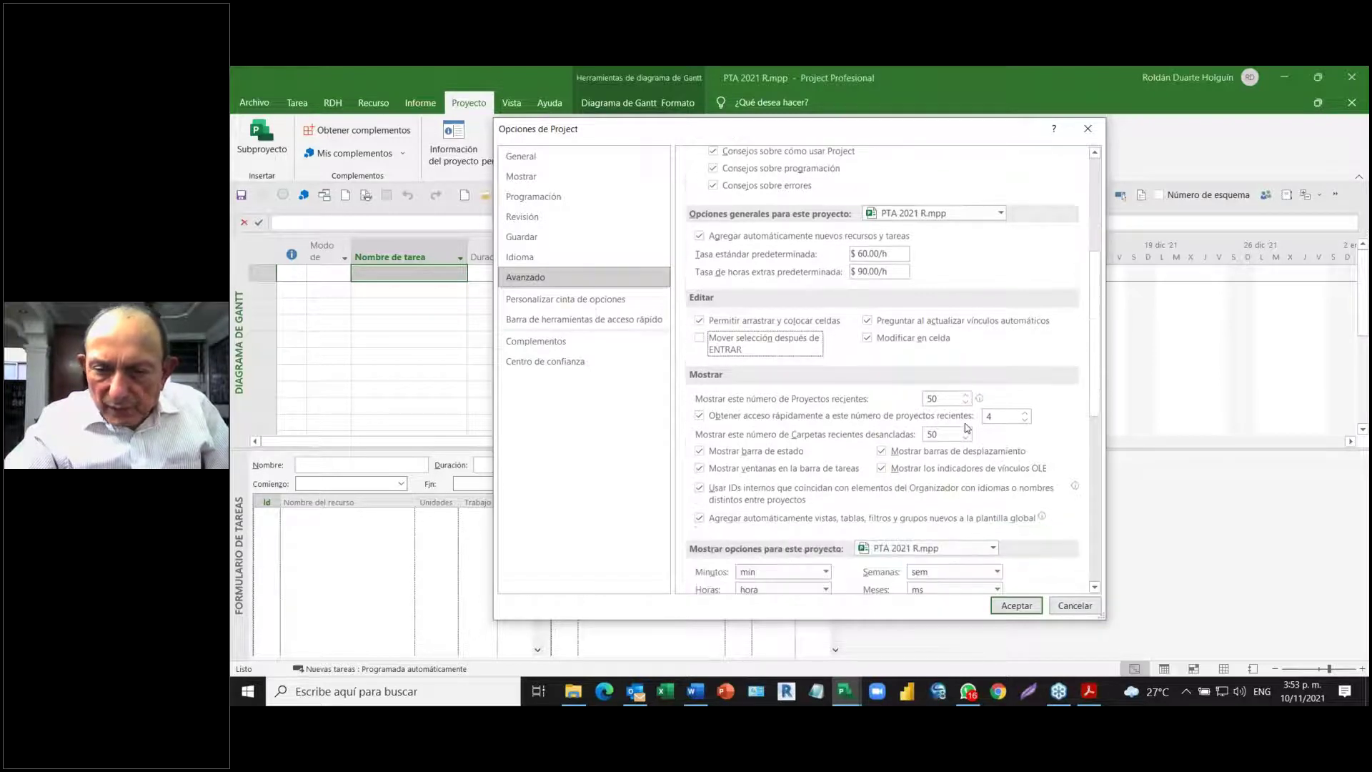
{"action": "scroll", "coordinate": [966, 427], "scroll_direction": "down", "scroll_amount": 1}
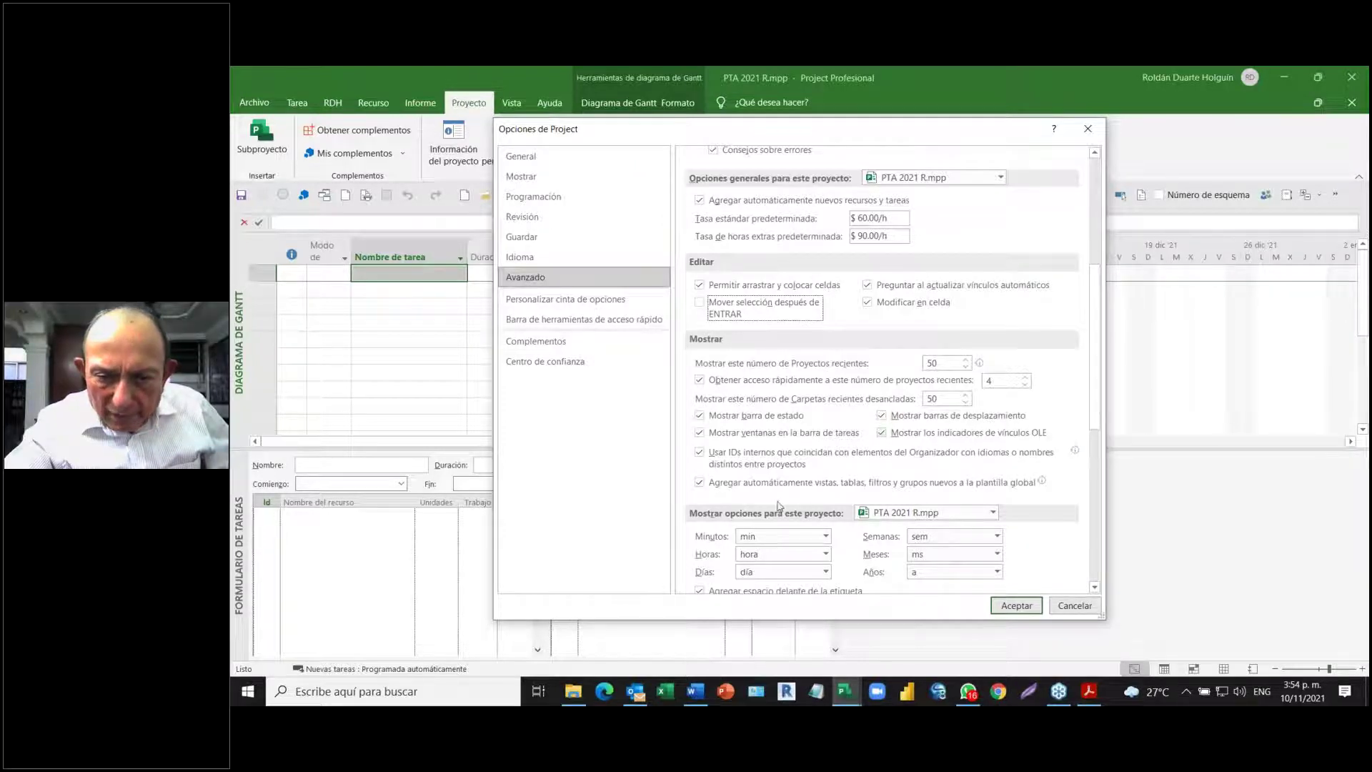
- Abbreviate minutes as m, hours as h, days as d and weeks as s for PTA 2021 R.mpp, and enable the project summary task
{"action": "mouse_move", "coordinate": [748, 461]}
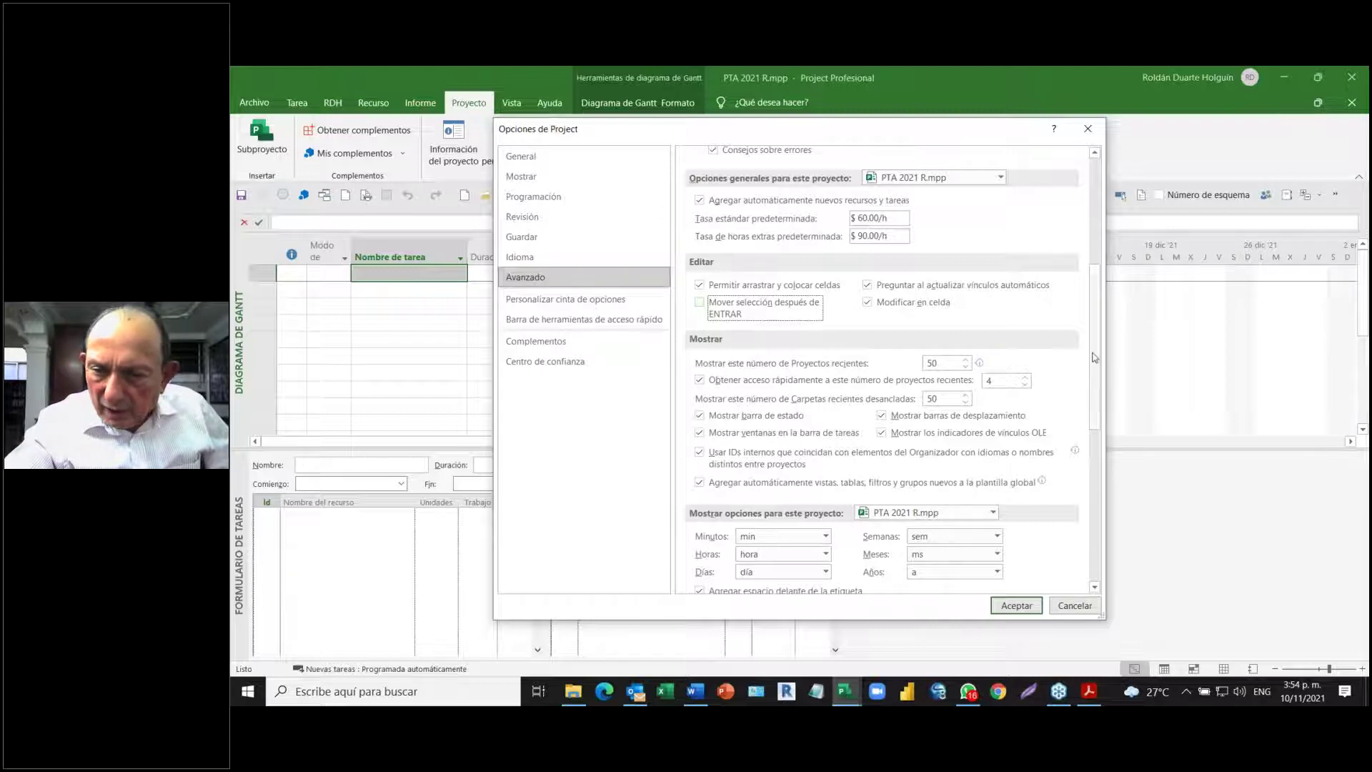
{"action": "scroll", "coordinate": [1096, 352], "scroll_direction": "down", "scroll_amount": 5}
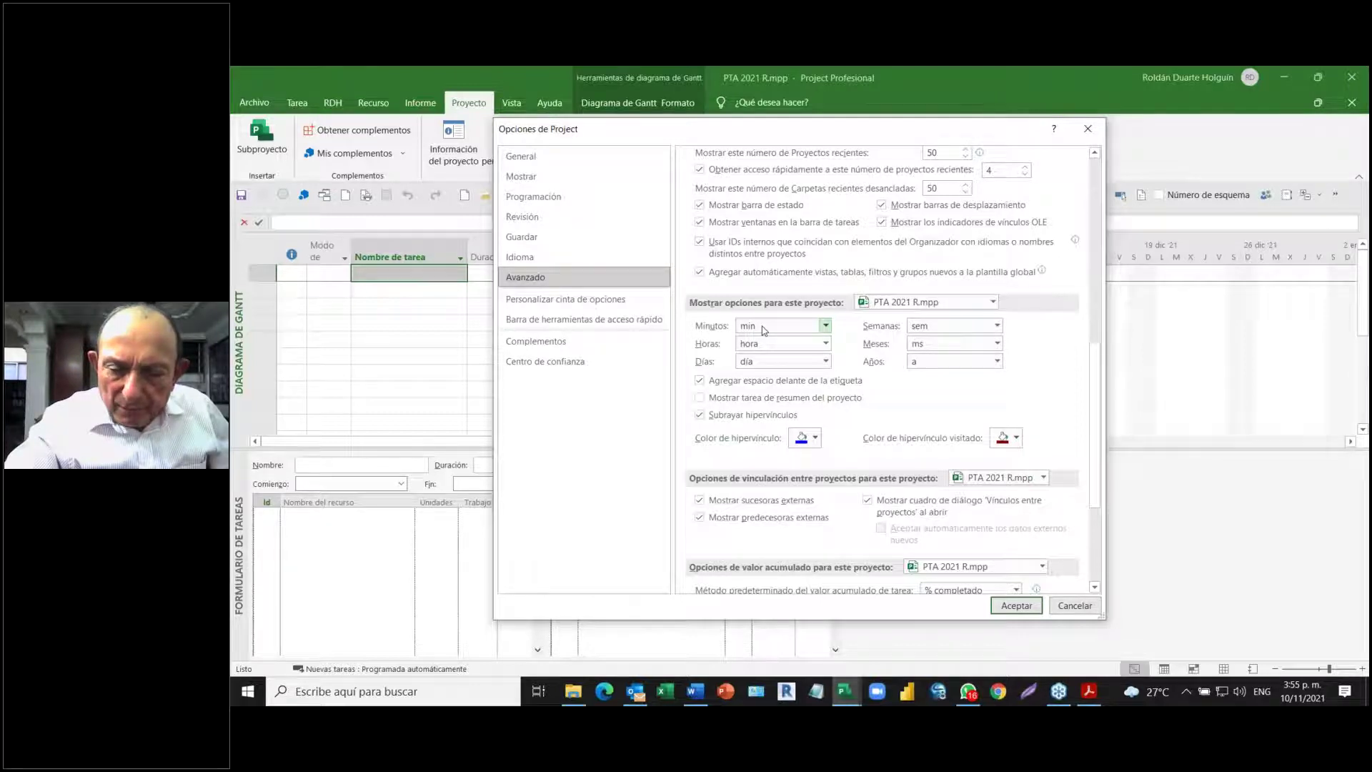
{"action": "left_click", "coordinate": [825, 327]}
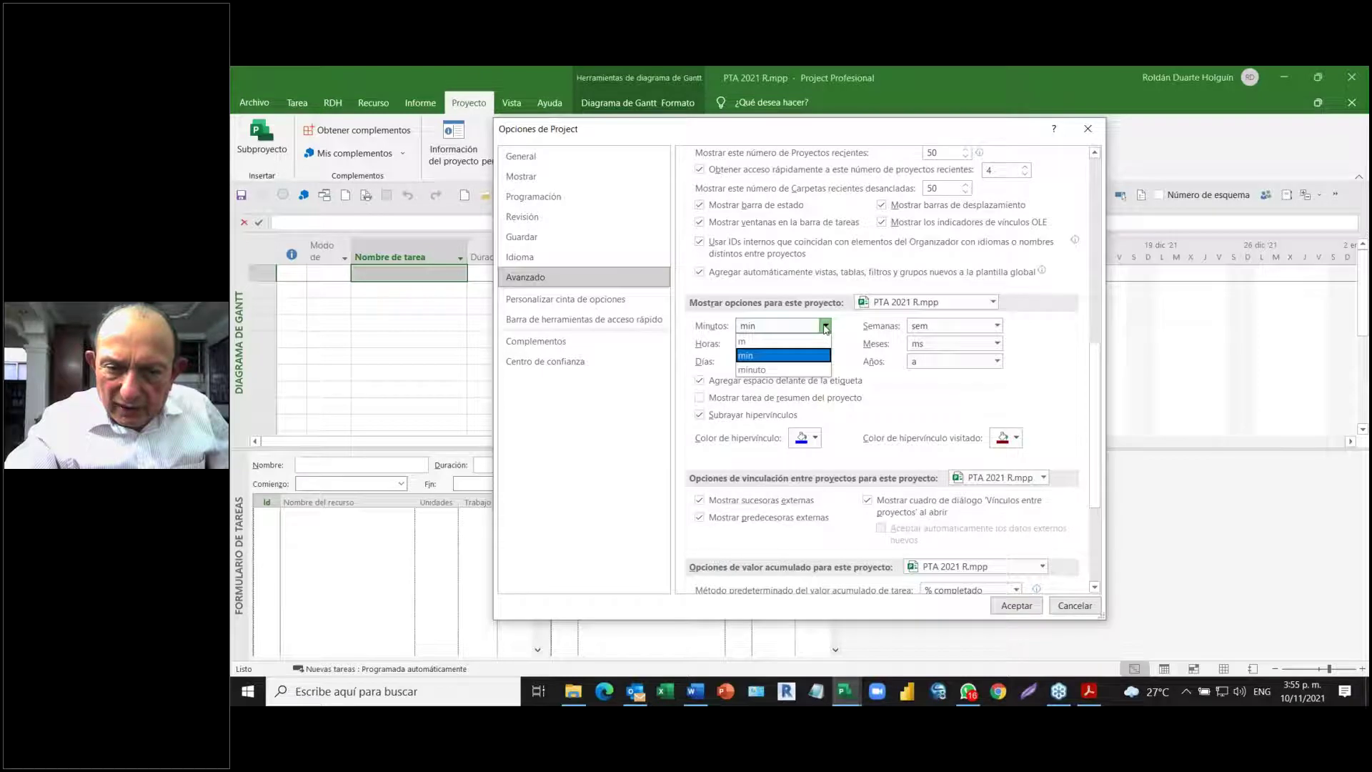
{"action": "left_click", "coordinate": [793, 342]}
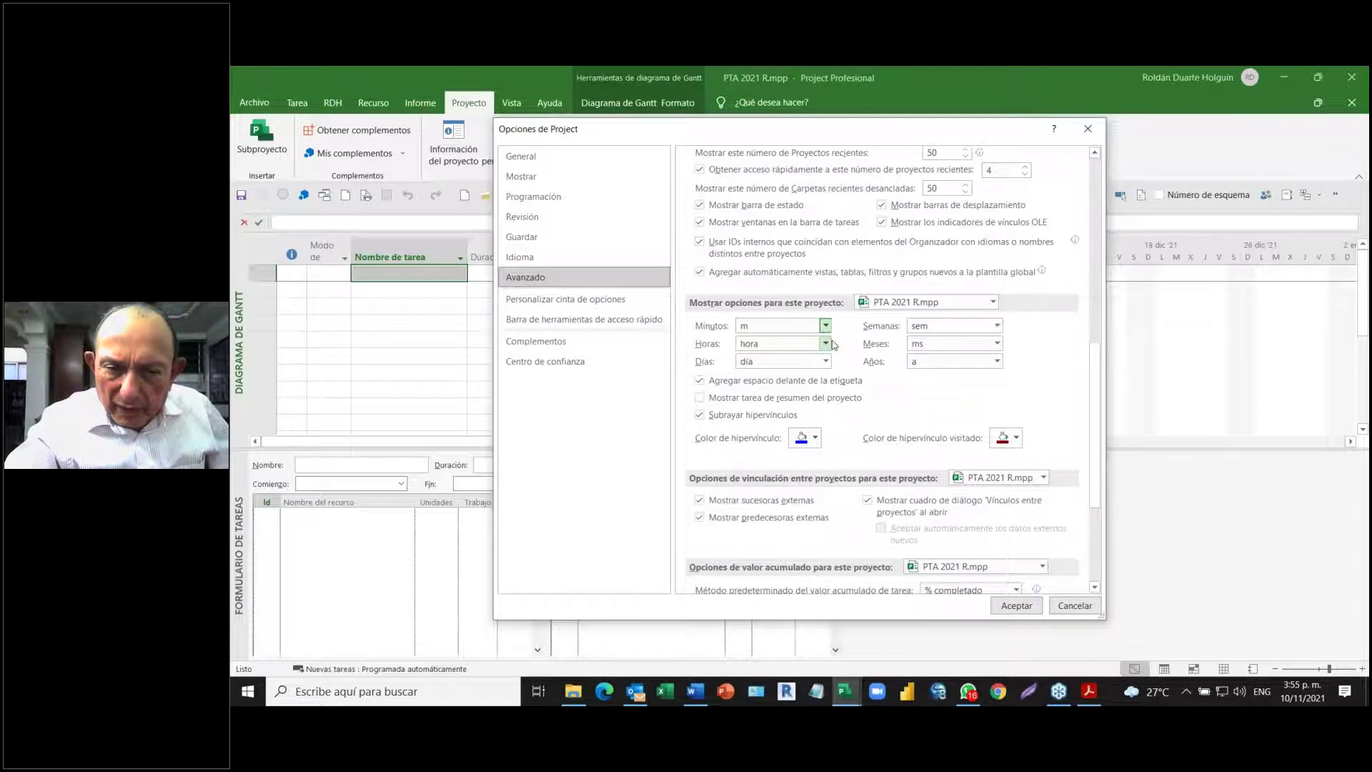
{"action": "left_click", "coordinate": [826, 344]}
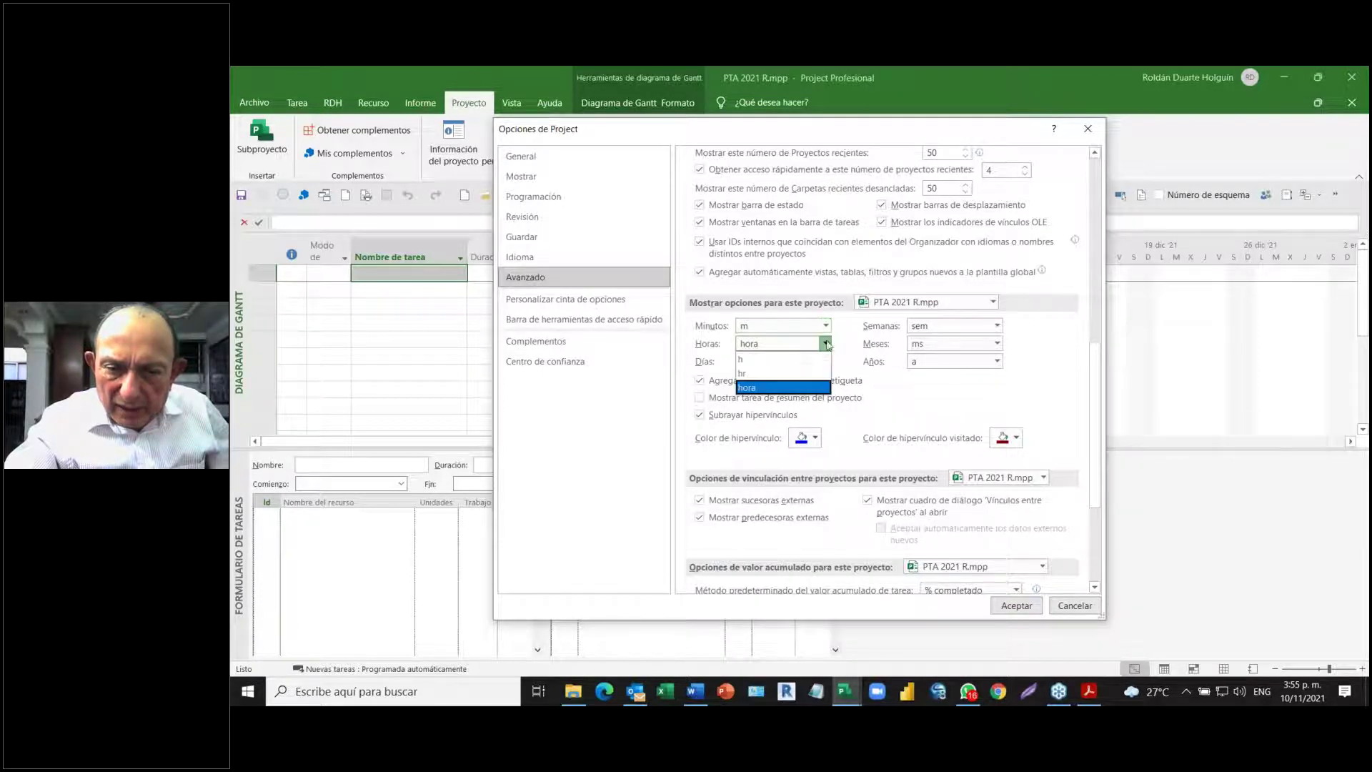
{"action": "left_click", "coordinate": [788, 357]}
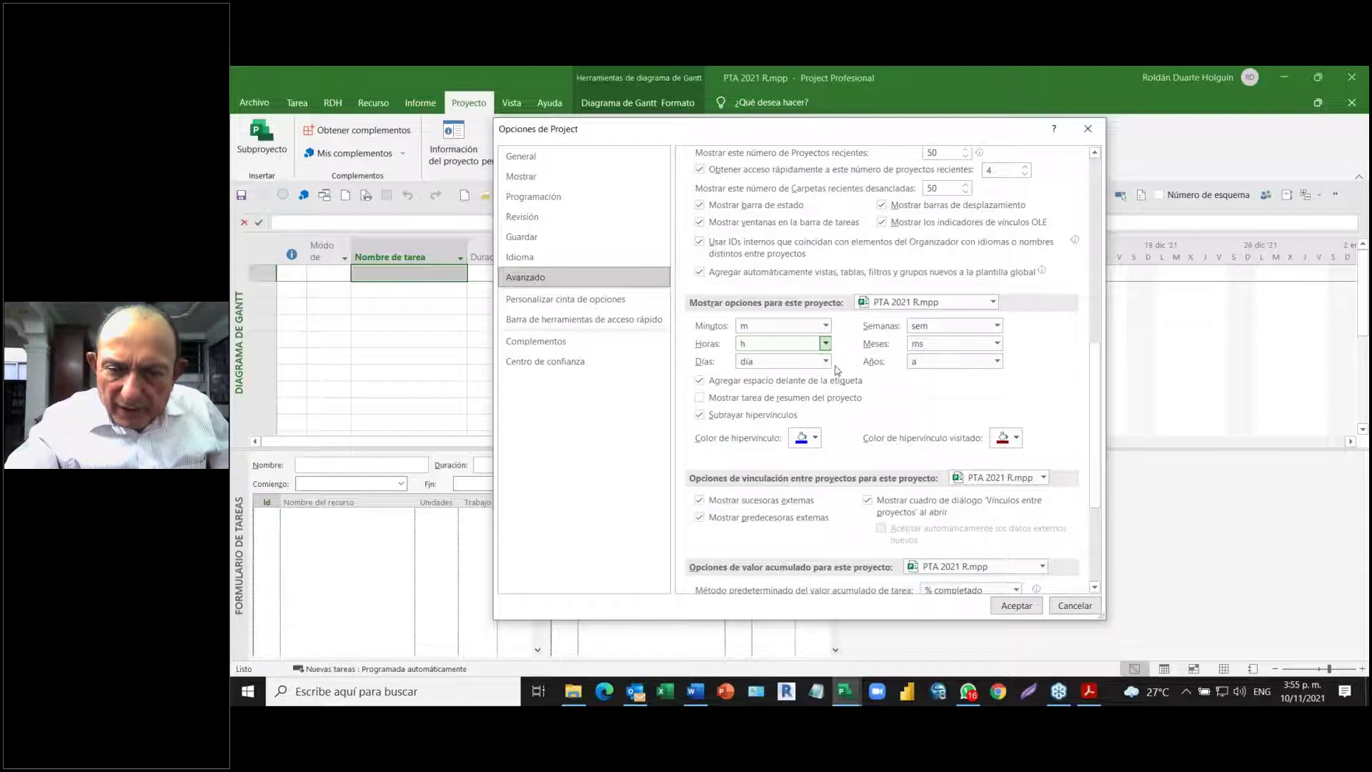
{"action": "left_click", "coordinate": [825, 361]}
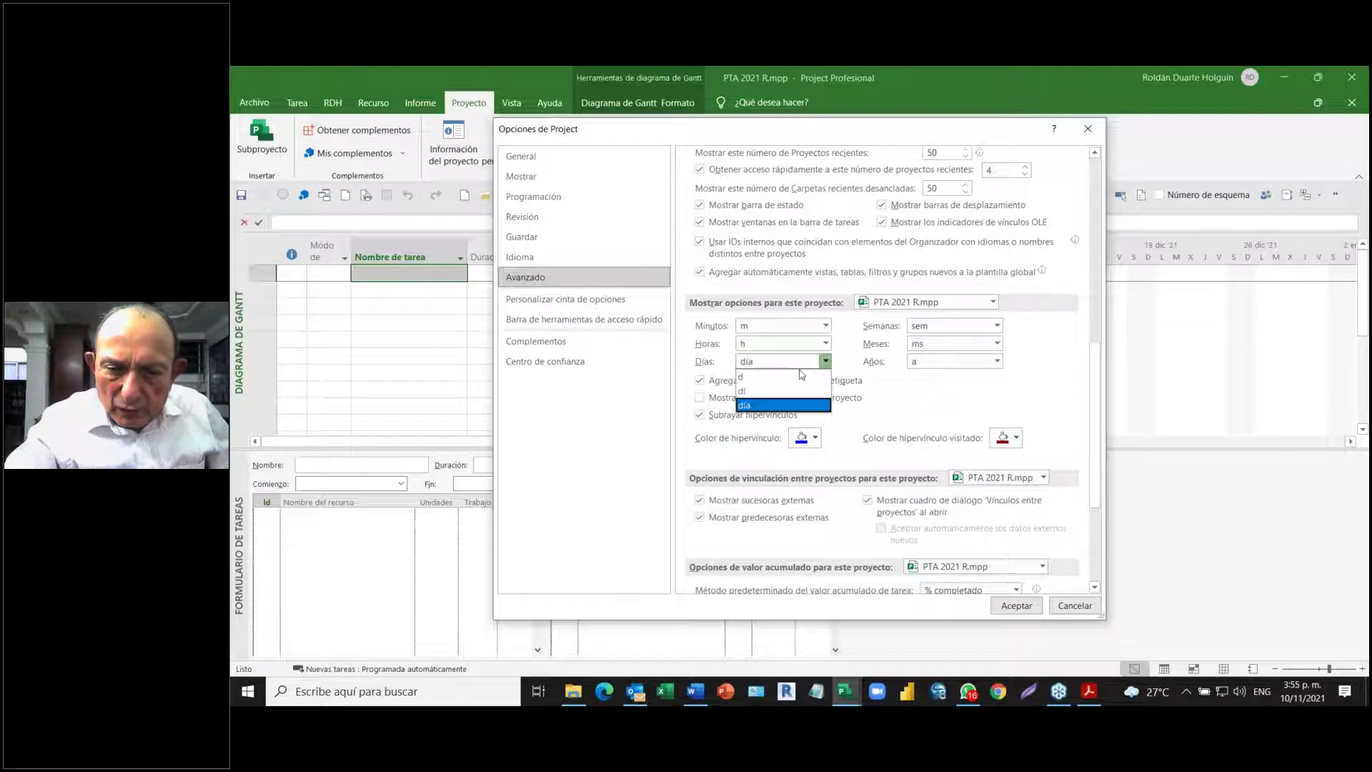
{"action": "left_click", "coordinate": [797, 372]}
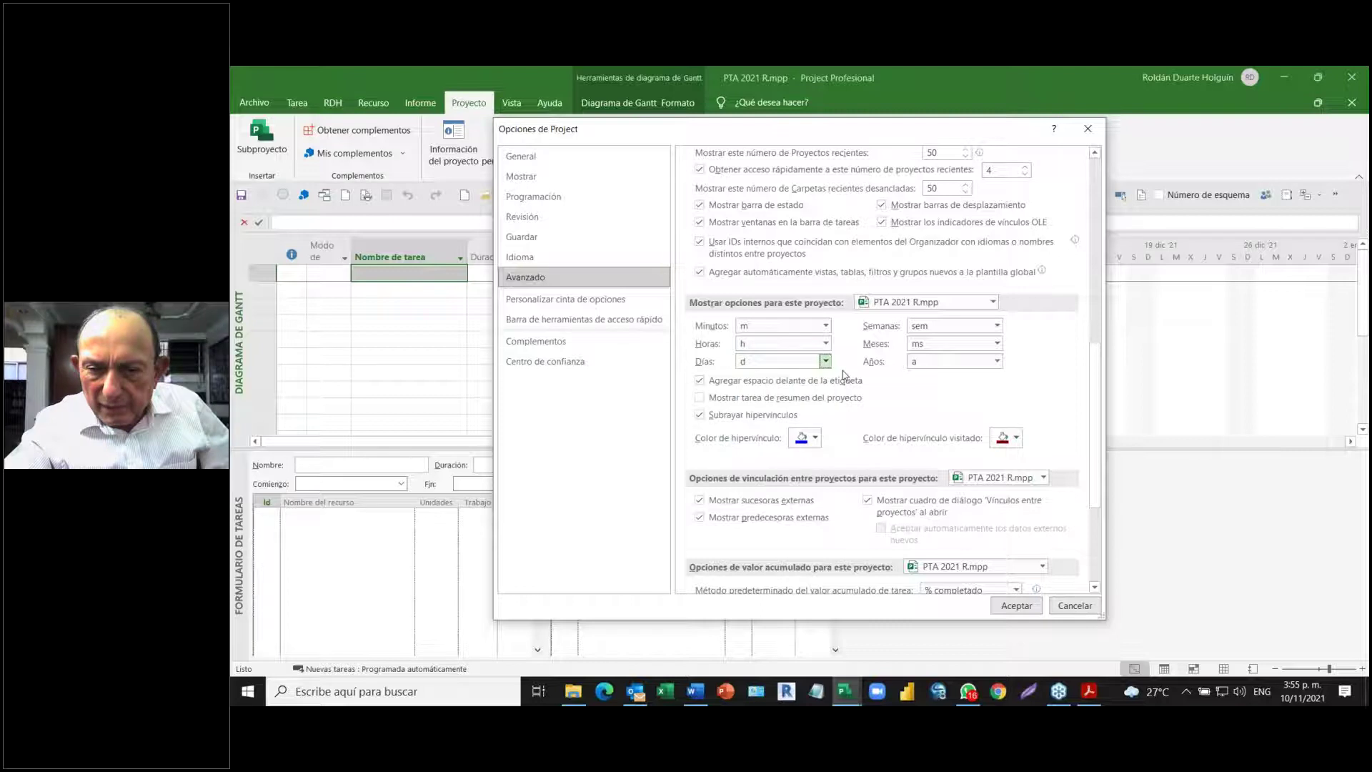
{"action": "left_click", "coordinate": [997, 328]}
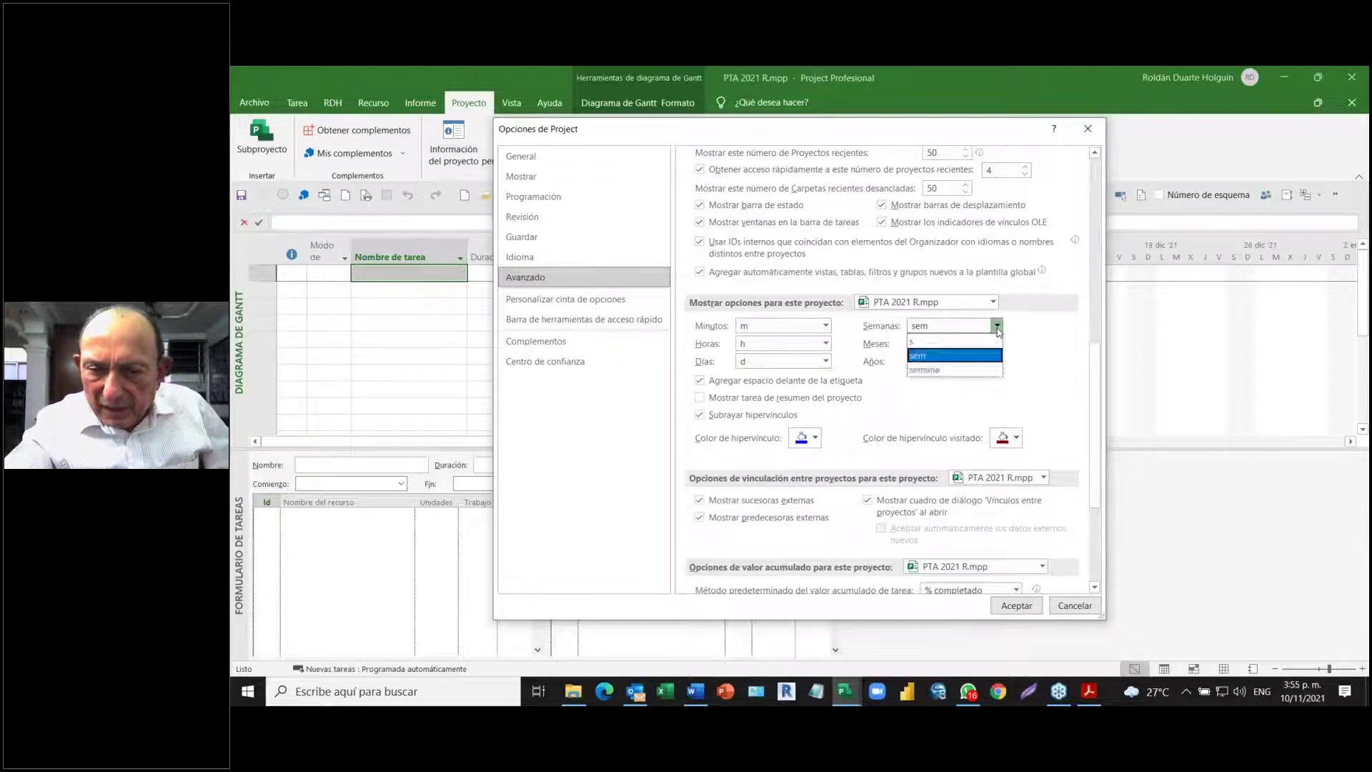
{"action": "left_click", "coordinate": [954, 343]}
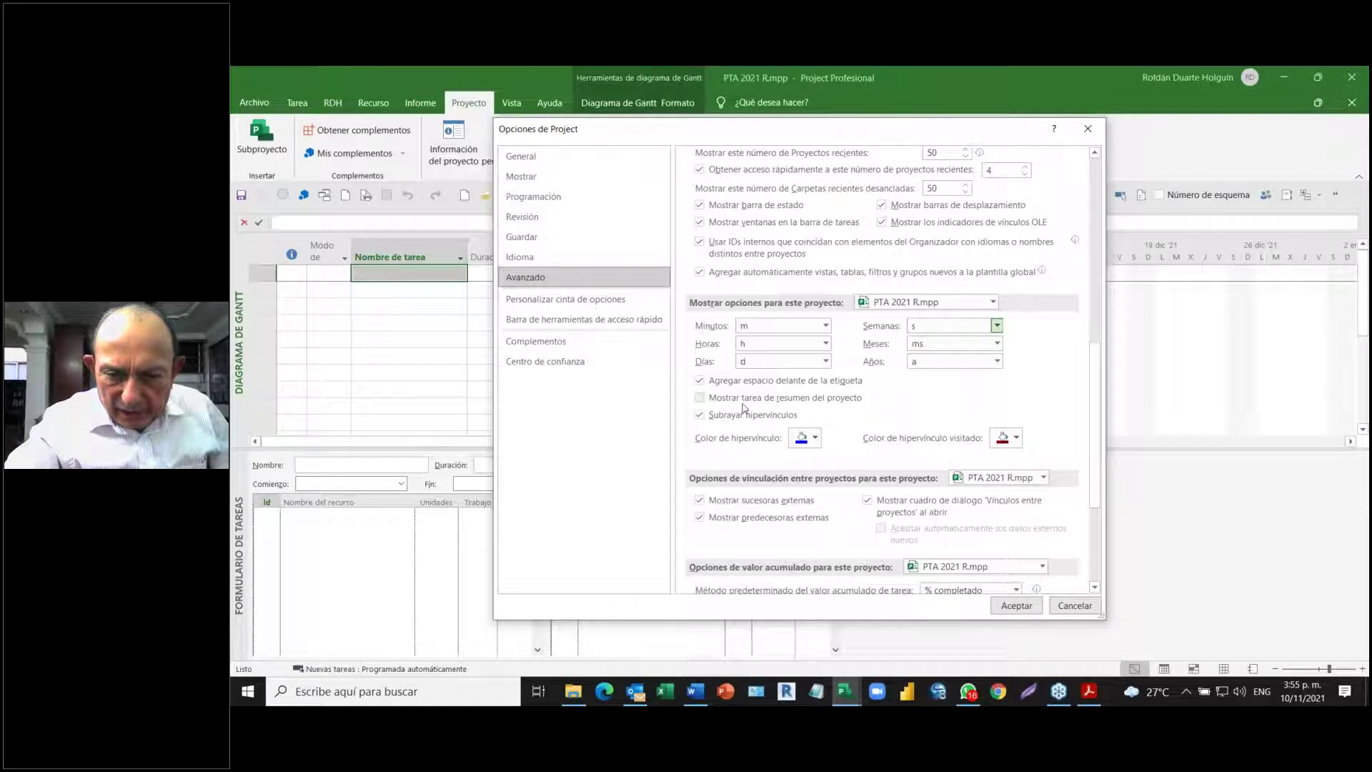
{"action": "left_click", "coordinate": [701, 399]}
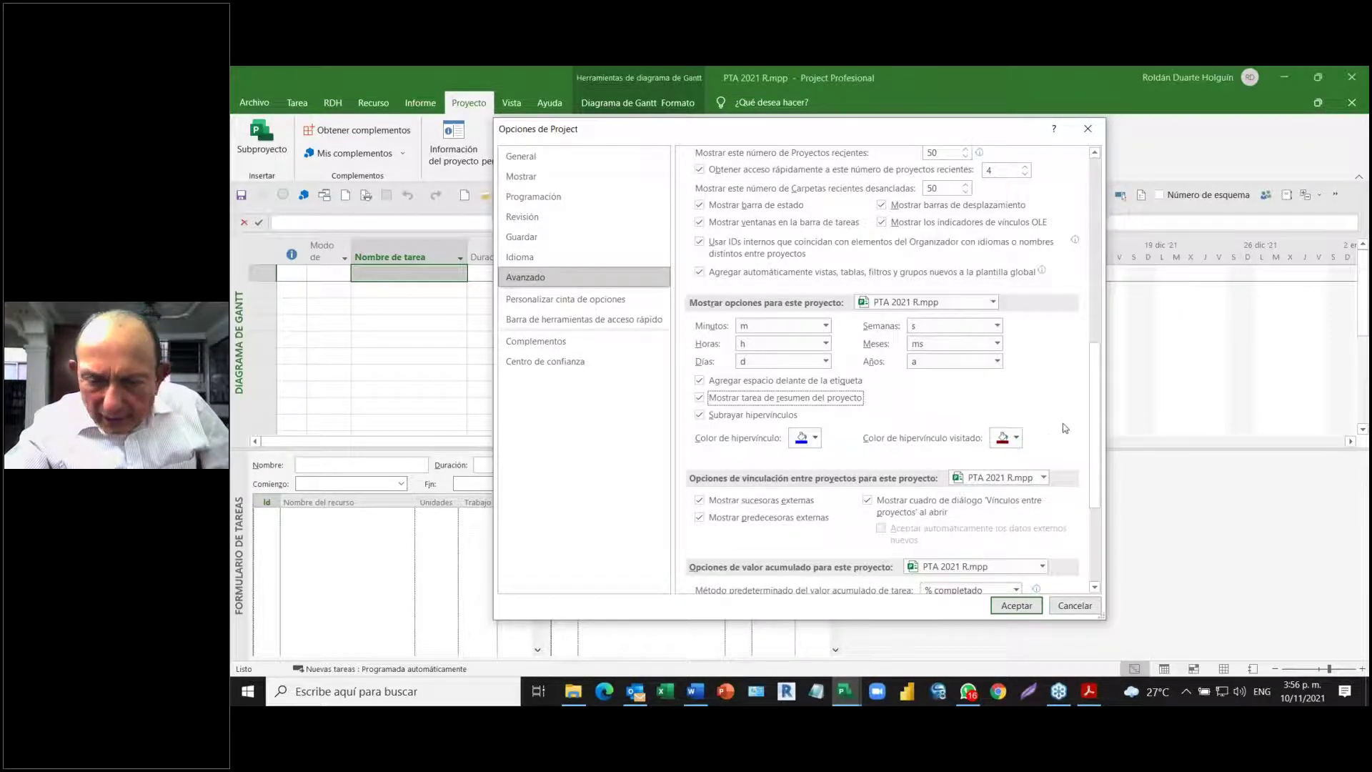
- Review the cross-project linking, earned value and calculation options, keeping Línea base as the earned value baseline
{"action": "scroll", "coordinate": [1066, 428], "scroll_direction": "down", "scroll_amount": 1}
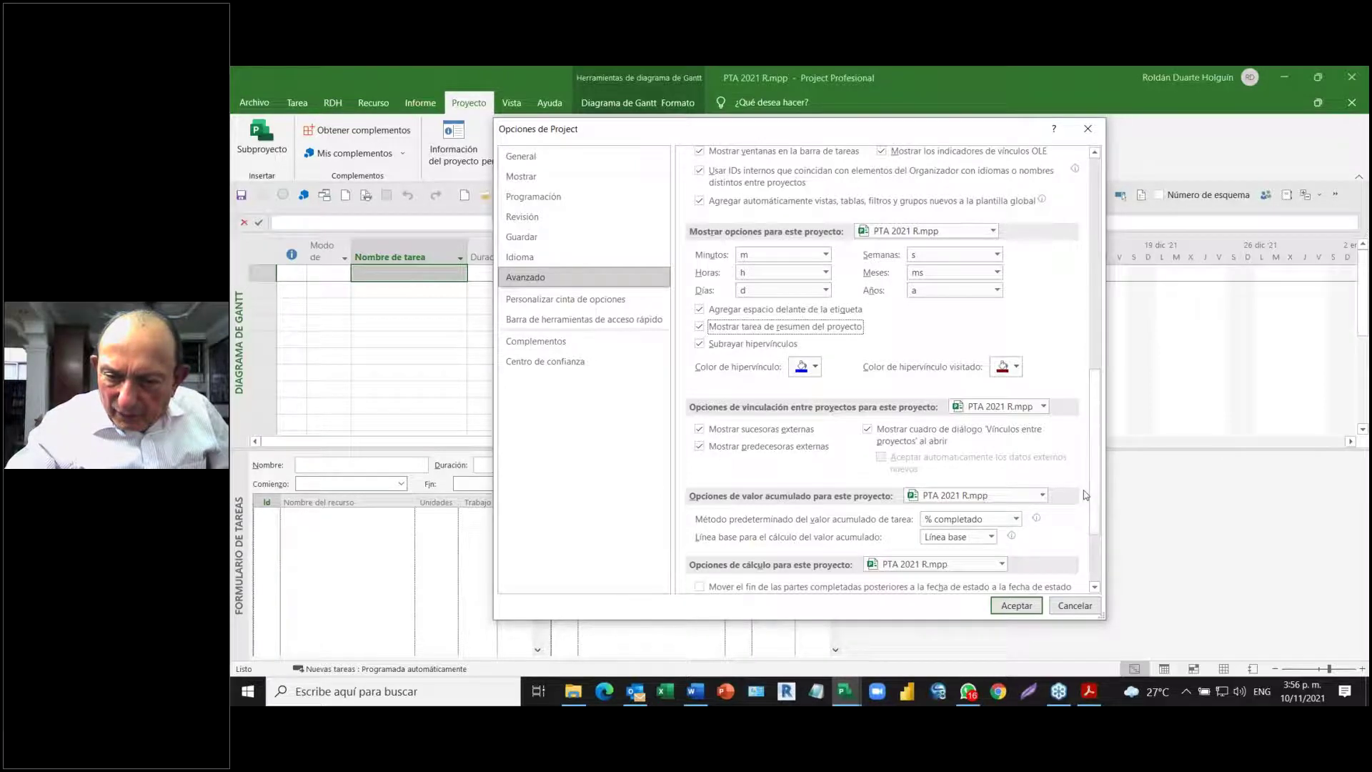
{"action": "scroll", "coordinate": [1085, 494], "scroll_direction": "down", "scroll_amount": 2}
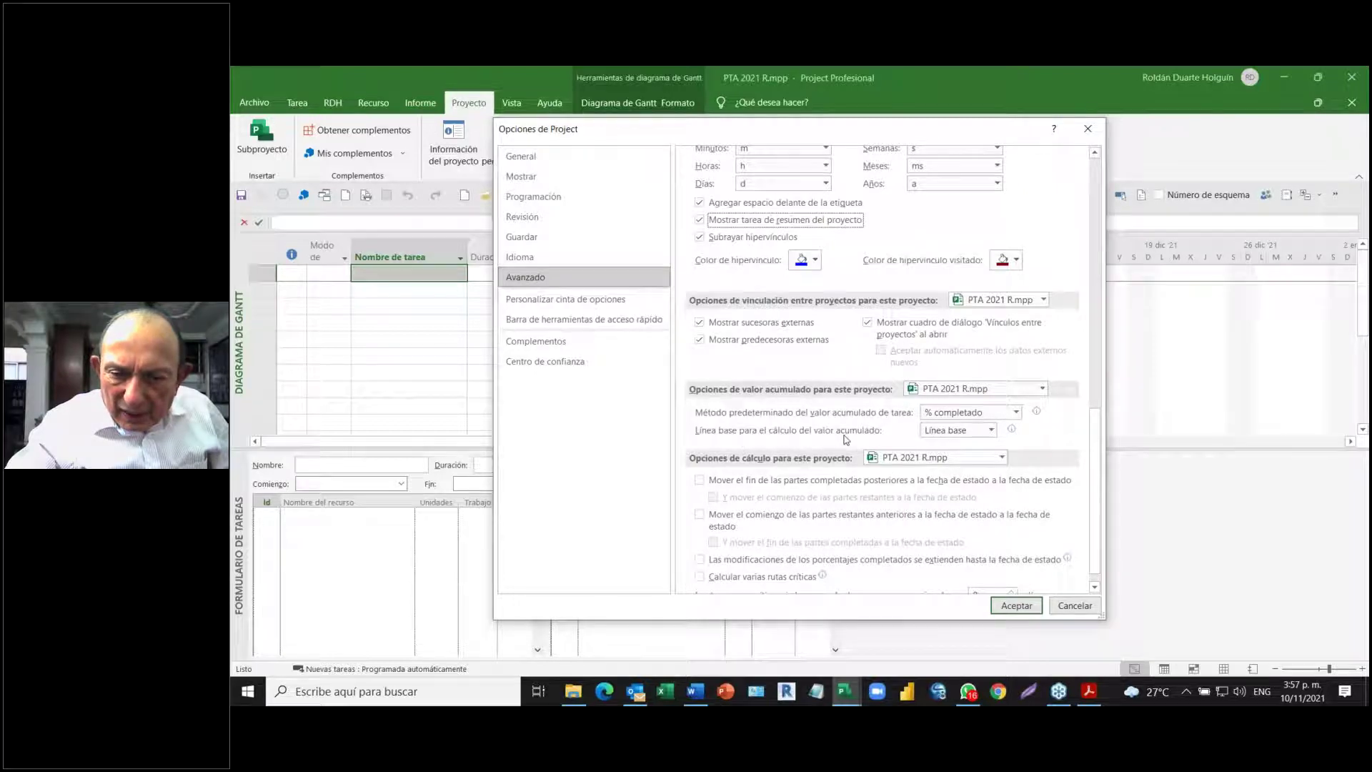
{"action": "left_click", "coordinate": [991, 431]}
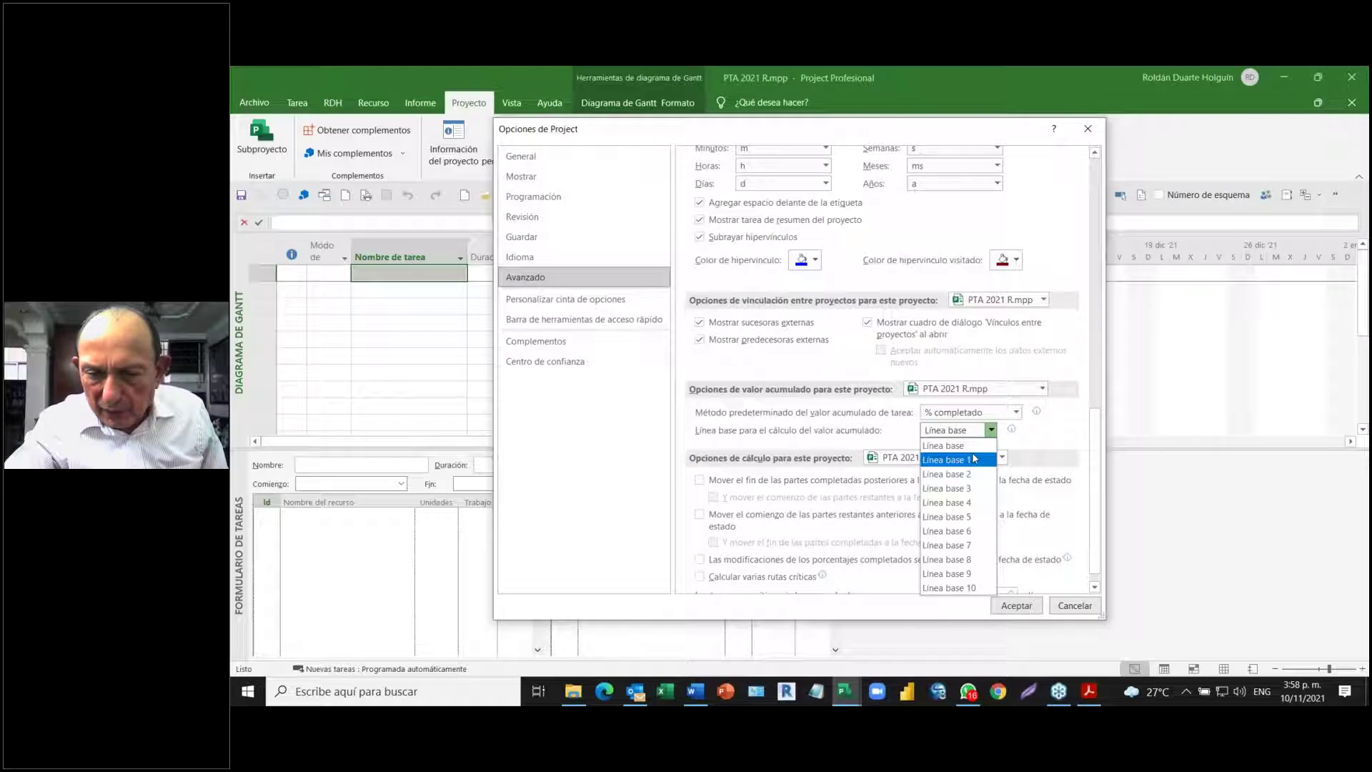
{"action": "left_click", "coordinate": [965, 432]}
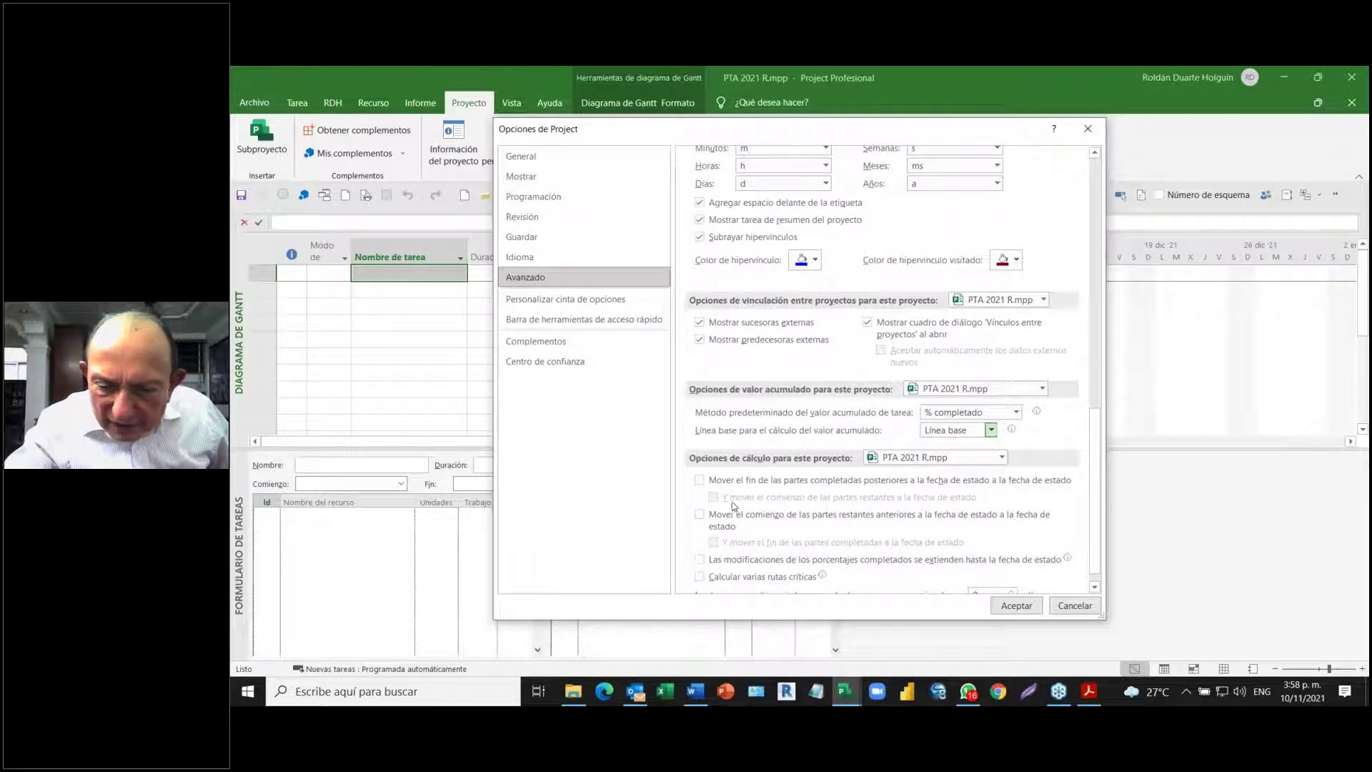
{"action": "left_click_drag", "start_coordinate": [1092, 527], "coordinate": [1094, 537]}
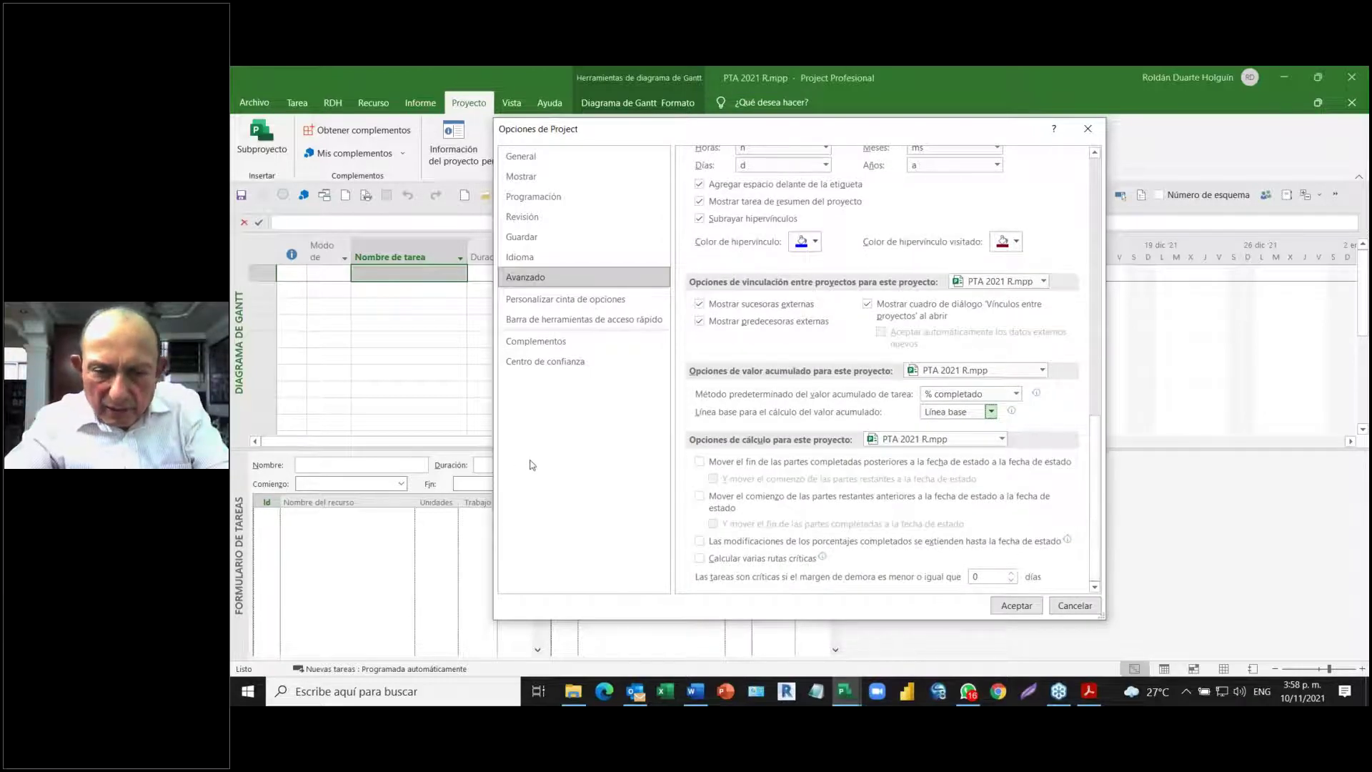
- Switch to the PDF manual in Acrobat Reader and check its time abbreviations, linking, earned value and calculation options on pages 33 and 34
{"action": "key", "text": "alt+Tab"}
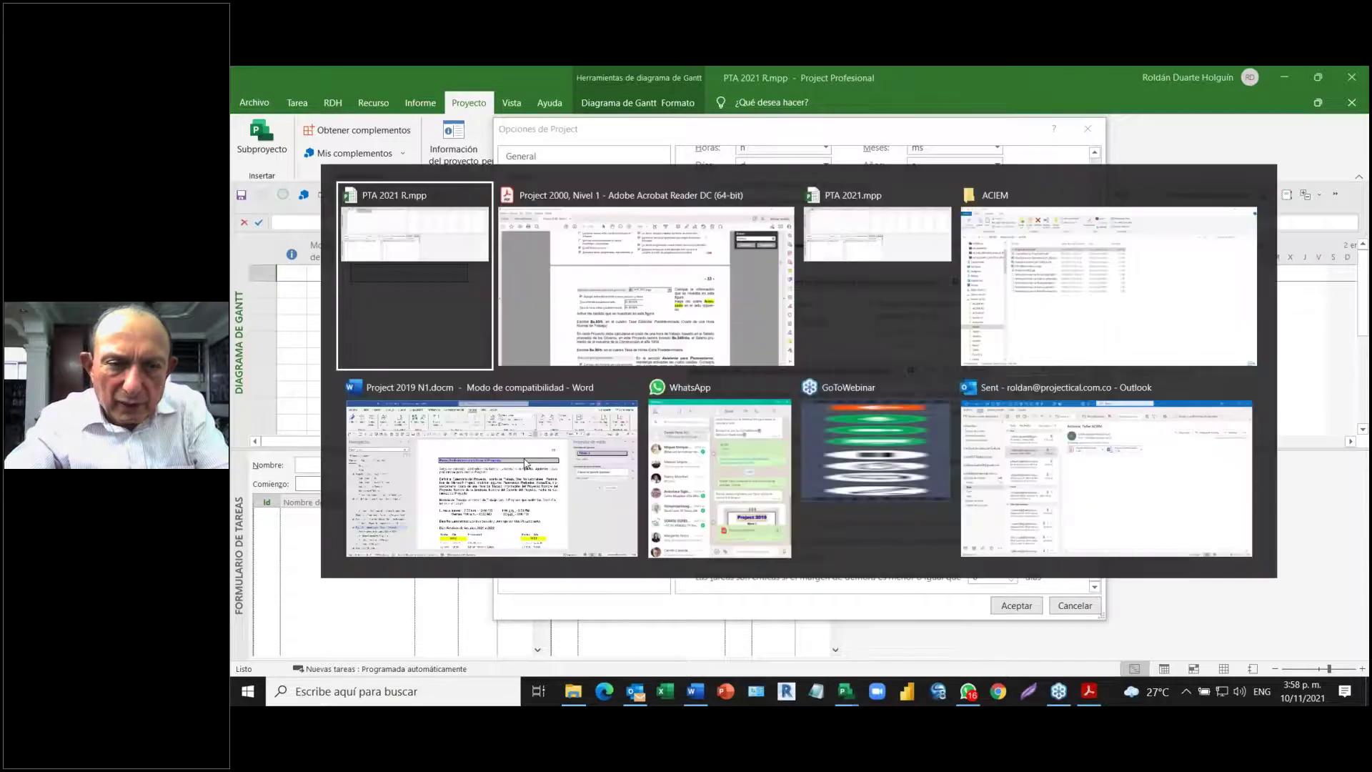
{"action": "key", "text": "alt+Tab"}
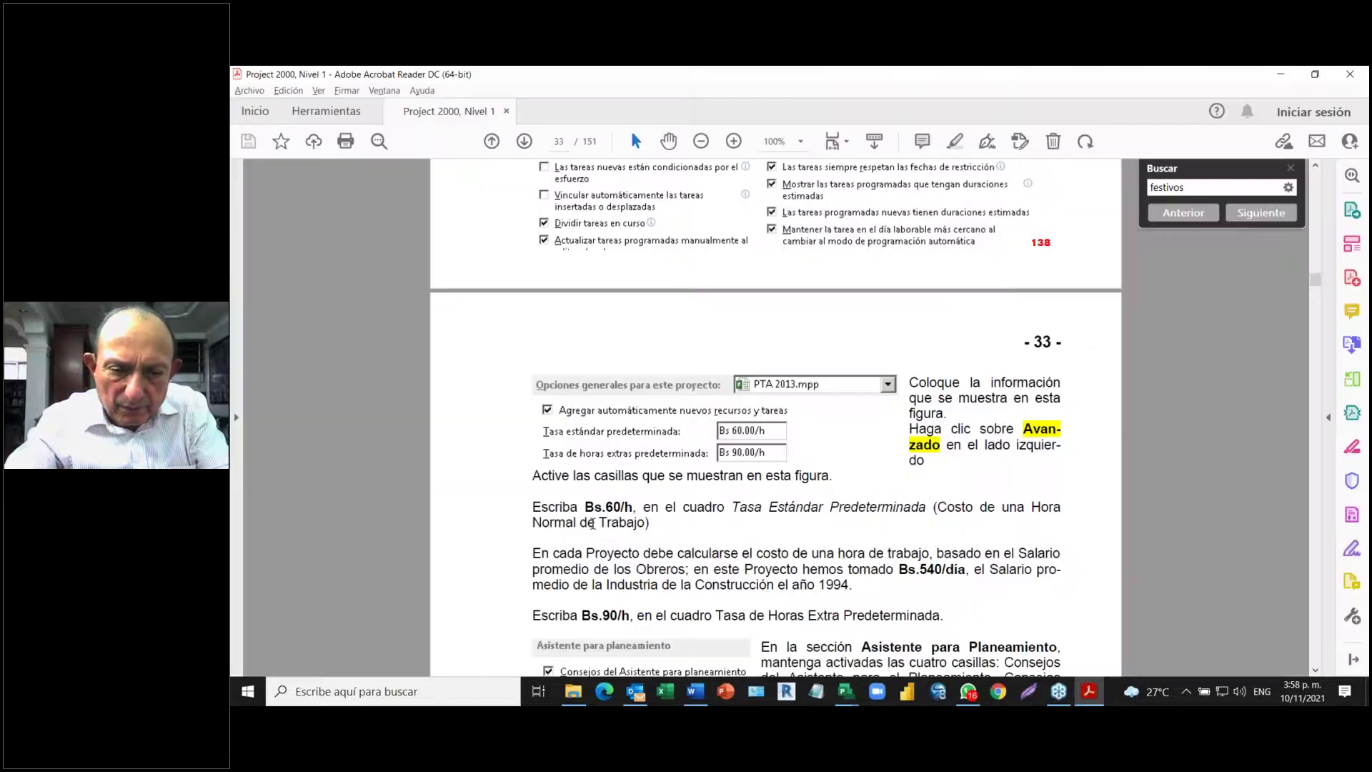
{"action": "scroll", "coordinate": [592, 524], "scroll_direction": "down", "scroll_amount": 1}
{"action": "scroll", "coordinate": [592, 524], "scroll_direction": "down", "scroll_amount": 3}
{"action": "scroll", "coordinate": [707, 322], "scroll_direction": "down", "scroll_amount": 6}
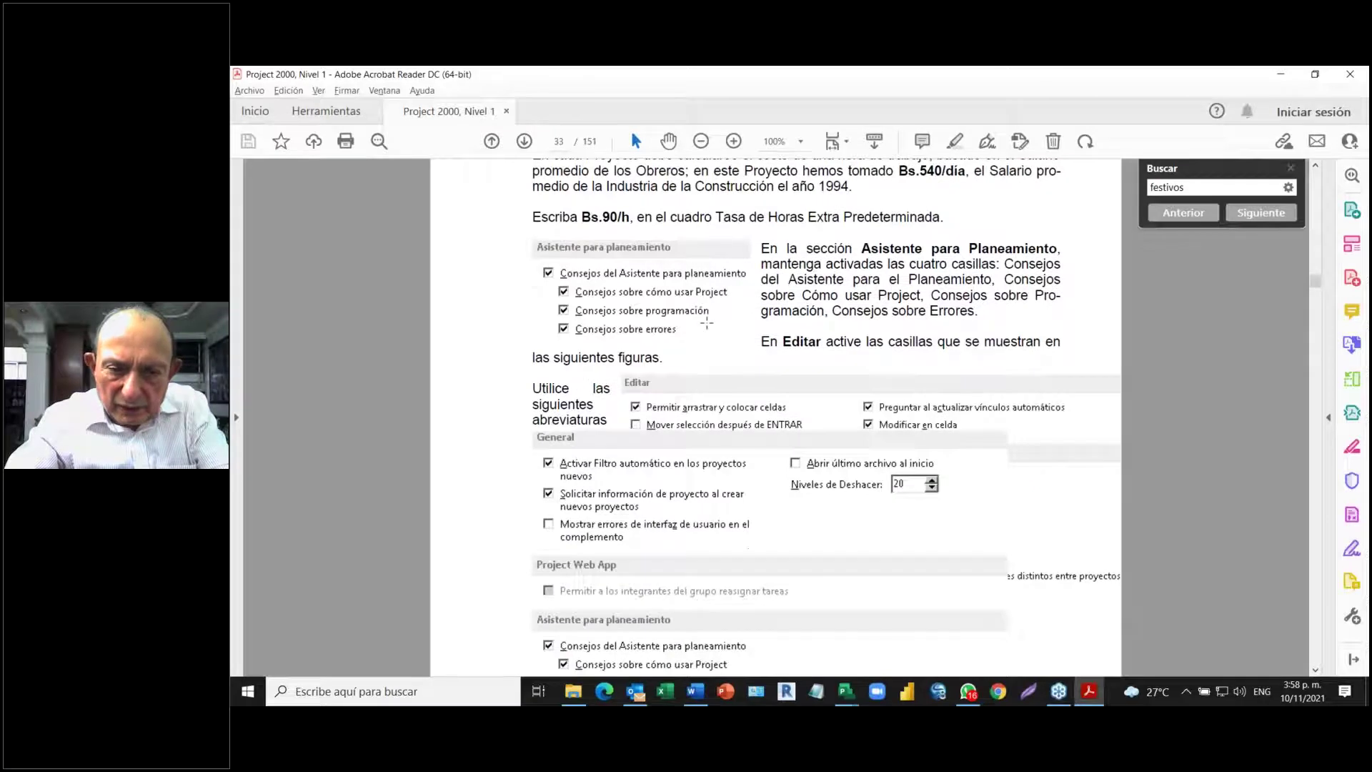
{"action": "scroll", "coordinate": [707, 322], "scroll_direction": "down", "scroll_amount": 10}
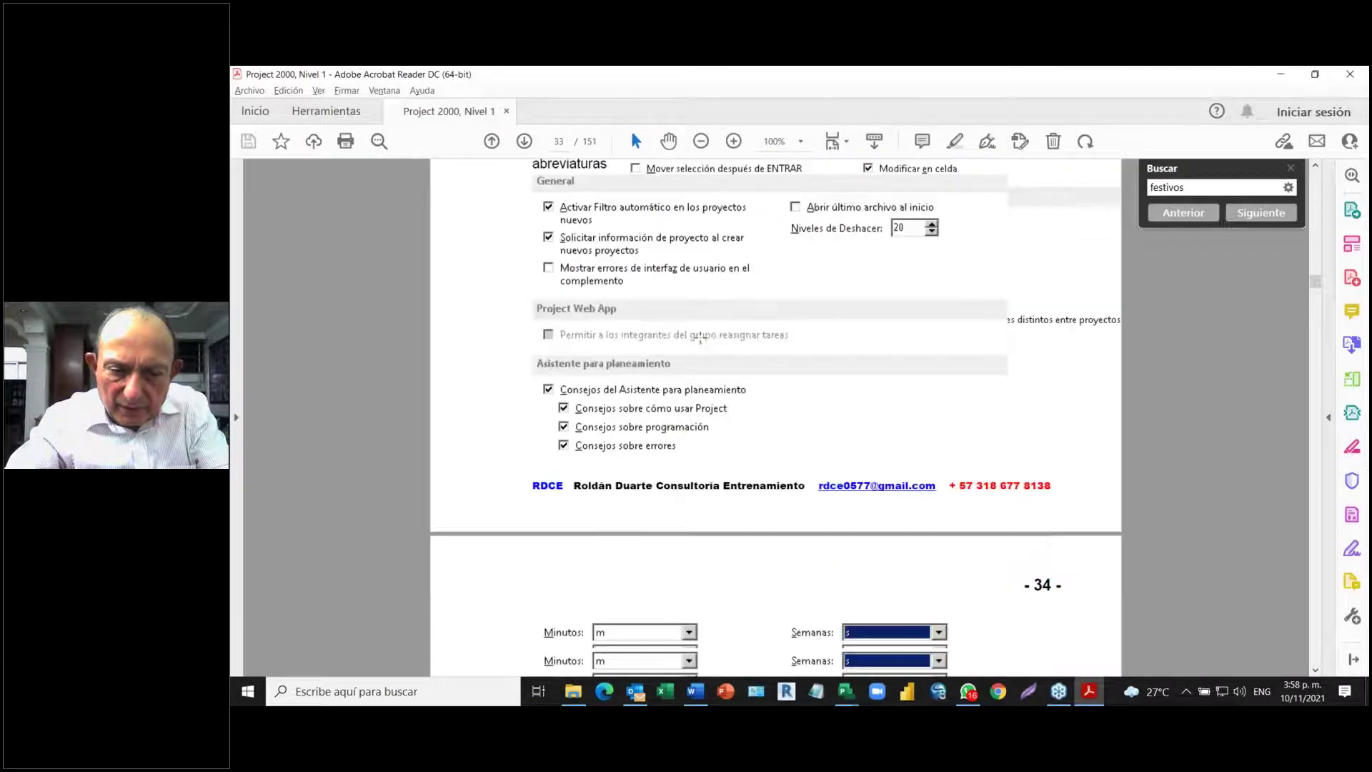
{"action": "scroll", "coordinate": [700, 336], "scroll_direction": "down", "scroll_amount": 7}
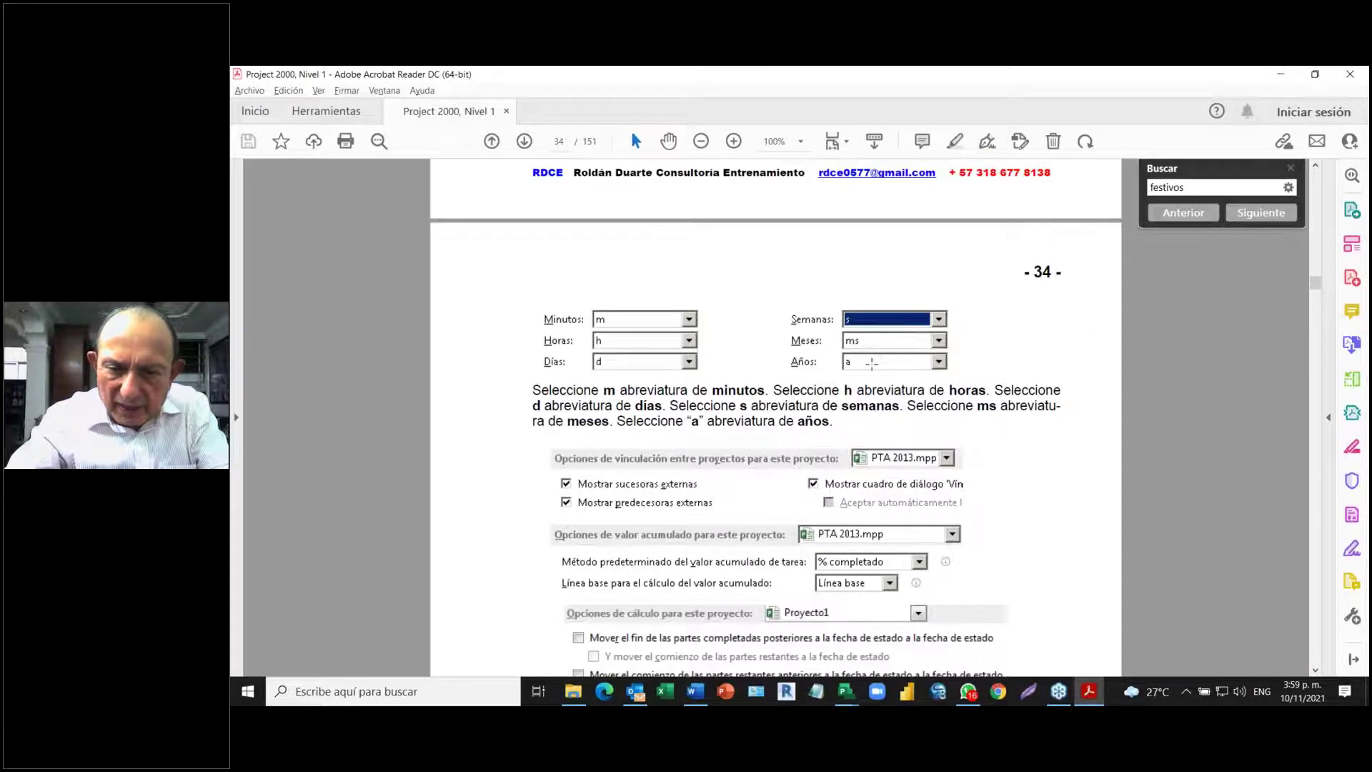
{"action": "scroll", "coordinate": [679, 452], "scroll_direction": "down", "scroll_amount": 2}
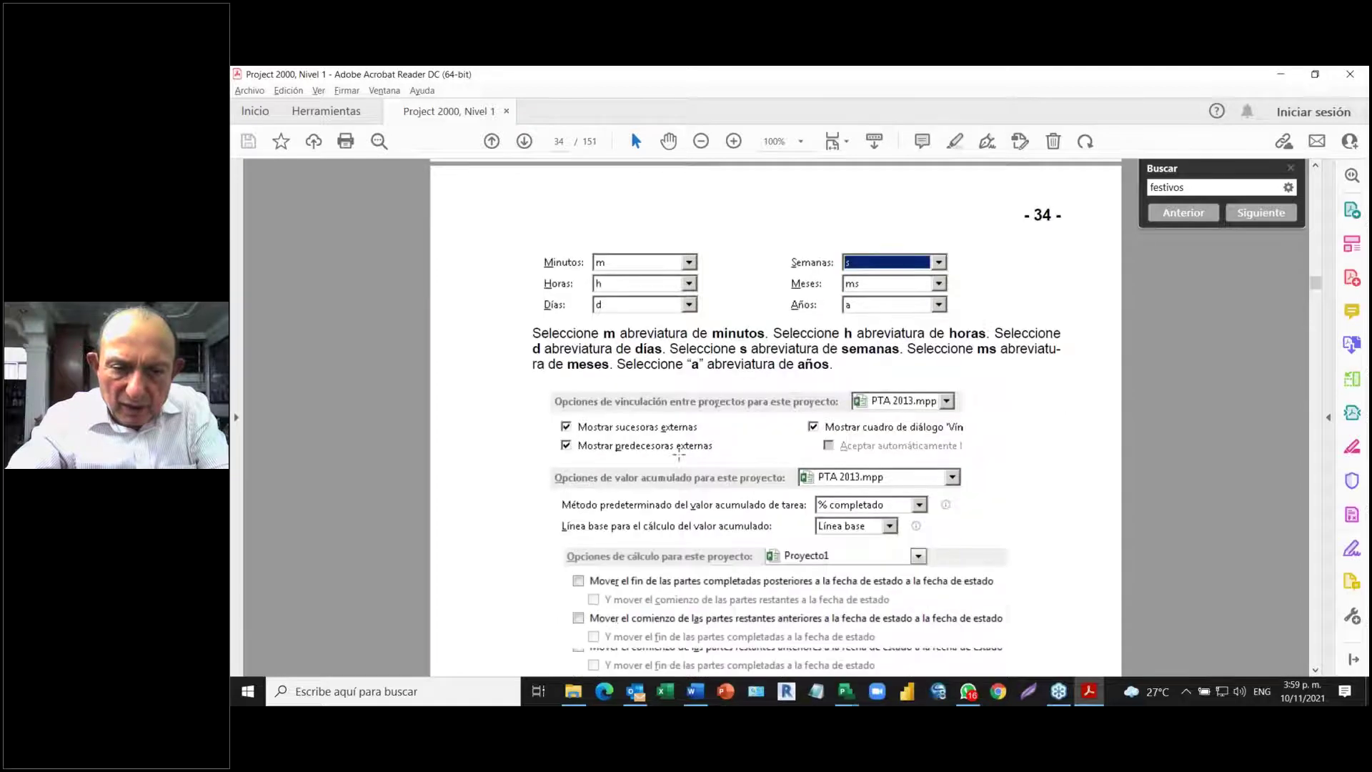
{"action": "scroll", "coordinate": [679, 452], "scroll_direction": "down", "scroll_amount": 2}
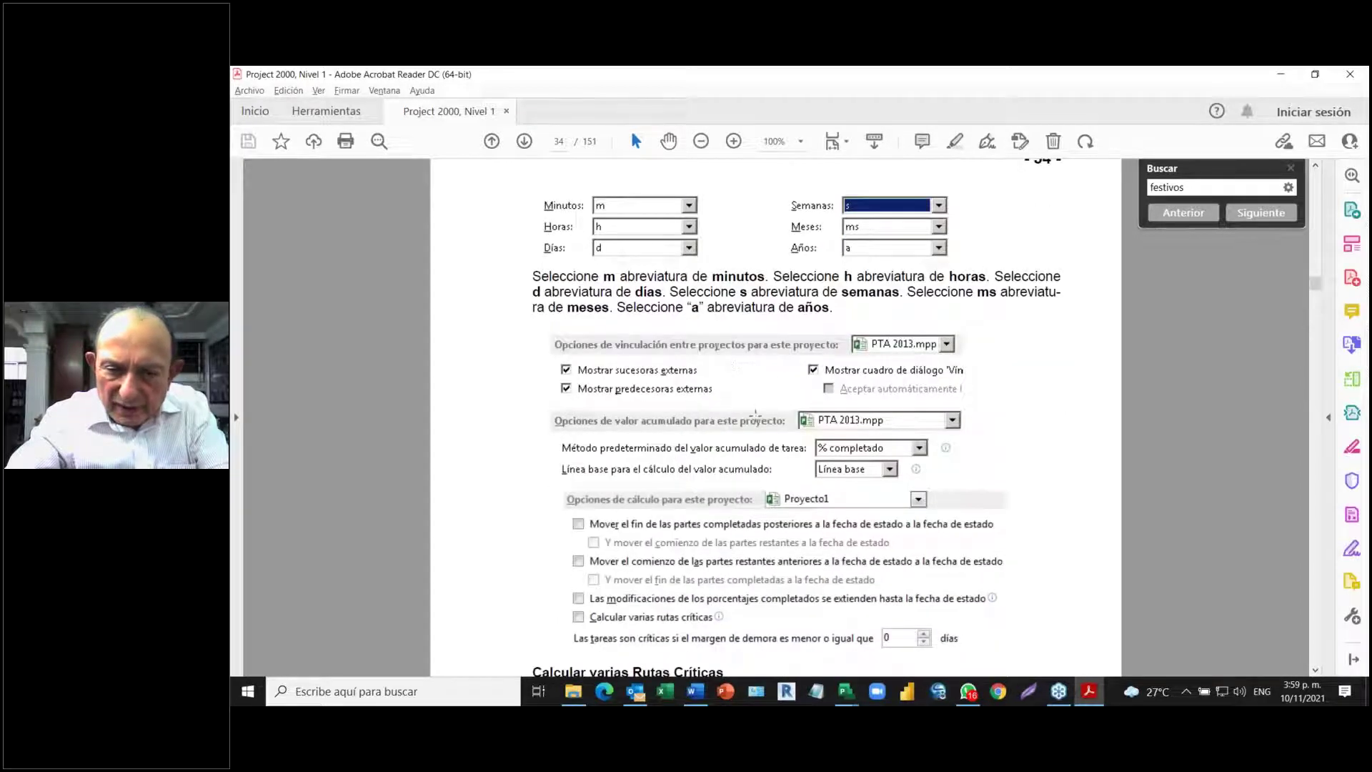
{"action": "scroll", "coordinate": [755, 415], "scroll_direction": "down", "scroll_amount": 3}
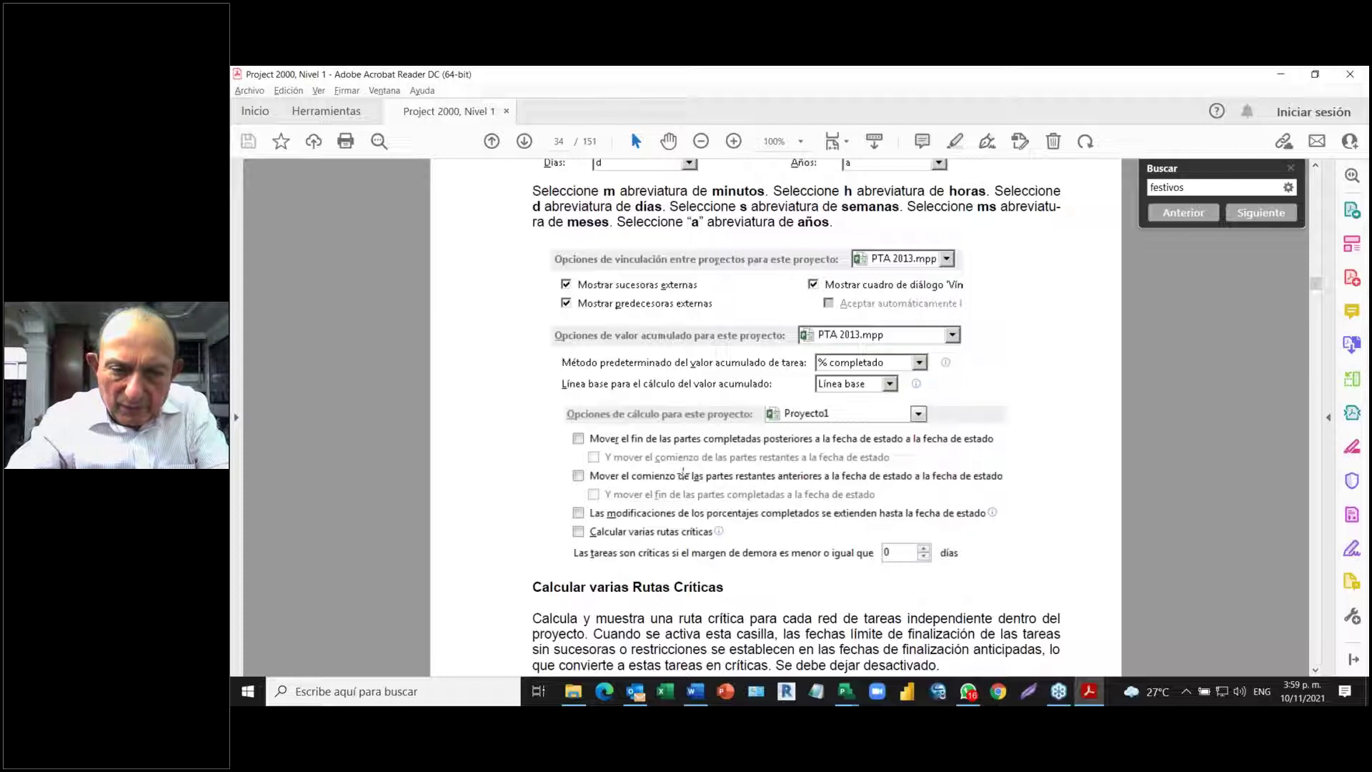
{"action": "scroll", "coordinate": [683, 473], "scroll_direction": "down", "scroll_amount": 3}
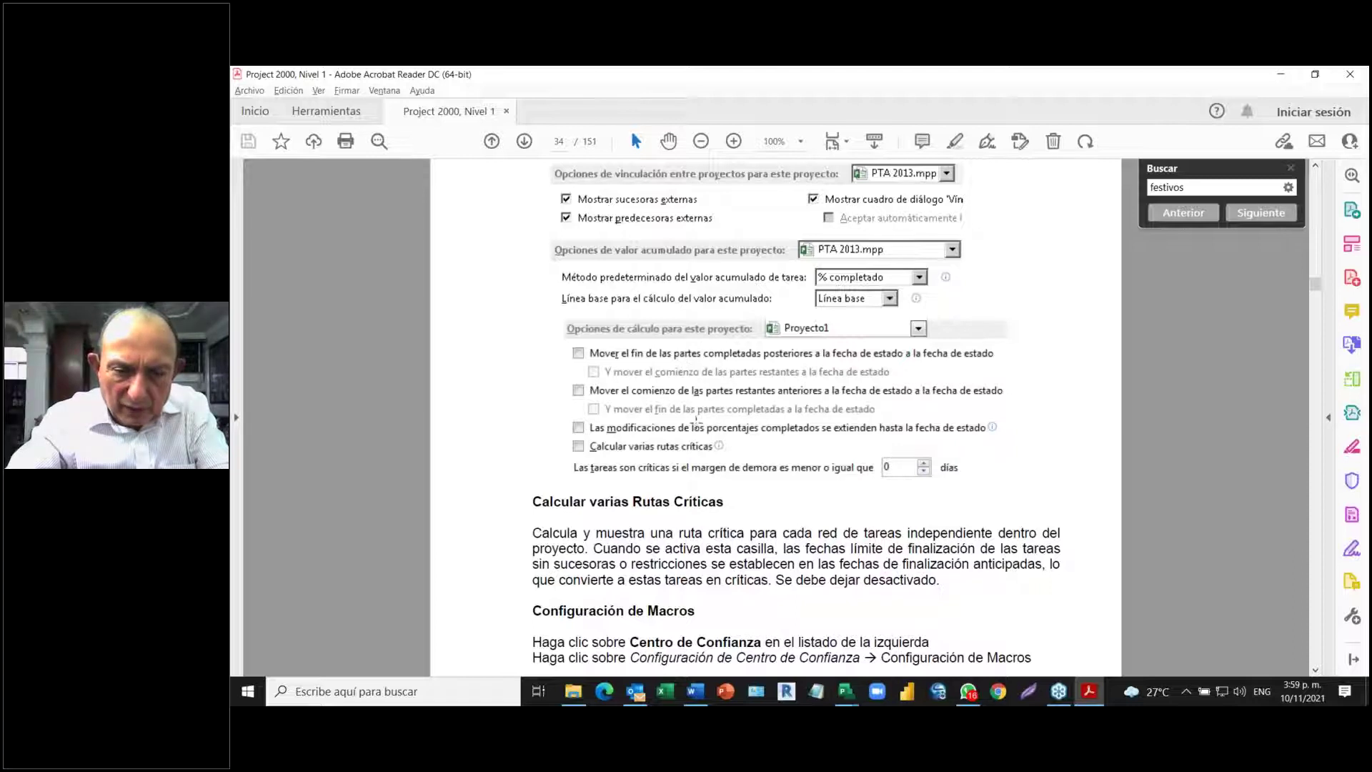
{"action": "scroll", "coordinate": [697, 423], "scroll_direction": "down", "scroll_amount": 3}
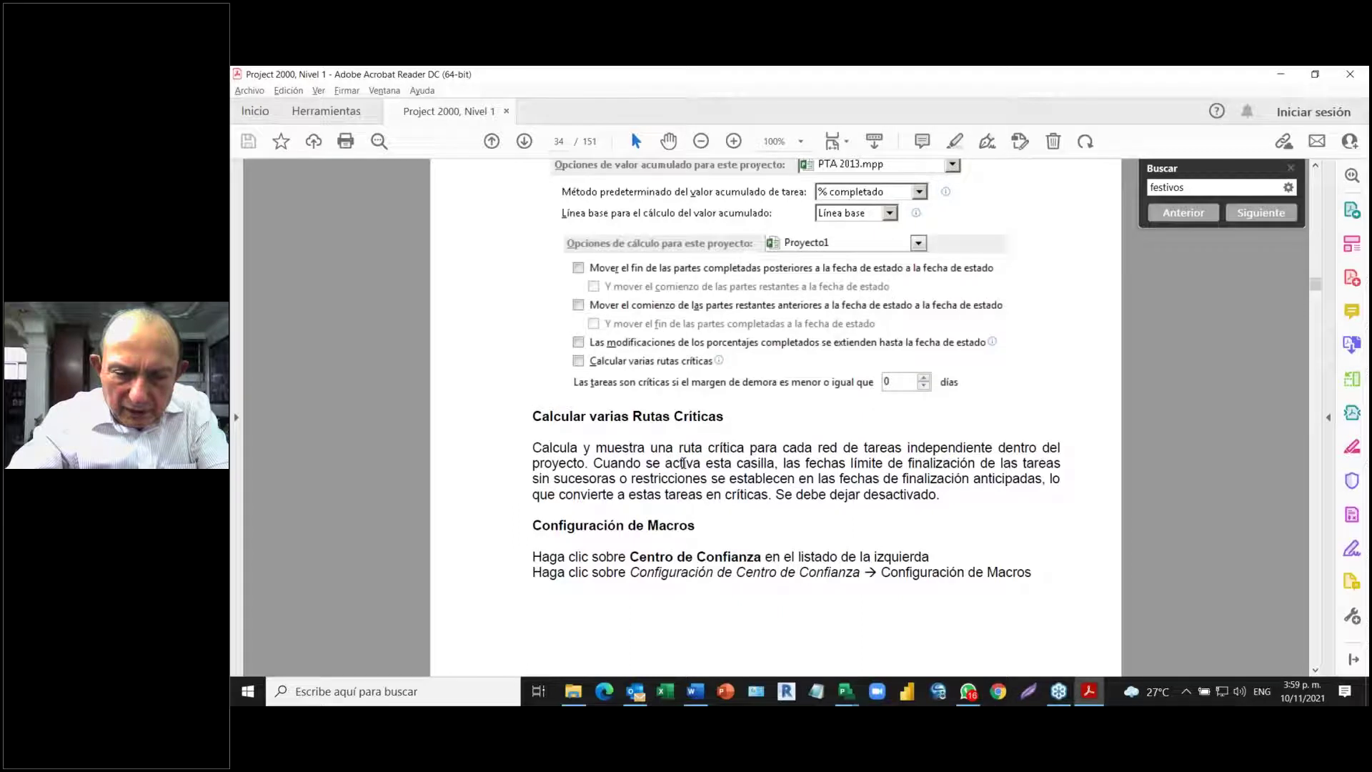
- Read the manual's Configuración de Macros instructions and the recommended macro security option on pages 34 and 35
{"action": "scroll", "coordinate": [664, 479], "scroll_direction": "down", "scroll_amount": 2}
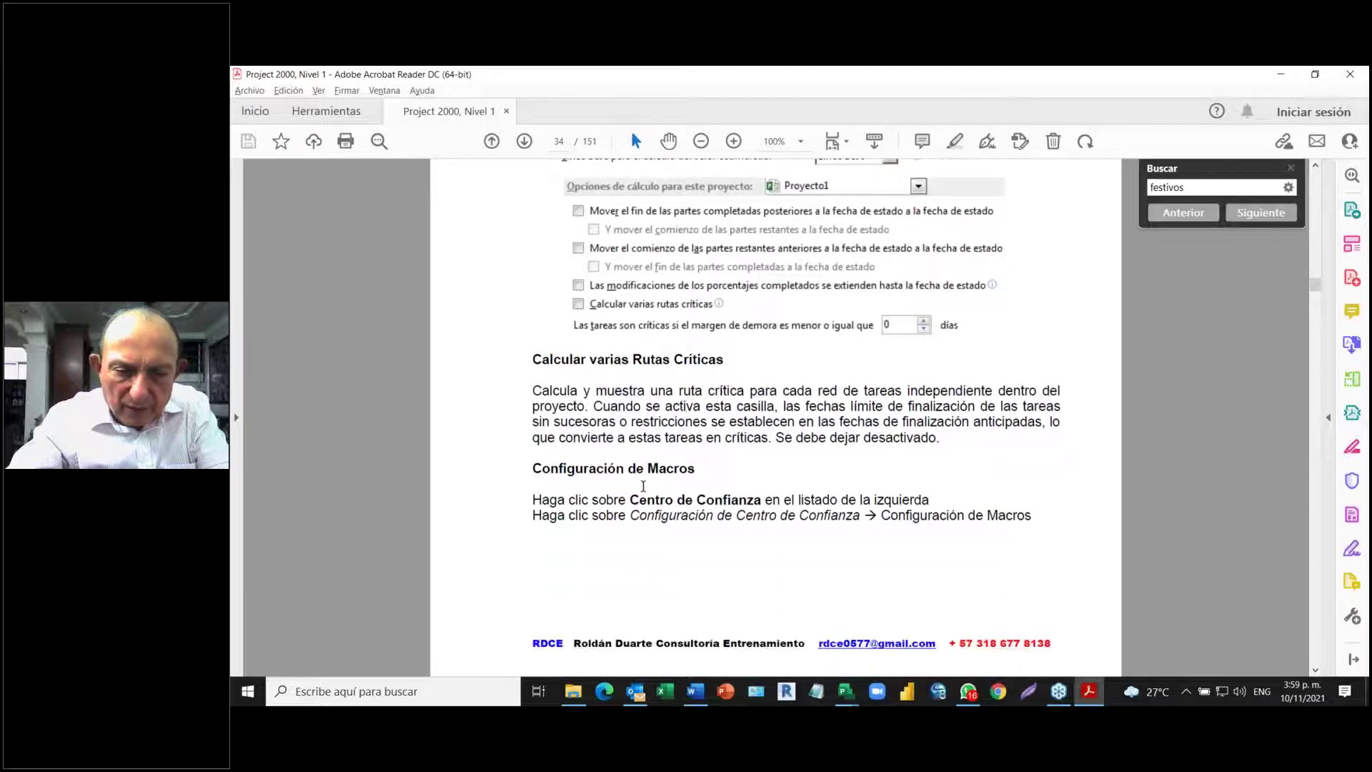
{"action": "scroll", "coordinate": [646, 486], "scroll_direction": "down", "scroll_amount": 2}
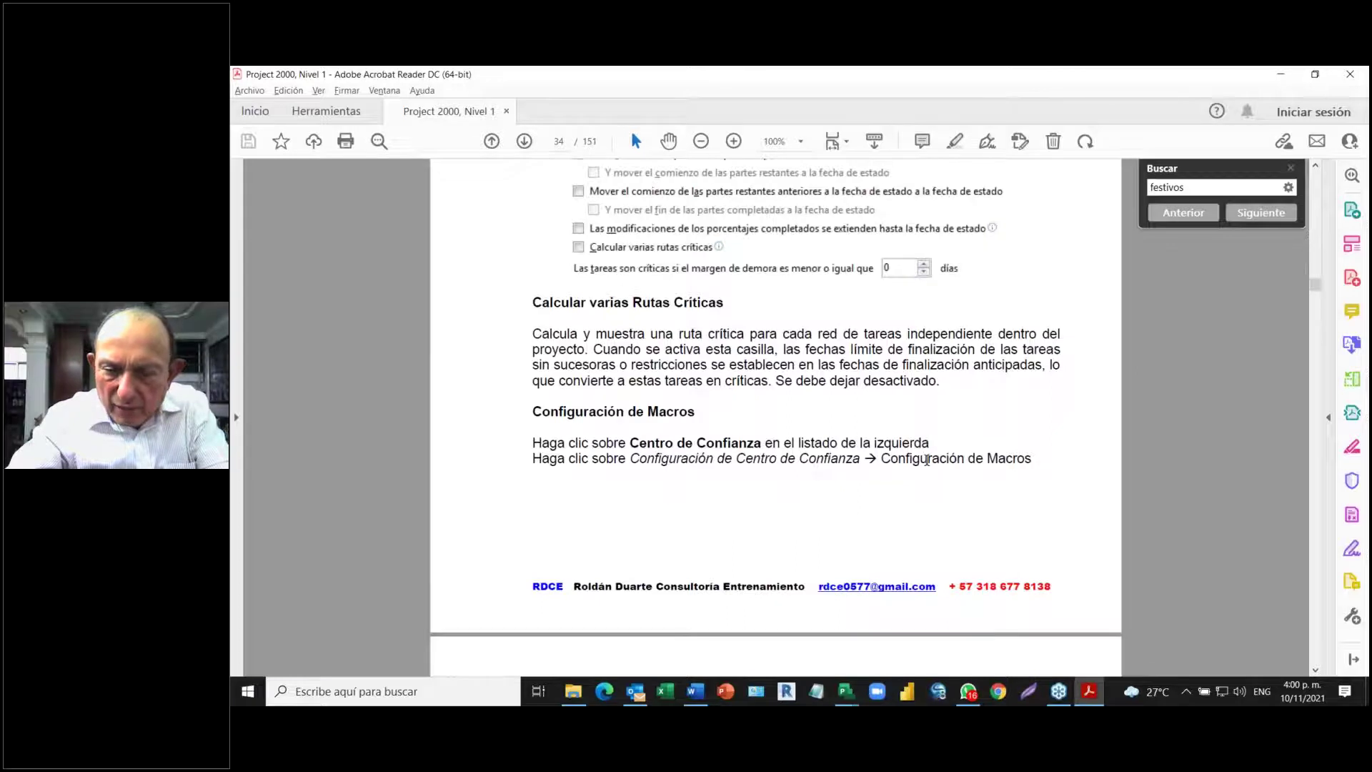
{"action": "scroll", "coordinate": [927, 459], "scroll_direction": "down", "scroll_amount": 12}
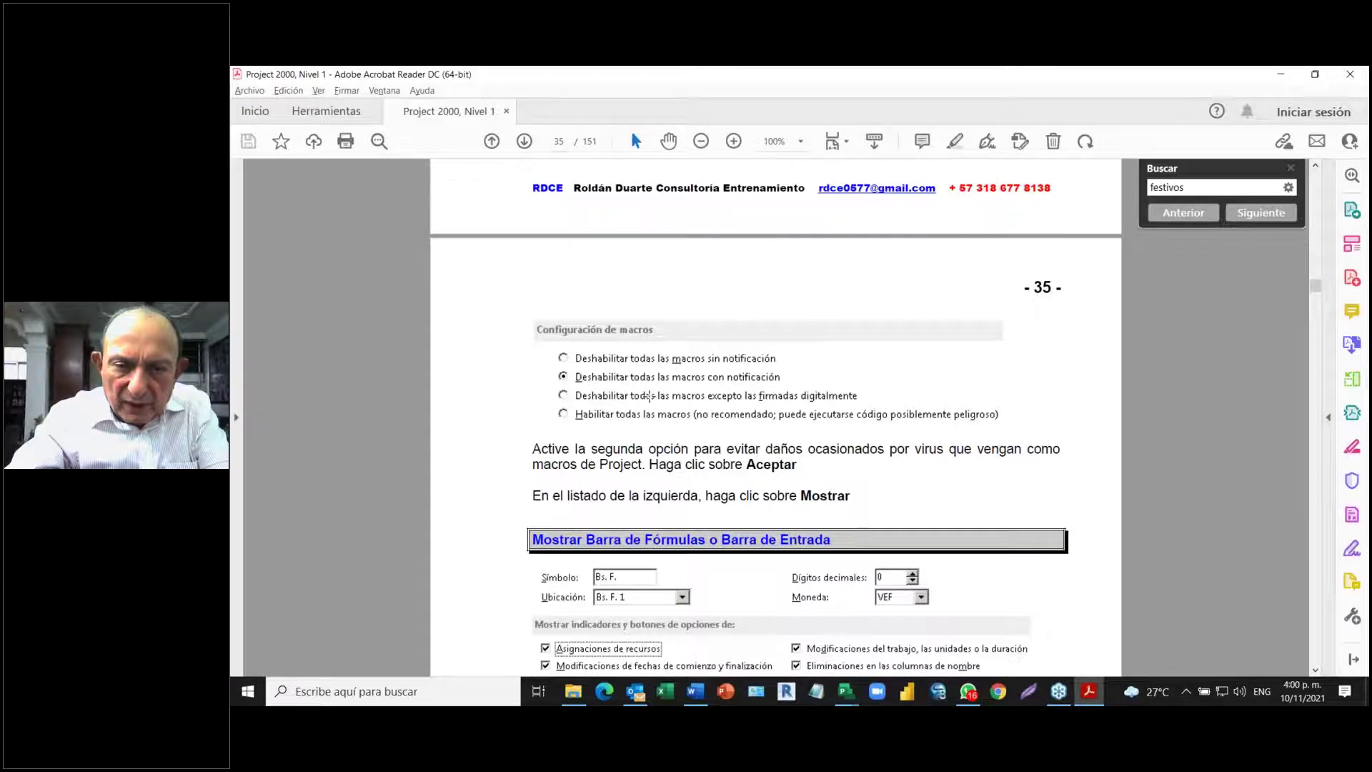
{"action": "scroll", "coordinate": [649, 392], "scroll_direction": "up", "scroll_amount": 5}
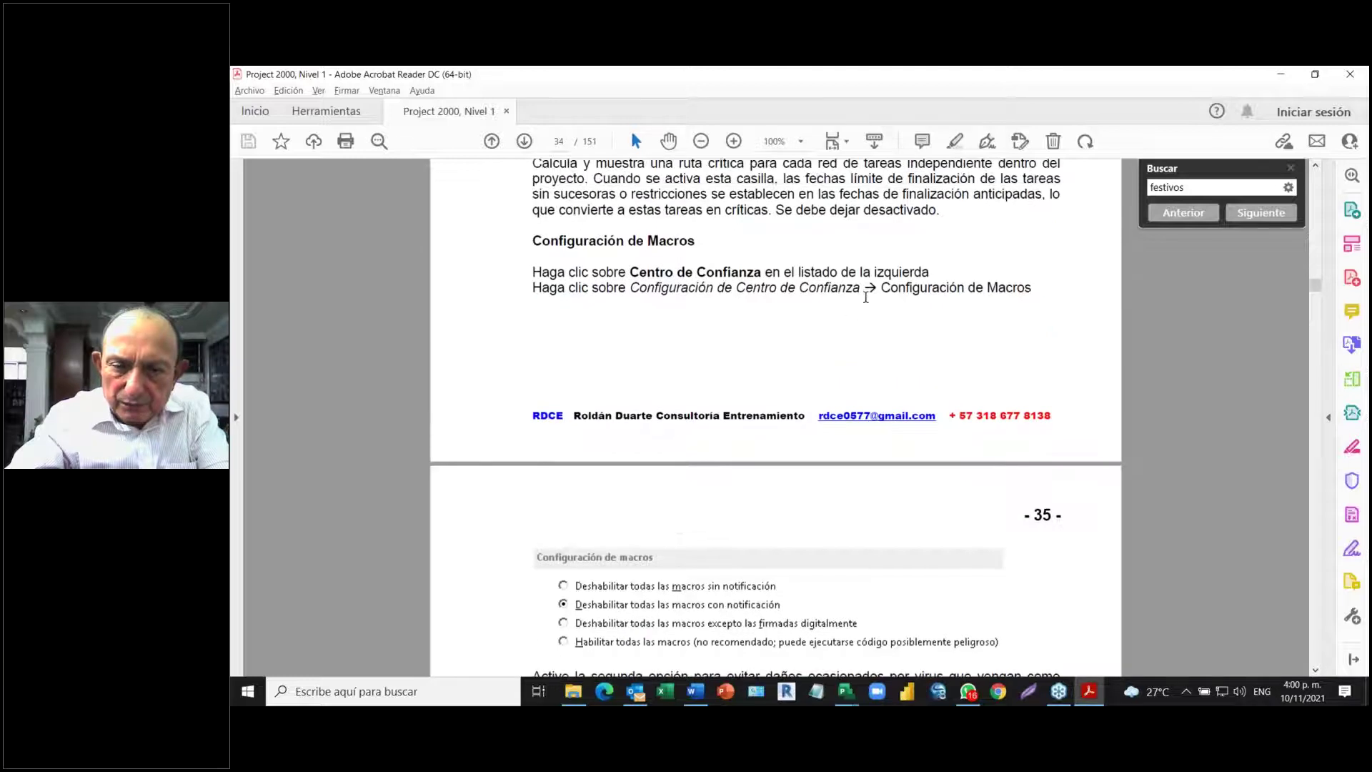
{"action": "scroll", "coordinate": [657, 555], "scroll_direction": "down", "scroll_amount": 1}
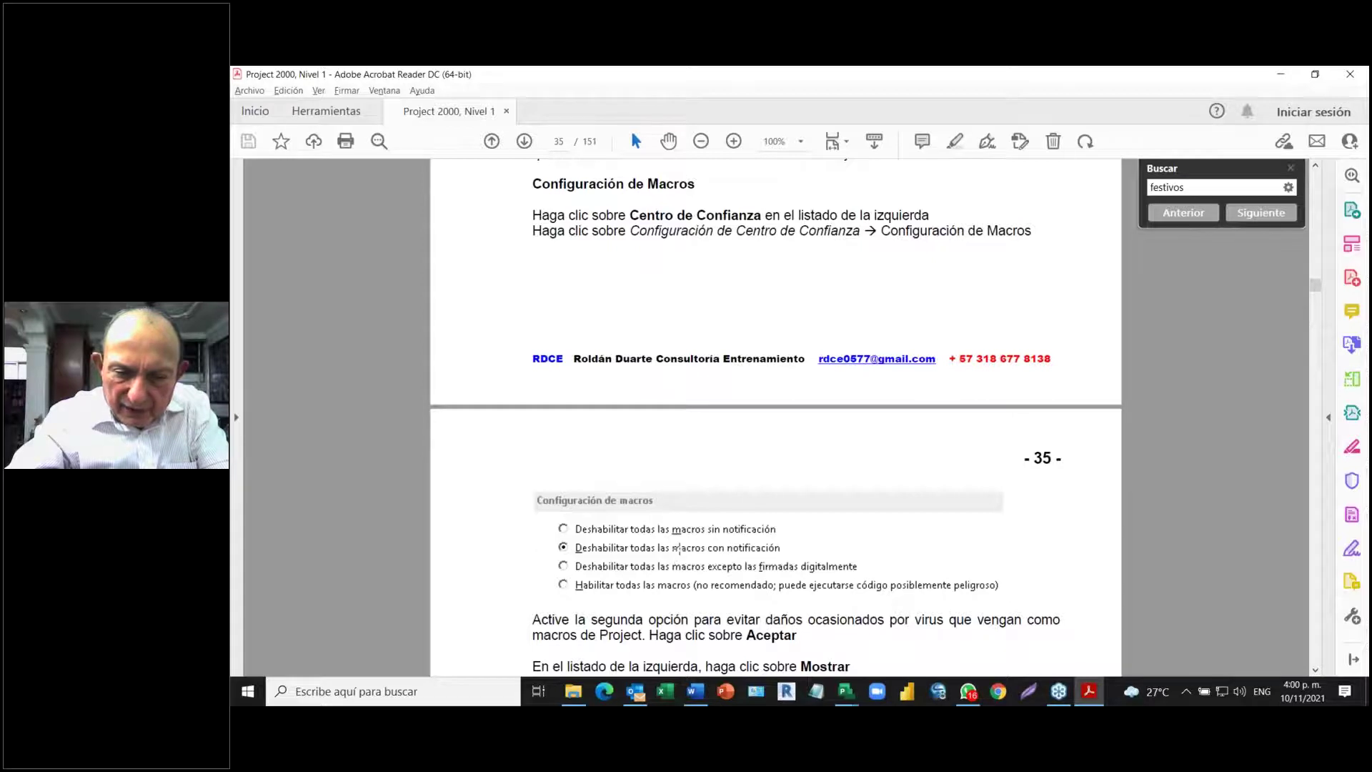
{"action": "scroll", "coordinate": [677, 548], "scroll_direction": "down", "scroll_amount": 1}
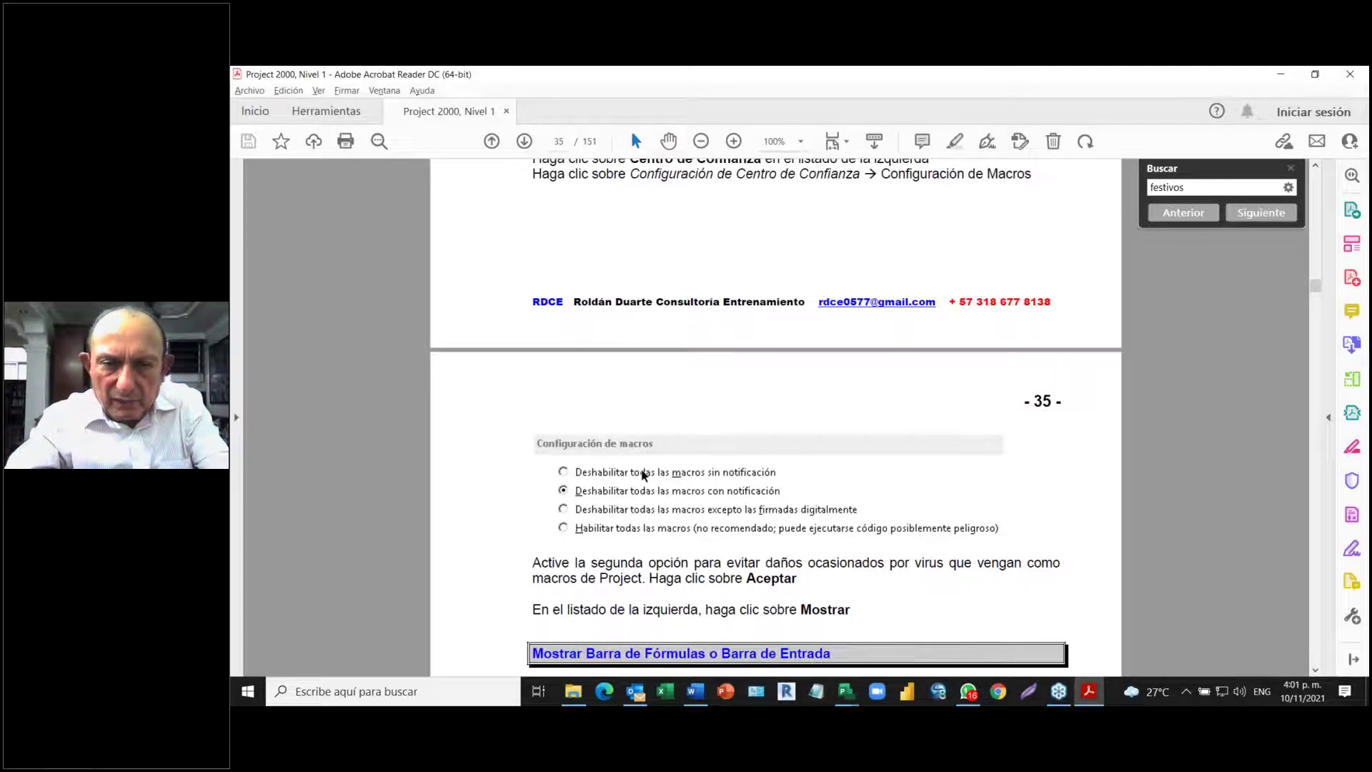
{"action": "scroll", "coordinate": [641, 473], "scroll_direction": "up", "scroll_amount": 1}
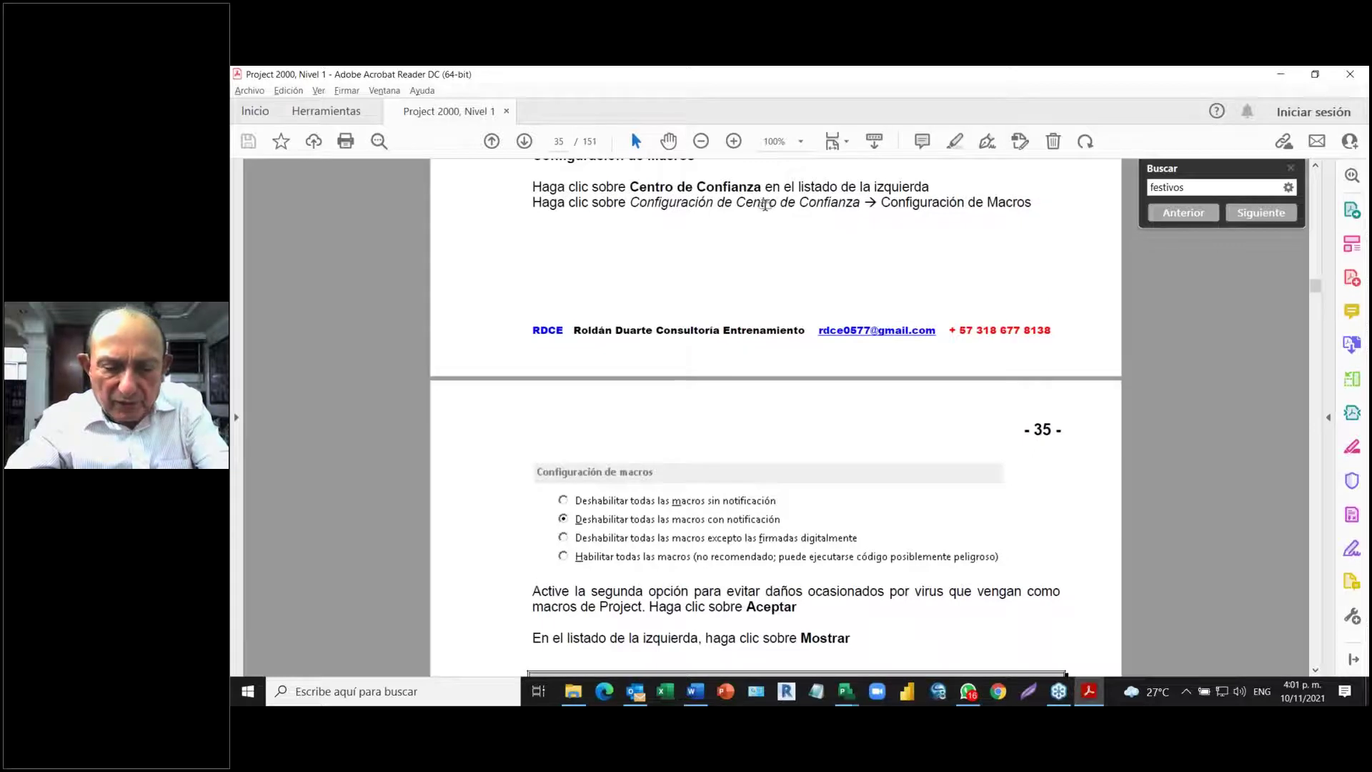
- Switch back to Project and accept Deshabilitar todas las macros con notificación as the Trust Center's macro setting
{"action": "key", "text": "alt+Tab"}
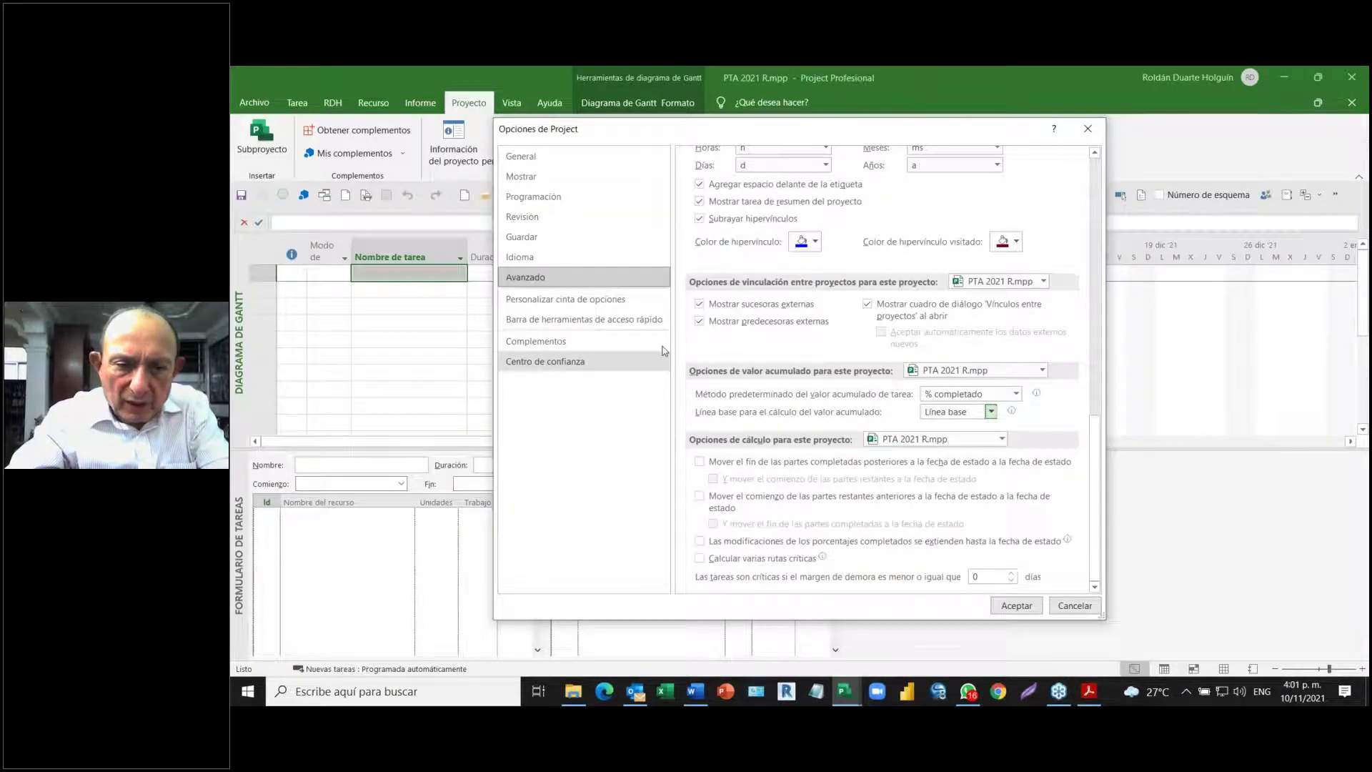
{"action": "left_click", "coordinate": [547, 364]}
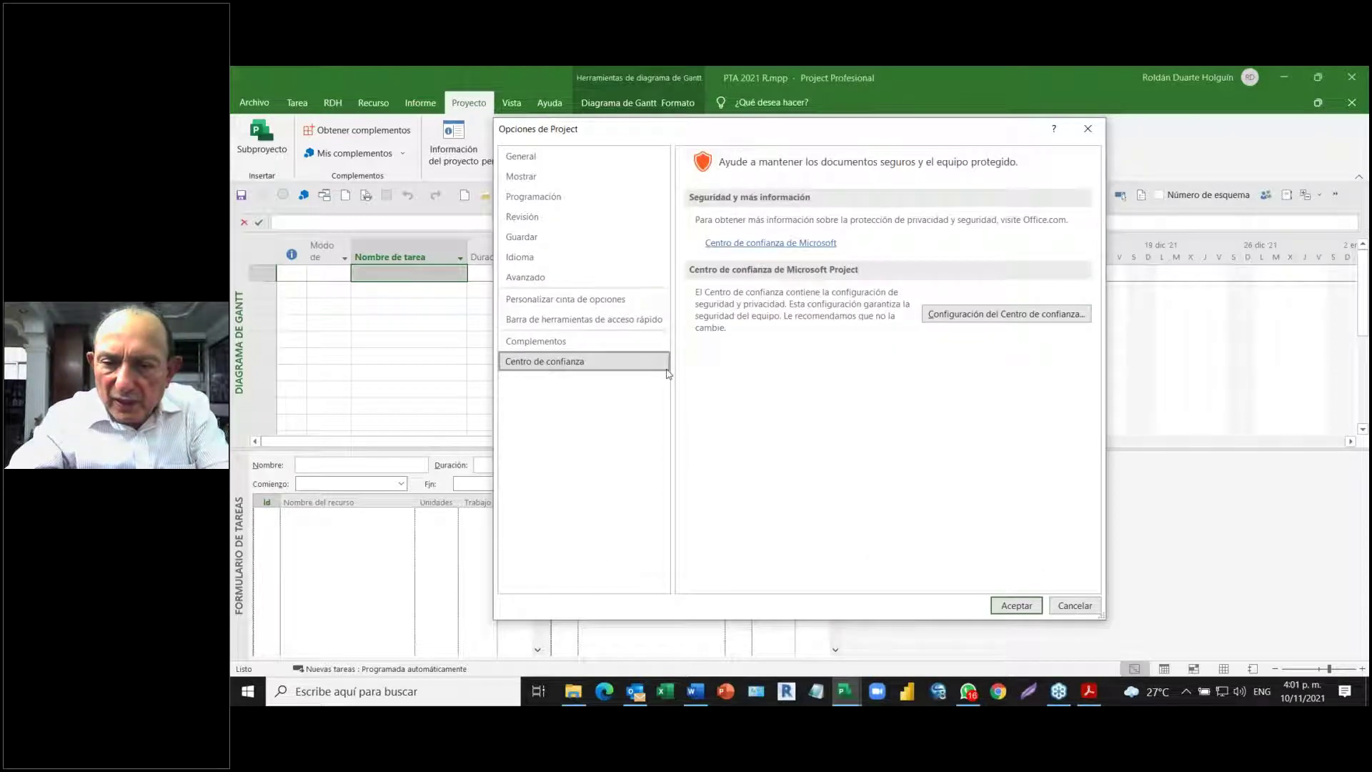
{"action": "left_click", "coordinate": [964, 316]}
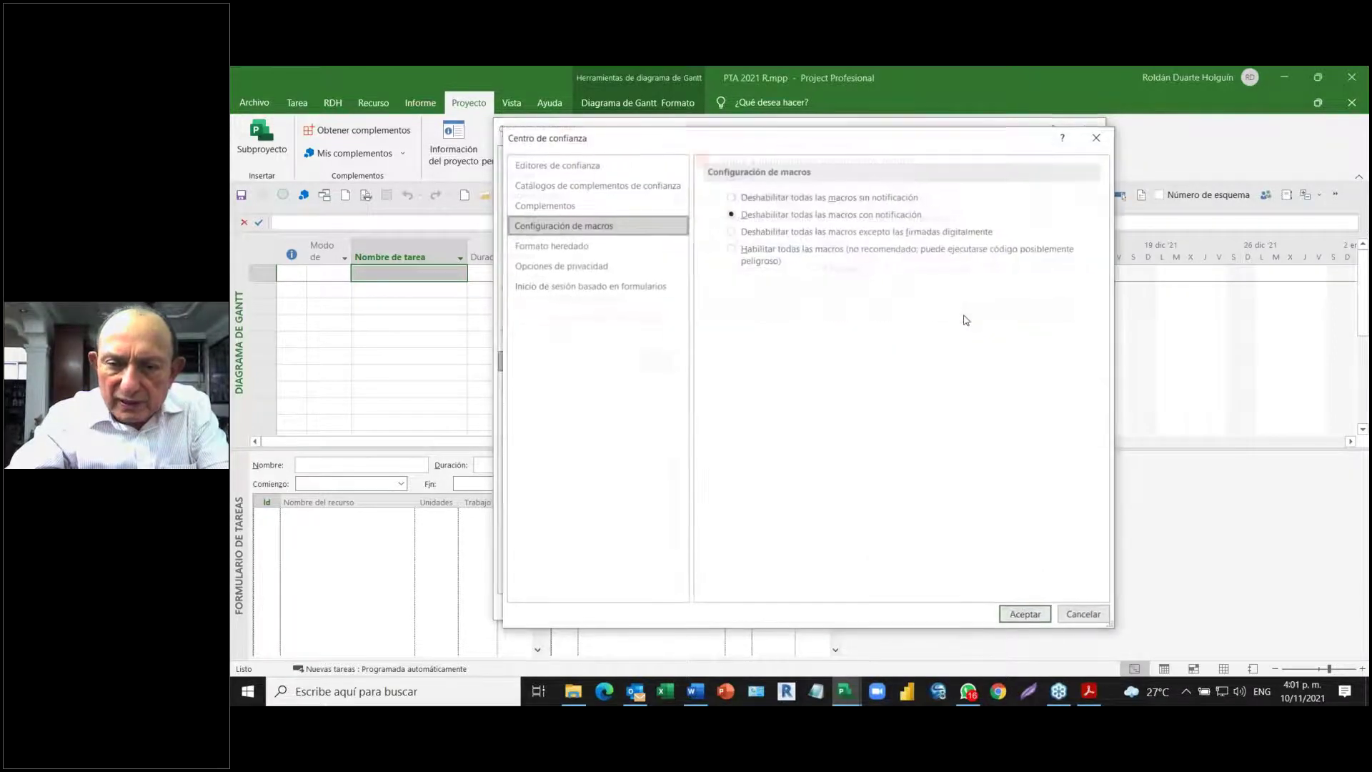
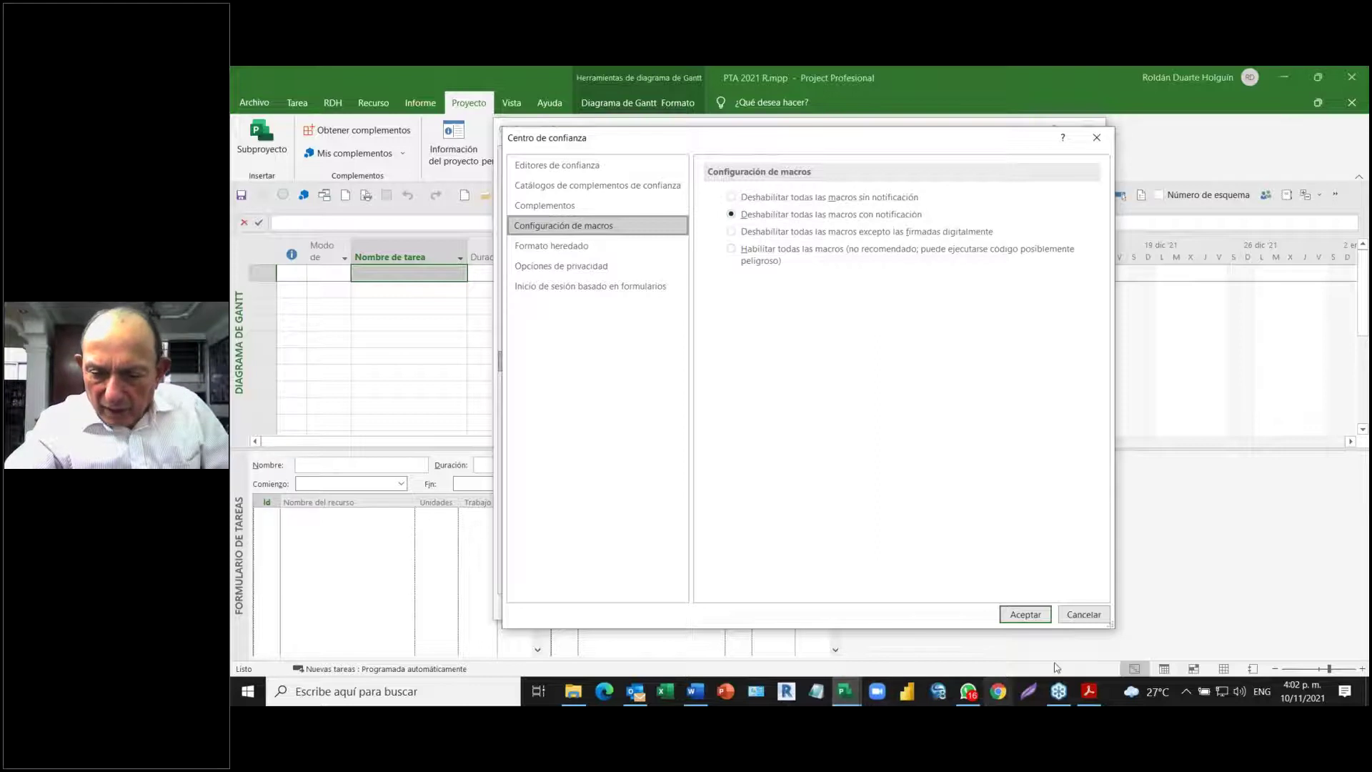
{"action": "left_click", "coordinate": [1024, 614]}
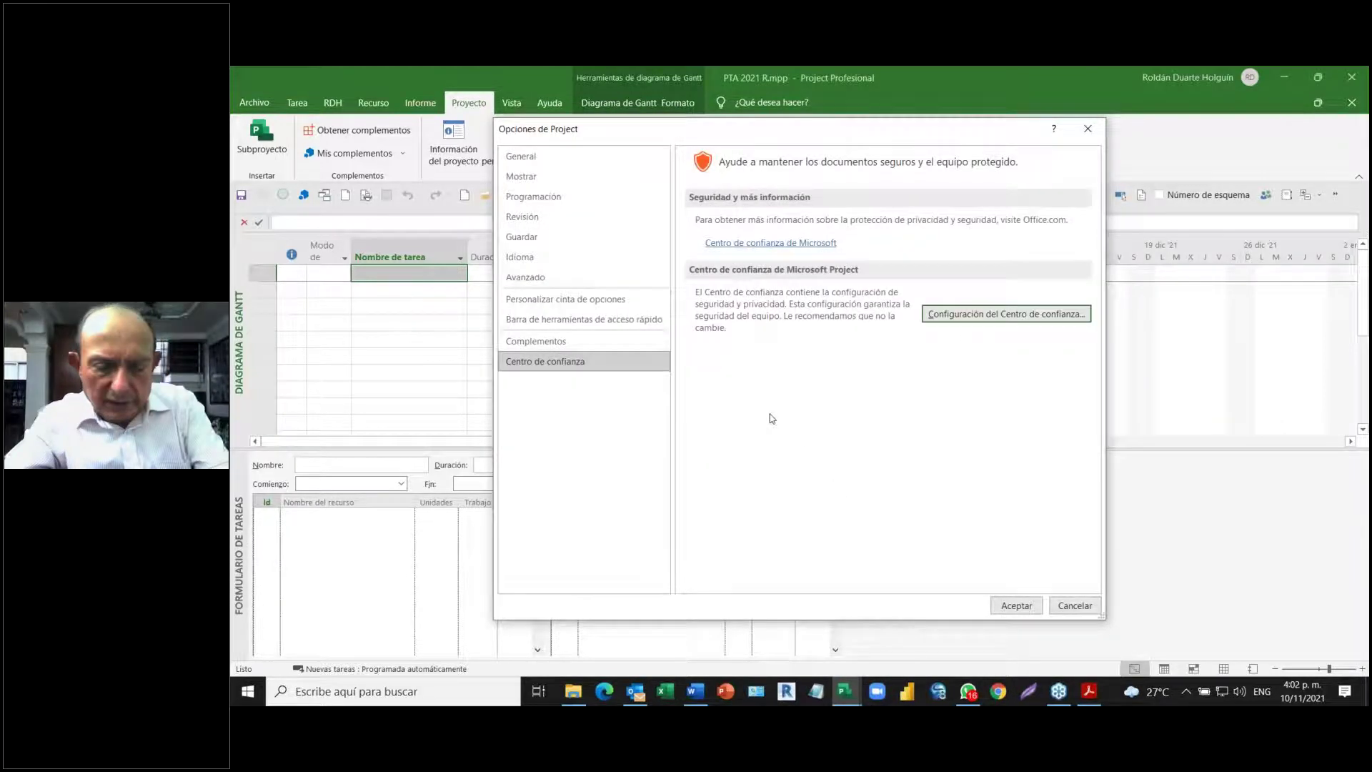
- Switch to the PDF manual and read the Mostrar Barra de Fórmulas o Barra de Entrada section on page 35
{"action": "key", "text": "alt+Tab"}
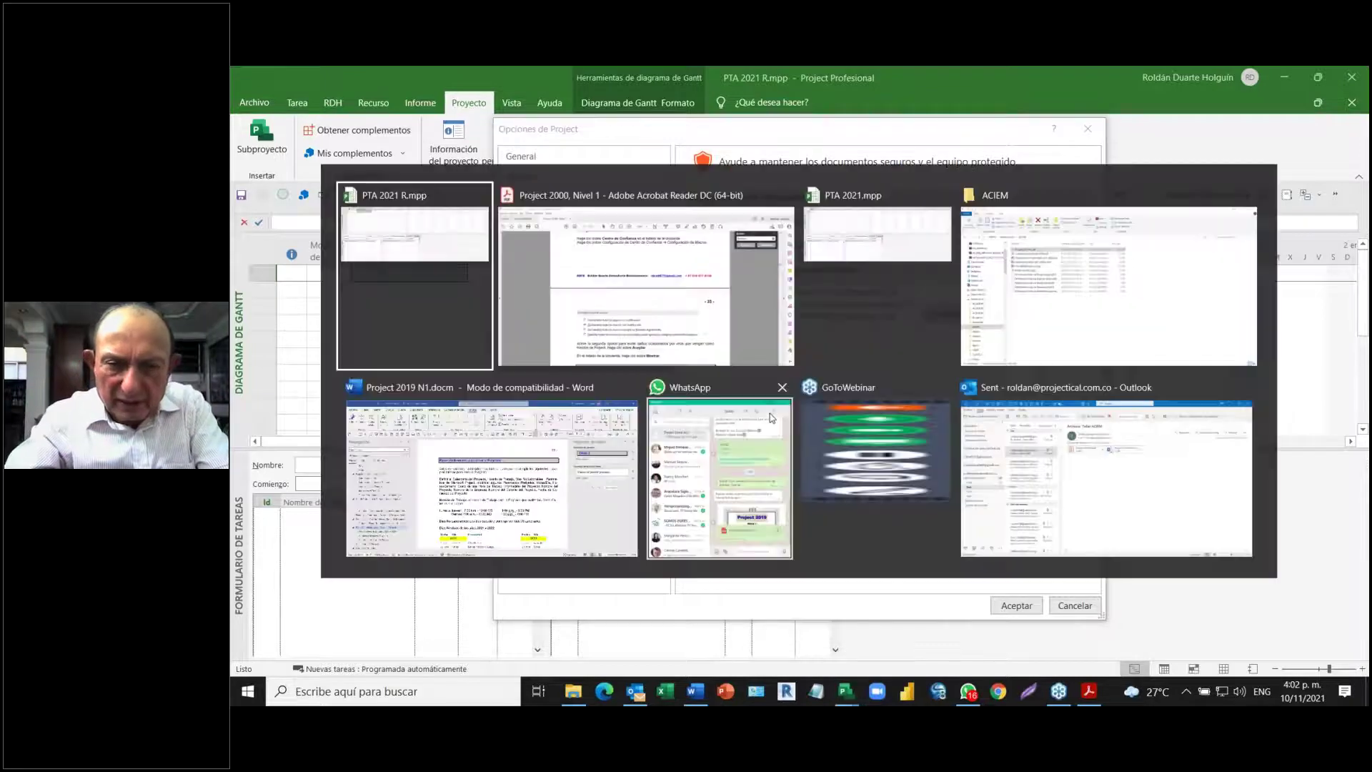
{"action": "key", "text": "alt+Tab"}
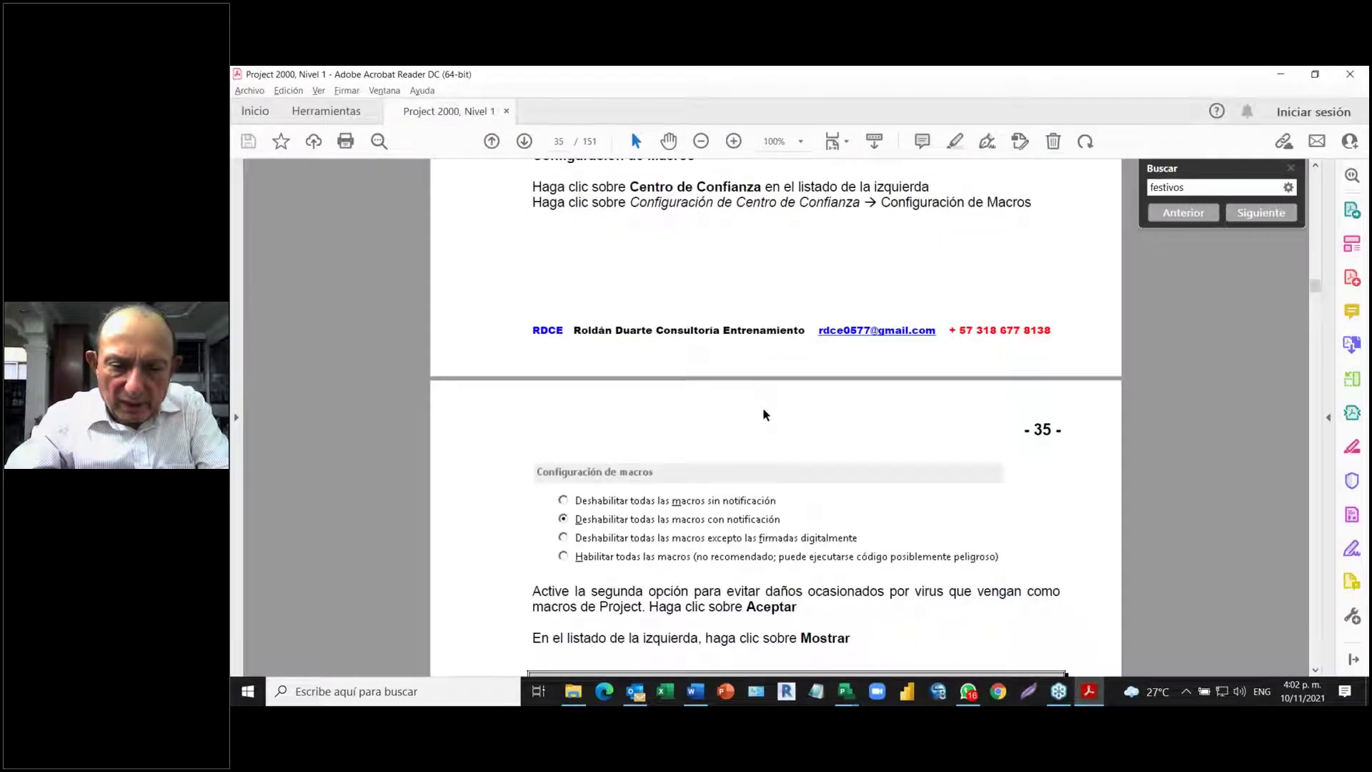
{"action": "scroll", "coordinate": [283, 479], "scroll_direction": "down", "scroll_amount": 3}
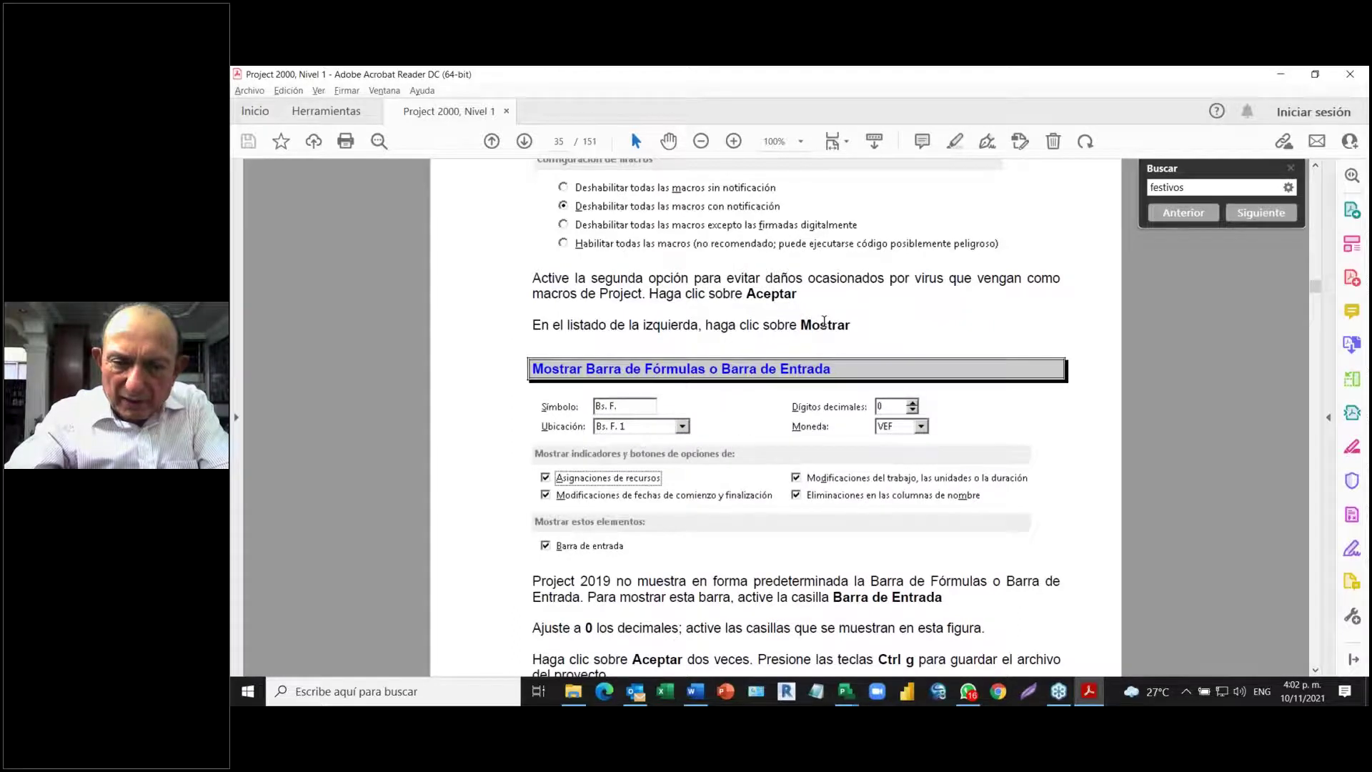
{"action": "scroll", "coordinate": [823, 321], "scroll_direction": "down", "scroll_amount": 2}
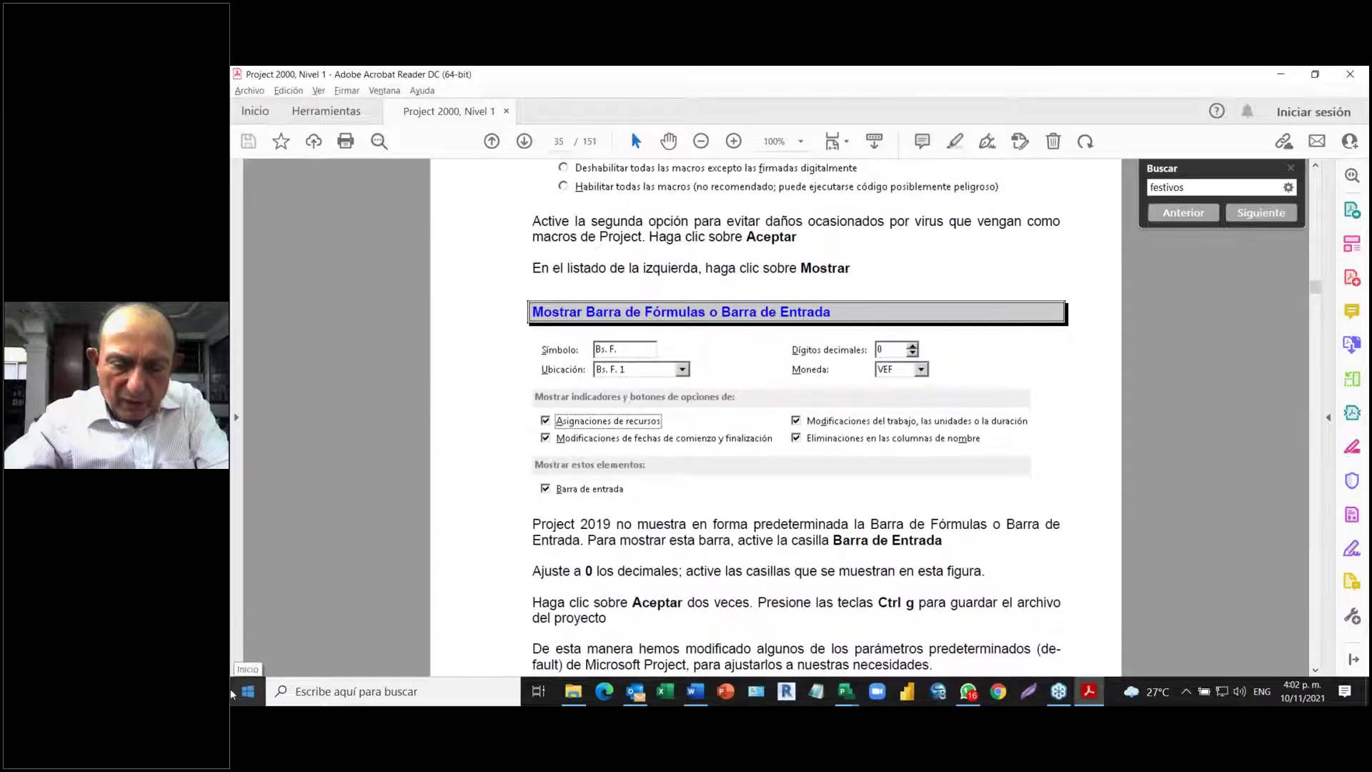
- In Project's display options, keep Calendario Gregoriano as the calendar type and COP as the currency for PTA 2021 R.mpp
{"action": "key", "text": "alt+Tab"}
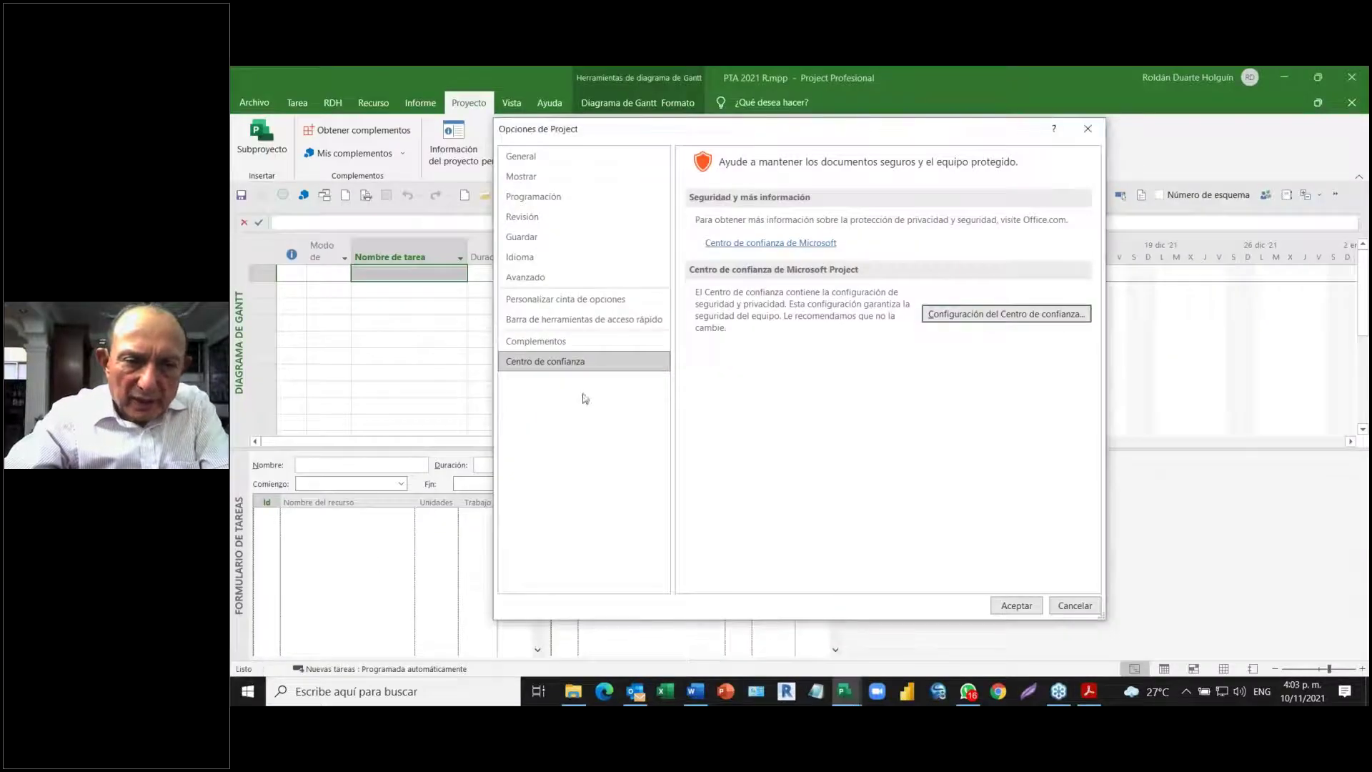
{"action": "left_click", "coordinate": [511, 183]}
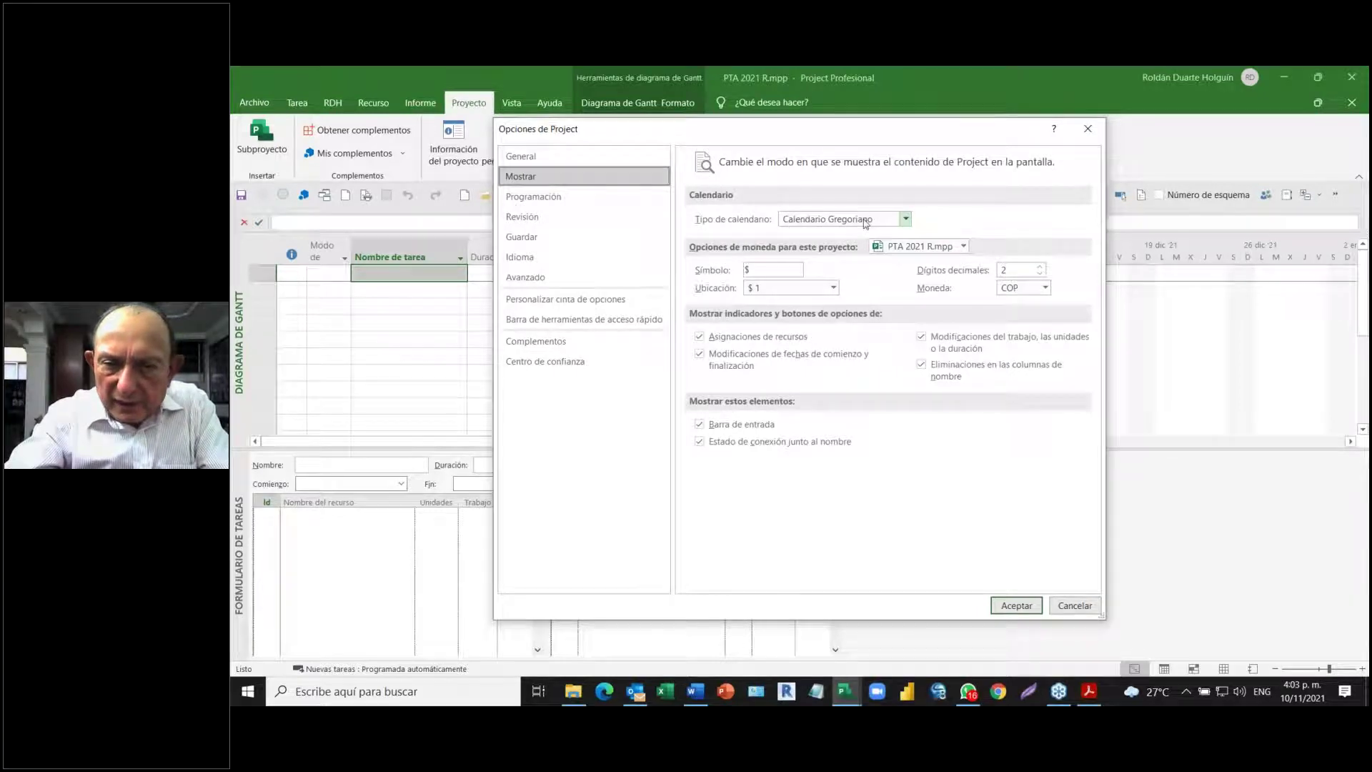
{"action": "left_click", "coordinate": [906, 220]}
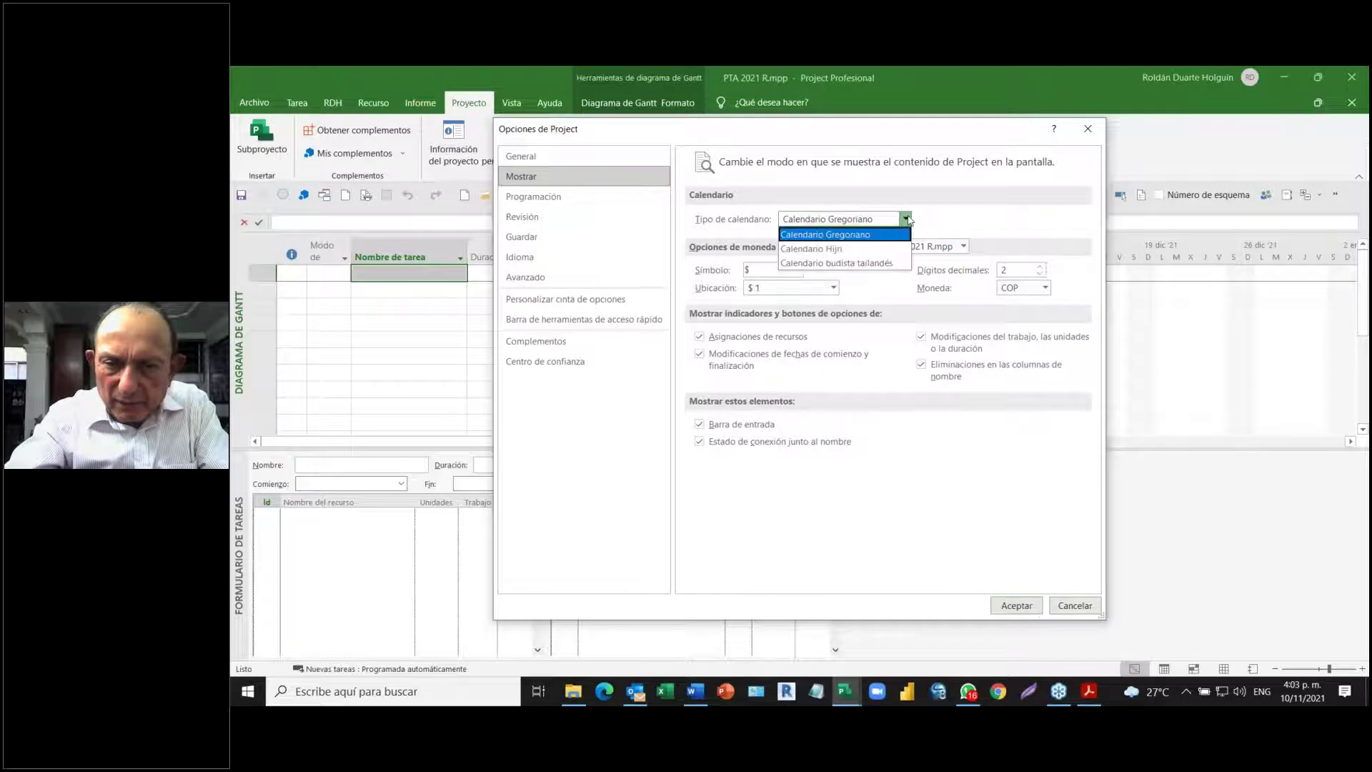
{"action": "left_click", "coordinate": [866, 237]}
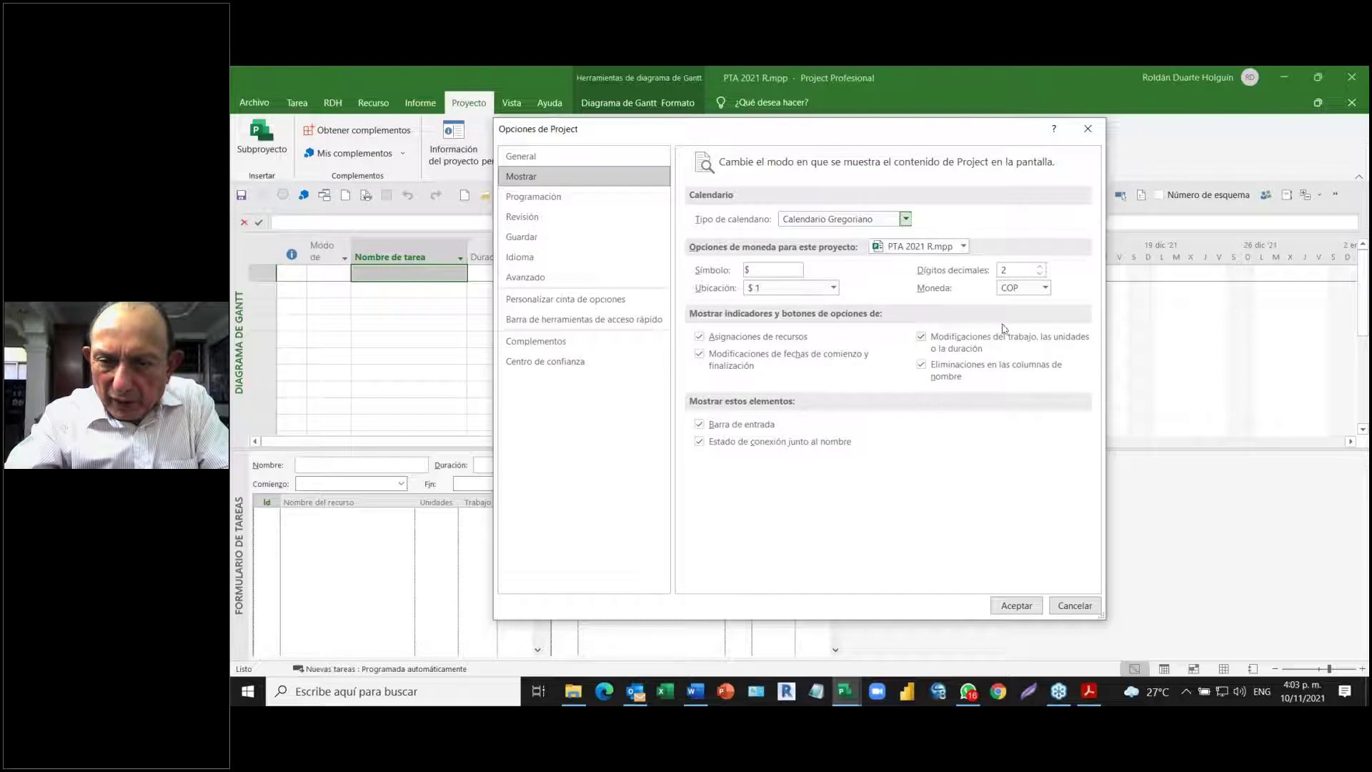
{"action": "left_click", "coordinate": [1044, 291]}
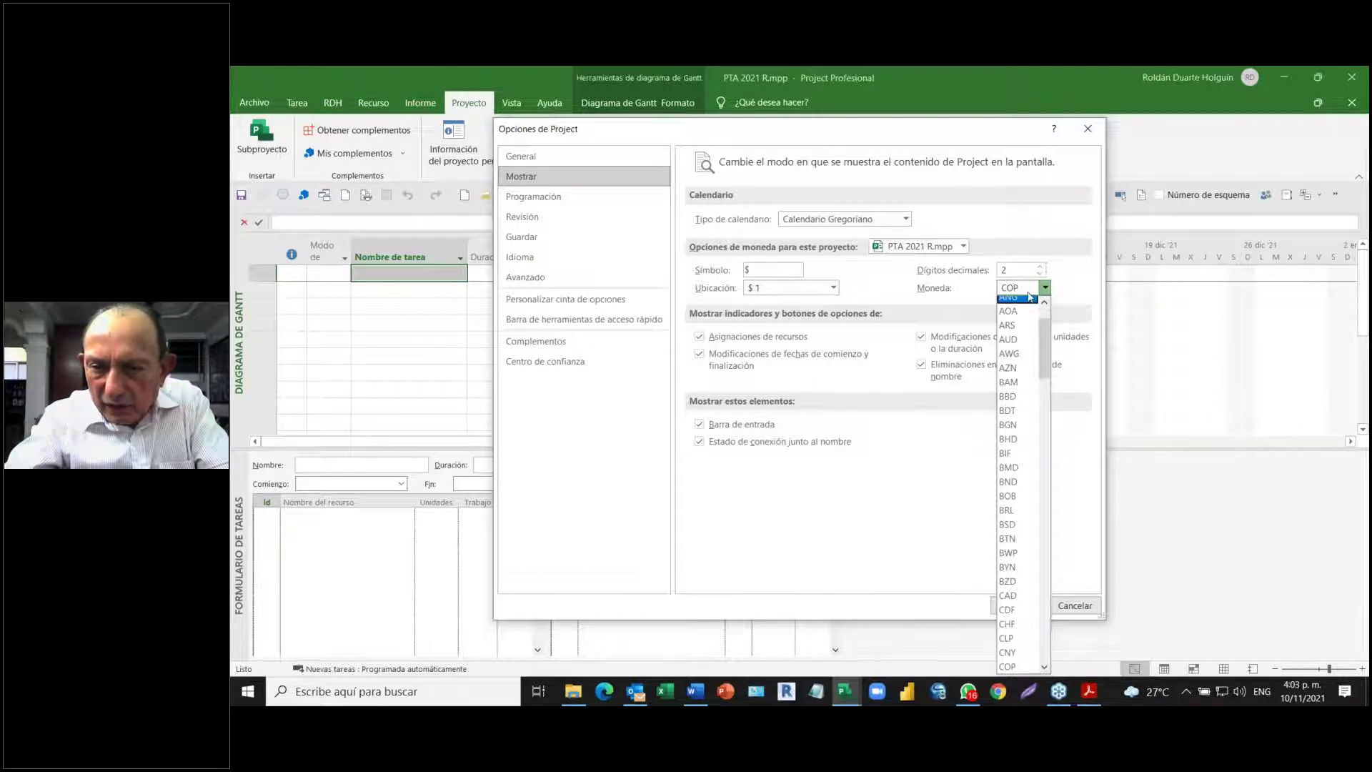
{"action": "left_click", "coordinate": [1027, 288]}
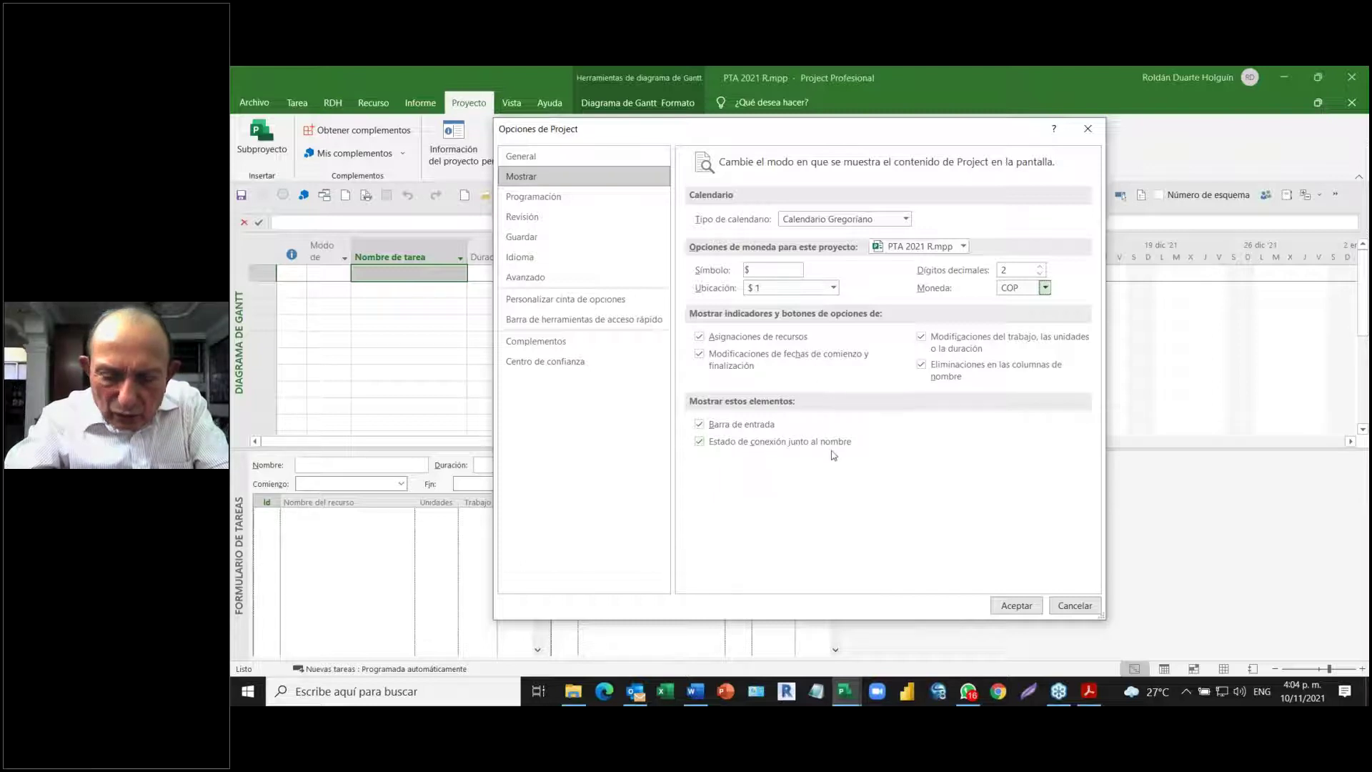
- Compare the project's display options with the manual's page 35 instructions on the entry bar, decimals and indicator checkboxes
{"action": "key", "text": "alt+Tab"}
{"action": "key", "text": "alt+Tab"}
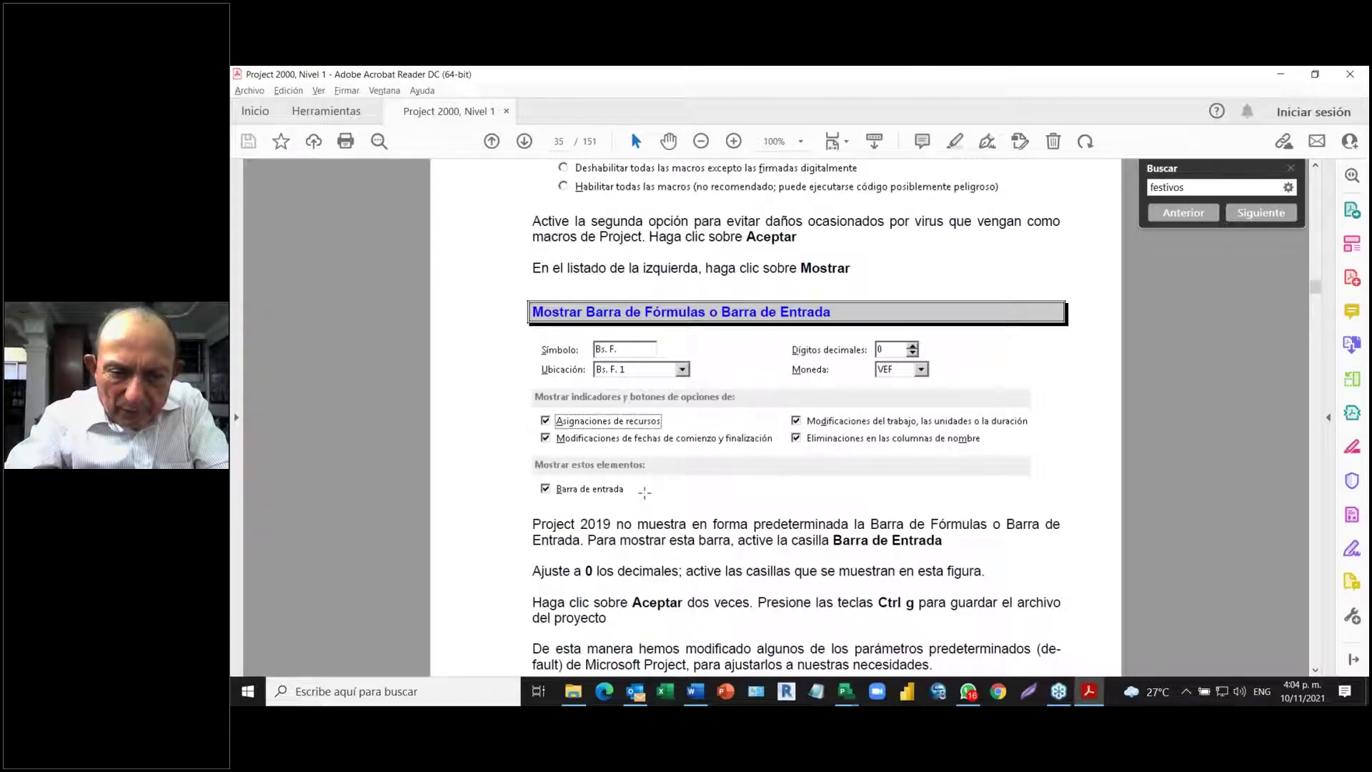
{"action": "scroll", "coordinate": [643, 486], "scroll_direction": "down", "scroll_amount": 2}
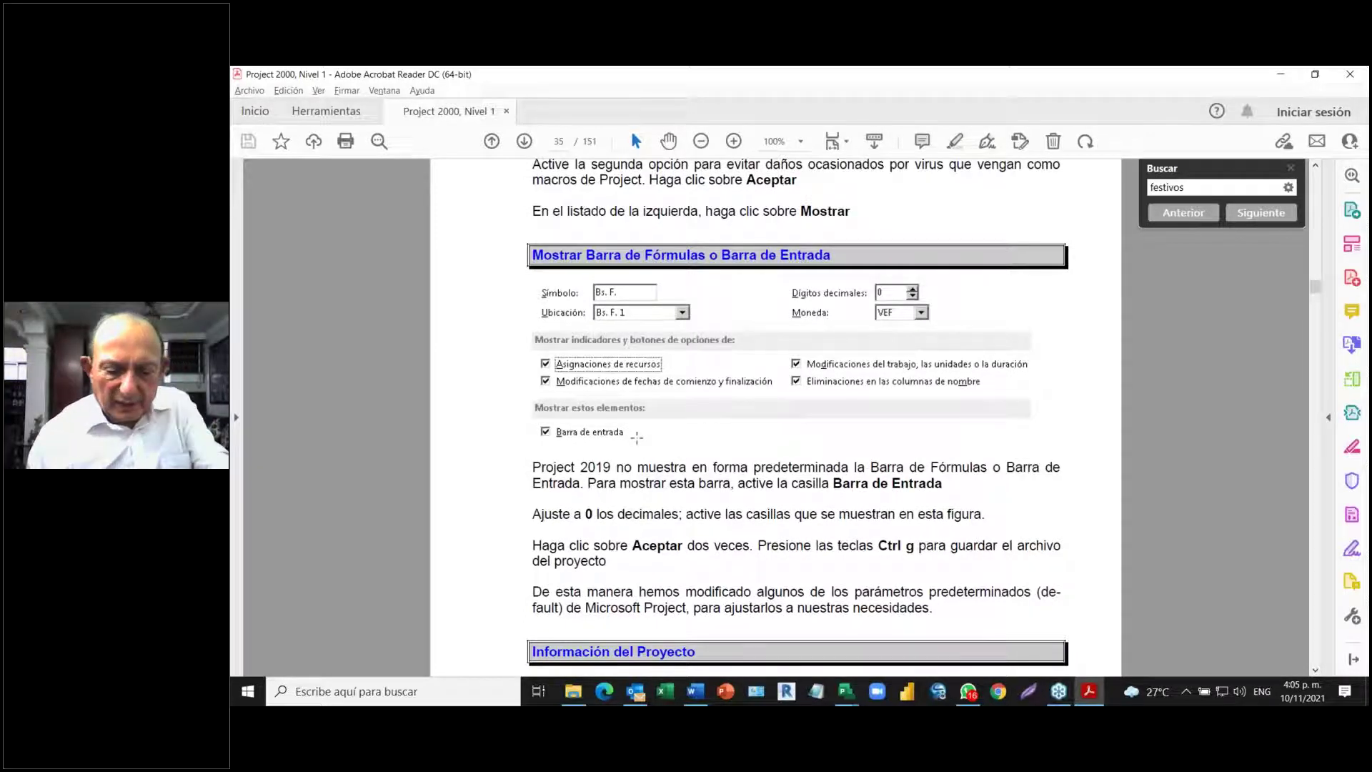
{"action": "key", "text": "alt+Tab"}
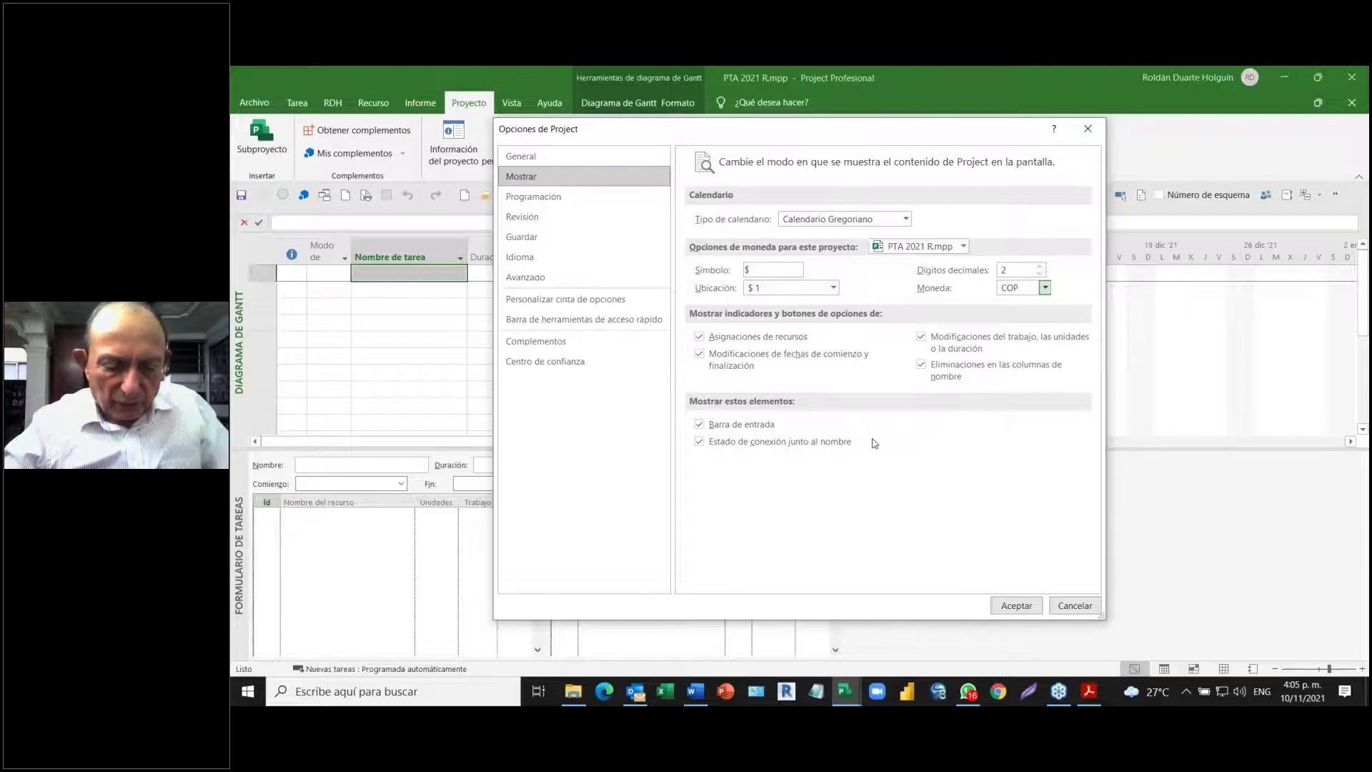
{"action": "key", "text": "alt+Tab"}
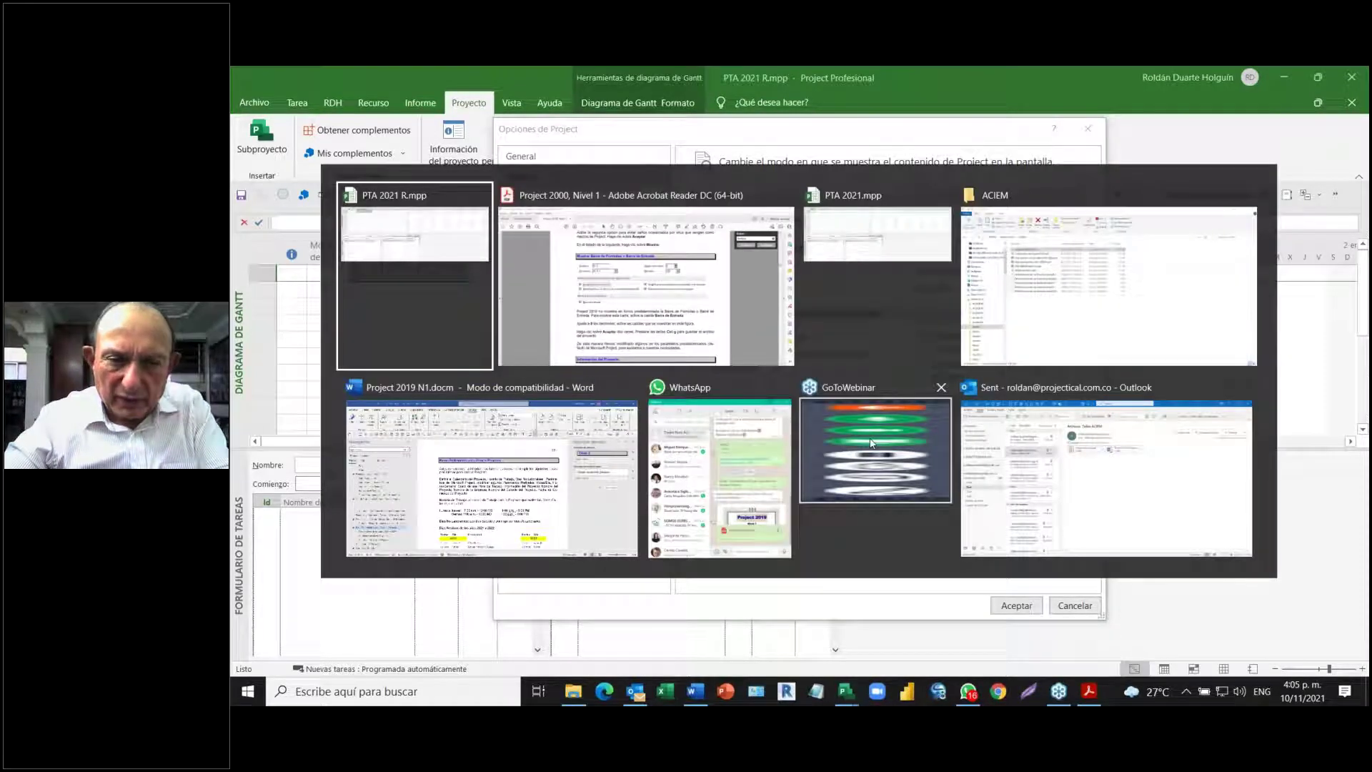
{"action": "key", "text": "Tab"}
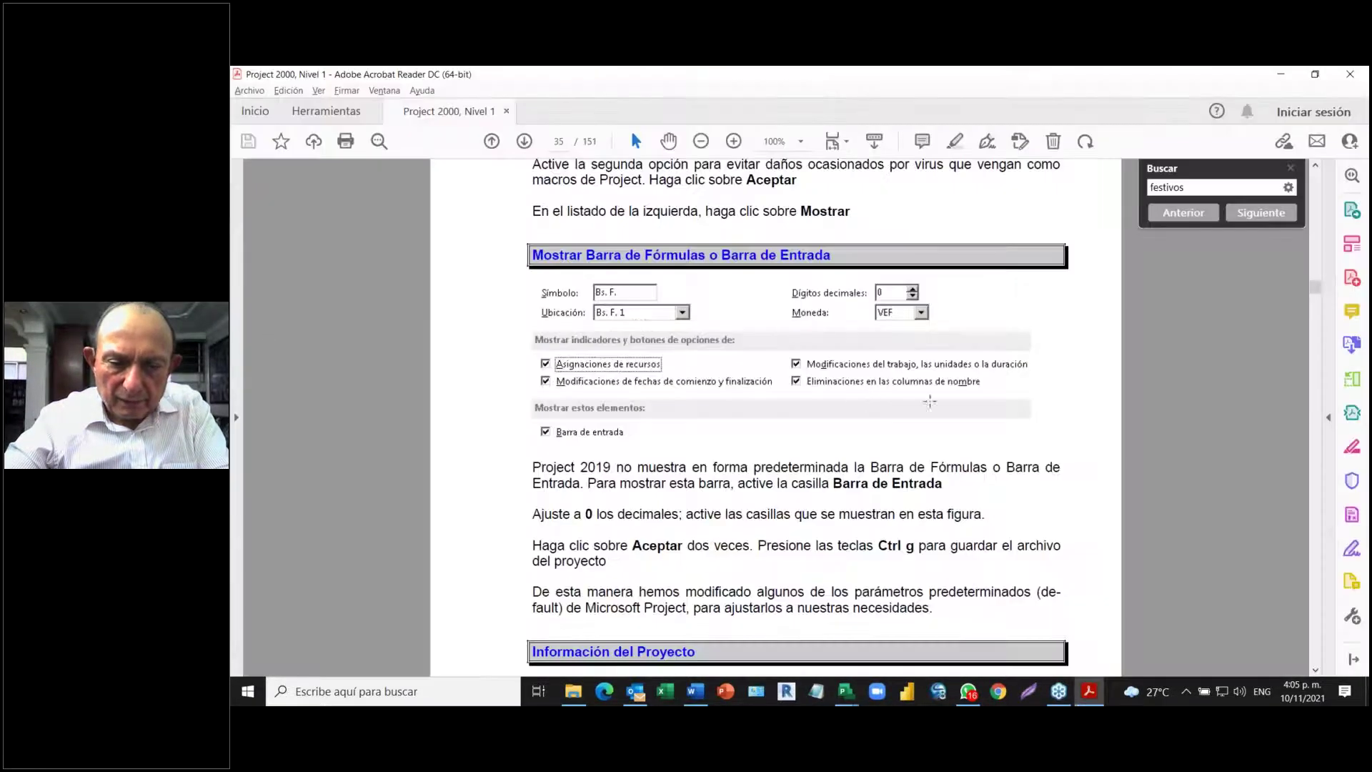
{"action": "scroll", "coordinate": [990, 412], "scroll_direction": "down", "scroll_amount": 4}
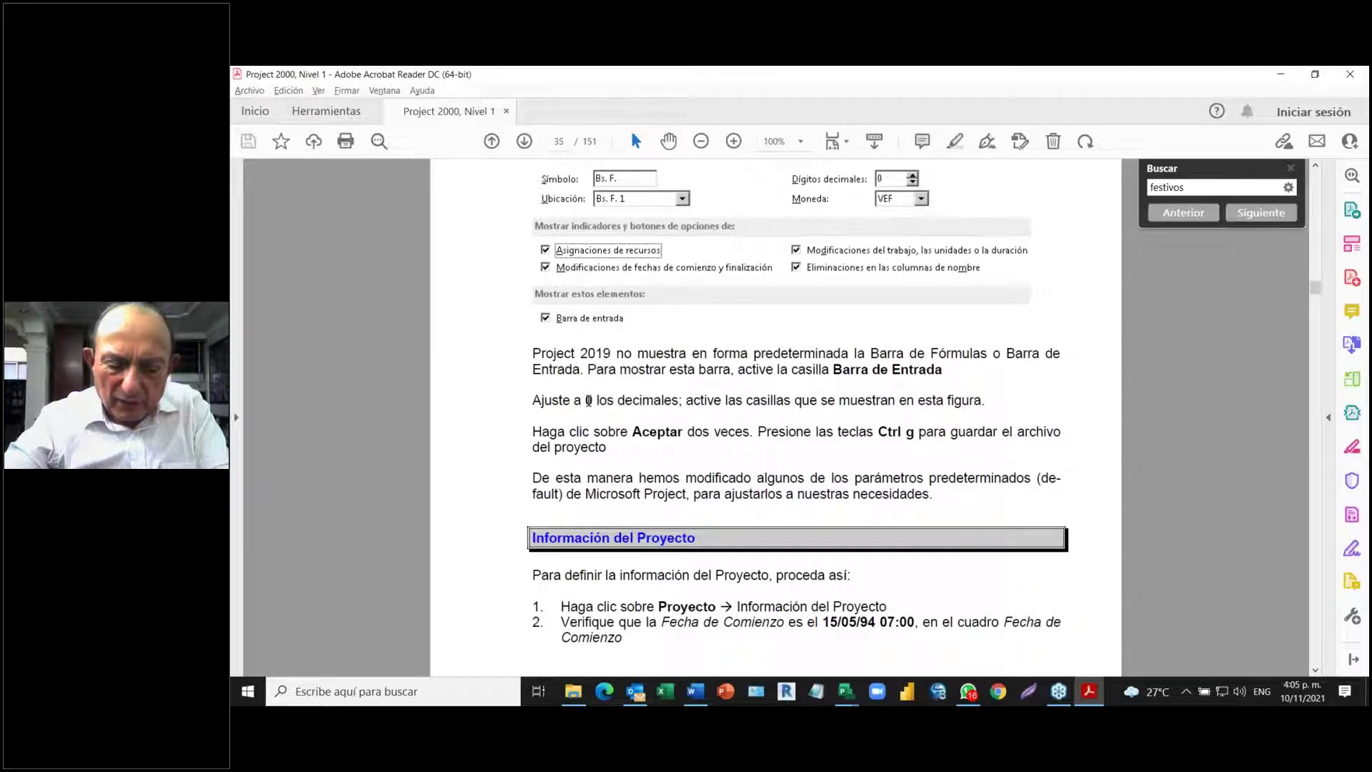
- Set the currency decimal digits to 0 in the display options for PTA 2021 R.mpp
{"action": "key", "text": "alt+Tab"}
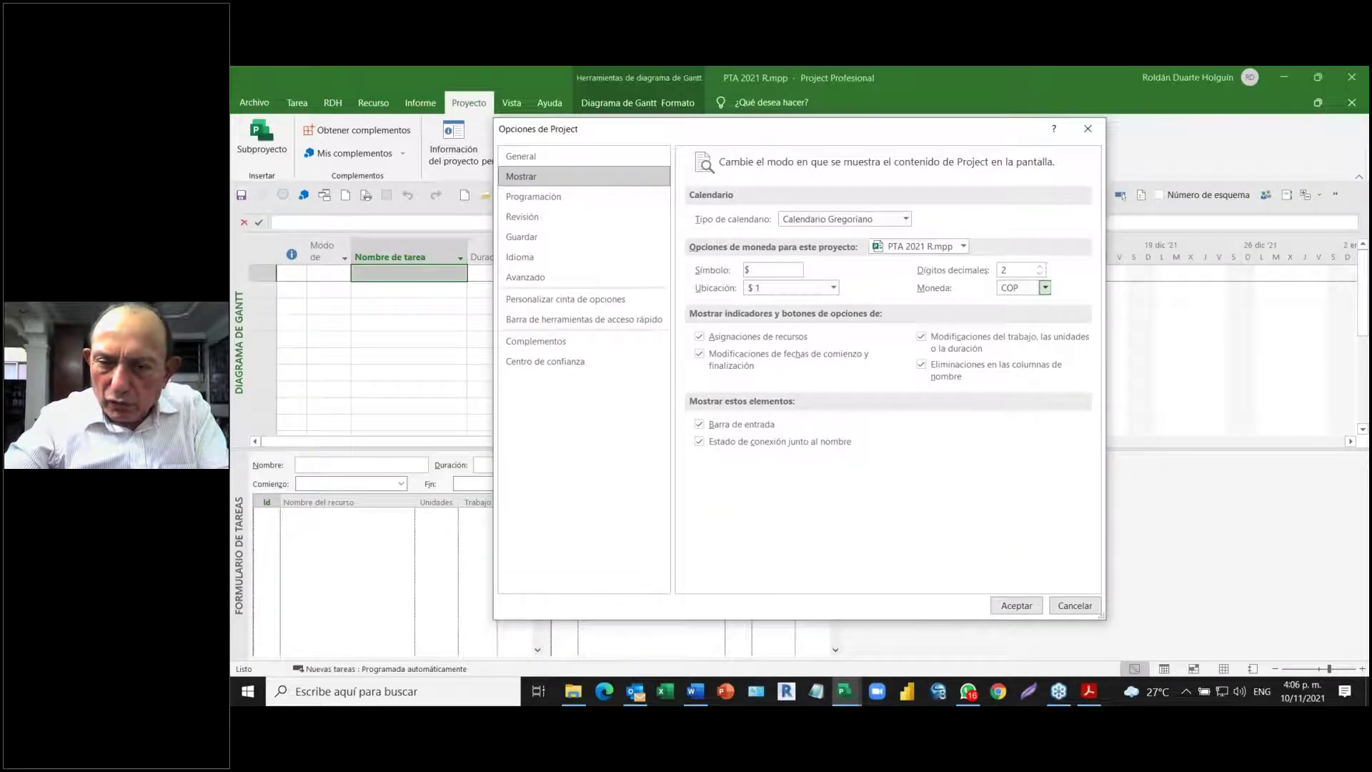
{"action": "double_click", "coordinate": [1008, 269]}
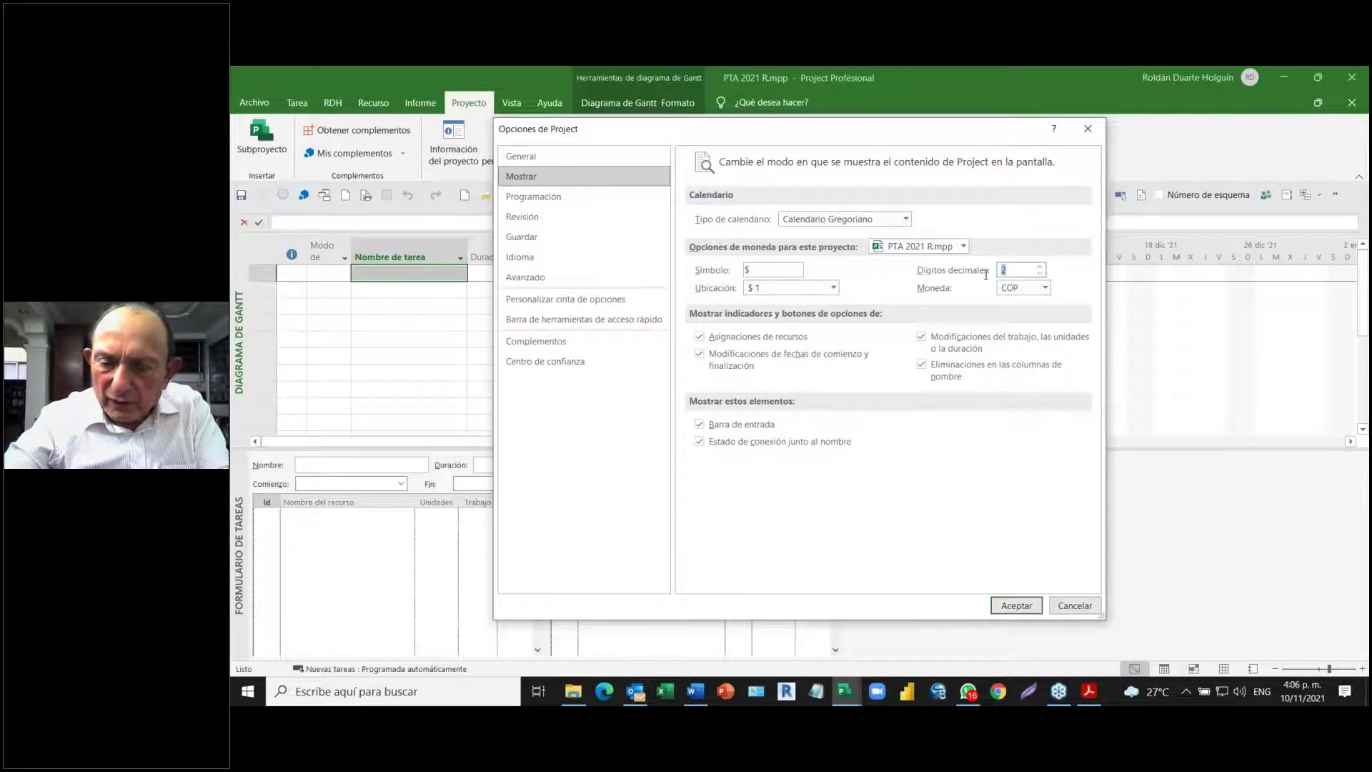
{"action": "type", "text": "0"}
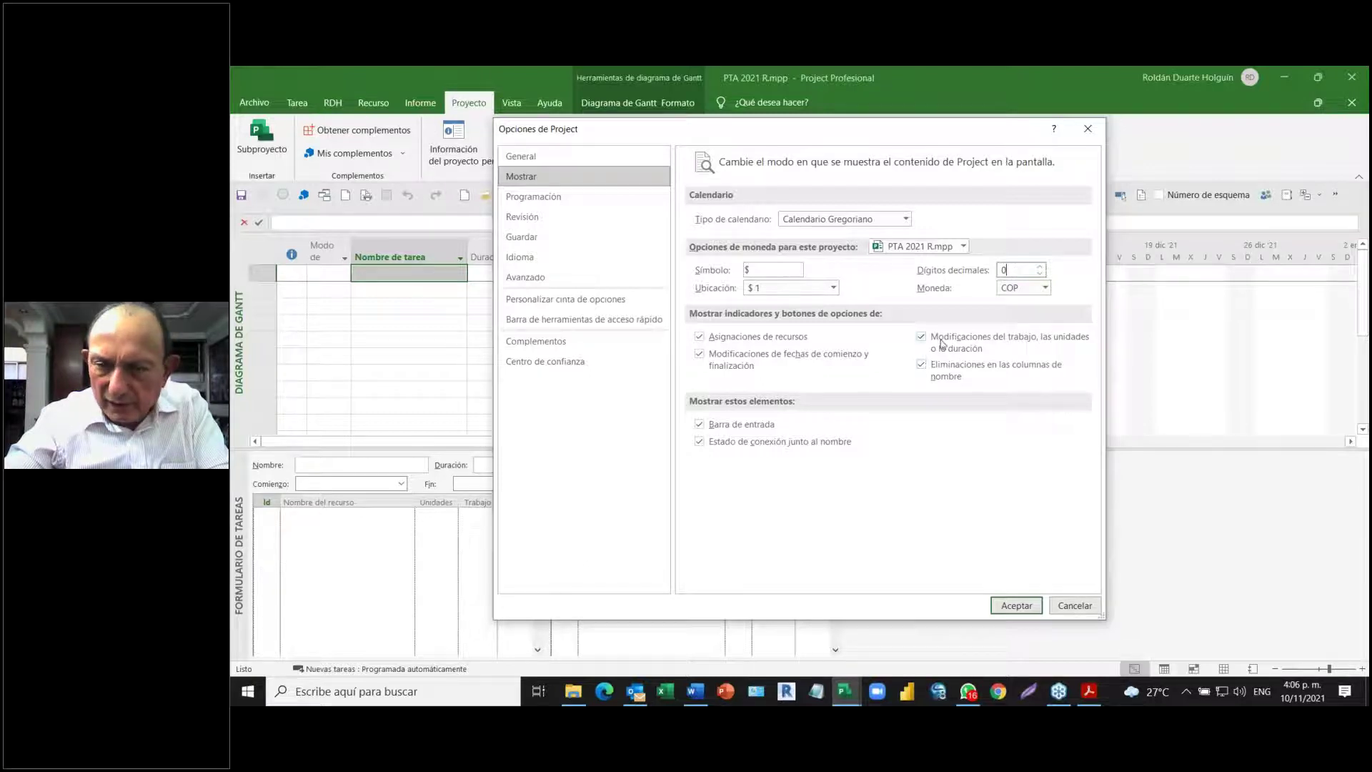
{"action": "left_click", "coordinate": [1008, 268]}
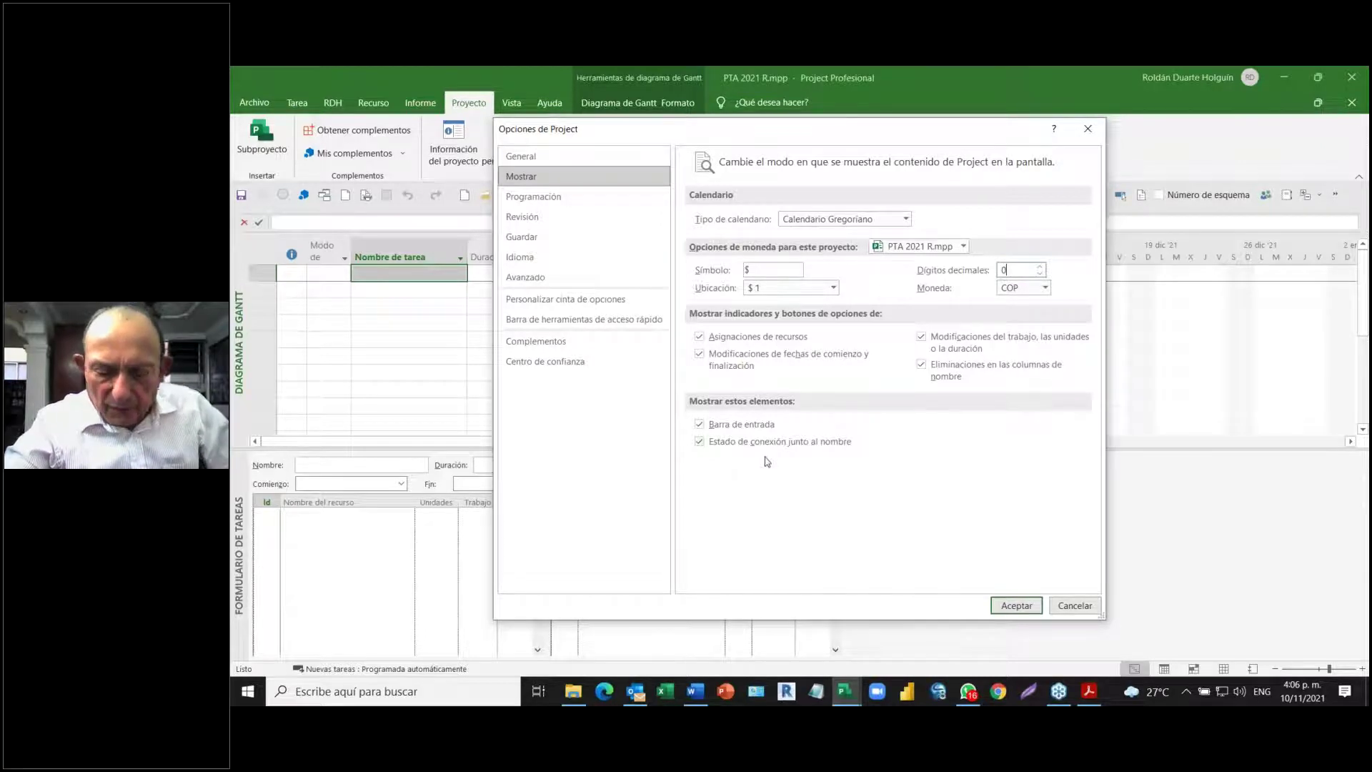
- Check the manual's closing instructions for the display options, and apply the Project options to PTA 2021 R.mpp
{"action": "key", "text": "alt+Tab"}
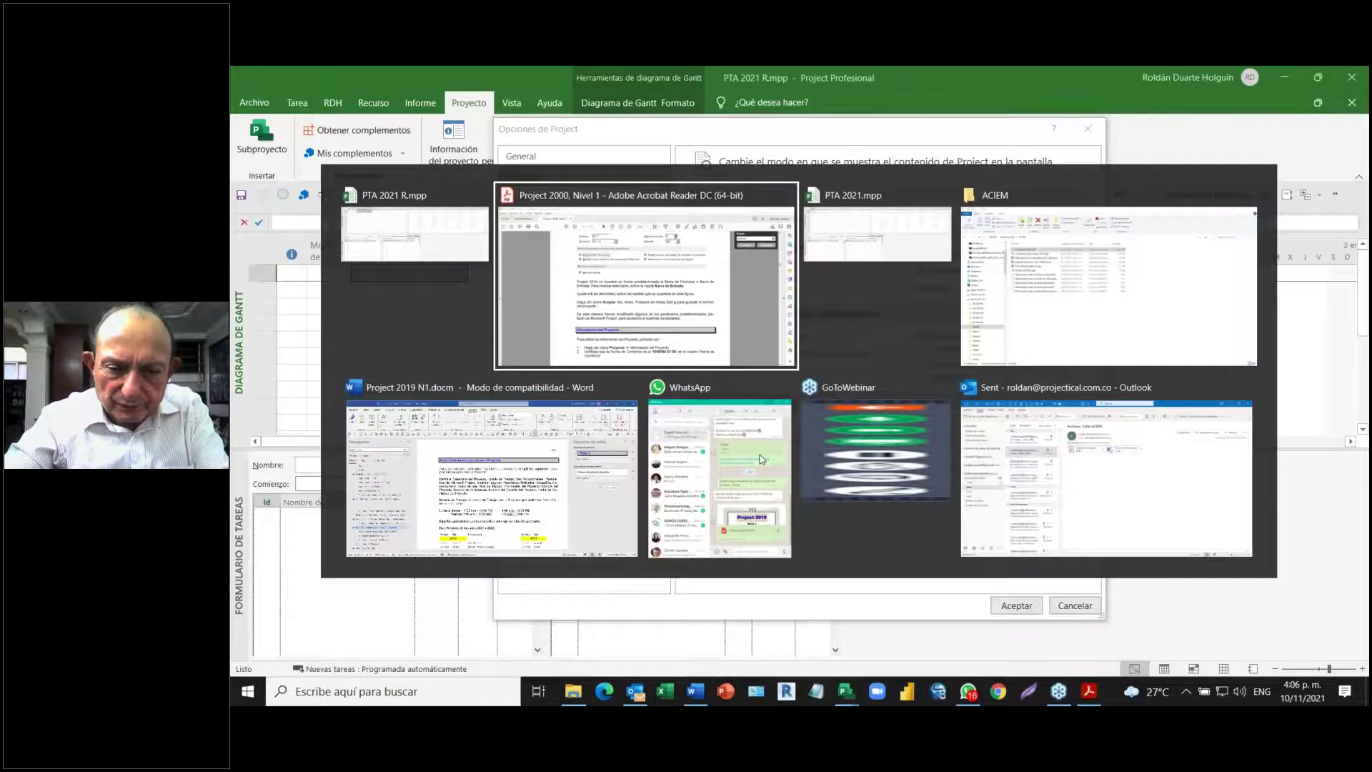
{"action": "left_click", "coordinate": [768, 363]}
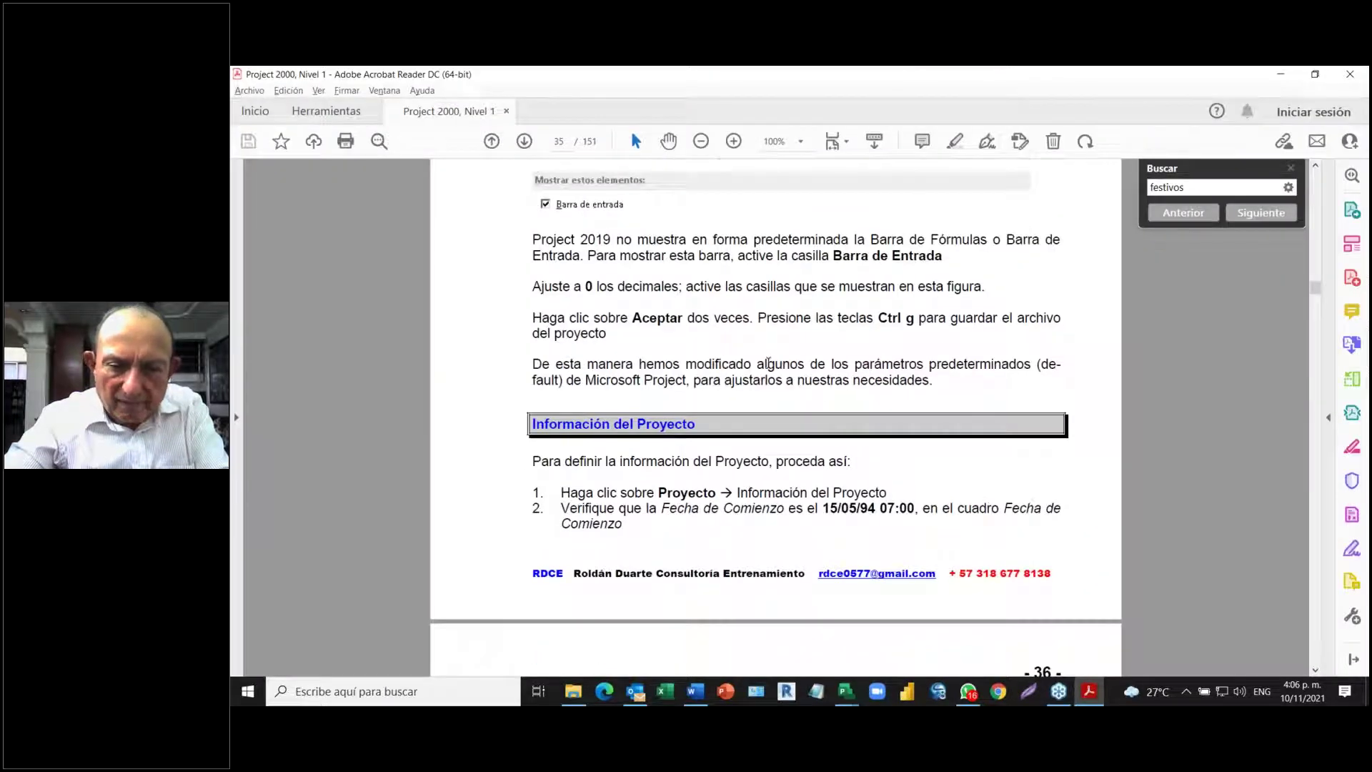
{"action": "scroll", "coordinate": [769, 363], "scroll_direction": "down", "scroll_amount": 2}
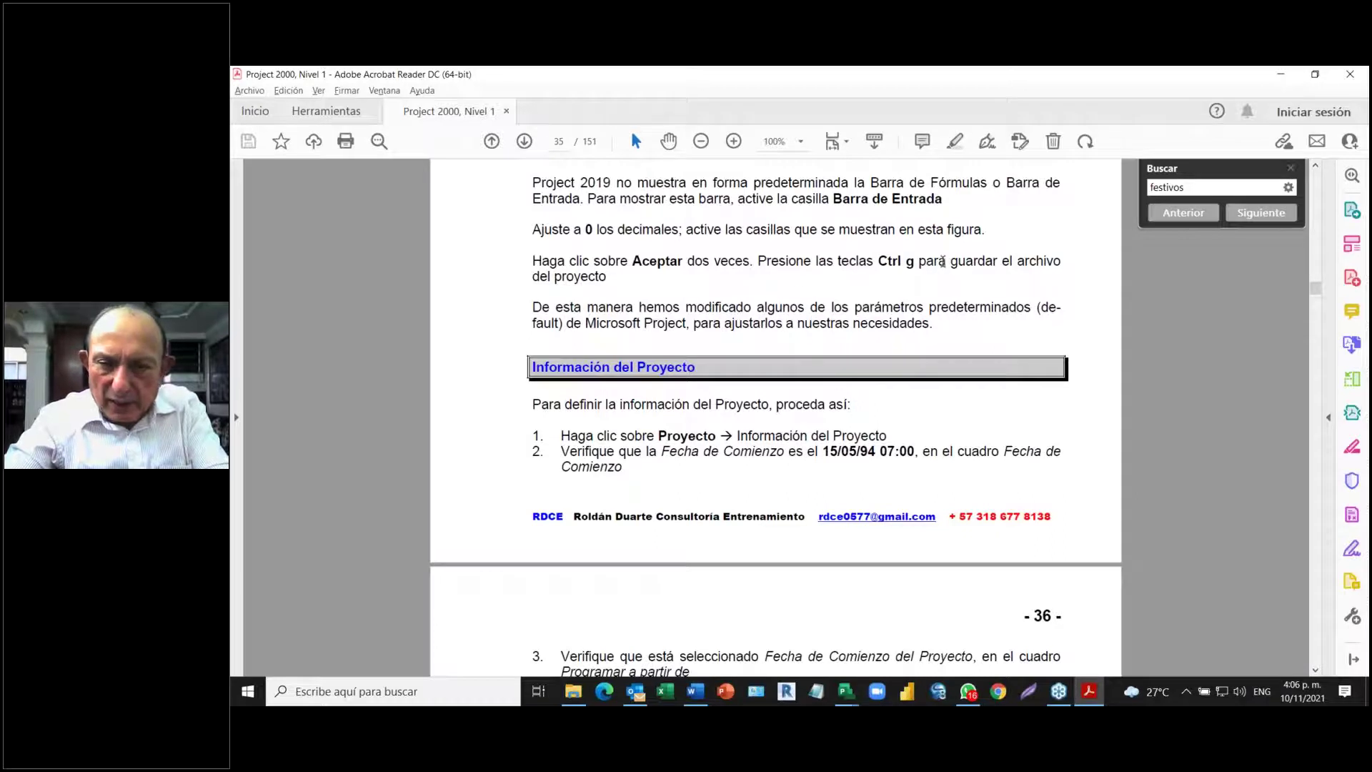
{"action": "key", "text": "alt+Tab"}
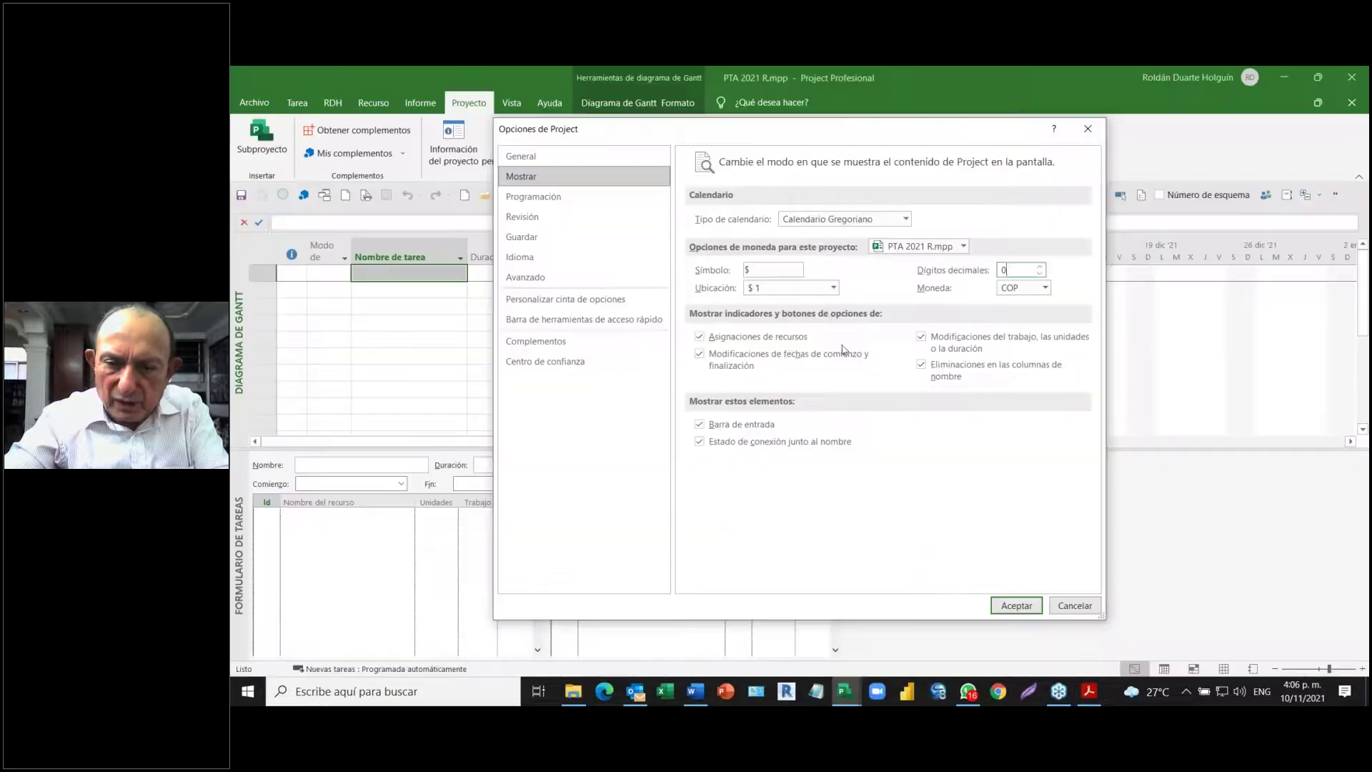
{"action": "left_click", "coordinate": [1008, 611]}
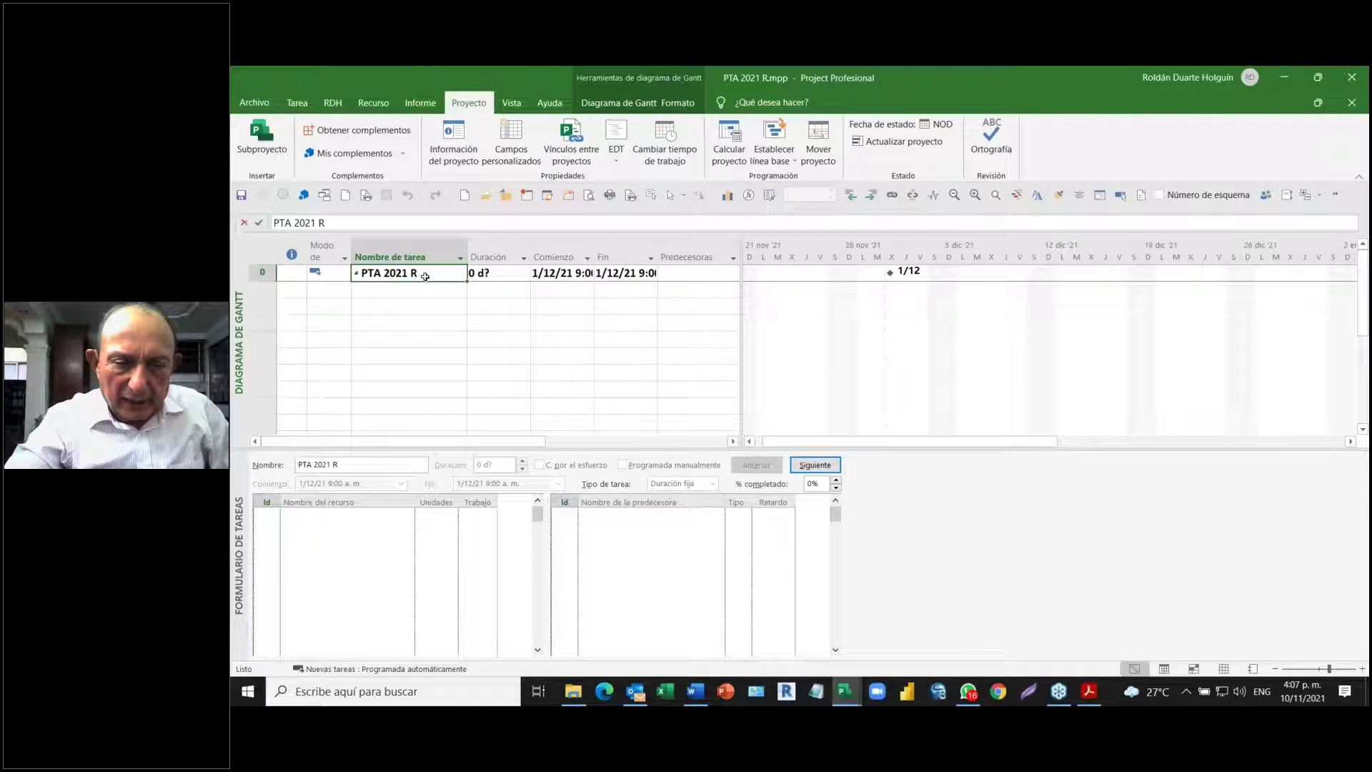
{"action": "left_click", "coordinate": [541, 272]}
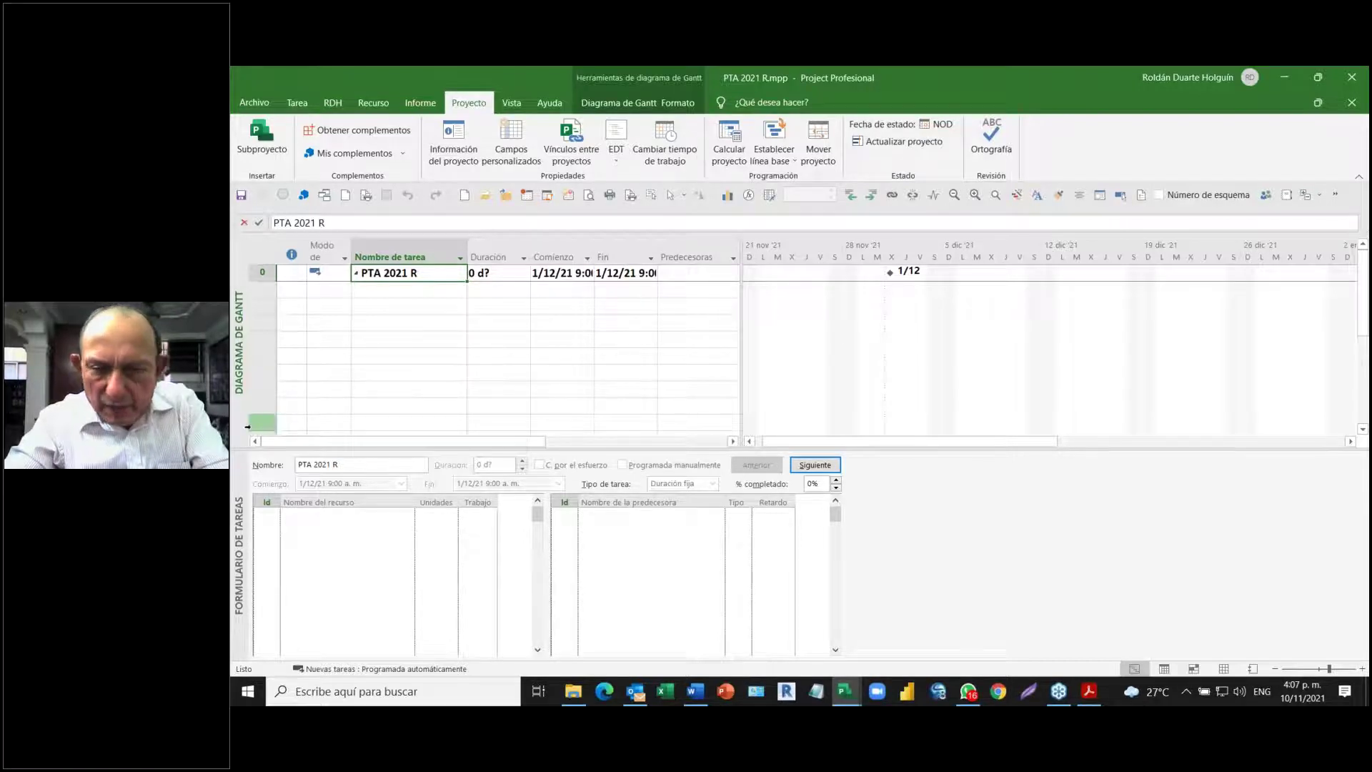
- Read the manual's Información del Proyecto instructions on pages 35 and 36 covering start date, calendar, priority and advanced properties
{"action": "key", "text": "alt+Tab"}
{"action": "key", "text": "alt+Tab"}
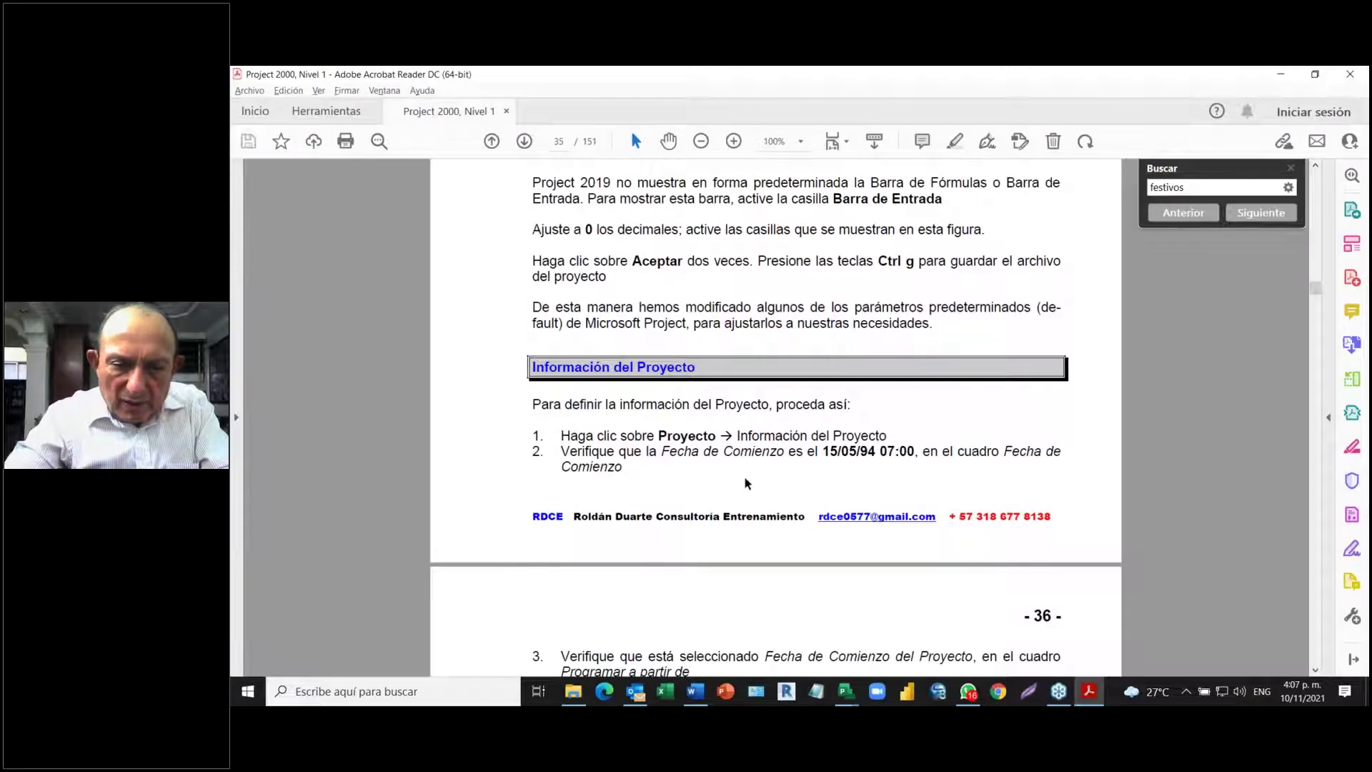
{"action": "scroll", "coordinate": [747, 483], "scroll_direction": "down", "scroll_amount": 1}
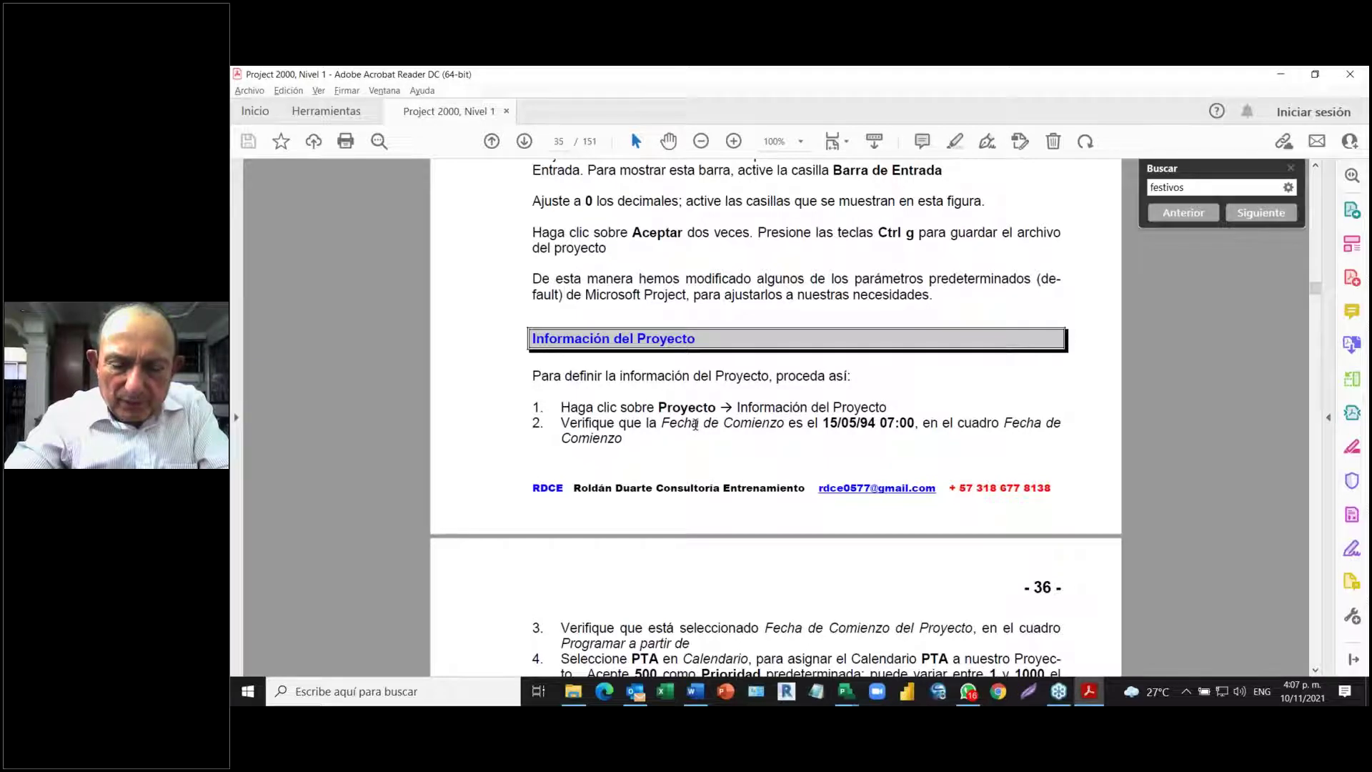
{"action": "scroll", "coordinate": [696, 425], "scroll_direction": "down", "scroll_amount": 3}
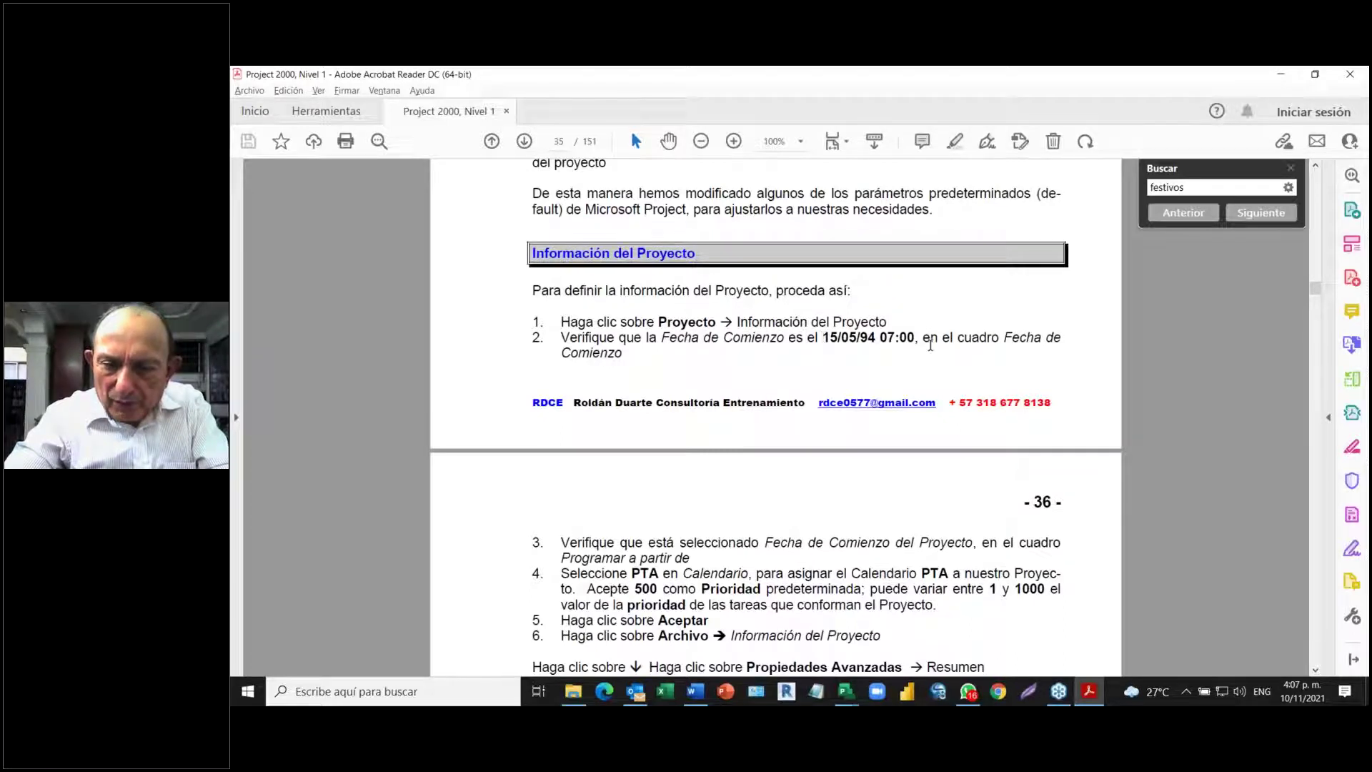
{"action": "scroll", "coordinate": [928, 343], "scroll_direction": "down", "scroll_amount": 4}
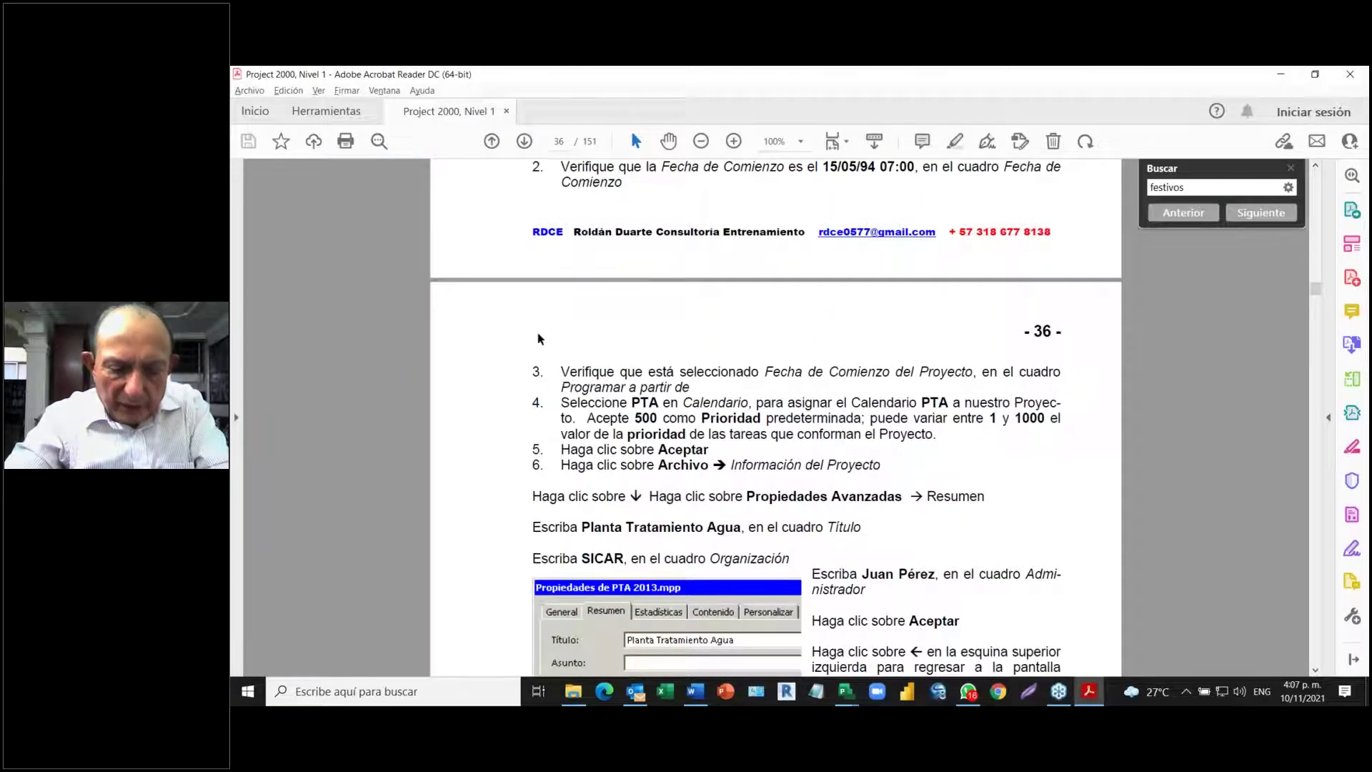
- Switch to Microsoft Project and assign the PTA calendar in the project information of PTA 2021 R
{"action": "key", "text": "alt+Tab"}
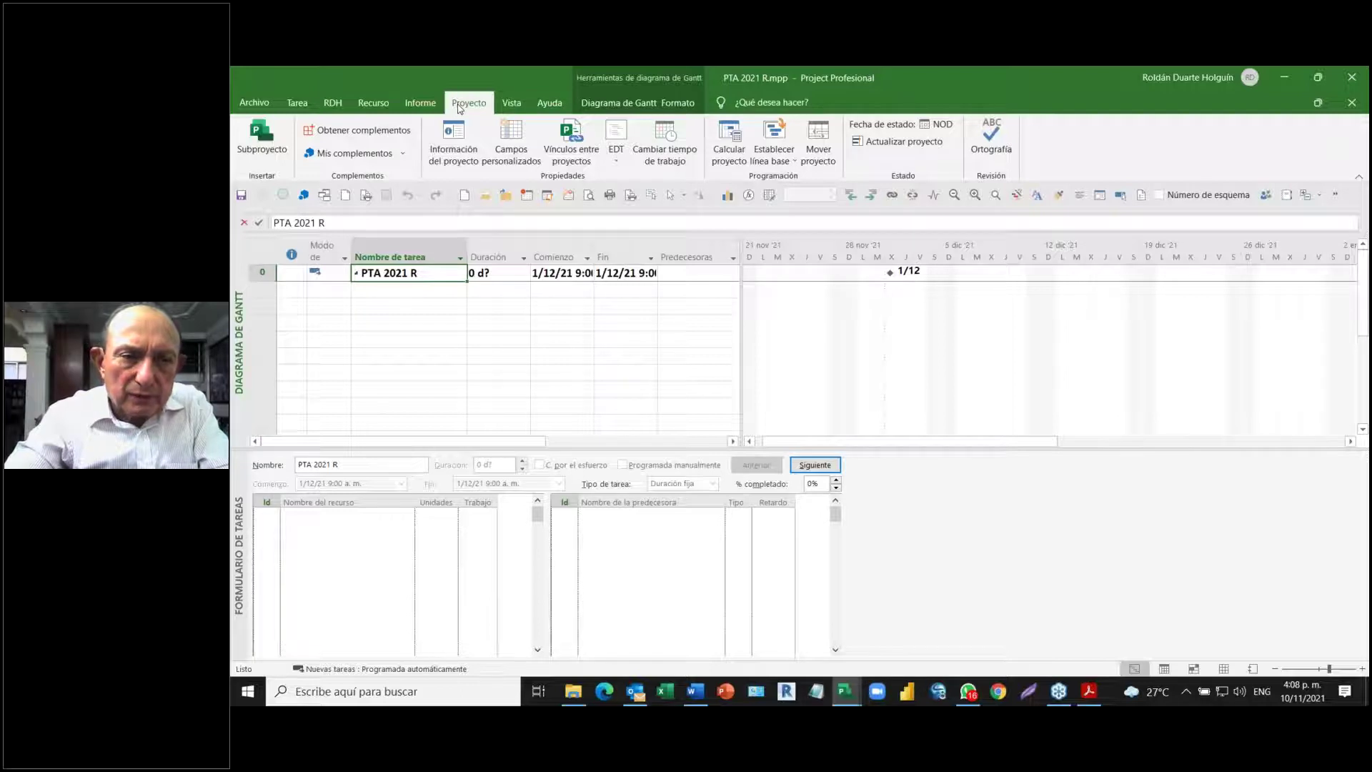
{"action": "left_click", "coordinate": [434, 159]}
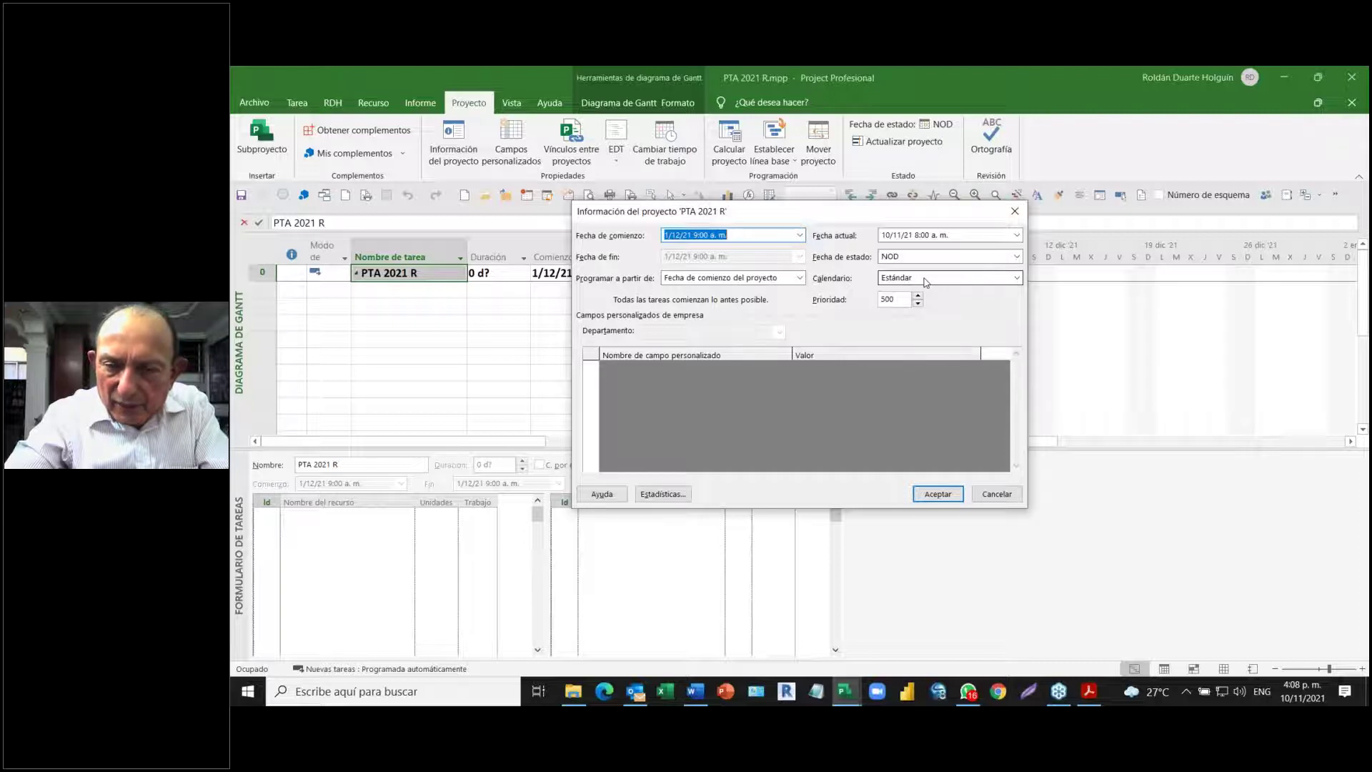
{"action": "left_click", "coordinate": [1017, 283]}
{"action": "left_click", "coordinate": [1017, 281]}
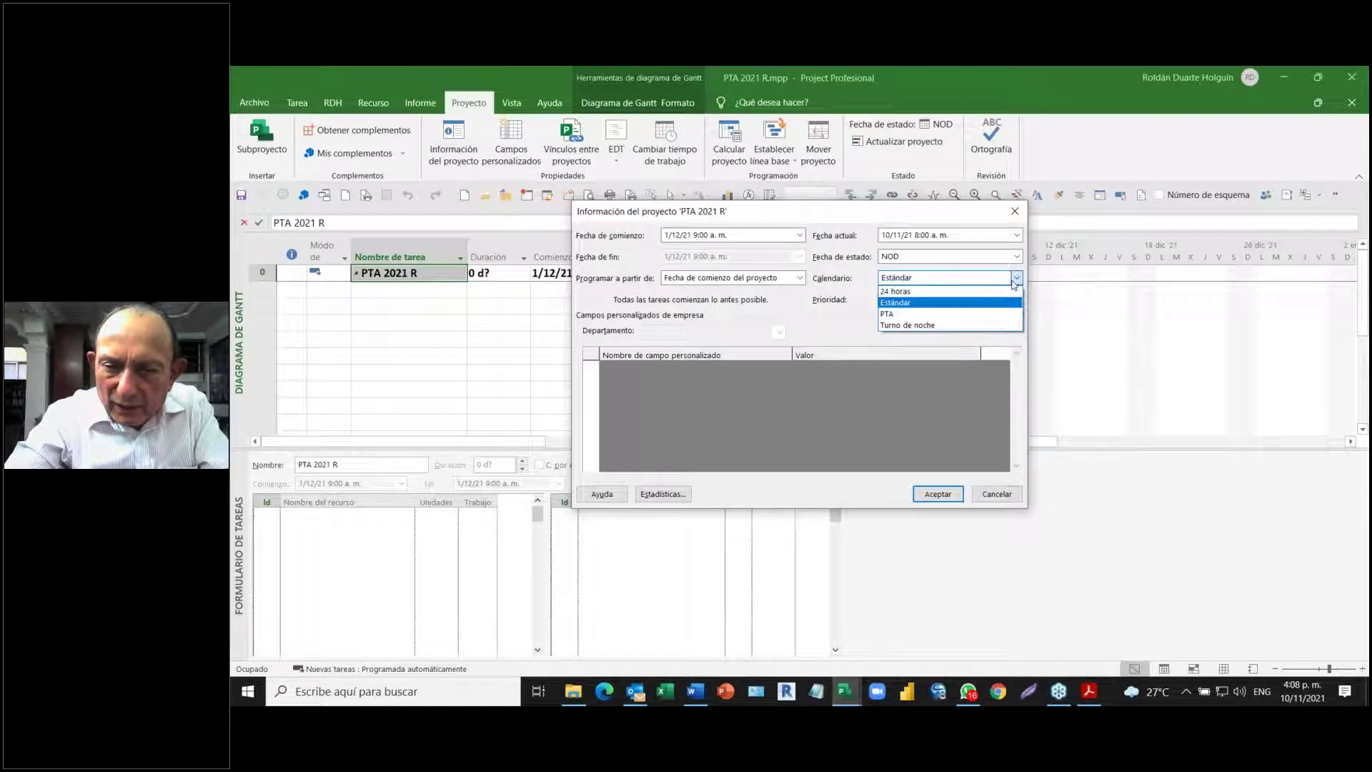
{"action": "left_click", "coordinate": [928, 315]}
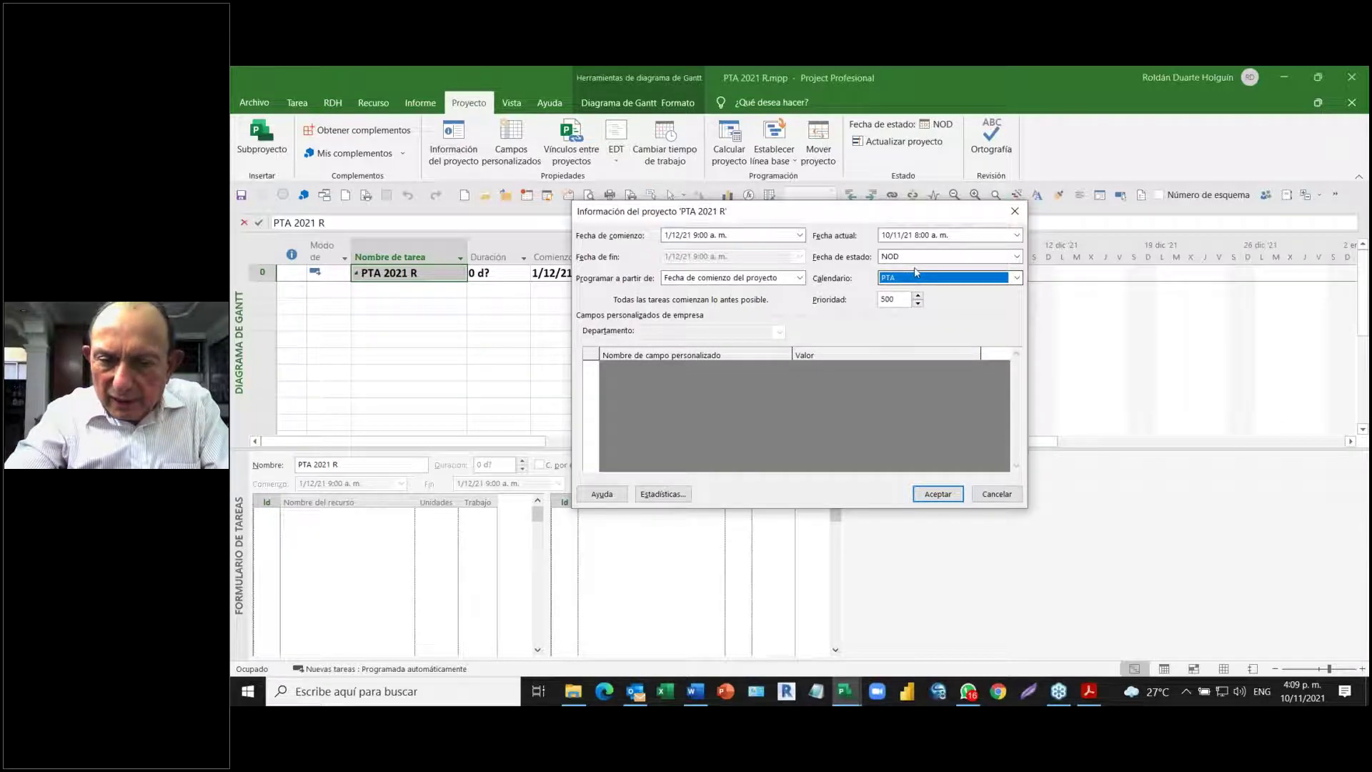
{"action": "left_click", "coordinate": [931, 494]}
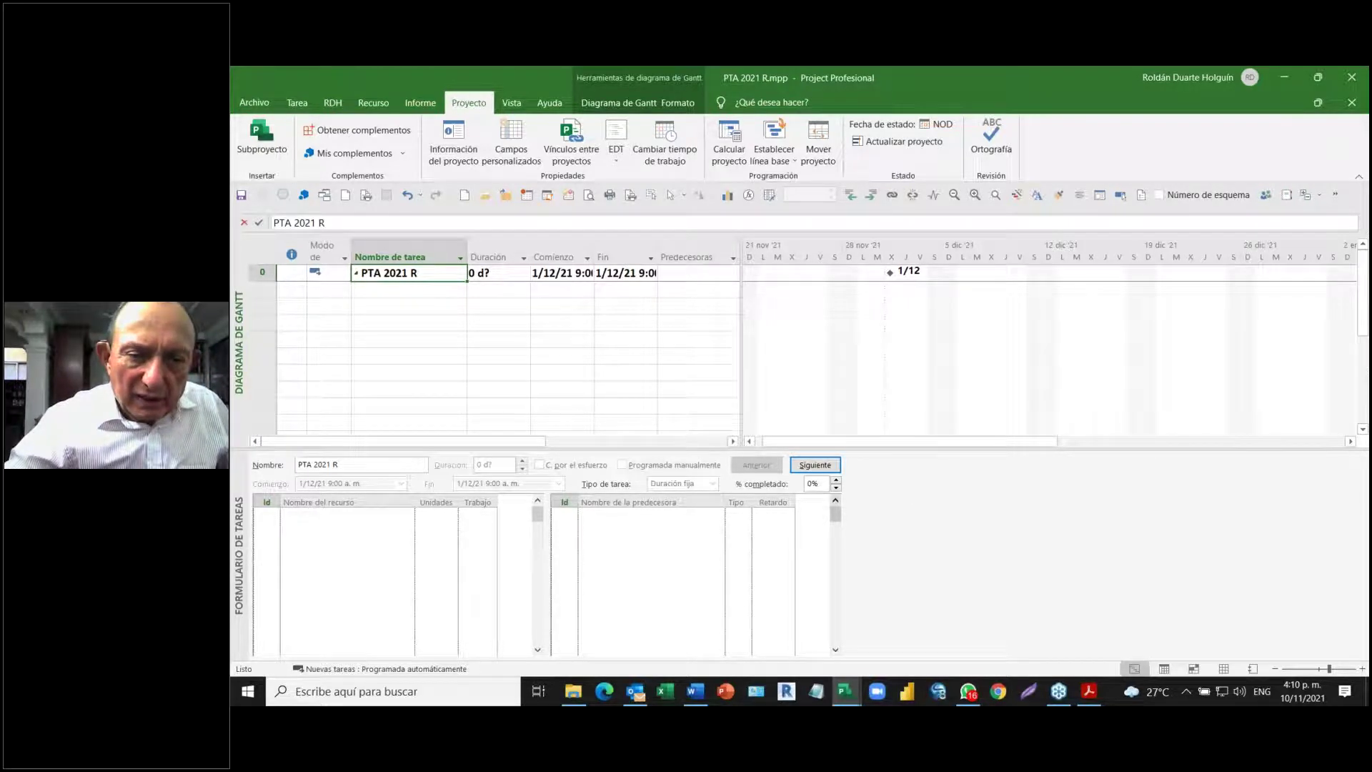
- Check the PTA 2021 R summary task's start date against the project information, and widen the Comienzo column slightly
{"action": "left_click", "coordinate": [572, 274]}
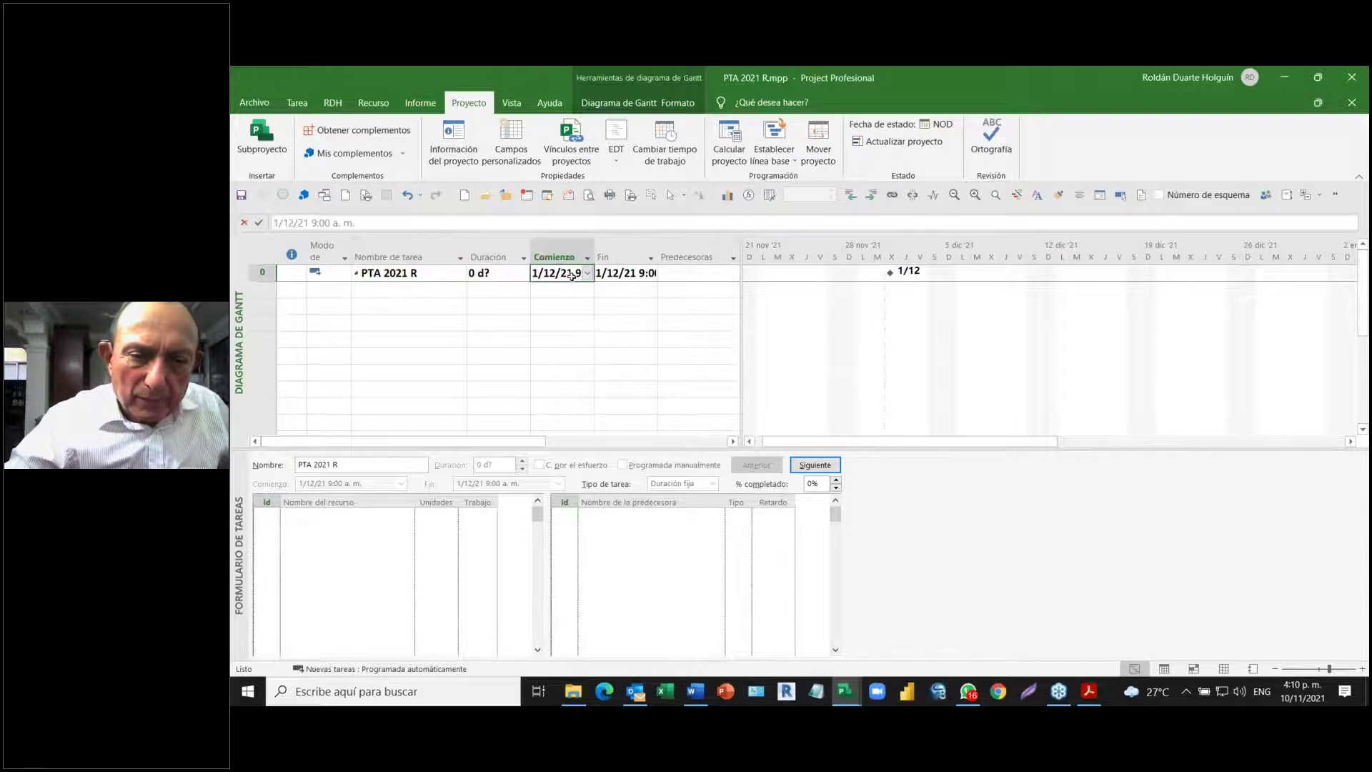
{"action": "left_click", "coordinate": [569, 300]}
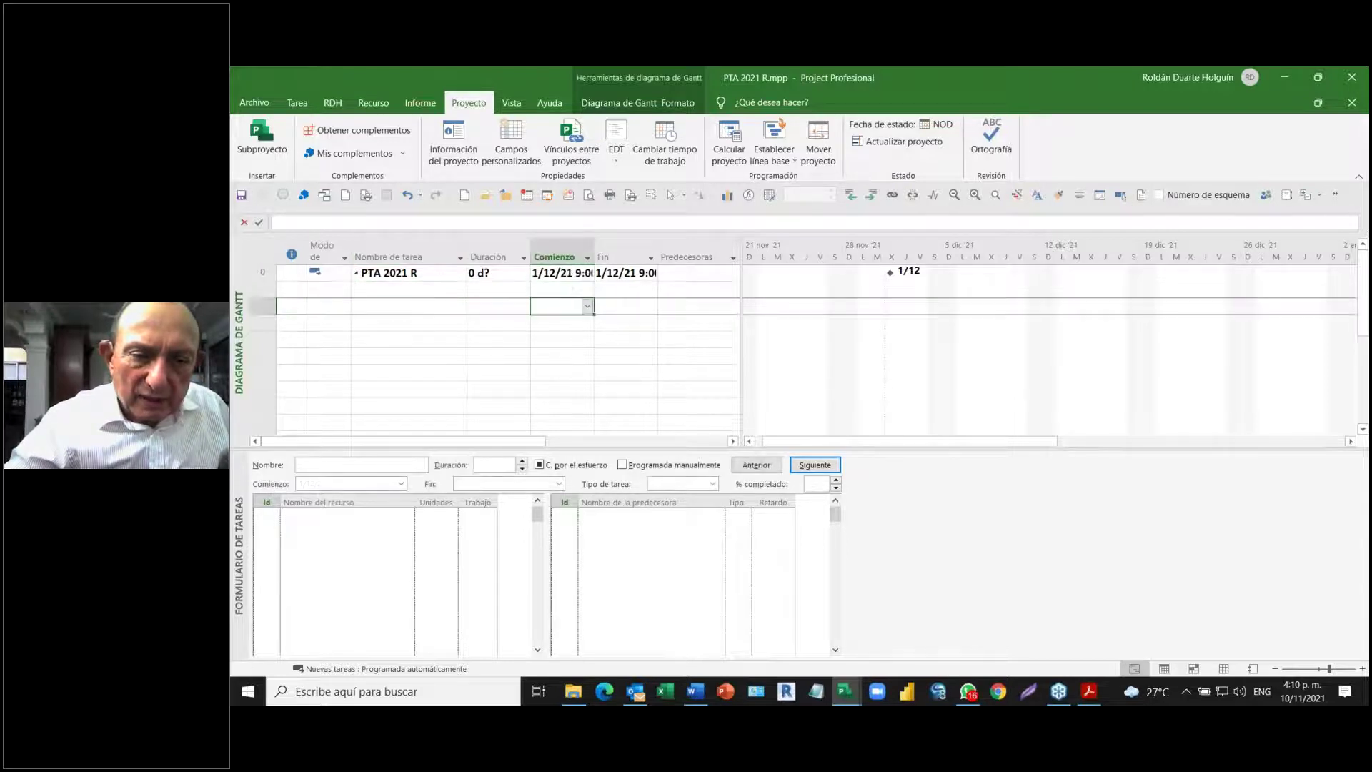
{"action": "left_click", "coordinate": [564, 271]}
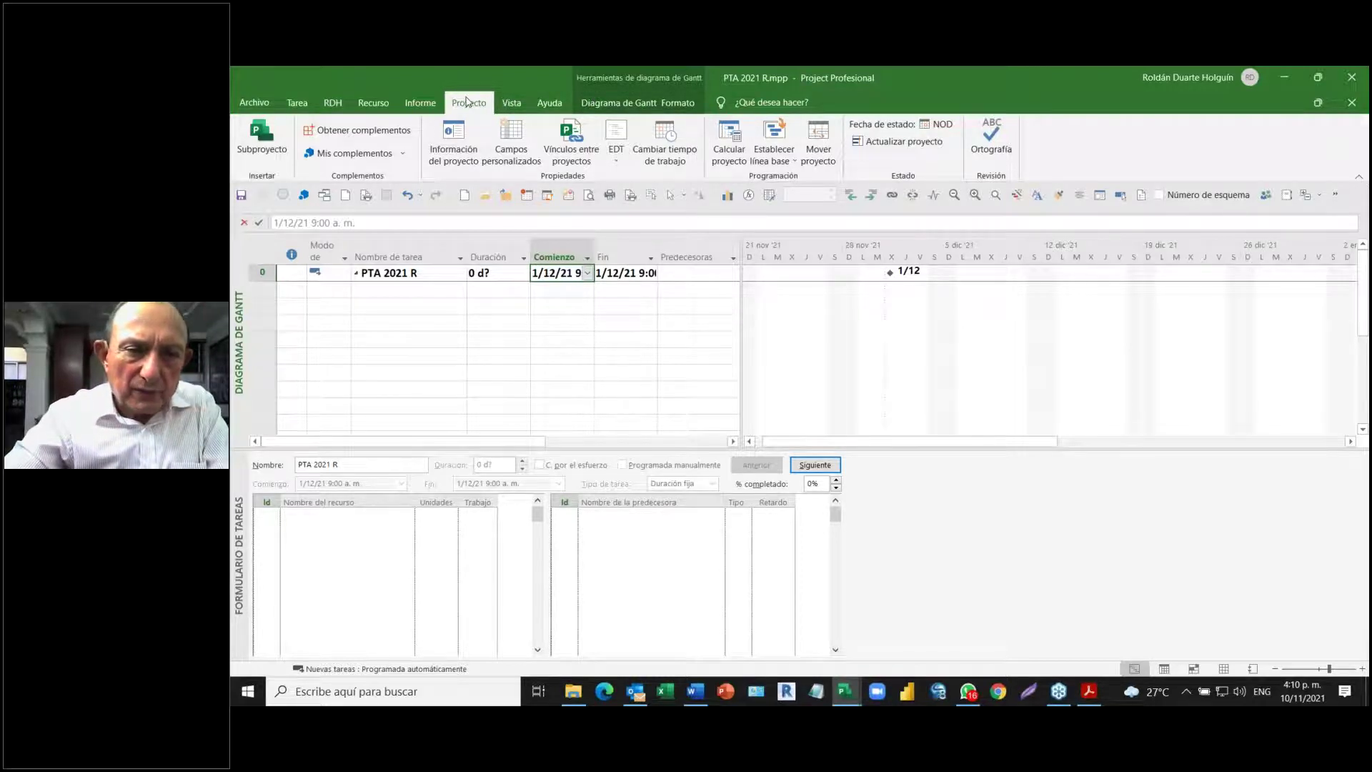
{"action": "left_click", "coordinate": [454, 141]}
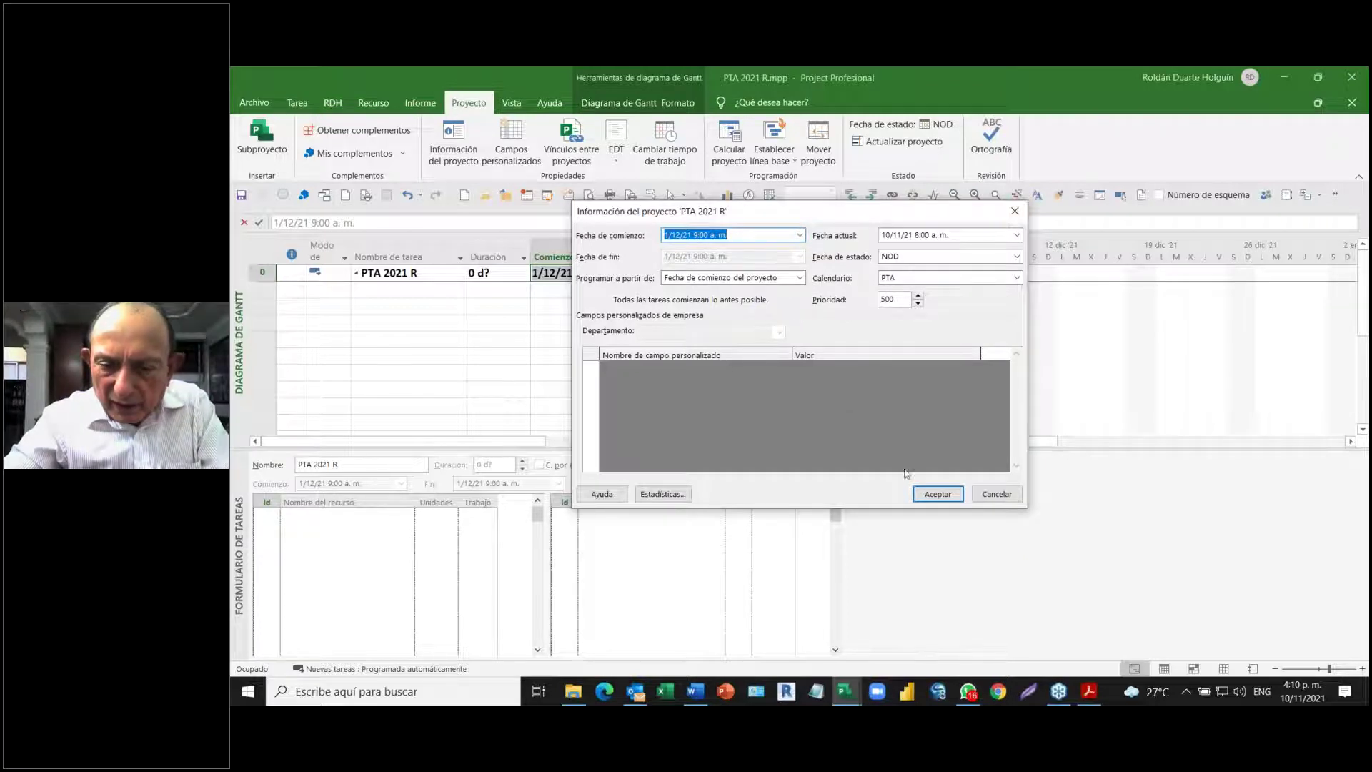
{"action": "left_click", "coordinate": [931, 498]}
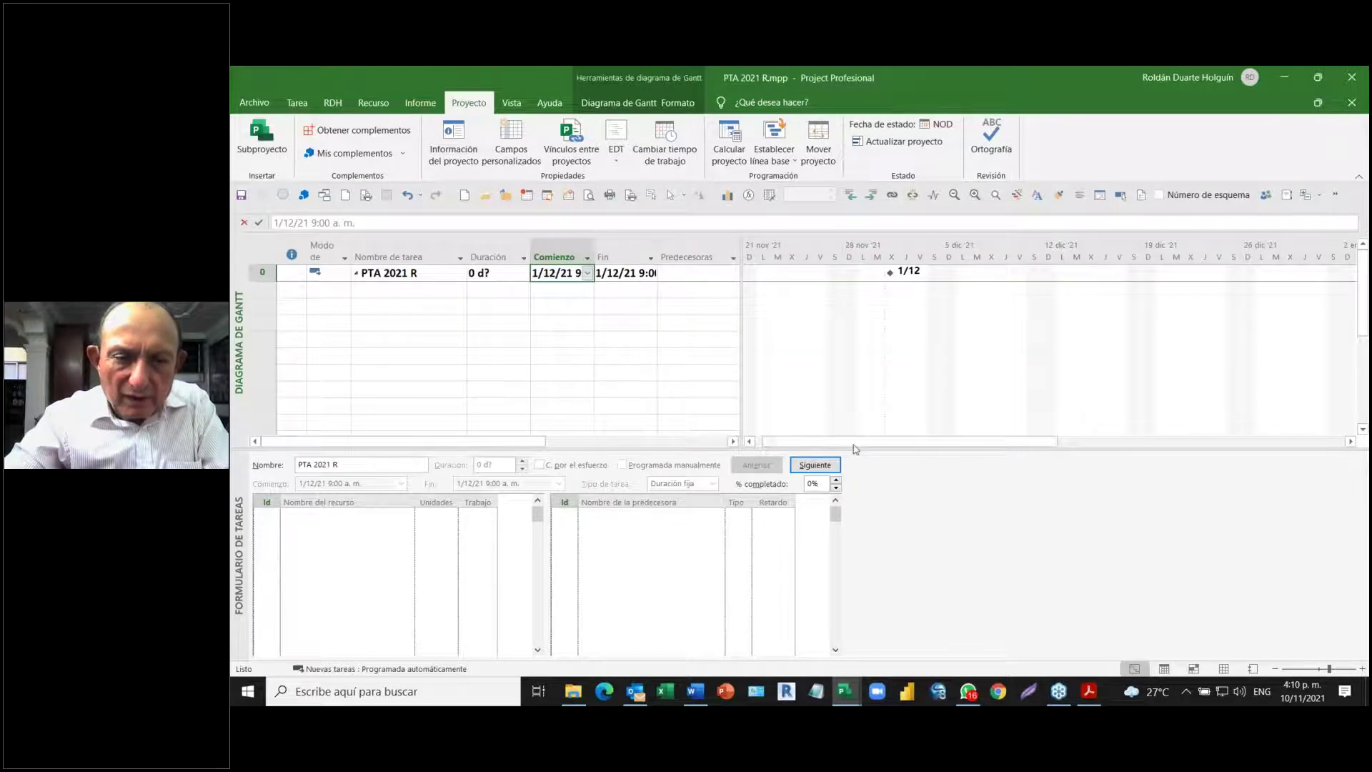
{"action": "left_click_drag", "start_coordinate": [594, 251], "coordinate": [608, 255]}
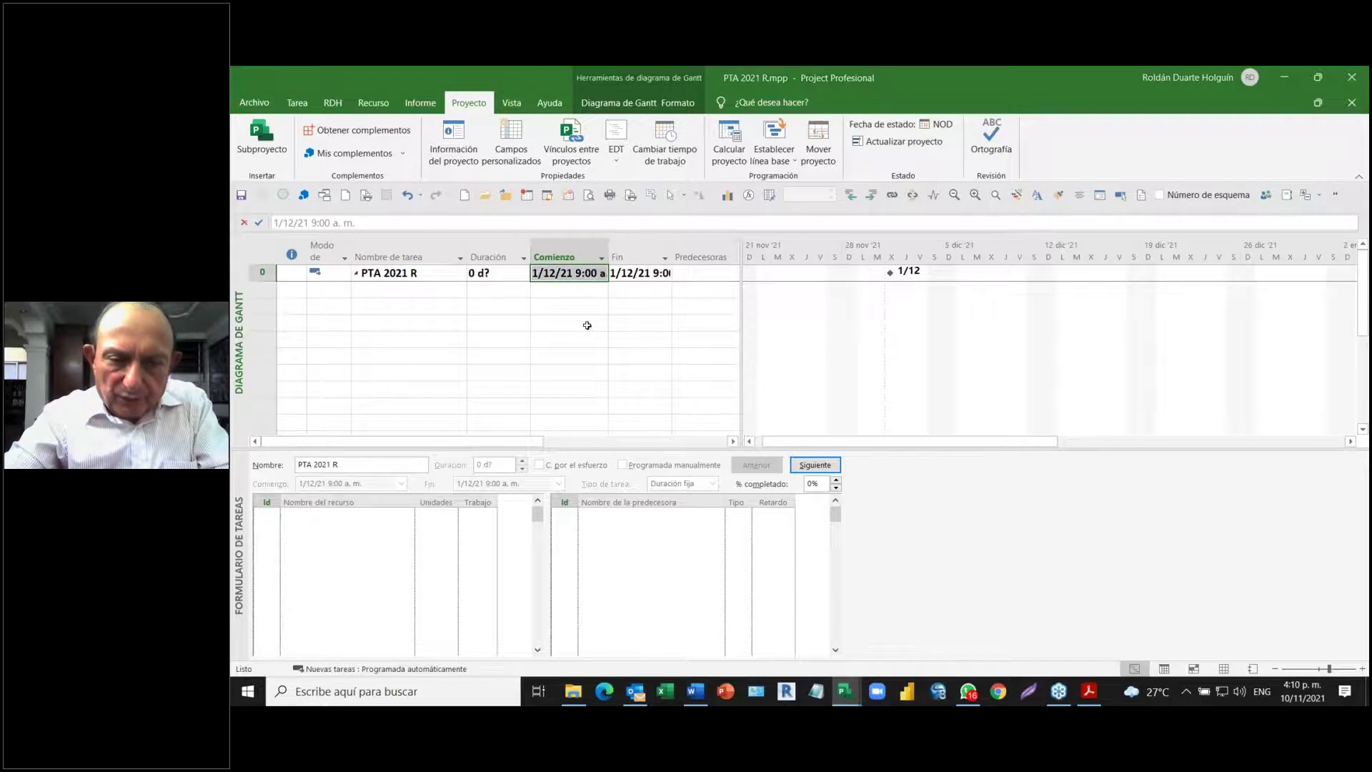
- Switch to the course manual in Acrobat Reader and read page 36's instructions on project information and advanced properties
{"action": "key", "text": "alt+Tab"}
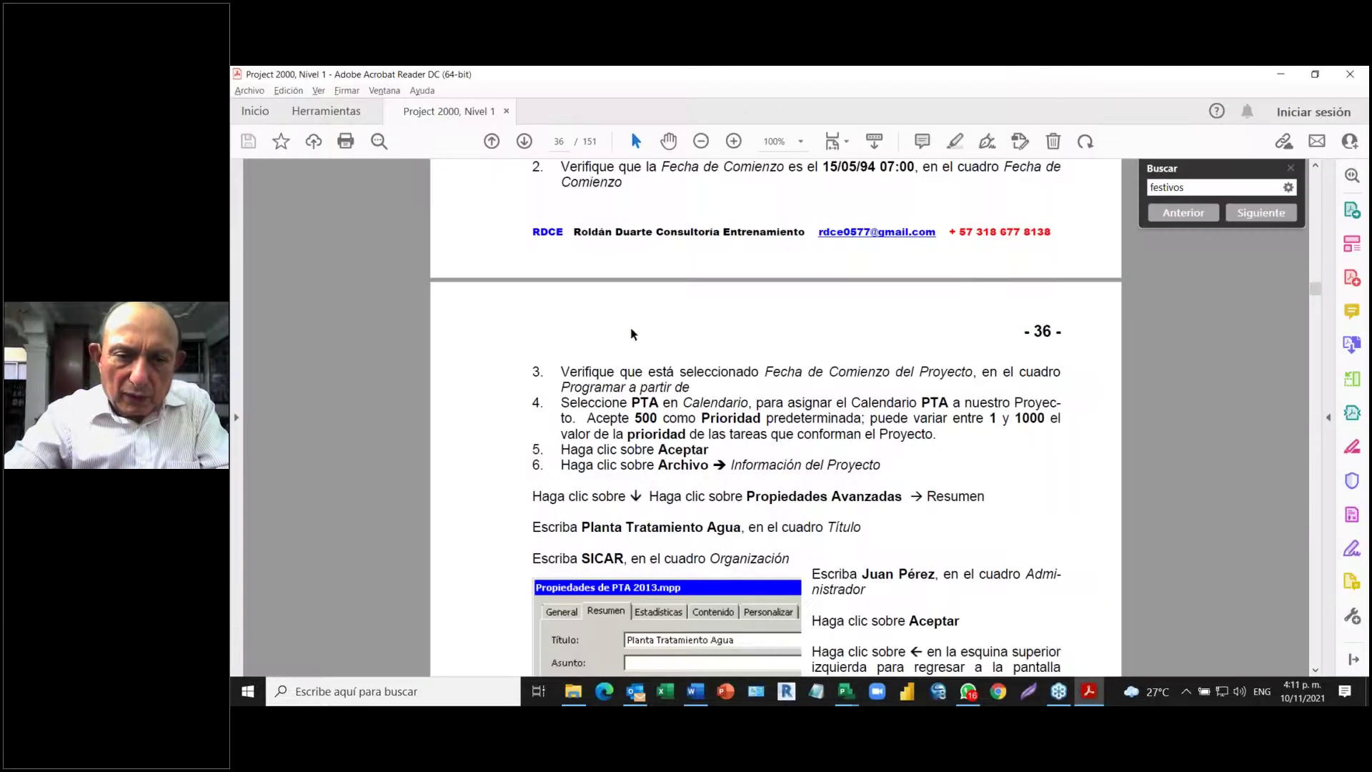
{"action": "scroll", "coordinate": [670, 351], "scroll_direction": "down", "scroll_amount": 4}
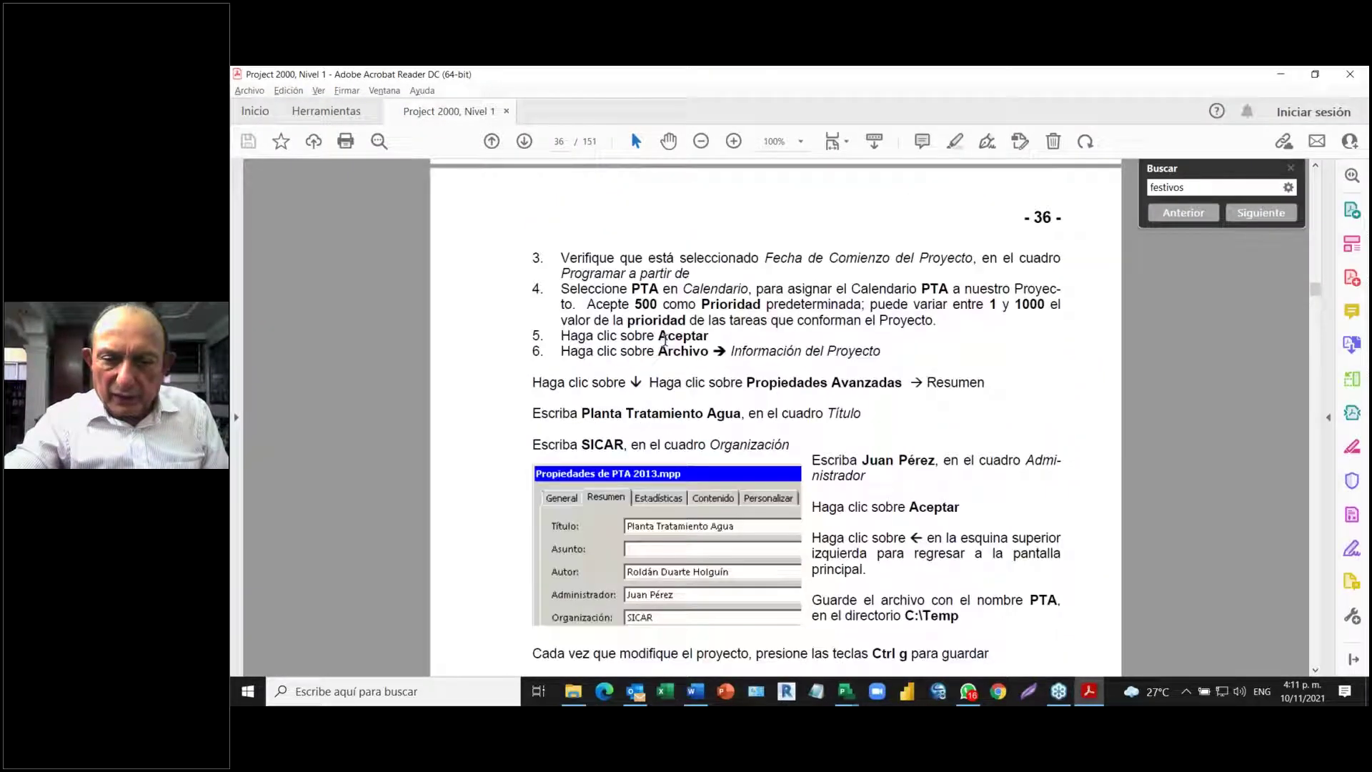
{"action": "scroll", "coordinate": [661, 339], "scroll_direction": "down", "scroll_amount": 2}
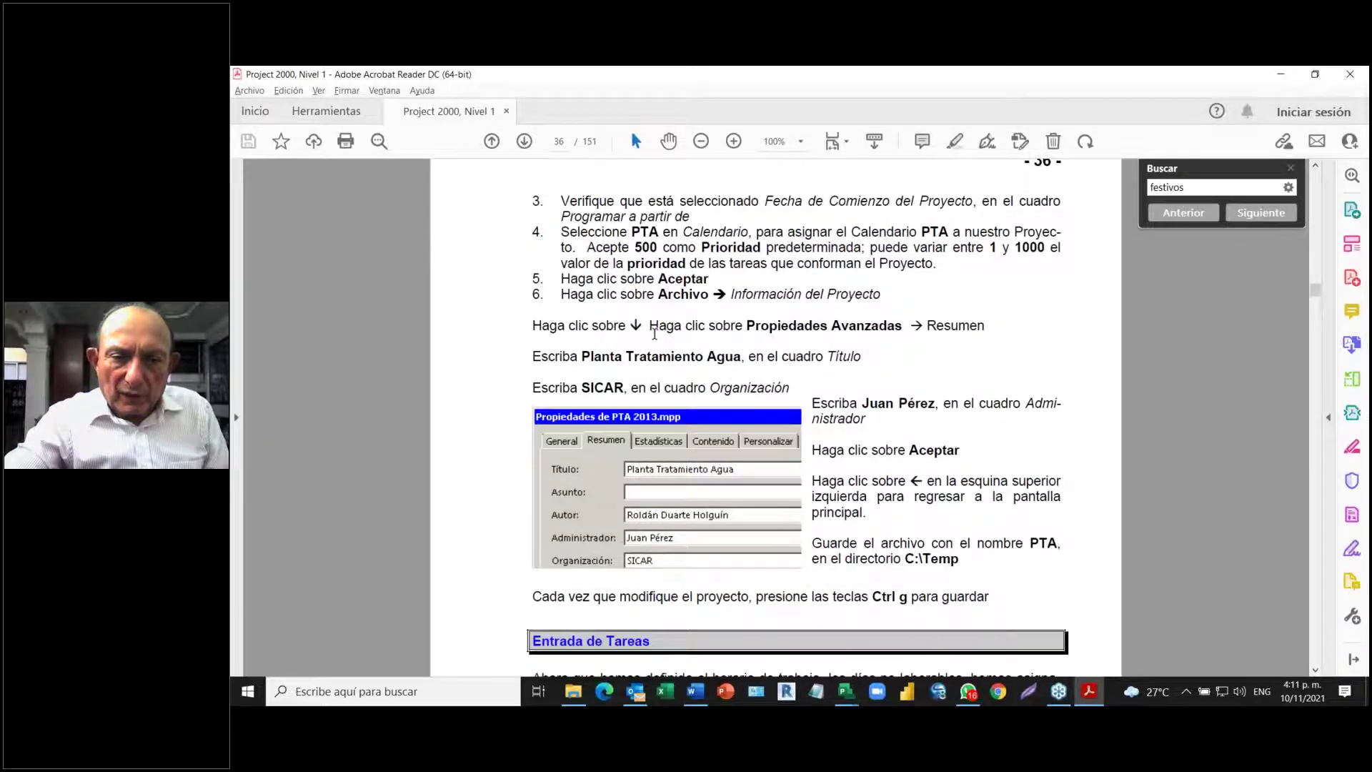
{"action": "scroll", "coordinate": [654, 333], "scroll_direction": "up", "scroll_amount": 1}
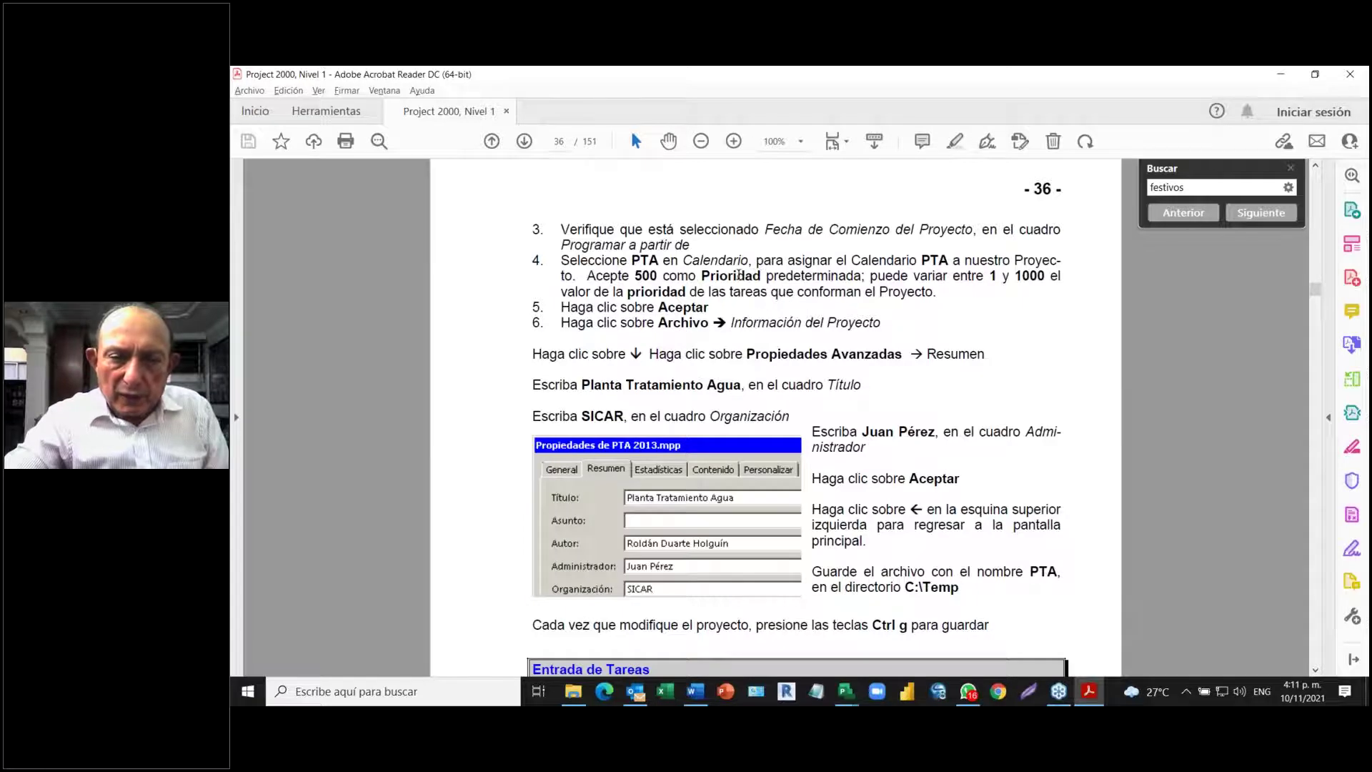
{"action": "scroll", "coordinate": [711, 279], "scroll_direction": "up", "scroll_amount": 3}
{"action": "scroll", "coordinate": [710, 279], "scroll_direction": "up", "scroll_amount": 3}
{"action": "scroll", "coordinate": [707, 272], "scroll_direction": "up", "scroll_amount": 1}
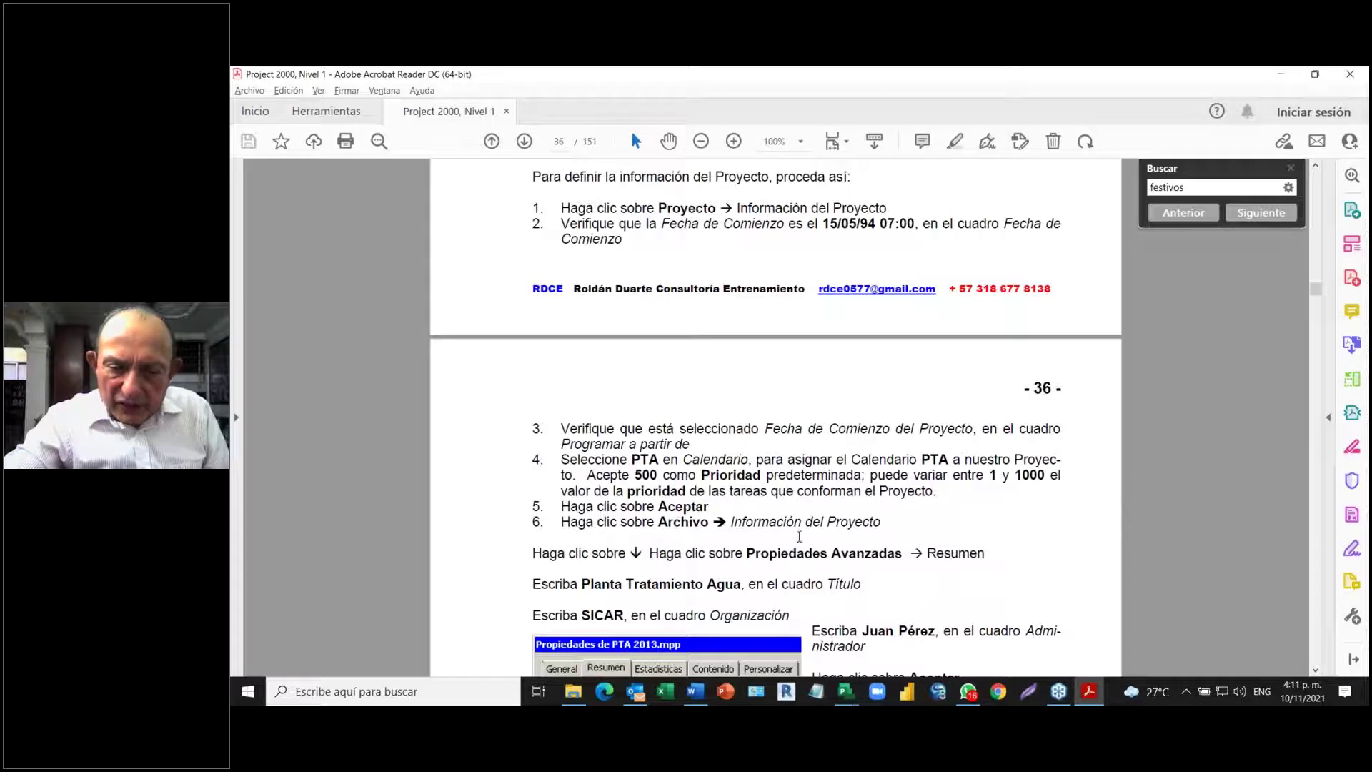
{"action": "scroll", "coordinate": [798, 536], "scroll_direction": "down", "scroll_amount": 3}
{"action": "scroll", "coordinate": [799, 536], "scroll_direction": "down", "scroll_amount": 2}
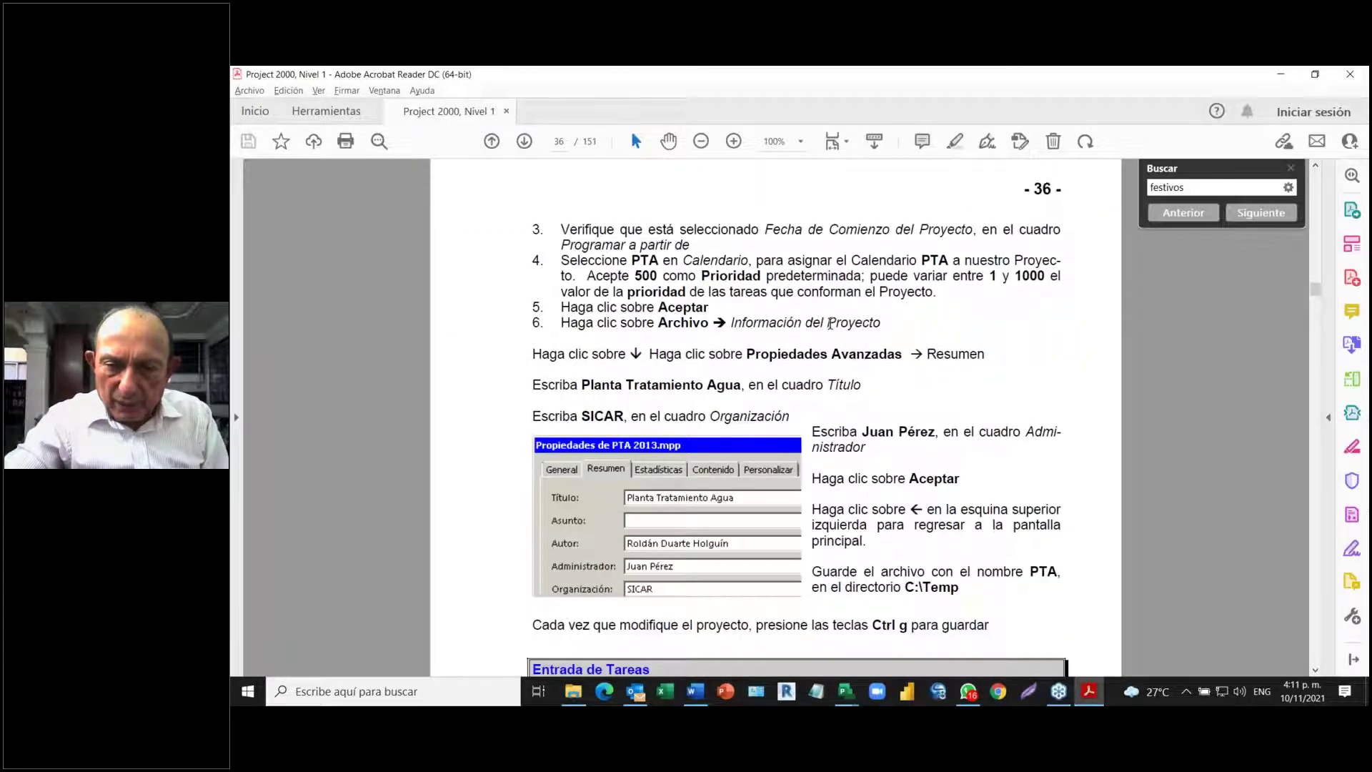
{"action": "scroll", "coordinate": [830, 323], "scroll_direction": "down", "scroll_amount": 1}
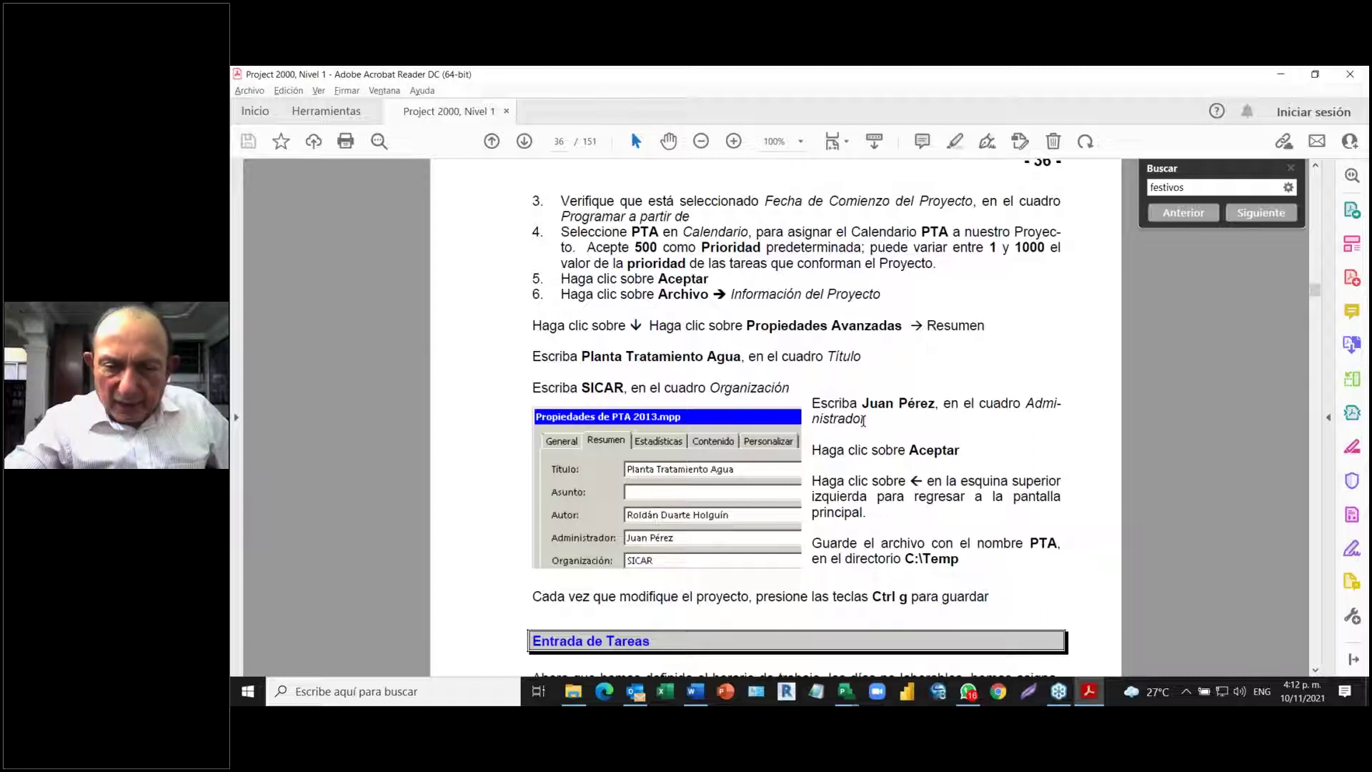
{"action": "scroll", "coordinate": [863, 420], "scroll_direction": "down", "scroll_amount": 2}
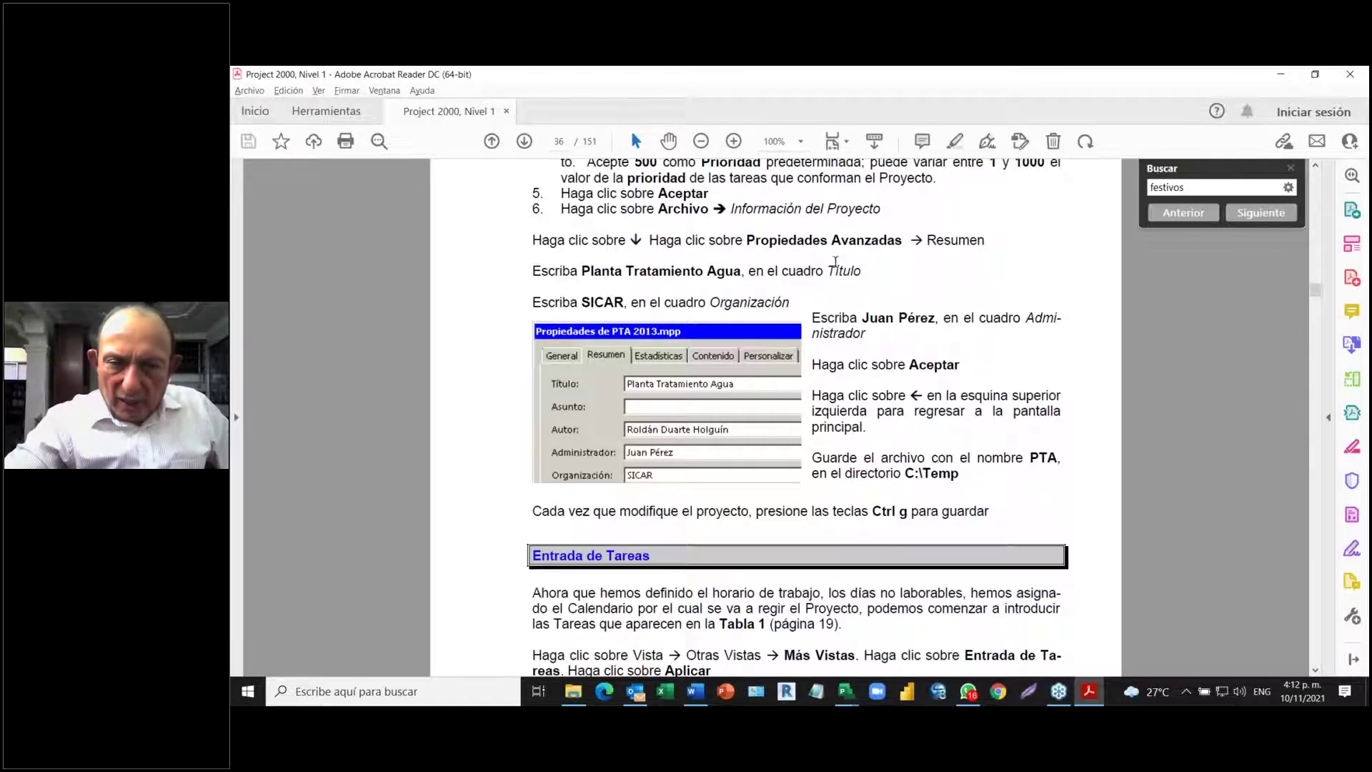
{"action": "scroll", "coordinate": [865, 274], "scroll_direction": "up", "scroll_amount": 1}
{"action": "scroll", "coordinate": [865, 273], "scroll_direction": "up", "scroll_amount": 2}
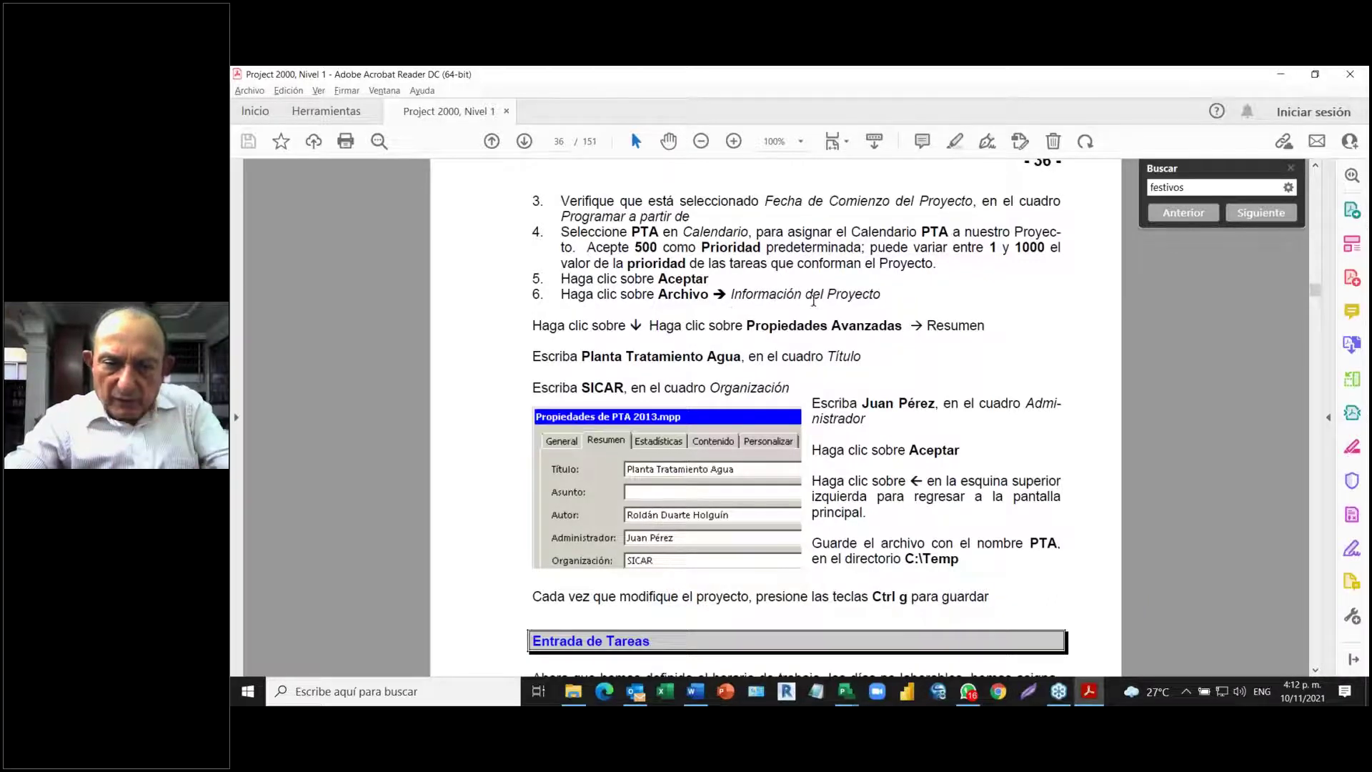
- Return to the PTA 2021 R project and examine its file information page and the Organizer, leaving both unchanged
{"action": "key", "text": "alt+Tab"}
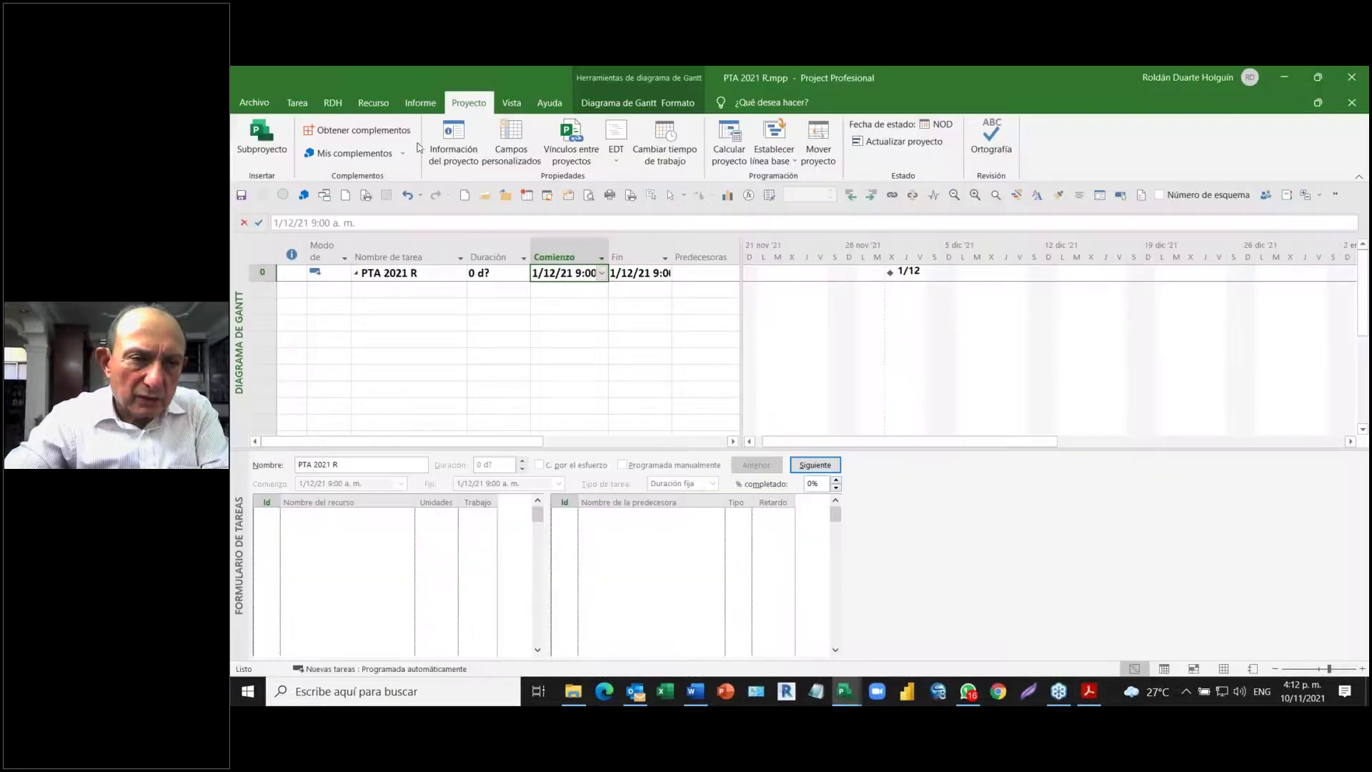
{"action": "left_click", "coordinate": [253, 103]}
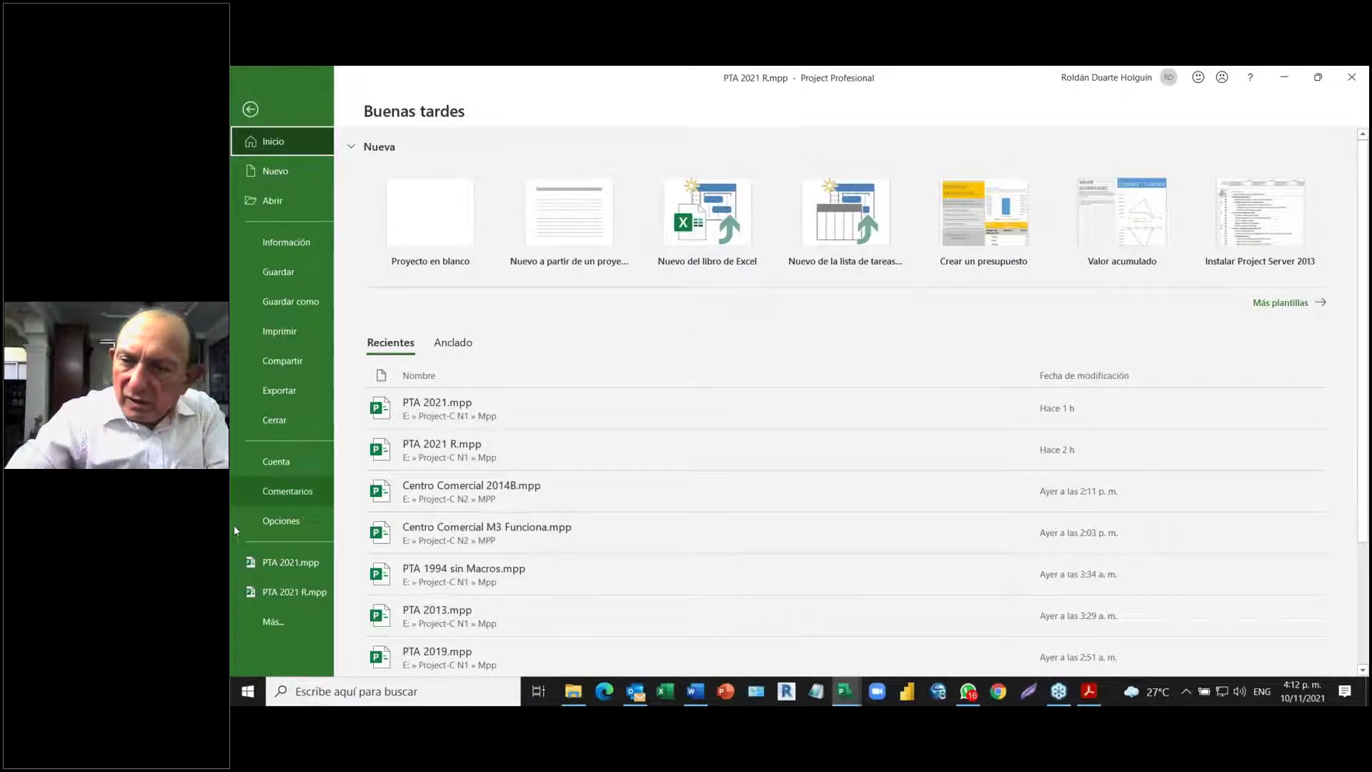
{"action": "left_click", "coordinate": [274, 629]}
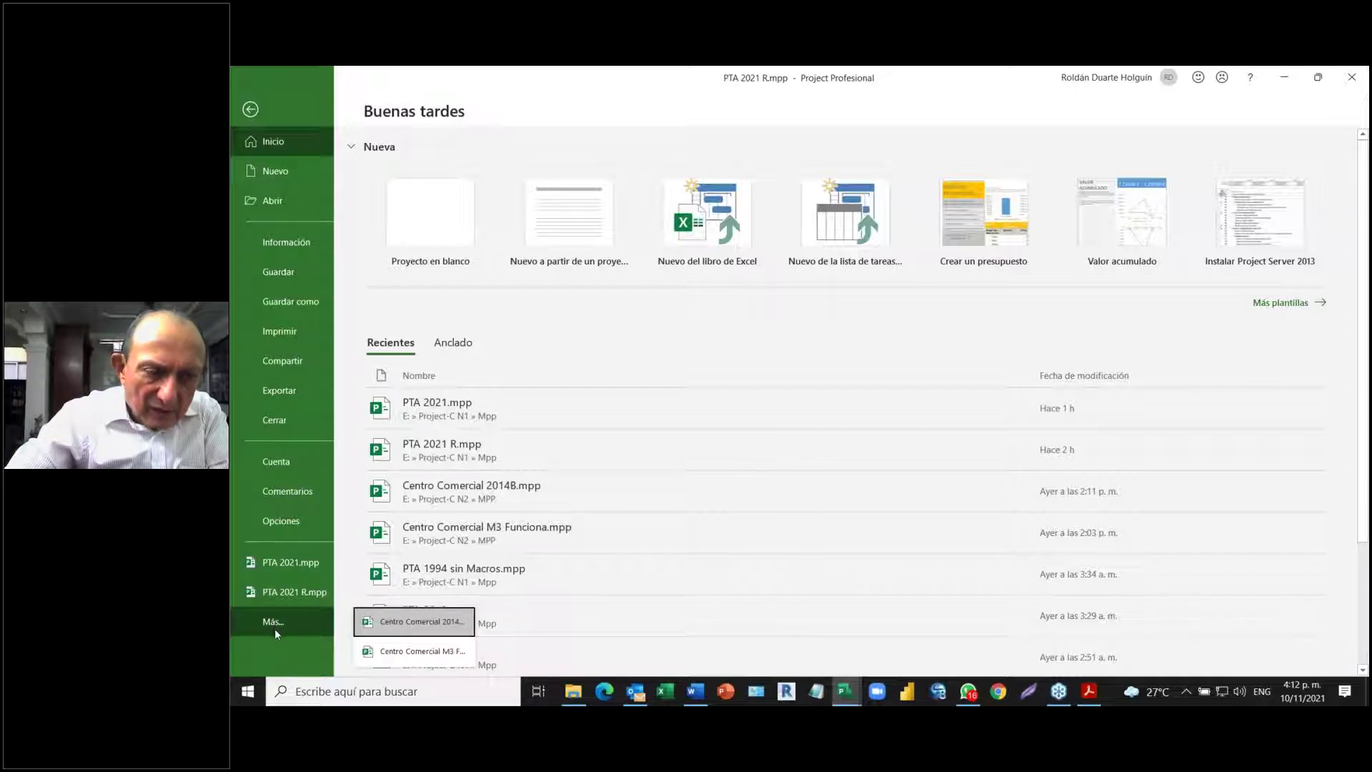
{"action": "left_click", "coordinate": [277, 242]}
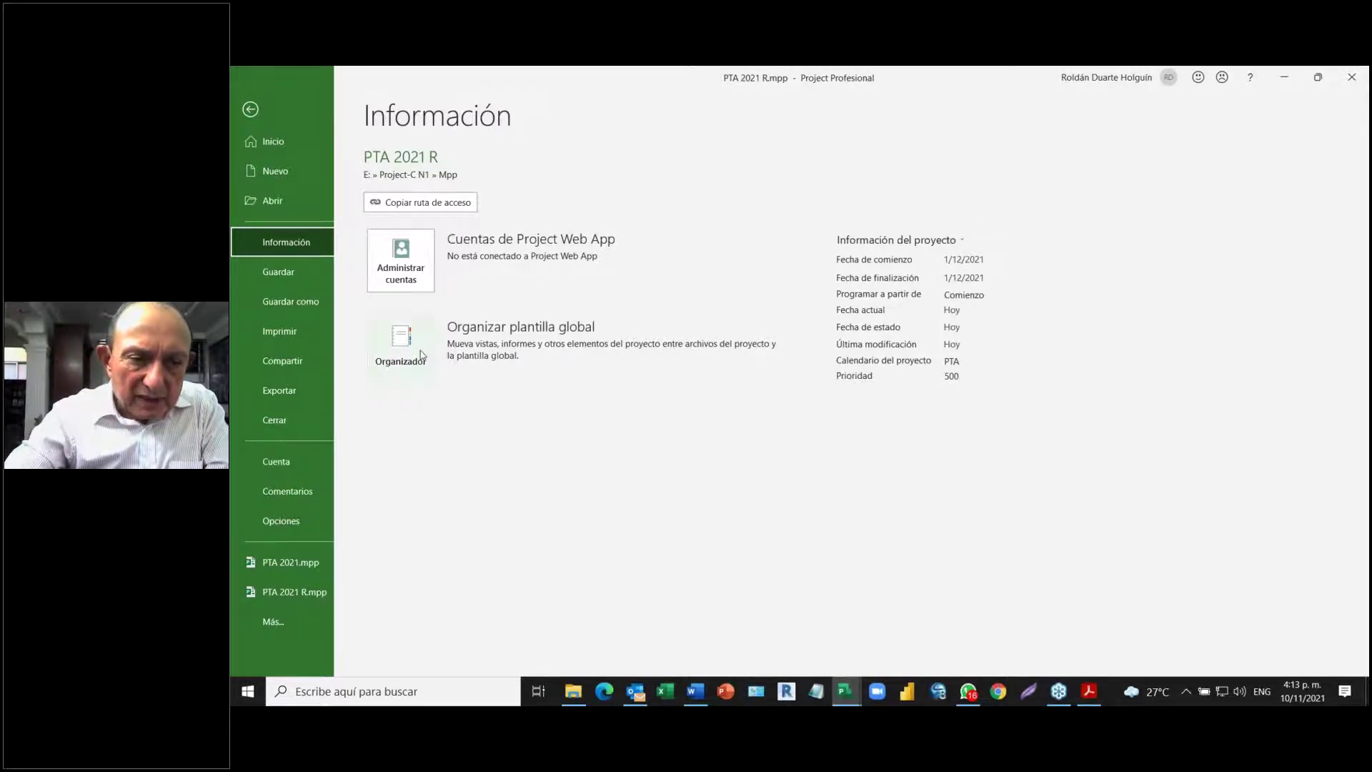
{"action": "left_click", "coordinate": [392, 343]}
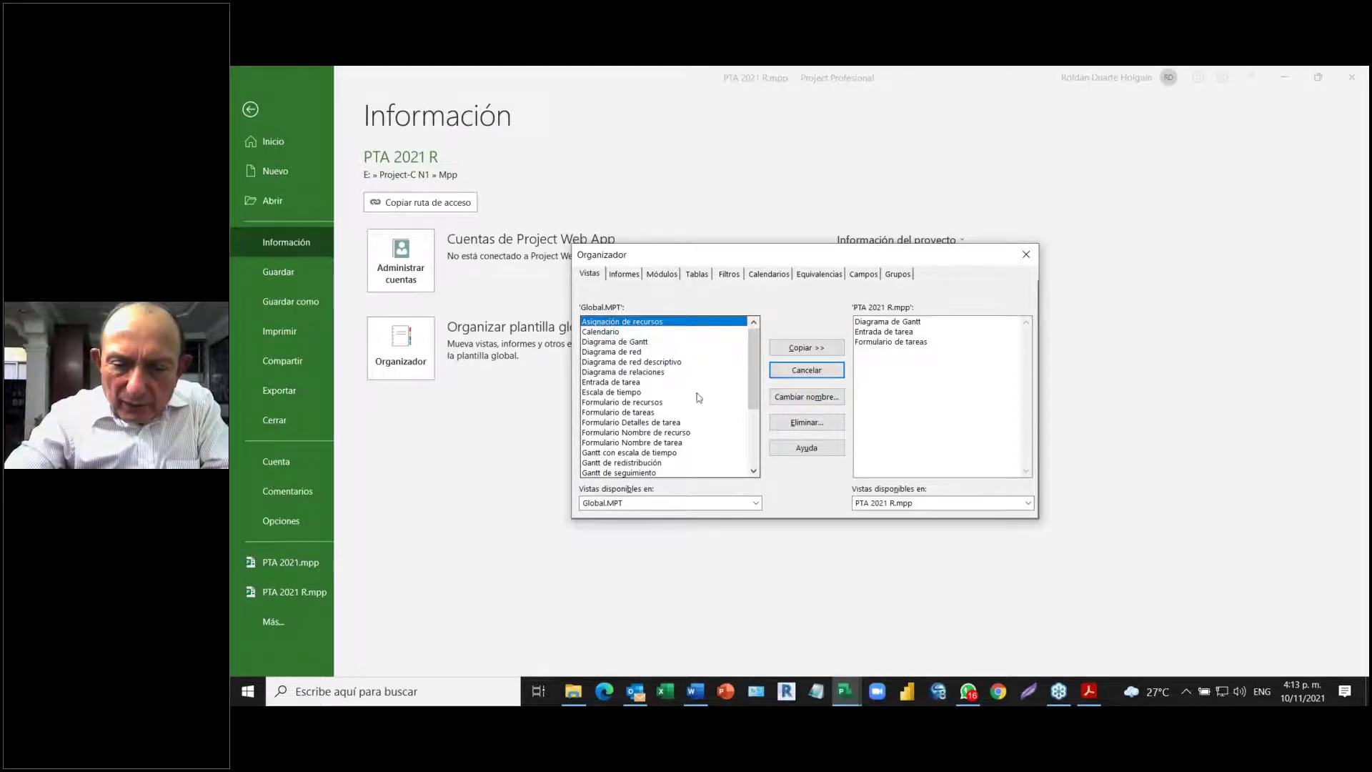
{"action": "left_click", "coordinate": [1031, 257]}
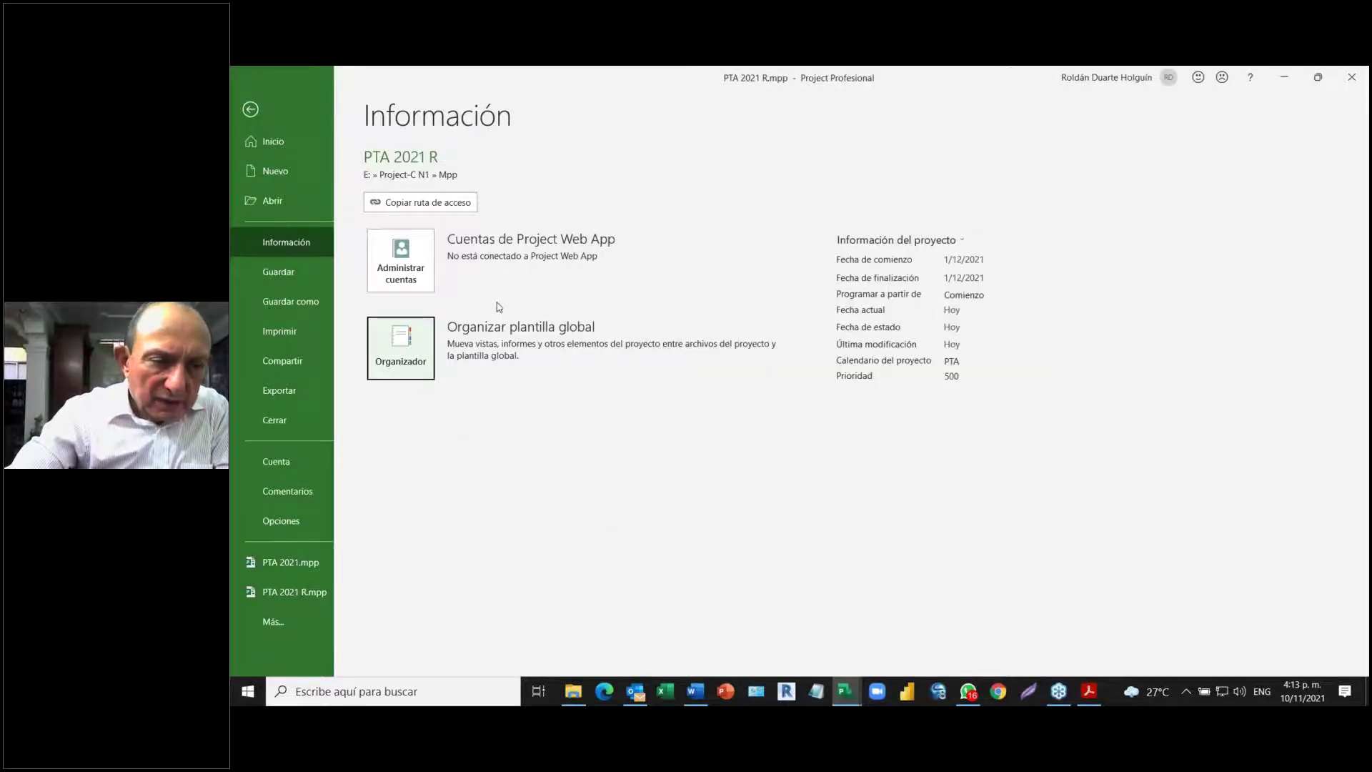
{"action": "left_click", "coordinate": [268, 243]}
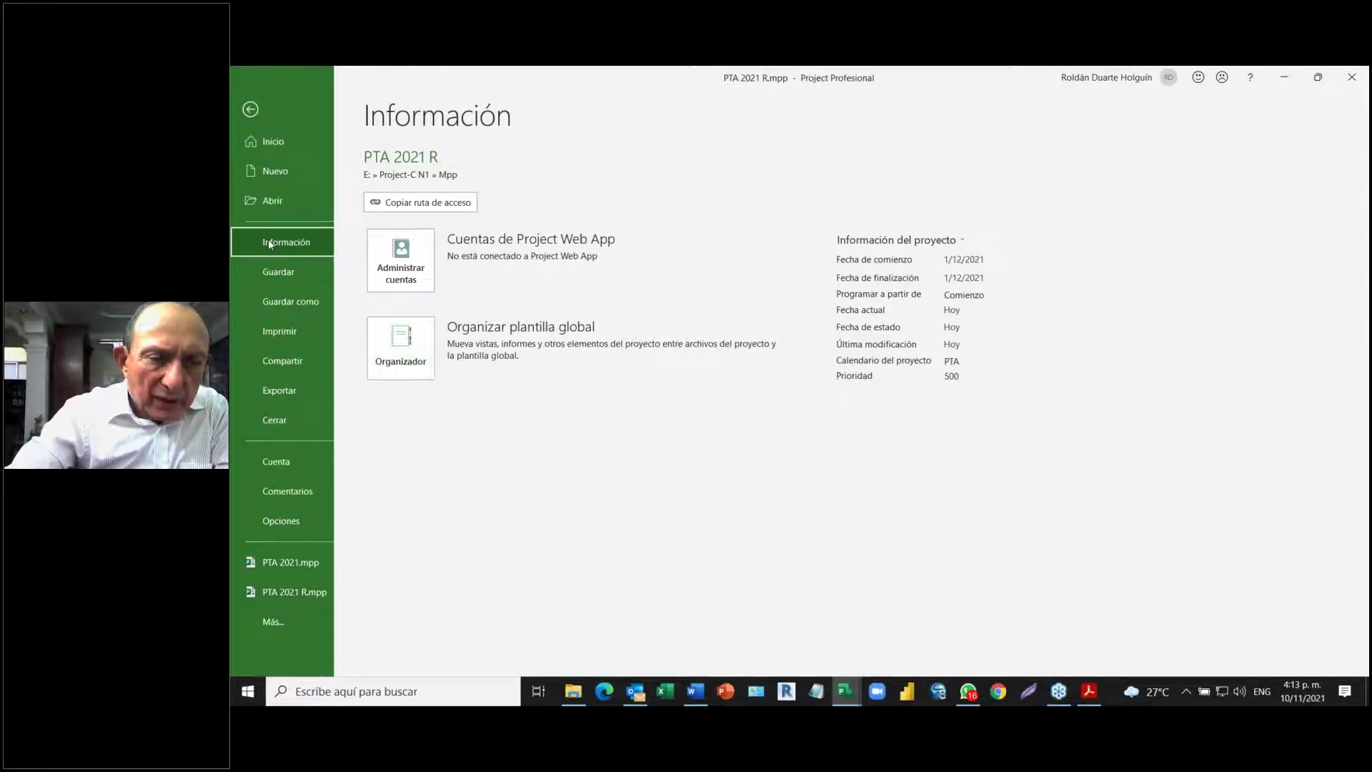
{"action": "left_click", "coordinate": [251, 114]}
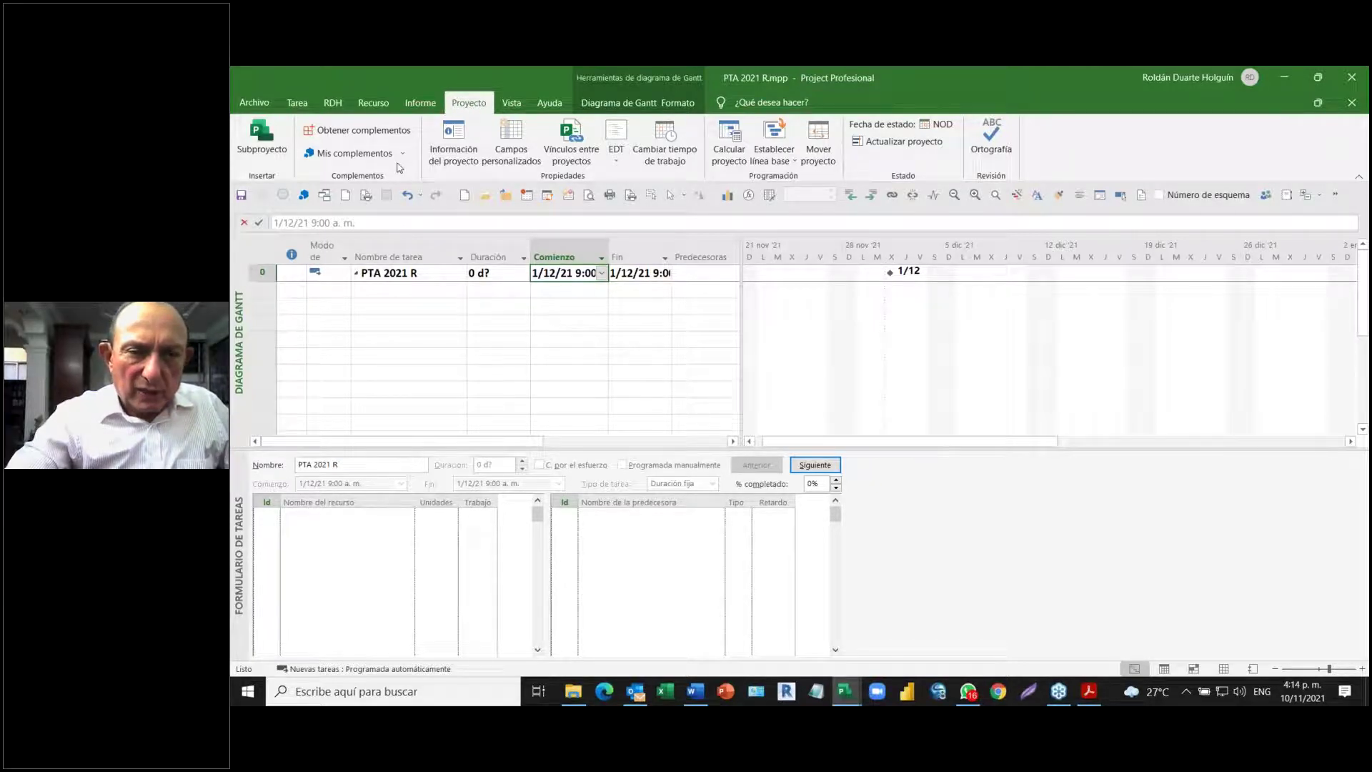
- Review the start date, calendar and priority in the Project Information dialog, comparing them with the manual's instructions
{"action": "left_click", "coordinate": [448, 159]}
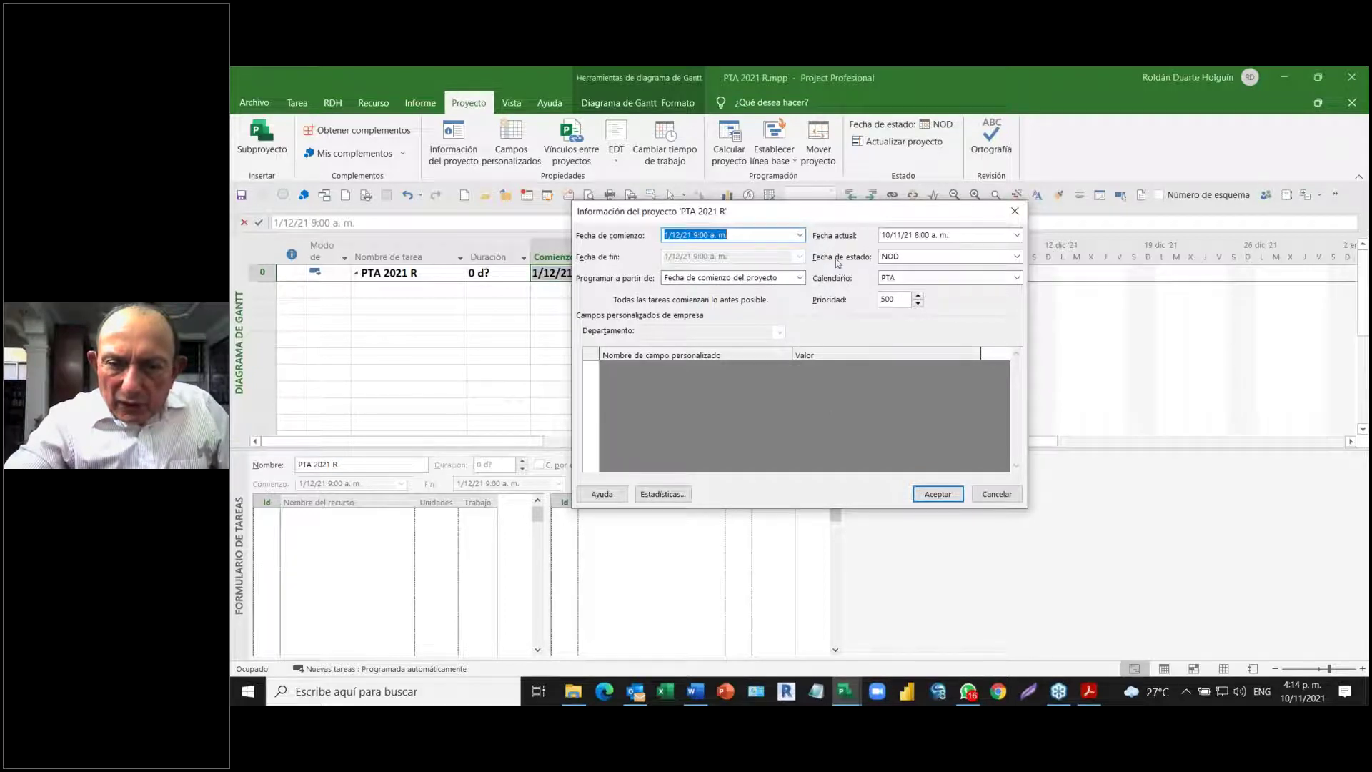
{"action": "left_click", "coordinate": [938, 495]}
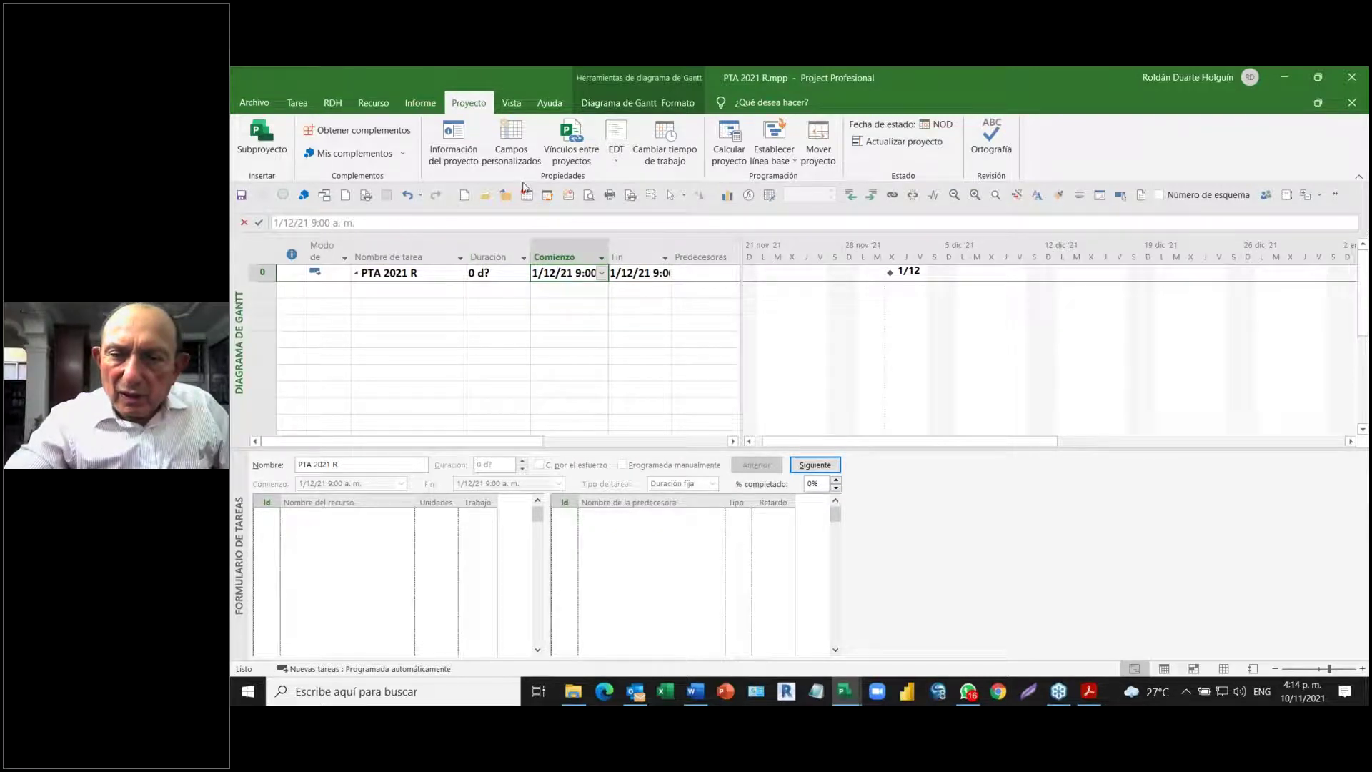
{"action": "left_click", "coordinate": [252, 102]}
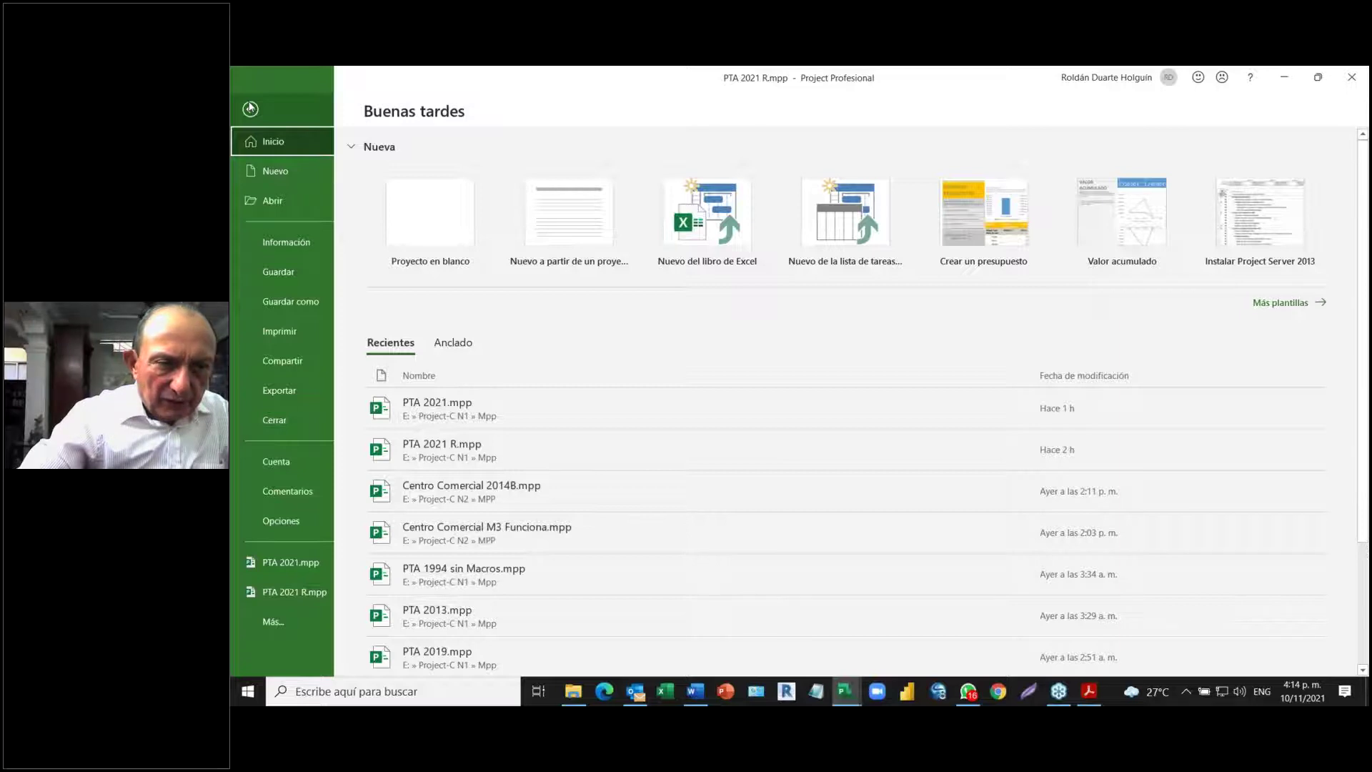
{"action": "key", "text": "alt+Tab"}
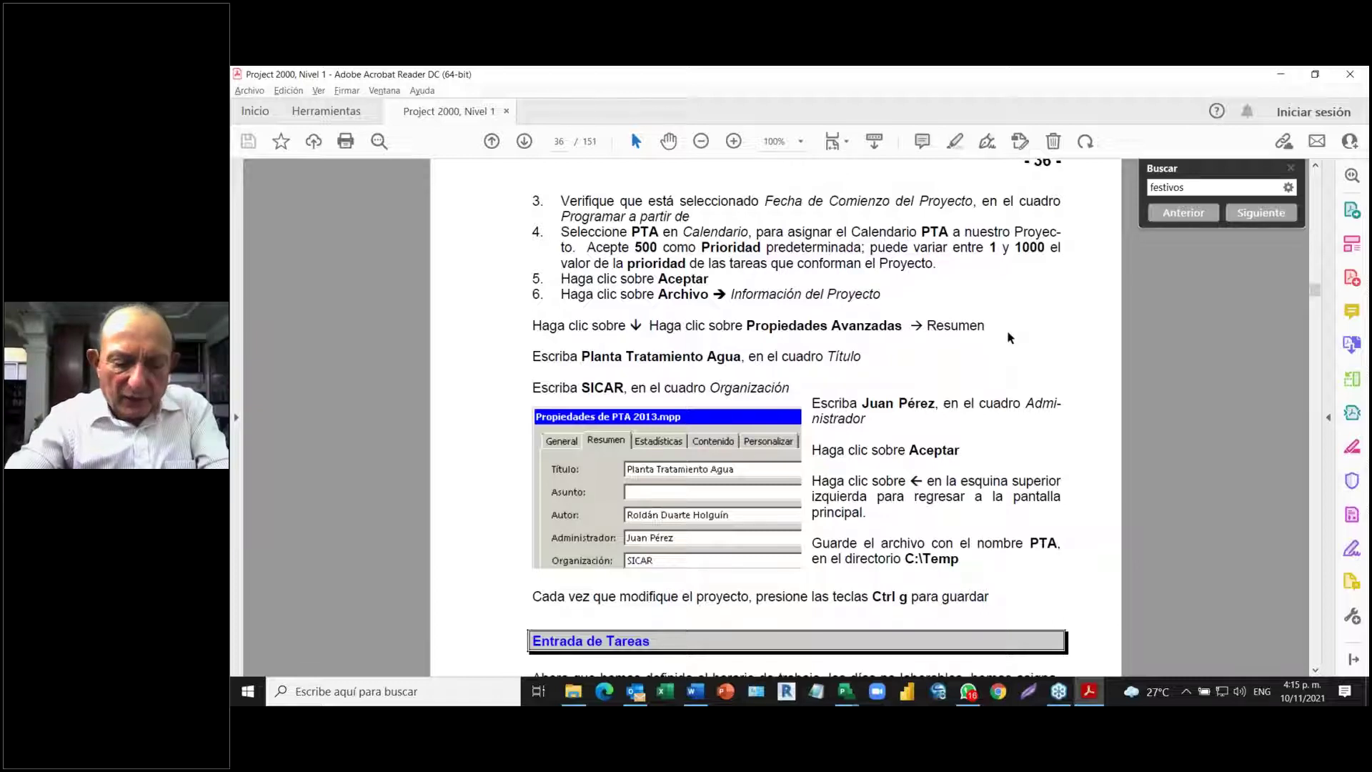
{"action": "key", "text": "alt+Tab"}
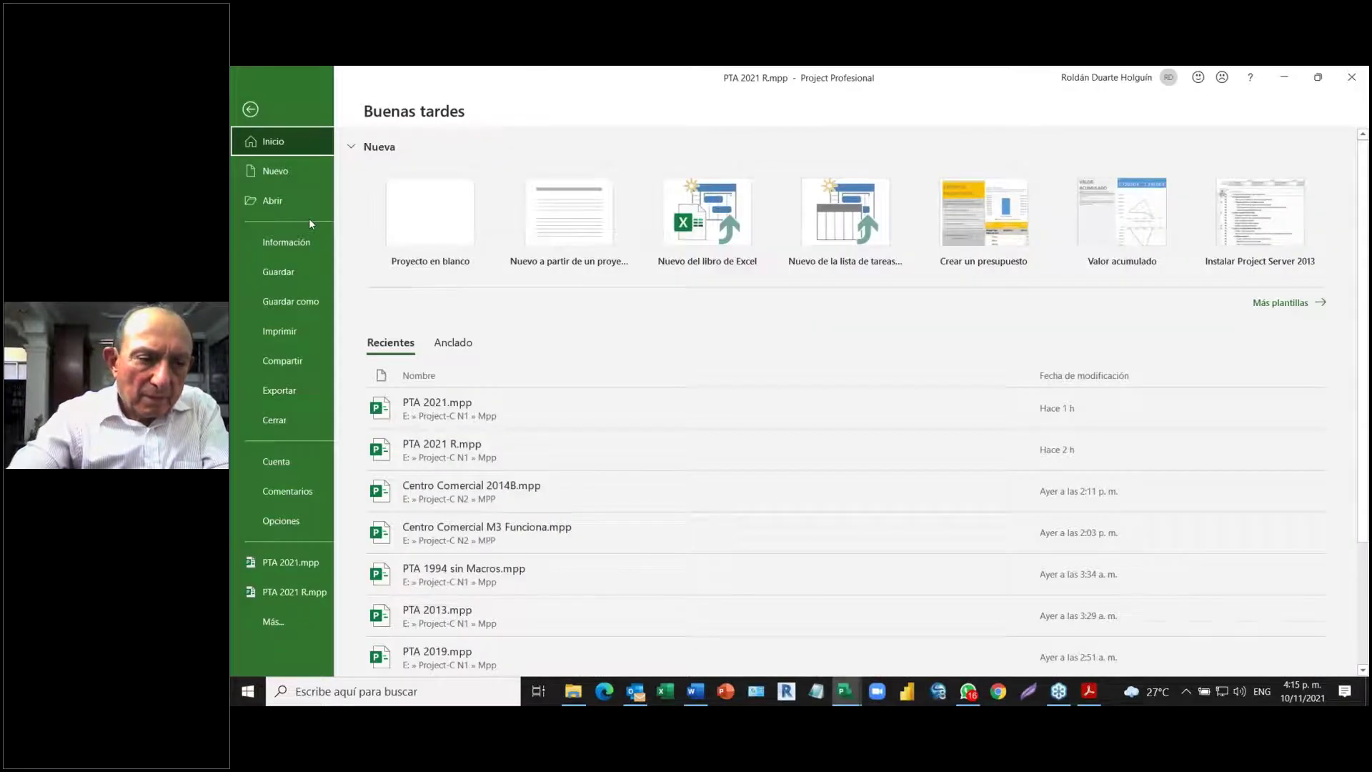
{"action": "left_click", "coordinate": [251, 110]}
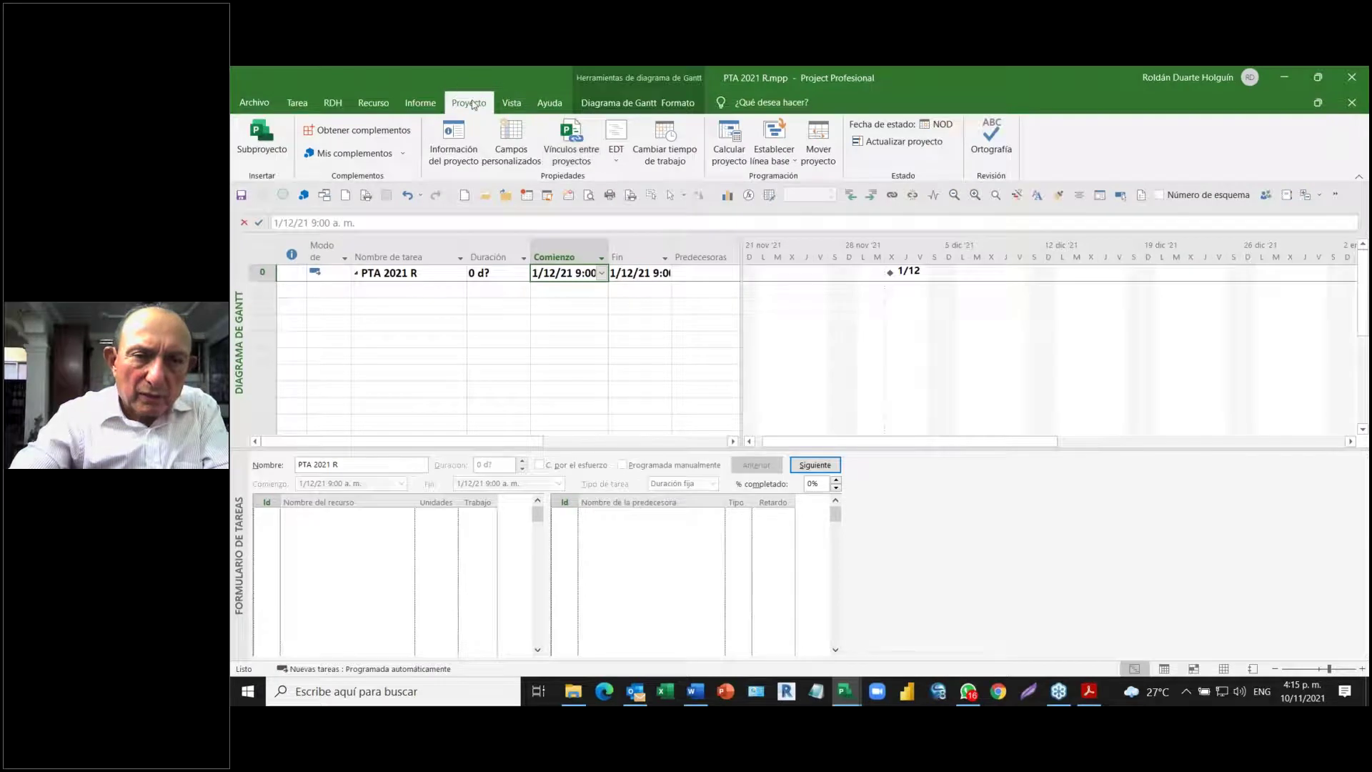
{"action": "left_click", "coordinate": [451, 156]}
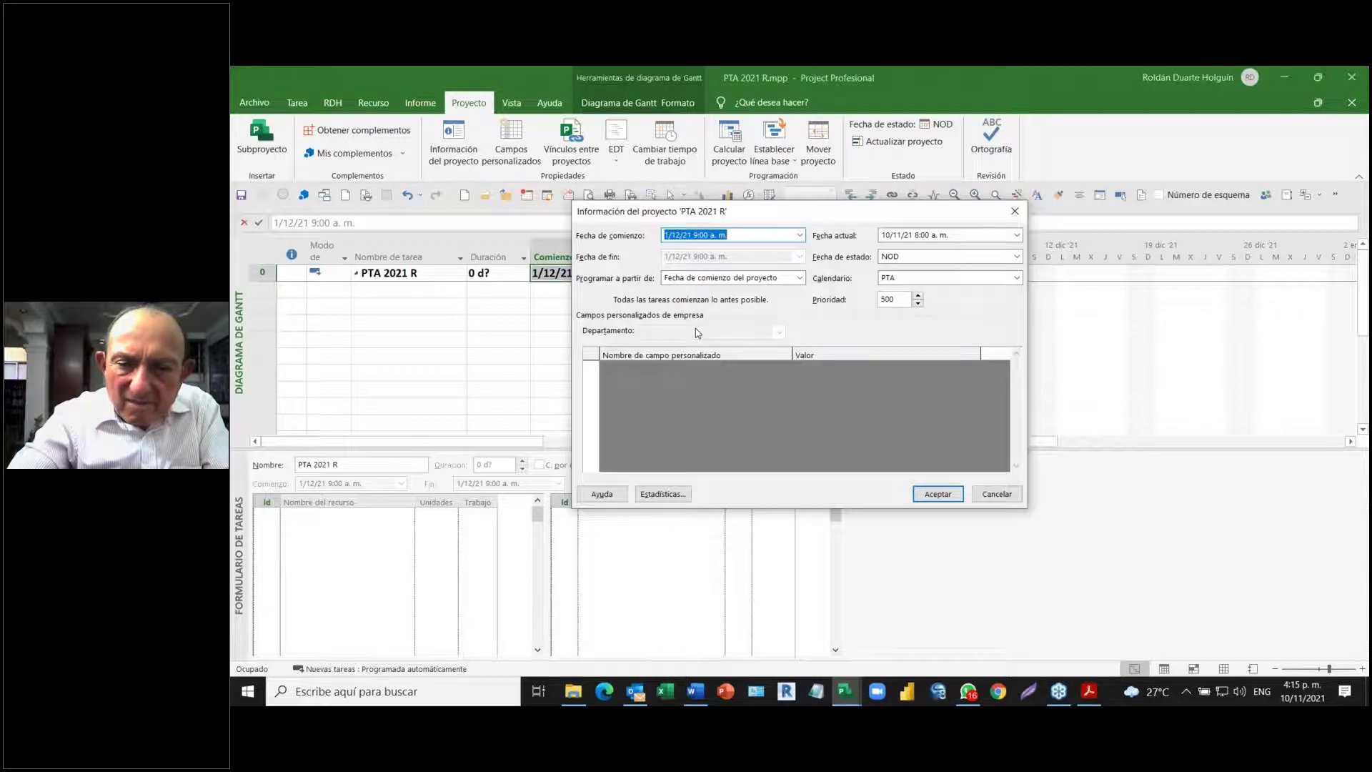
{"action": "left_click", "coordinate": [993, 497]}
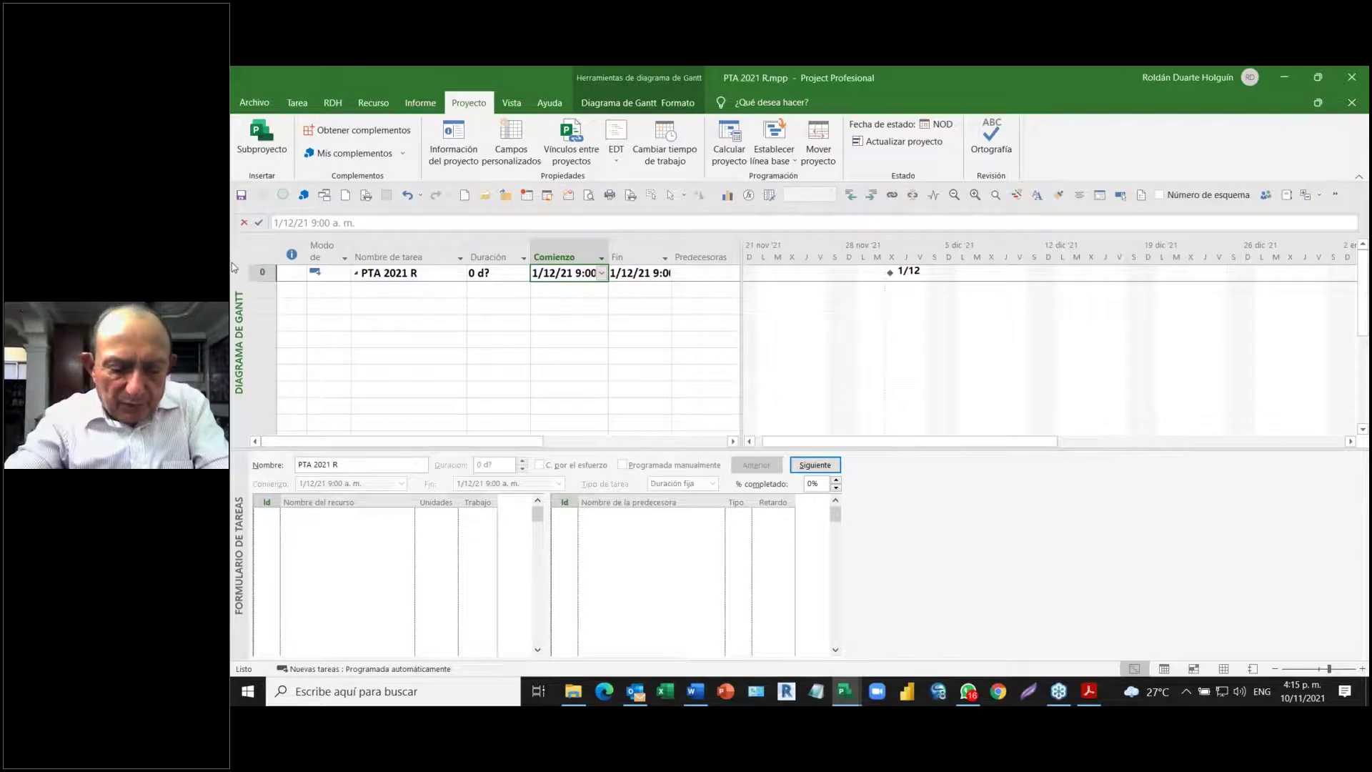
- Switch to the manual and reread the instructions for the title, organization and administrator properties
{"action": "key", "text": "alt+Tab"}
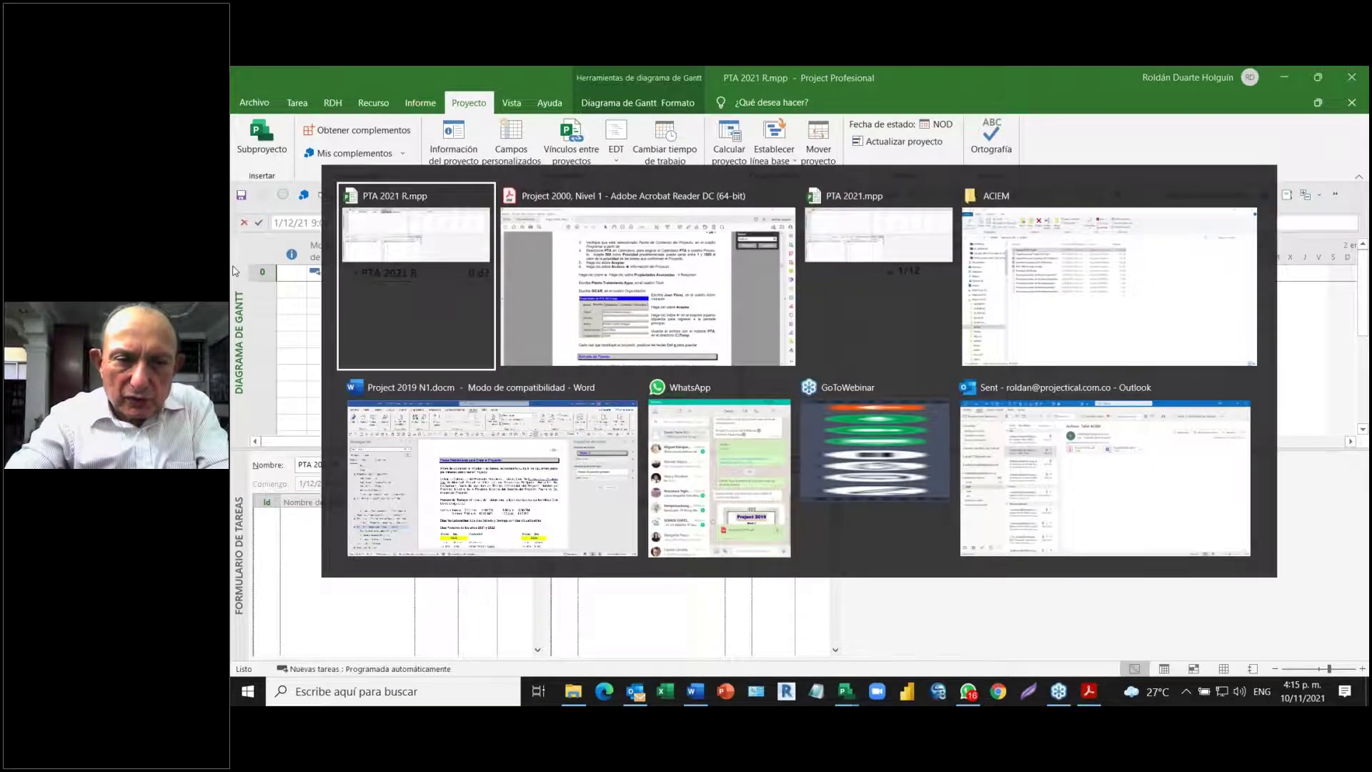
{"action": "left_click", "coordinate": [709, 346]}
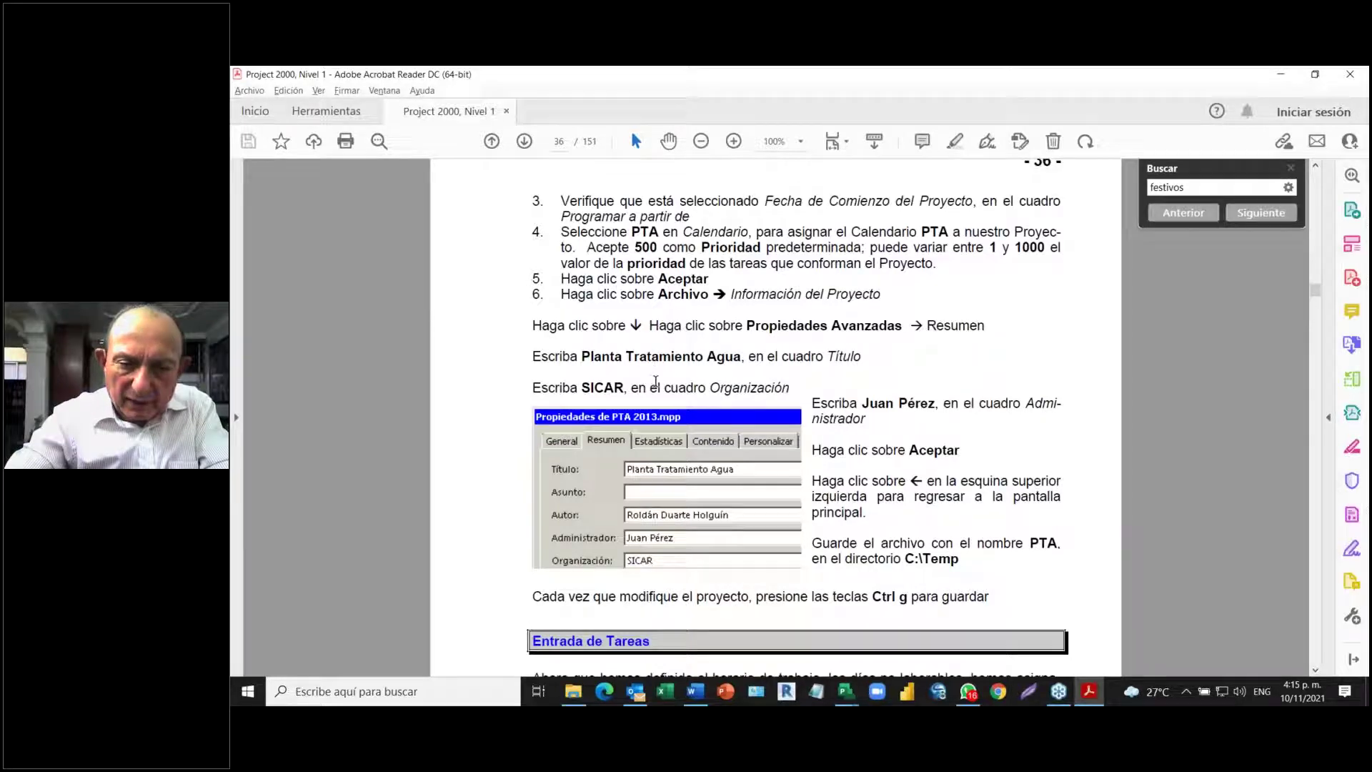
{"action": "scroll", "coordinate": [691, 440], "scroll_direction": "down", "scroll_amount": 2}
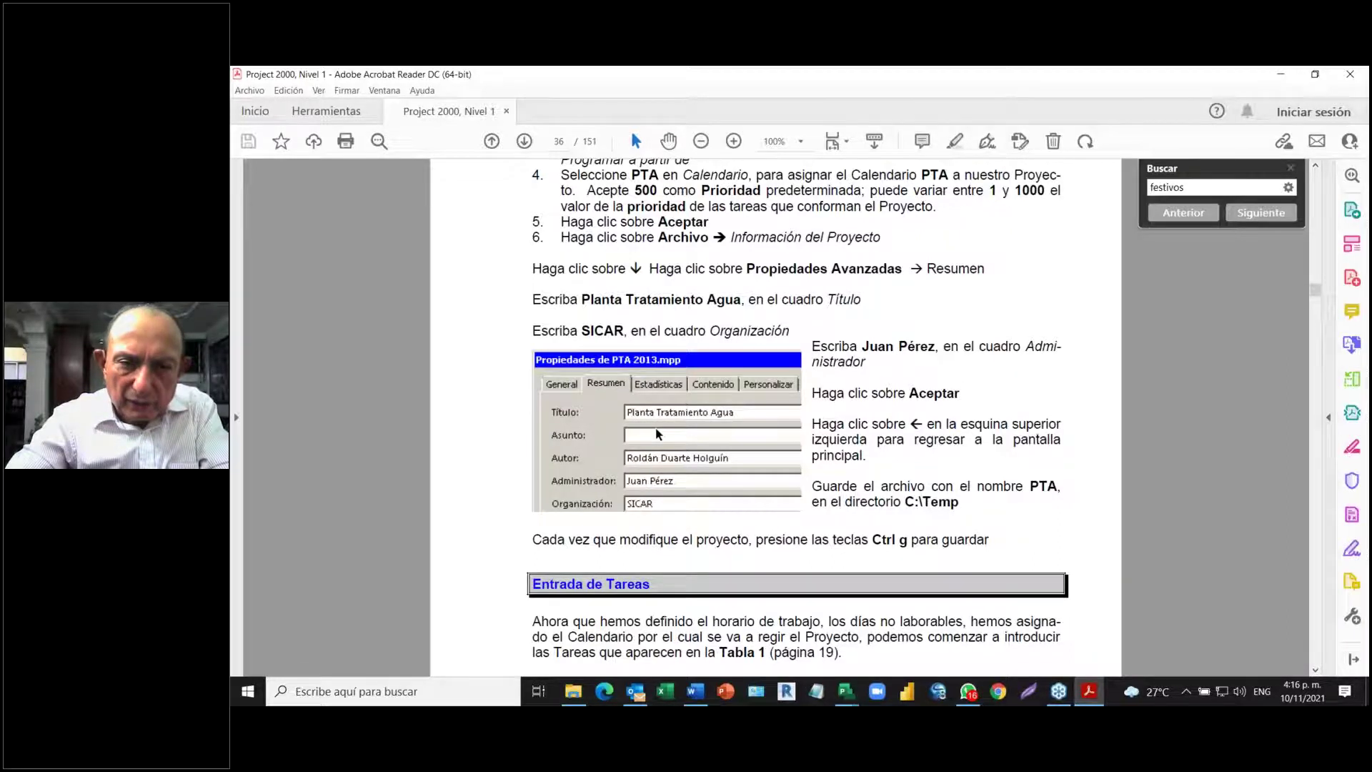
- Switch back to the PTA 2021 R project in Microsoft Project and review its file information page
{"action": "key", "text": "alt+Tab"}
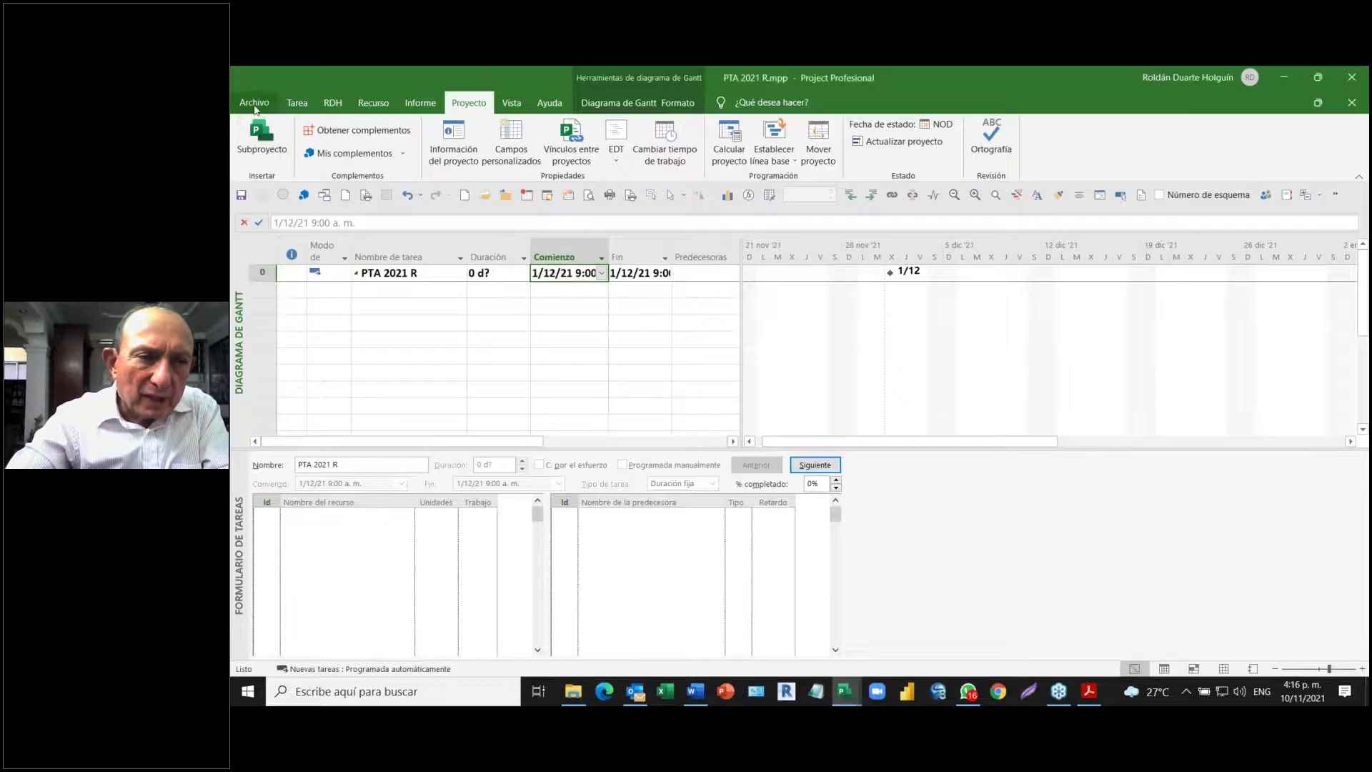
{"action": "left_click", "coordinate": [254, 103]}
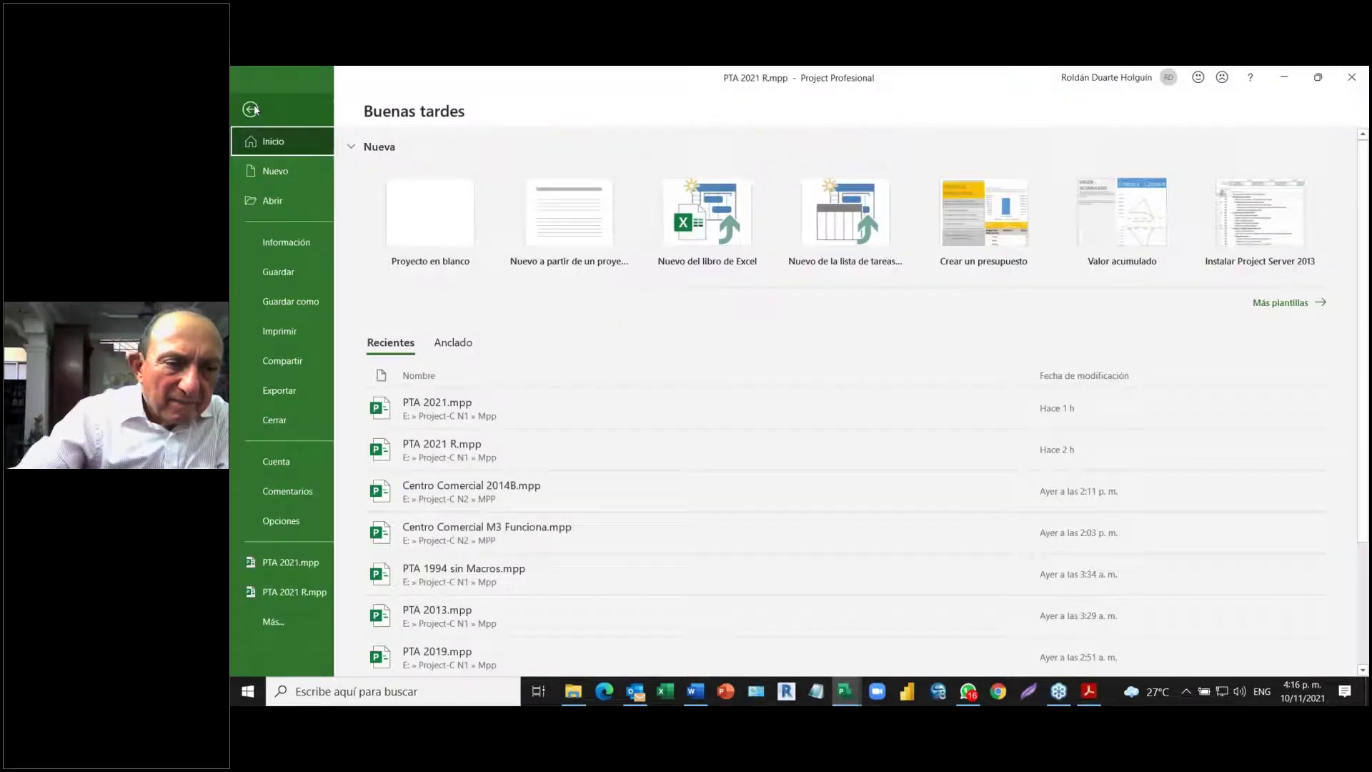
{"action": "left_click", "coordinate": [270, 246]}
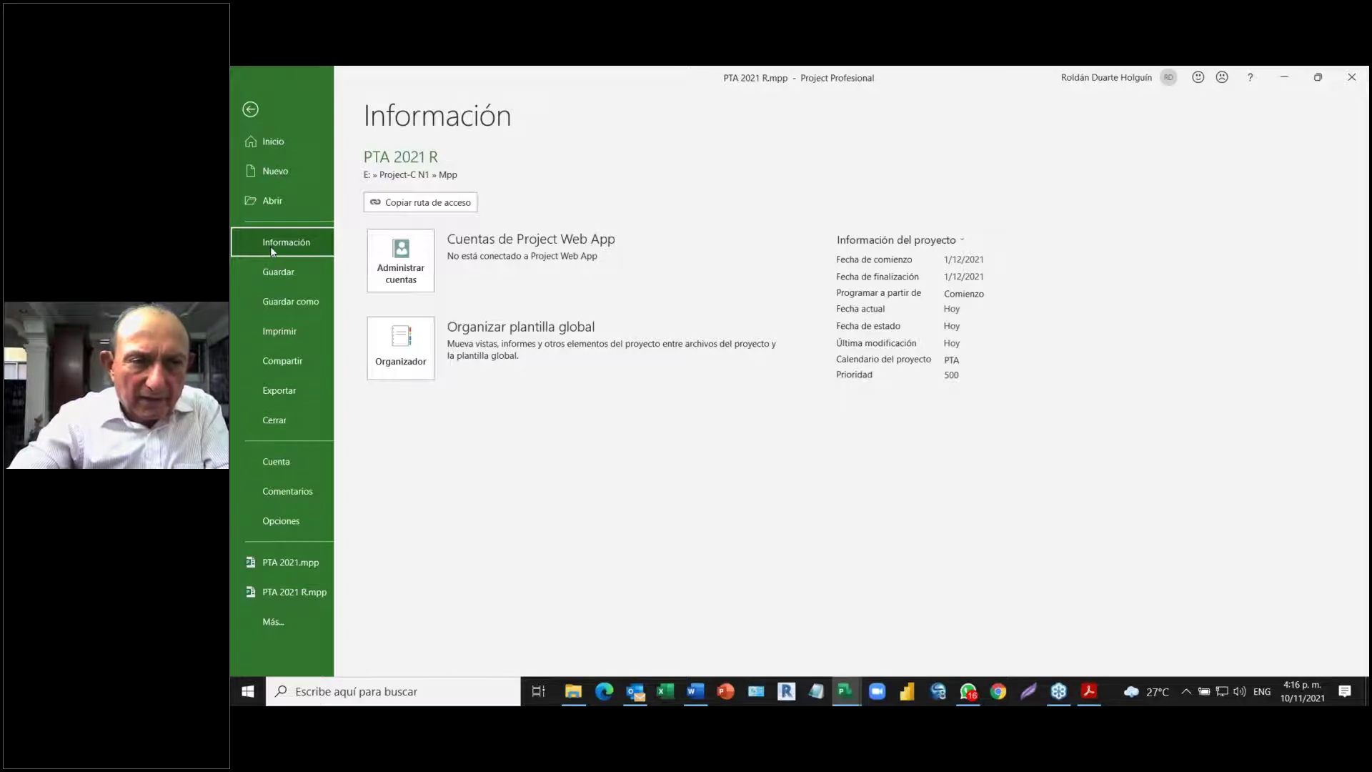
{"action": "left_click", "coordinate": [250, 109]}
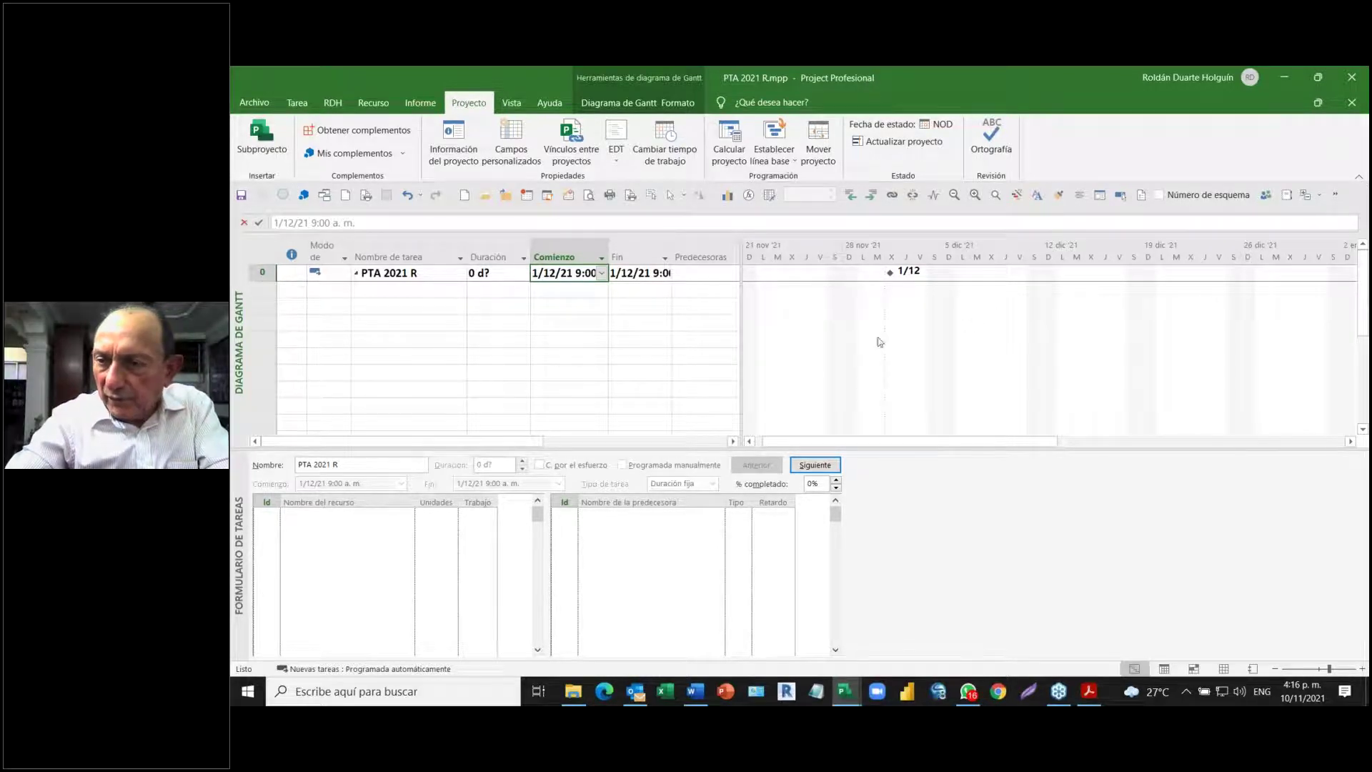
- Open the advanced properties of the PTA 2021 R project from its file information and move the dialog clear of the page
{"action": "left_click", "coordinate": [254, 103]}
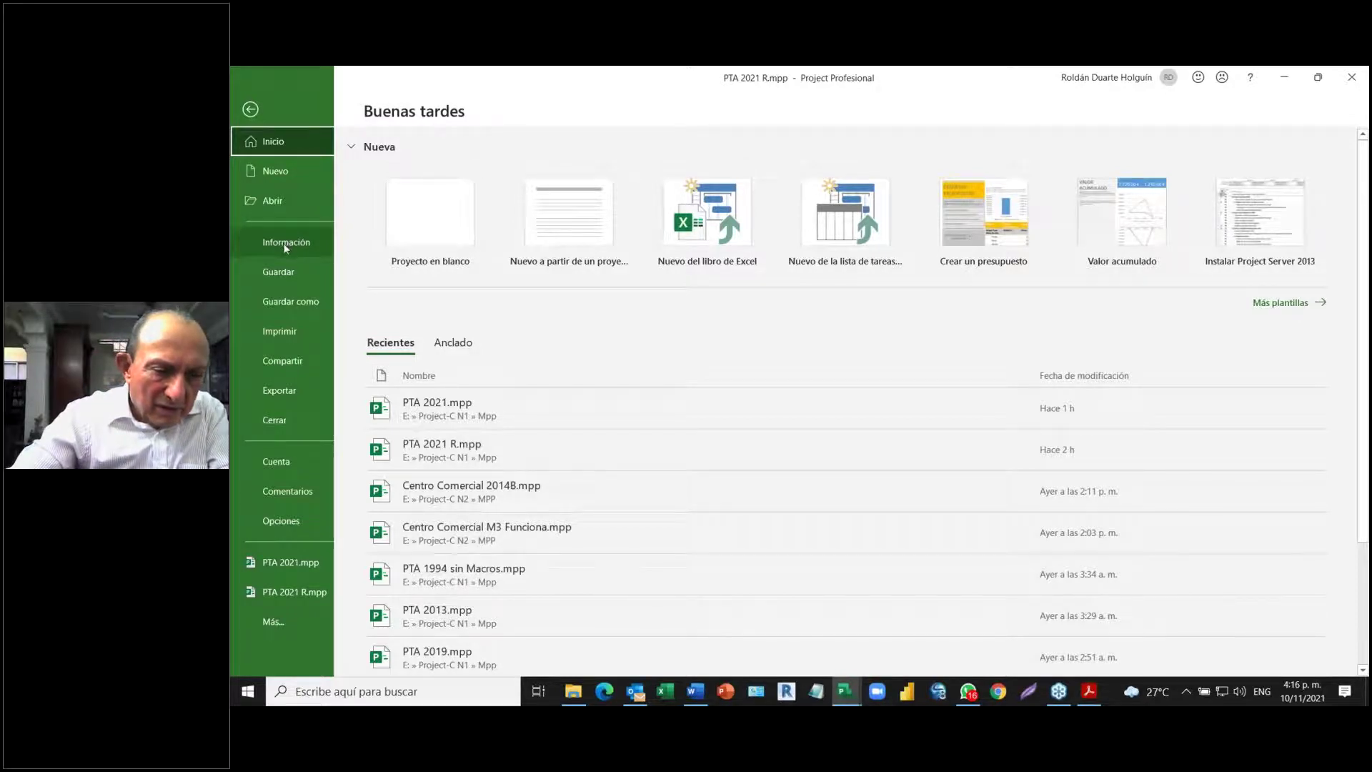
{"action": "left_click", "coordinate": [274, 622]}
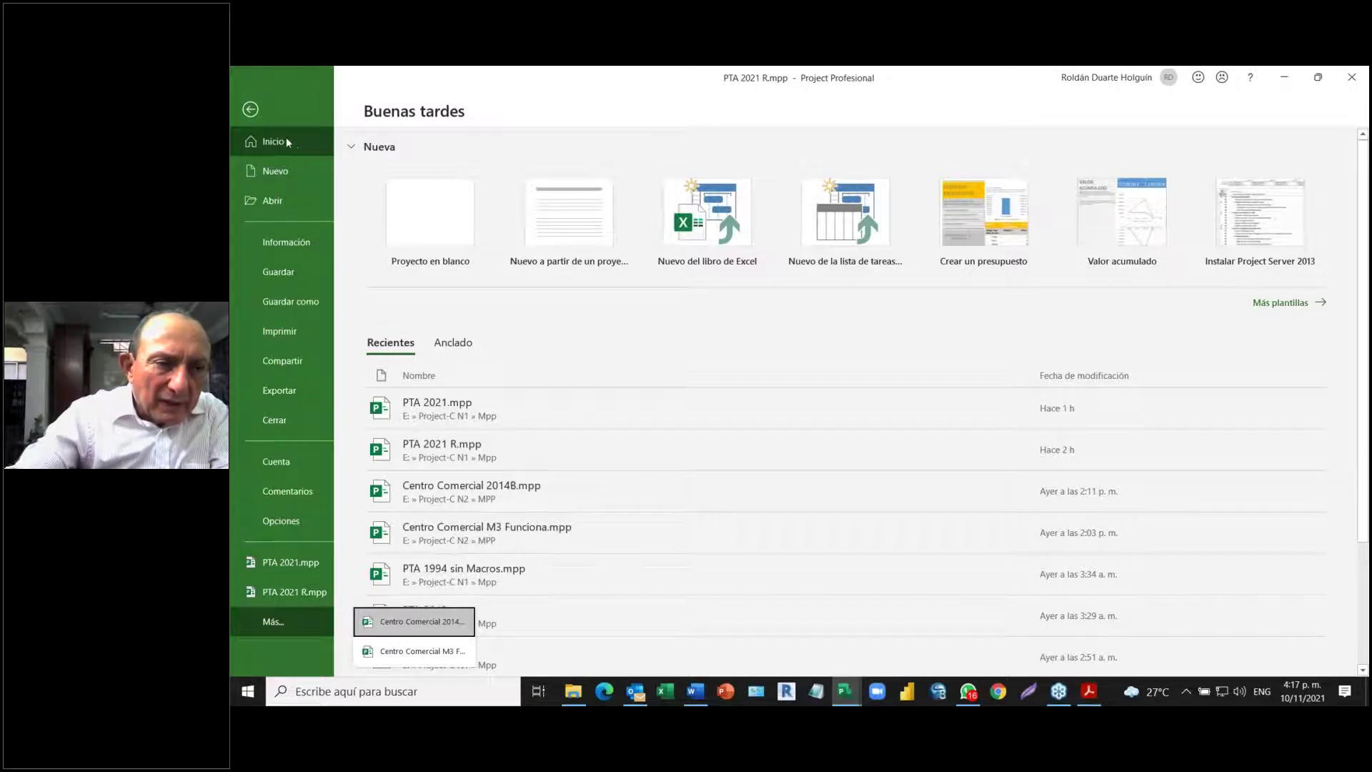
{"action": "left_click", "coordinate": [284, 242]}
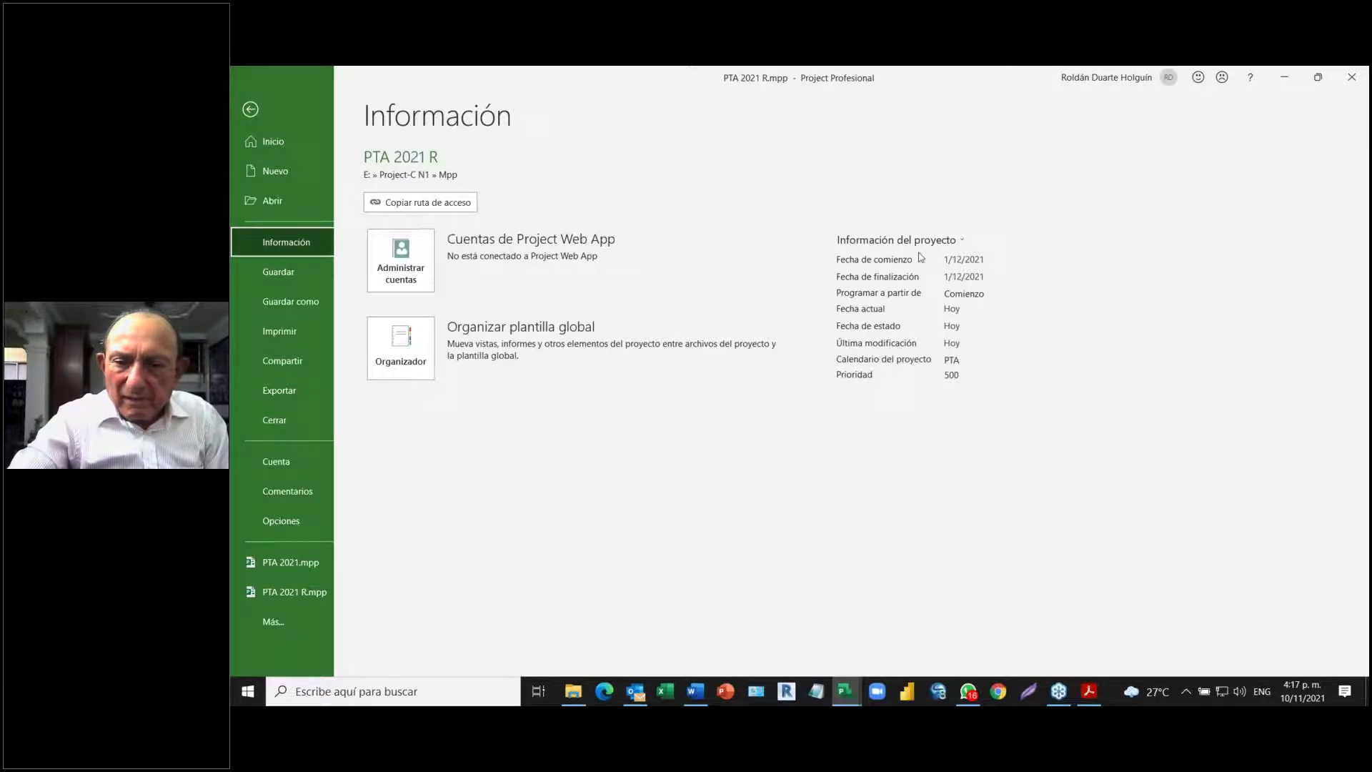
{"action": "left_click", "coordinate": [965, 243]}
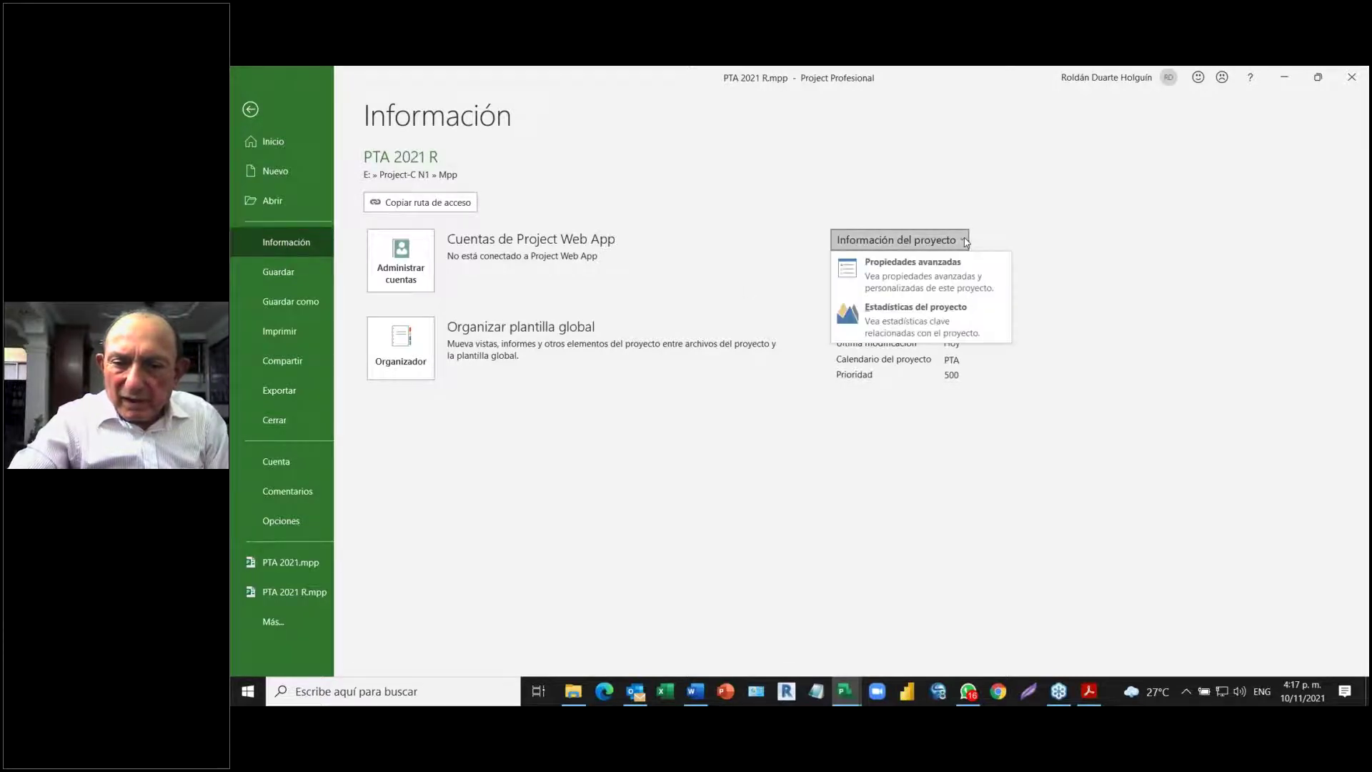
{"action": "left_click", "coordinate": [937, 269]}
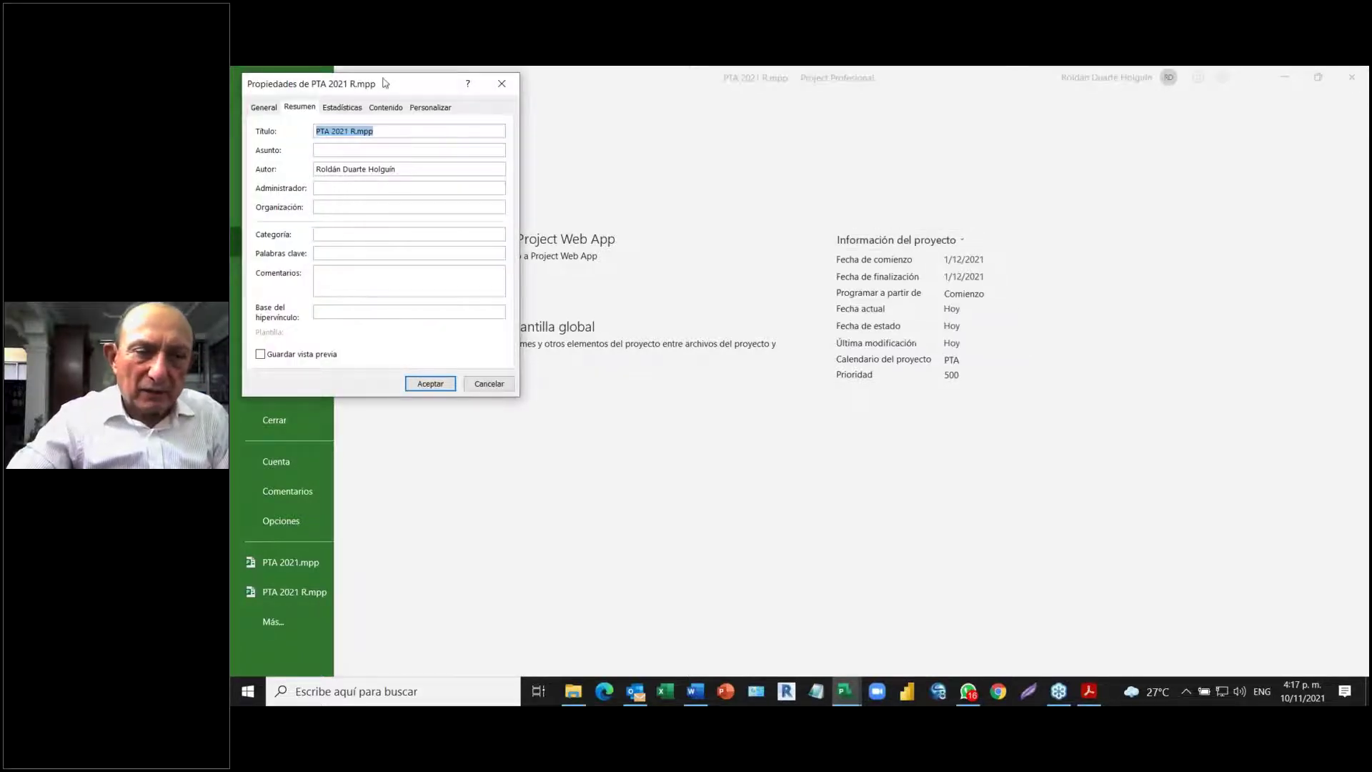
{"action": "left_click_drag", "start_coordinate": [388, 82], "coordinate": [953, 80]}
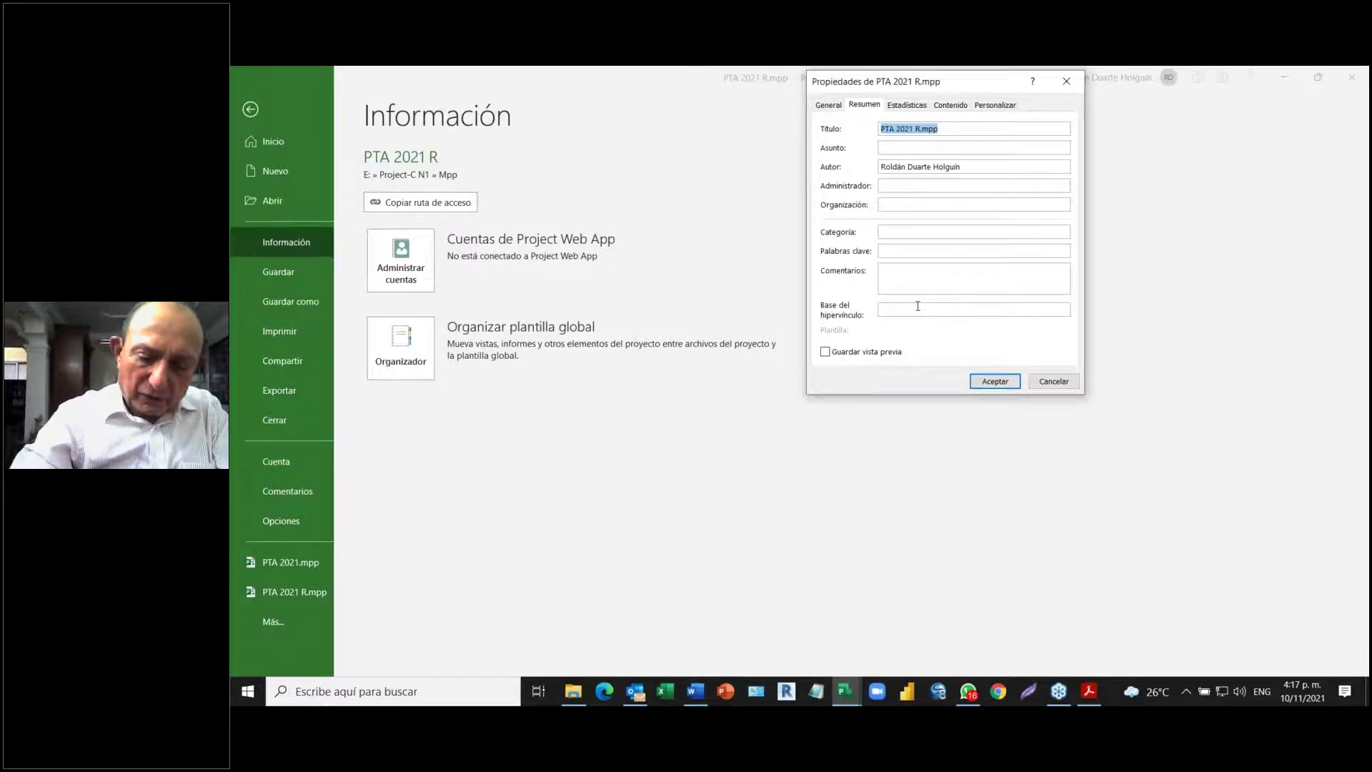
- Set the project's title property to Planta Tratamiento Agua
{"action": "type", "text": "P"}
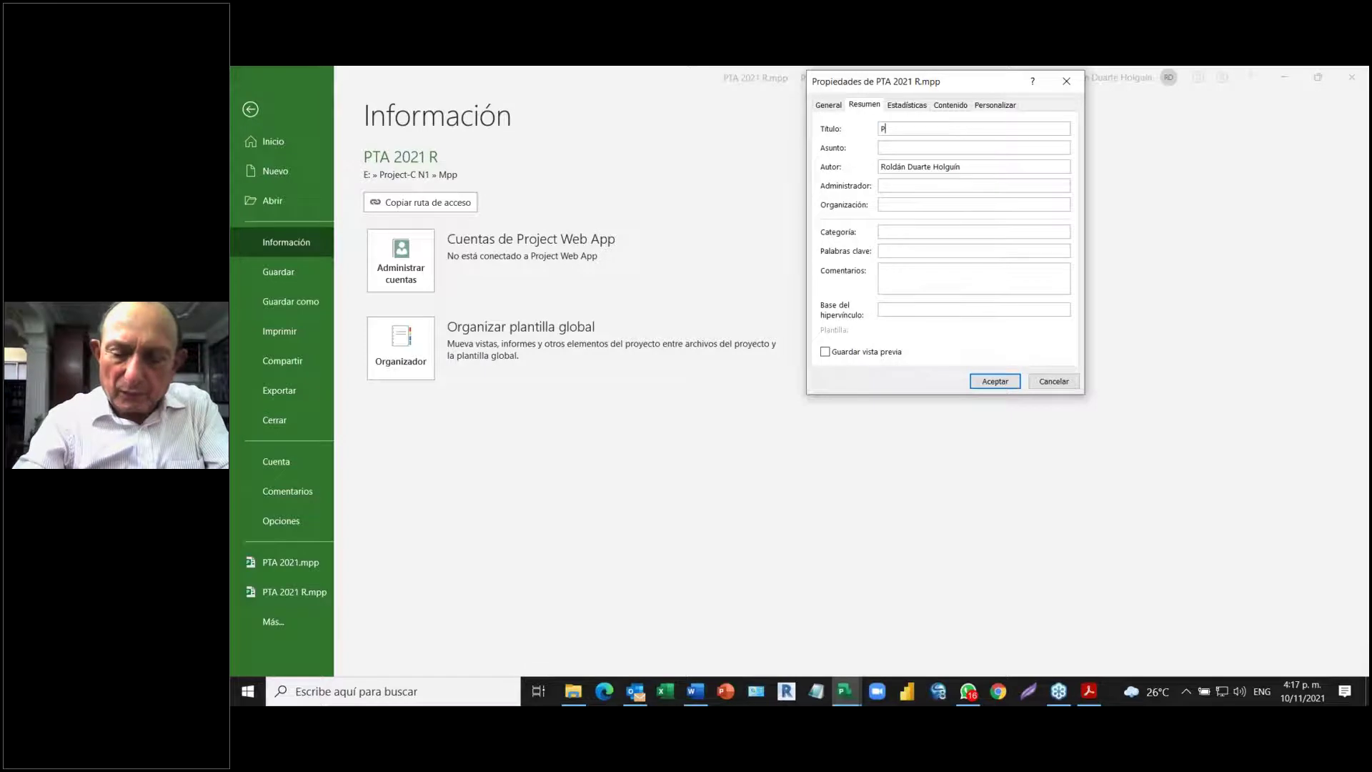
{"action": "type", "text": "lan"}
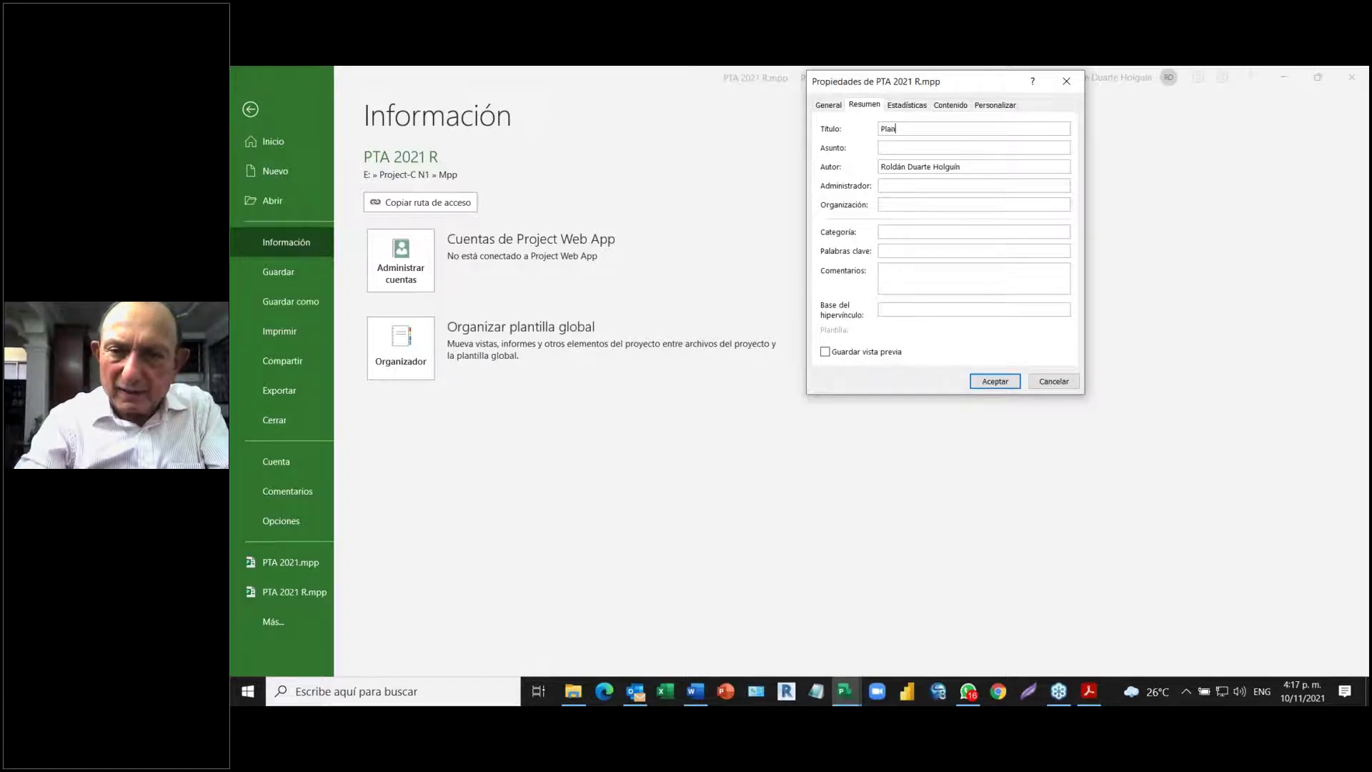
{"action": "type", "text": "ta Trata"}
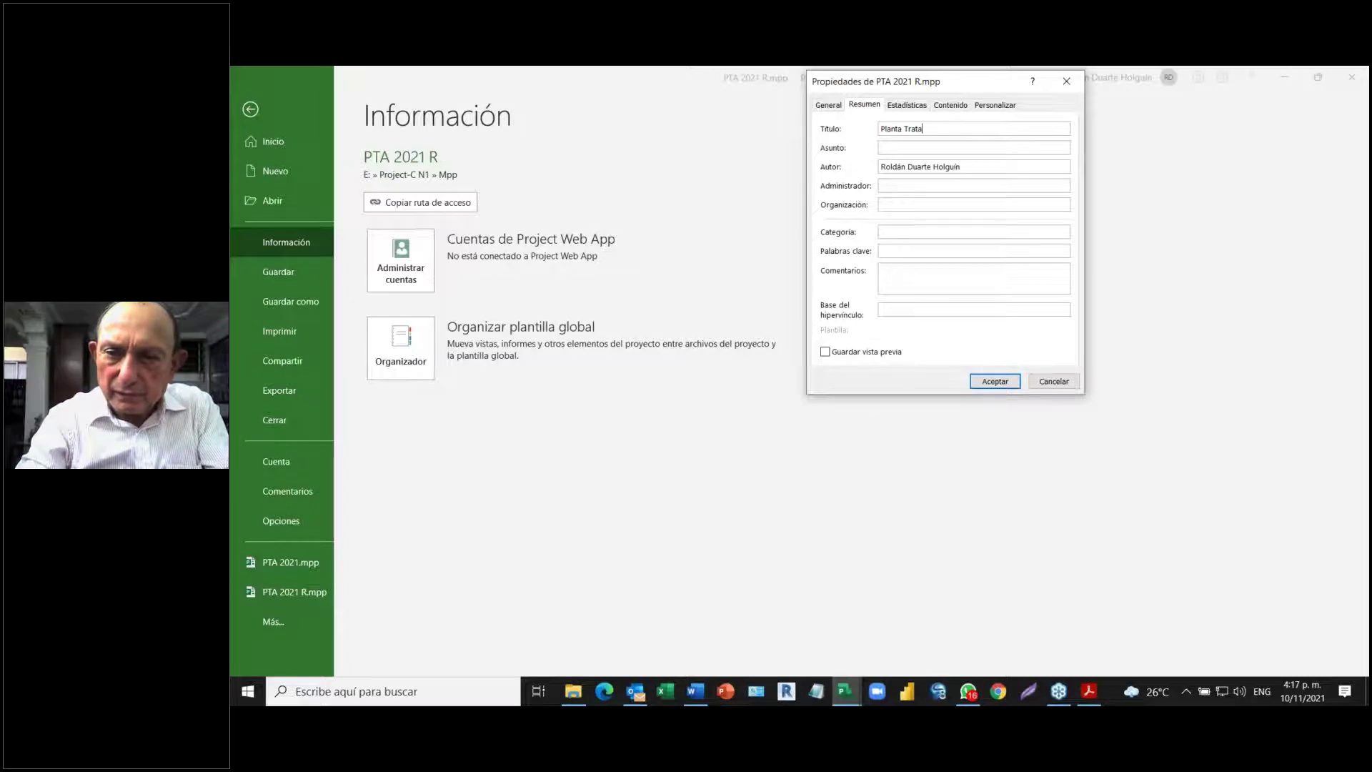
{"action": "type", "text": "miento"}
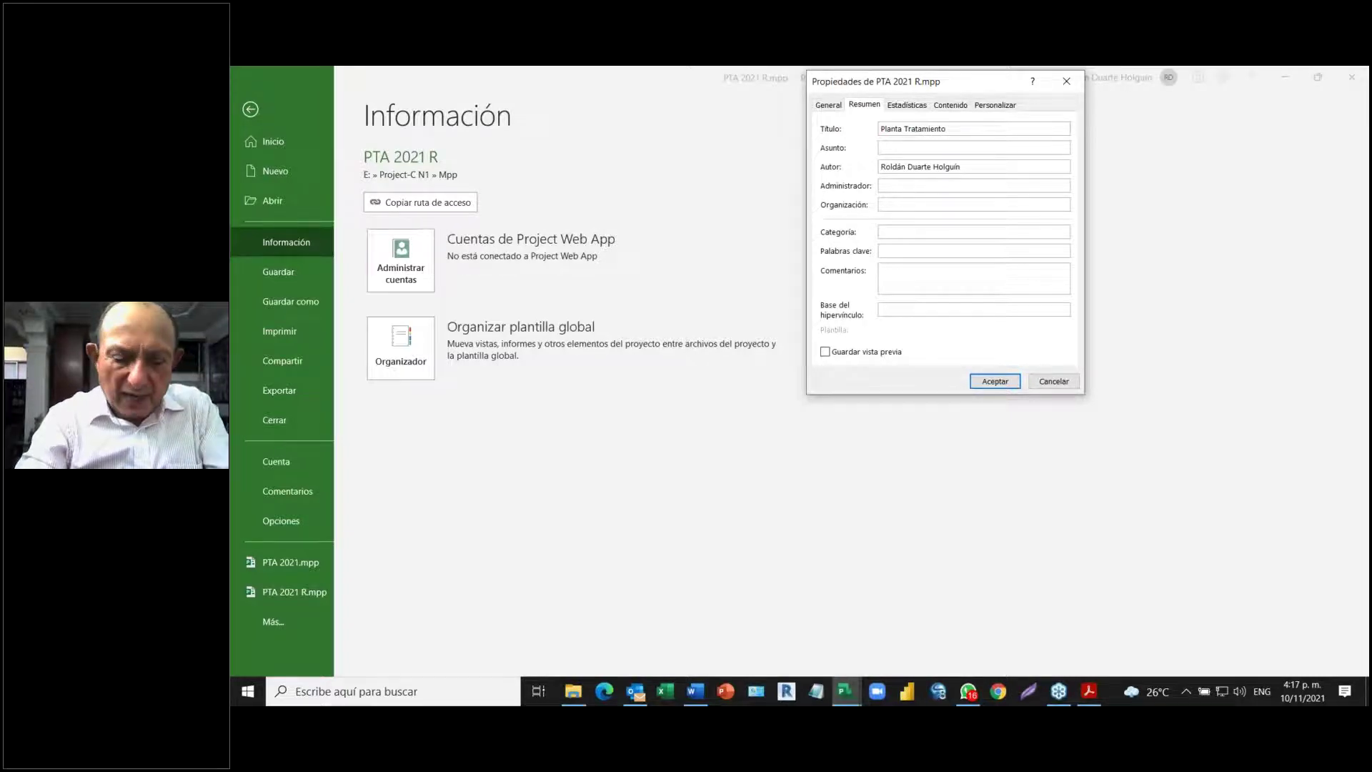
{"action": "type", "text": " Agua"}
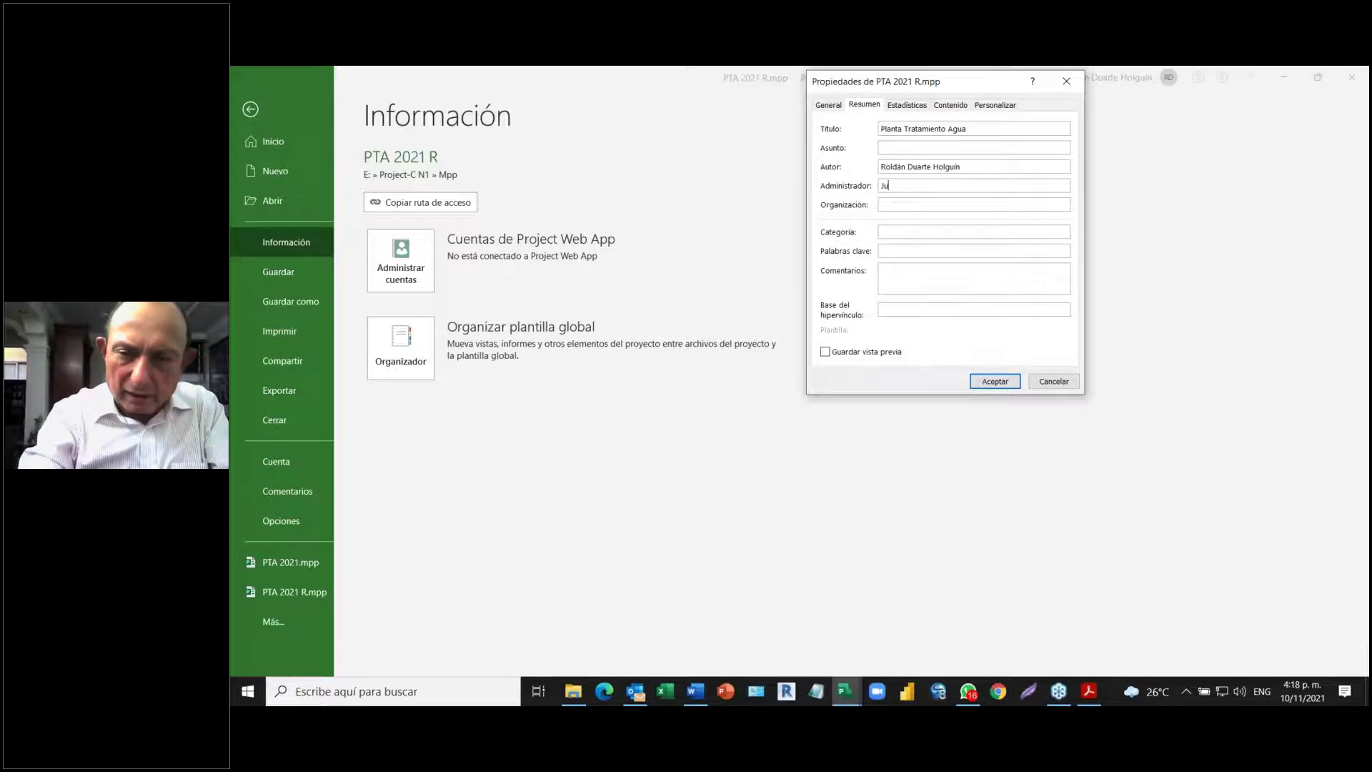
- Enter the administrator's full name from the manual in the project properties
{"action": "type", "text": "Juan "}
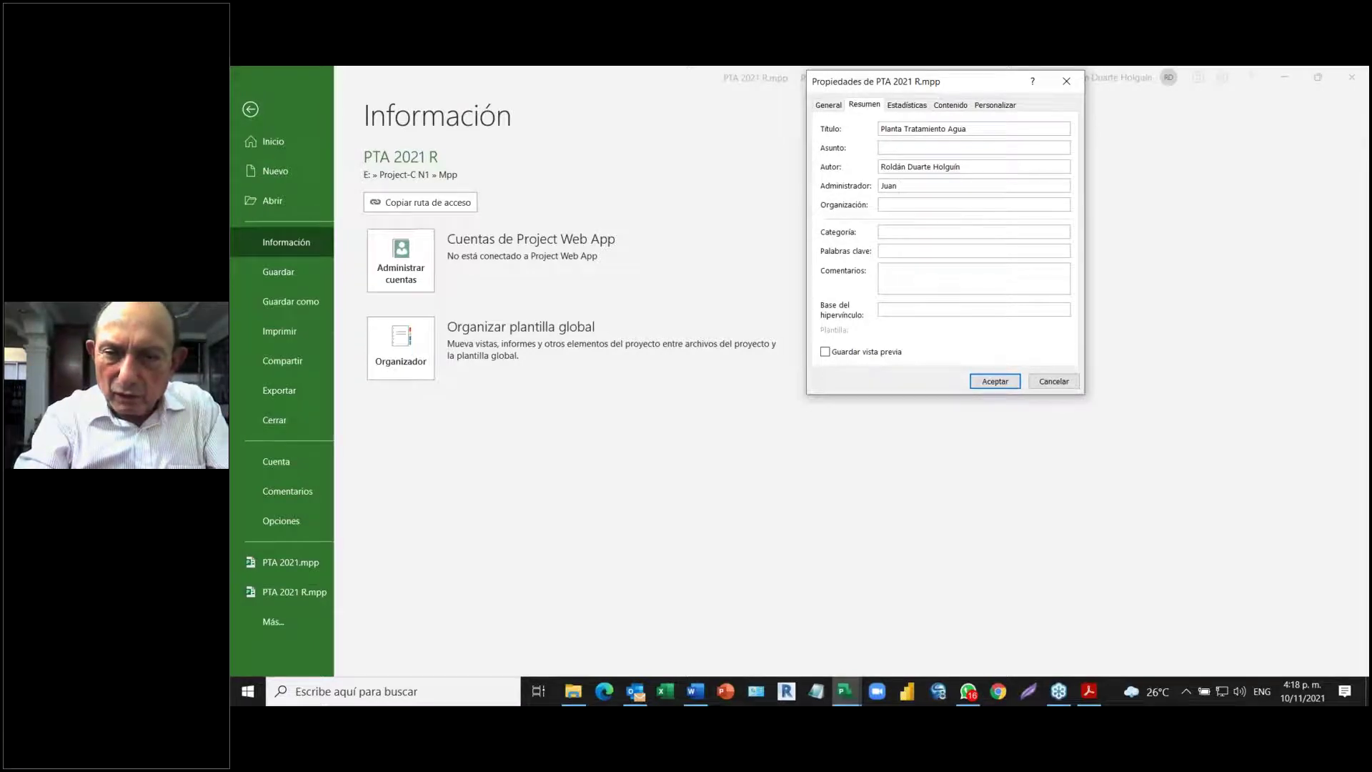
{"action": "type", "text": "P"}
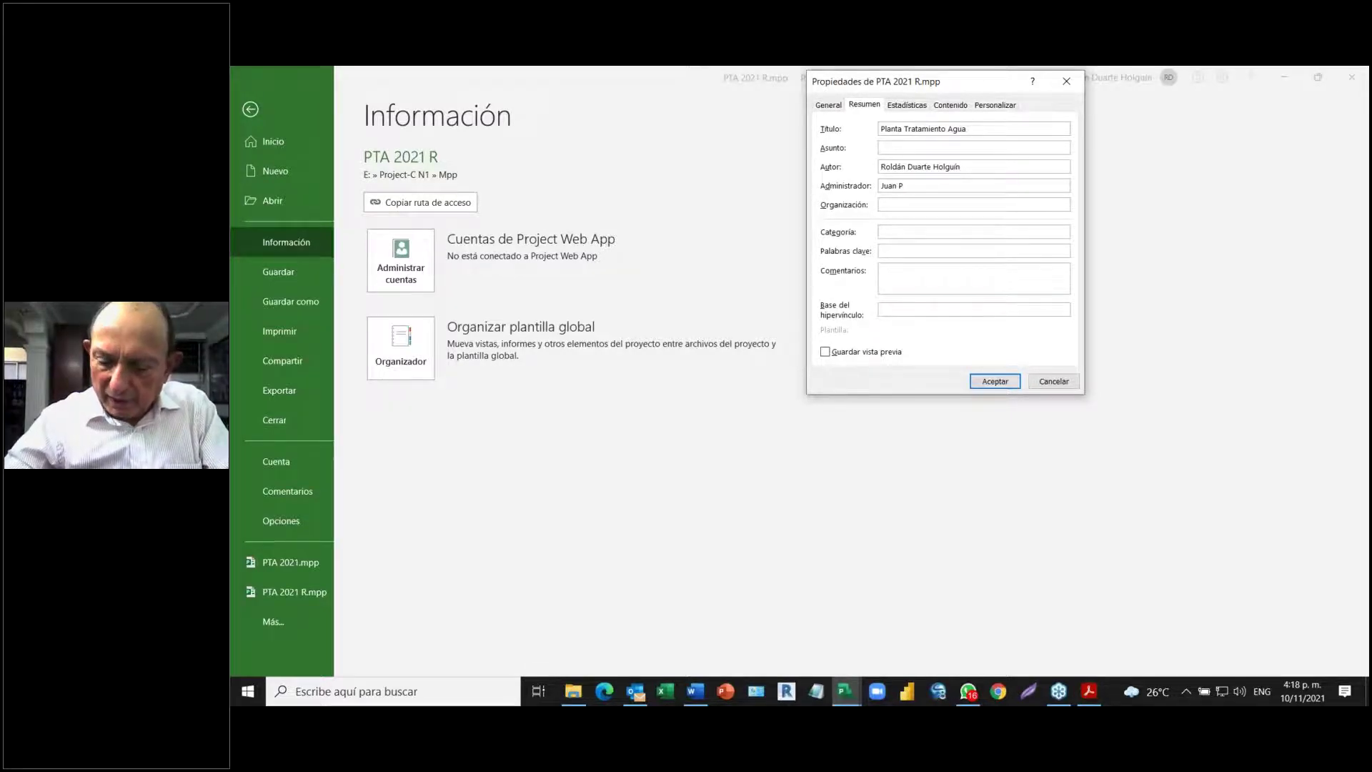
{"action": "type", "text": "érez"}
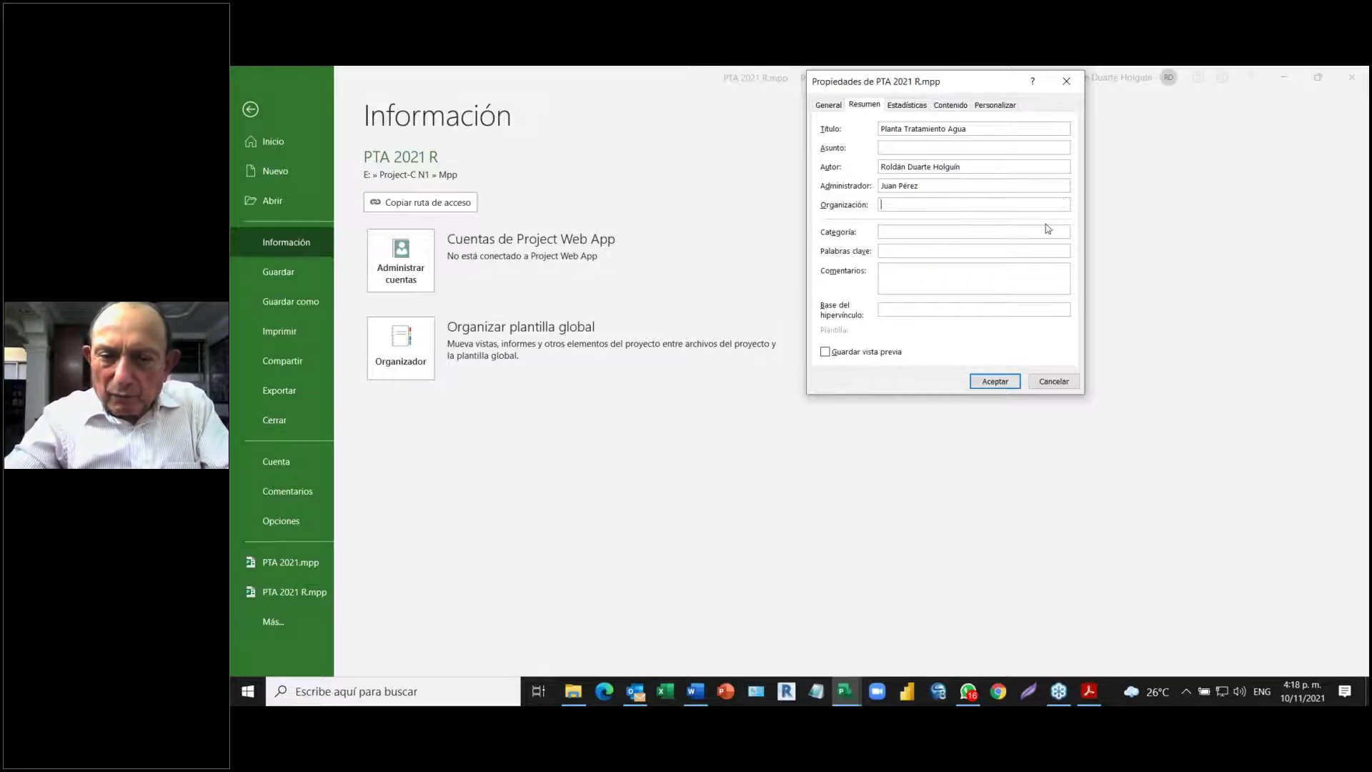
- Set the project's organization property to REFICAR
{"action": "key", "text": "Tab"}
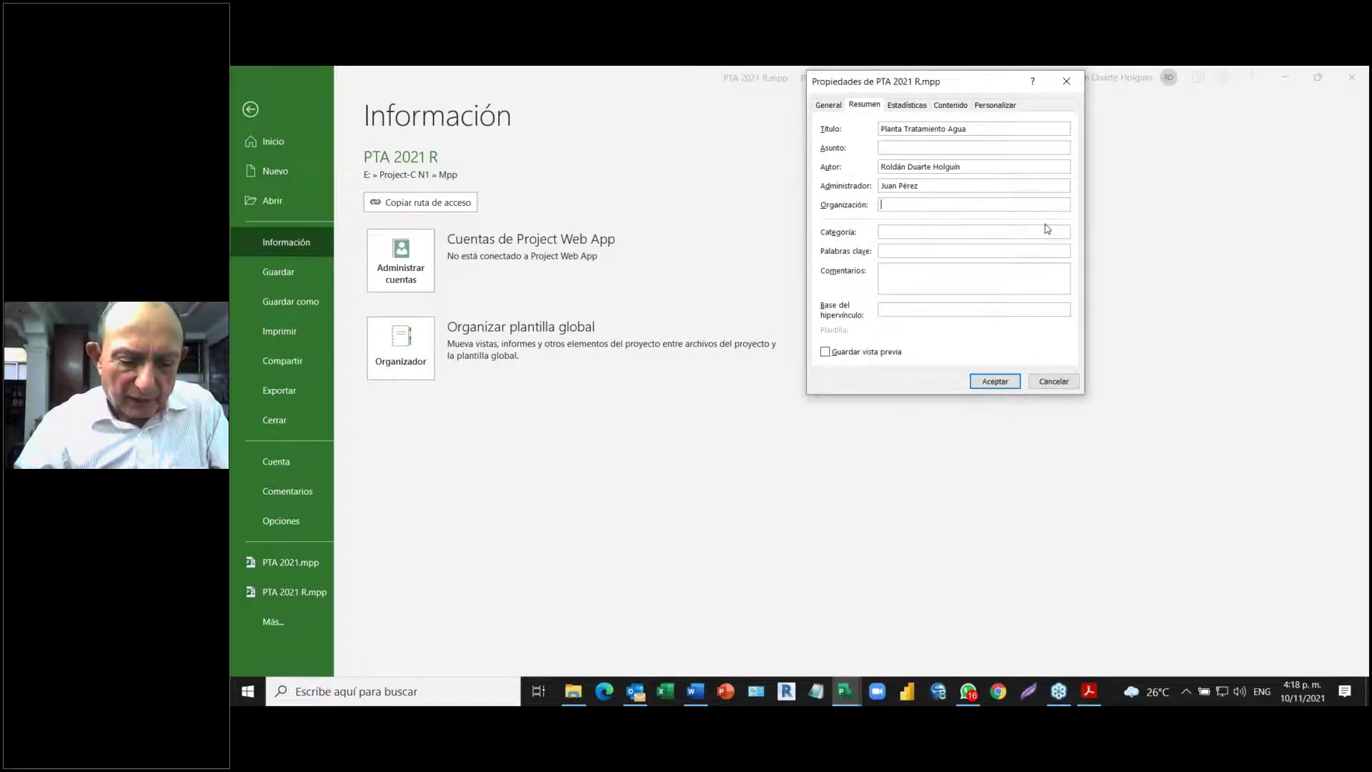
{"action": "type", "text": "R"}
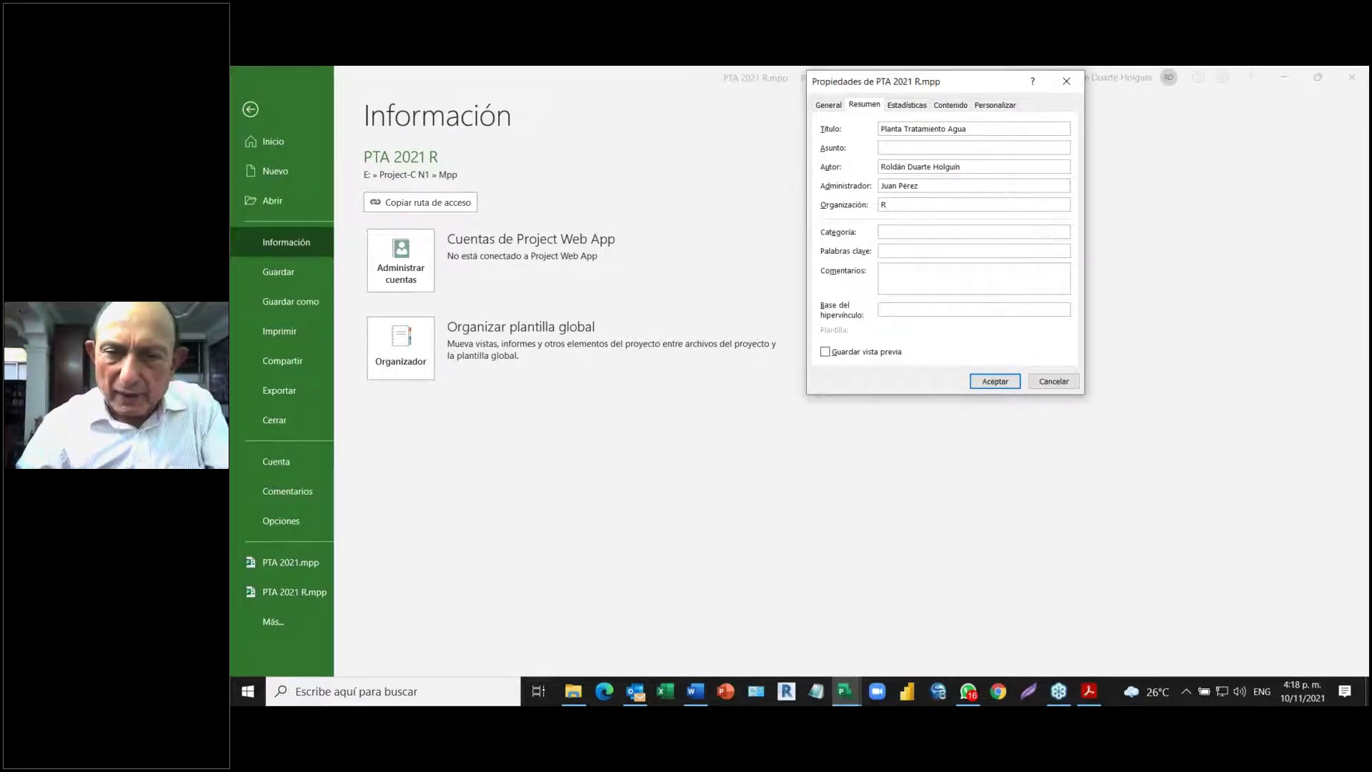
{"action": "type", "text": "E"}
{"action": "type", "text": "FICAR"}
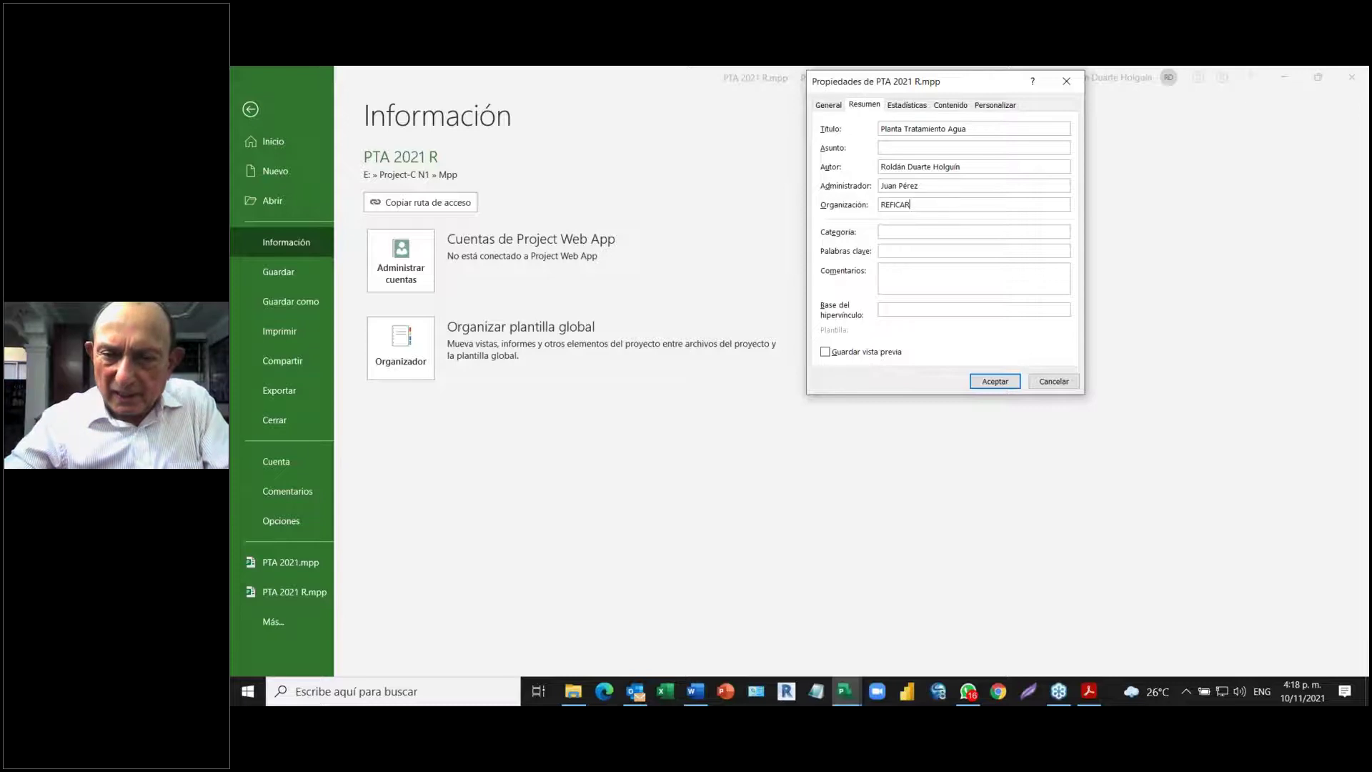
{"action": "left_click", "coordinate": [891, 234]}
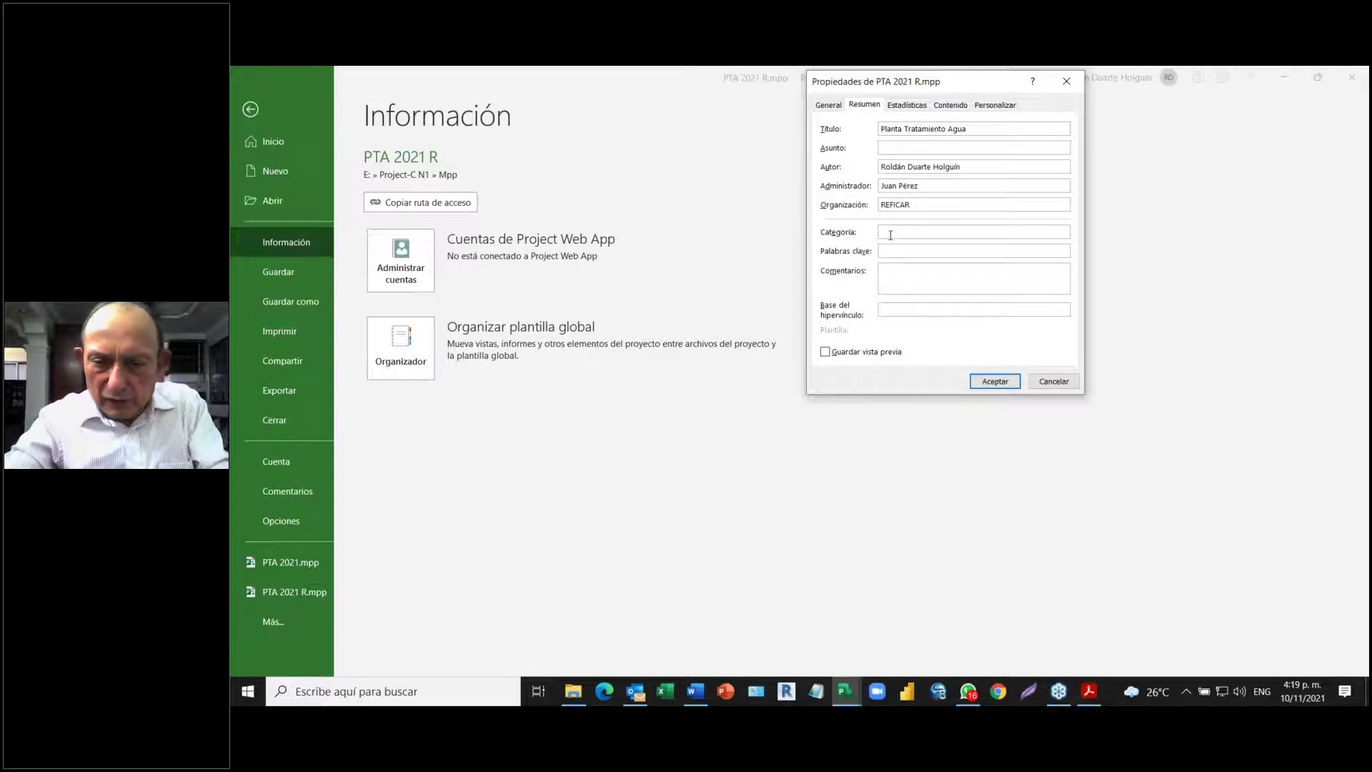
- Switch to the manual in Acrobat Reader to compare its sample properties, and return to check the title, administrator and organization entries
{"action": "key", "text": "alt+Tab"}
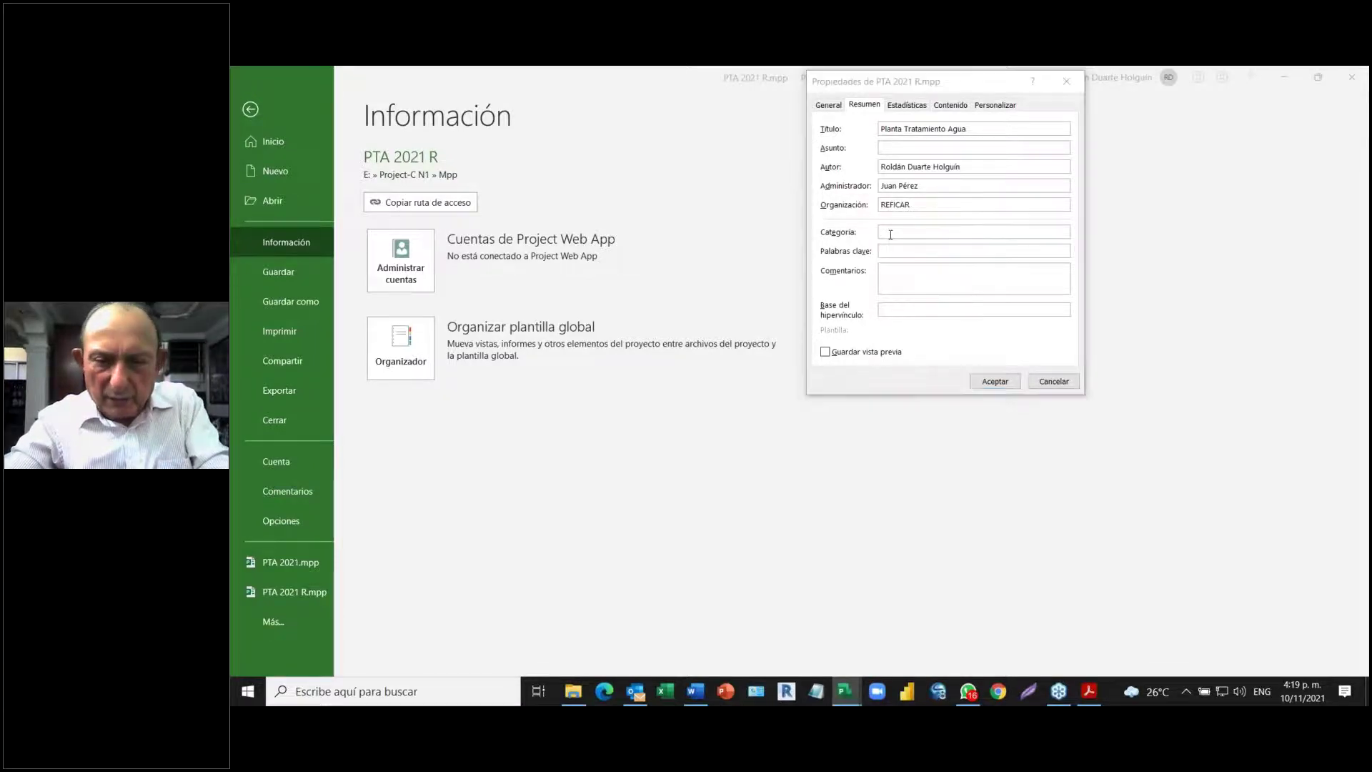
{"action": "left_click", "coordinate": [683, 239]}
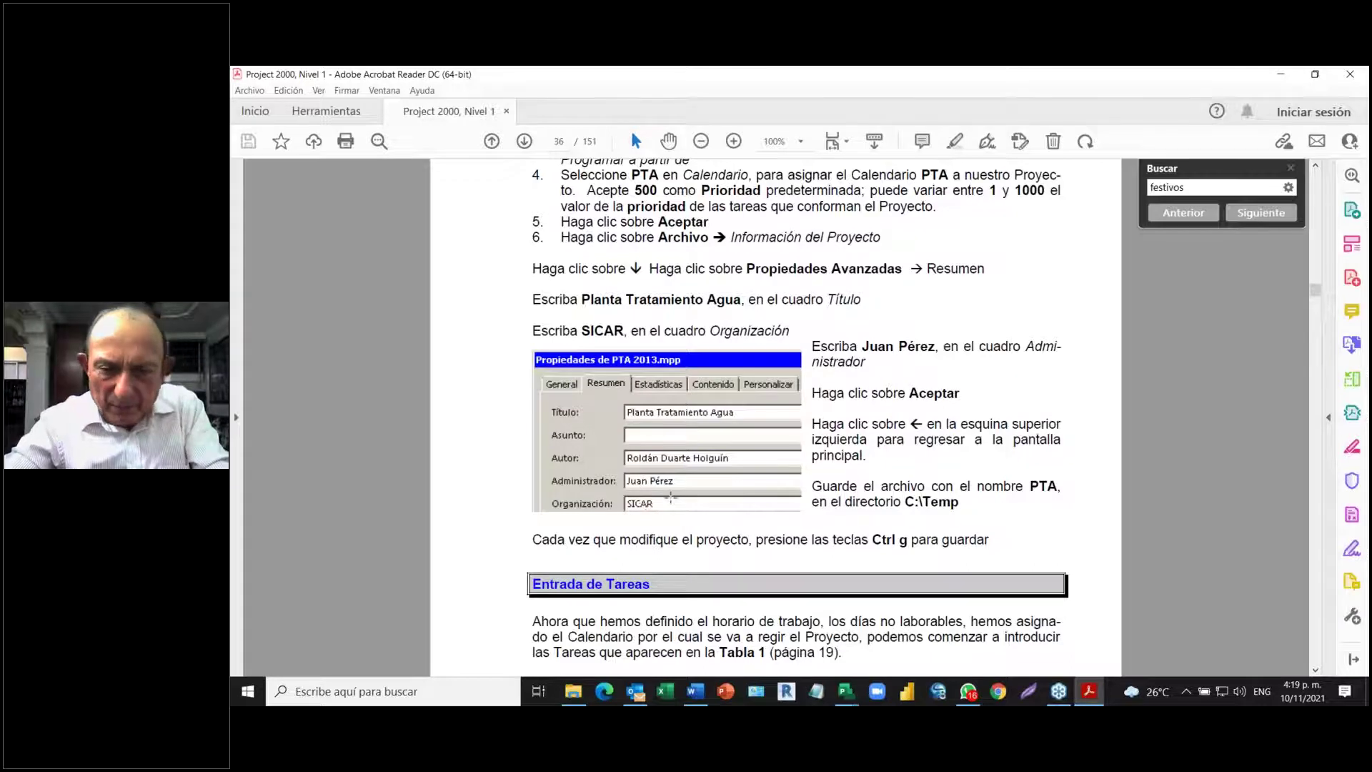
{"action": "key", "text": "alt+Tab"}
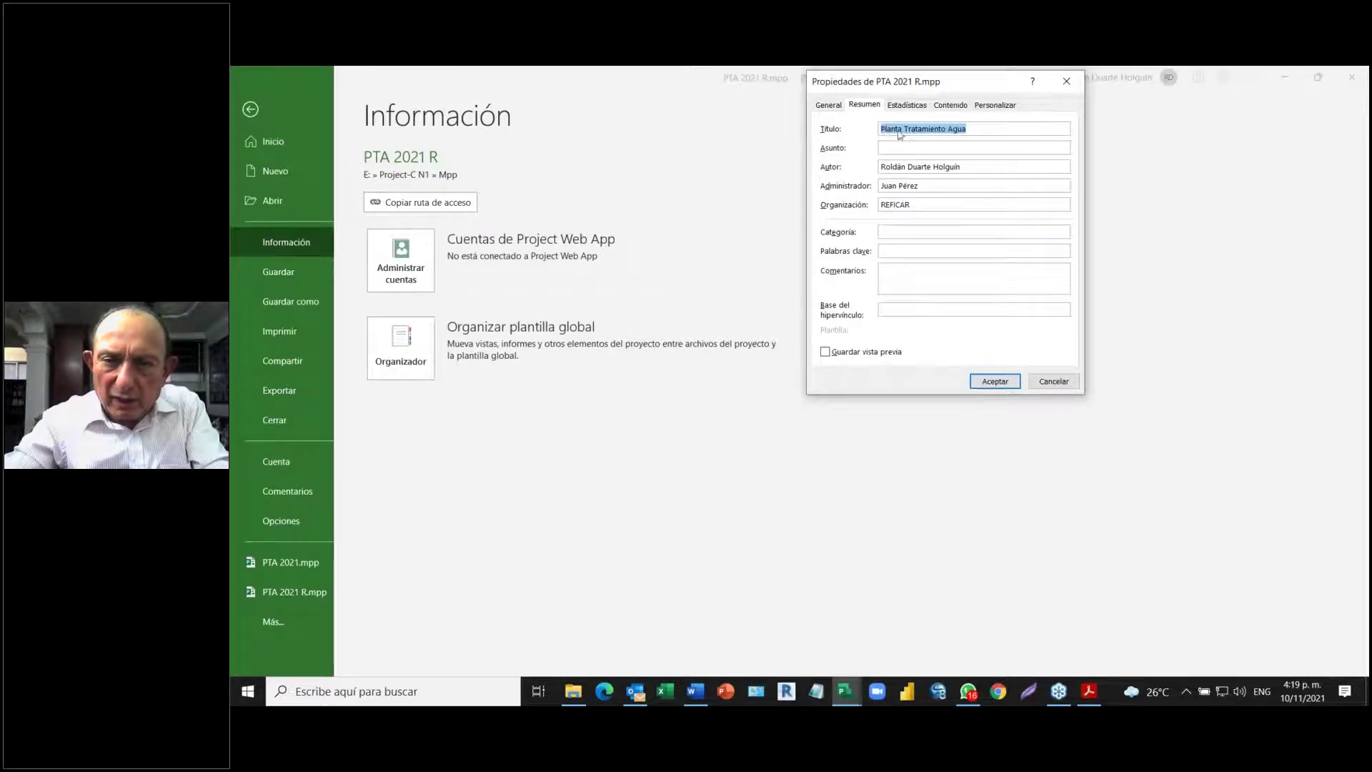
{"action": "left_click", "coordinate": [1001, 133]}
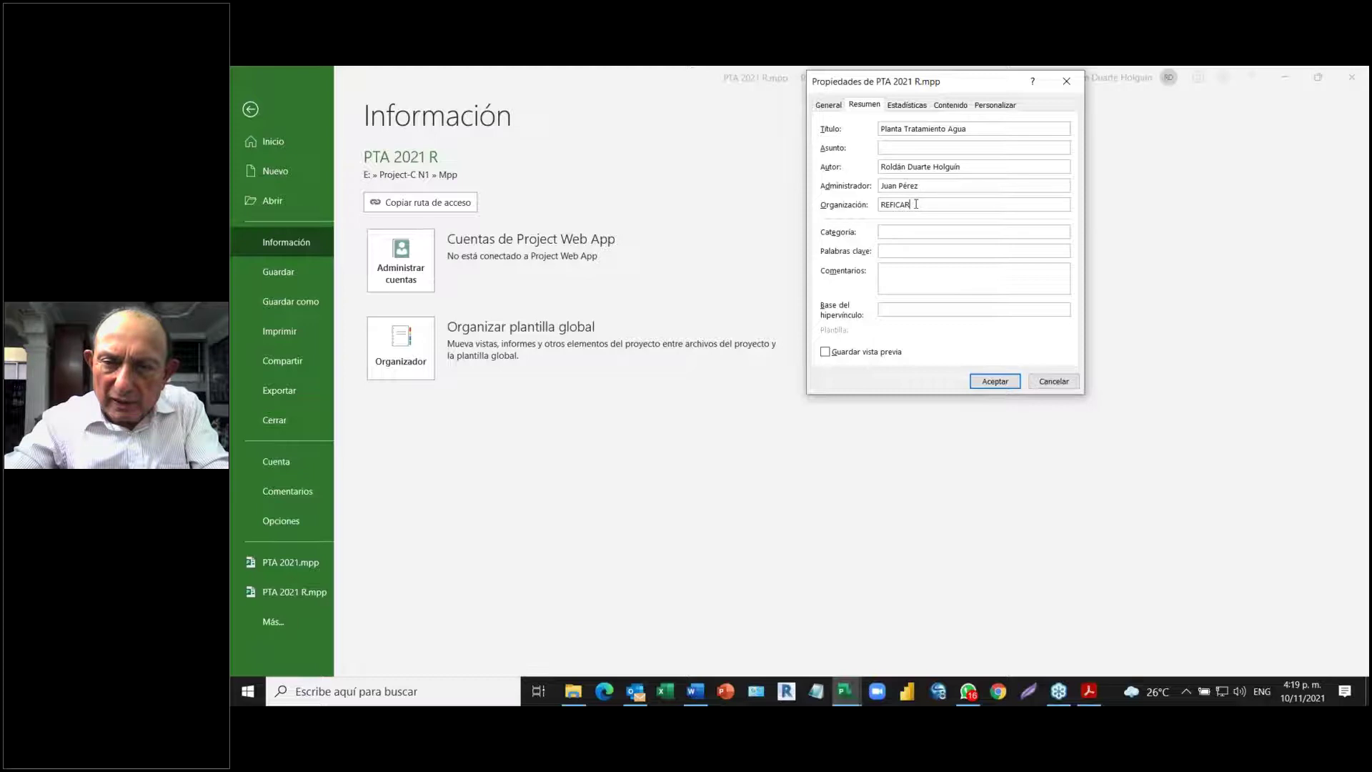
- Accept the project properties and return to the Gantt chart with the task form
{"action": "left_click", "coordinate": [979, 384]}
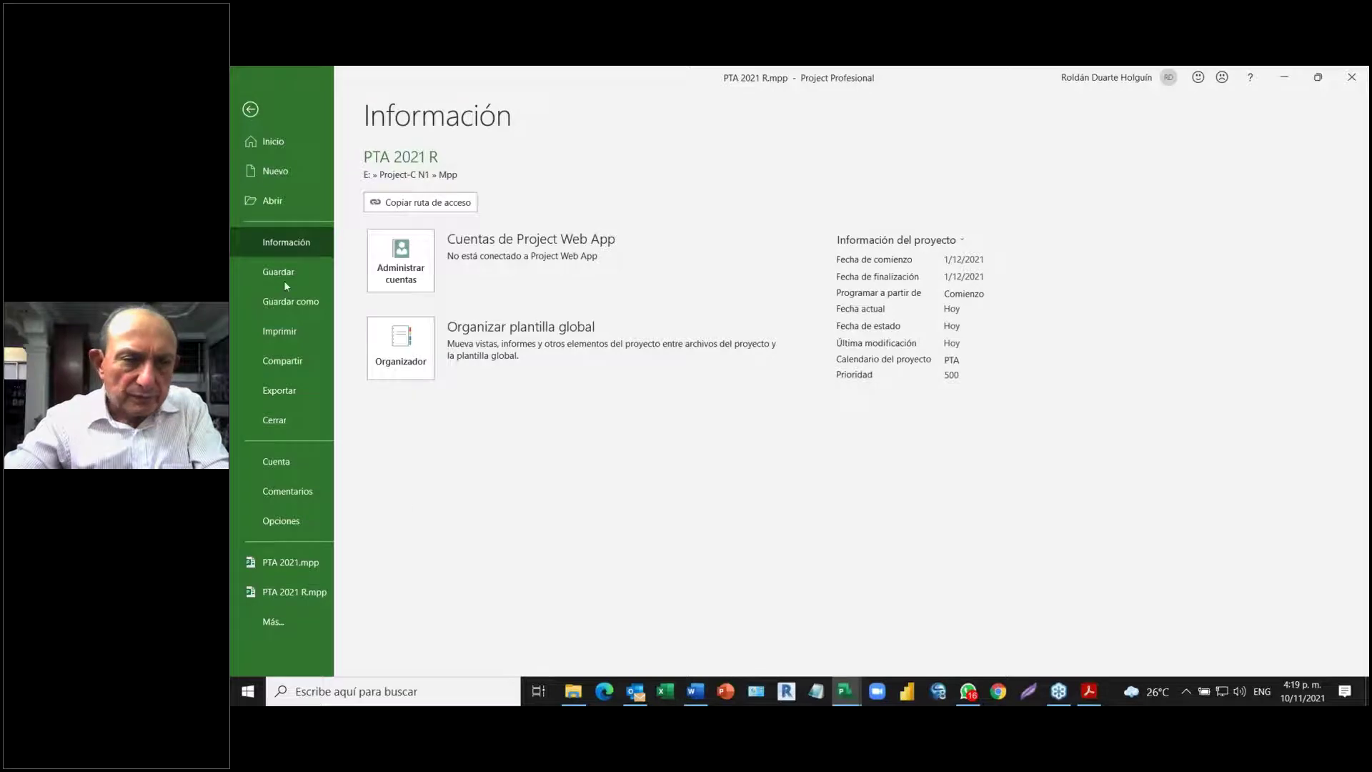
{"action": "left_click", "coordinate": [250, 109]}
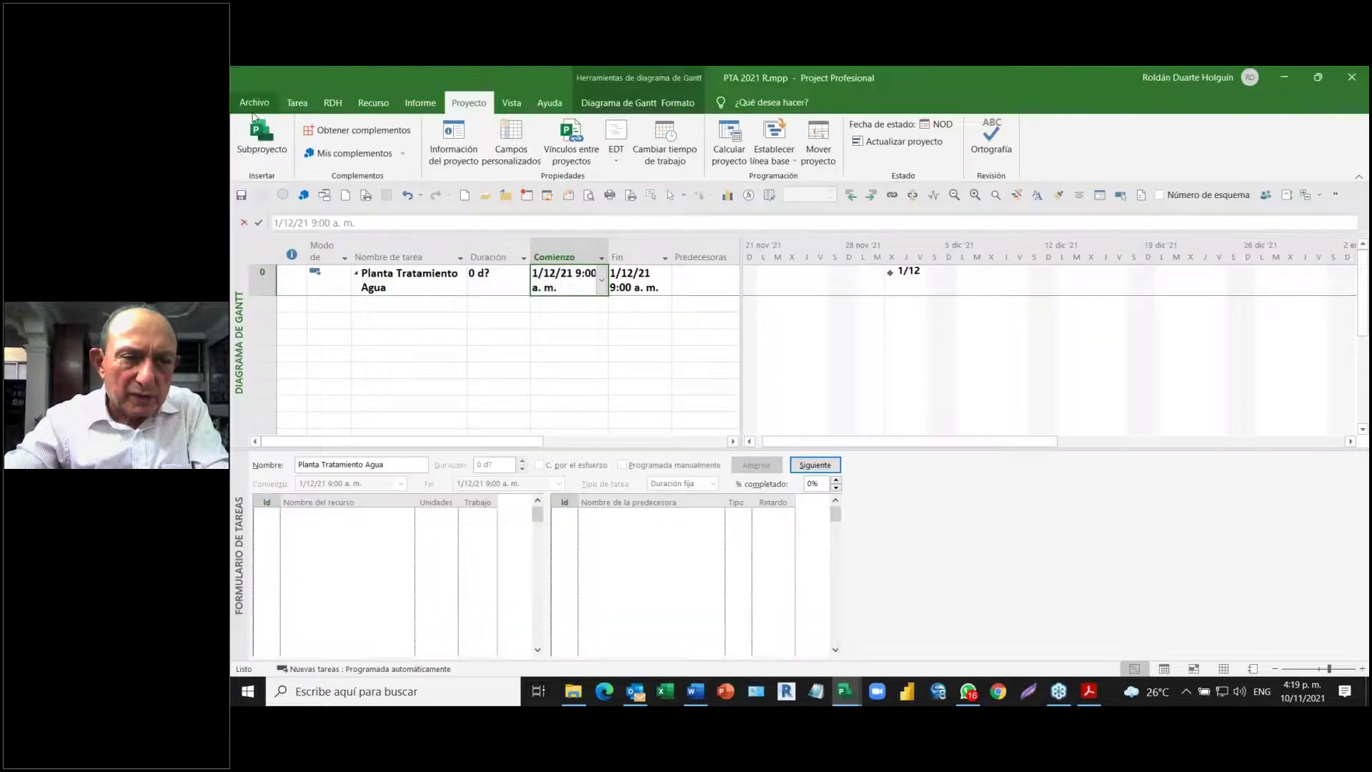
{"action": "left_click", "coordinate": [311, 505]}
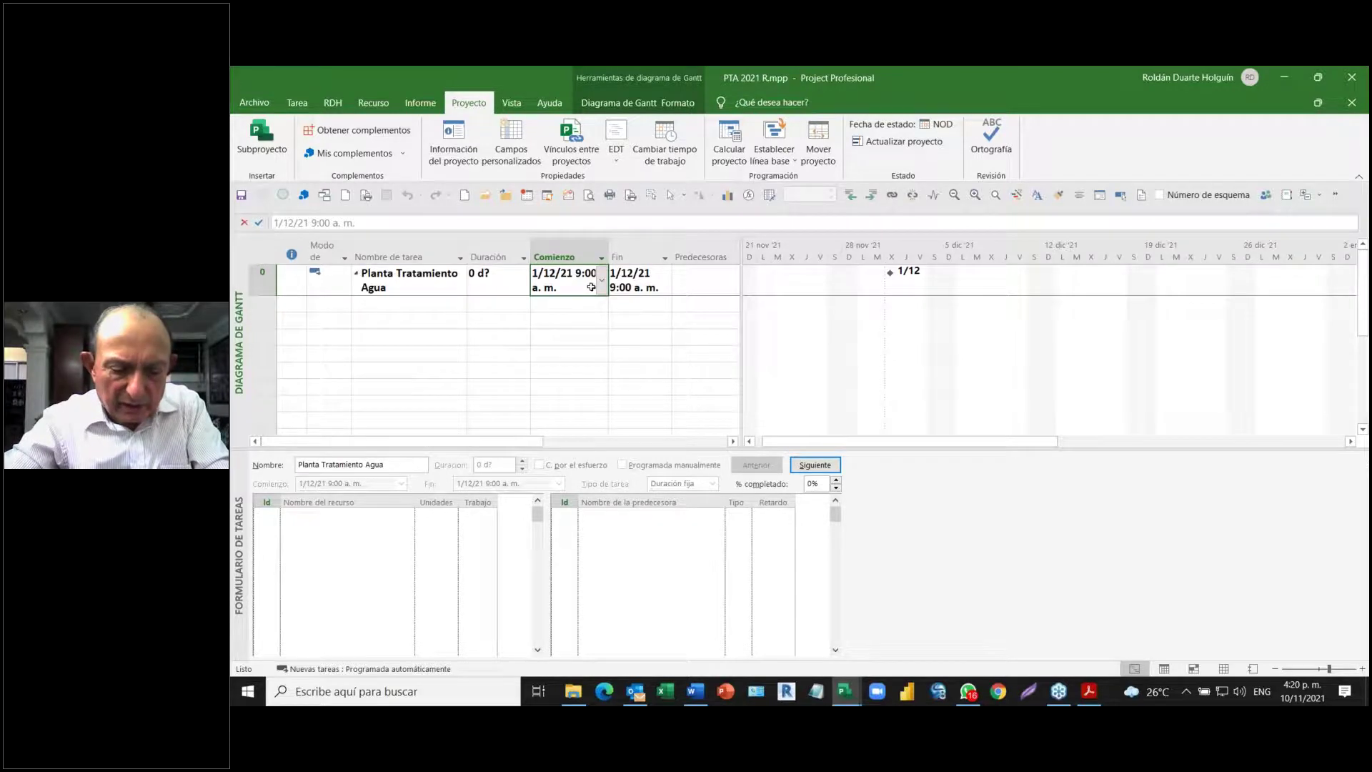
- Copy the task name Preparación Área from the Entrada de Tareas section of the manual in Acrobat Reader and switch back to the project
{"action": "key", "text": "alt+Tab"}
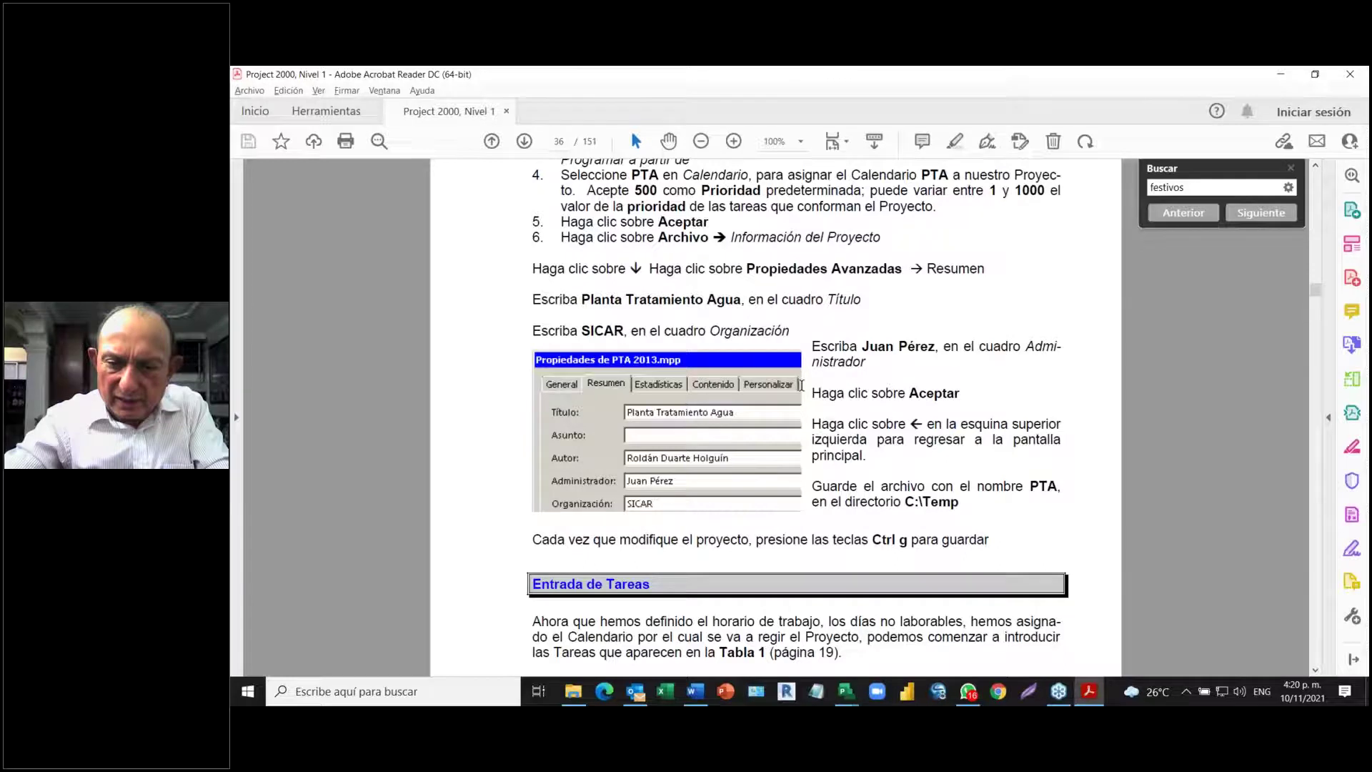
{"action": "scroll", "coordinate": [801, 384], "scroll_direction": "down", "scroll_amount": 5}
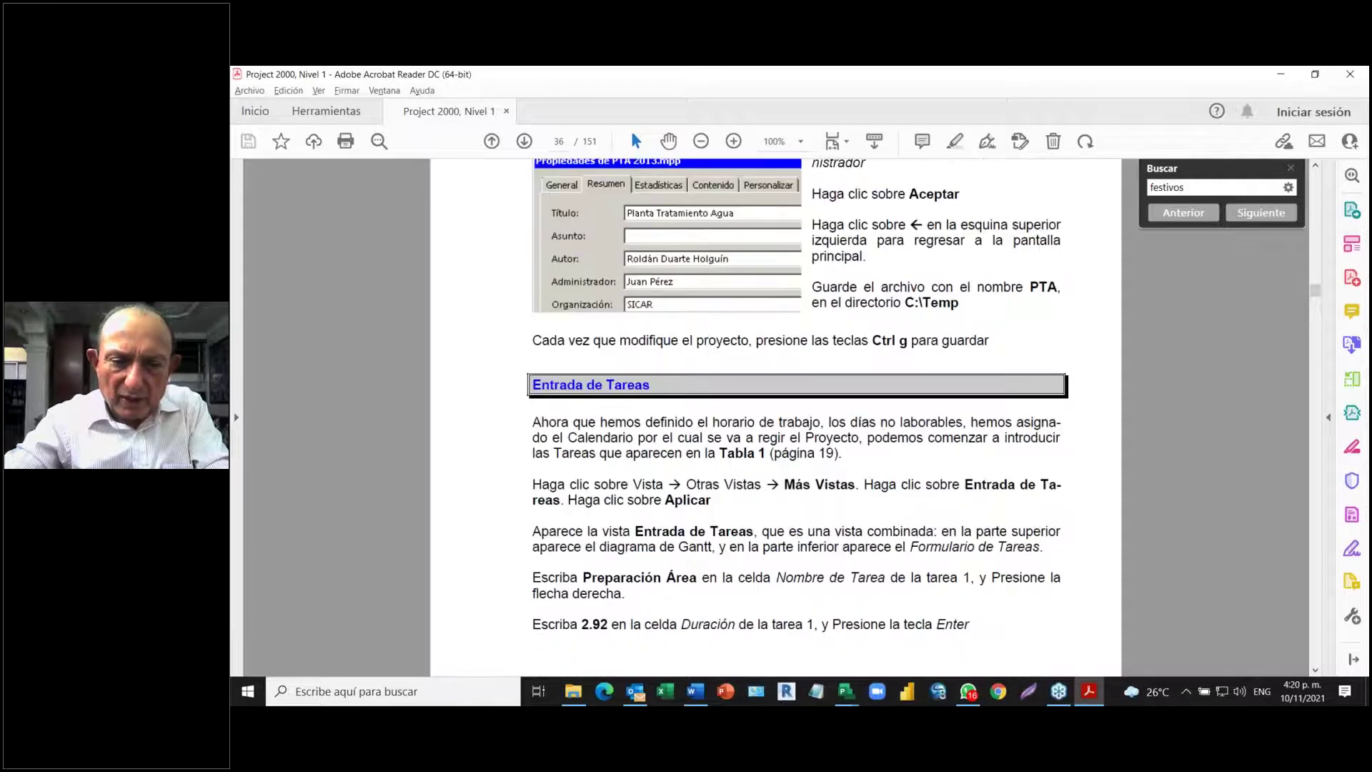
{"action": "scroll", "coordinate": [528, 379], "scroll_direction": "down", "scroll_amount": 1}
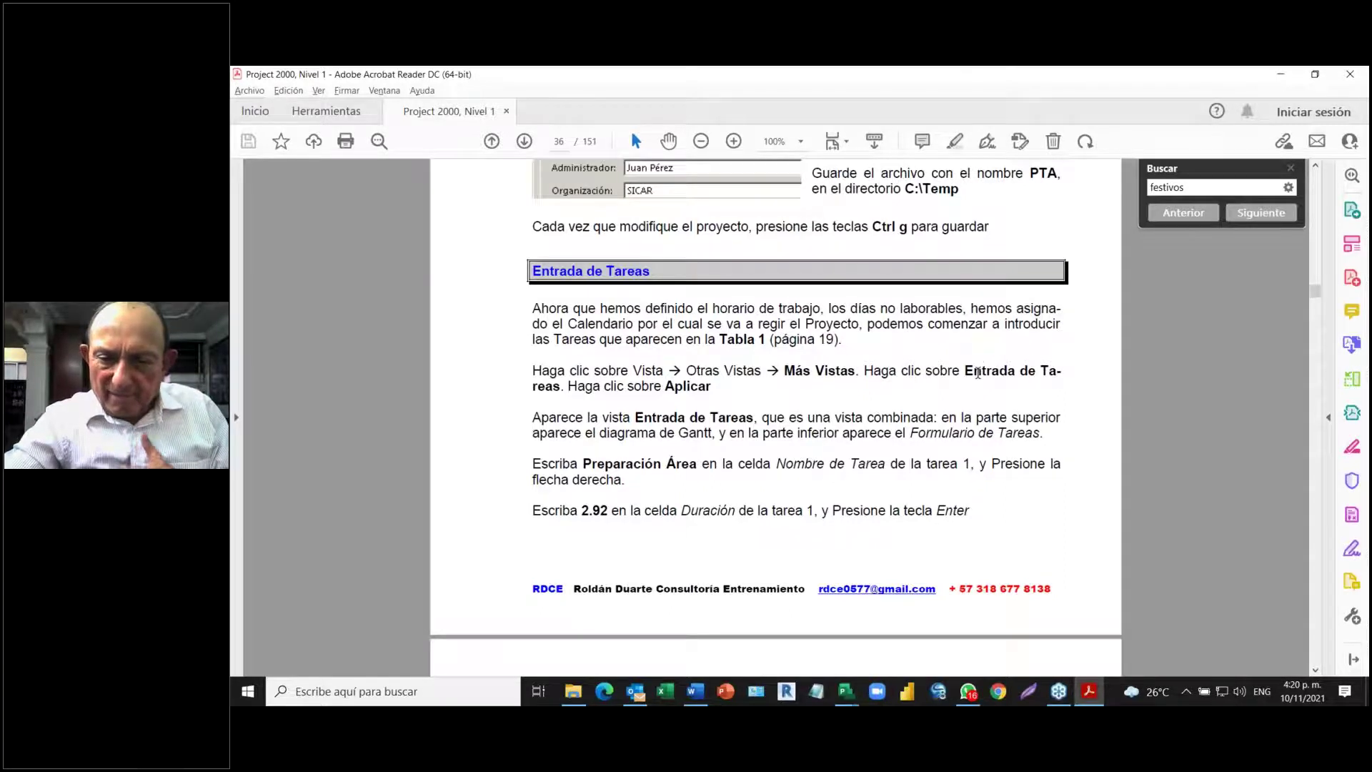
{"action": "scroll", "coordinate": [954, 383], "scroll_direction": "down", "scroll_amount": 1}
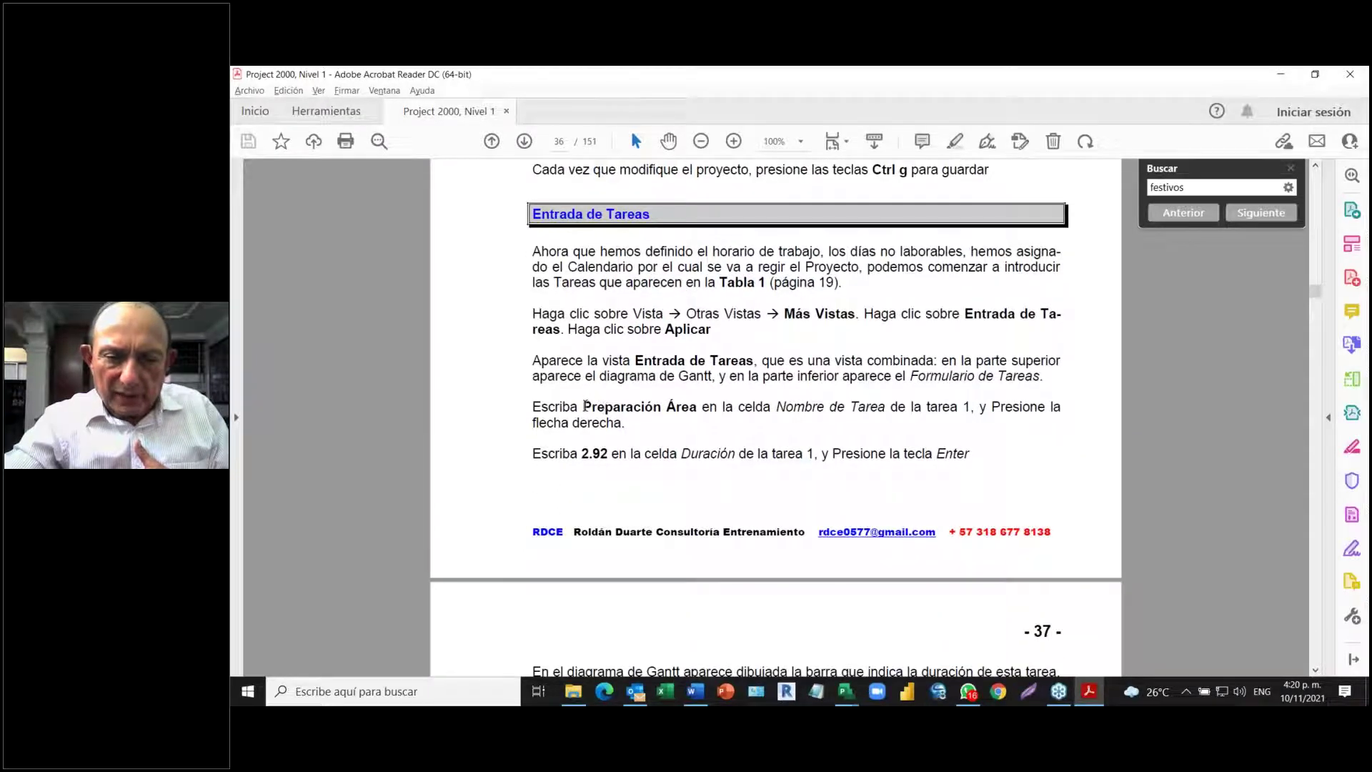
{"action": "left_click_drag", "start_coordinate": [583, 407], "coordinate": [682, 406]}
{"action": "key", "text": "ctrl+c"}
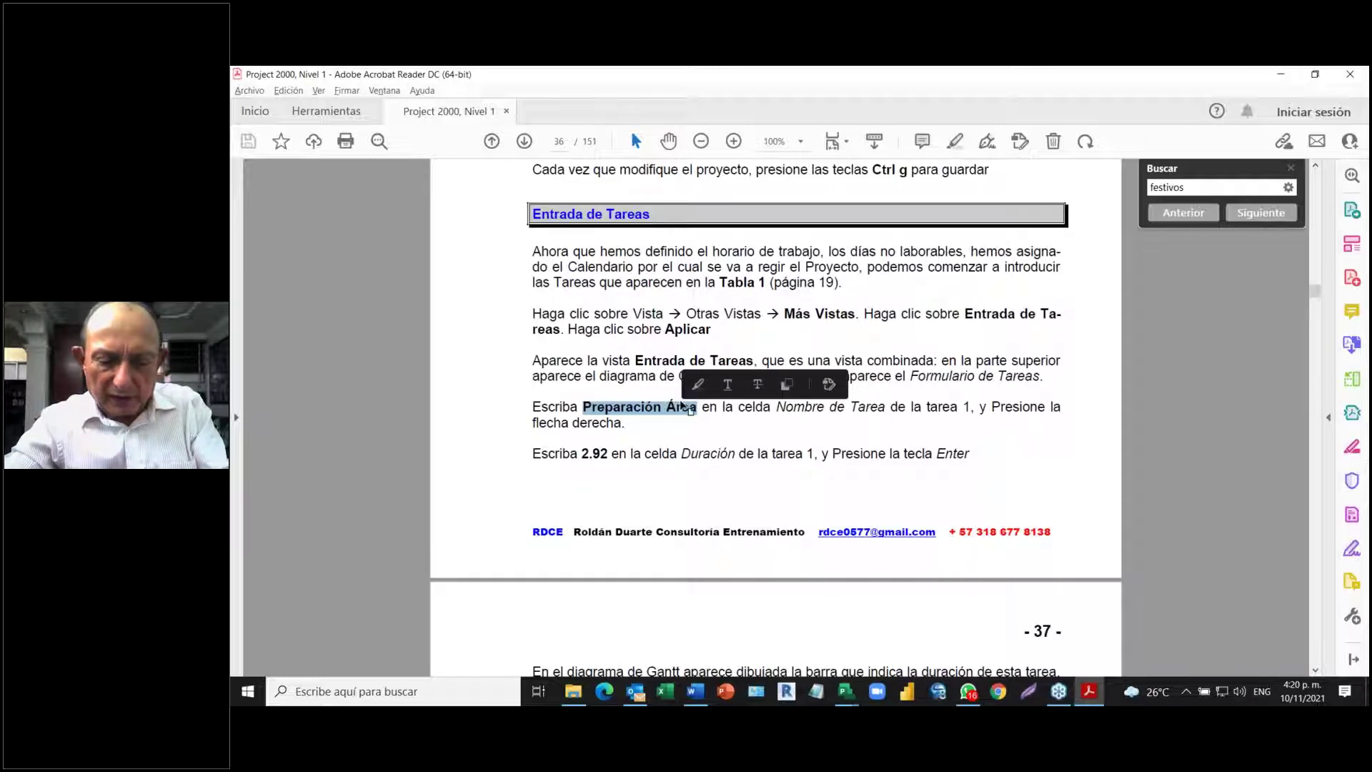
{"action": "key", "text": "alt+Tab"}
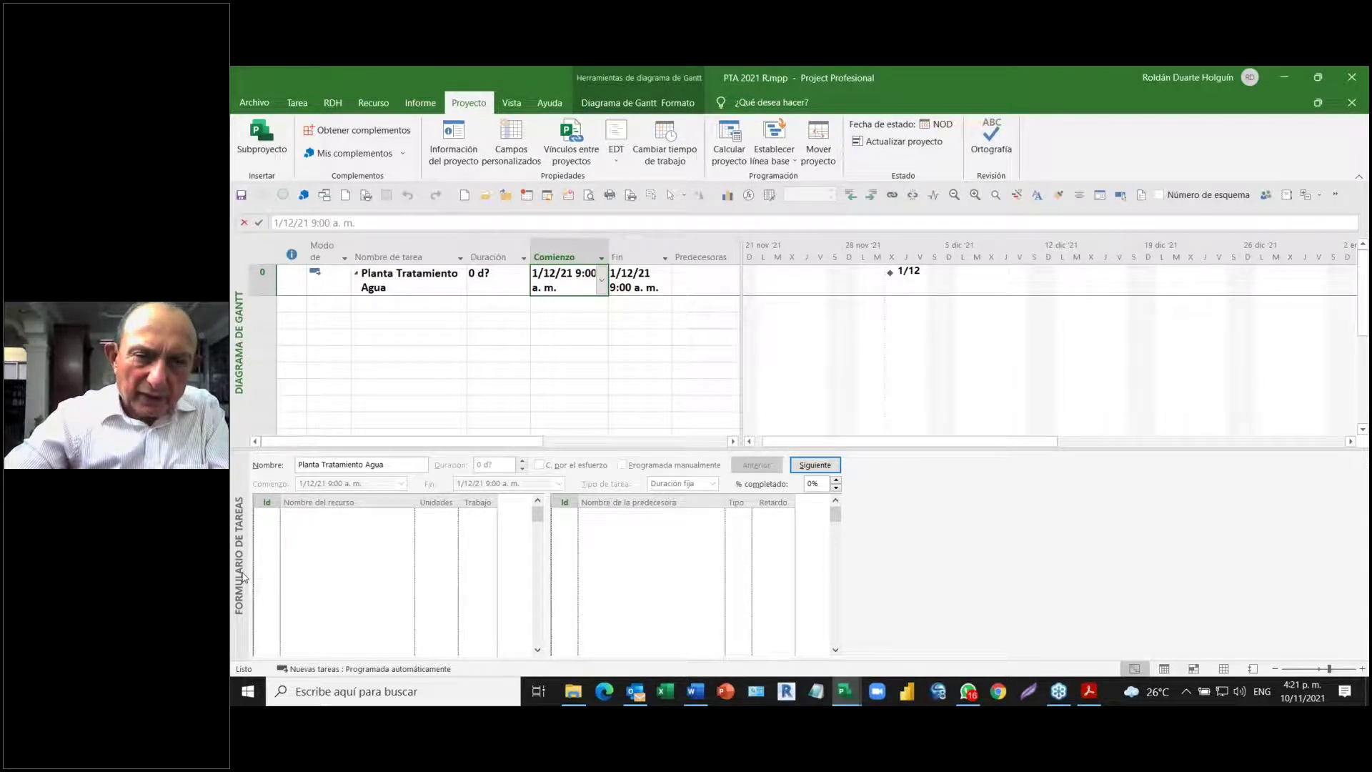
- Apply the Entrada de tarea view to the project from the list of additional views
{"action": "left_click", "coordinate": [523, 104]}
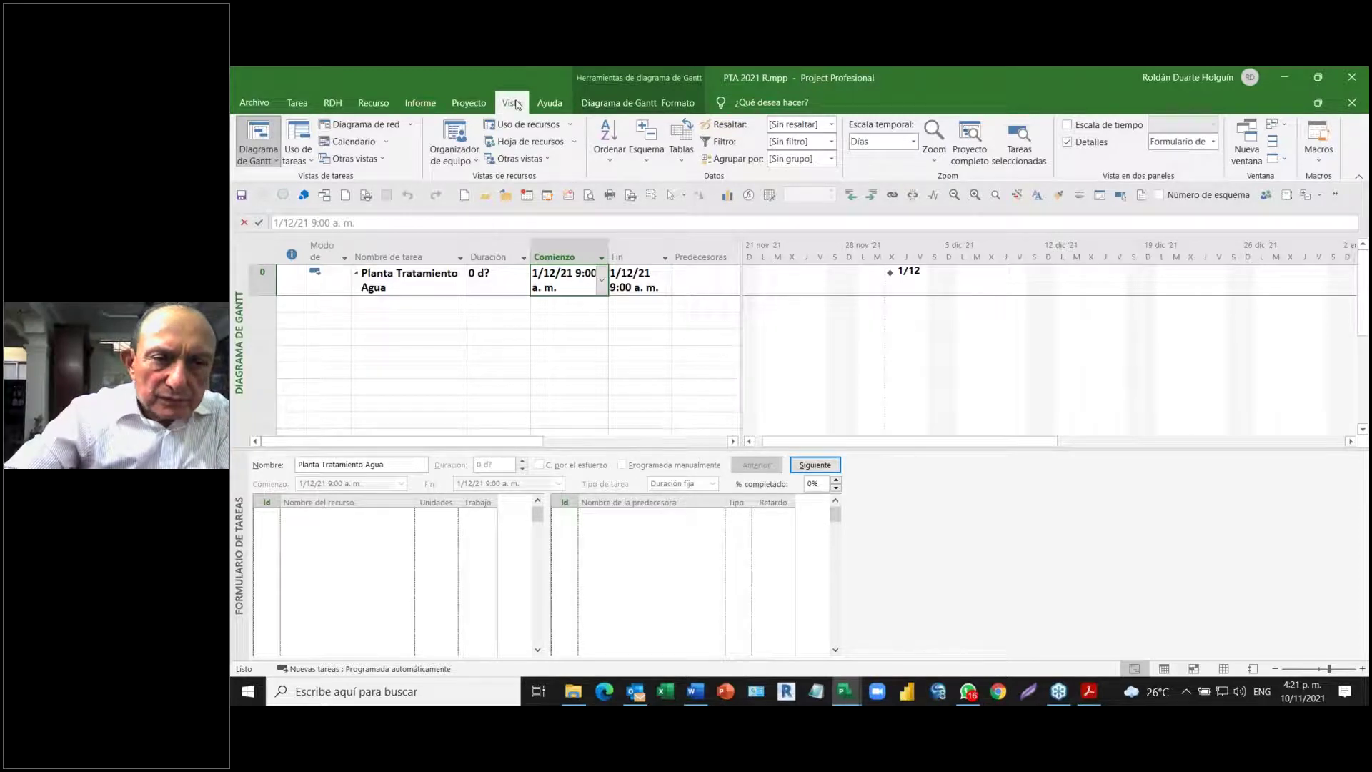
{"action": "left_click", "coordinate": [383, 161]}
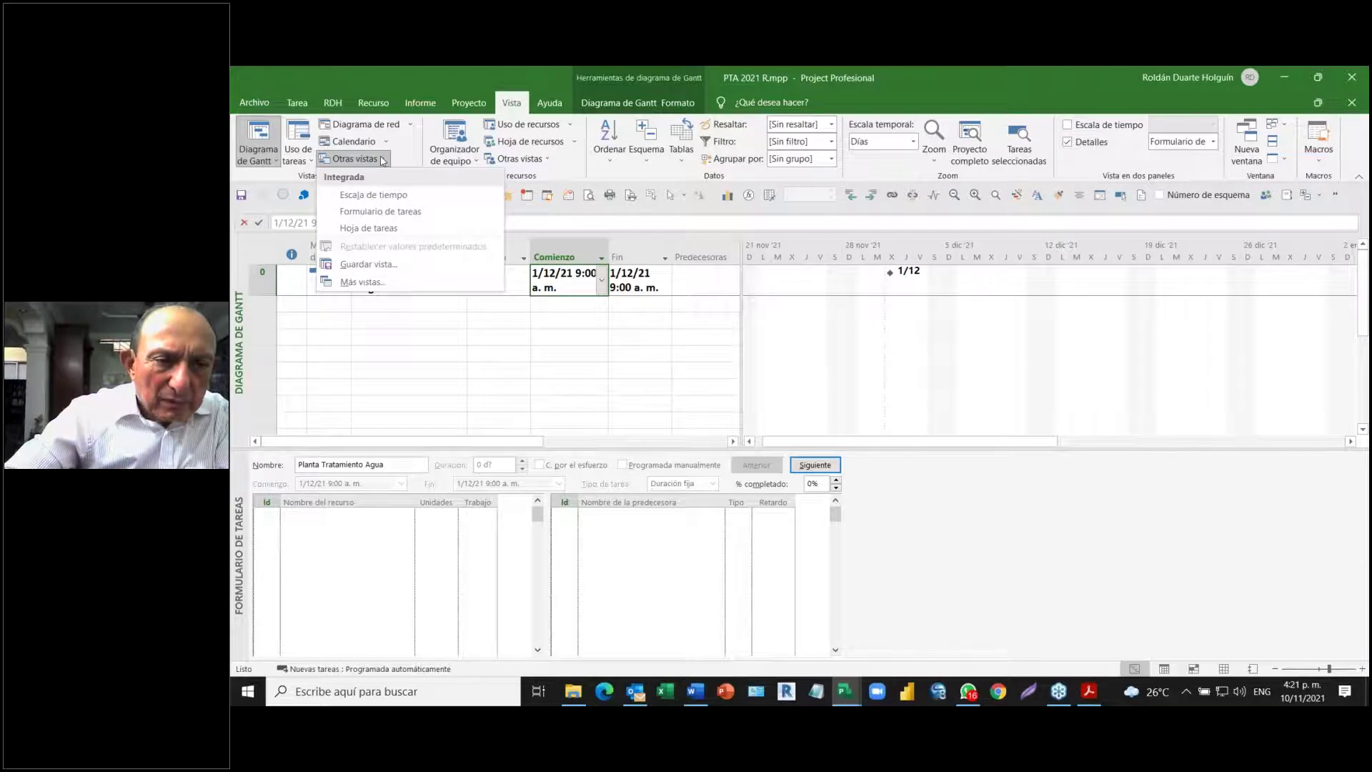
{"action": "left_click", "coordinate": [363, 283]}
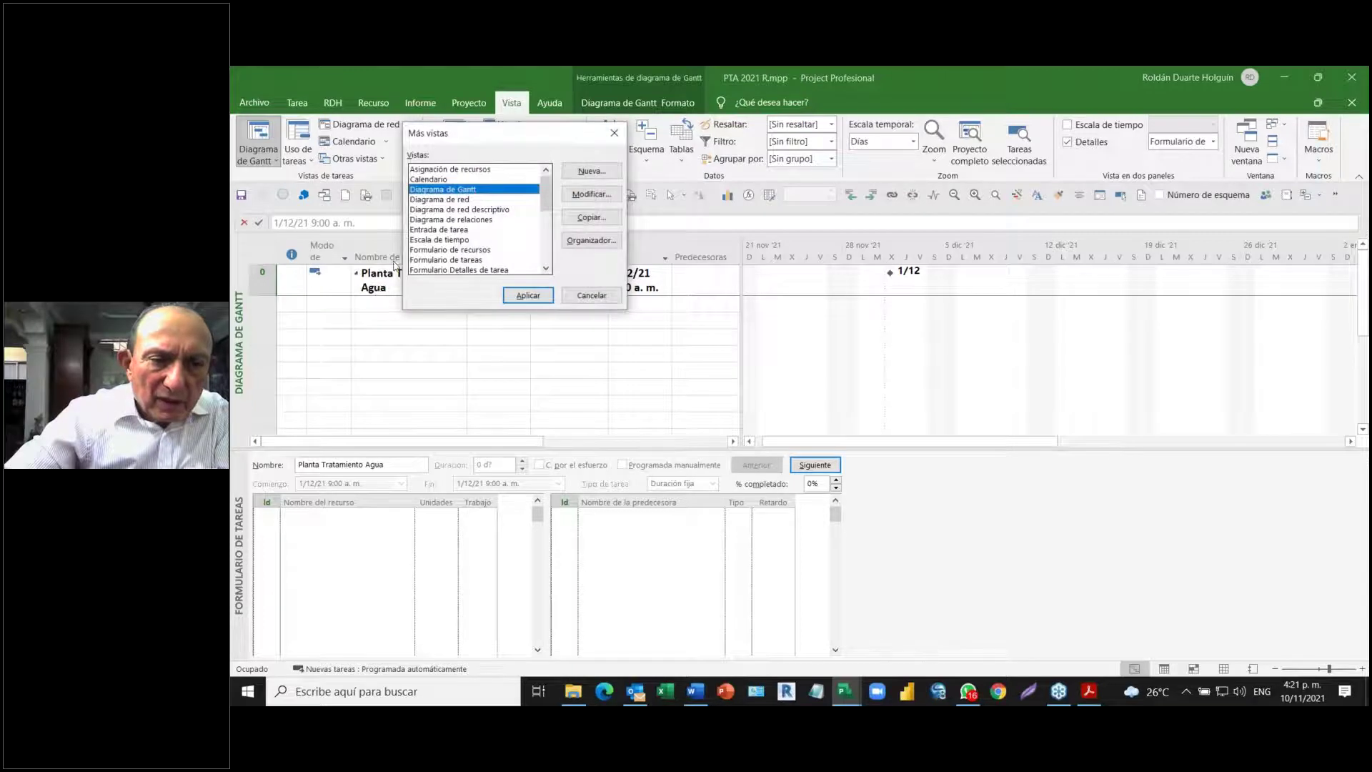
{"action": "left_click", "coordinate": [420, 230]}
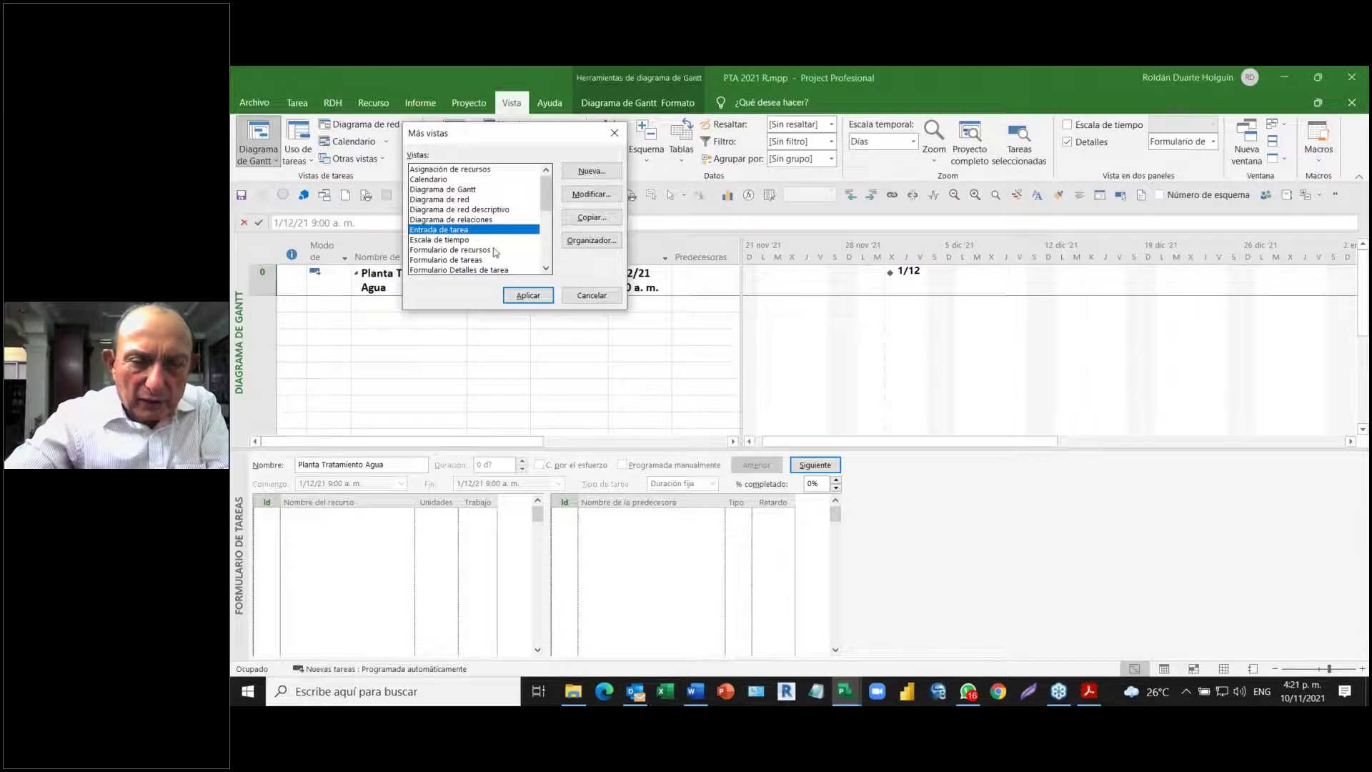
{"action": "left_click", "coordinate": [526, 295]}
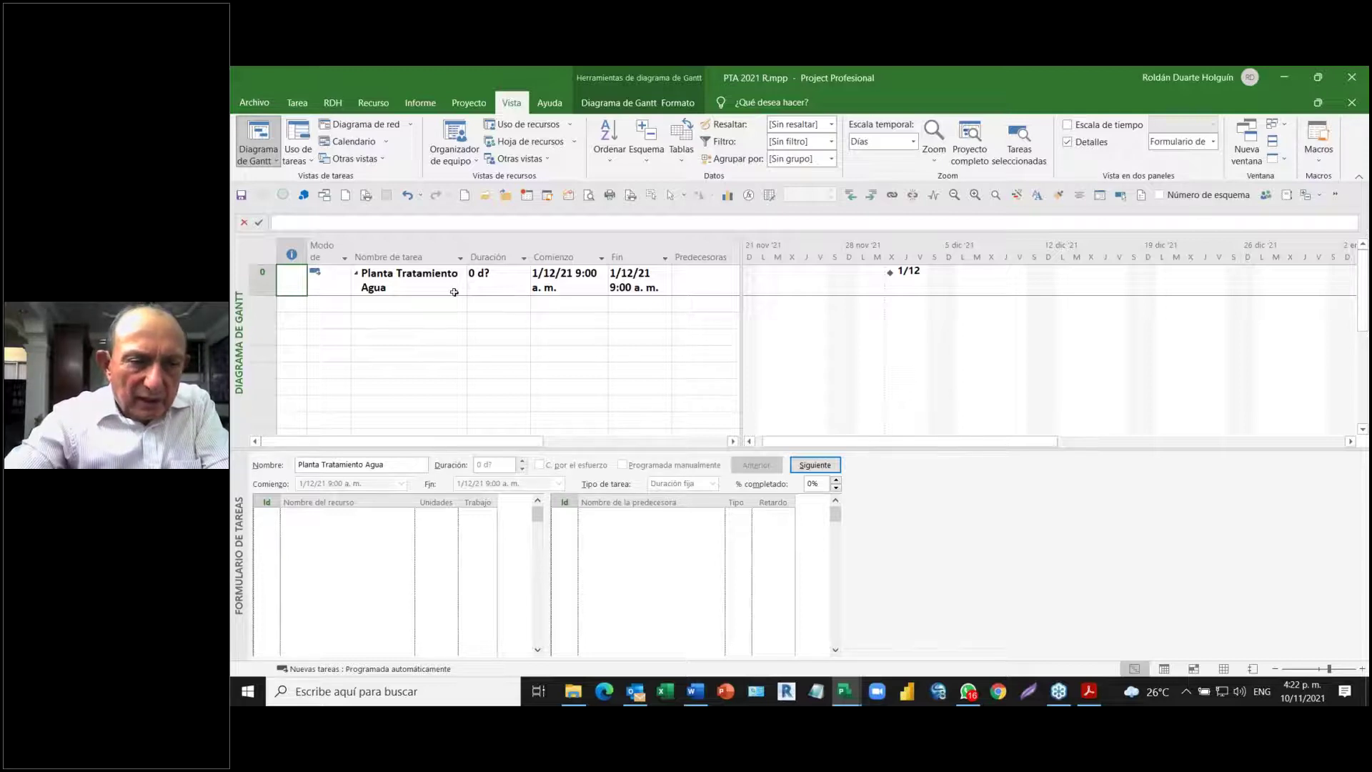
- Enter the copied name Preparación Área as task 1, directly below the Planta Tratamiento Agua summary task
{"action": "left_click", "coordinate": [405, 304]}
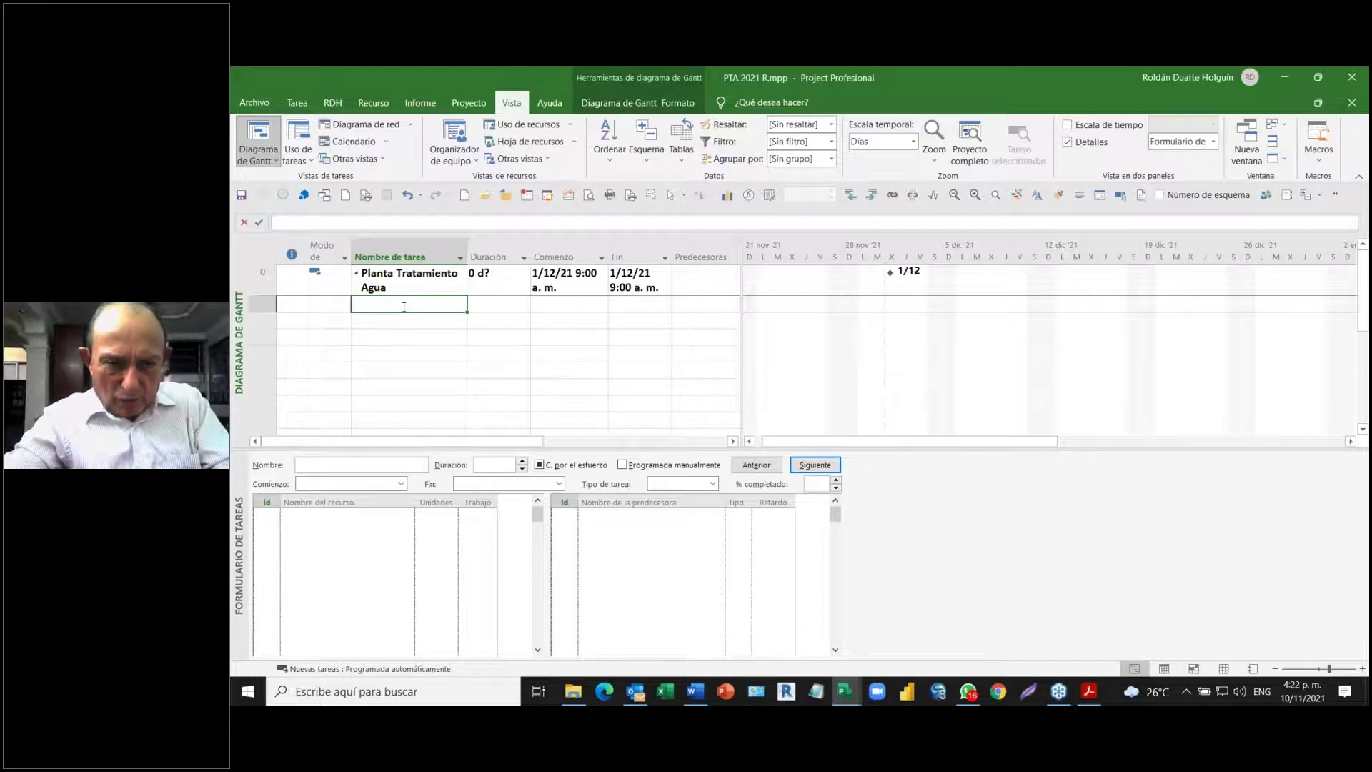
{"action": "key", "text": "ctrl+v"}
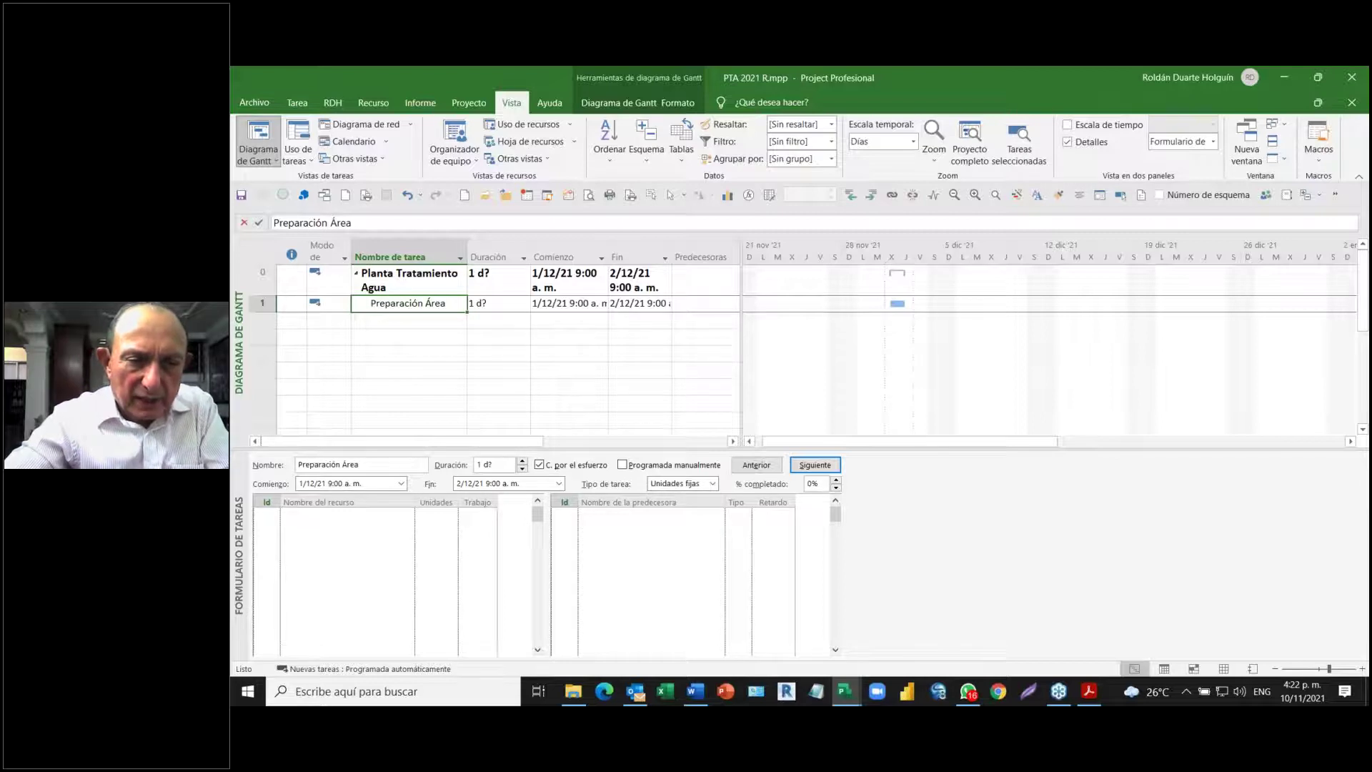
{"action": "left_click", "coordinate": [403, 304]}
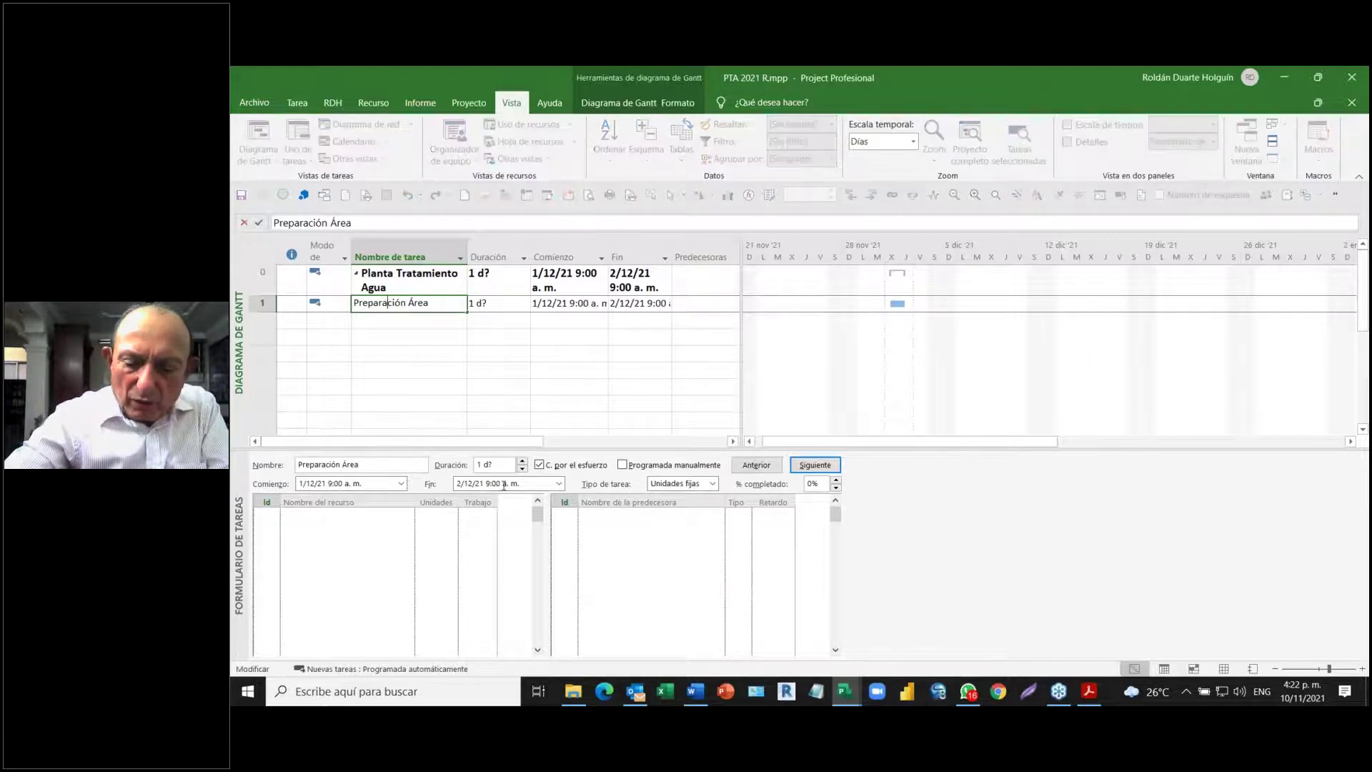
{"action": "left_click", "coordinate": [503, 485]}
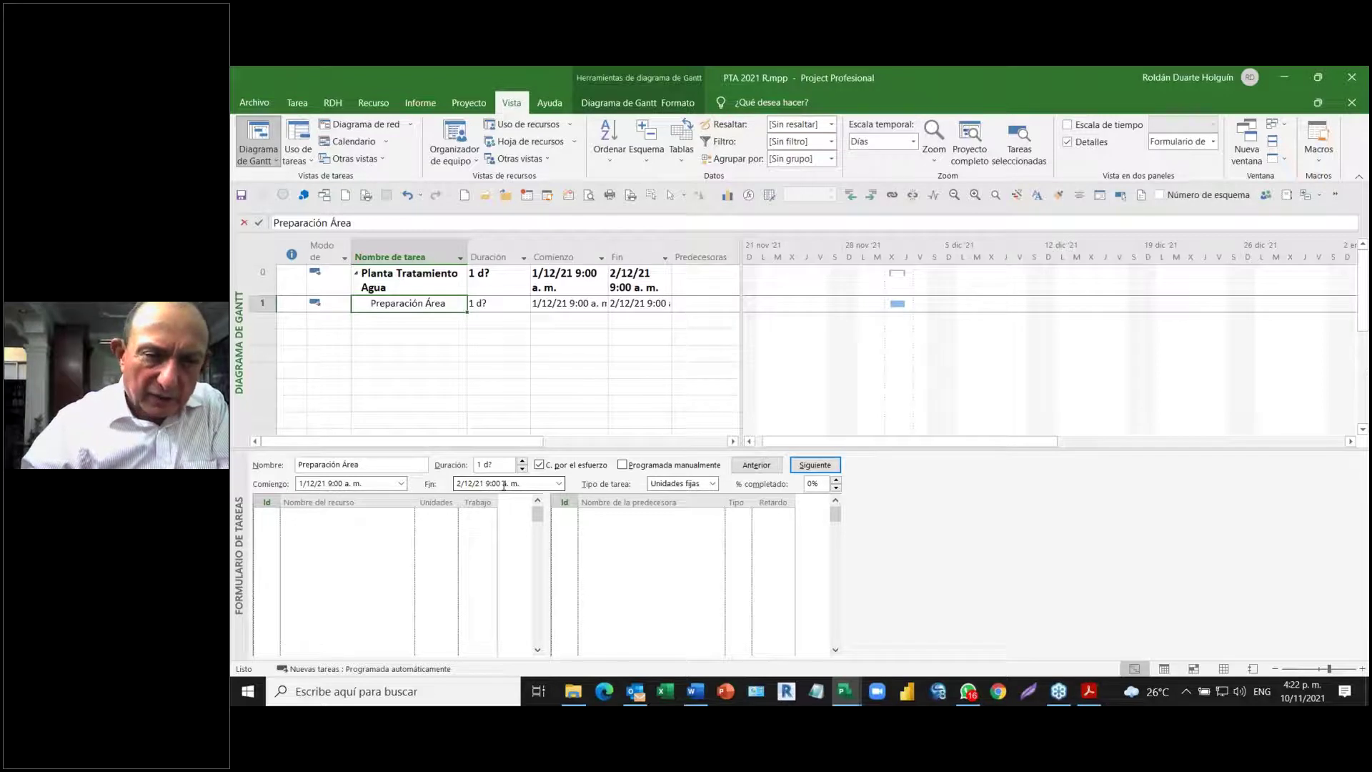
- Copy the duration 2.92 from the manual in Acrobat Reader and set it as the duration of Preparación Área back in Project
{"action": "key", "text": "Tab"}
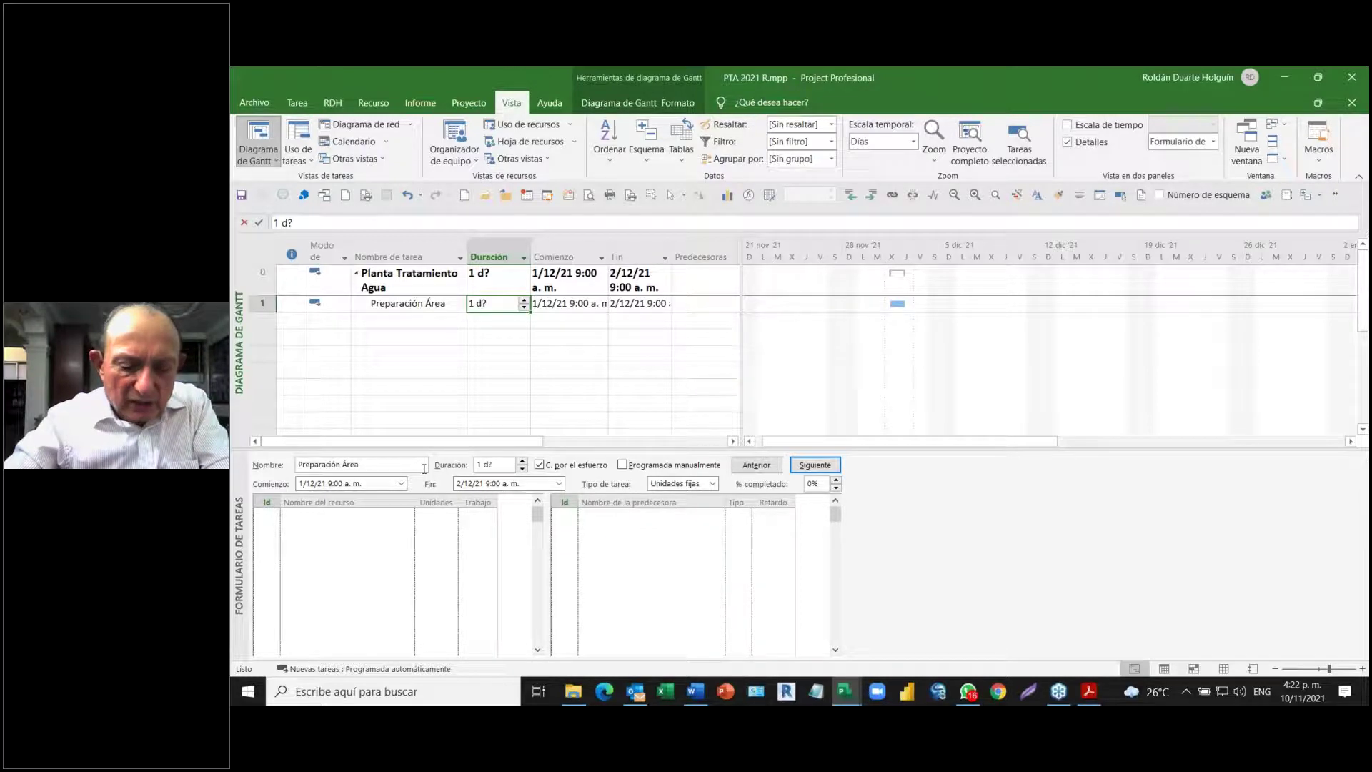
{"action": "key", "text": "alt+Tab"}
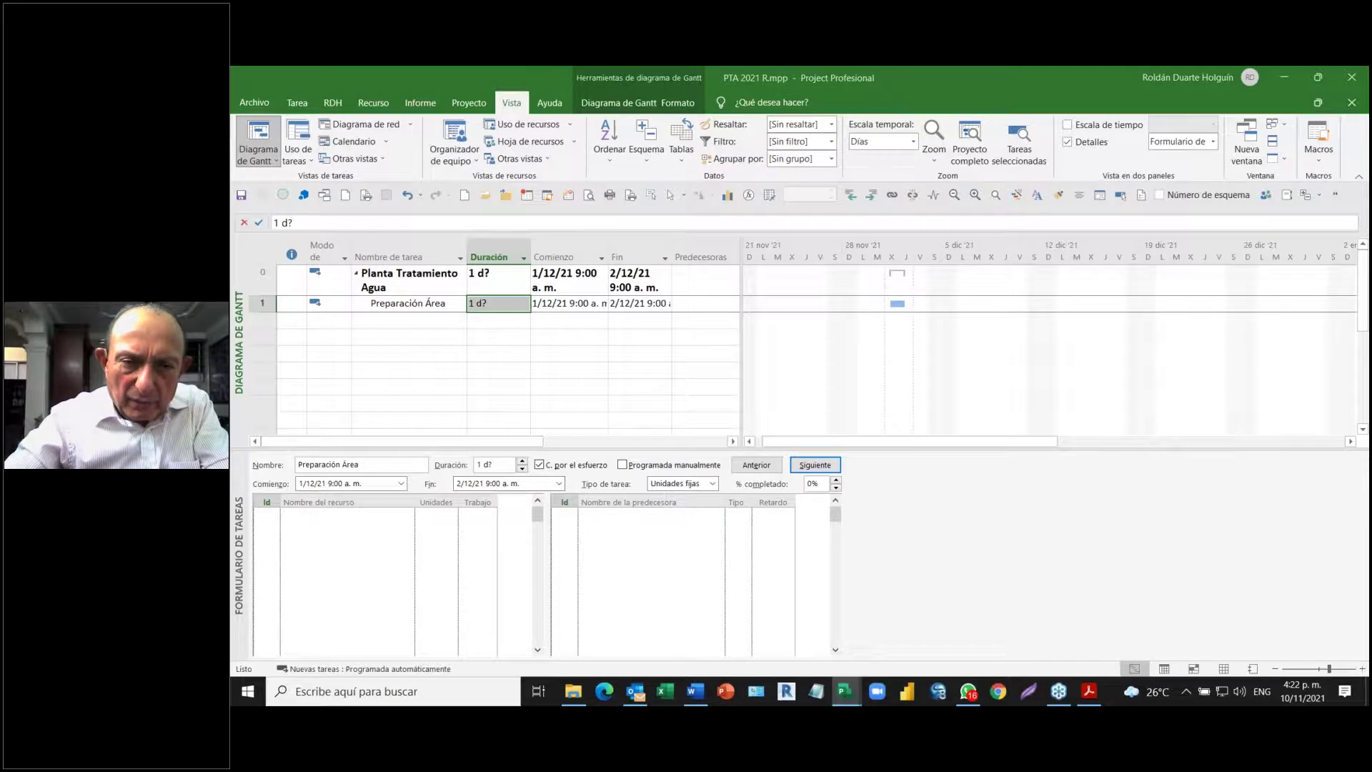
{"action": "key", "text": "alt+Tab"}
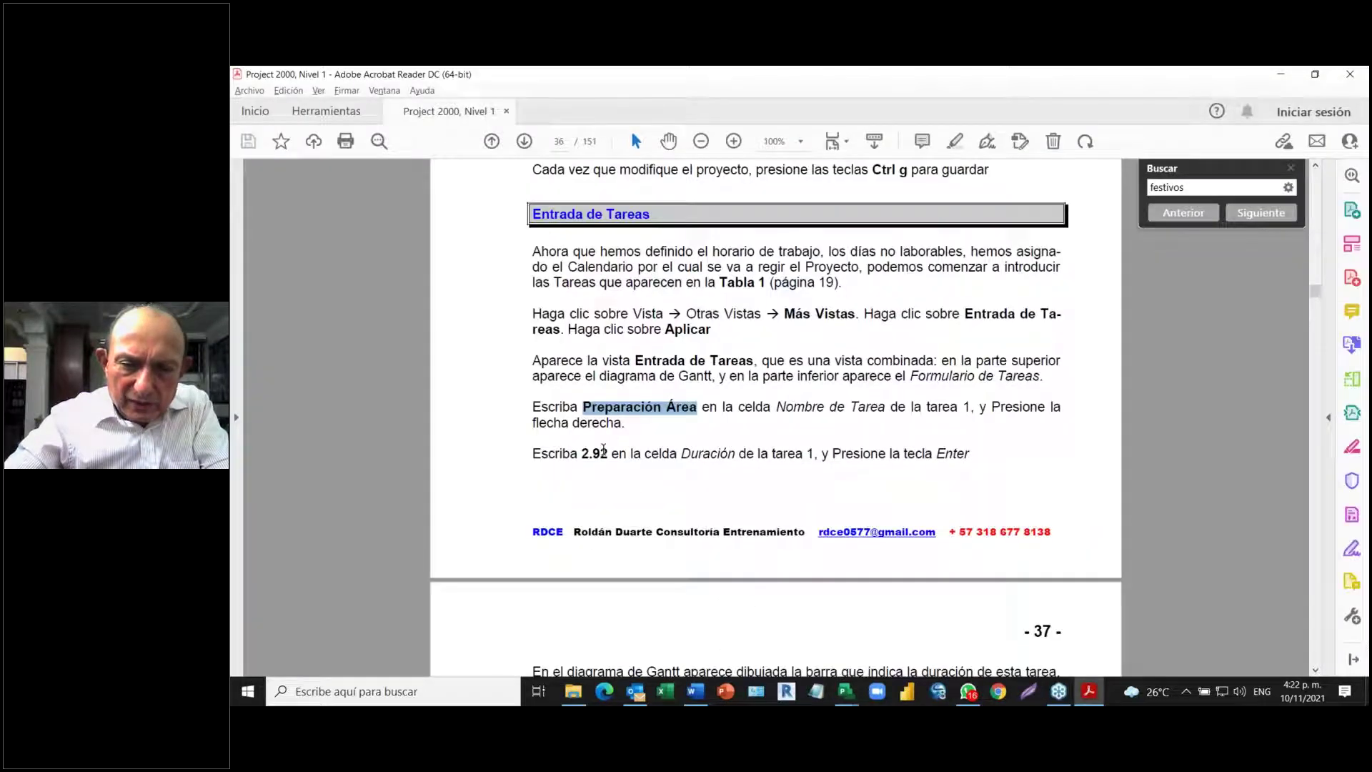
{"action": "left_click_drag", "start_coordinate": [582, 455], "coordinate": [607, 453]}
{"action": "key", "text": "ctrl+c"}
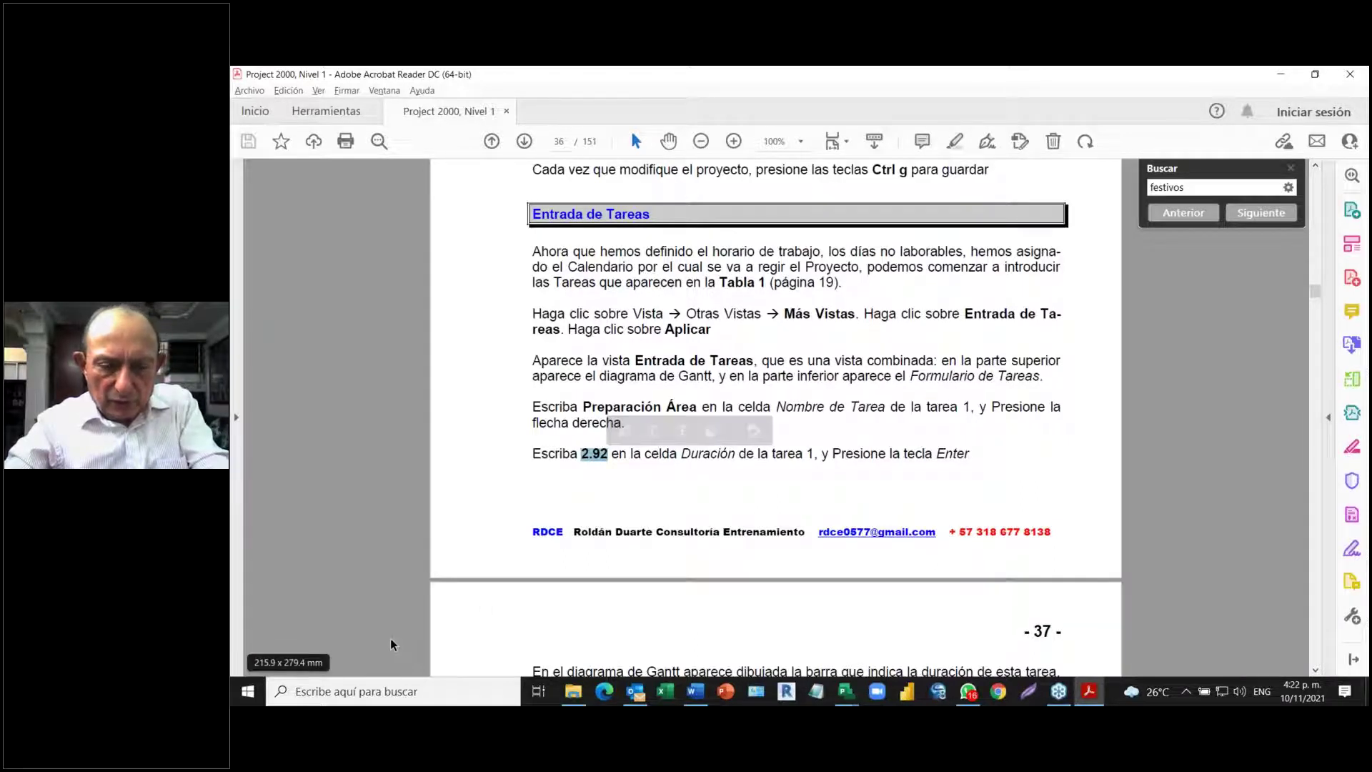
{"action": "key", "text": "alt+Tab"}
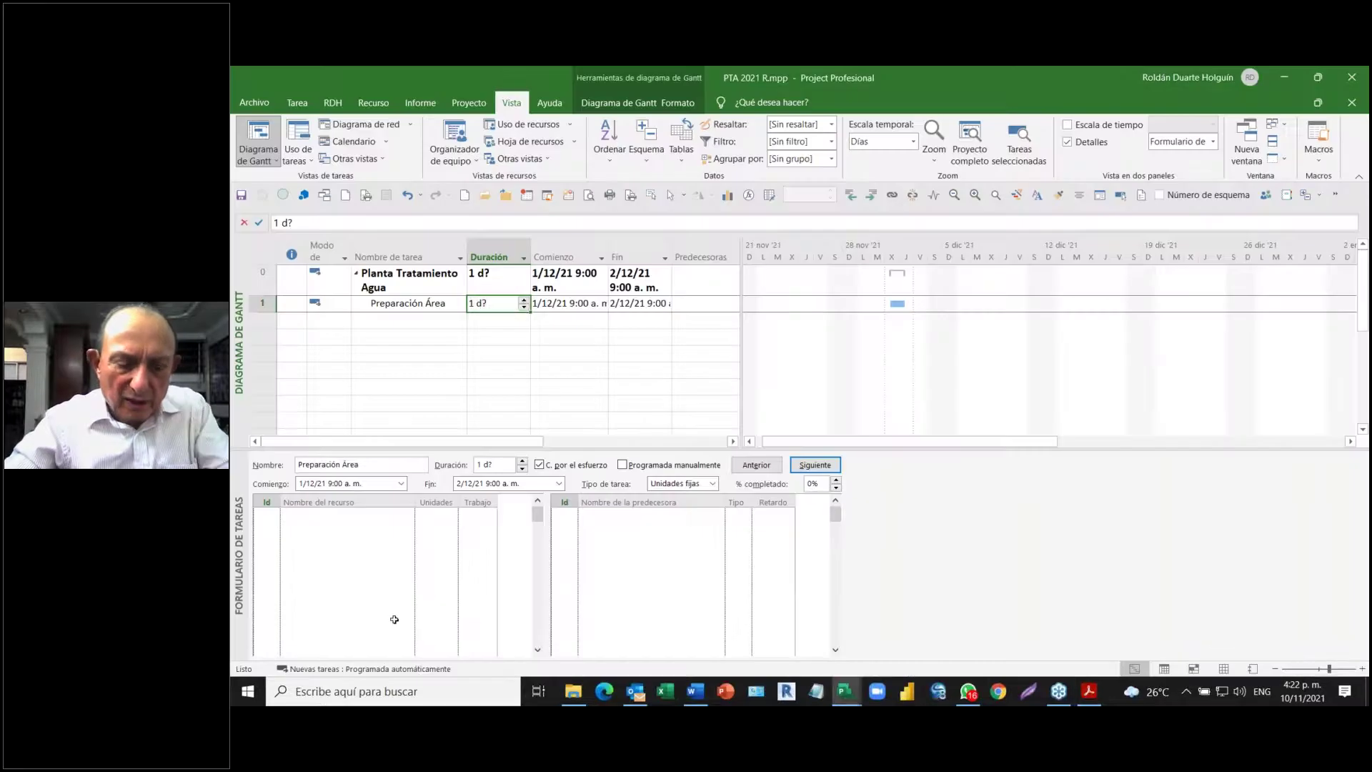
{"action": "key", "text": "ctrl+v"}
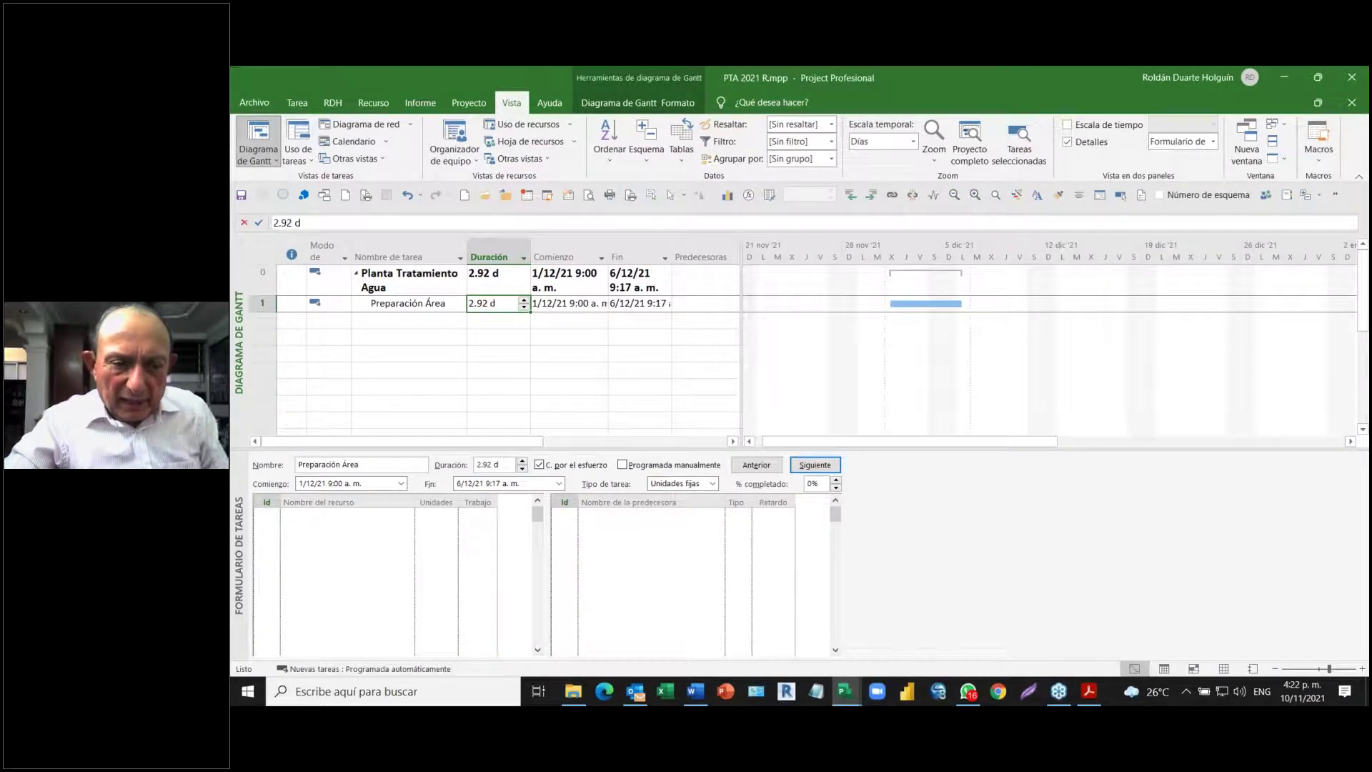
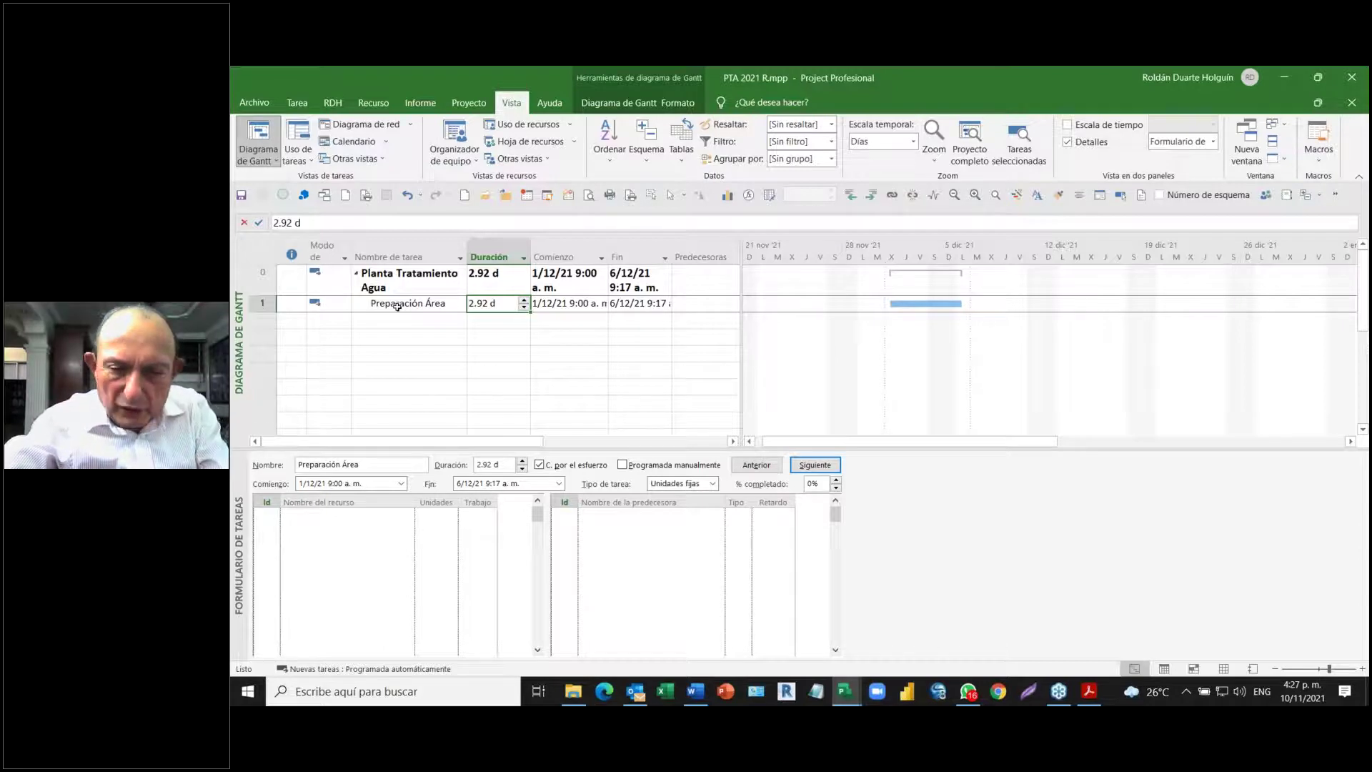
- Read the manual's start date explanation in Acrobat Reader and return to Project to examine the start date of Preparación Área in the task form
{"action": "key", "text": "alt+Tab"}
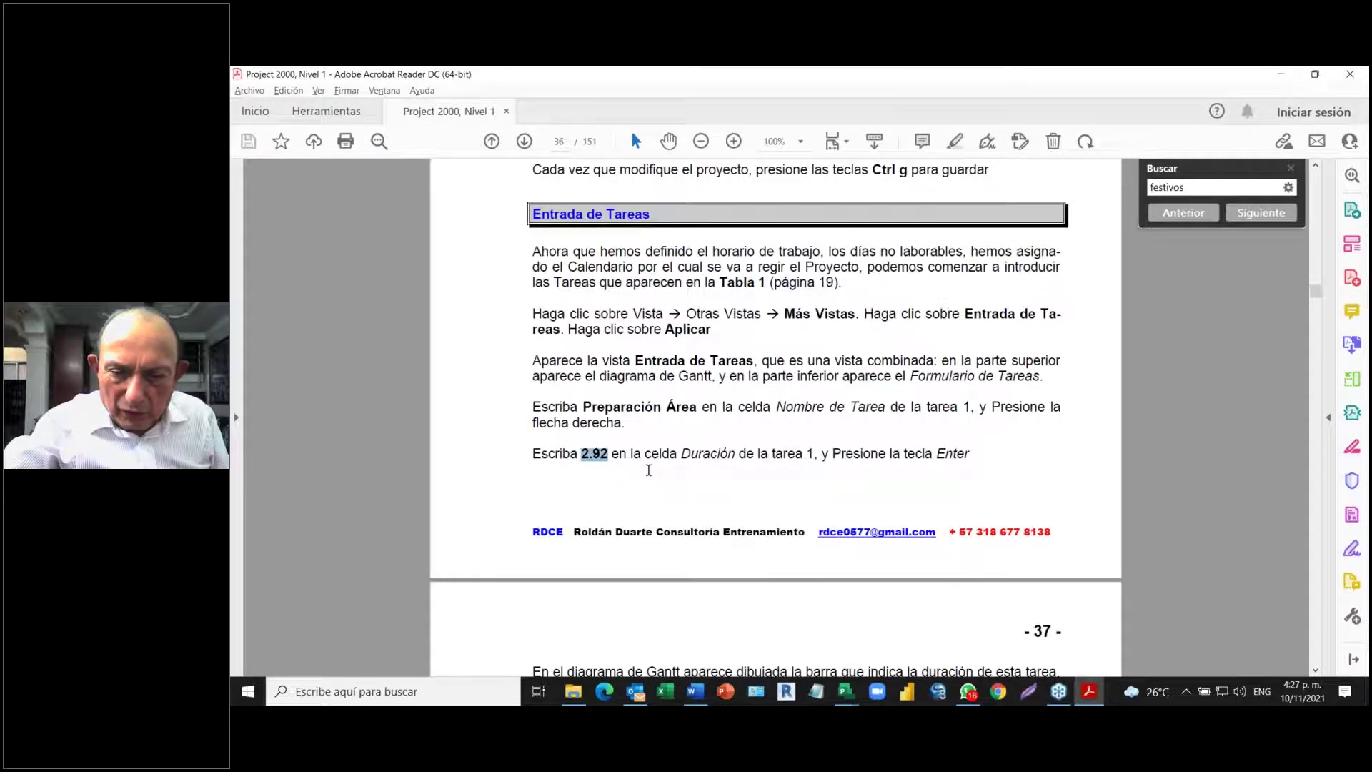
{"action": "scroll", "coordinate": [648, 471], "scroll_direction": "down", "scroll_amount": 5}
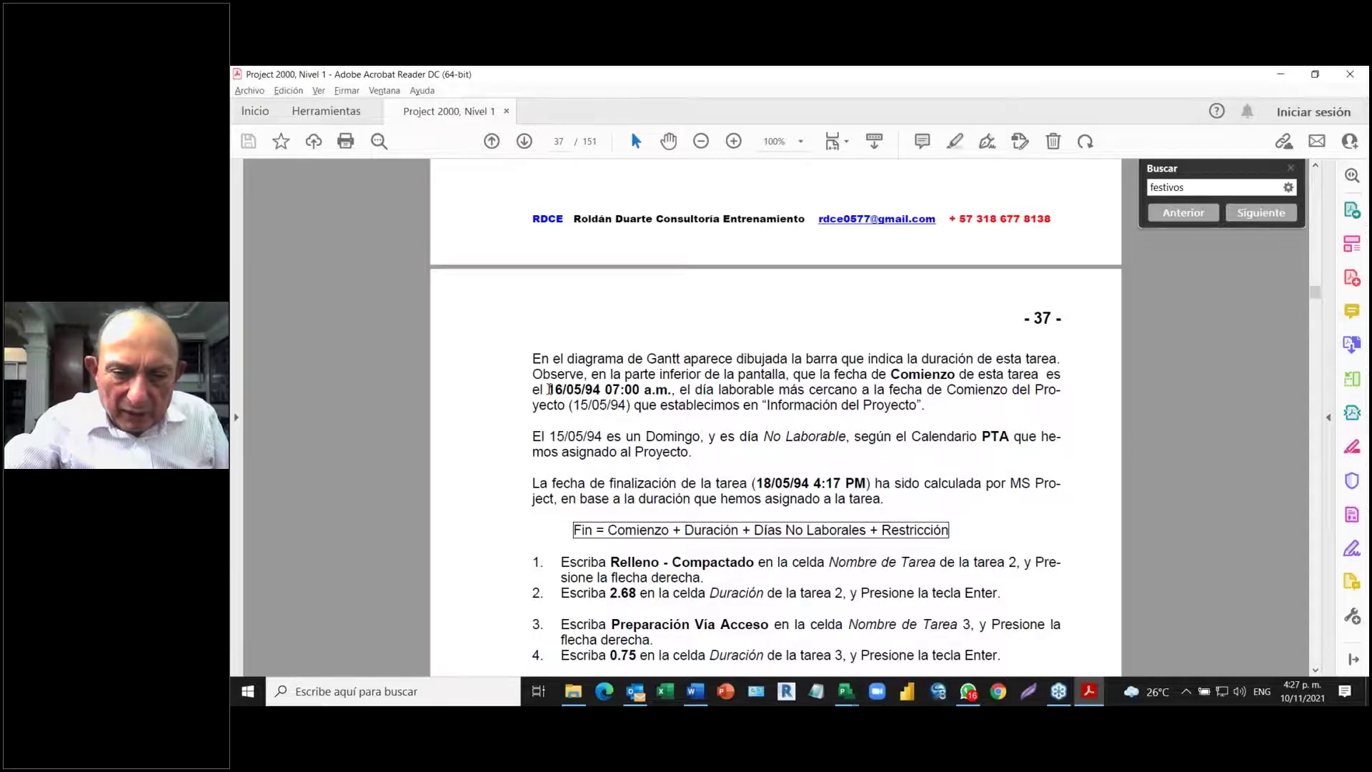
{"action": "left_click_drag", "start_coordinate": [549, 390], "coordinate": [669, 389]}
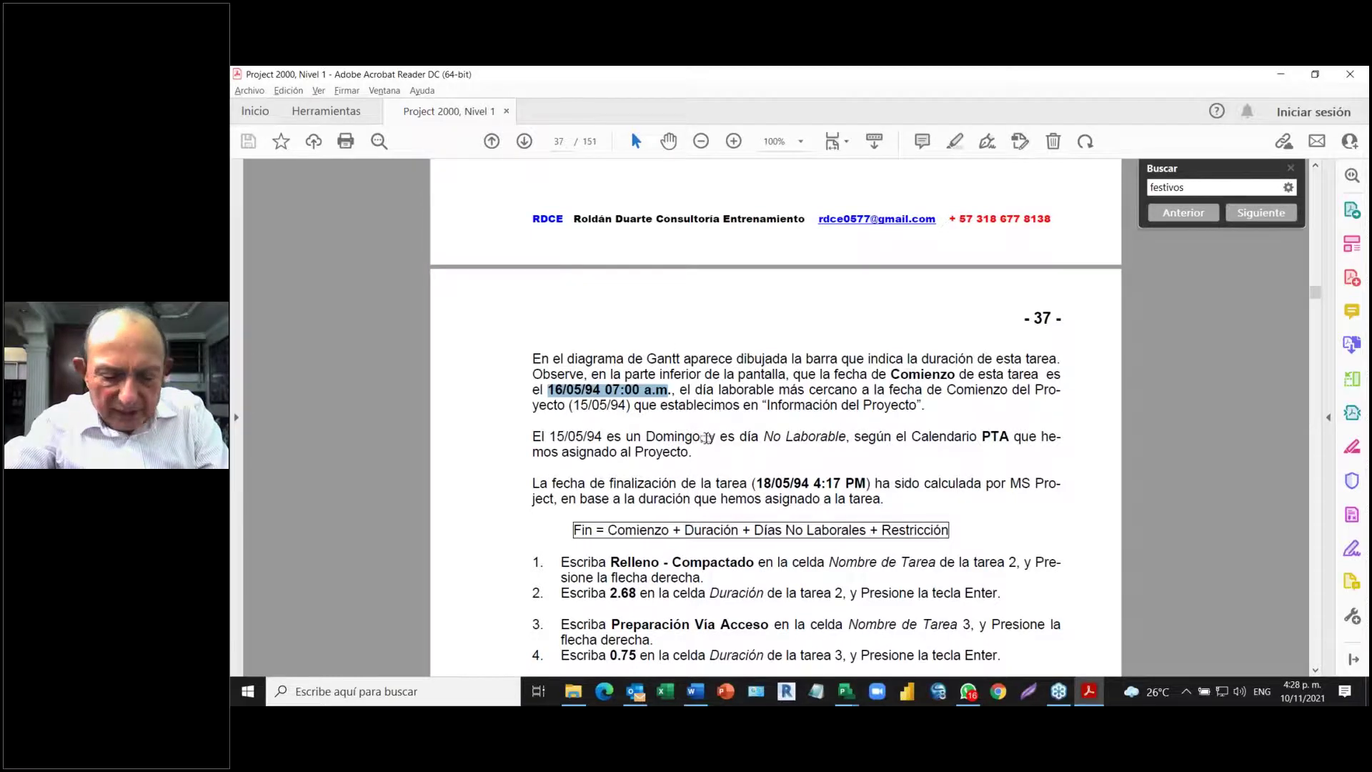
{"action": "key", "text": "alt+Tab"}
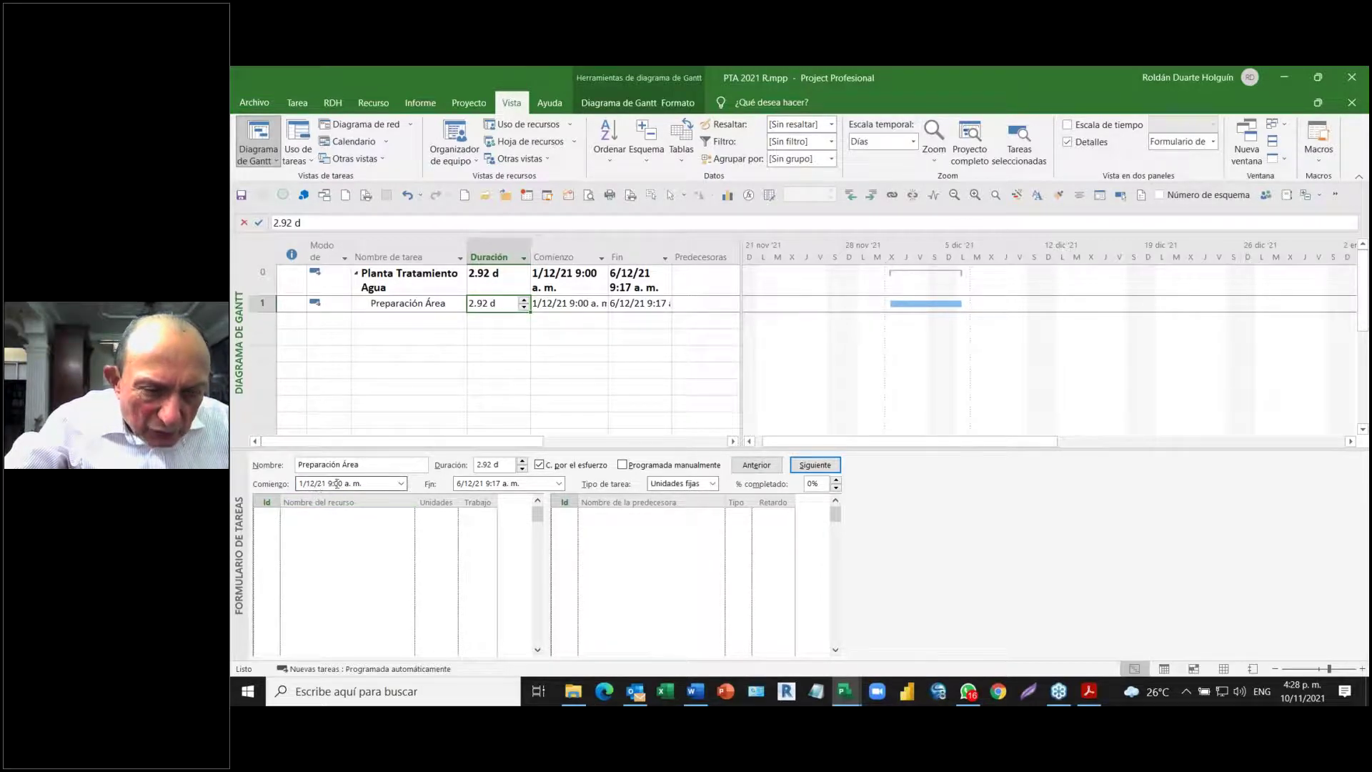
{"action": "left_click", "coordinate": [401, 483]}
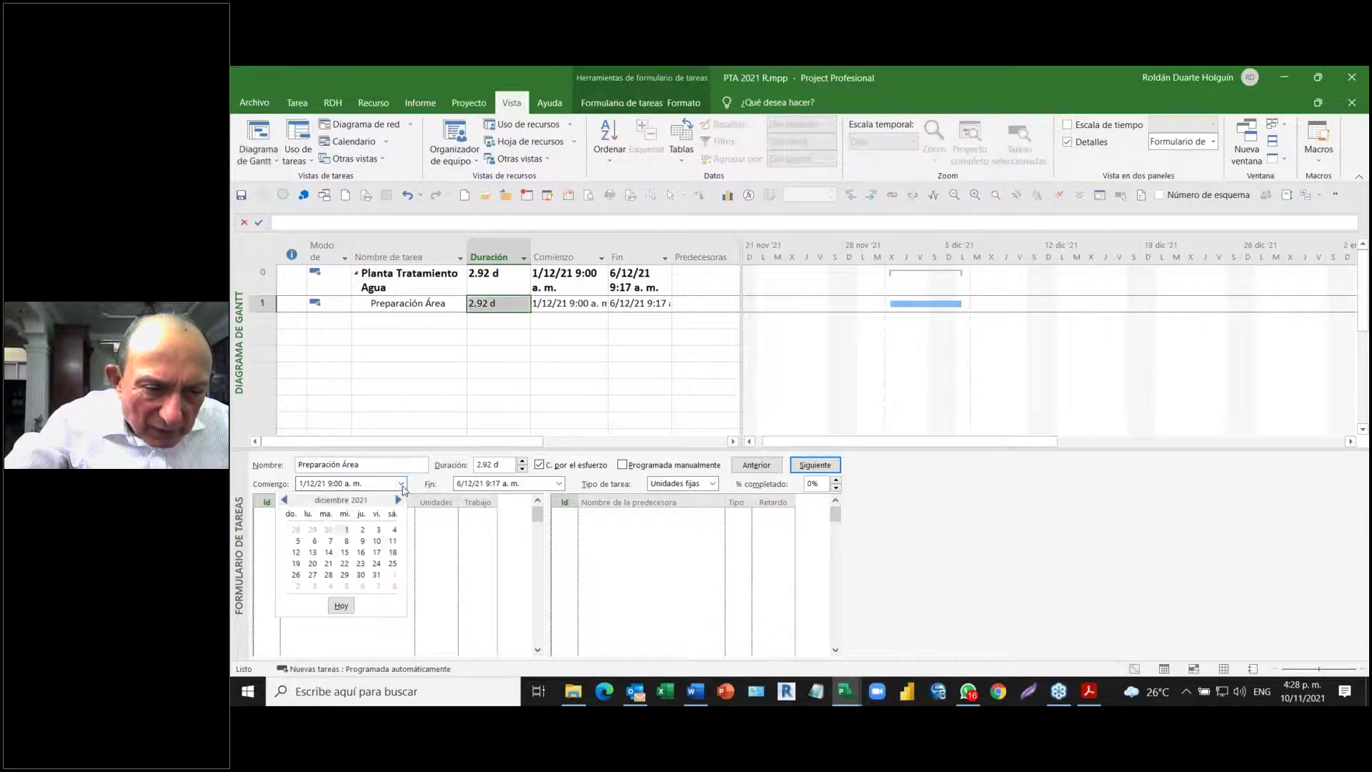
{"action": "left_click", "coordinate": [323, 484]}
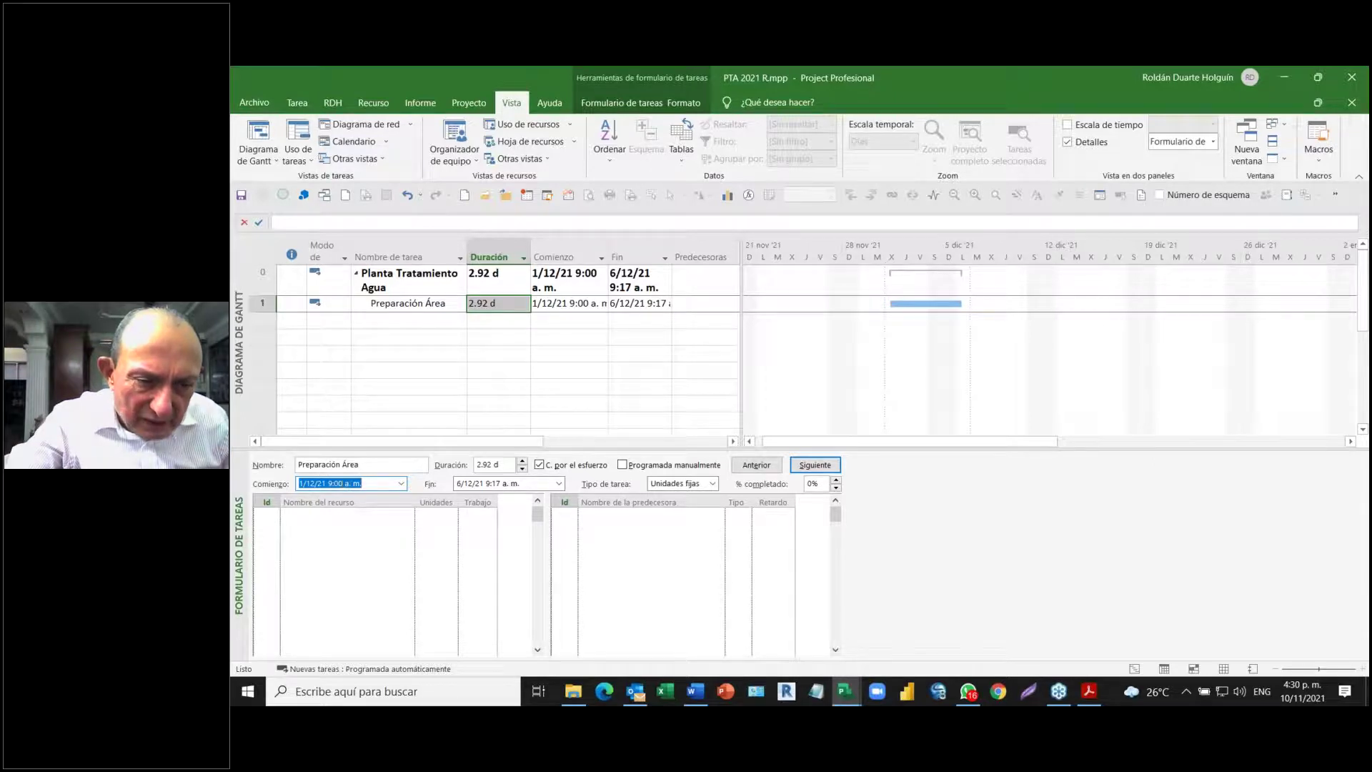
{"action": "left_click", "coordinate": [342, 483]}
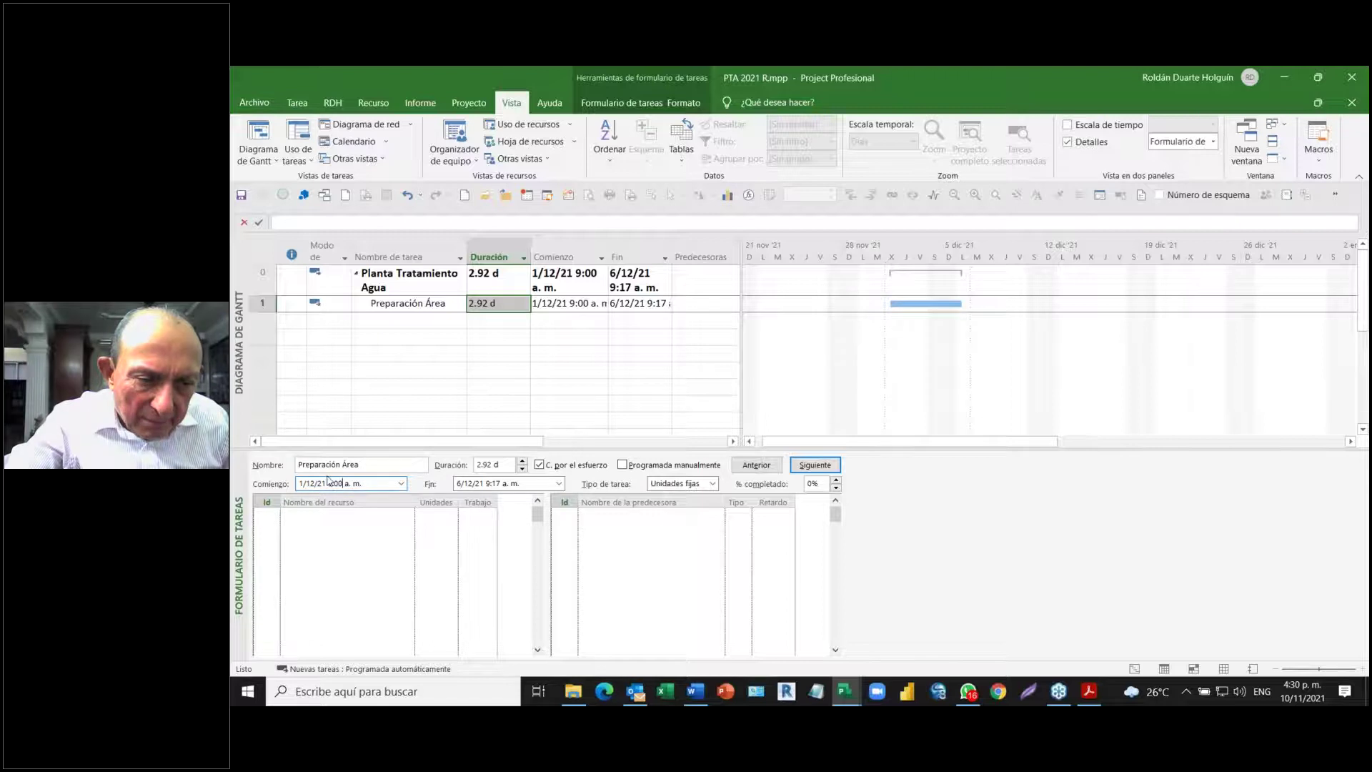
{"action": "left_click", "coordinate": [329, 483]}
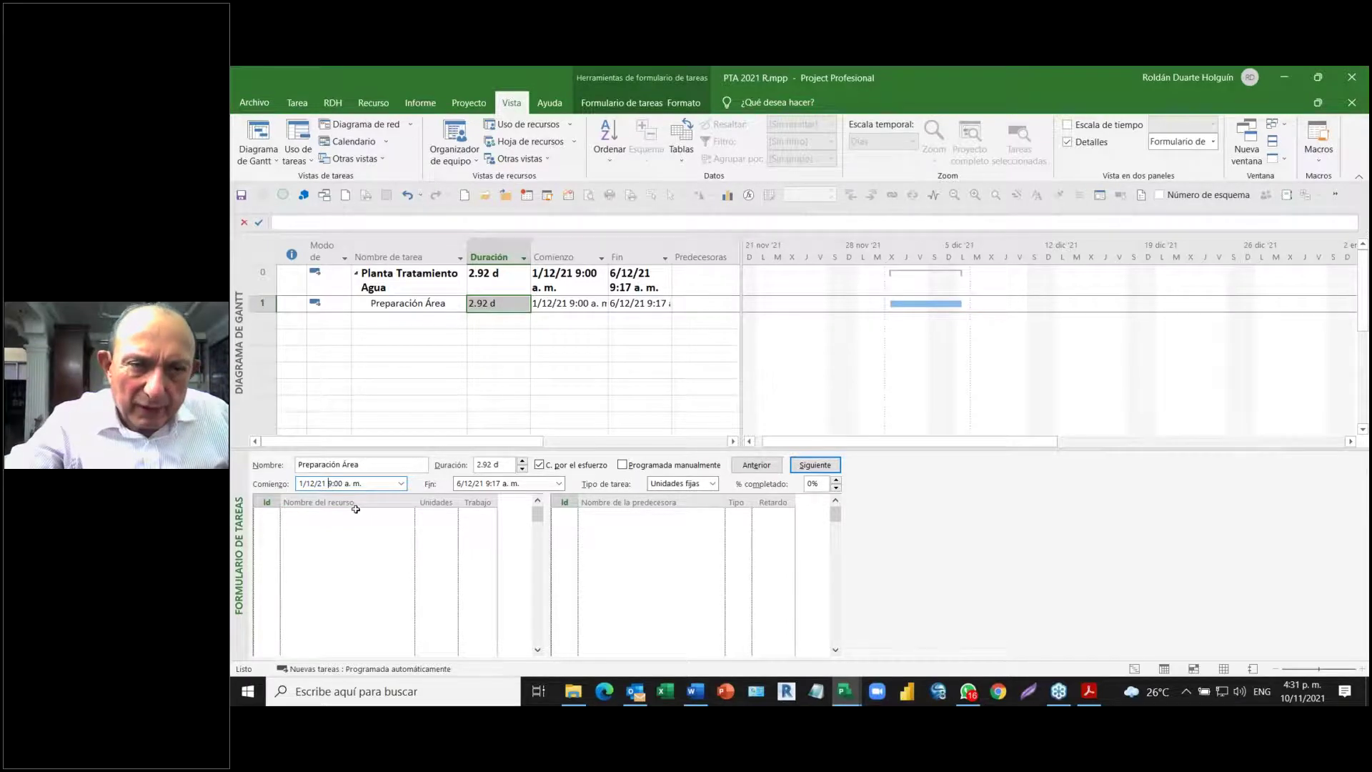
- Select PTA as the calendar in the project information and accept the dialog
{"action": "left_click", "coordinate": [473, 105]}
{"action": "left_click", "coordinate": [471, 153]}
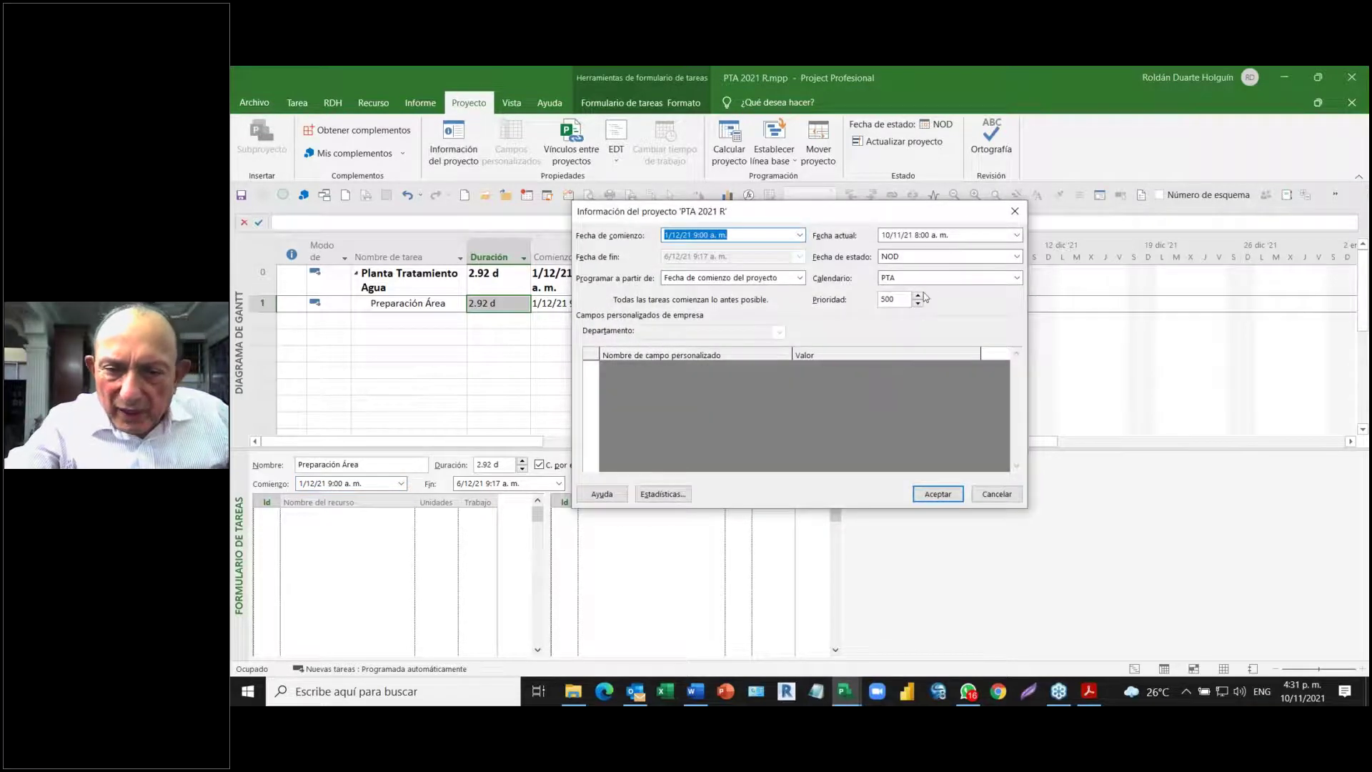
{"action": "left_click", "coordinate": [1018, 278]}
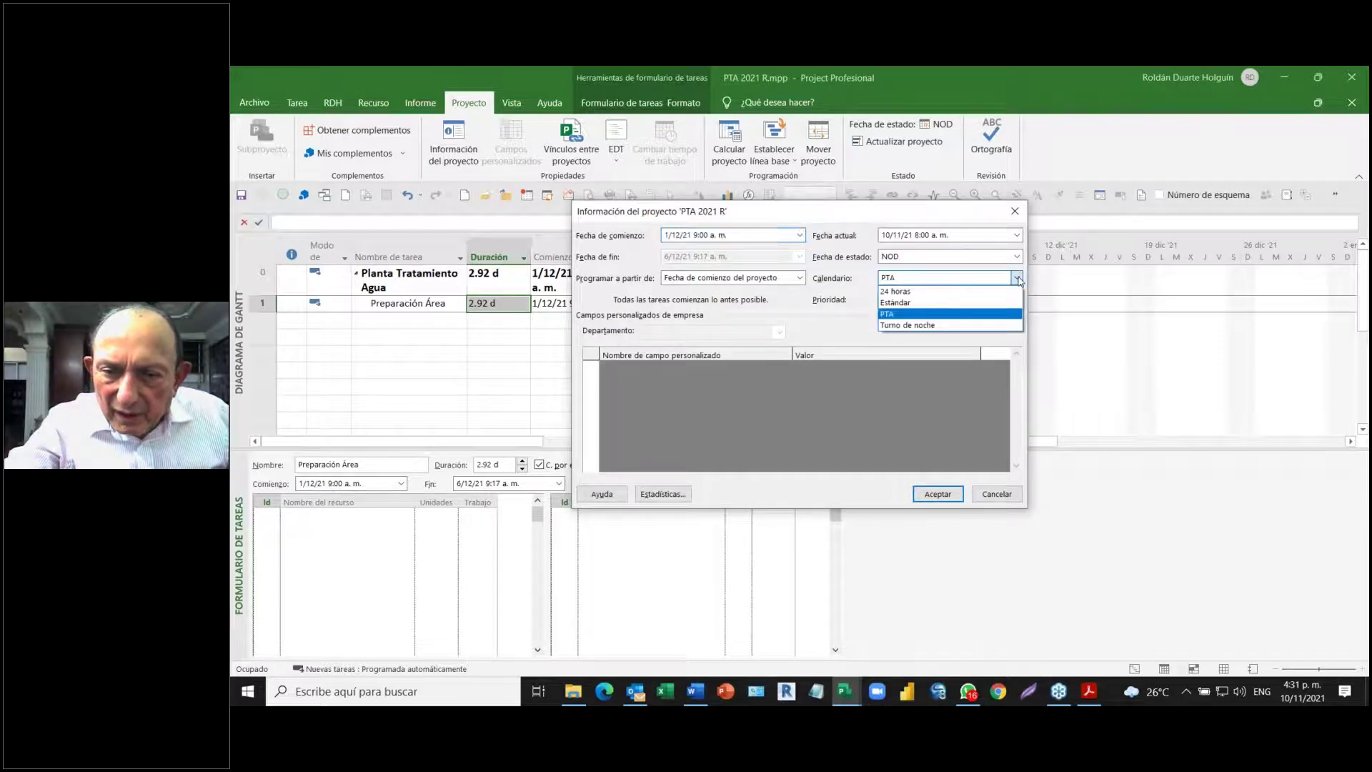
{"action": "left_click", "coordinate": [986, 315]}
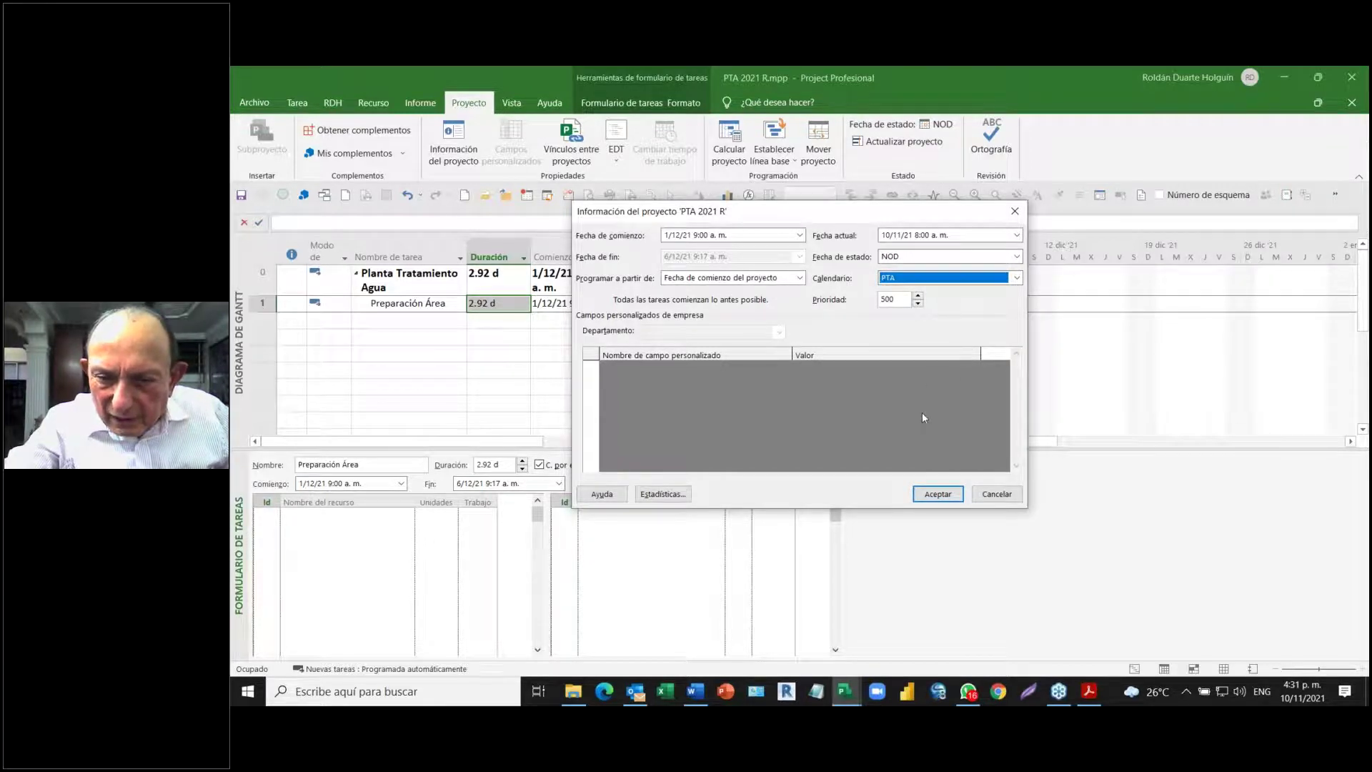
{"action": "left_click", "coordinate": [938, 501]}
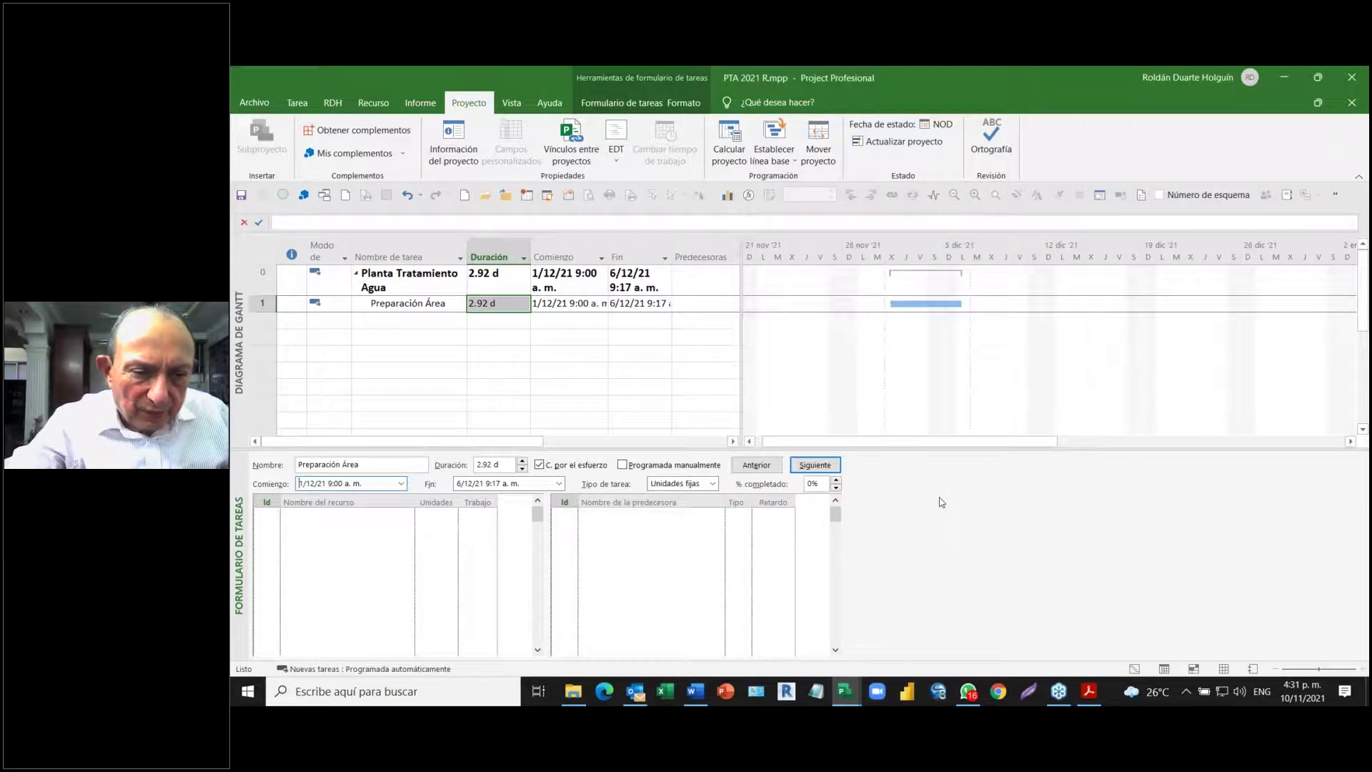
- Check the name and duration of task 1, and switch to Acrobat Reader to read the manual's page 37 explanation of the non-working date 15/05/94
{"action": "left_click", "coordinate": [403, 304]}
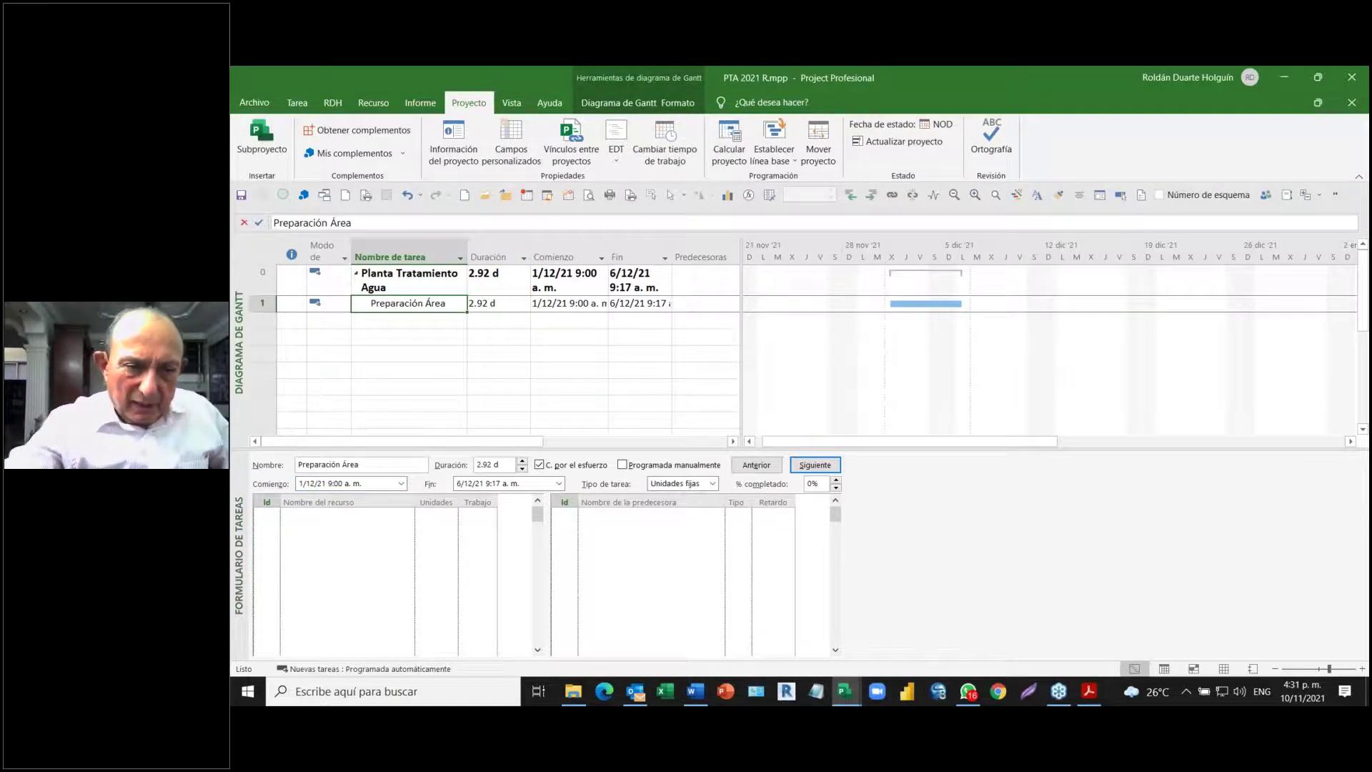
{"action": "left_click", "coordinate": [501, 306]}
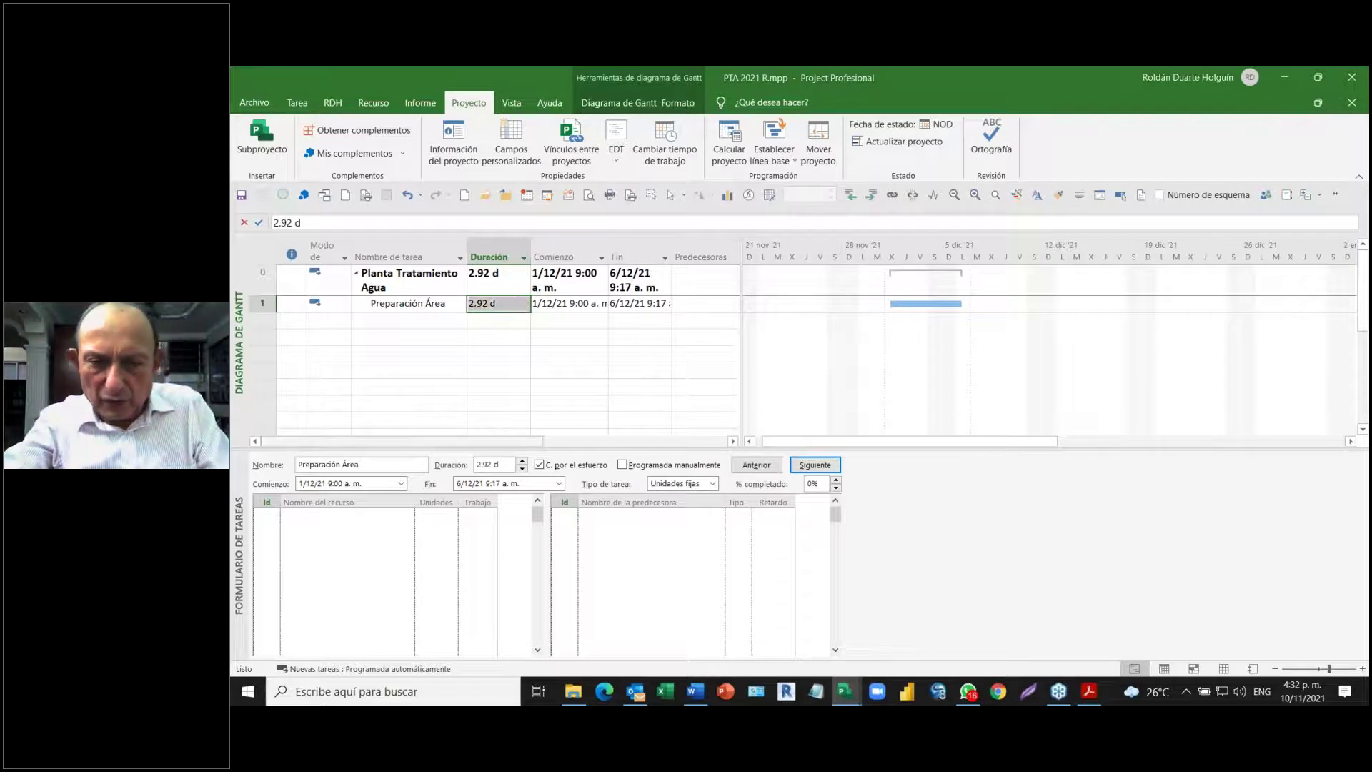
{"action": "key", "text": "alt+Tab"}
{"action": "key", "text": "alt+Tab"}
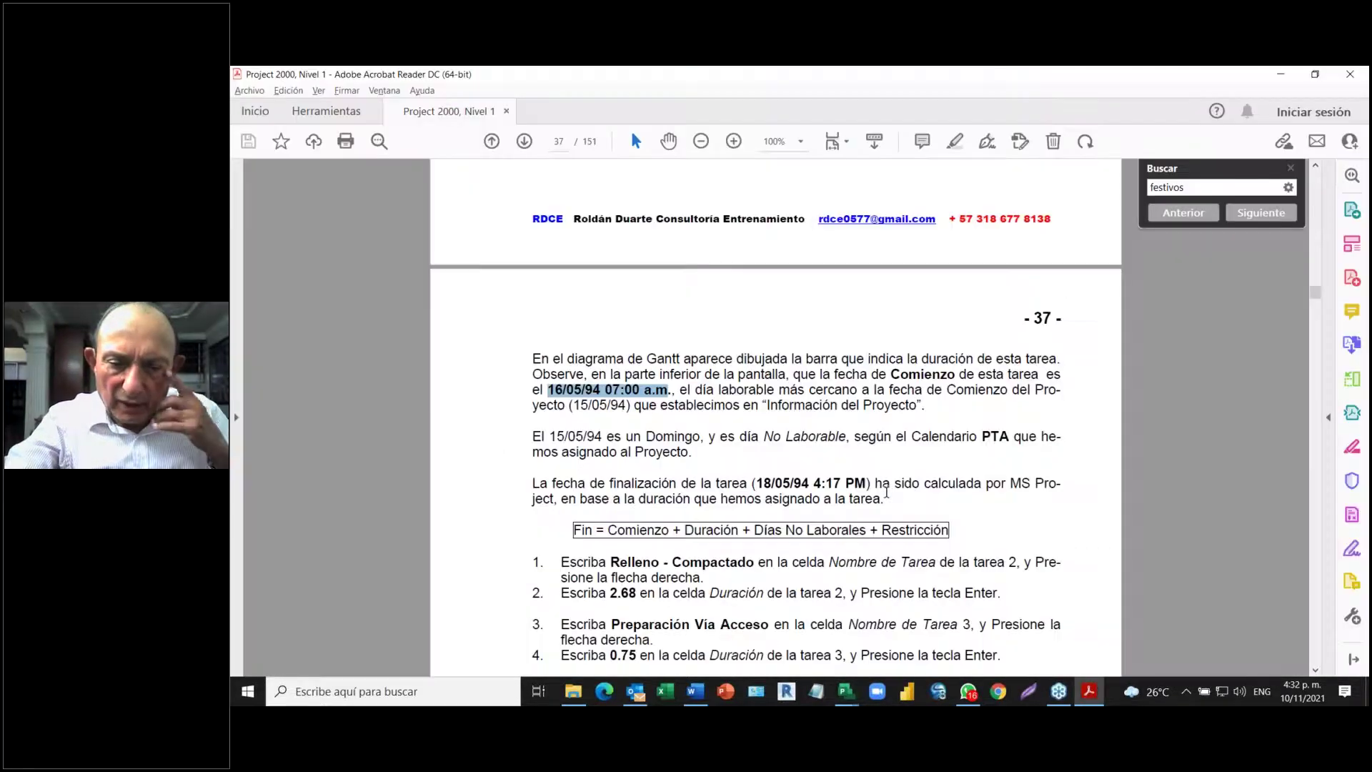
{"action": "scroll", "coordinate": [782, 465], "scroll_direction": "down", "scroll_amount": 2}
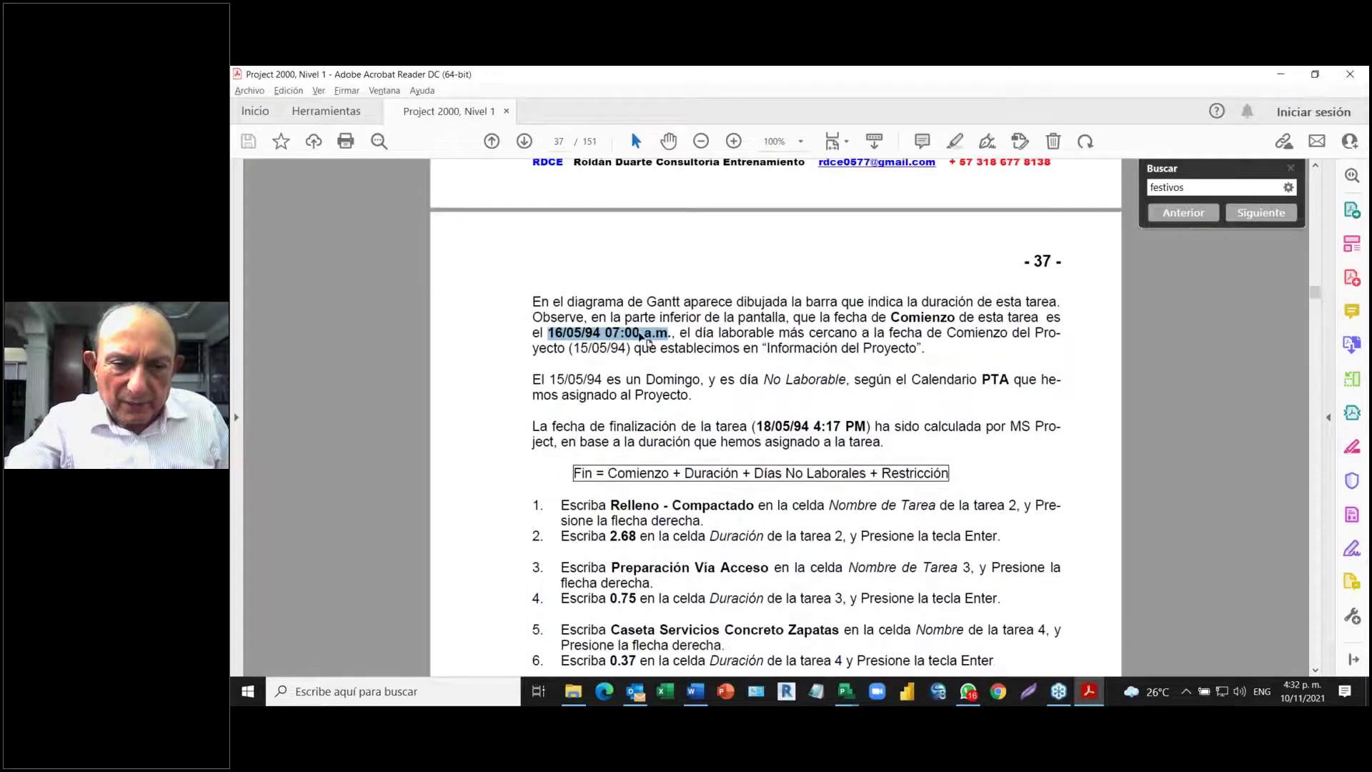
{"action": "scroll", "coordinate": [641, 346], "scroll_direction": "down", "scroll_amount": 3}
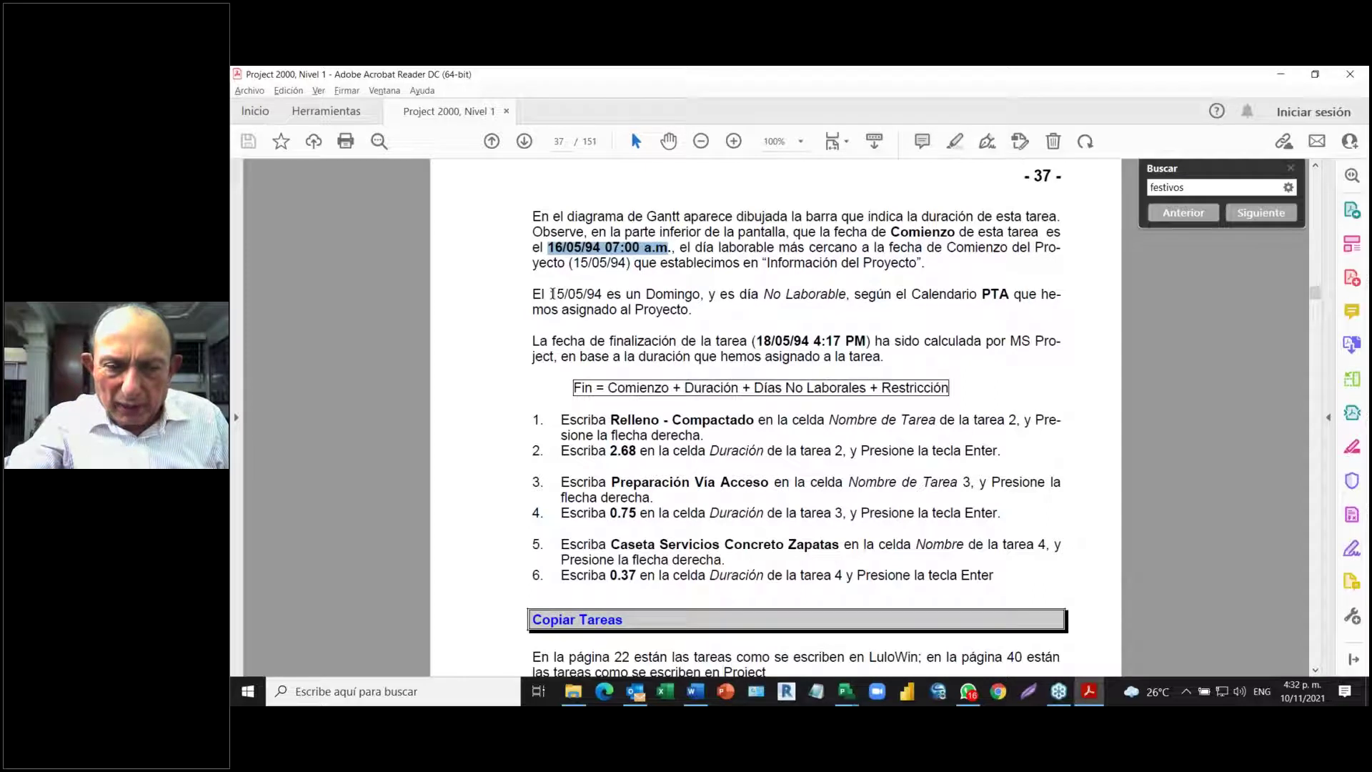
{"action": "left_click_drag", "start_coordinate": [550, 294], "coordinate": [599, 293]}
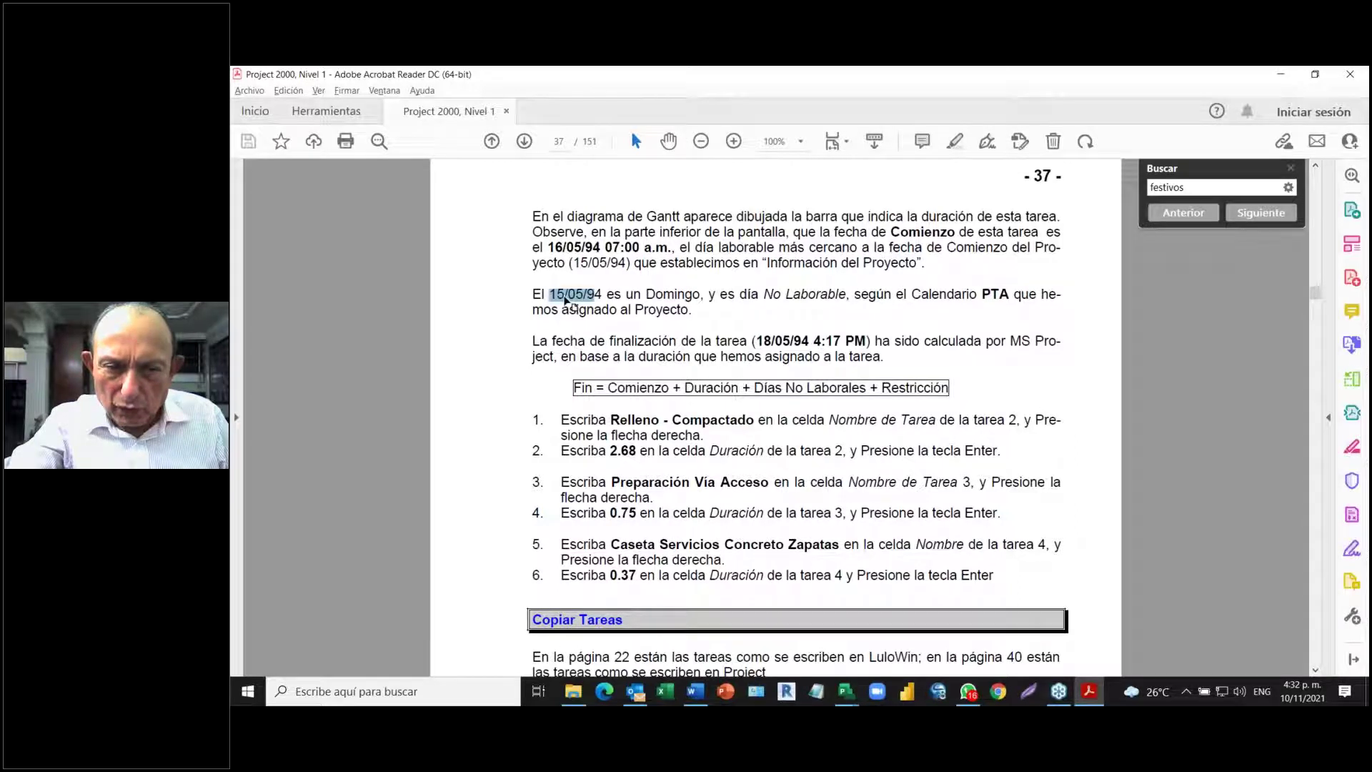
{"action": "left_click", "coordinate": [604, 293], "text": "shift"}
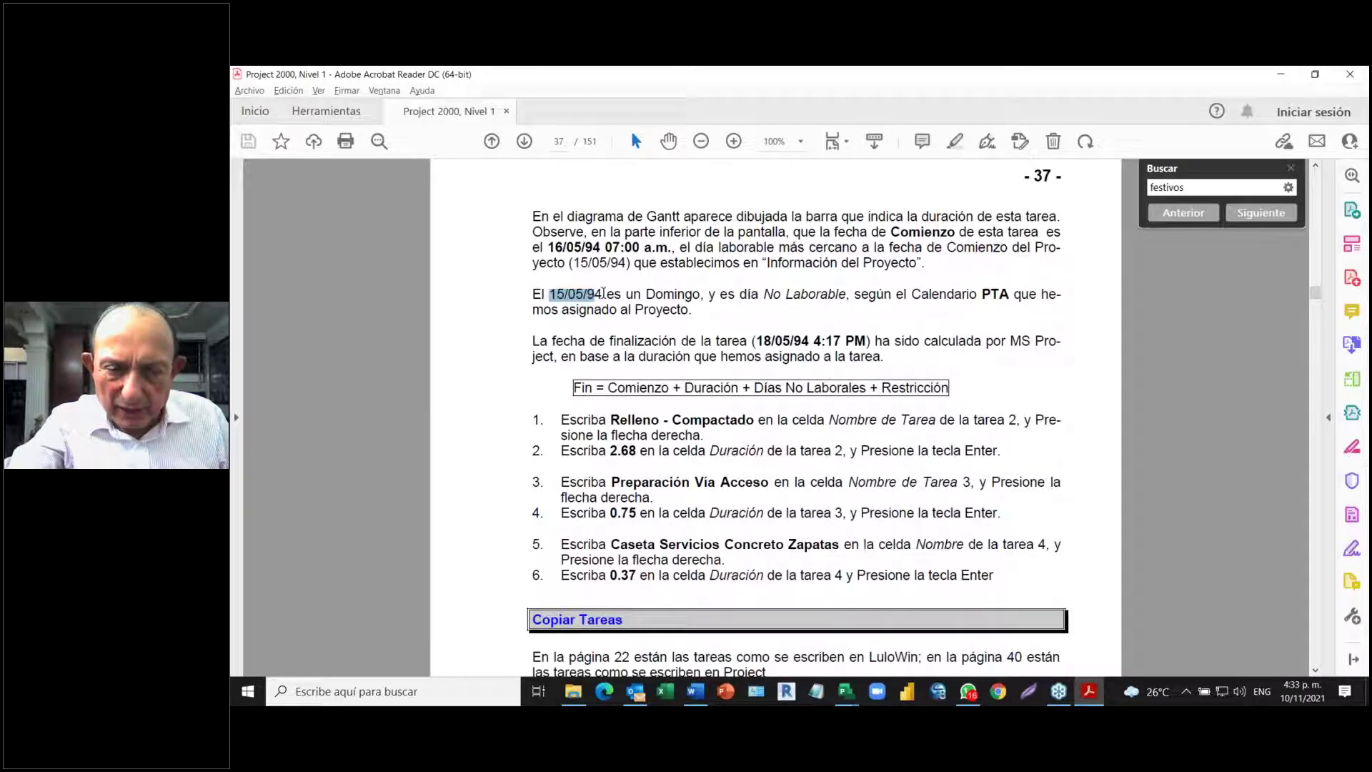
- Read the manual's non-working date and finish date explanations, highlight the Fin formula, and return to Project
{"action": "left_click", "coordinate": [599, 294], "text": "shift"}
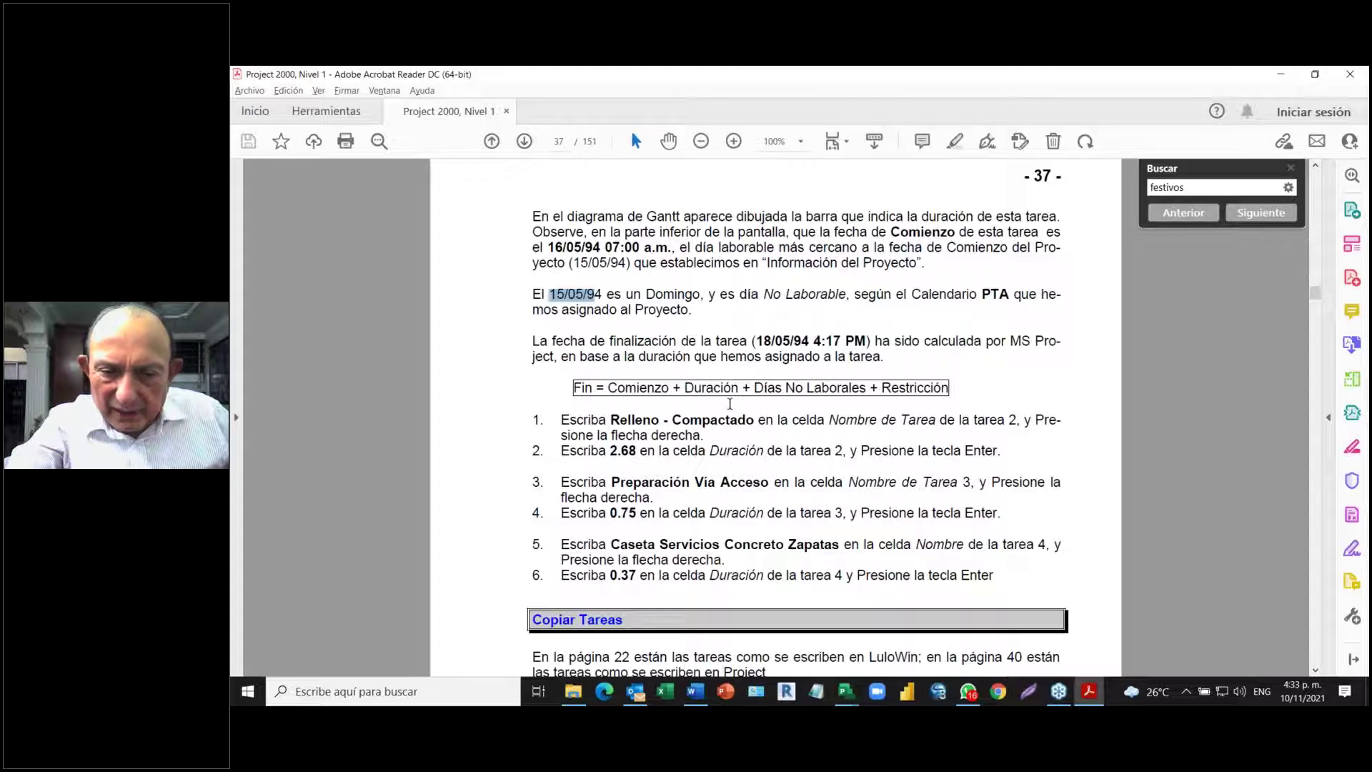
{"action": "scroll", "coordinate": [729, 403], "scroll_direction": "down", "scroll_amount": 2}
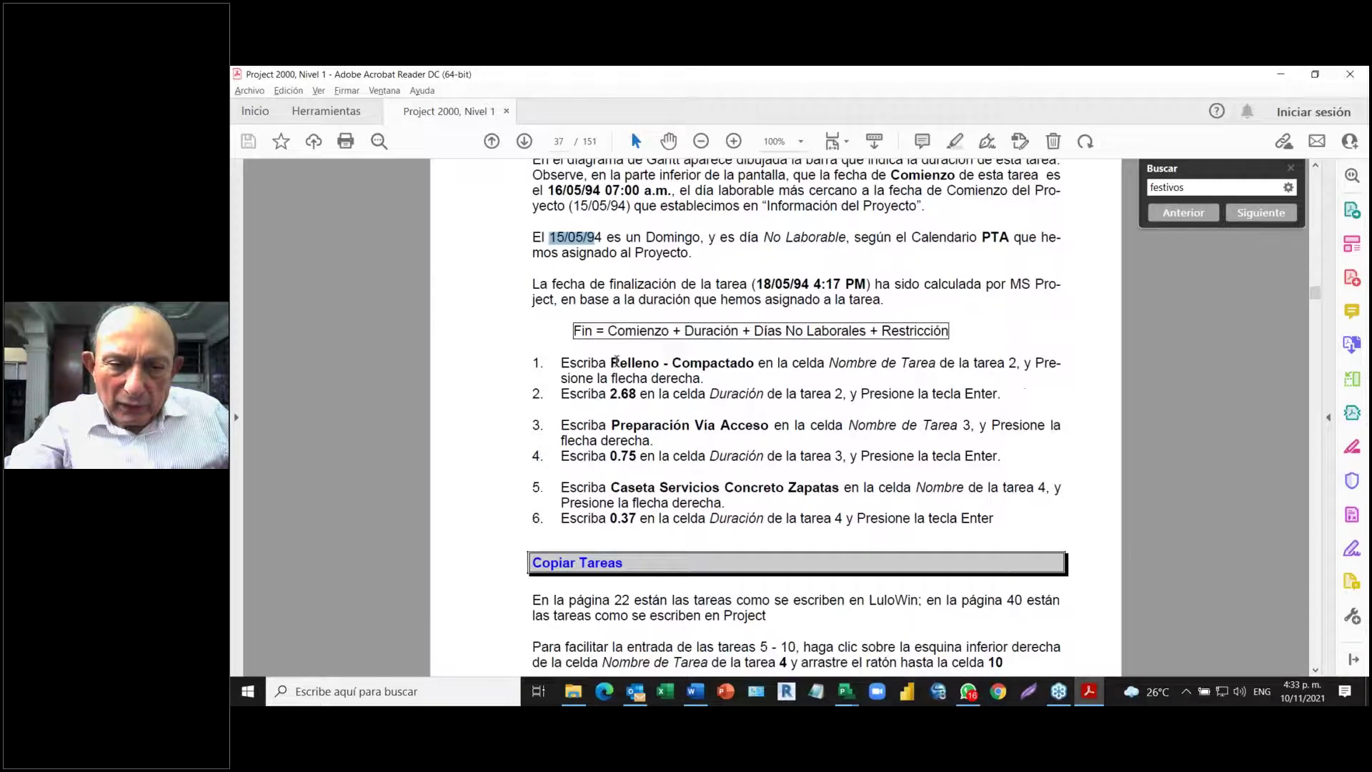
{"action": "left_click_drag", "start_coordinate": [575, 331], "coordinate": [950, 333]}
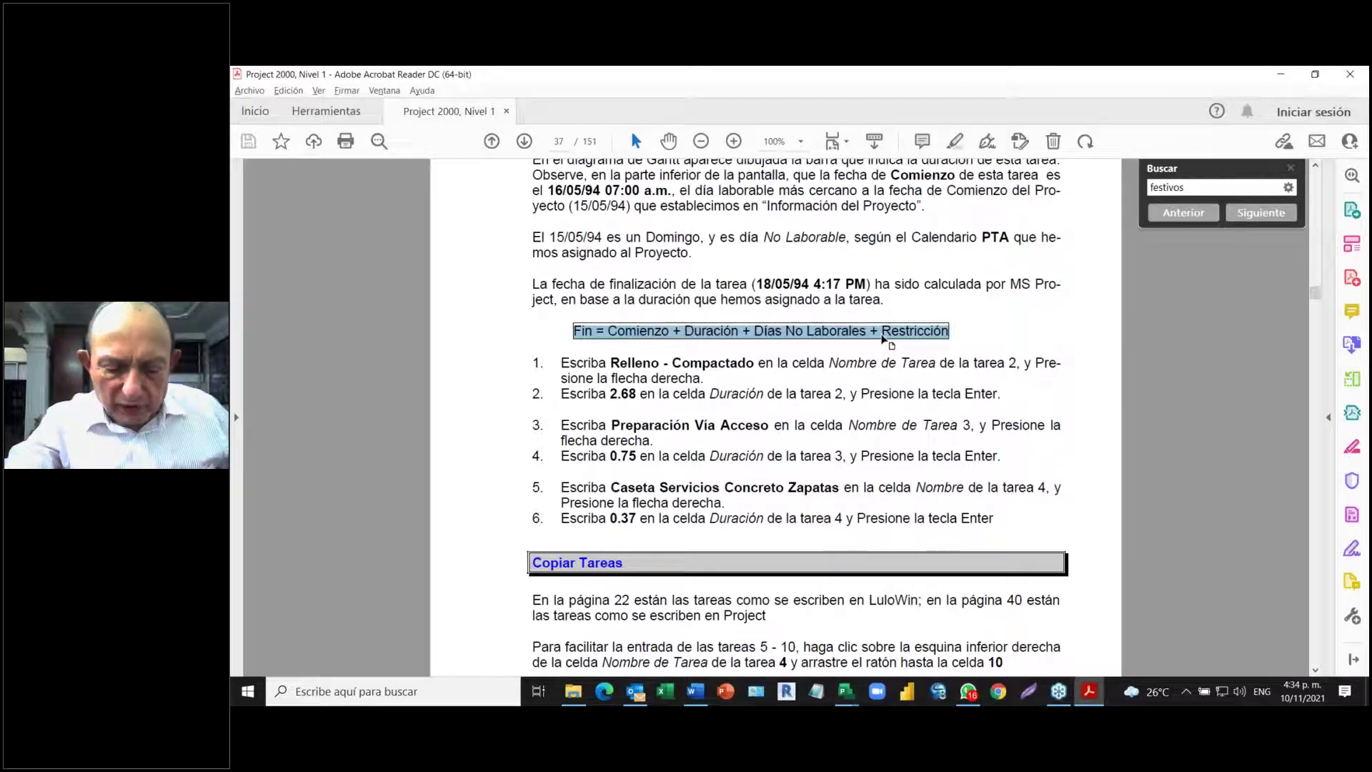
{"action": "key", "text": "alt+Tab"}
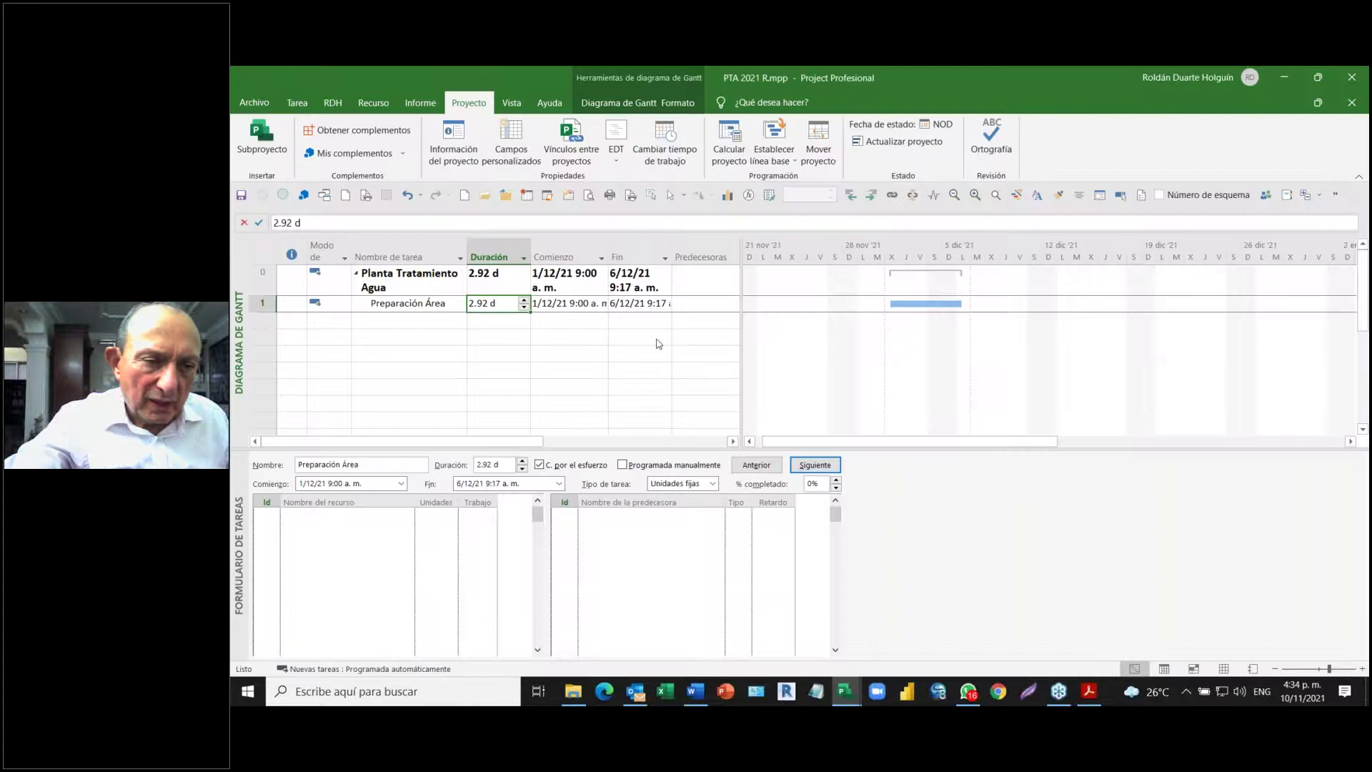
- Open the task information of Preparación Área and review its predecessors, resources and advanced settings
{"action": "left_click", "coordinate": [287, 306]}
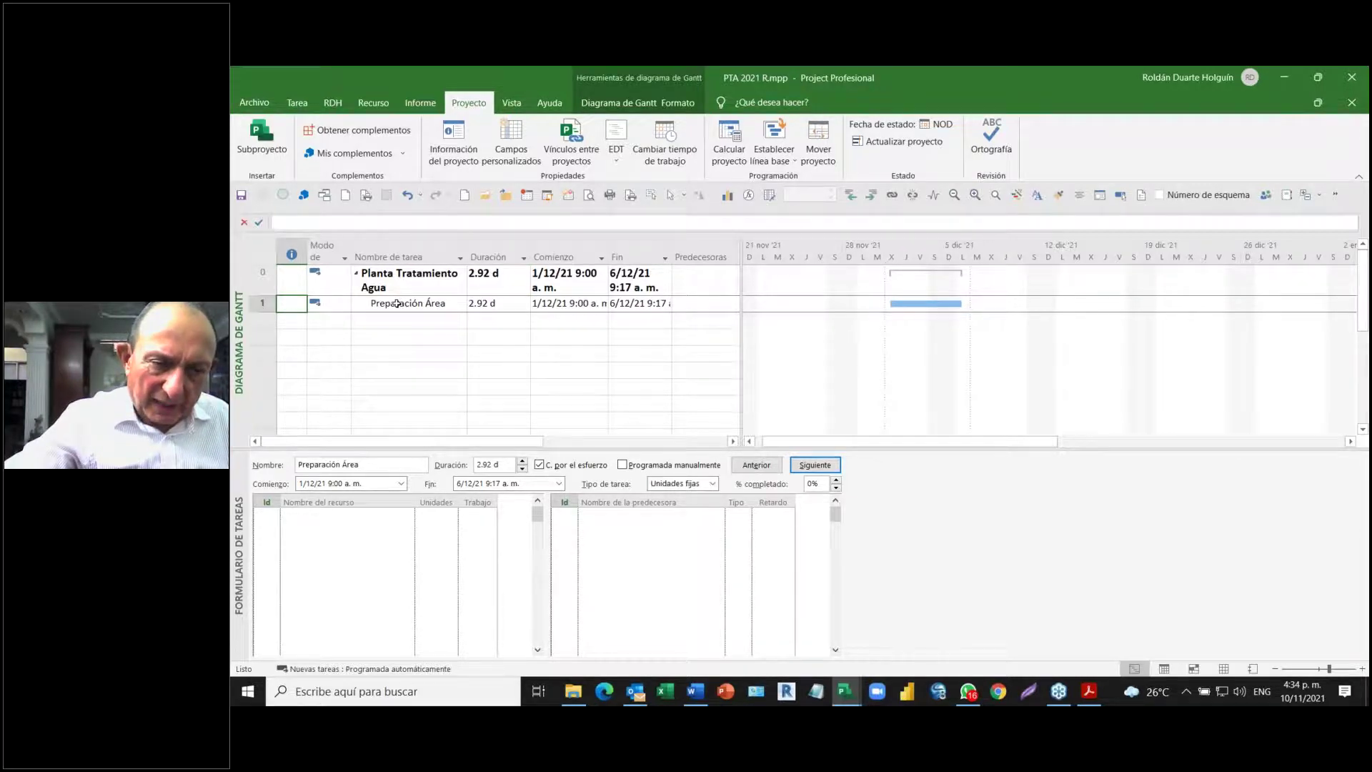
{"action": "left_click", "coordinate": [396, 303]}
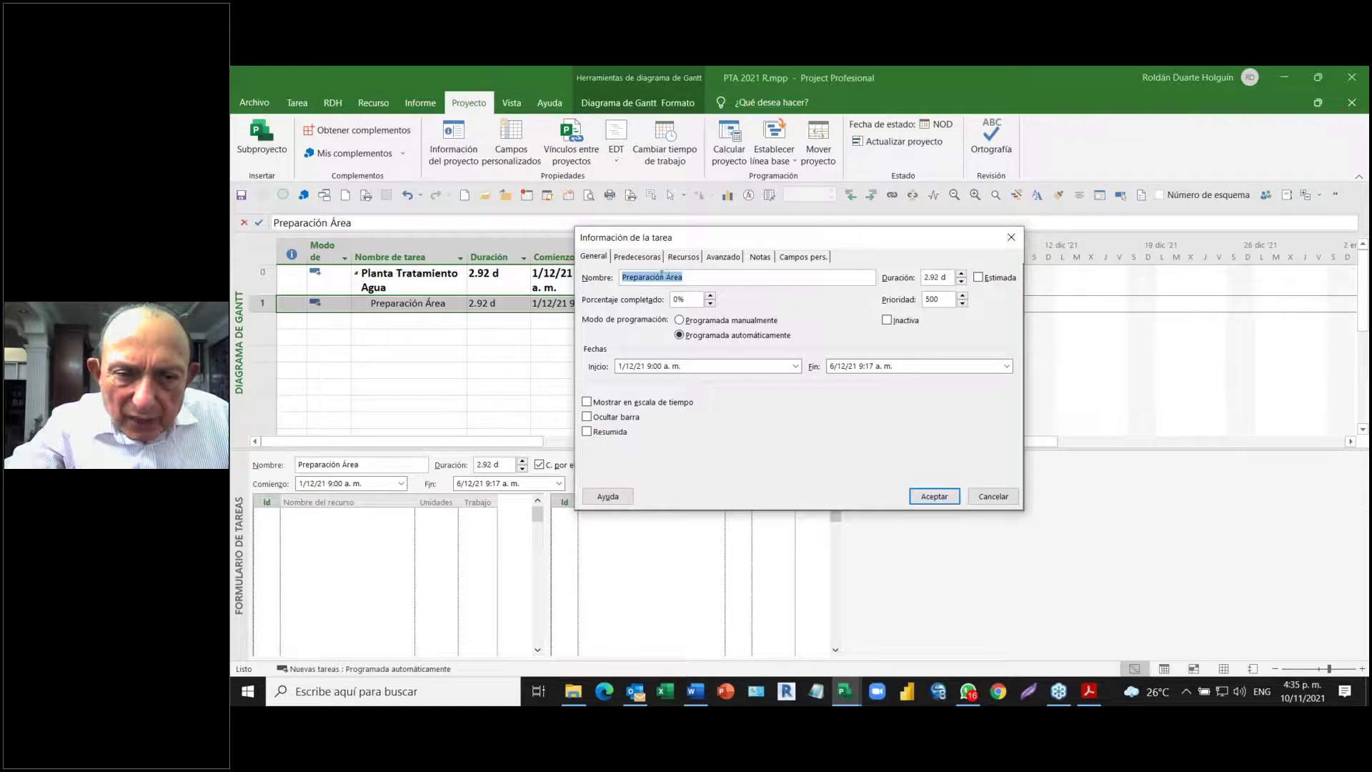
{"action": "left_click", "coordinate": [638, 257]}
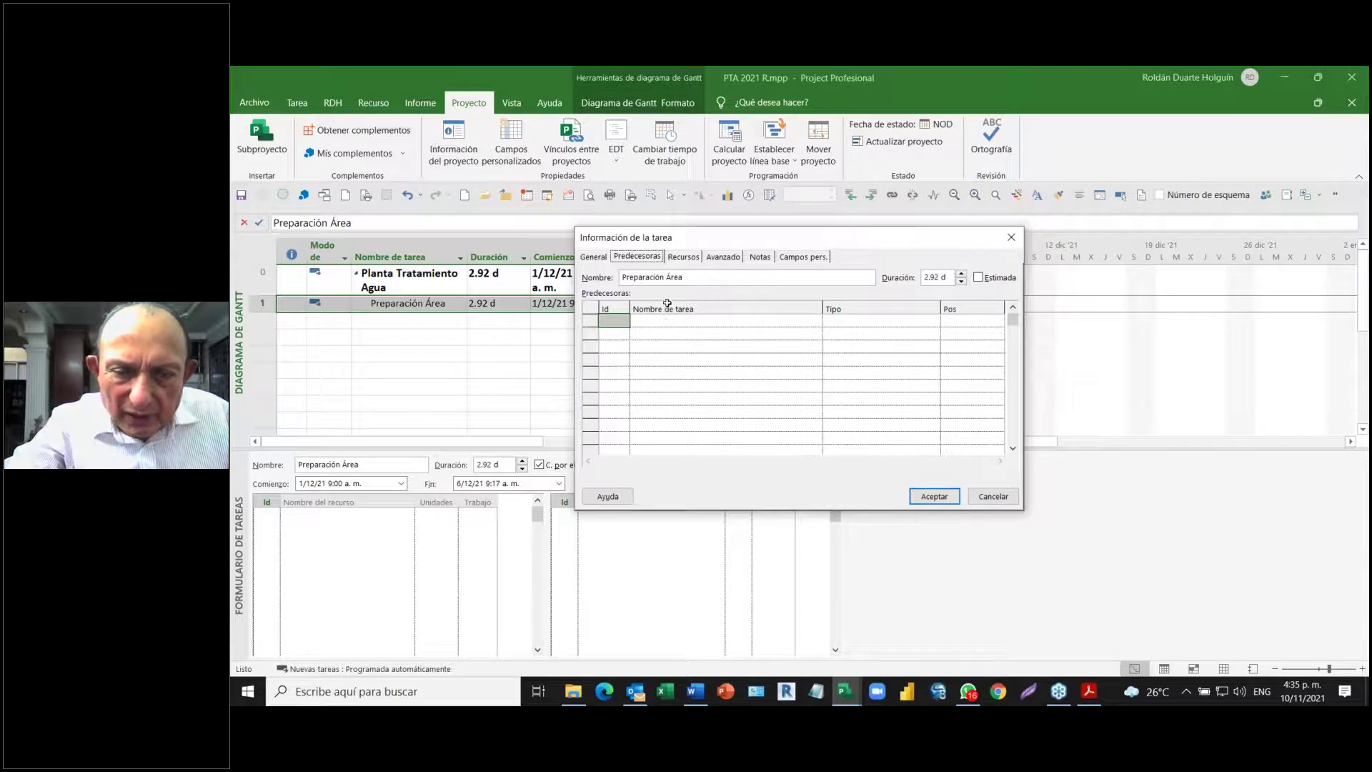
{"action": "left_click", "coordinate": [671, 258]}
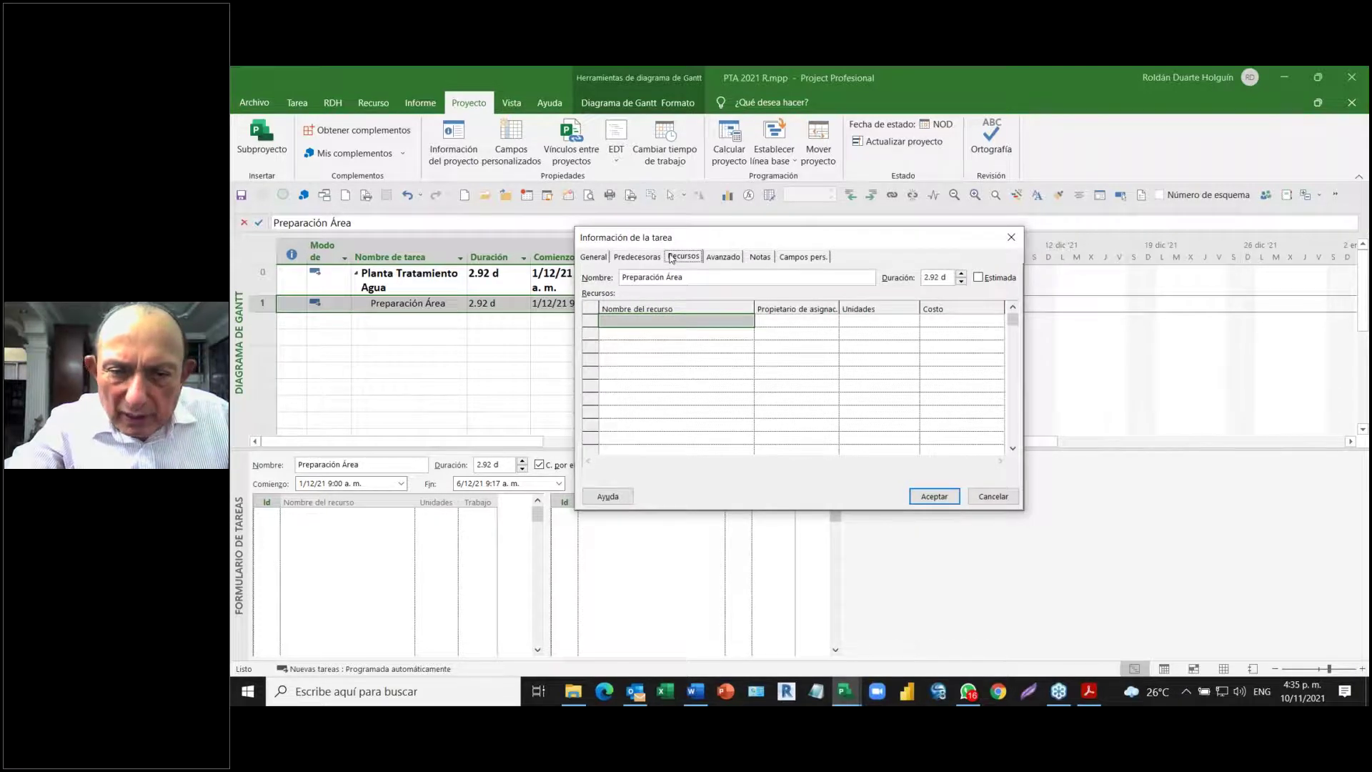
{"action": "left_click", "coordinate": [733, 258]}
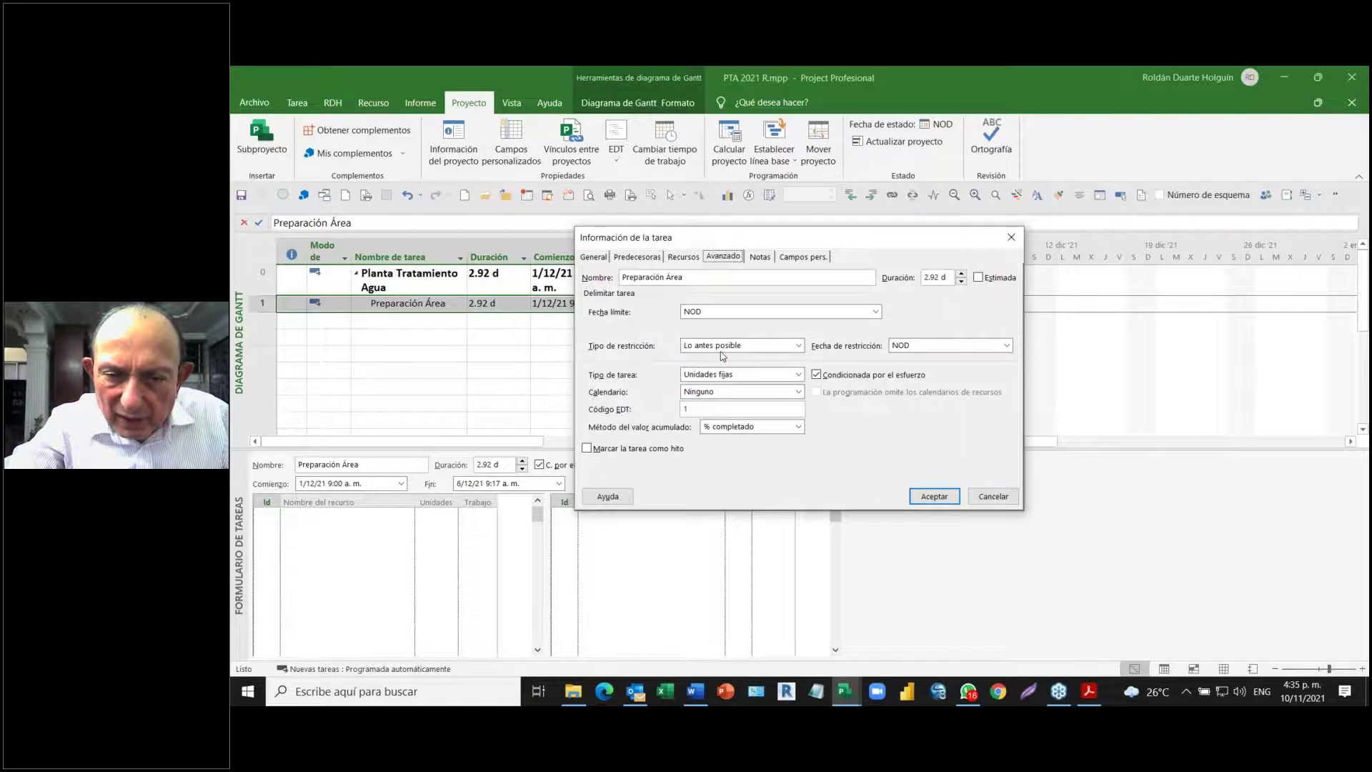
- Apply a No finalizar antes del constraint dated 10/12/2021 to Preparación Área and inspect the task's constraint indicator
{"action": "left_click", "coordinate": [799, 345]}
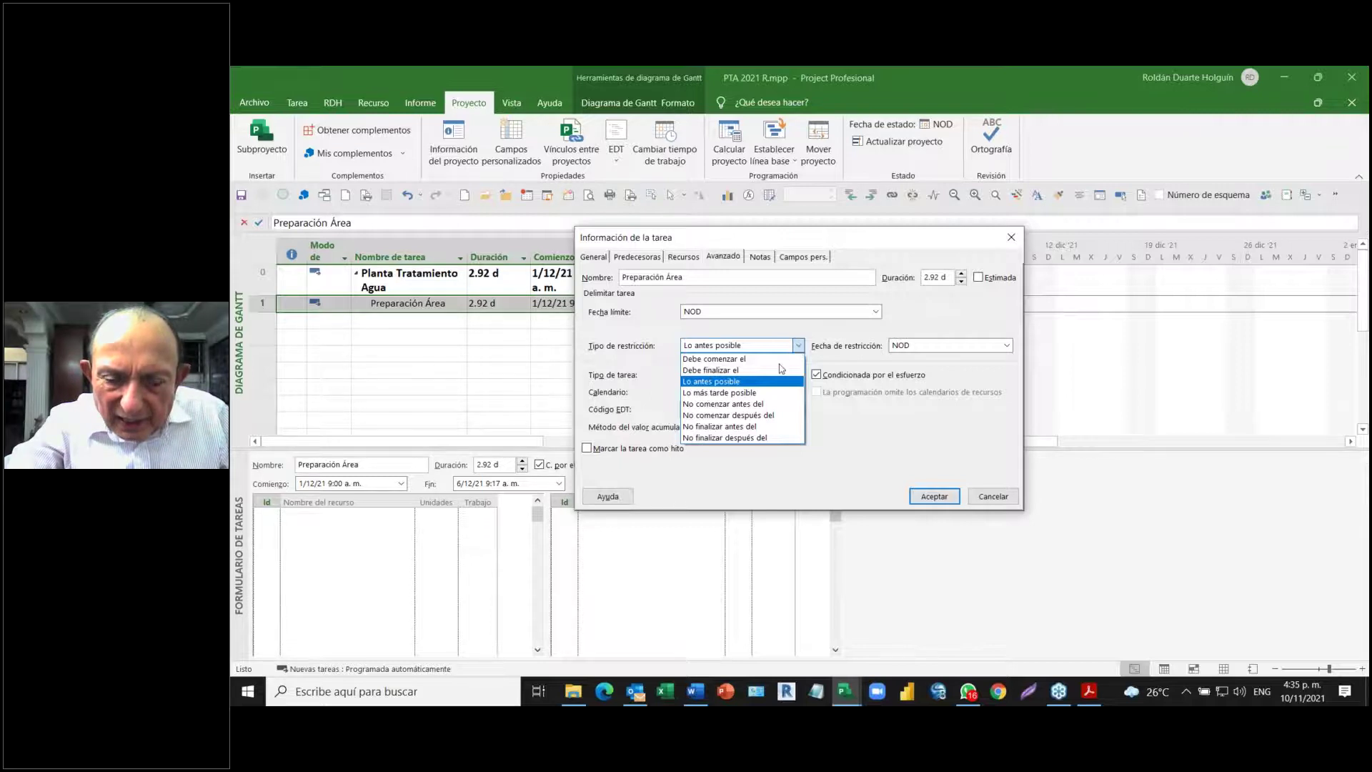
{"action": "left_click", "coordinate": [724, 431]}
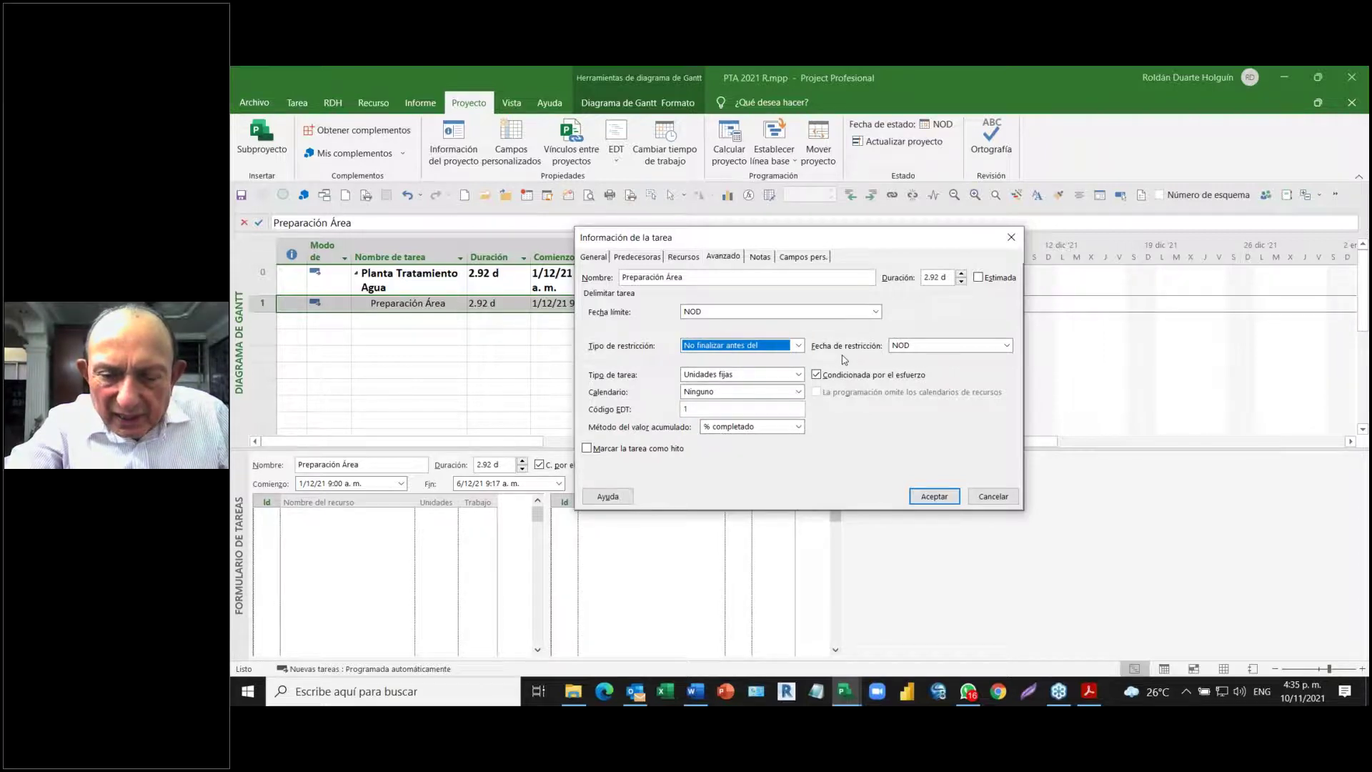
{"action": "left_click_drag", "start_coordinate": [733, 240], "coordinate": [834, 379]}
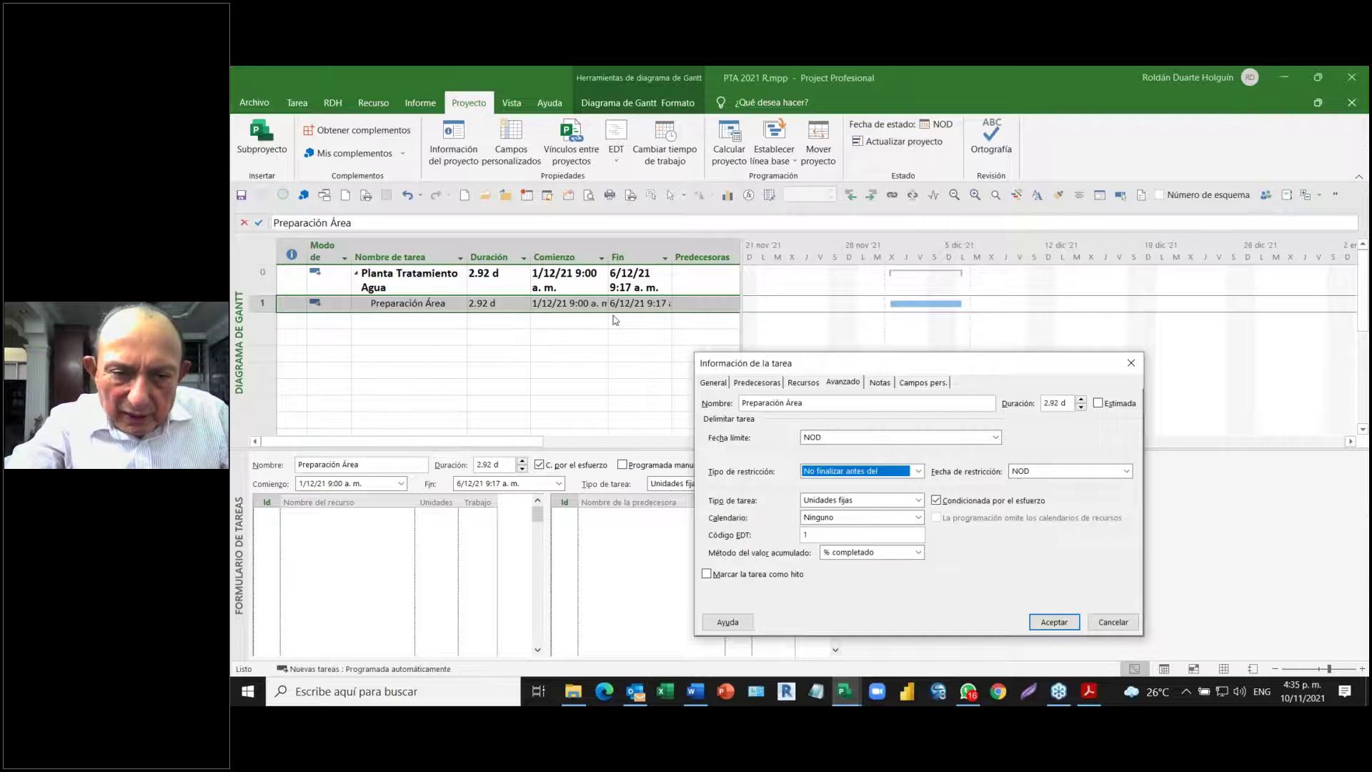
{"action": "left_click", "coordinate": [1051, 468]}
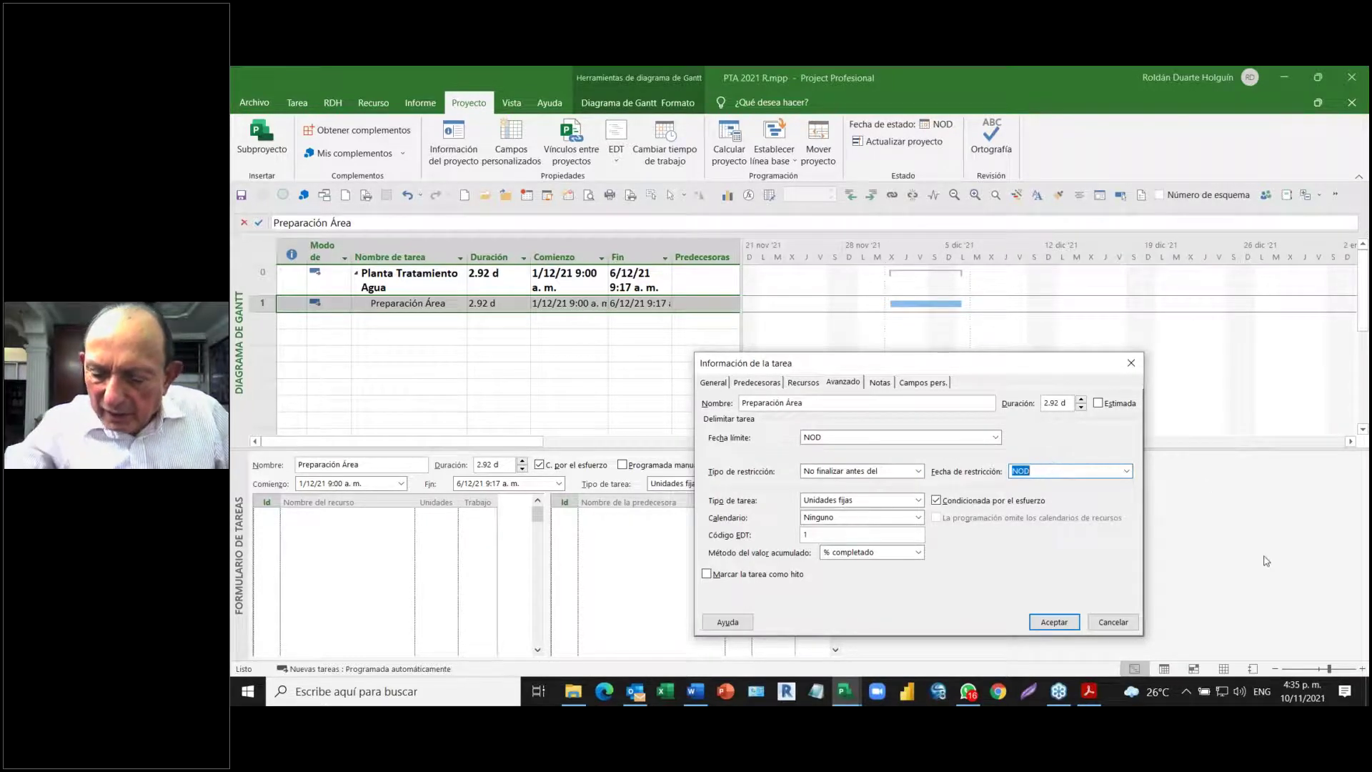
{"action": "type", "text": "10"}
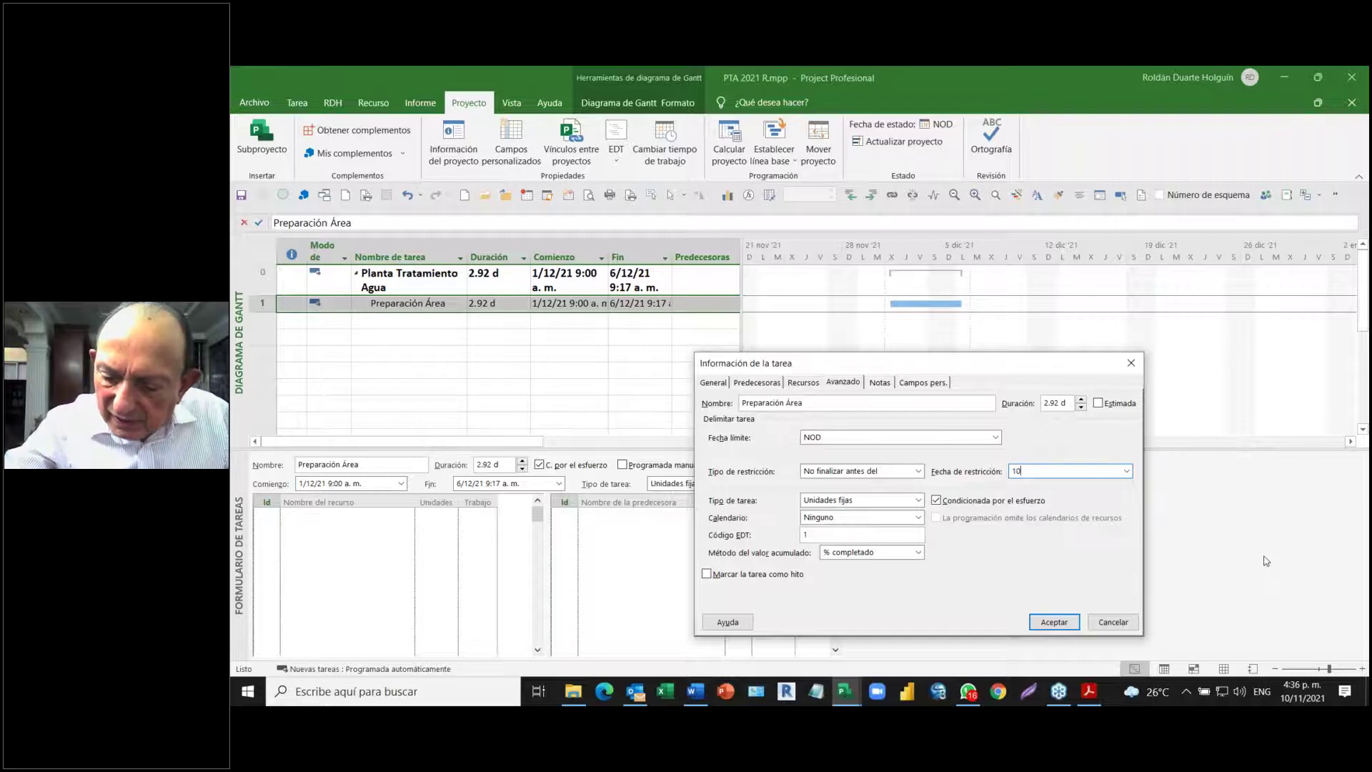
{"action": "type", "text": "/12"}
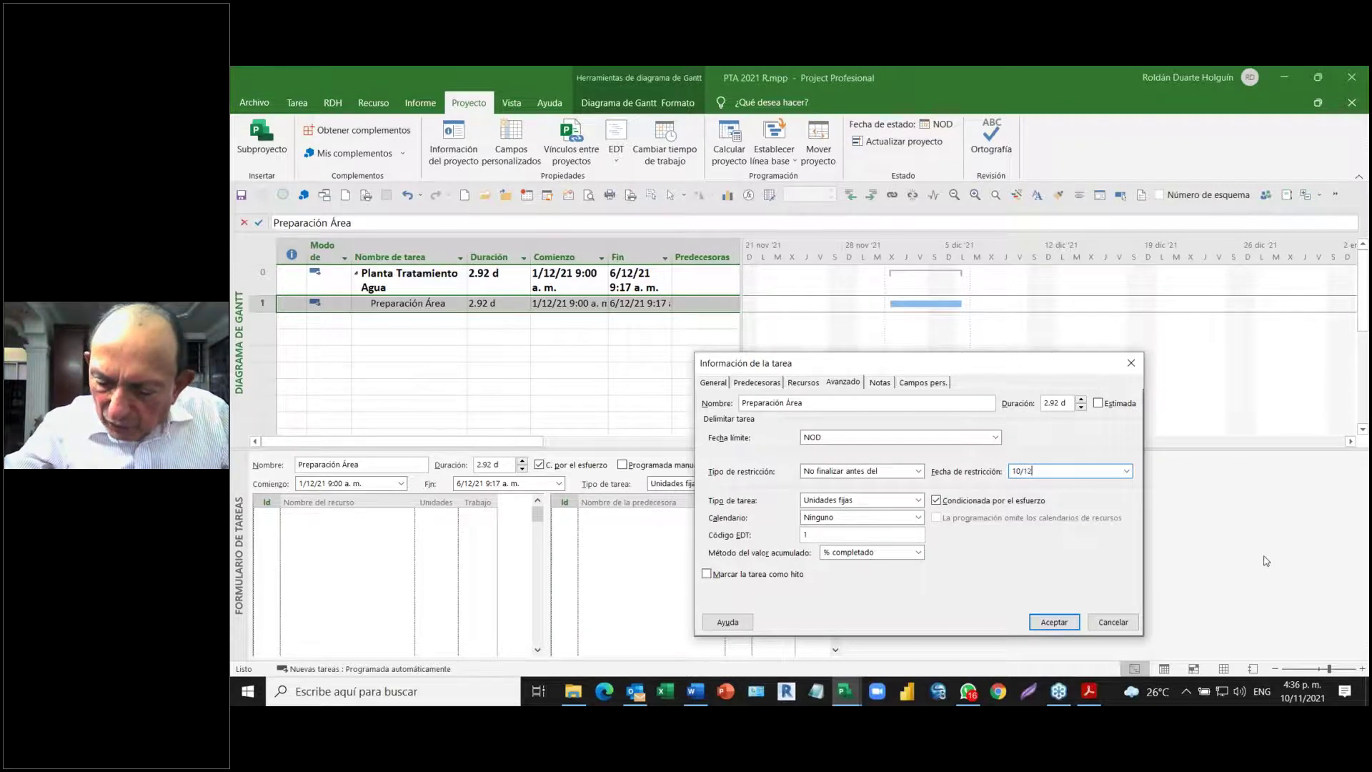
{"action": "type", "text": "/2021"}
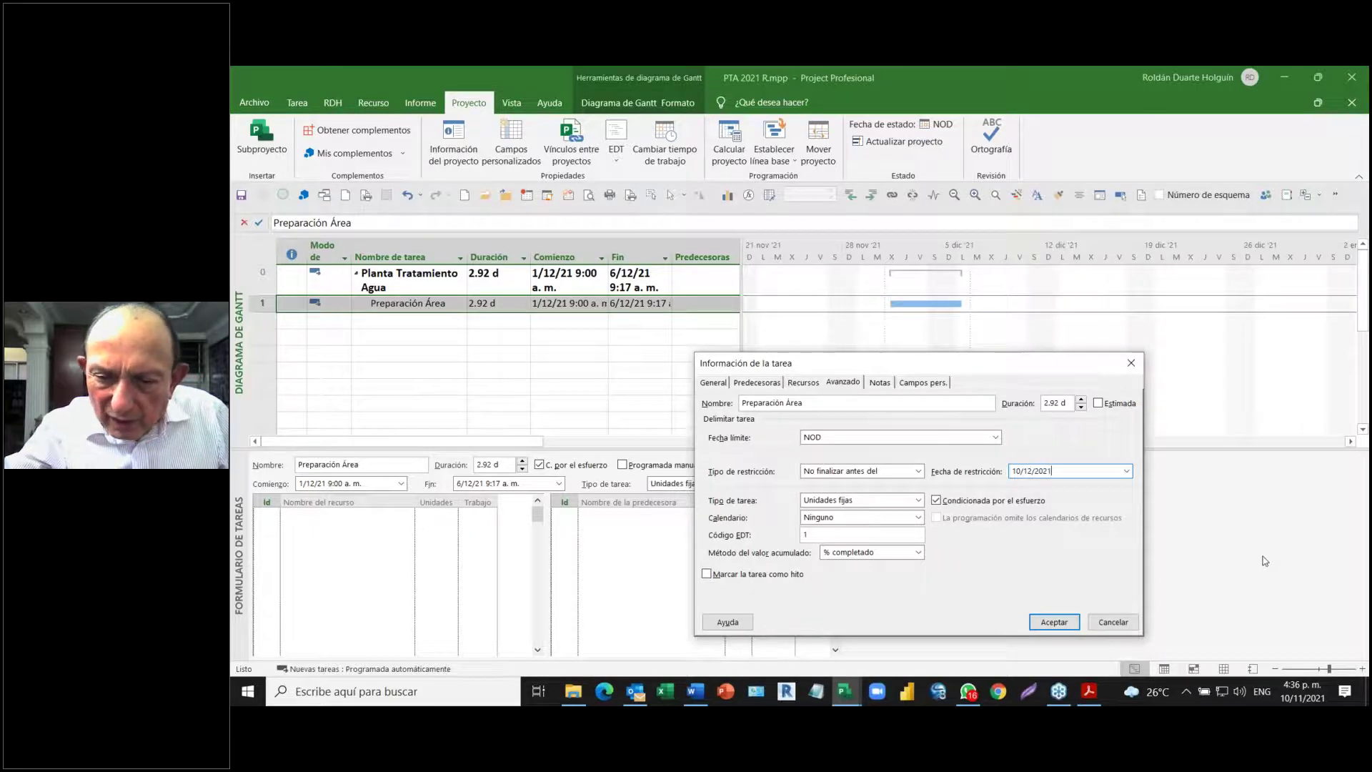
{"action": "left_click", "coordinate": [1055, 623]}
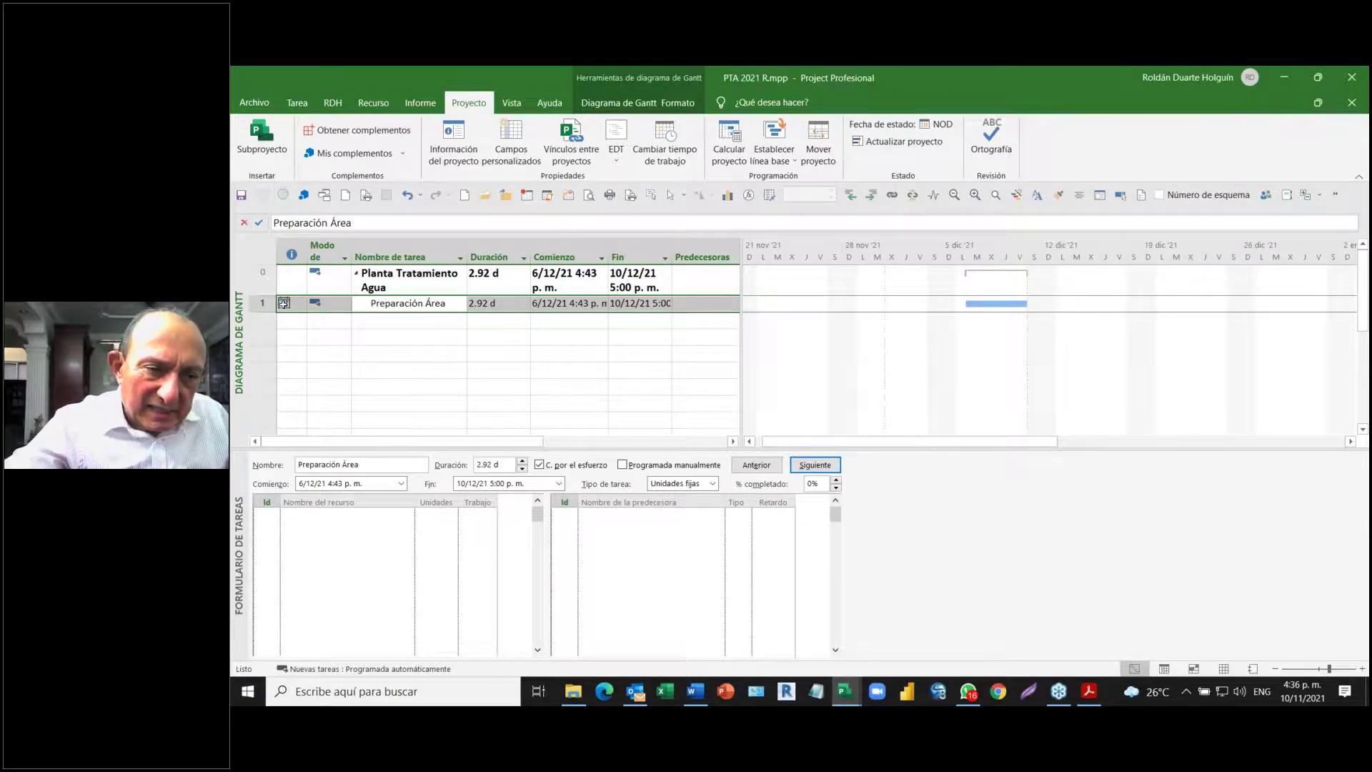
{"action": "mouse_move", "coordinate": [283, 303]}
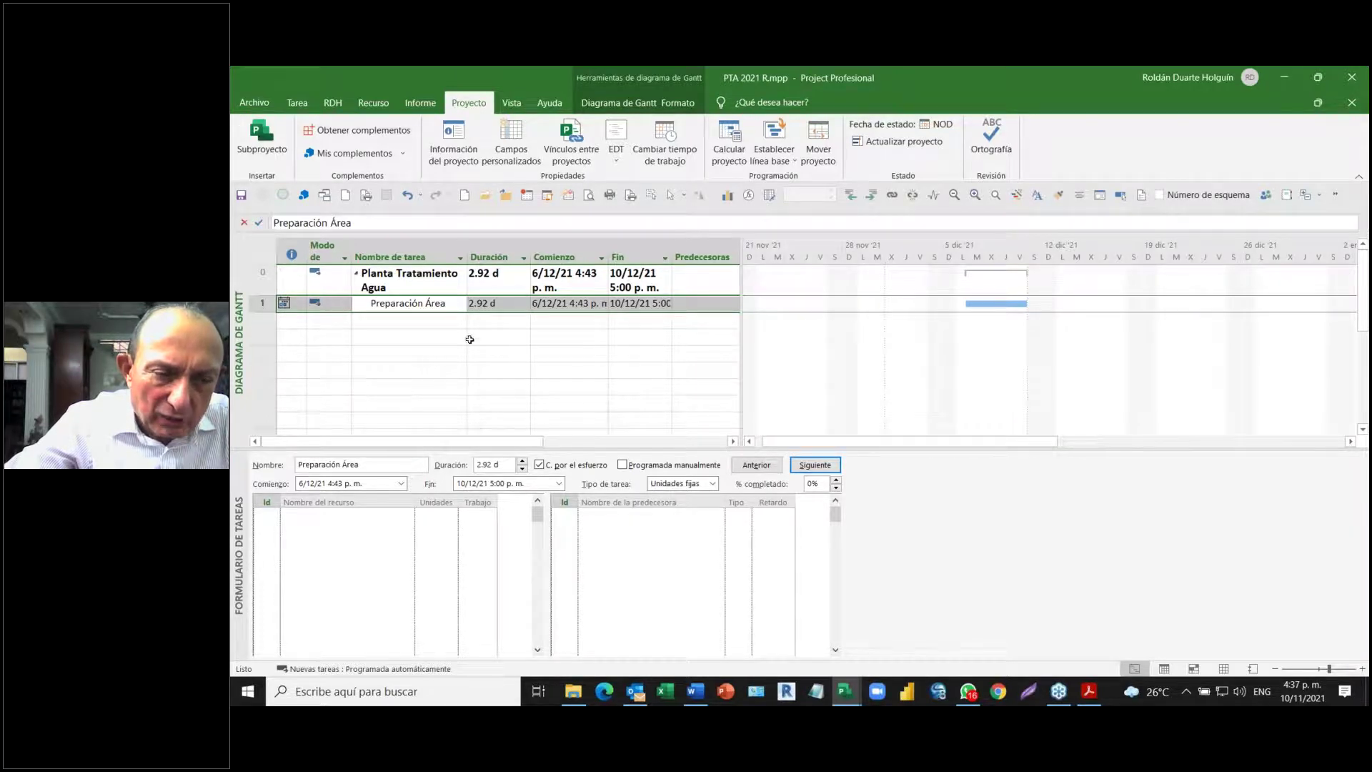
- Reopen the task information of Preparación Área and set its constraint type back to Lo antes posible
{"action": "left_click", "coordinate": [407, 308]}
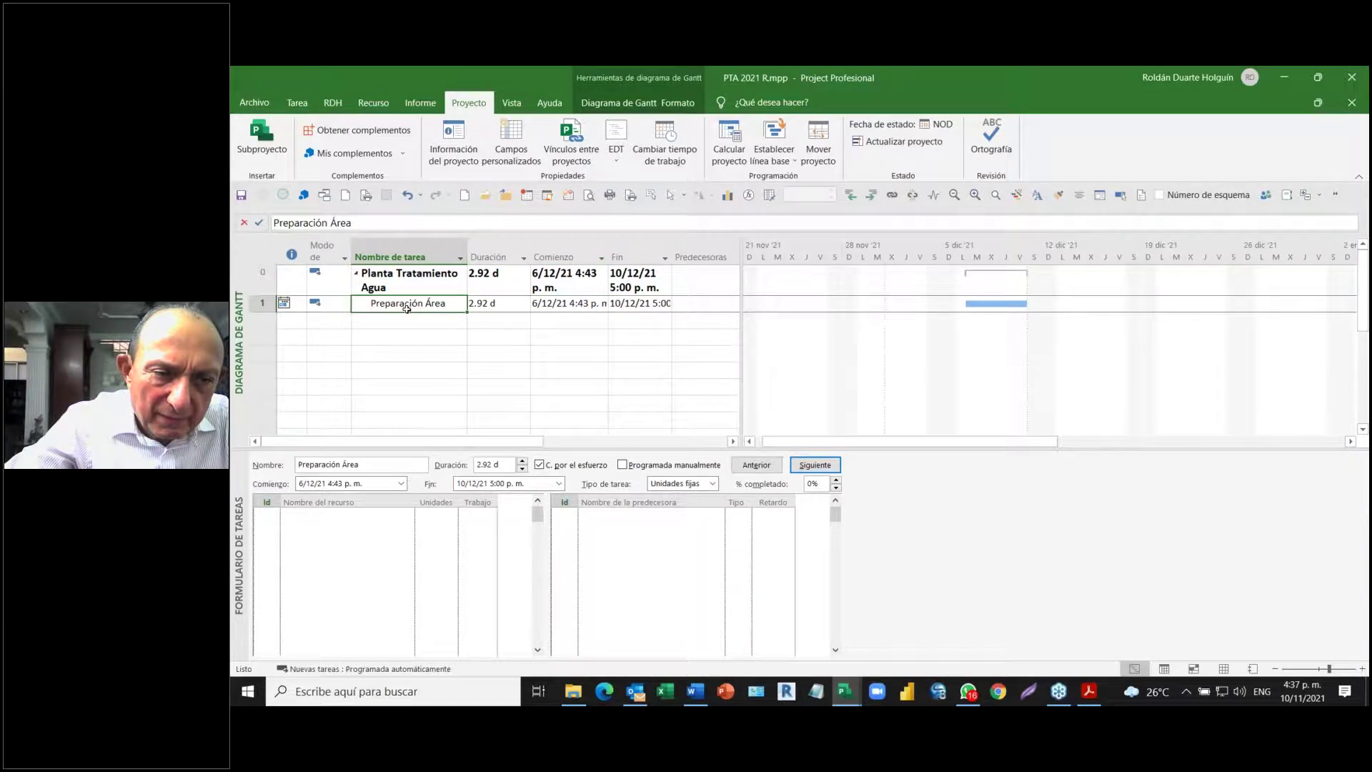
{"action": "double_click", "coordinate": [406, 309]}
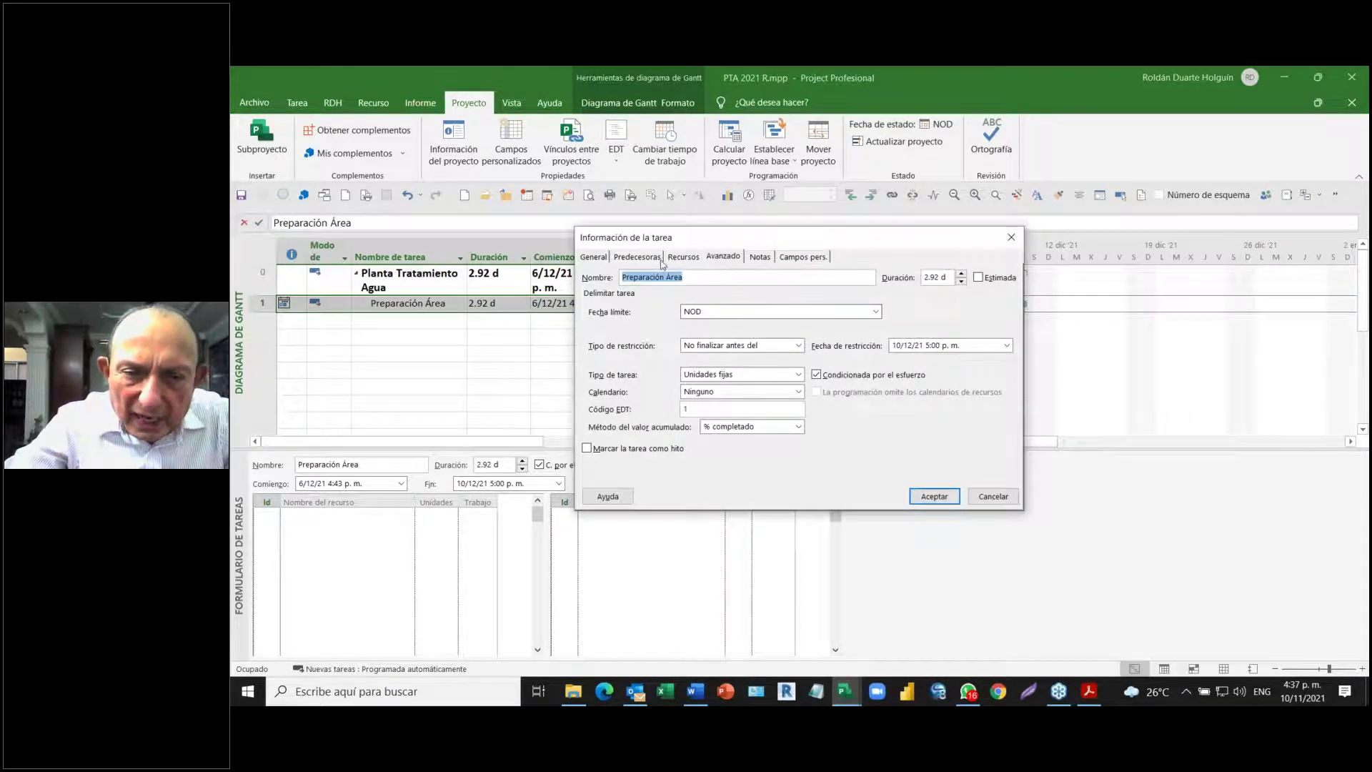
{"action": "left_click", "coordinate": [723, 257]}
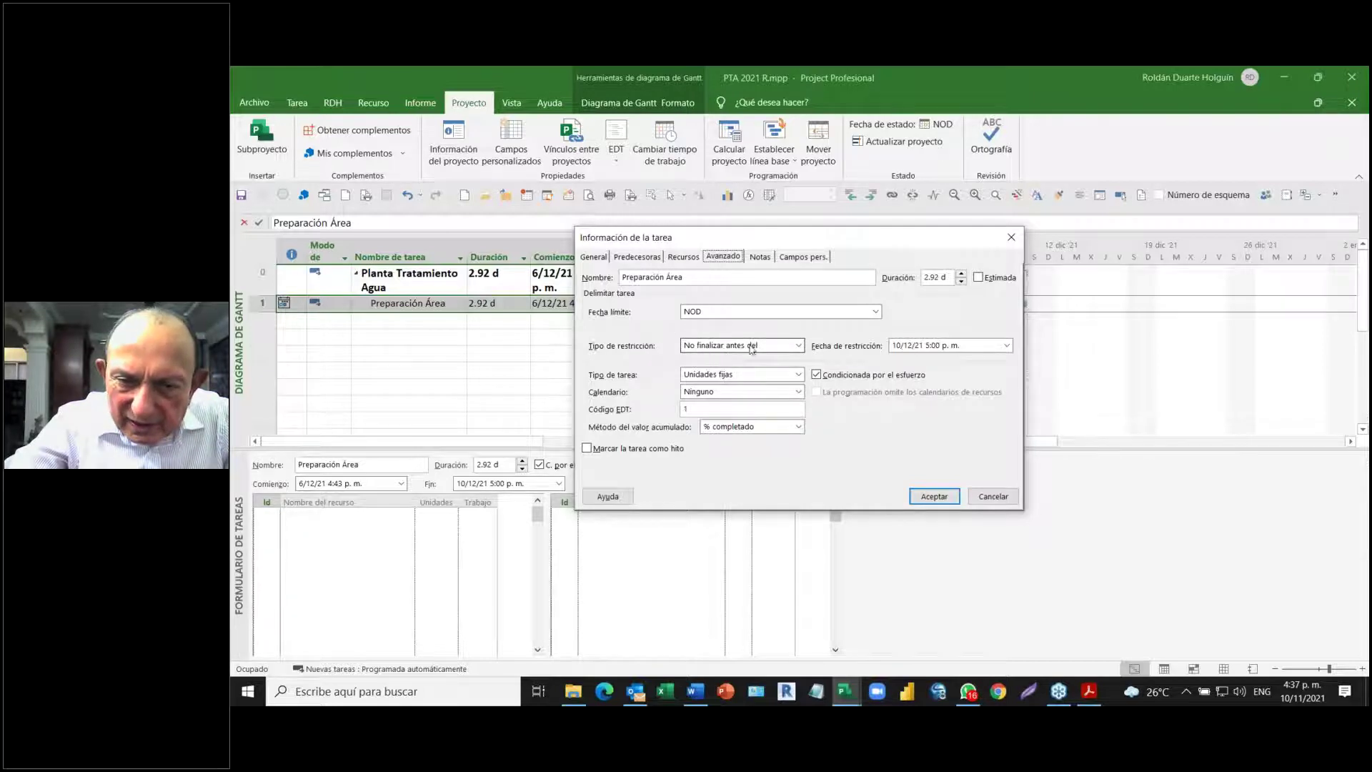
{"action": "left_click", "coordinate": [799, 346]}
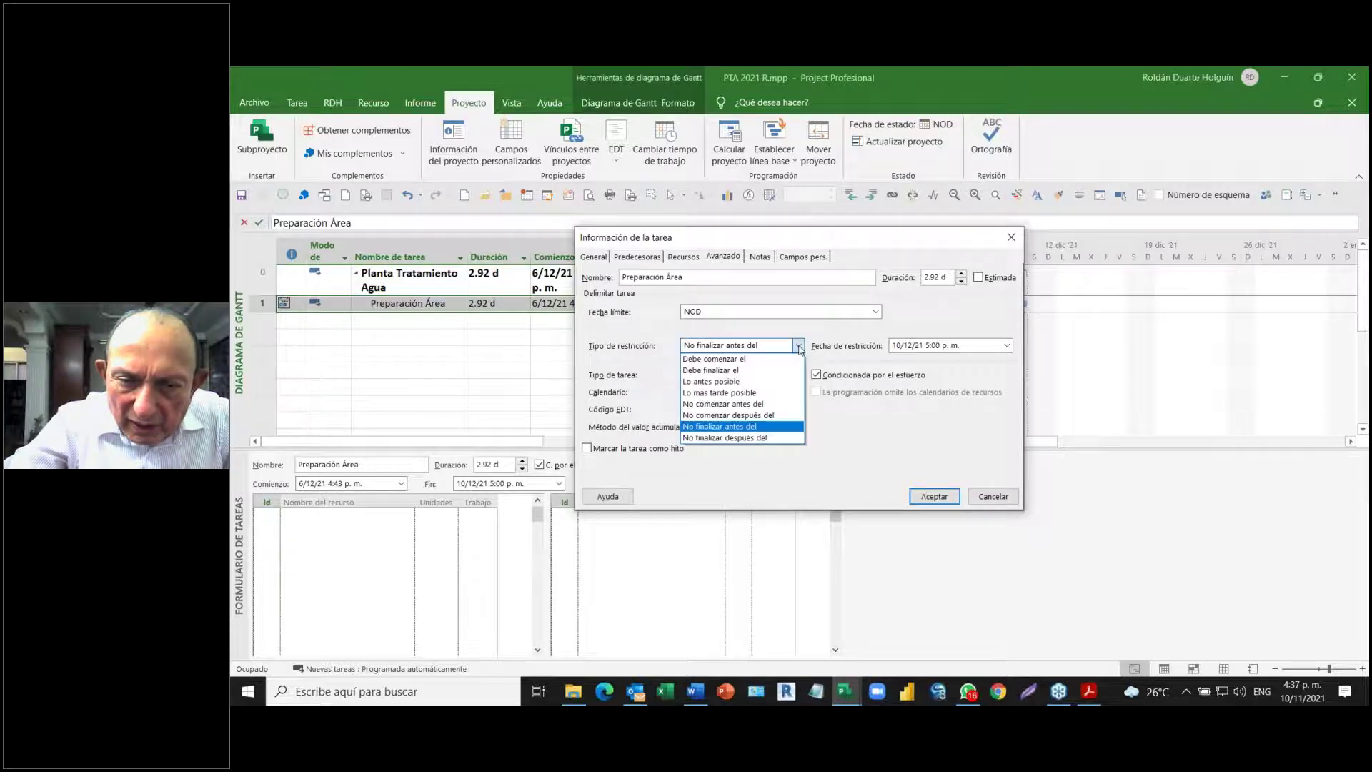
{"action": "left_click", "coordinate": [742, 383]}
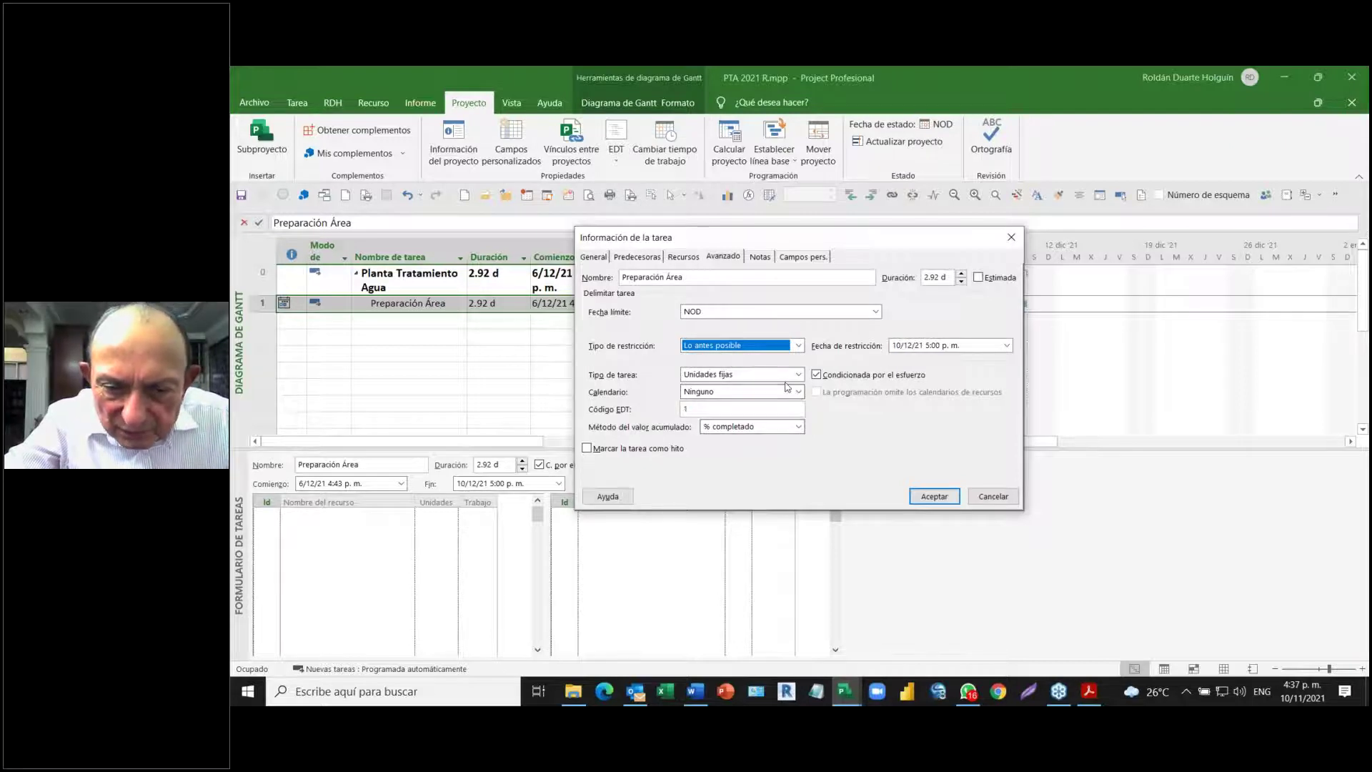
{"action": "left_click", "coordinate": [816, 373]}
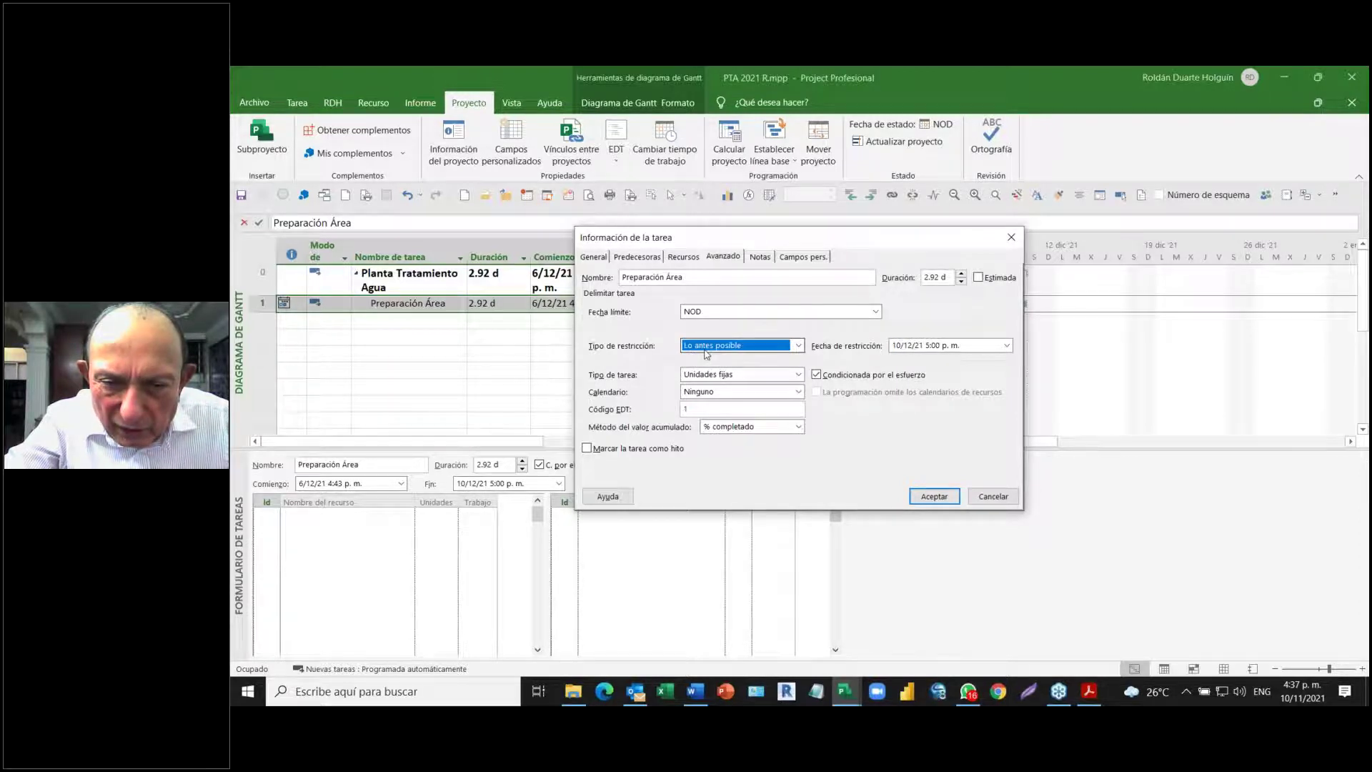
{"action": "left_click", "coordinate": [924, 501]}
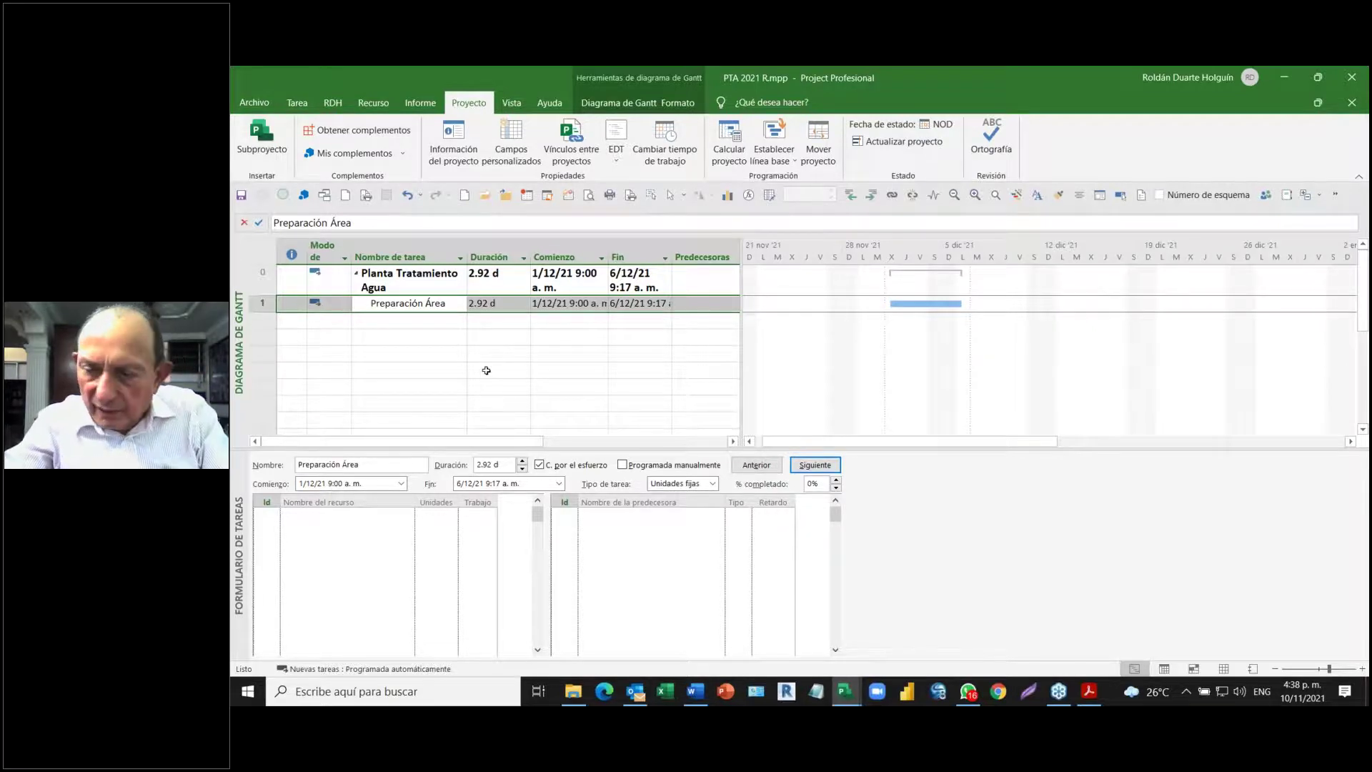
- Copy the name Relleno - Compactado from the manual in Acrobat Reader and enter it as task 2 in Project
{"action": "key", "text": "alt+Tab"}
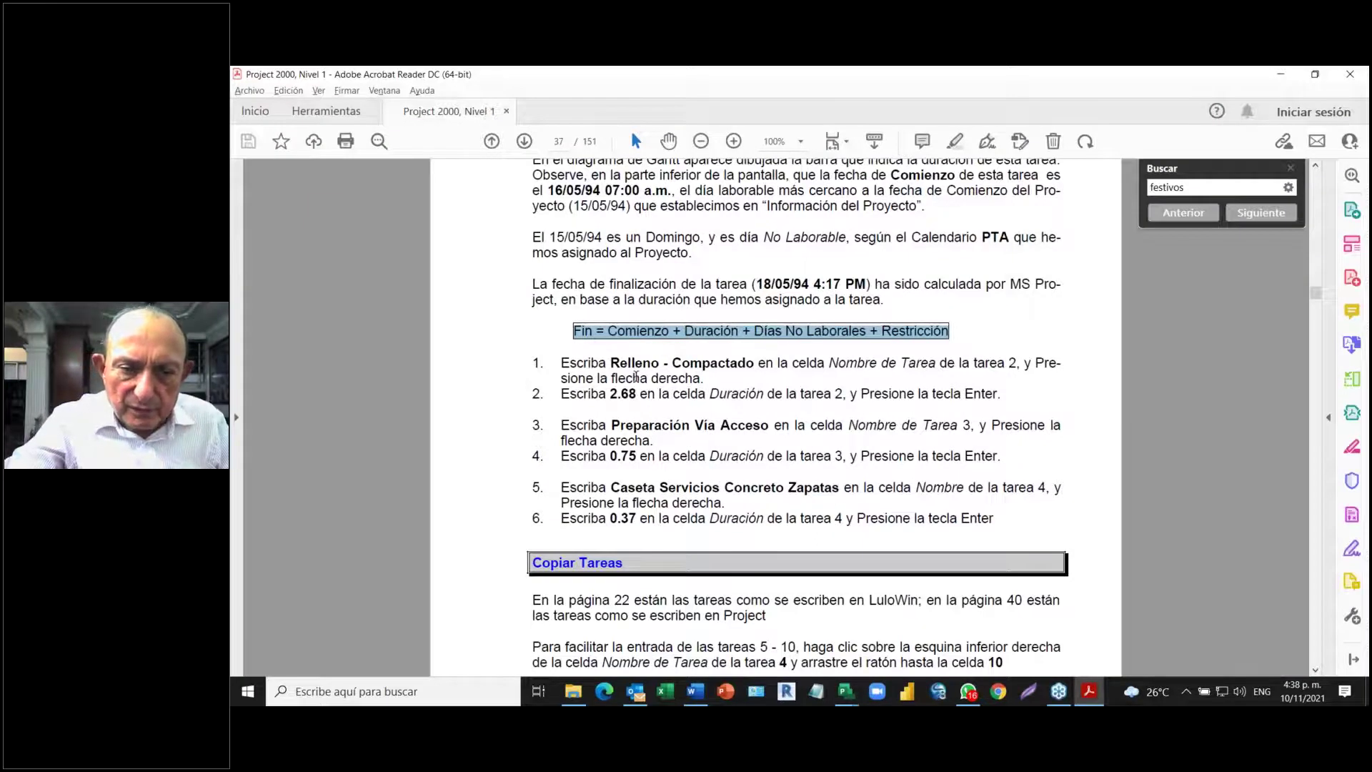
{"action": "left_click_drag", "start_coordinate": [610, 363], "coordinate": [707, 365]}
{"action": "key", "text": "ctrl+c"}
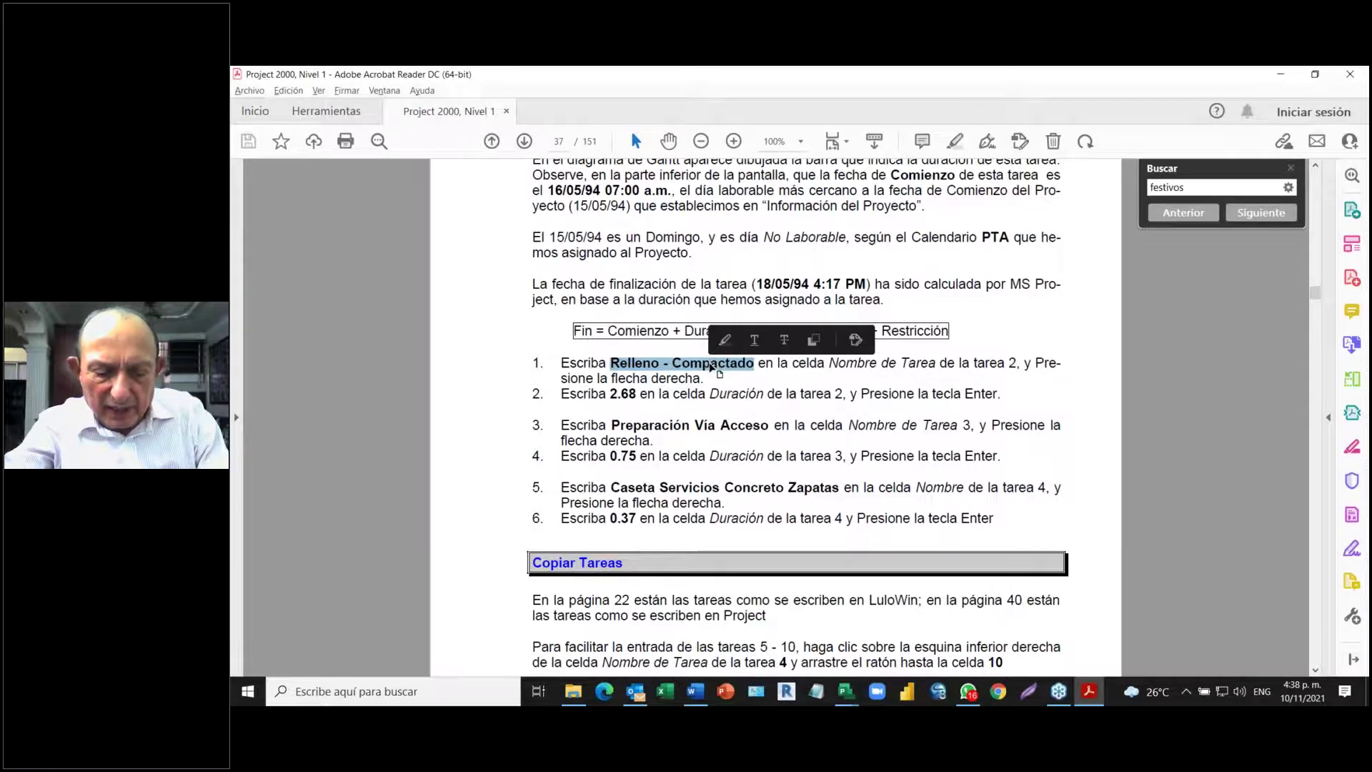
{"action": "key", "text": "alt+Tab"}
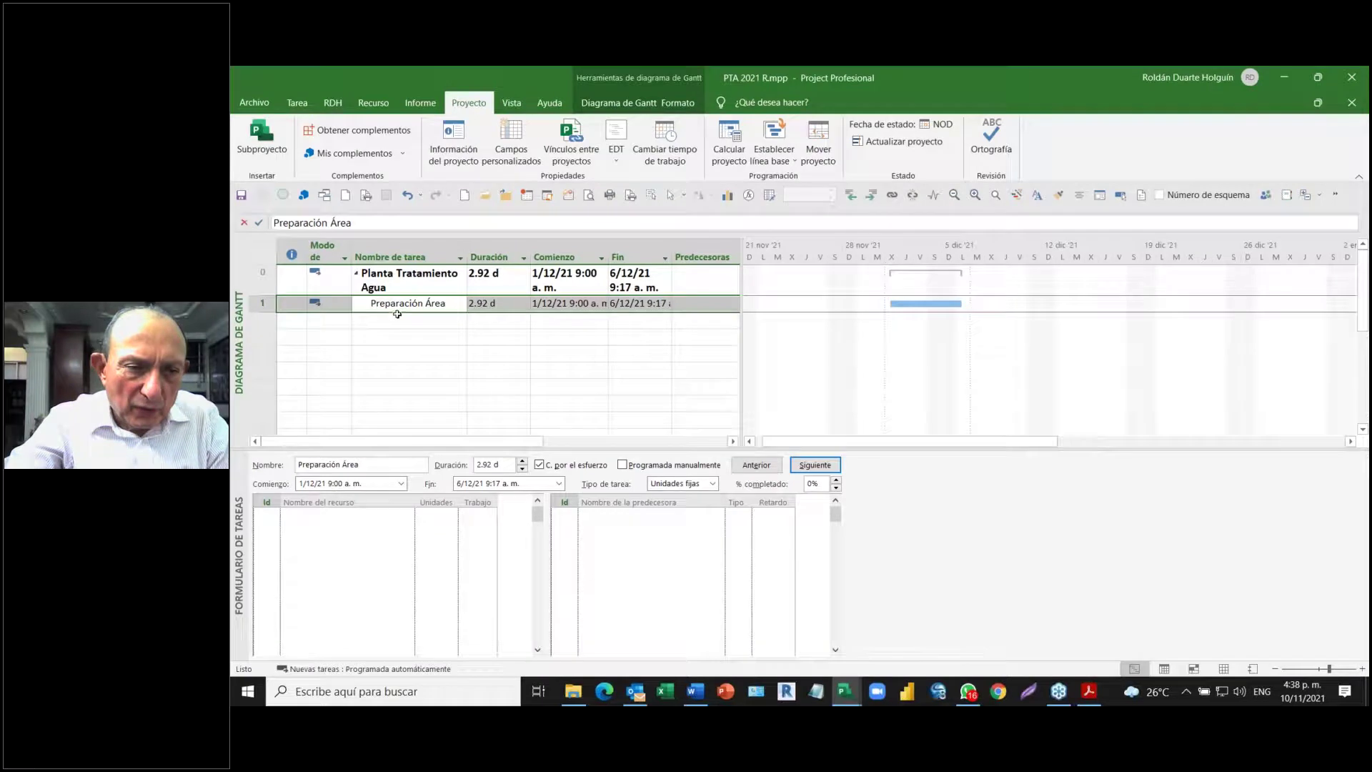
{"action": "left_click", "coordinate": [395, 324]}
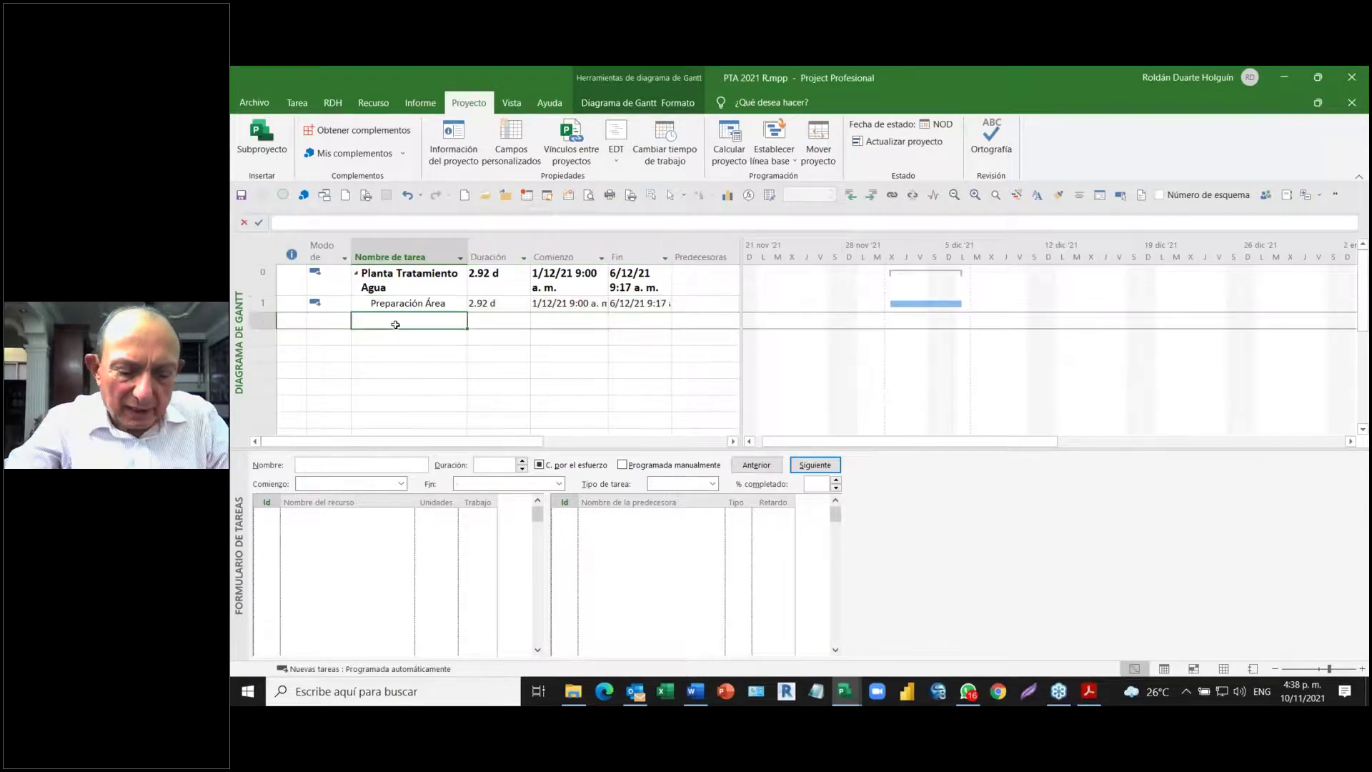
{"action": "key", "text": "ctrl+v"}
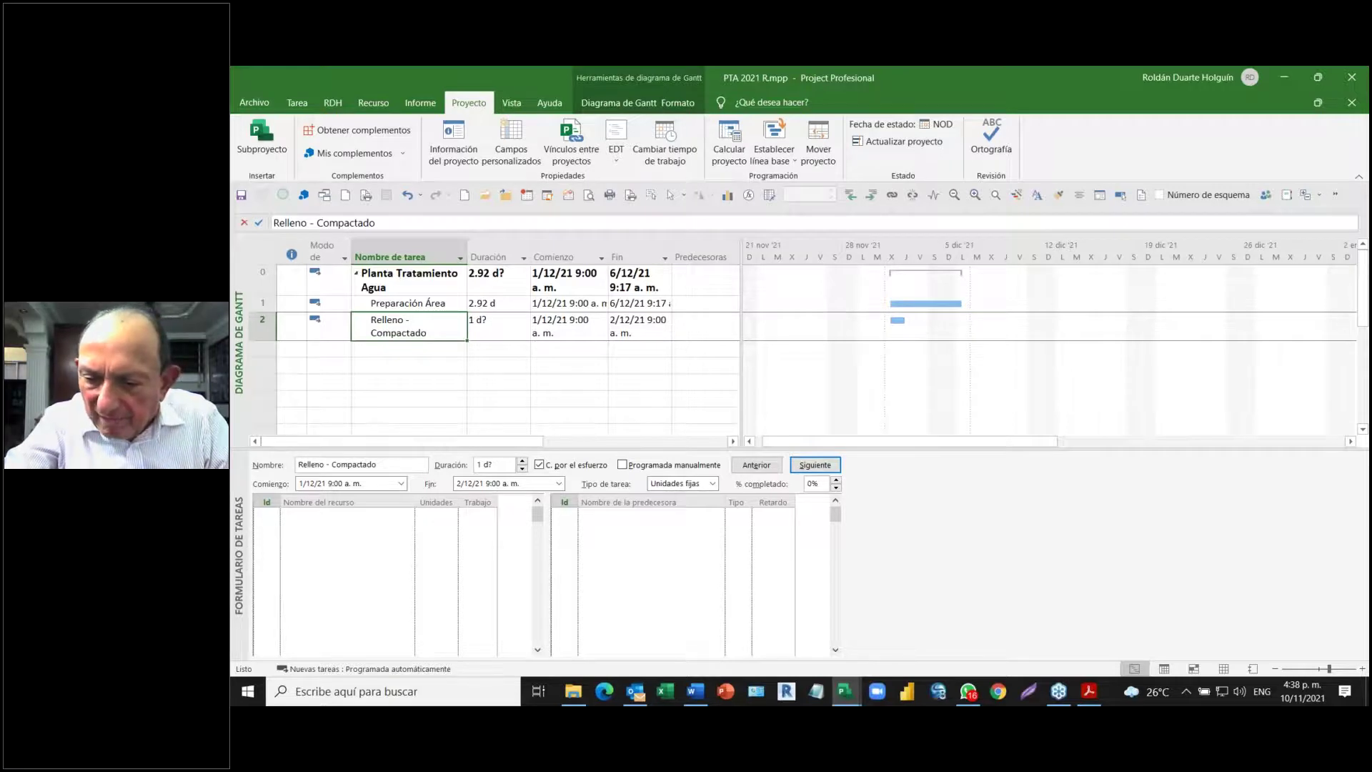
{"action": "left_click", "coordinate": [502, 330]}
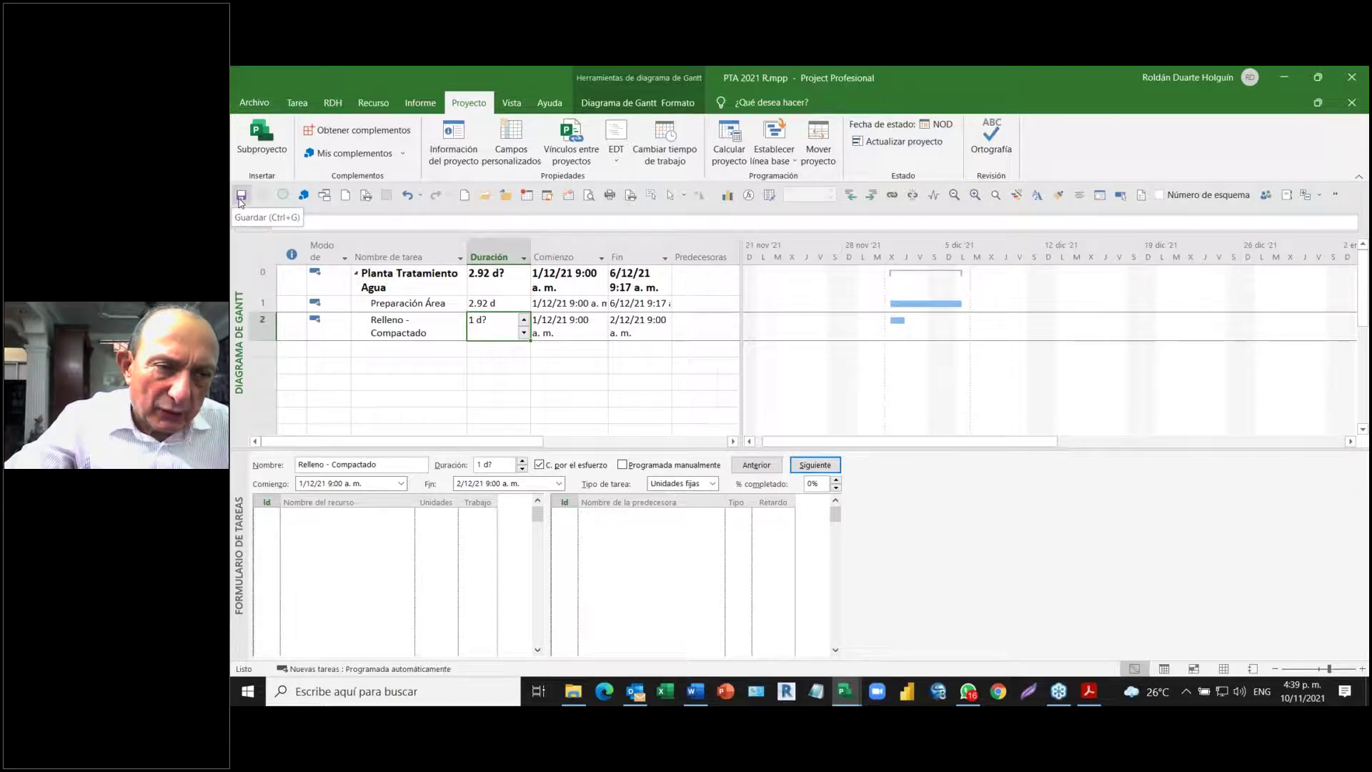
- Open the general Project options and review the available date formats, keeping 28/01/09 12:33 p. m
{"action": "right_click", "coordinate": [241, 197]}
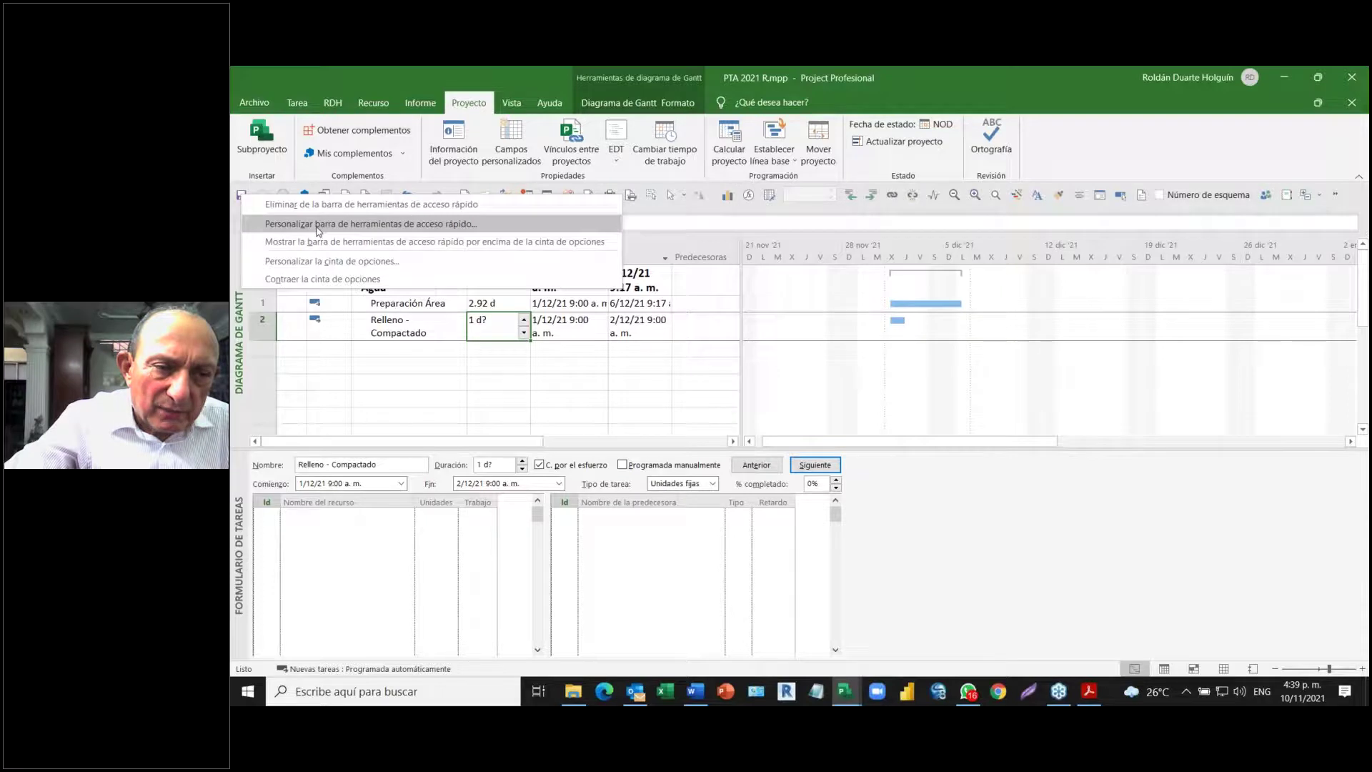
{"action": "left_click", "coordinate": [360, 226]}
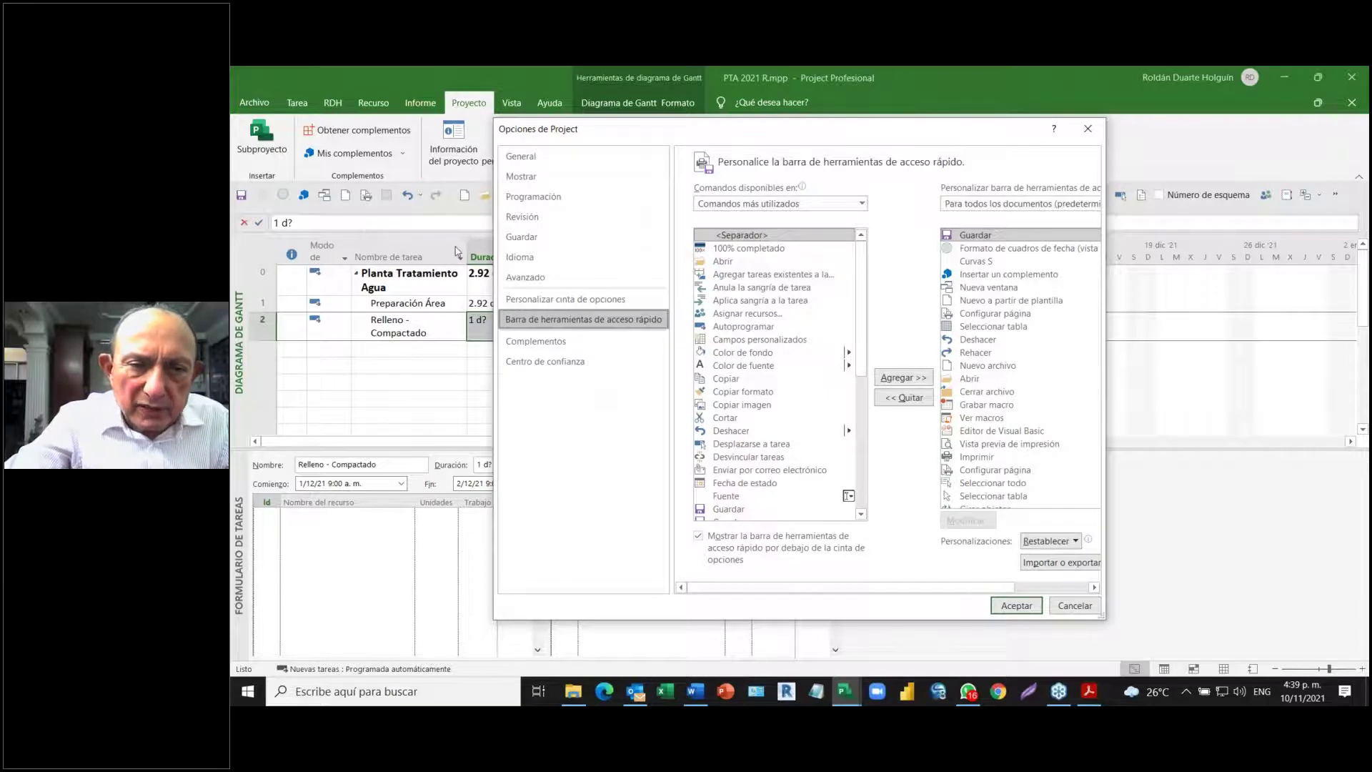
{"action": "left_click", "coordinate": [555, 155]}
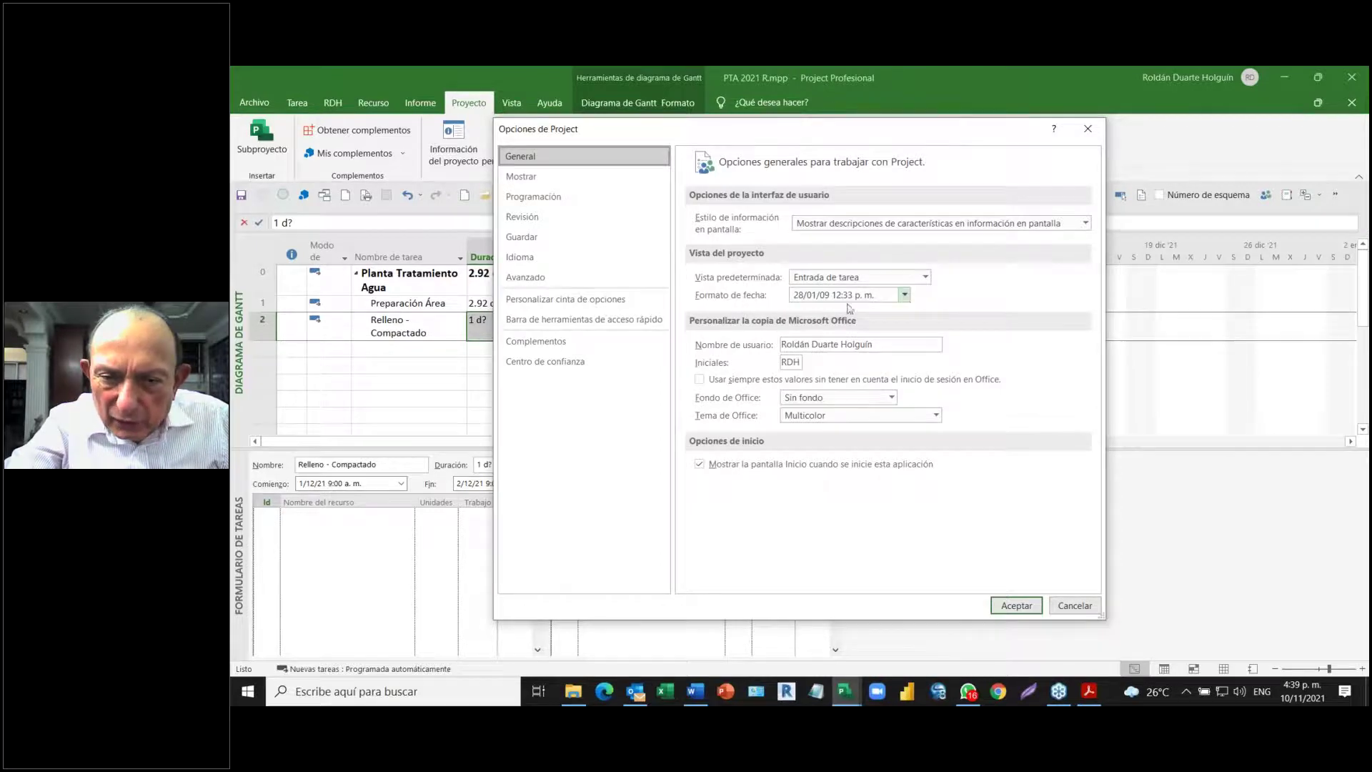
{"action": "left_click", "coordinate": [905, 295]}
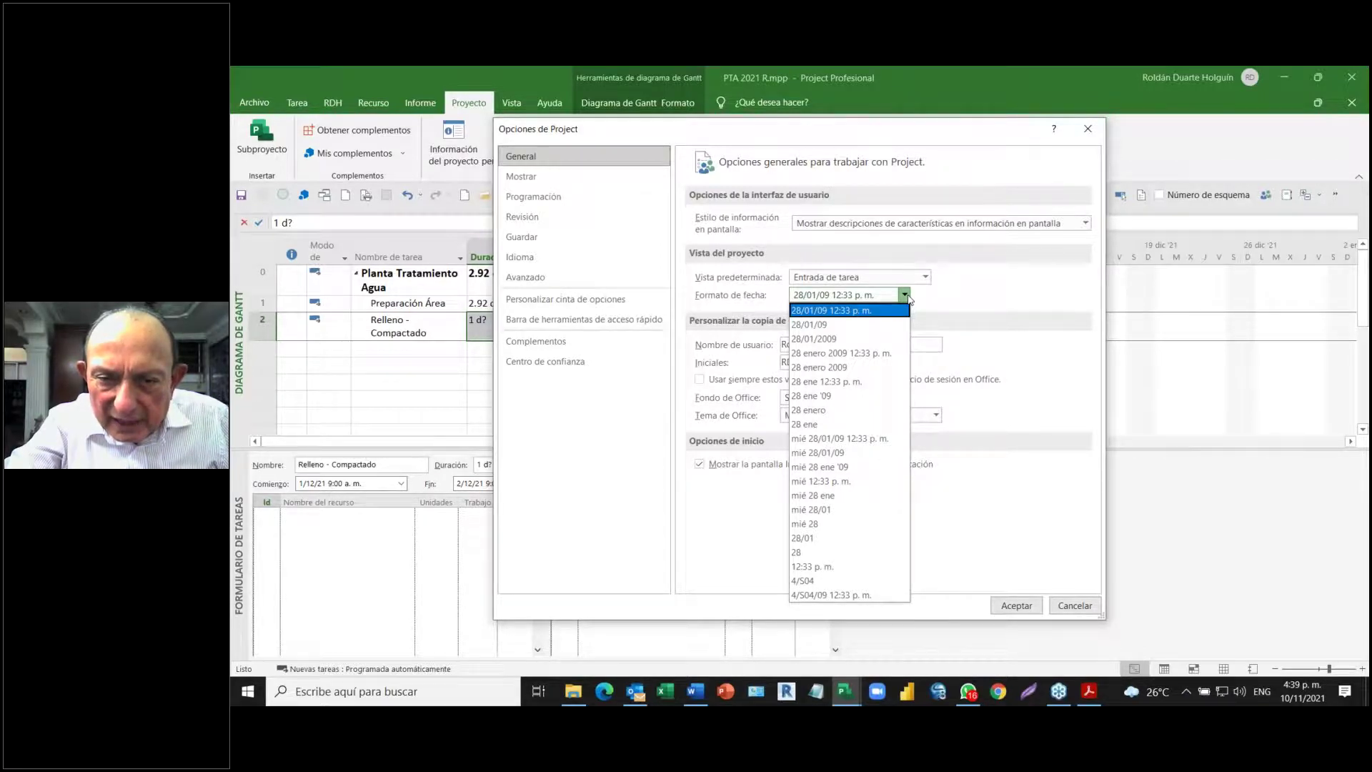
{"action": "left_click", "coordinate": [896, 299]}
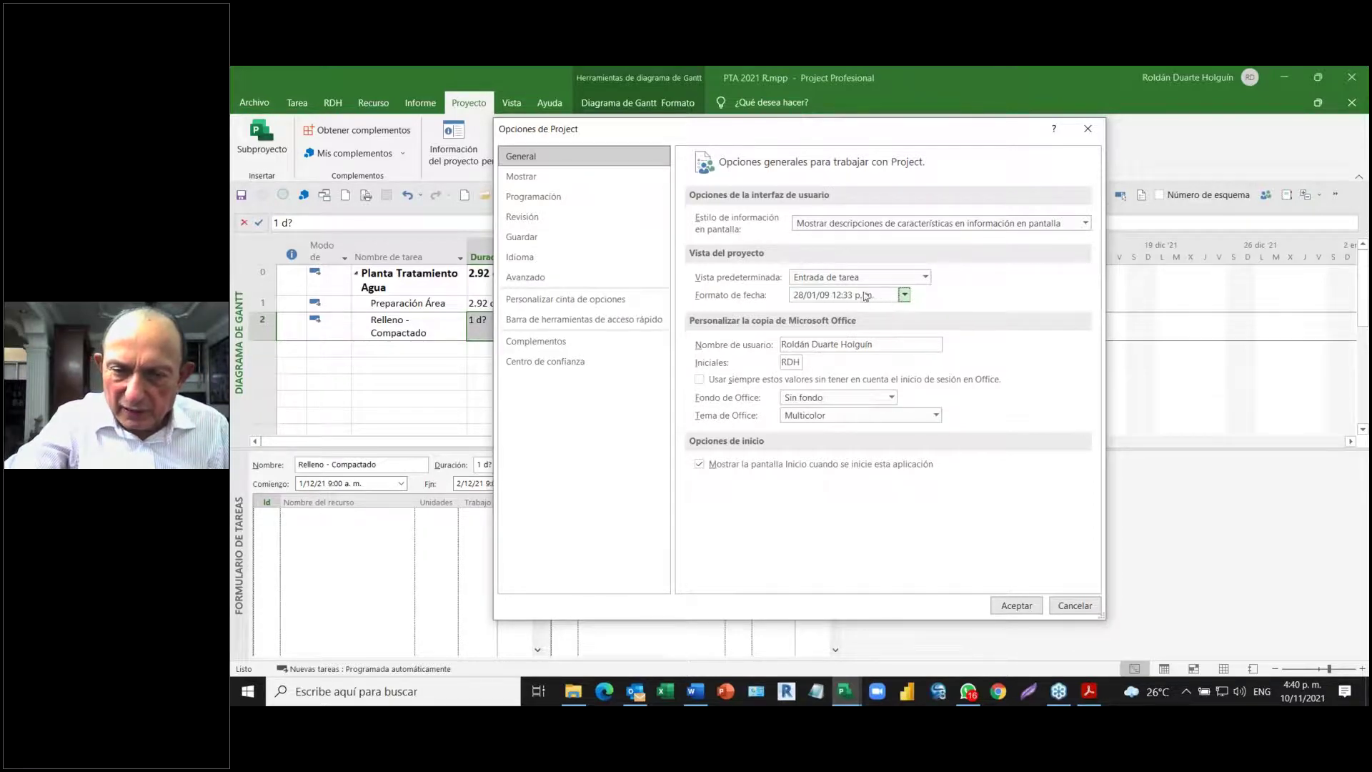
{"action": "left_click", "coordinate": [1014, 606]}
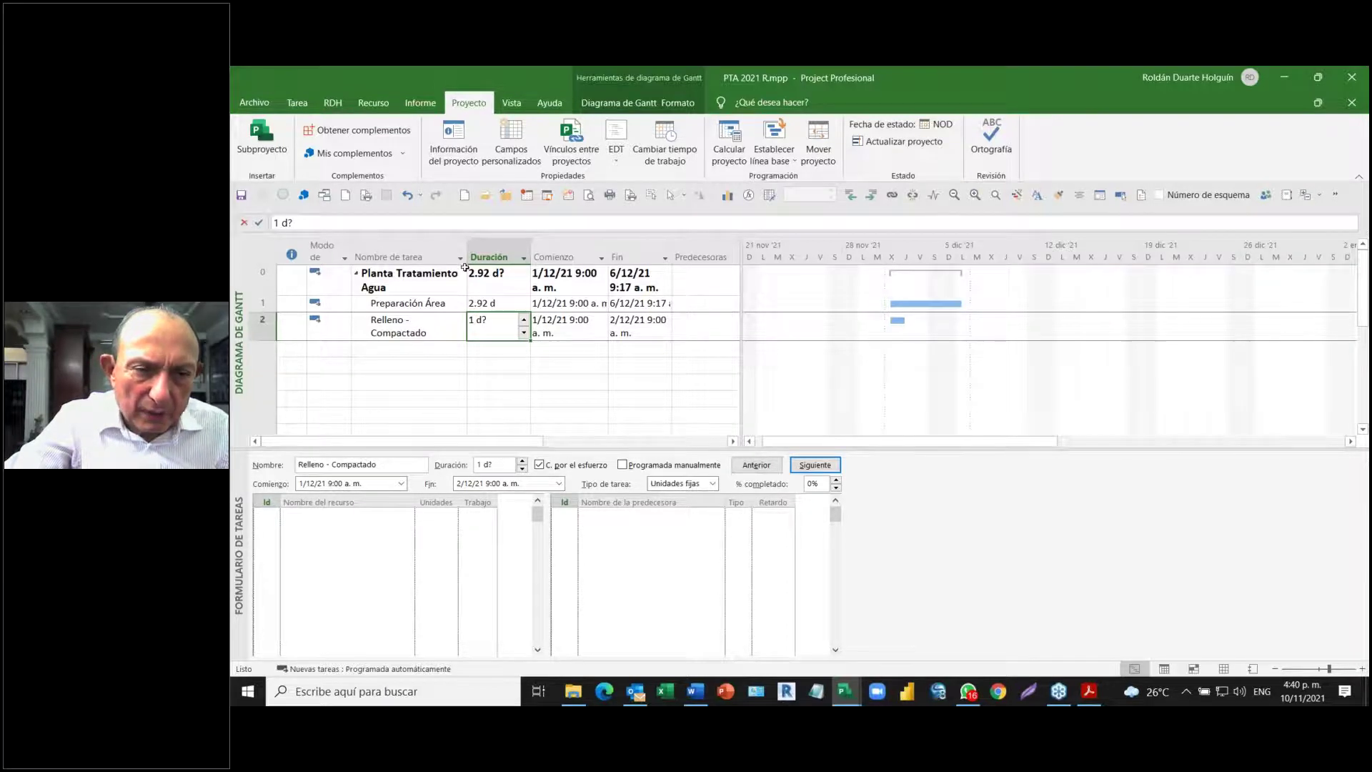
- Widen the task name column and set the duration of Relleno - Compactado to 2.68 d, as given in the manual
{"action": "left_click_drag", "start_coordinate": [464, 249], "coordinate": [494, 249]}
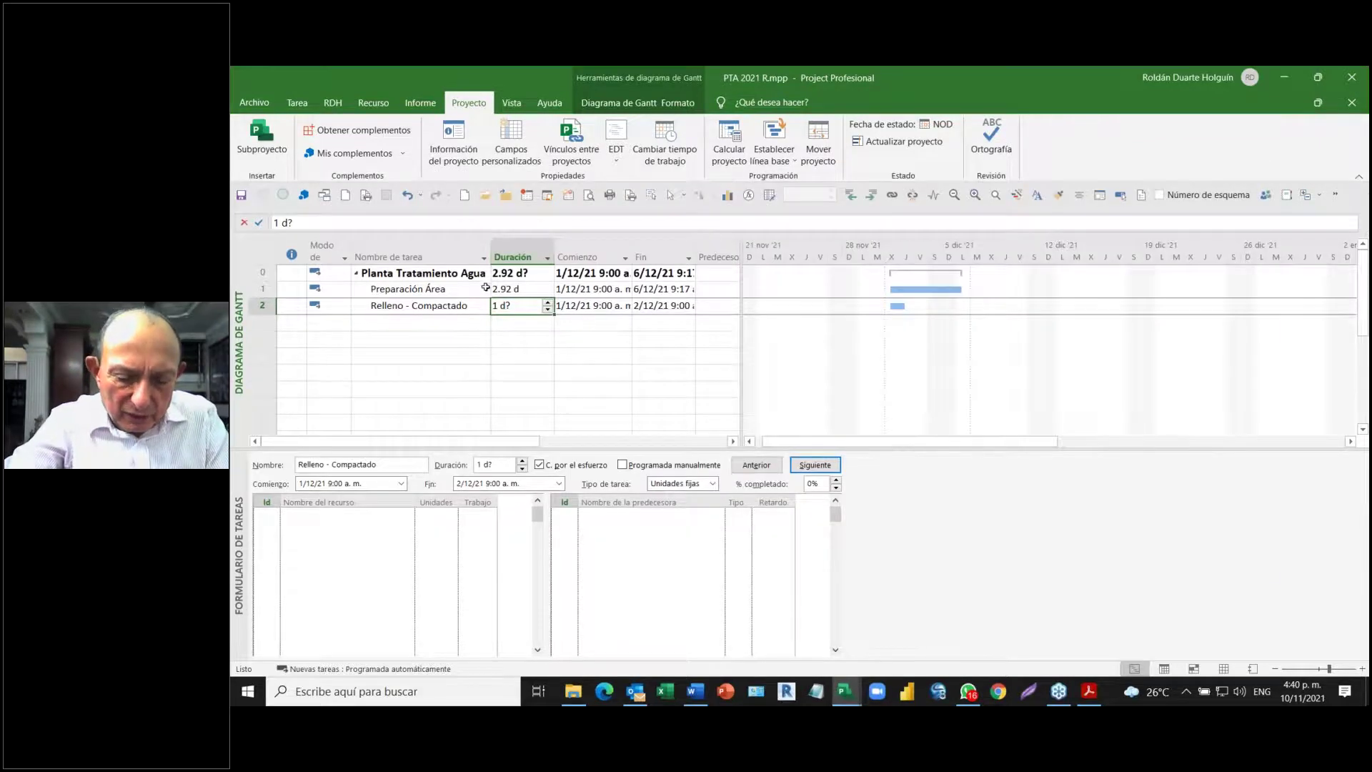
{"action": "key", "text": "alt+Tab"}
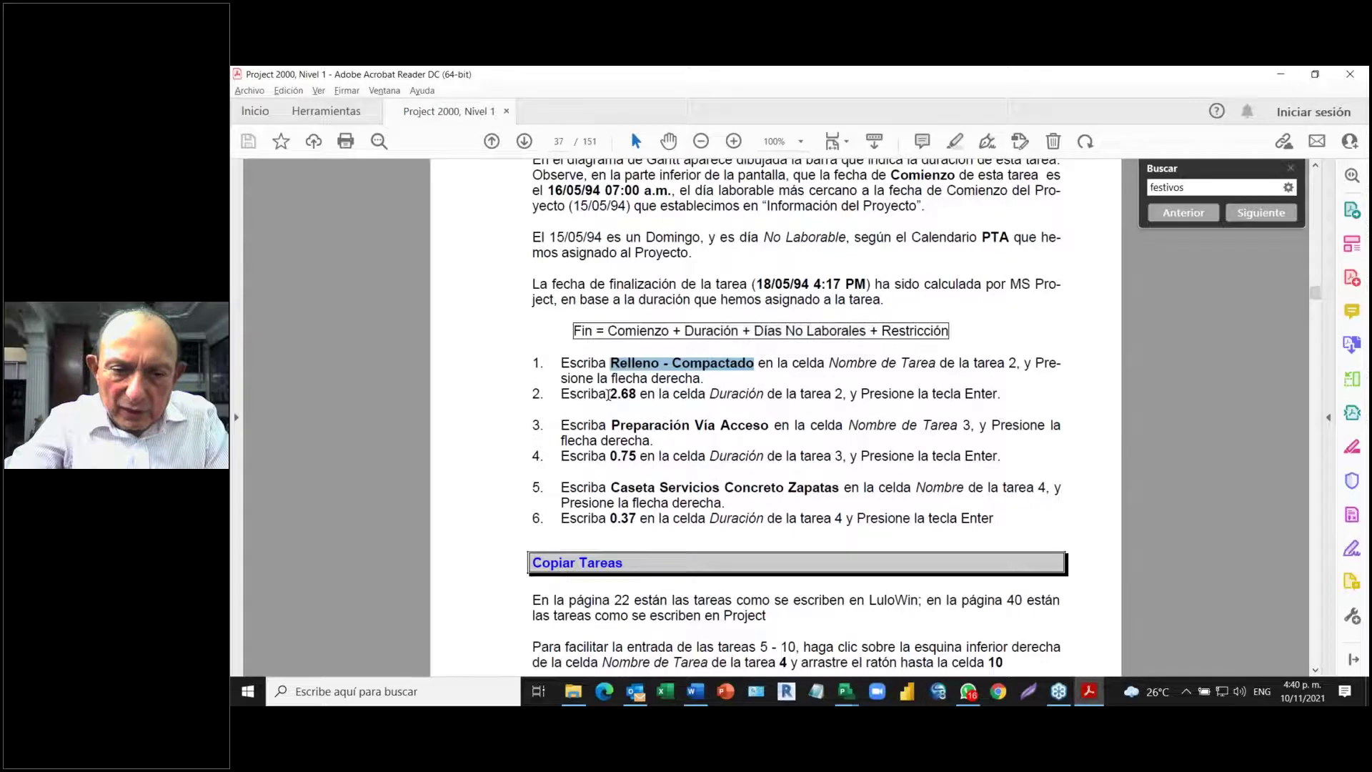
{"action": "left_click_drag", "start_coordinate": [610, 394], "coordinate": [636, 396]}
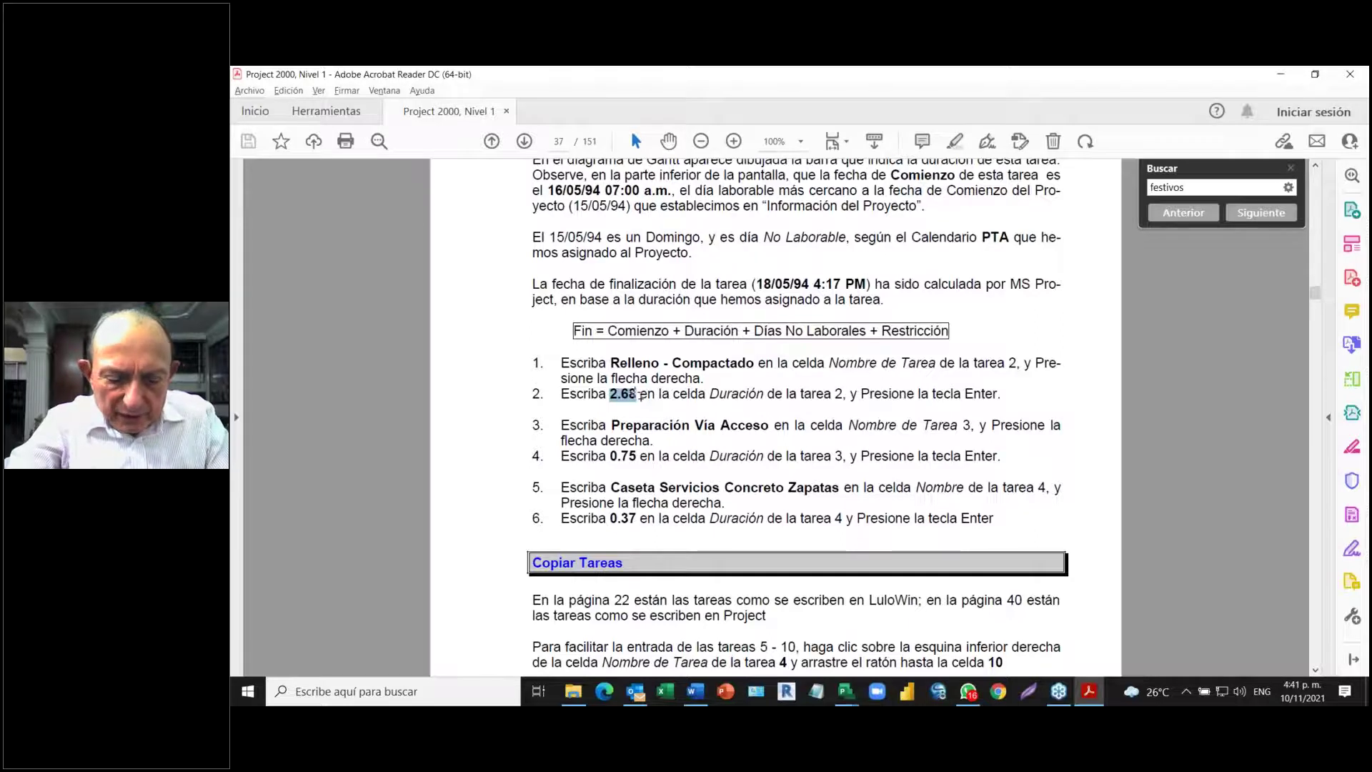
{"action": "key", "text": "alt+Tab"}
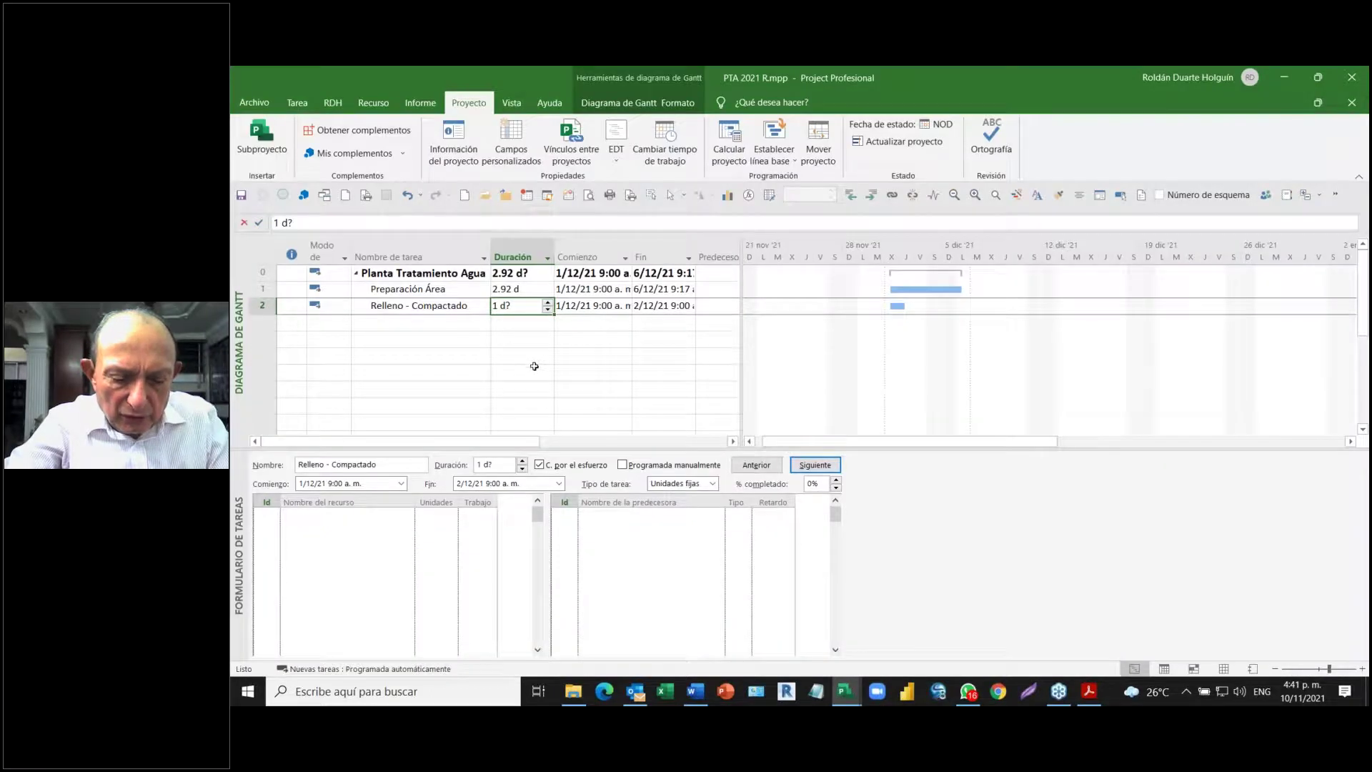
{"action": "type", "text": "2.68 d"}
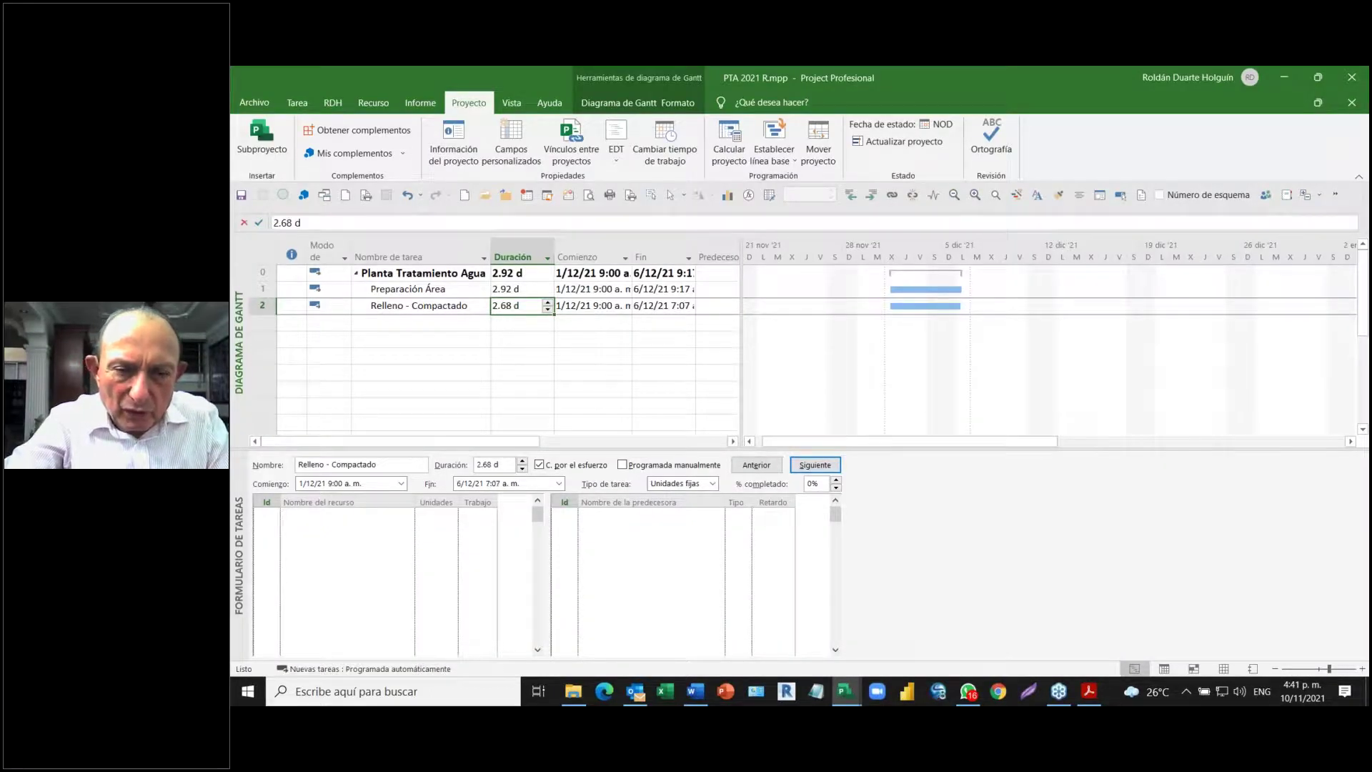
- Copy the name Preparación Vía Acceso from the manual in Acrobat Reader and enter it as task 3 in Project
{"action": "left_click", "coordinate": [410, 306]}
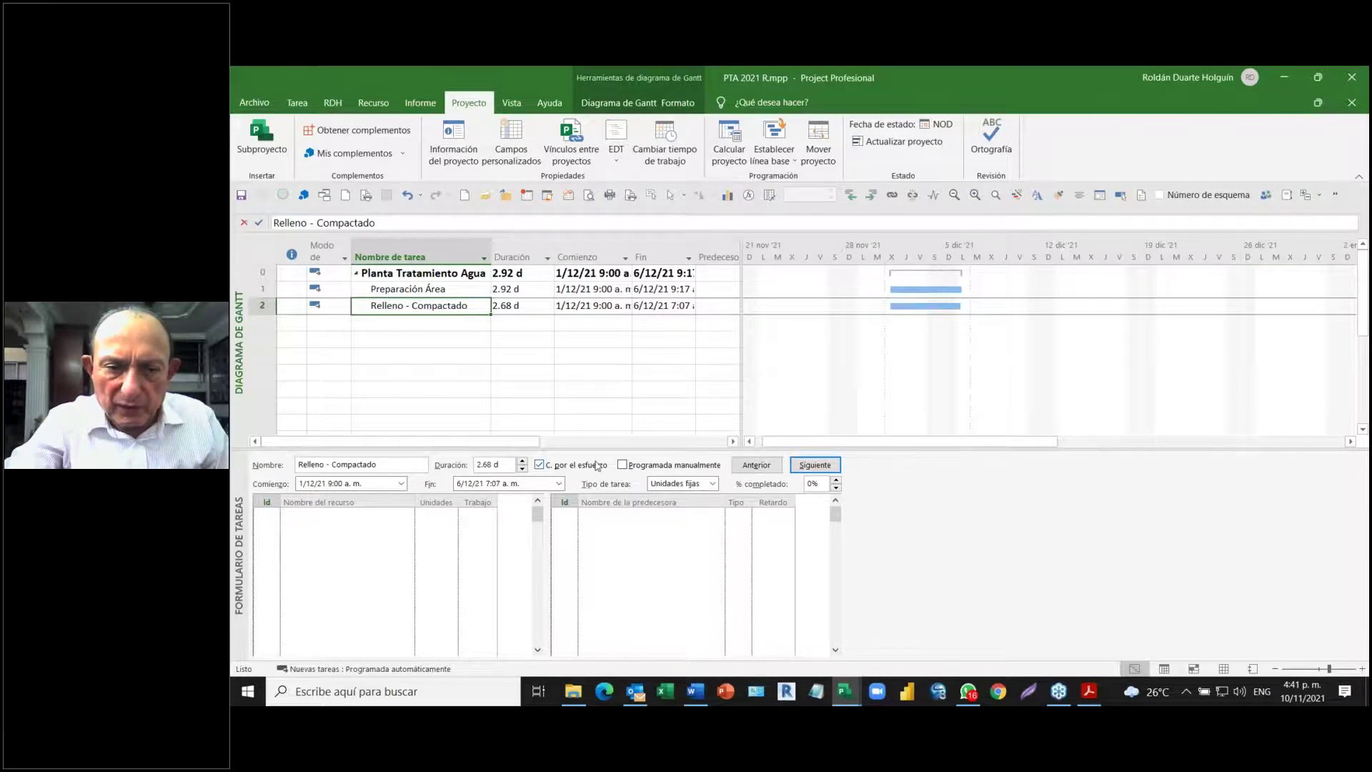
{"action": "left_click", "coordinate": [412, 321]}
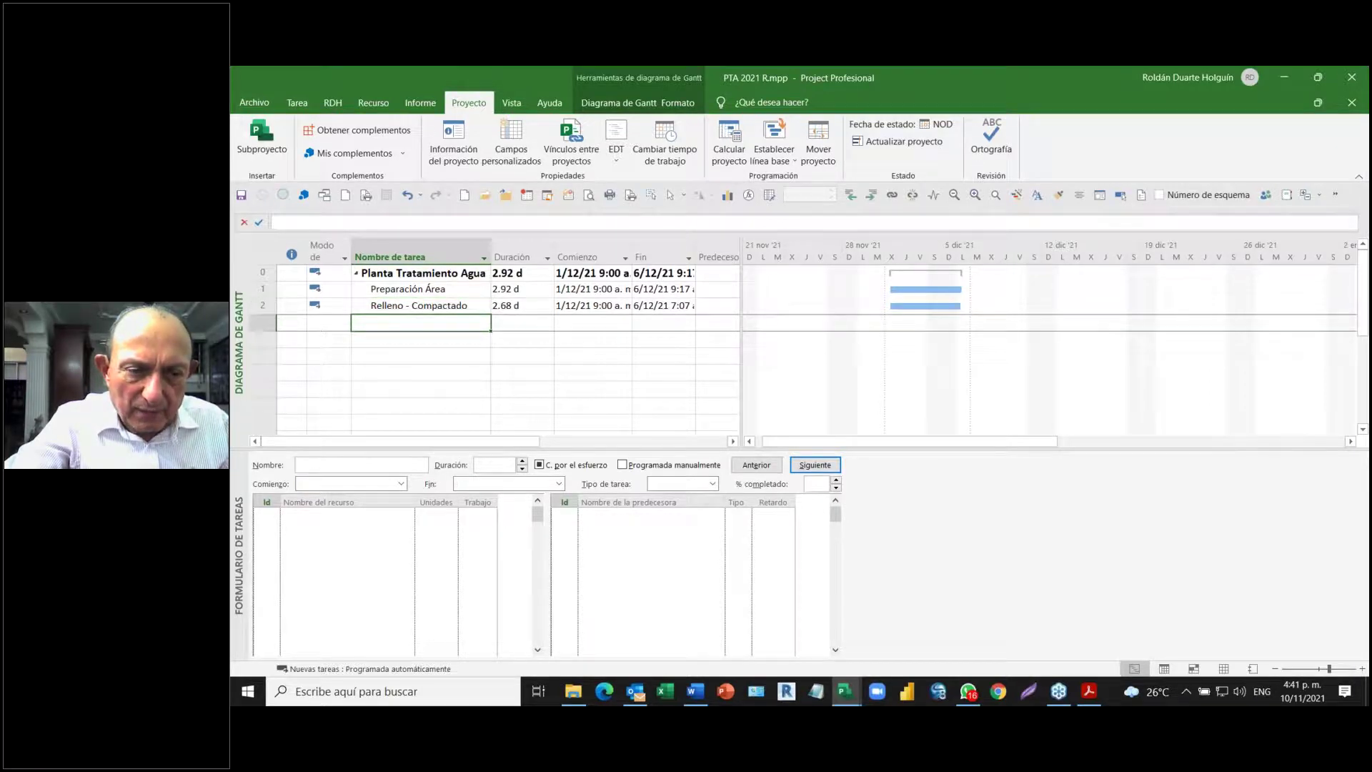
{"action": "left_click", "coordinate": [436, 287]}
{"action": "left_click", "coordinate": [425, 322]}
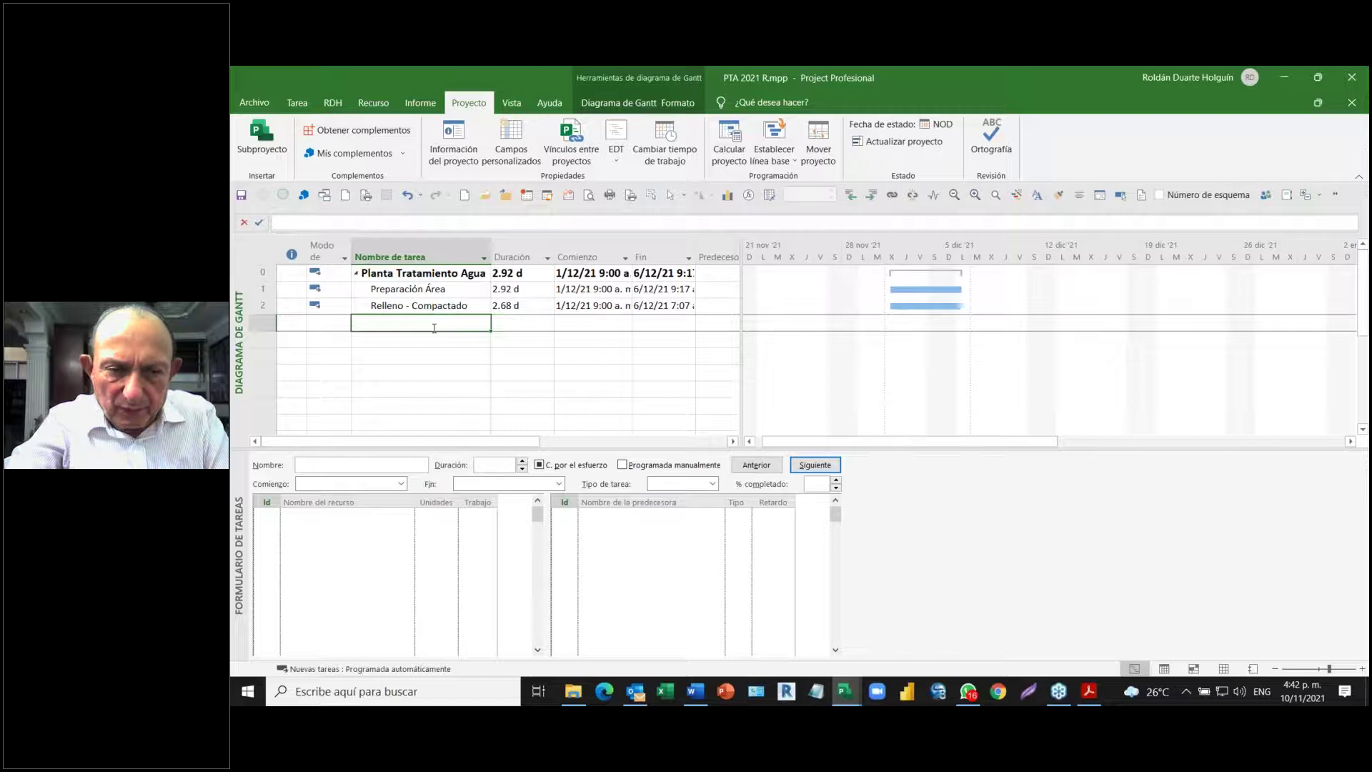
{"action": "key", "text": "alt+Tab"}
{"action": "key", "text": "alt+Tab"}
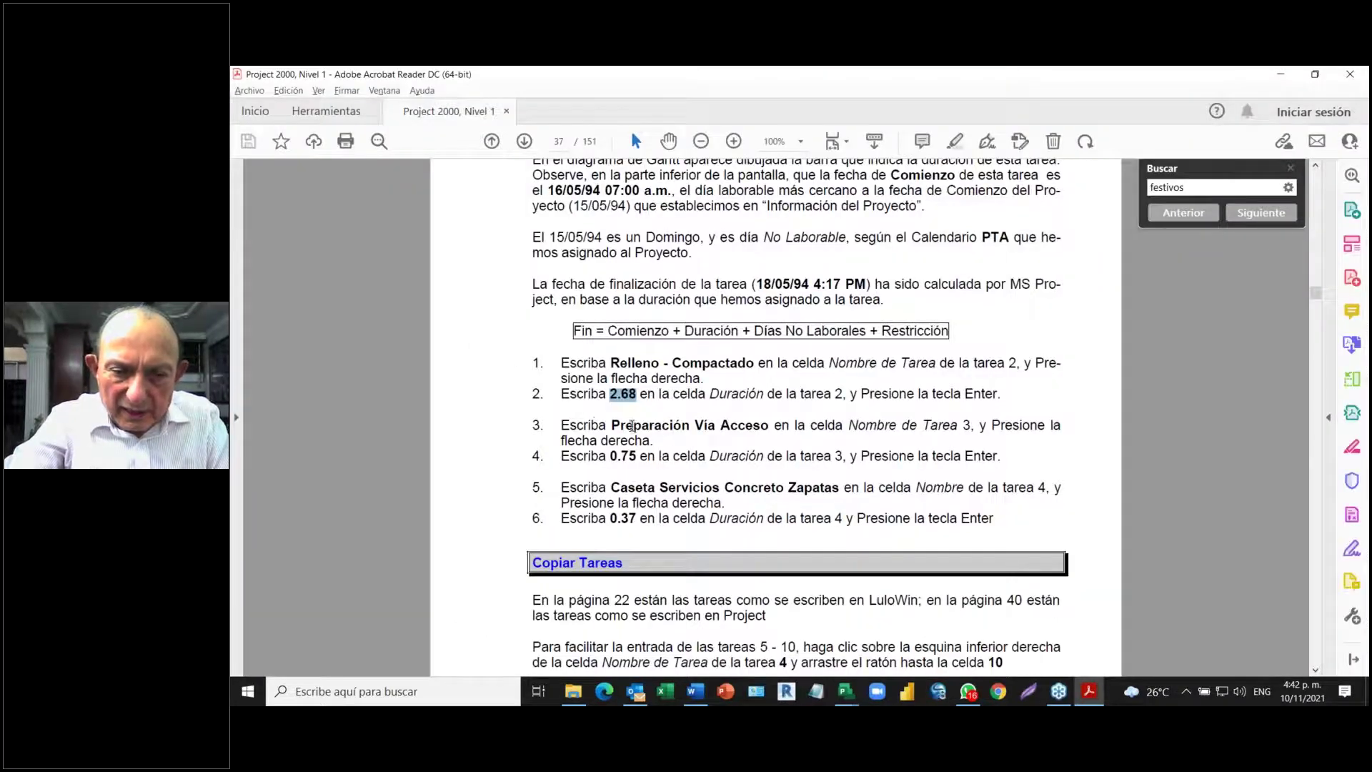
{"action": "left_click", "coordinate": [615, 426]}
{"action": "left_click_drag", "start_coordinate": [621, 427], "coordinate": [789, 394]}
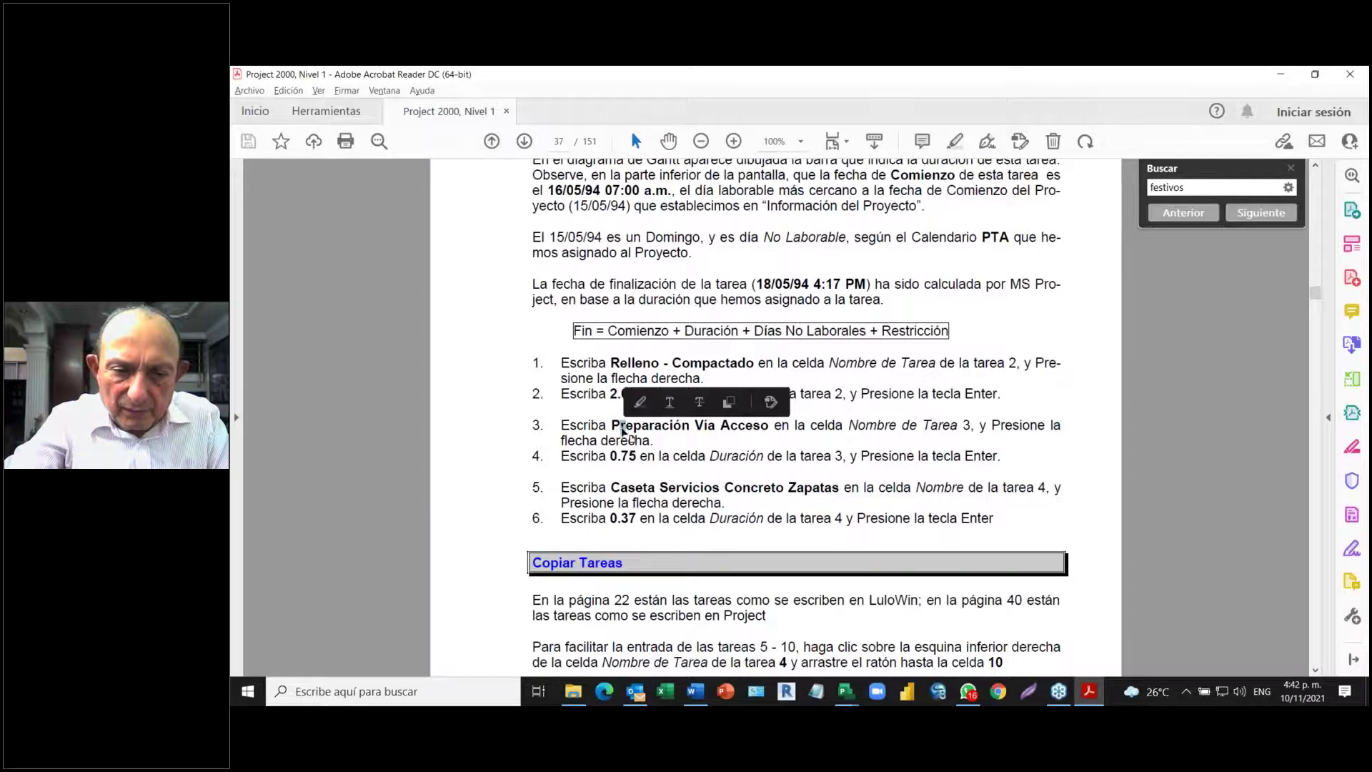
{"action": "left_click_drag", "start_coordinate": [611, 425], "coordinate": [740, 427]}
{"action": "key", "text": "ctrl+c"}
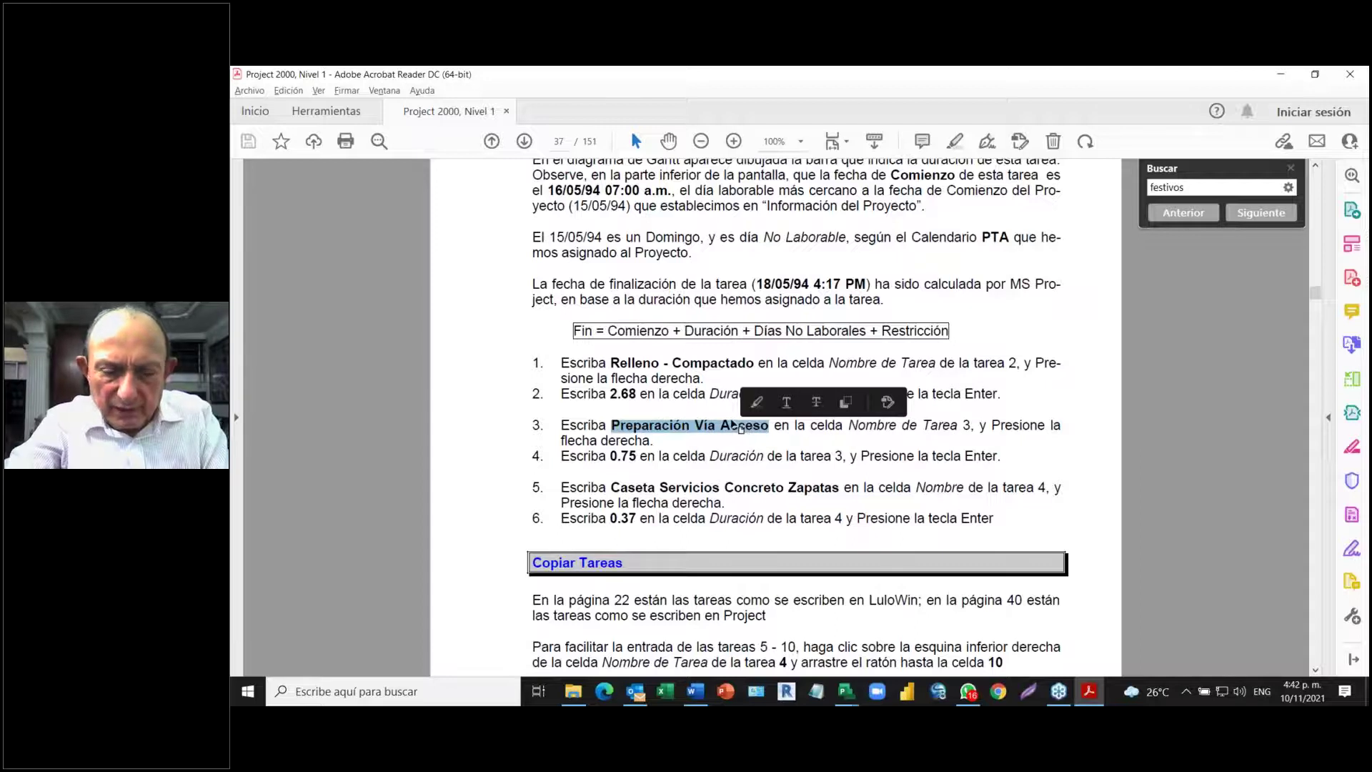
{"action": "key", "text": "alt+Tab"}
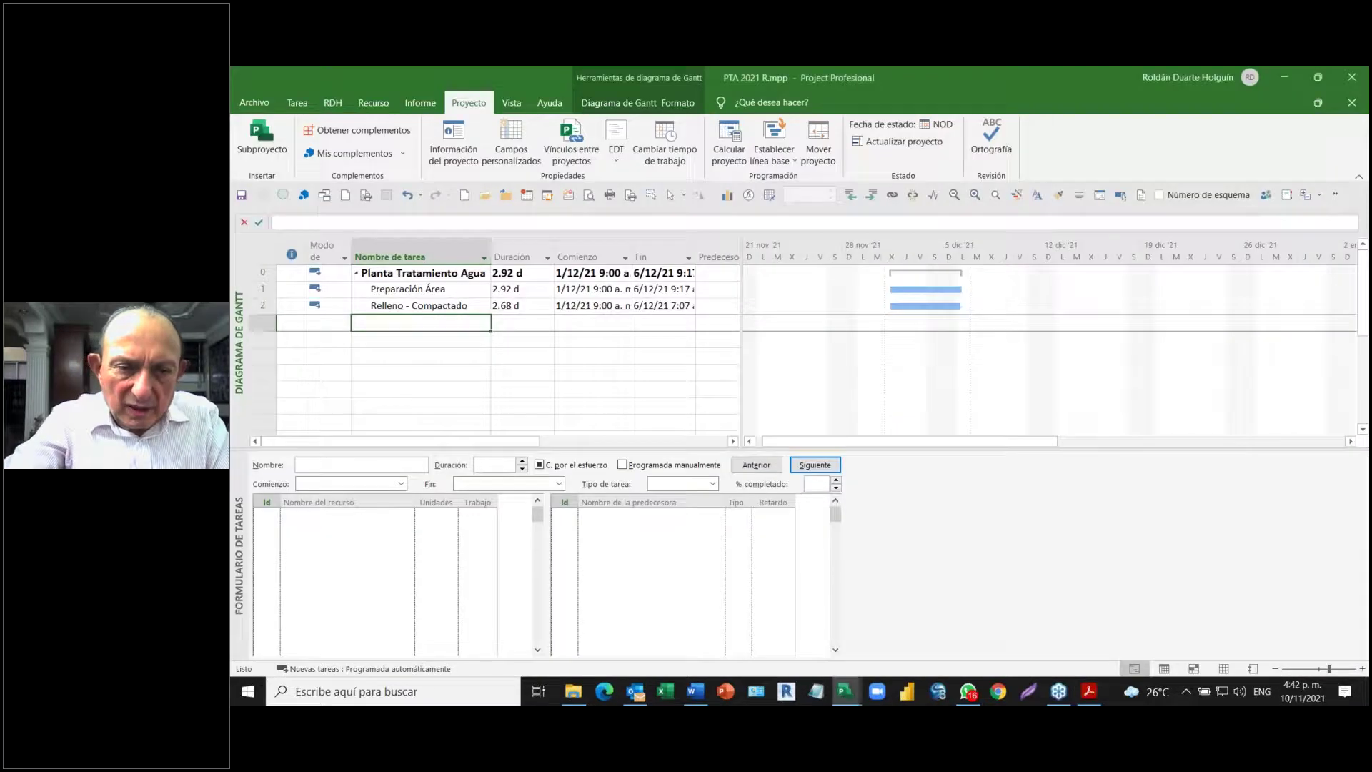
{"action": "key", "text": "ctrl+v"}
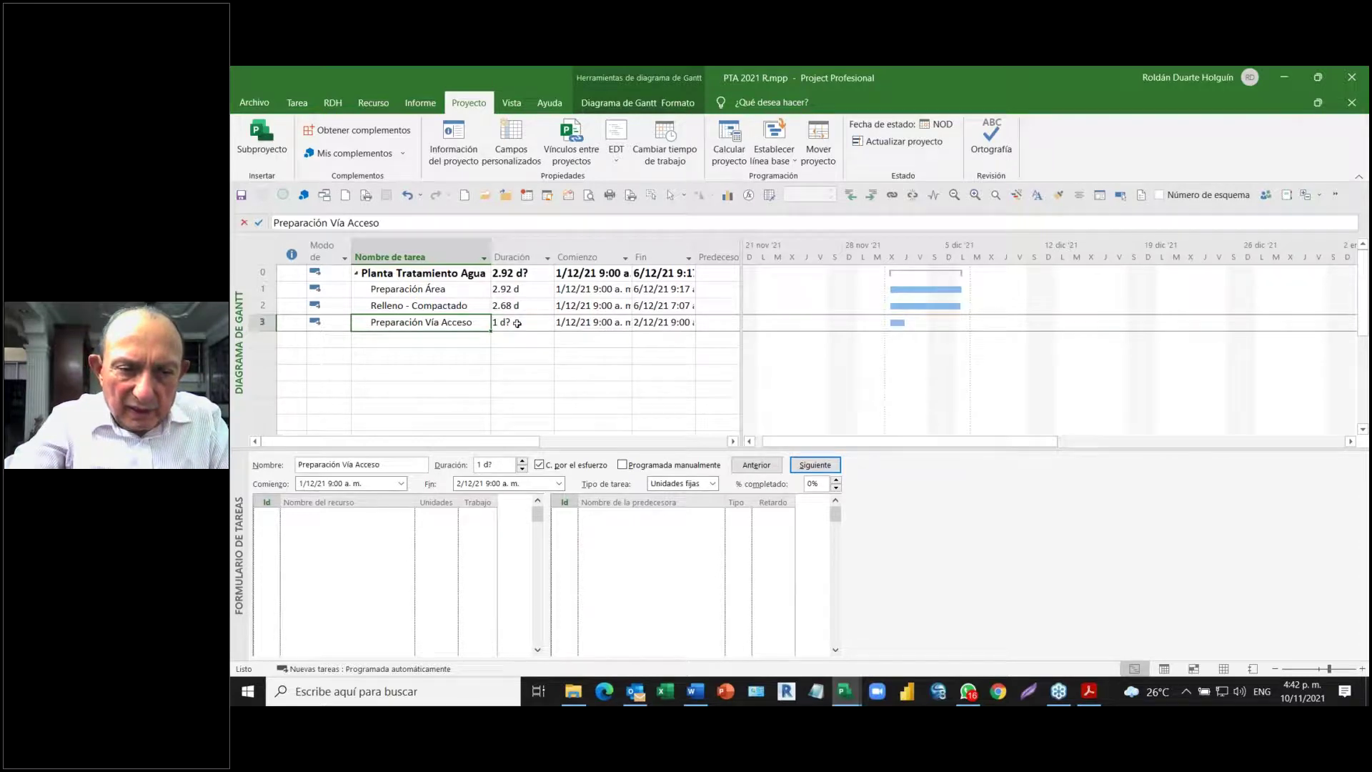
- Copy the value 0.75 from the manual and enter it as the duration of Preparación Vía Acceso
{"action": "left_click", "coordinate": [517, 324]}
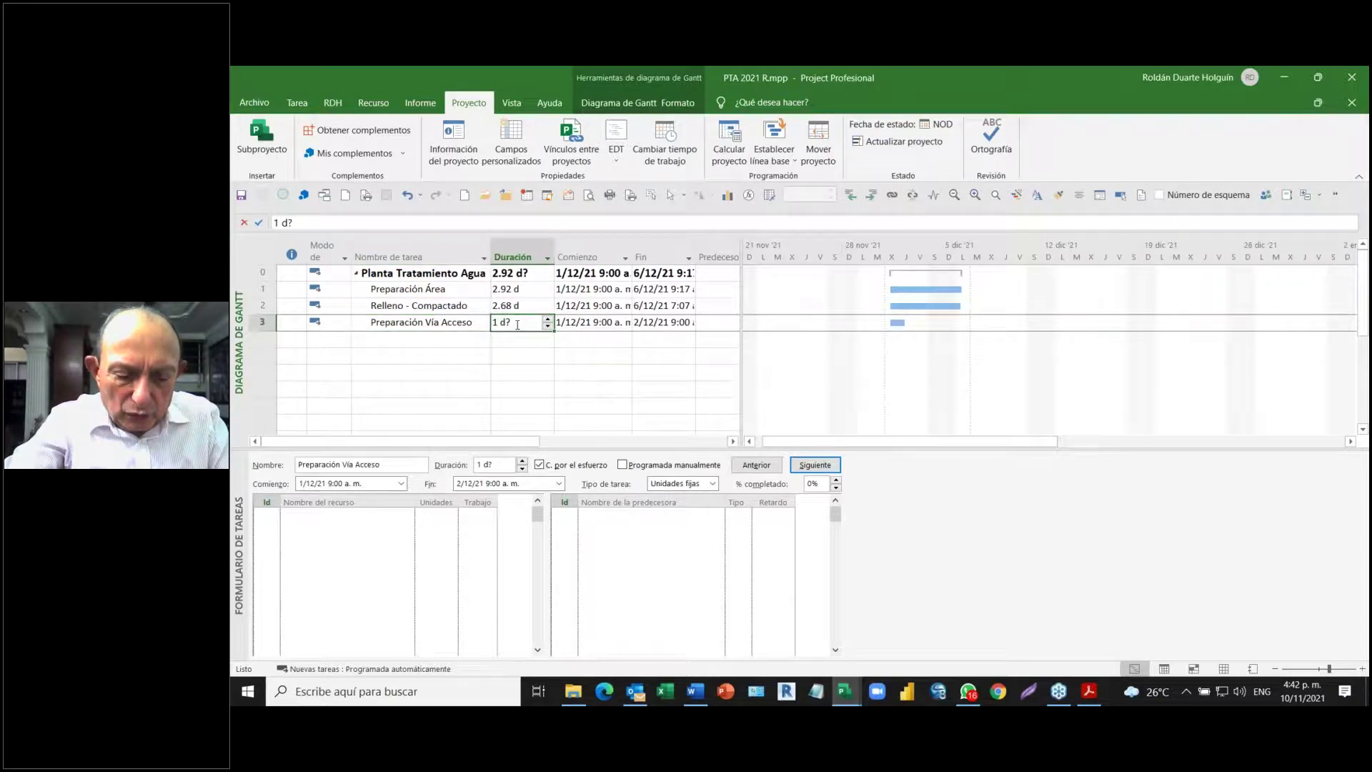
{"action": "key", "text": "alt+Tab"}
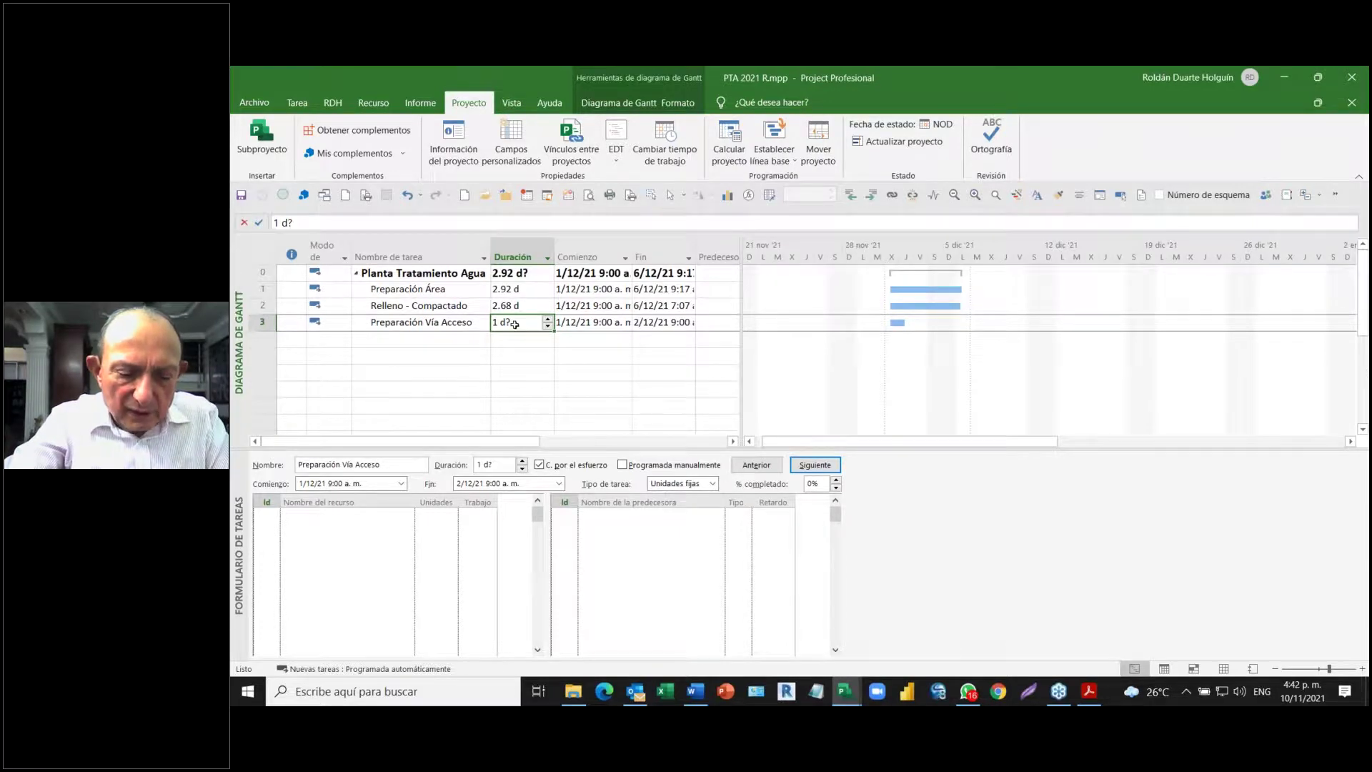
{"action": "key", "text": "alt+Tab"}
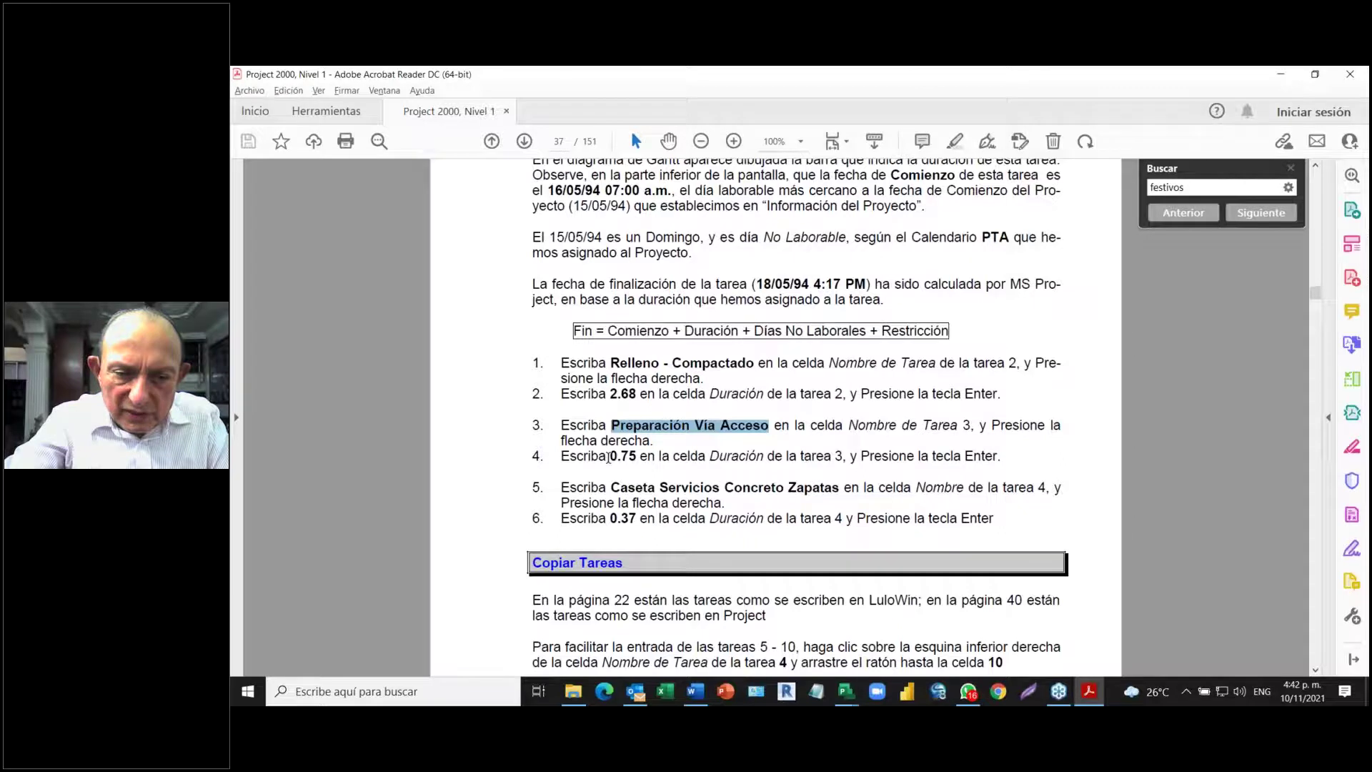
{"action": "left_click_drag", "start_coordinate": [609, 456], "coordinate": [638, 451]}
{"action": "key", "text": "ctrl+c"}
{"action": "key", "text": "alt+Tab"}
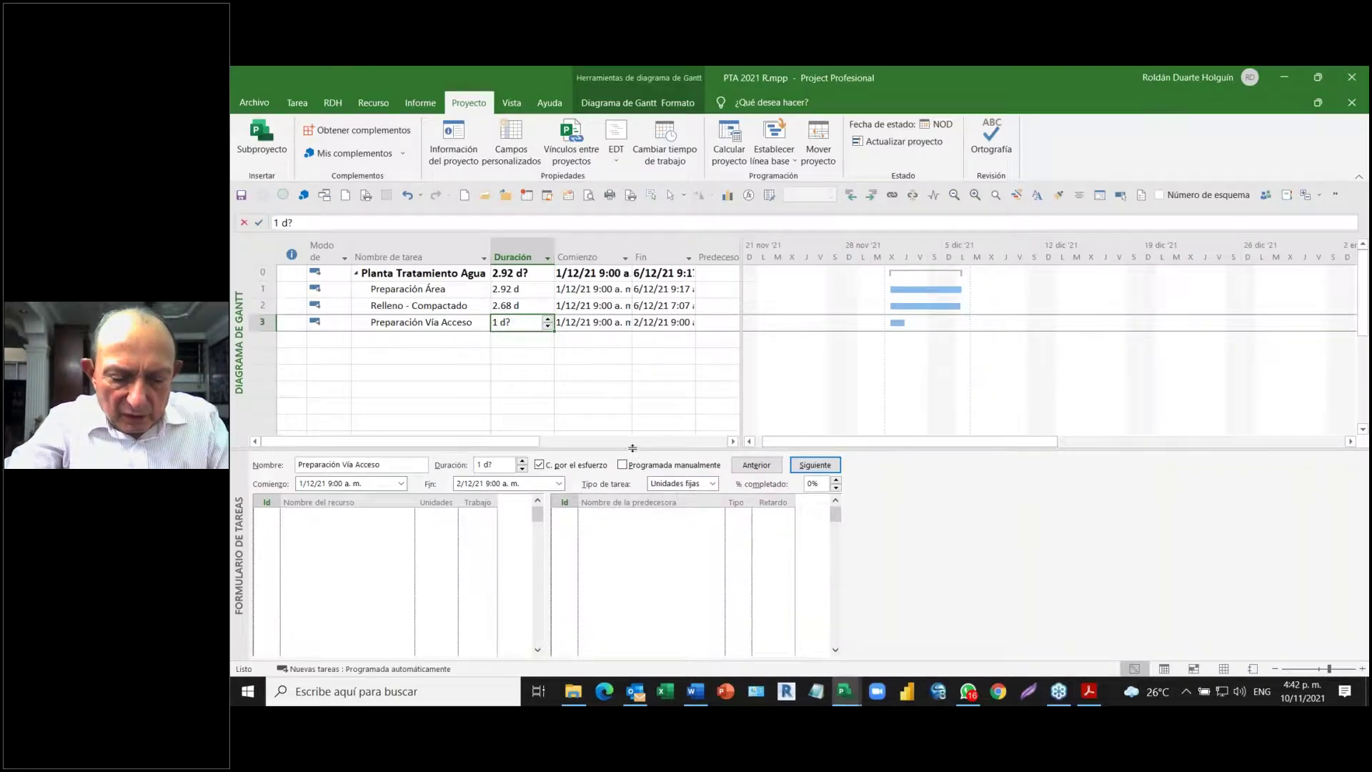
{"action": "key", "text": "ctrl+v"}
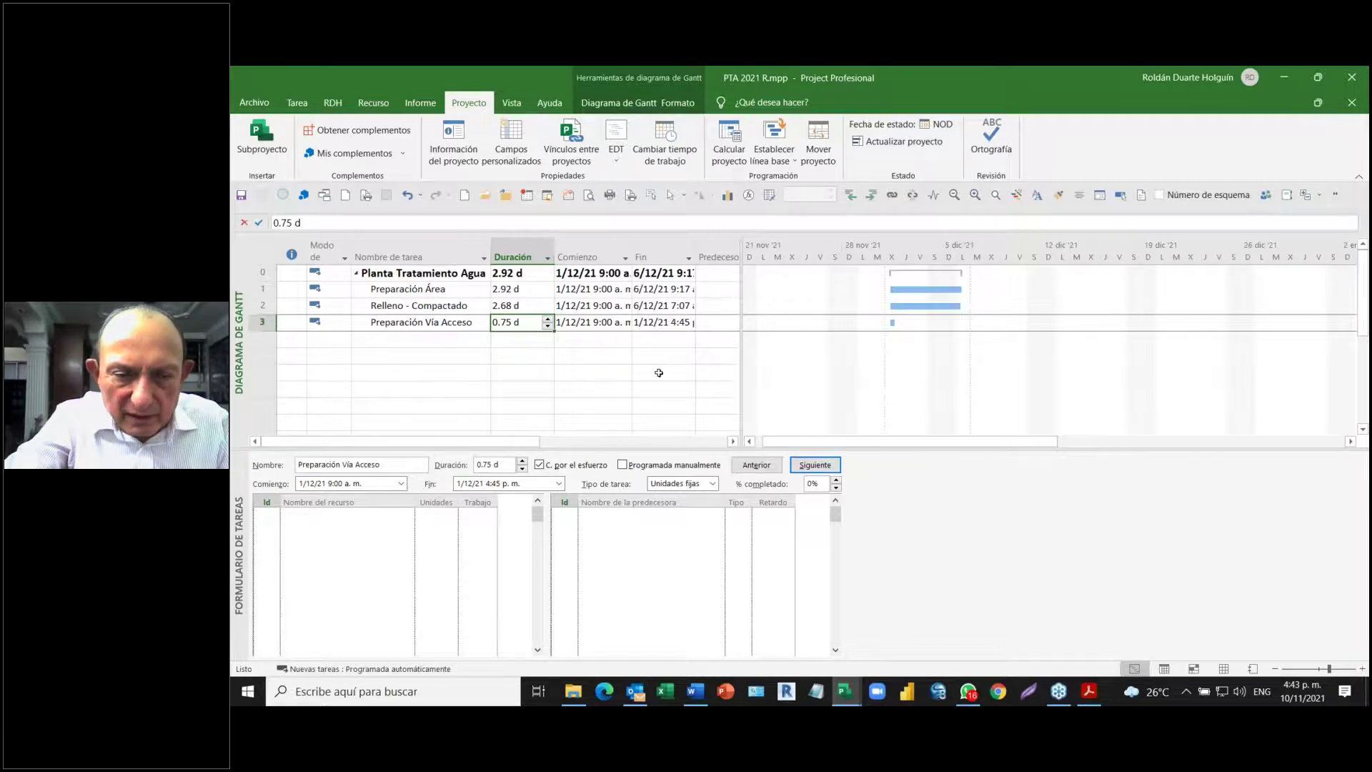
- Select the empty name cell of task 4 and copy Caseta Servicios Concreto Zapatas from the manual in Acrobat Reader
{"action": "left_click", "coordinate": [390, 343]}
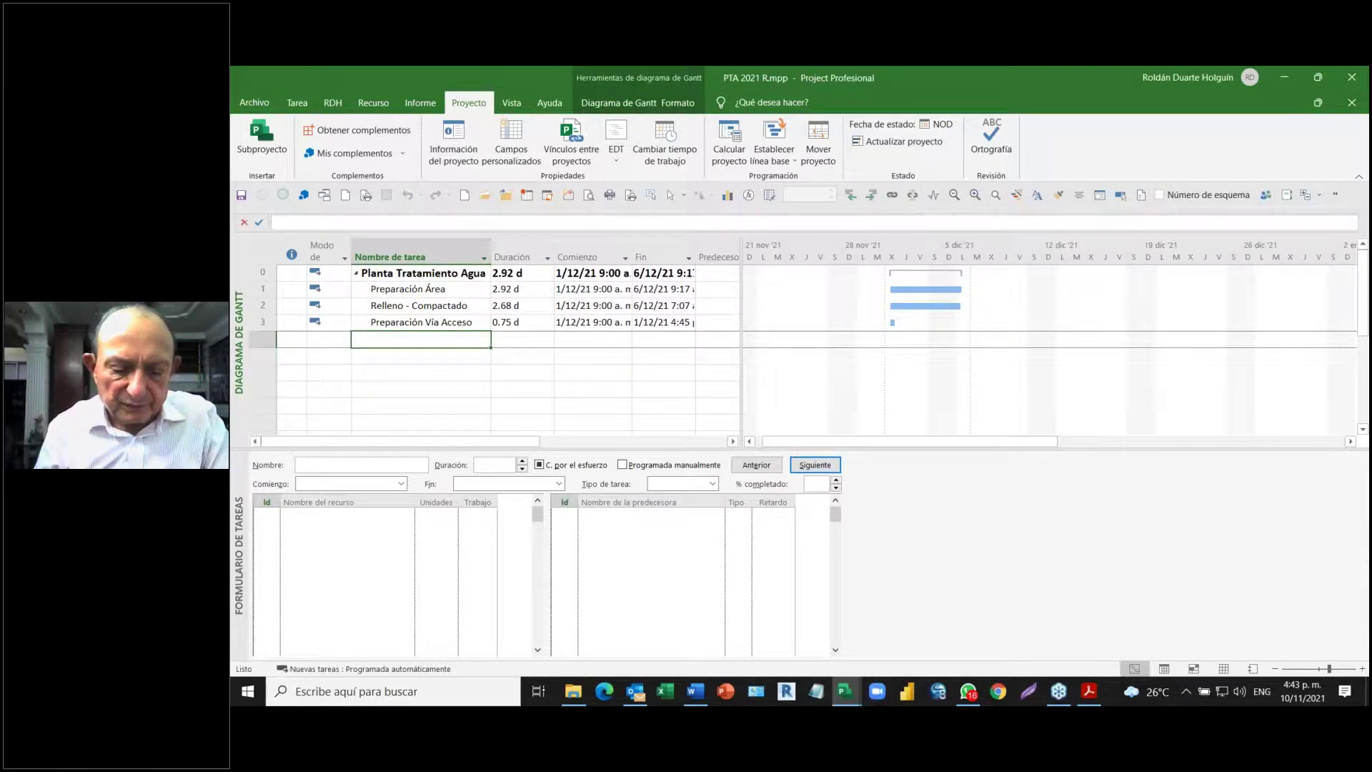
{"action": "key", "text": "alt+Tab"}
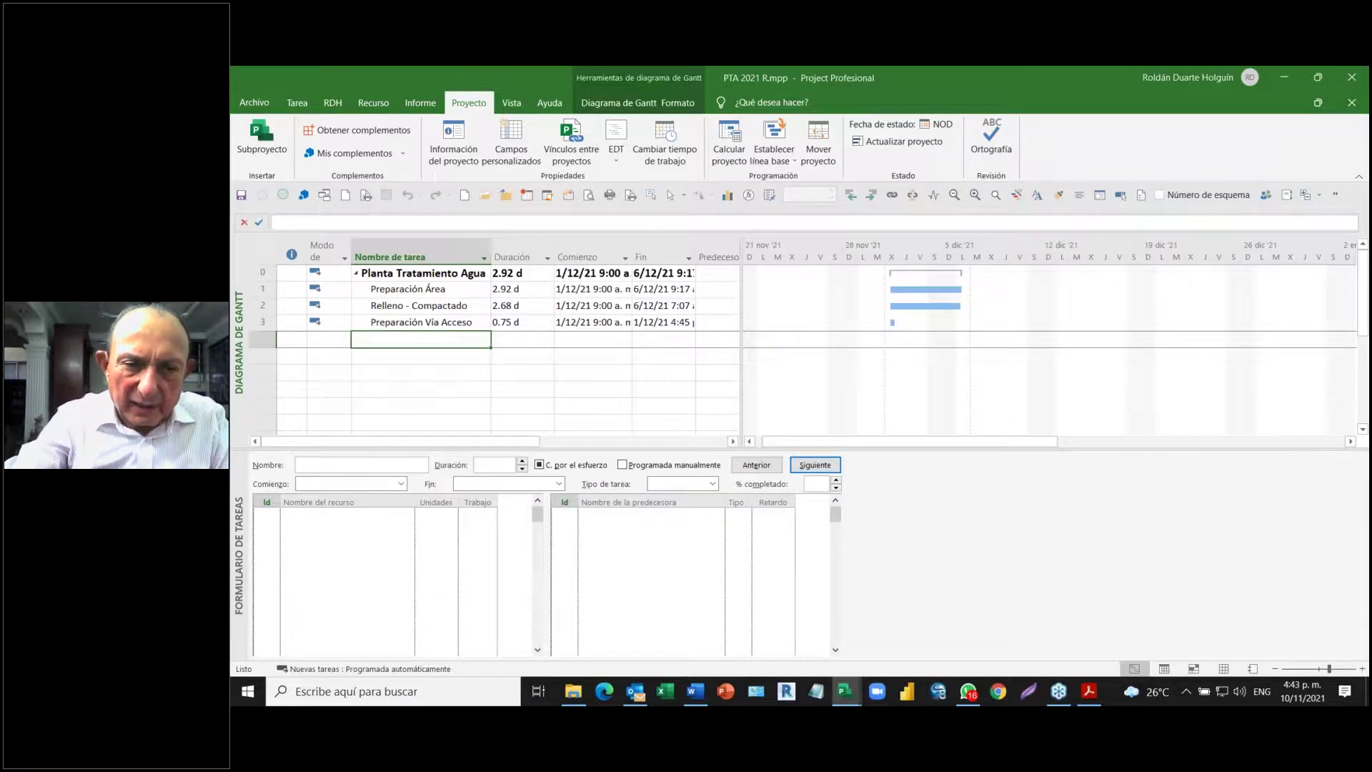
{"action": "key", "text": "alt+Tab"}
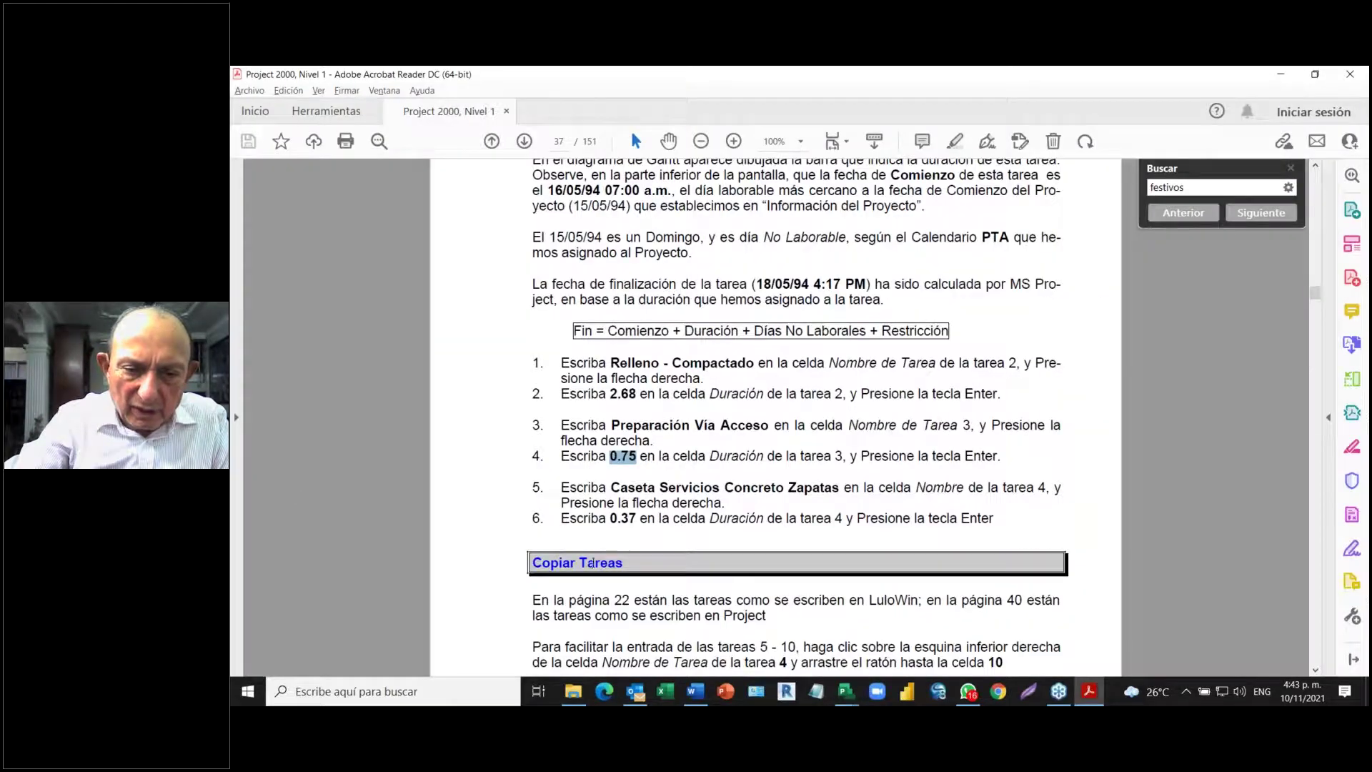
{"action": "left_click_drag", "start_coordinate": [613, 486], "coordinate": [796, 493]}
{"action": "key", "text": "ctrl+c"}
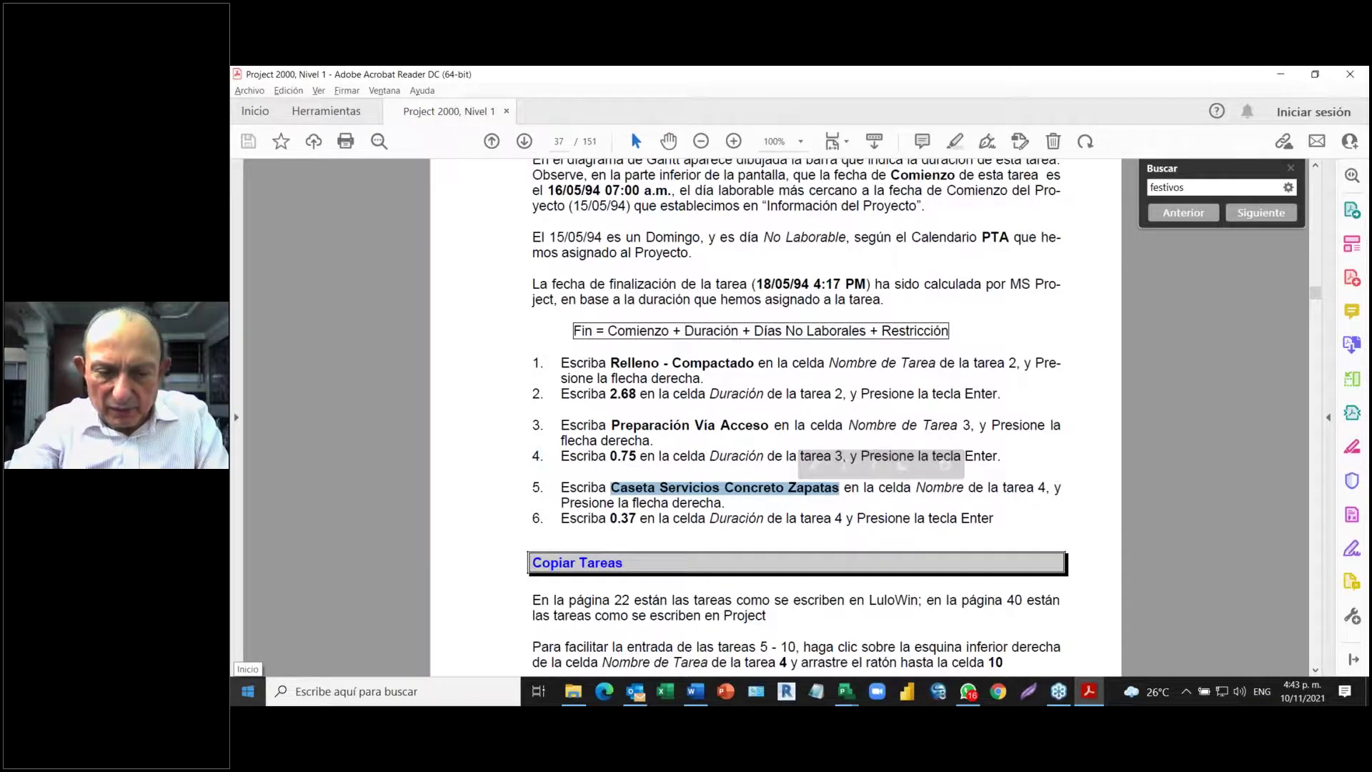
{"action": "left_click", "coordinate": [246, 693]}
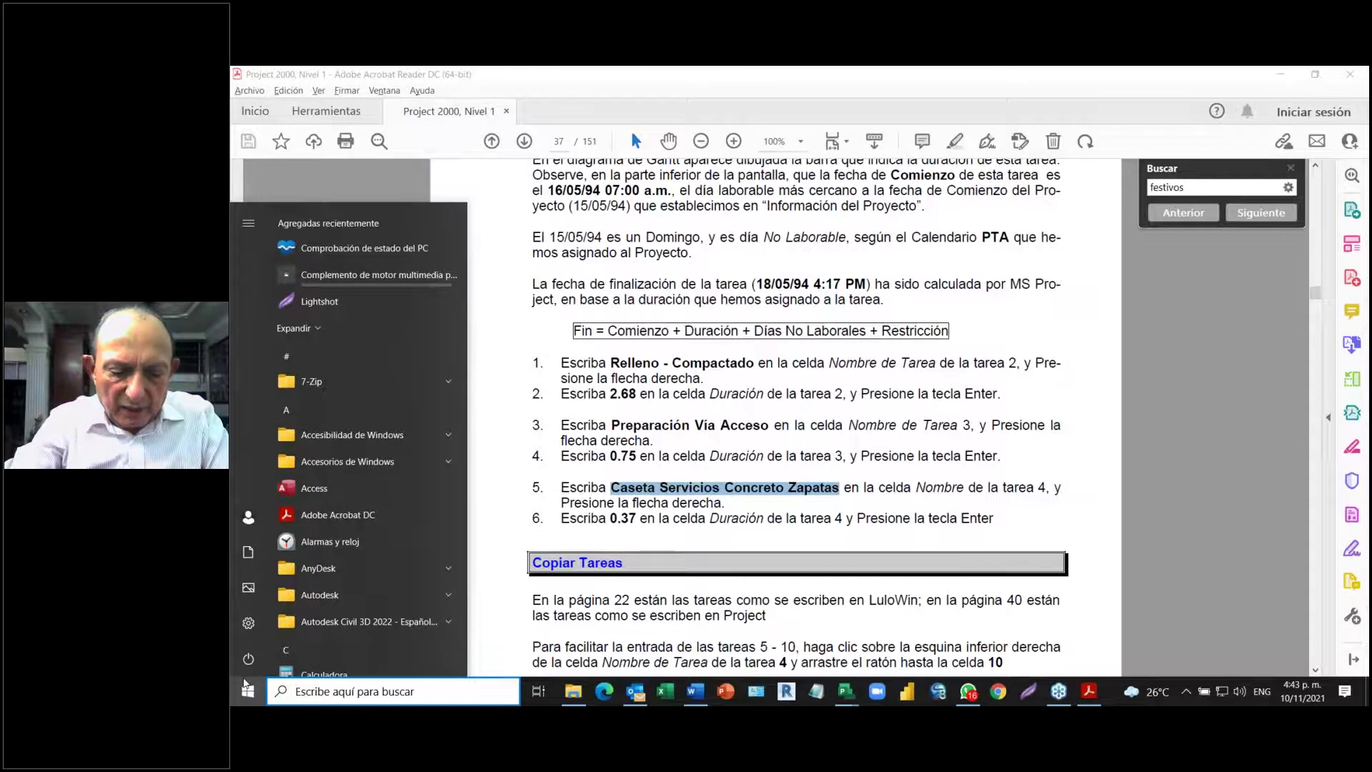
{"action": "key", "text": "alt+Tab"}
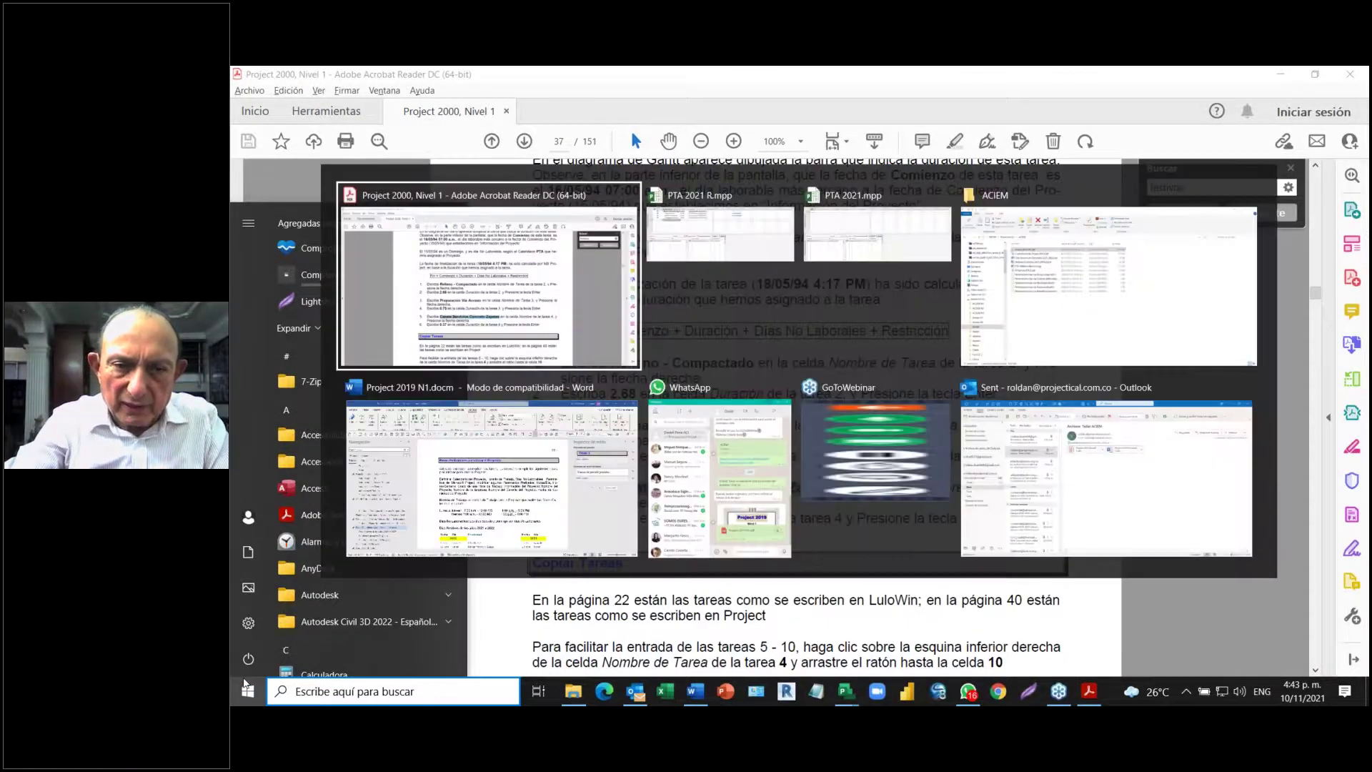
{"action": "key", "text": "Tab"}
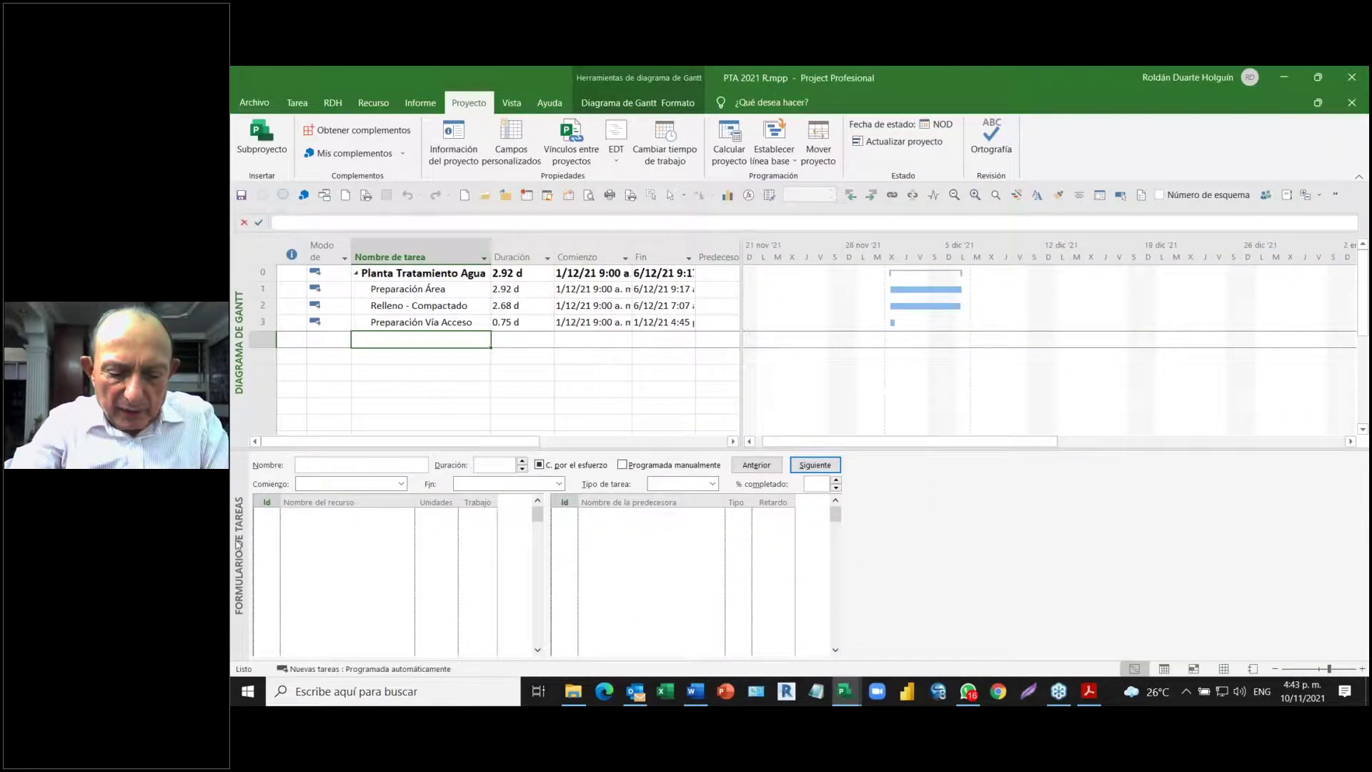
{"action": "type", "text": "0.75"}
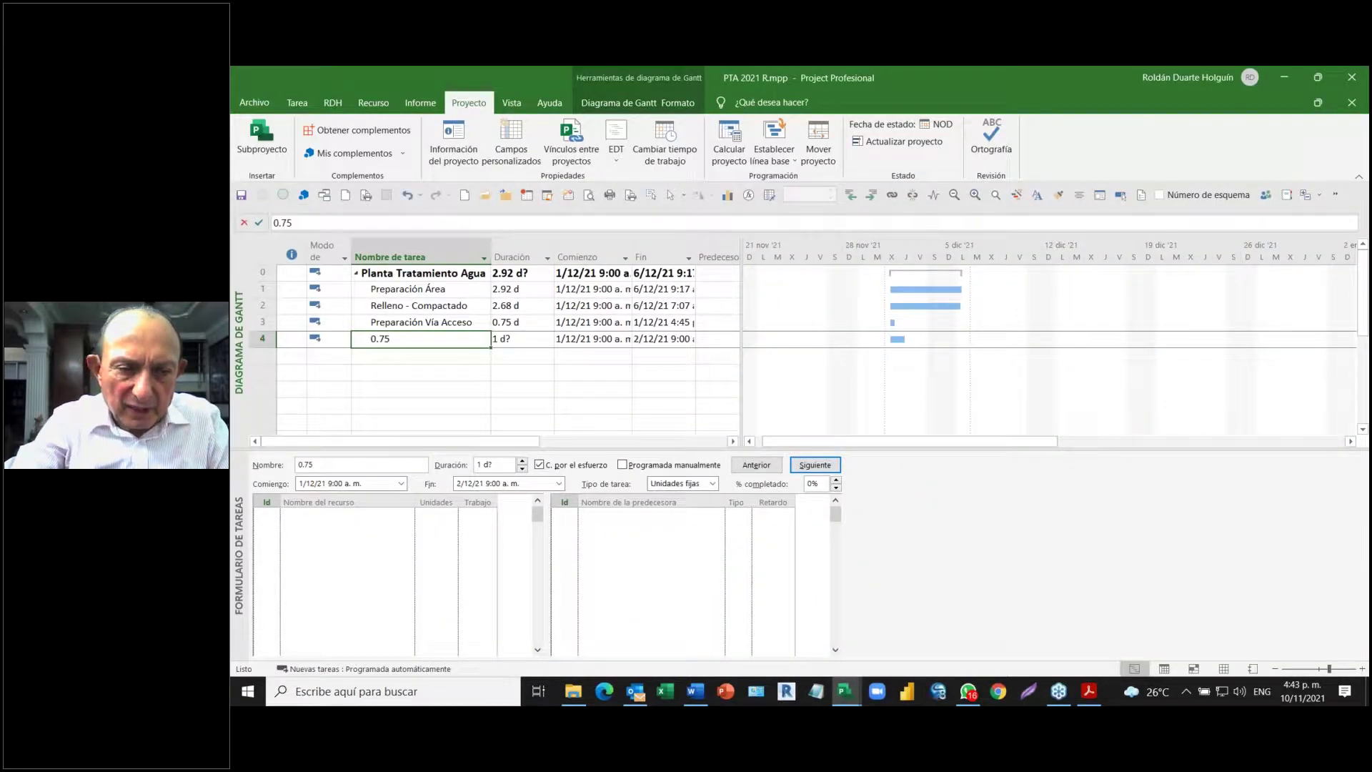
{"action": "key", "text": "Escape"}
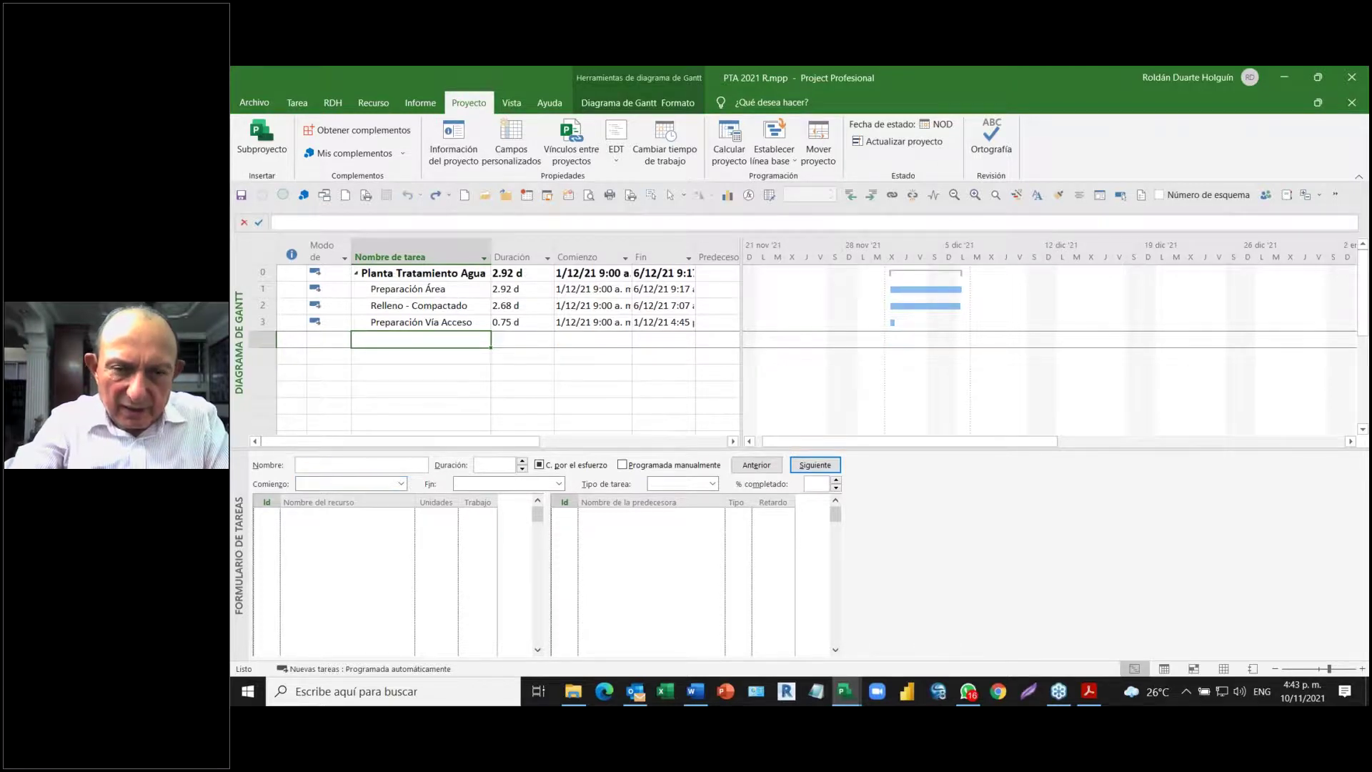
- Enter the copied name Caseta Servicios Concreto Zapatas as task 4 in Project and widen the task name column to fit it
{"action": "key", "text": "alt+Tab"}
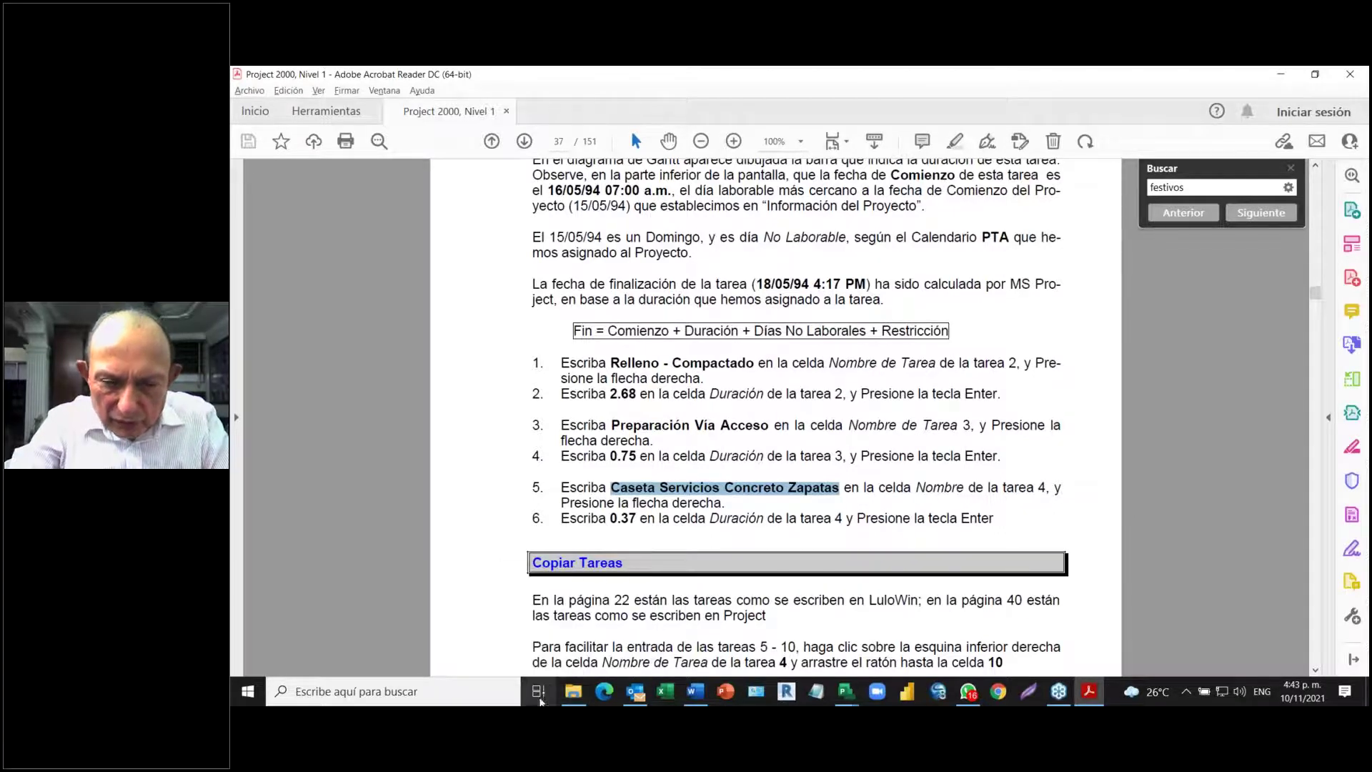
{"action": "key", "text": "alt+Tab"}
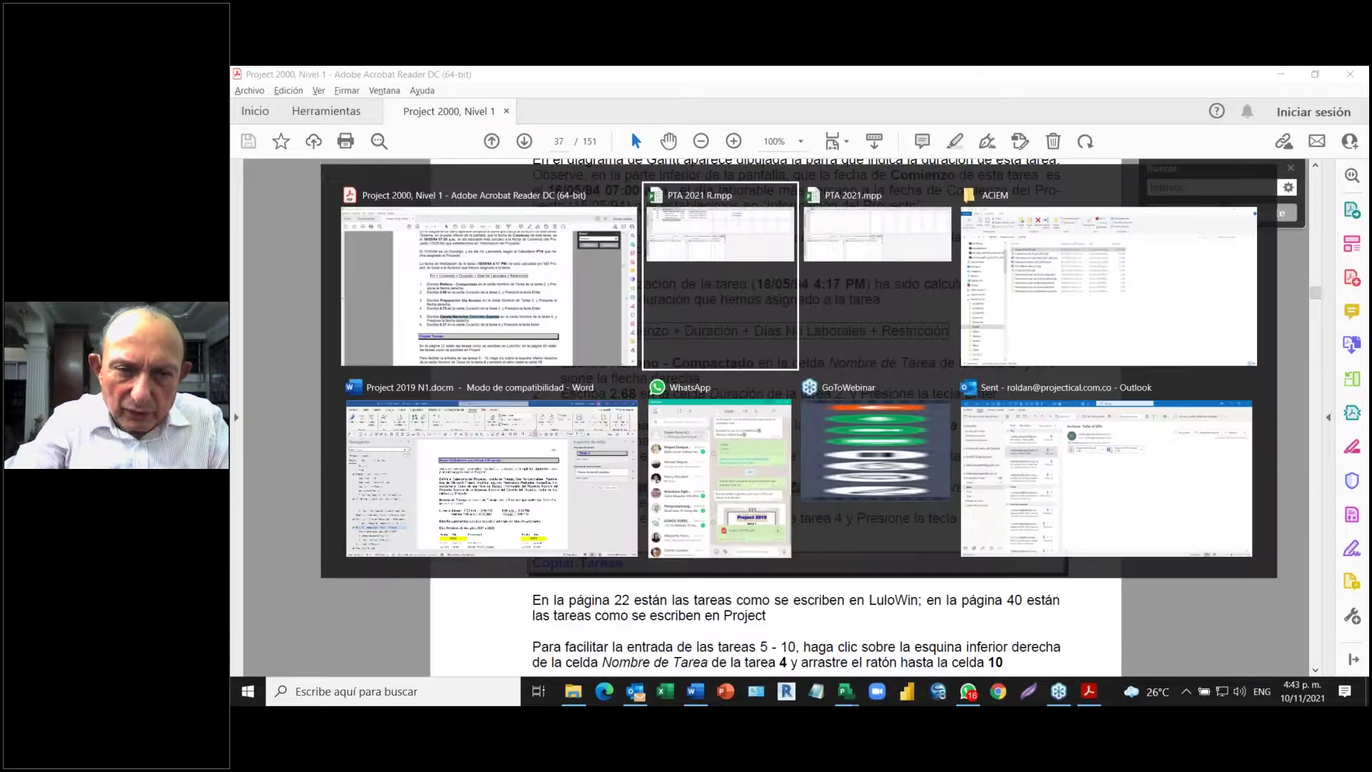
{"action": "key", "text": "ctrl+v"}
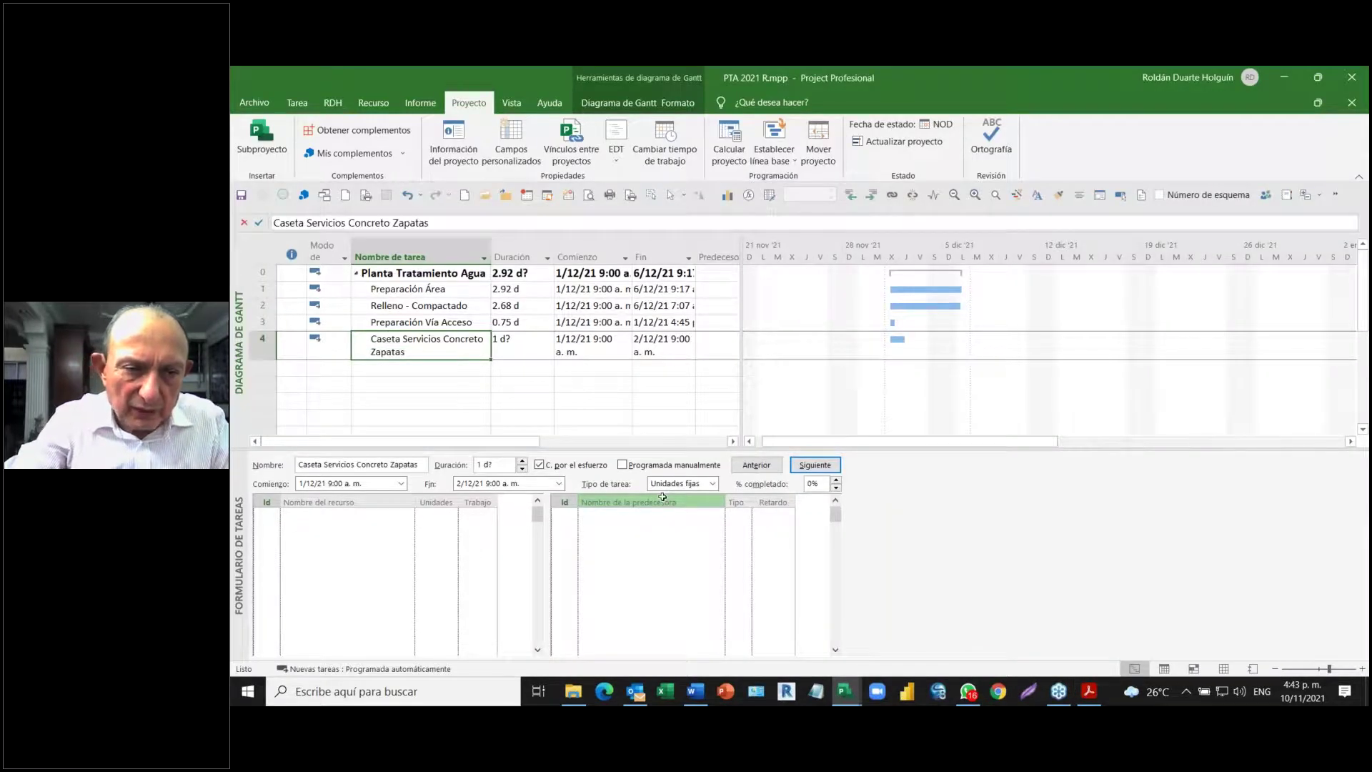
{"action": "double_click", "coordinate": [493, 249]}
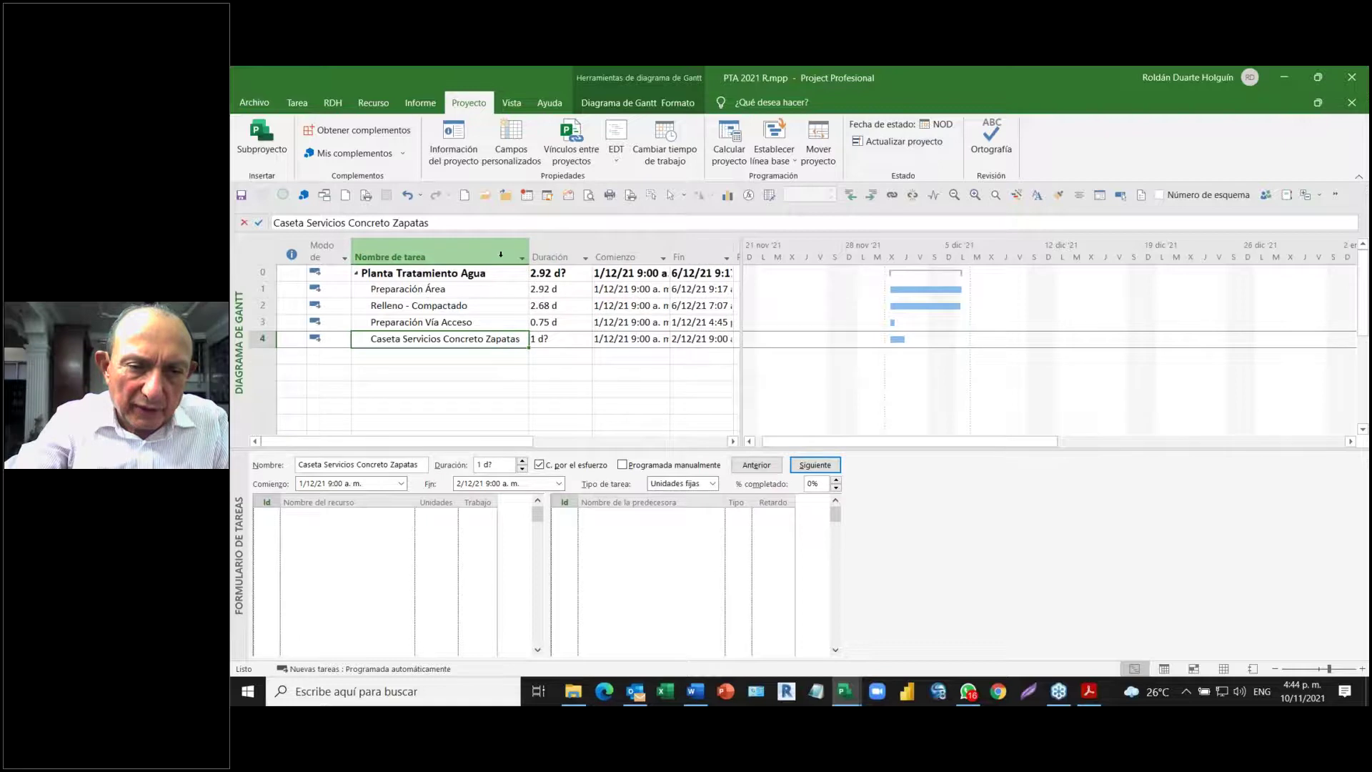
- Copy the value 0.37 from the manual in Acrobat Reader and enter it as the duration of Caseta Servicios Concreto Zapatas in Project
{"action": "left_click", "coordinate": [550, 339]}
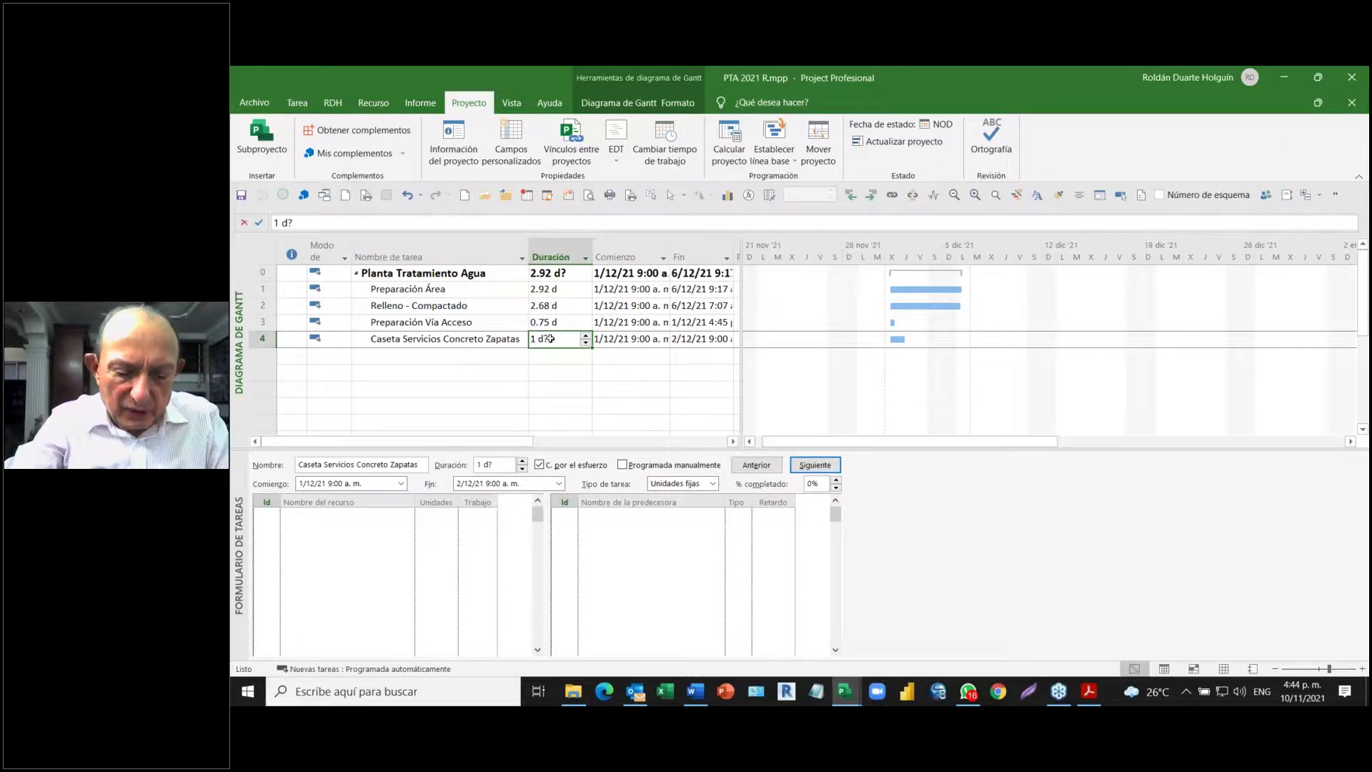
{"action": "key", "text": "alt+Tab"}
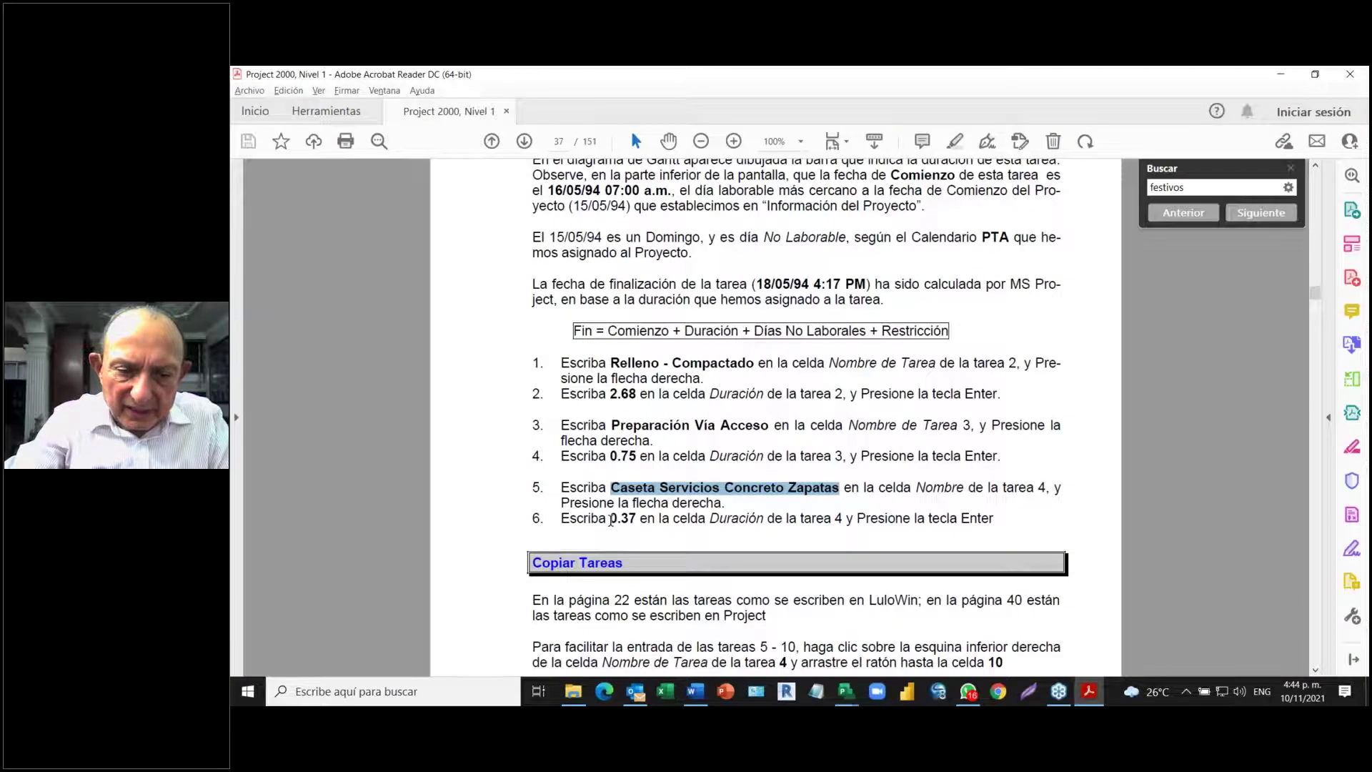
{"action": "left_click_drag", "start_coordinate": [611, 520], "coordinate": [637, 518]}
{"action": "key", "text": "ctrl+c"}
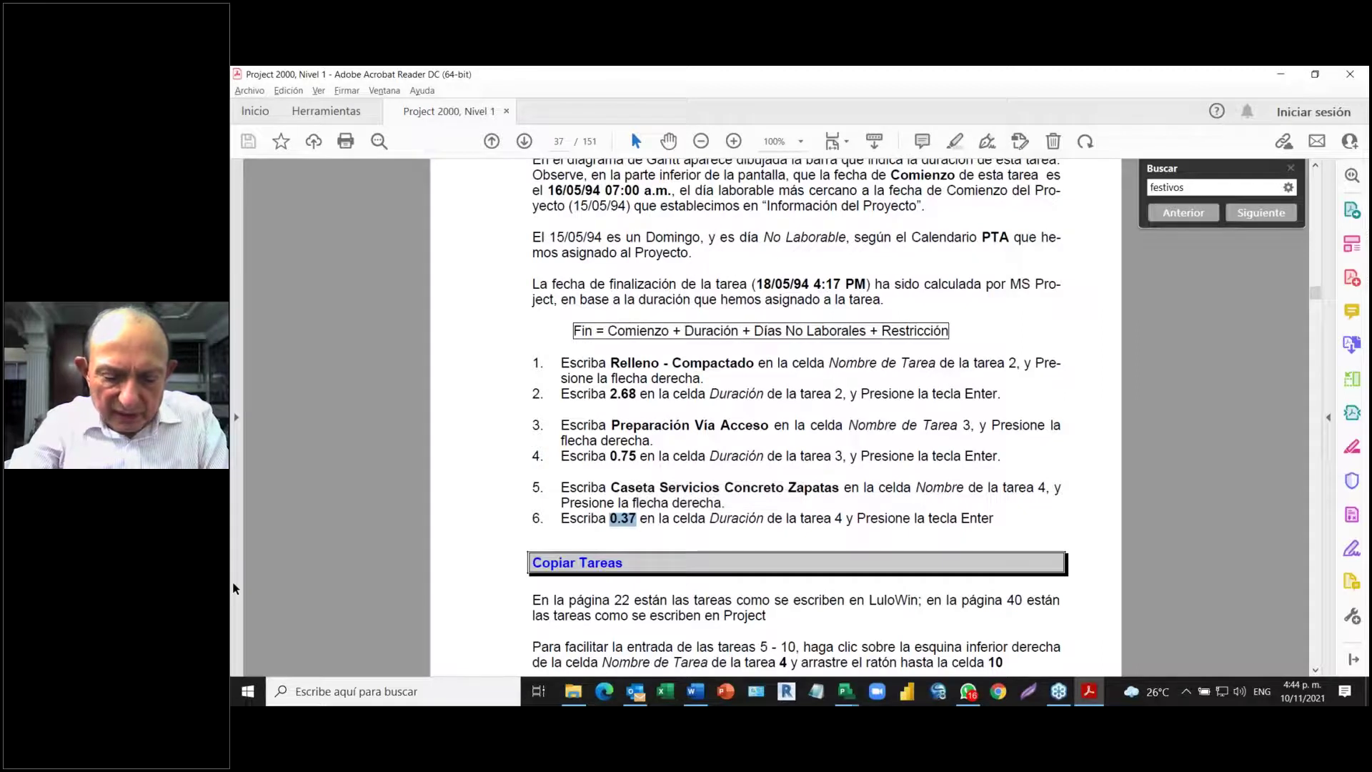
{"action": "key", "text": "alt+Tab"}
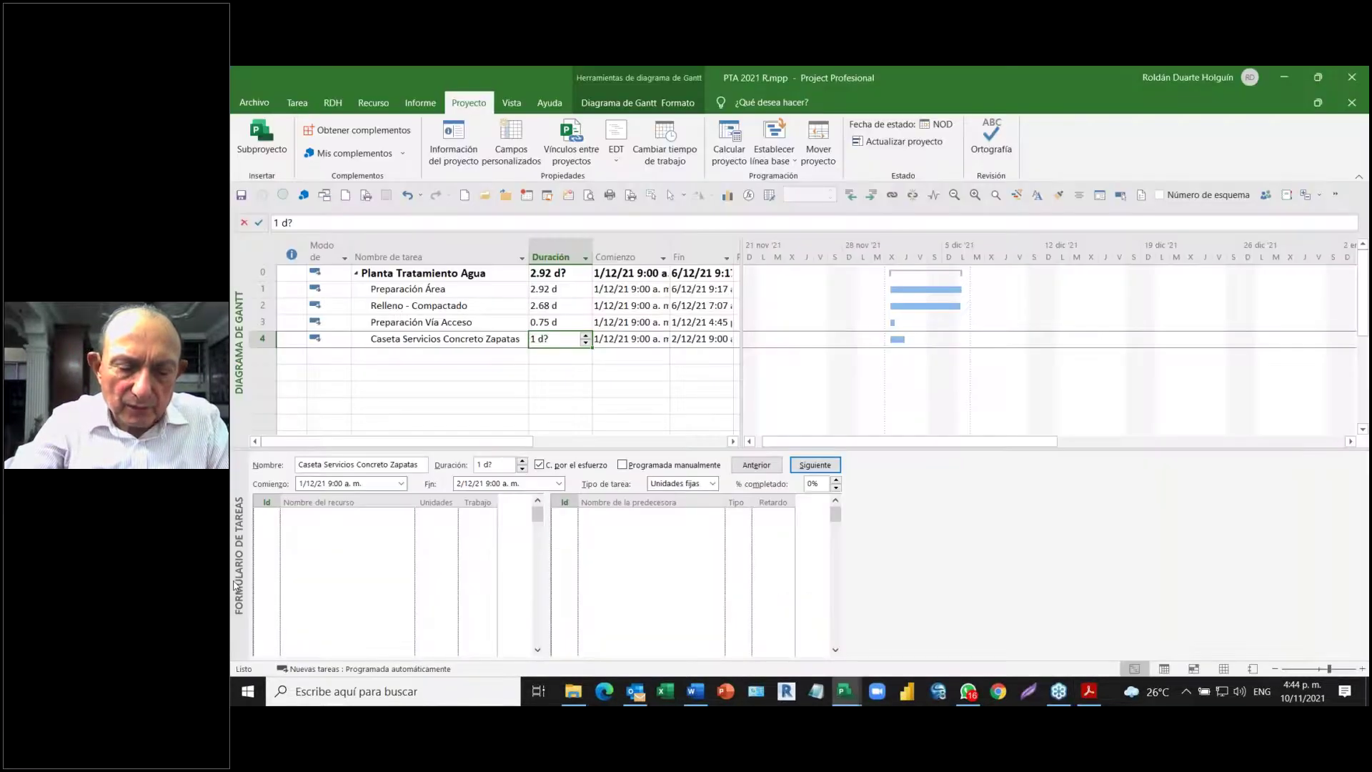
{"action": "key", "text": "ctrl+v"}
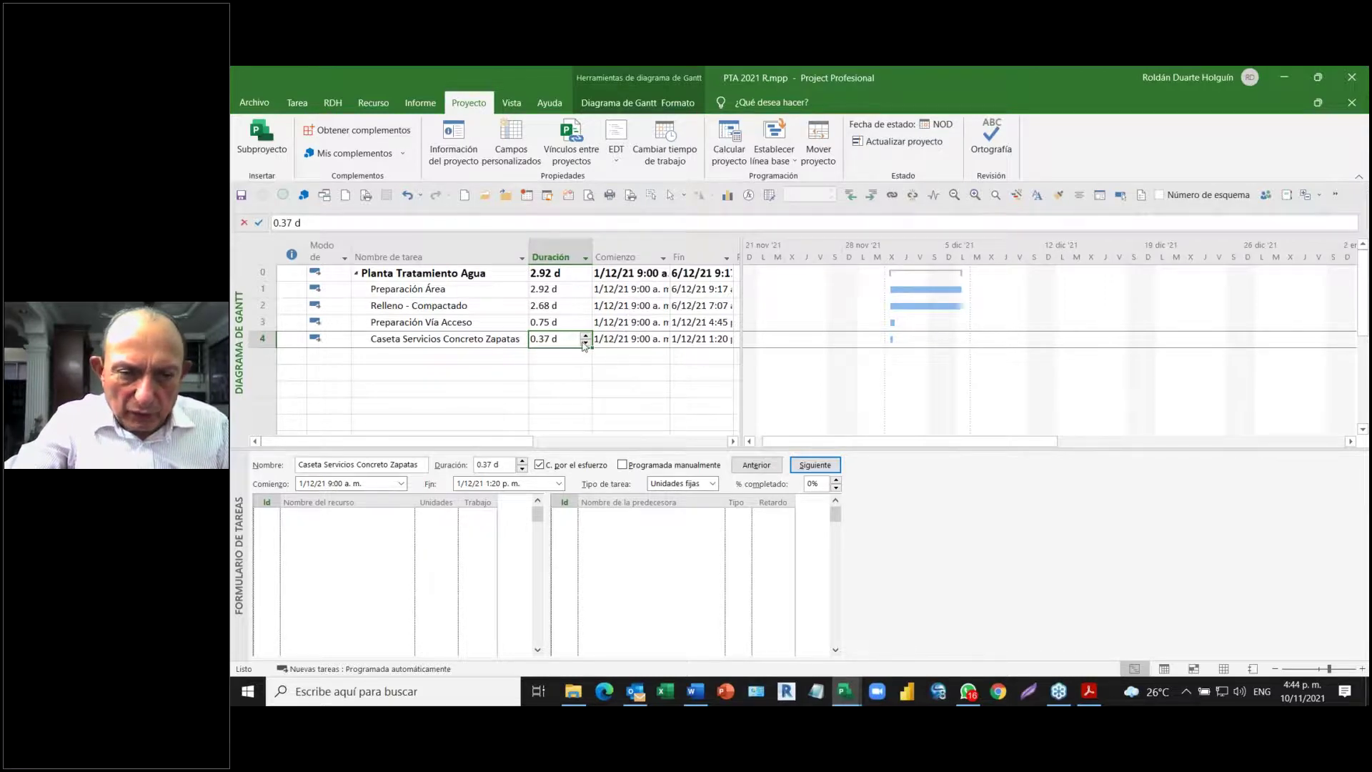
{"action": "left_click", "coordinate": [455, 353]}
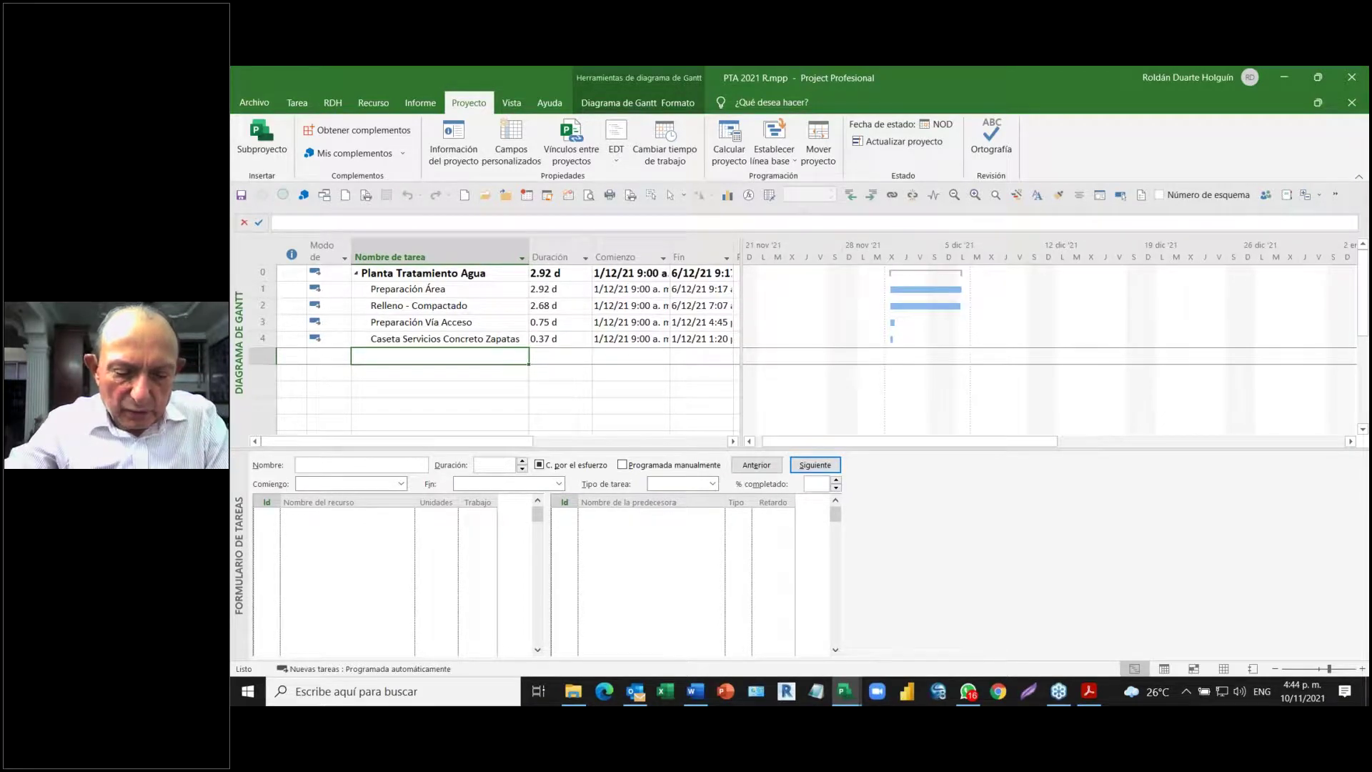
- Switch to the manual in Acrobat Reader and read the sections on copying tasks and saving the project file on page 37
{"action": "key", "text": "alt+Tab"}
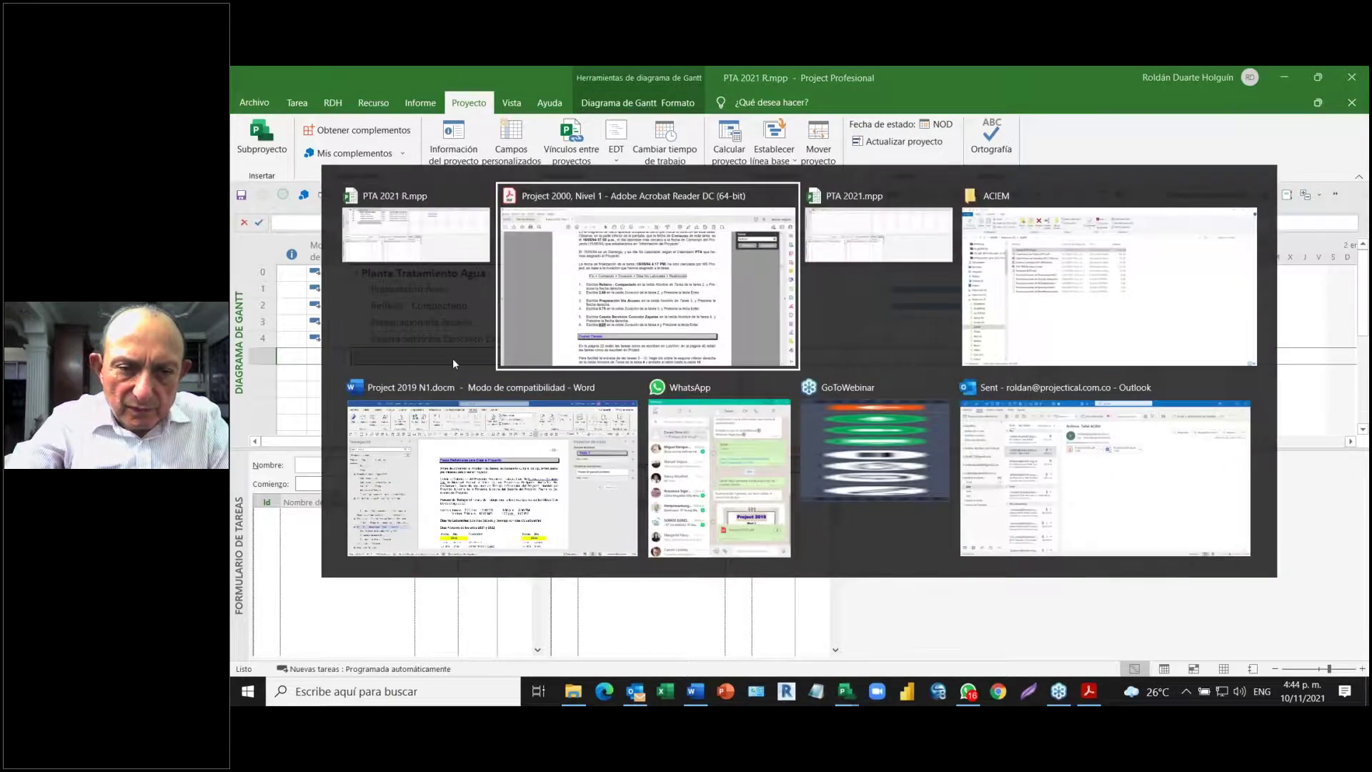
{"action": "scroll", "coordinate": [585, 472], "scroll_direction": "down", "scroll_amount": 3}
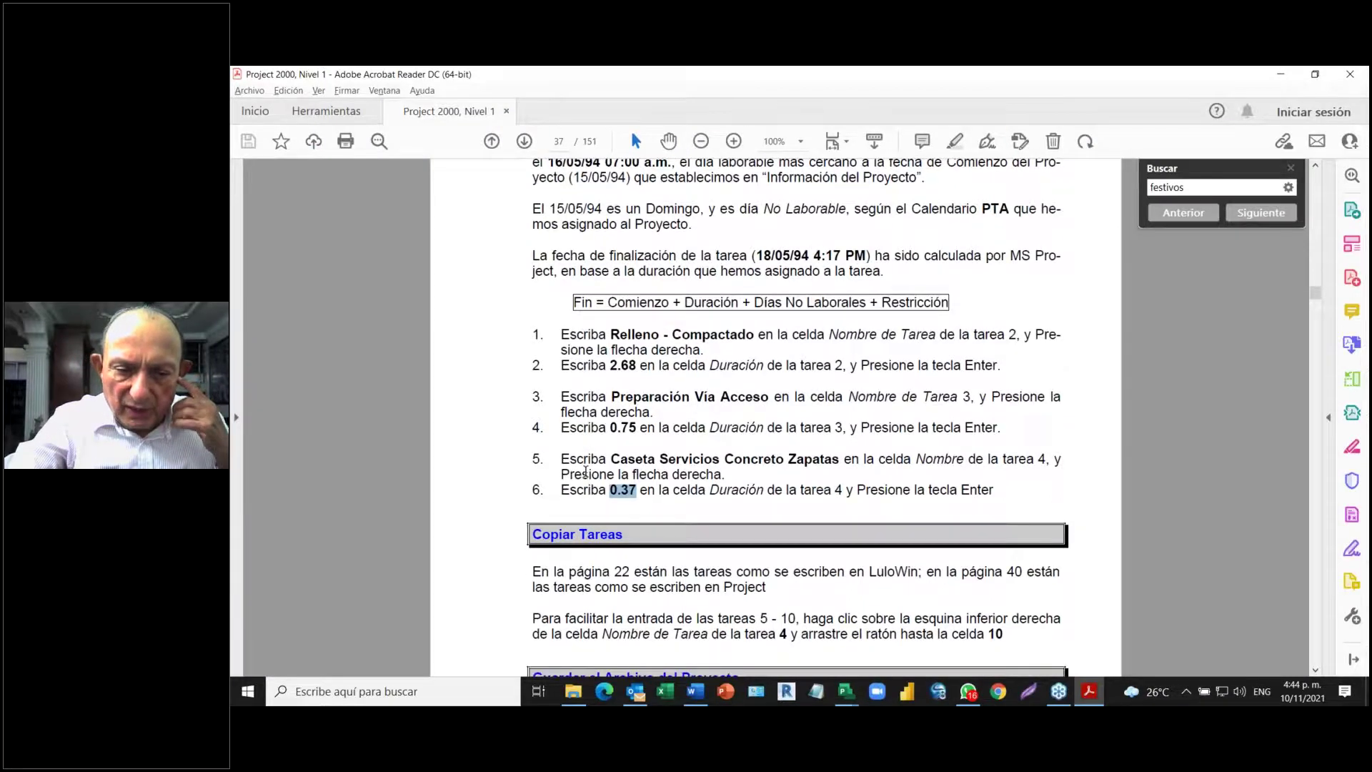
{"action": "scroll", "coordinate": [585, 472], "scroll_direction": "down", "scroll_amount": 3}
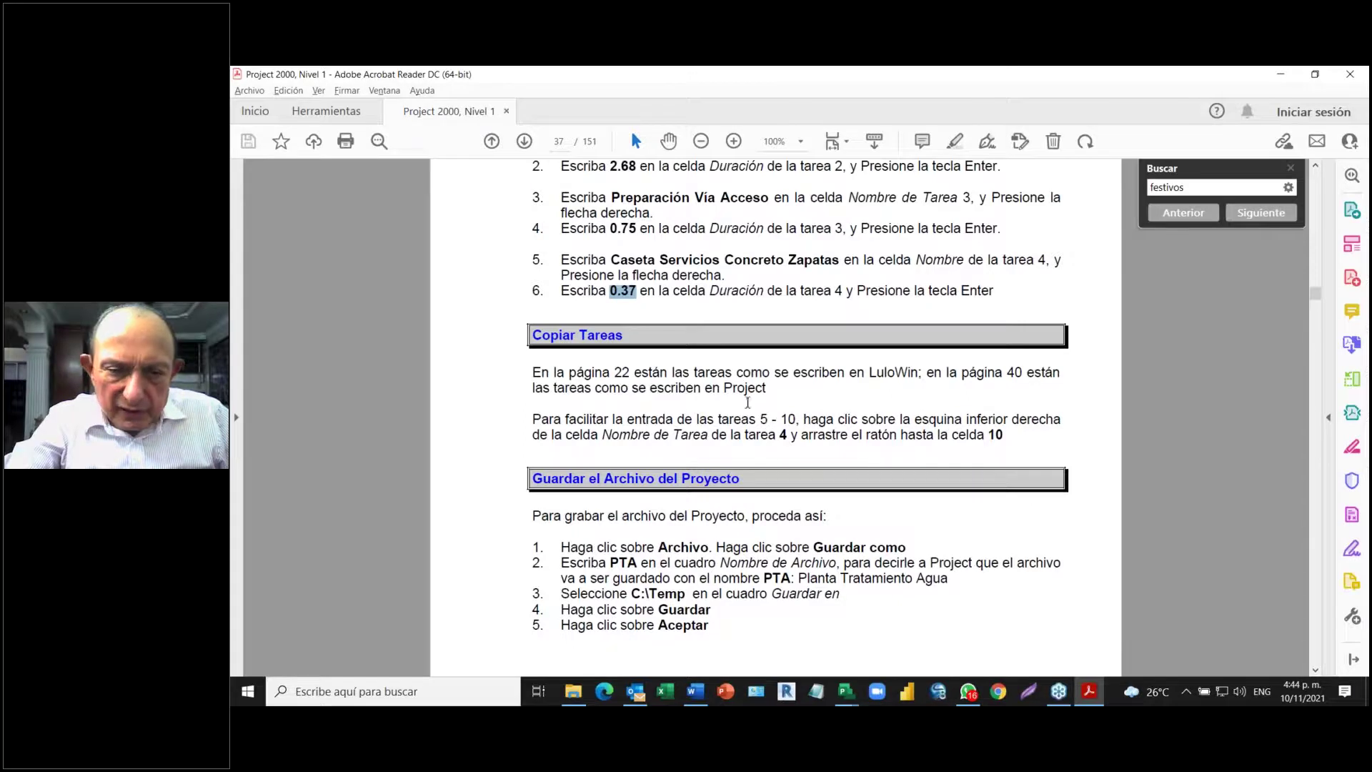
{"action": "scroll", "coordinate": [685, 405], "scroll_direction": "down", "scroll_amount": 3}
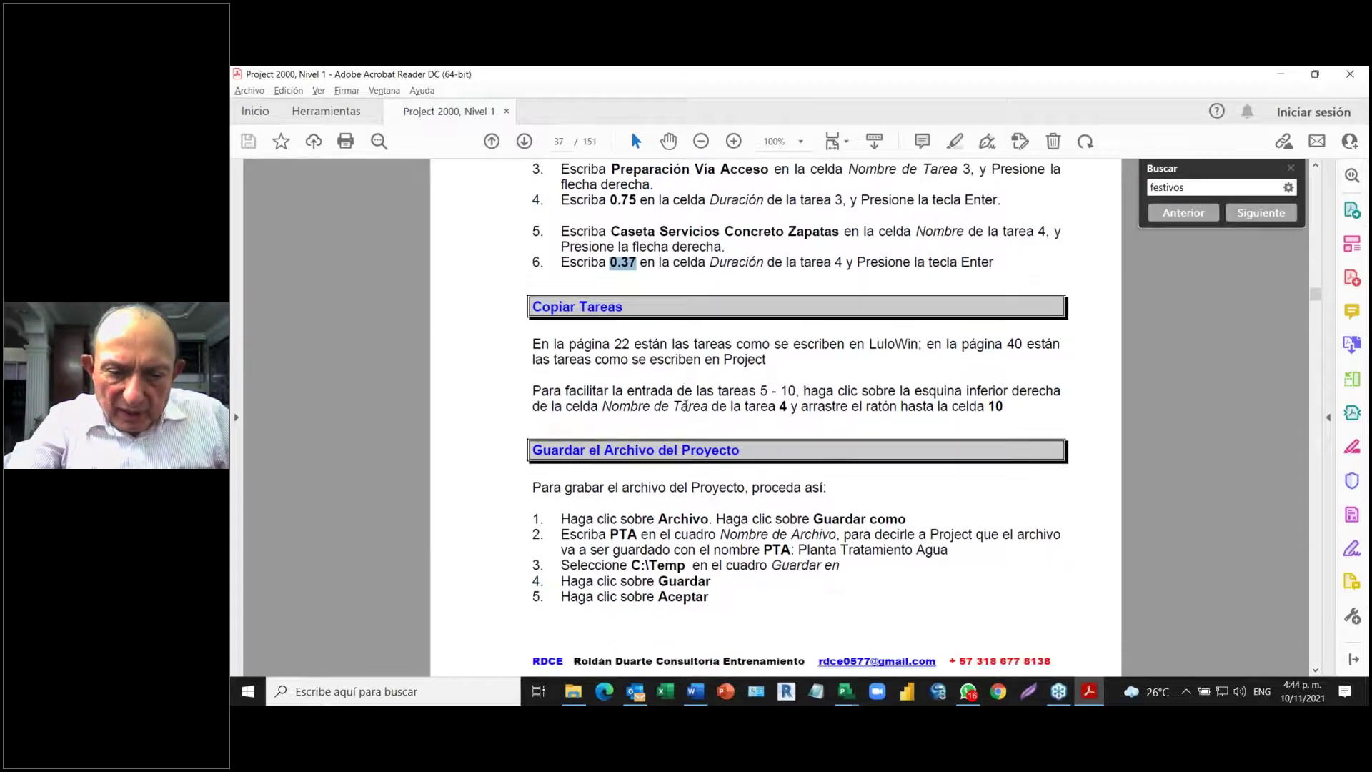
{"action": "scroll", "coordinate": [685, 411], "scroll_direction": "down", "scroll_amount": 1}
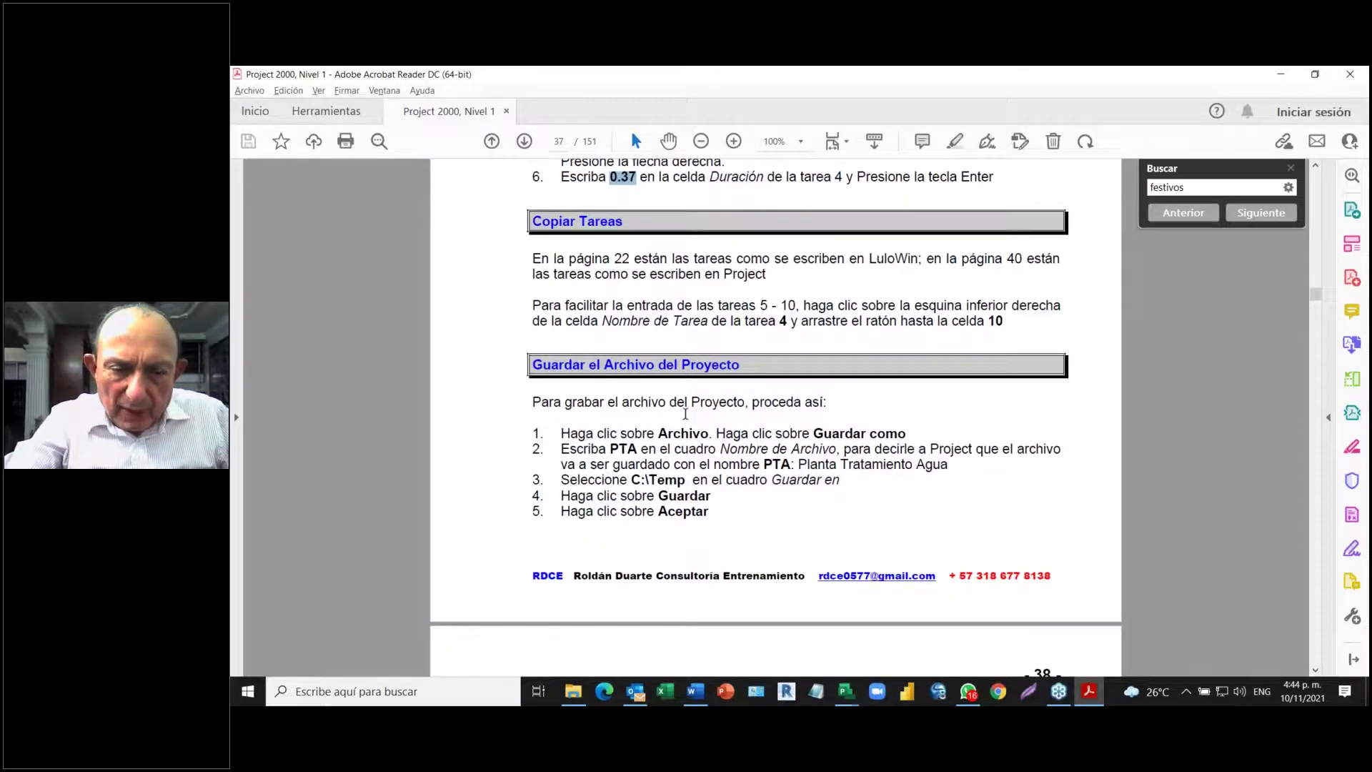
{"action": "scroll", "coordinate": [685, 413], "scroll_direction": "down", "scroll_amount": 3}
{"action": "scroll", "coordinate": [685, 413], "scroll_direction": "up", "scroll_amount": 2}
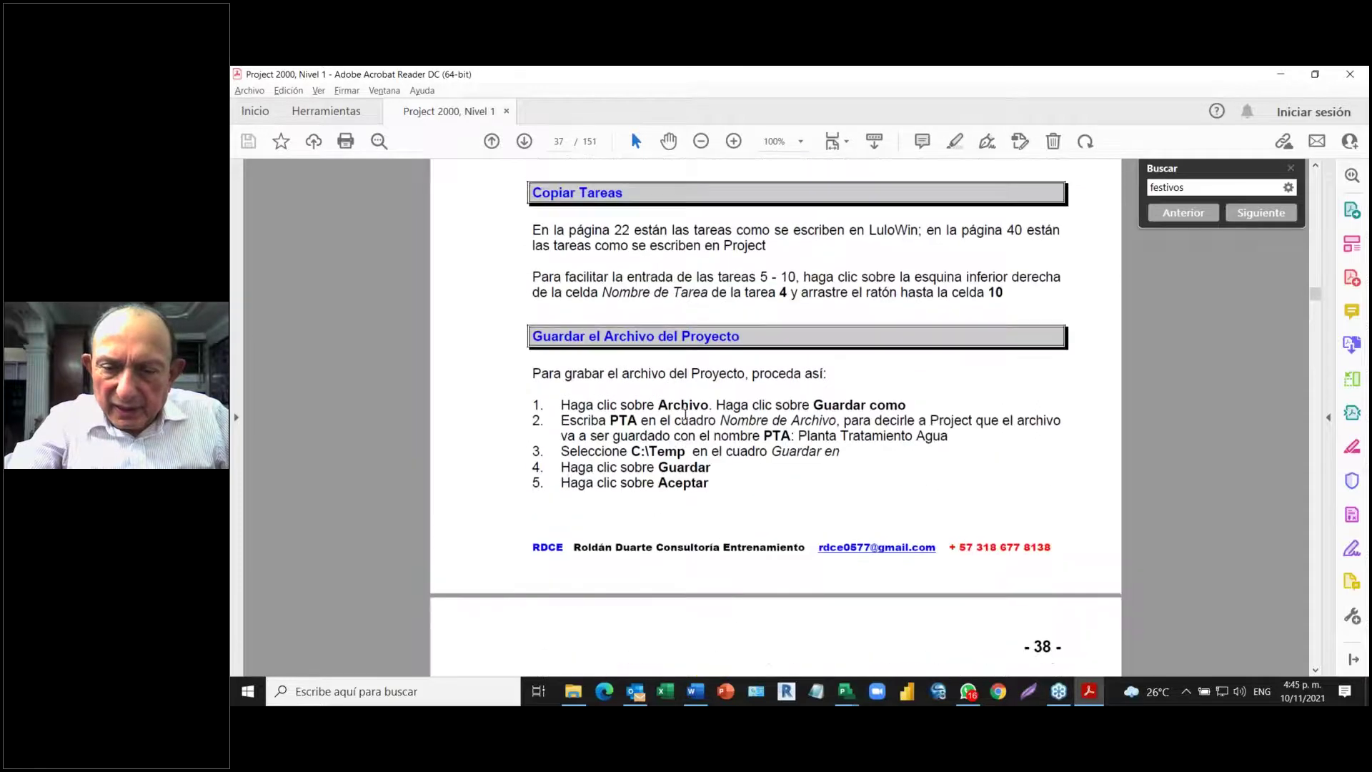
{"action": "scroll", "coordinate": [685, 413], "scroll_direction": "up", "scroll_amount": 3}
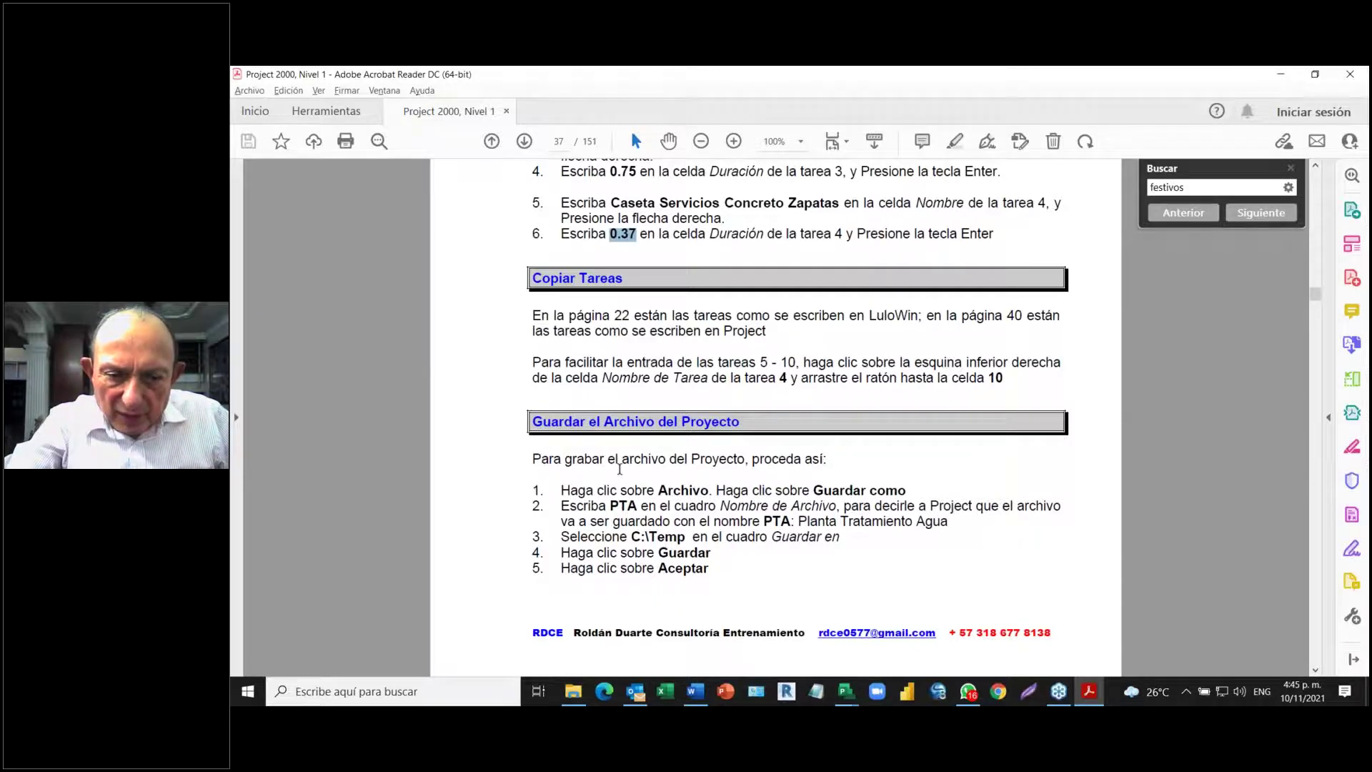
- Look through pages 38 to 40 of the manual, covering the summary task, Replace command, Gantt bar formatting and task links
{"action": "scroll", "coordinate": [619, 470], "scroll_direction": "down", "scroll_amount": 12}
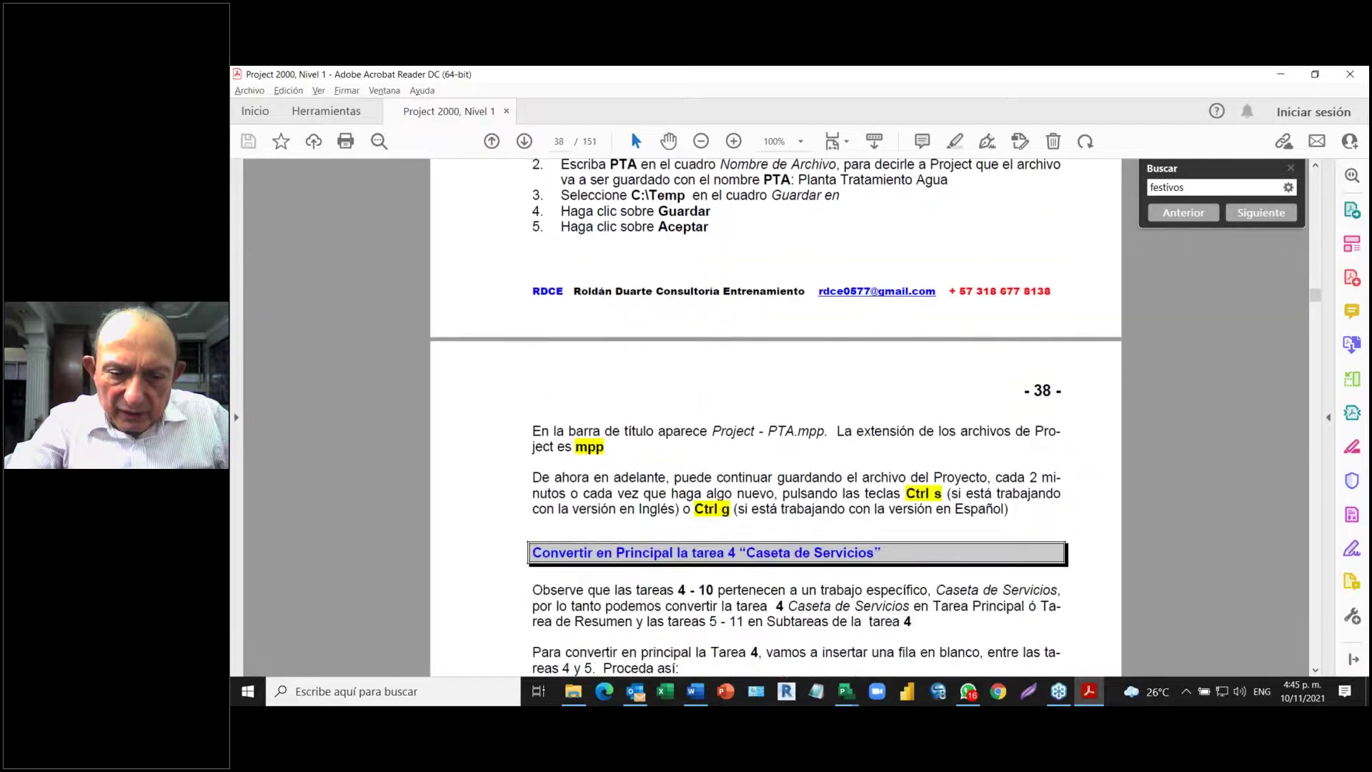
{"action": "scroll", "coordinate": [620, 480], "scroll_direction": "down", "scroll_amount": 6}
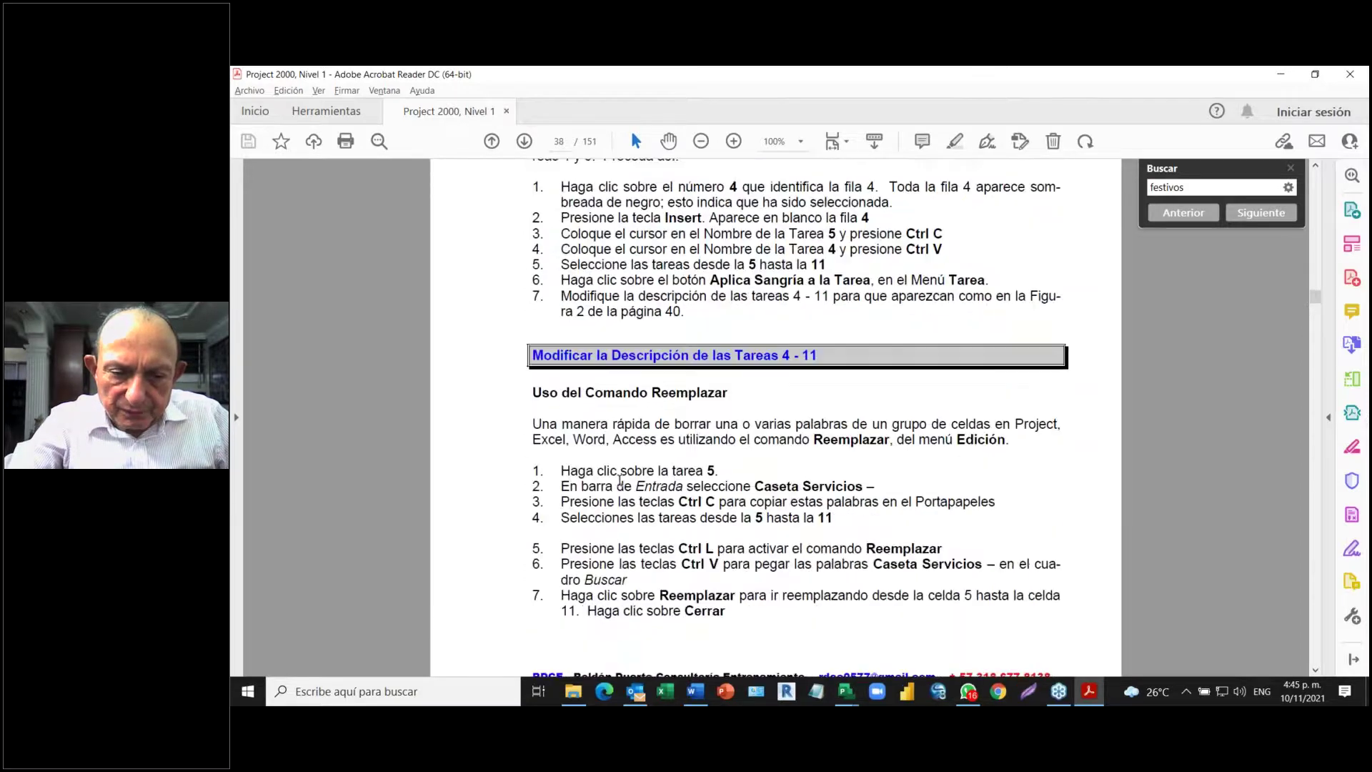
{"action": "scroll", "coordinate": [620, 480], "scroll_direction": "down", "scroll_amount": 10}
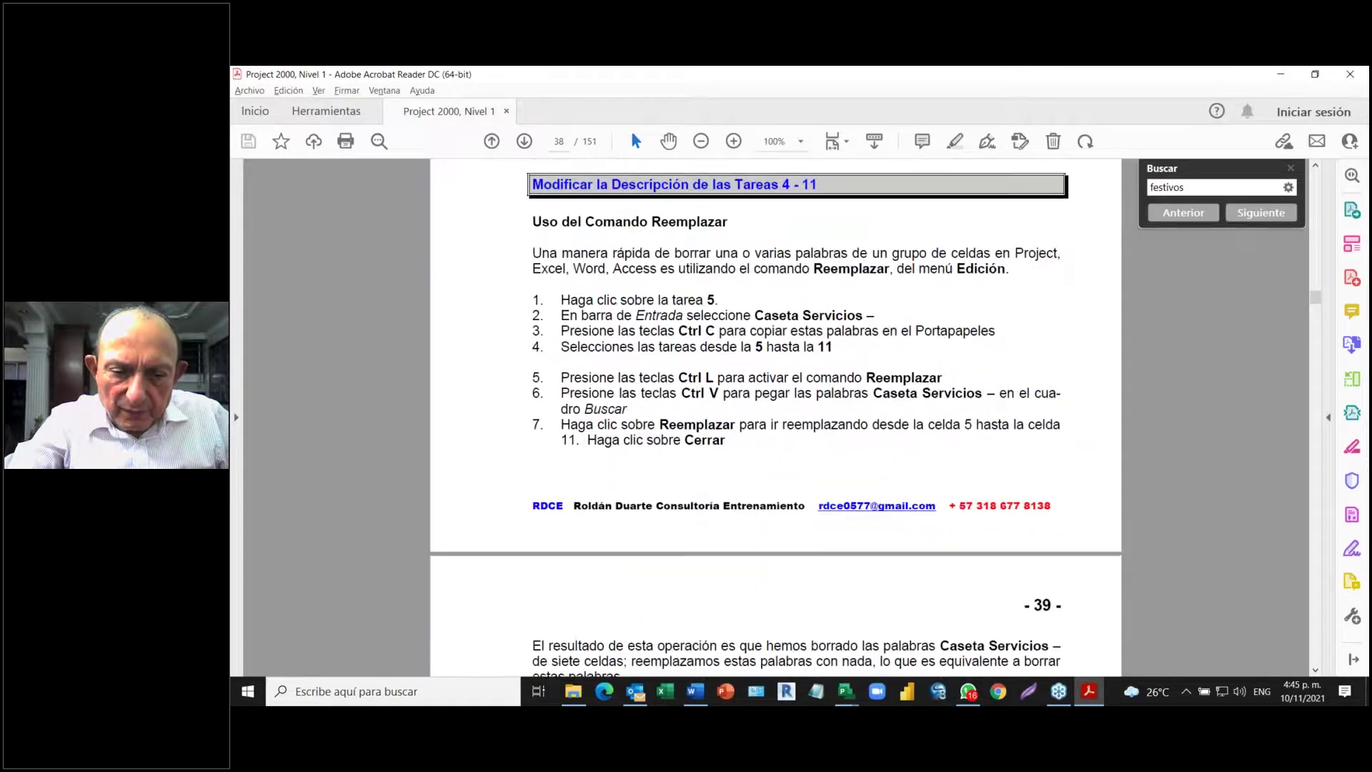
{"action": "scroll", "coordinate": [619, 480], "scroll_direction": "down", "scroll_amount": 10}
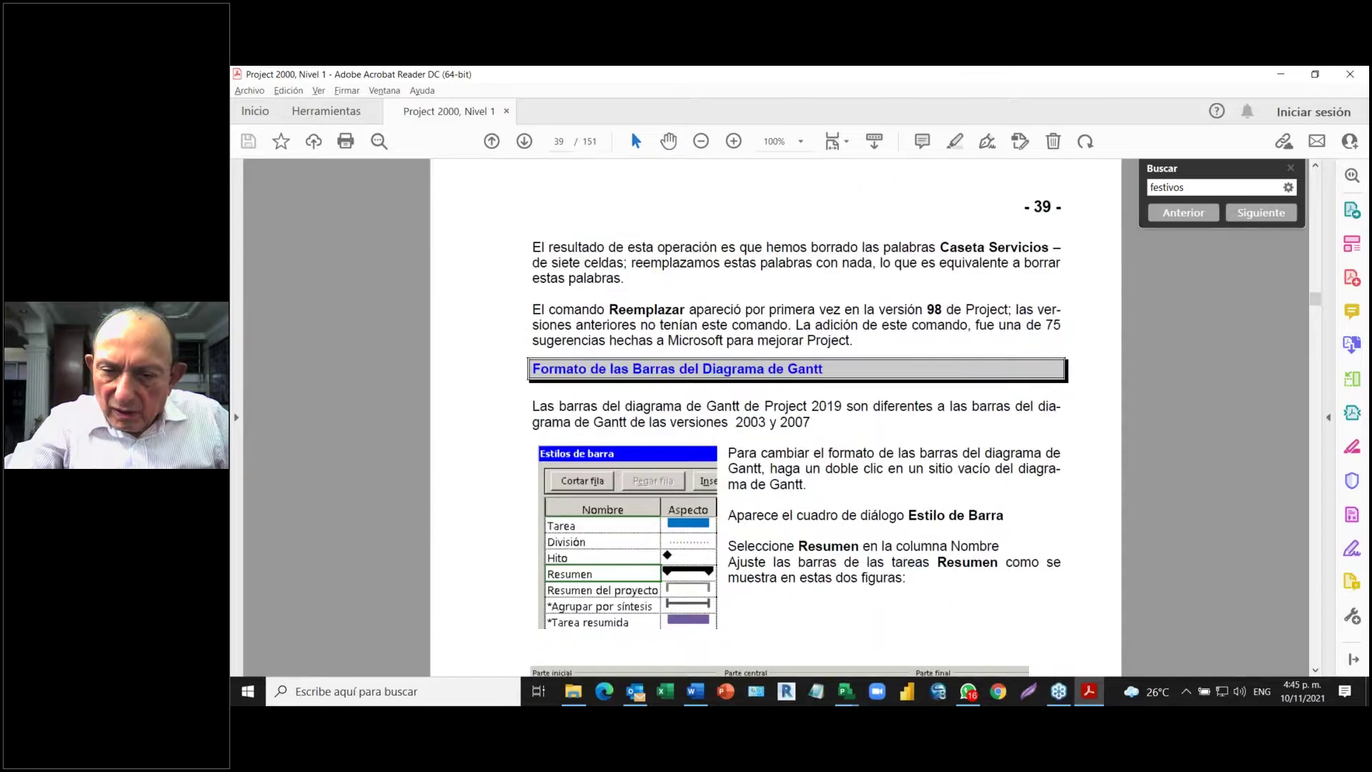
{"action": "scroll", "coordinate": [619, 480], "scroll_direction": "down", "scroll_amount": 10}
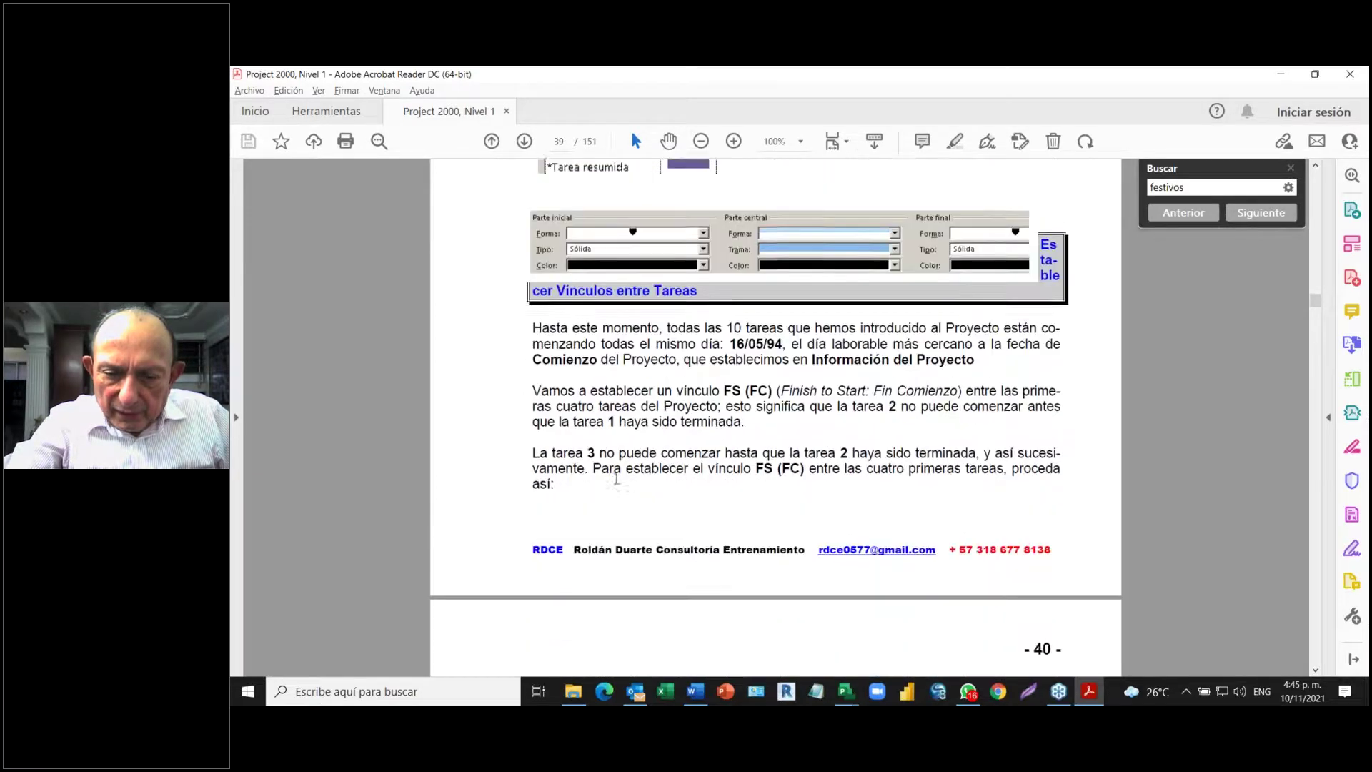
{"action": "scroll", "coordinate": [615, 472], "scroll_direction": "down", "scroll_amount": 5}
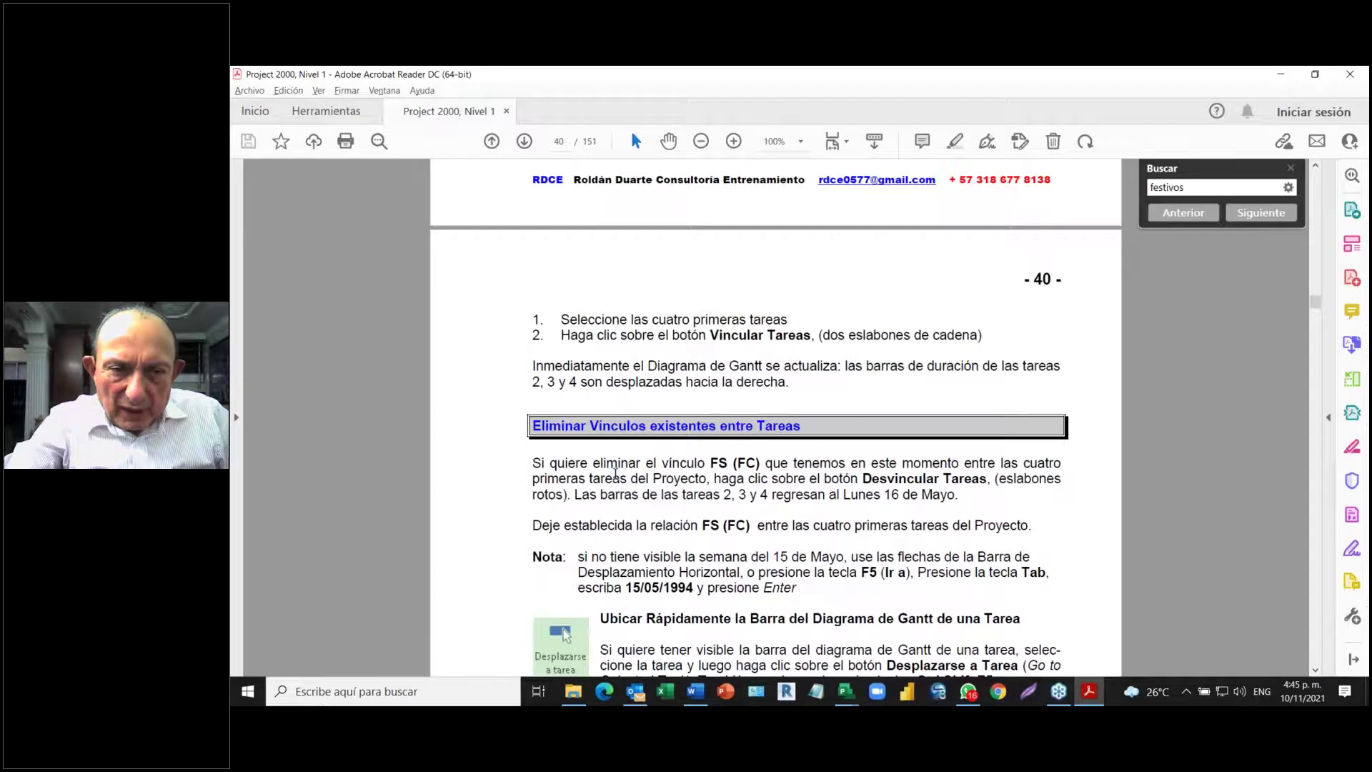
{"action": "scroll", "coordinate": [615, 473], "scroll_direction": "up", "scroll_amount": 8}
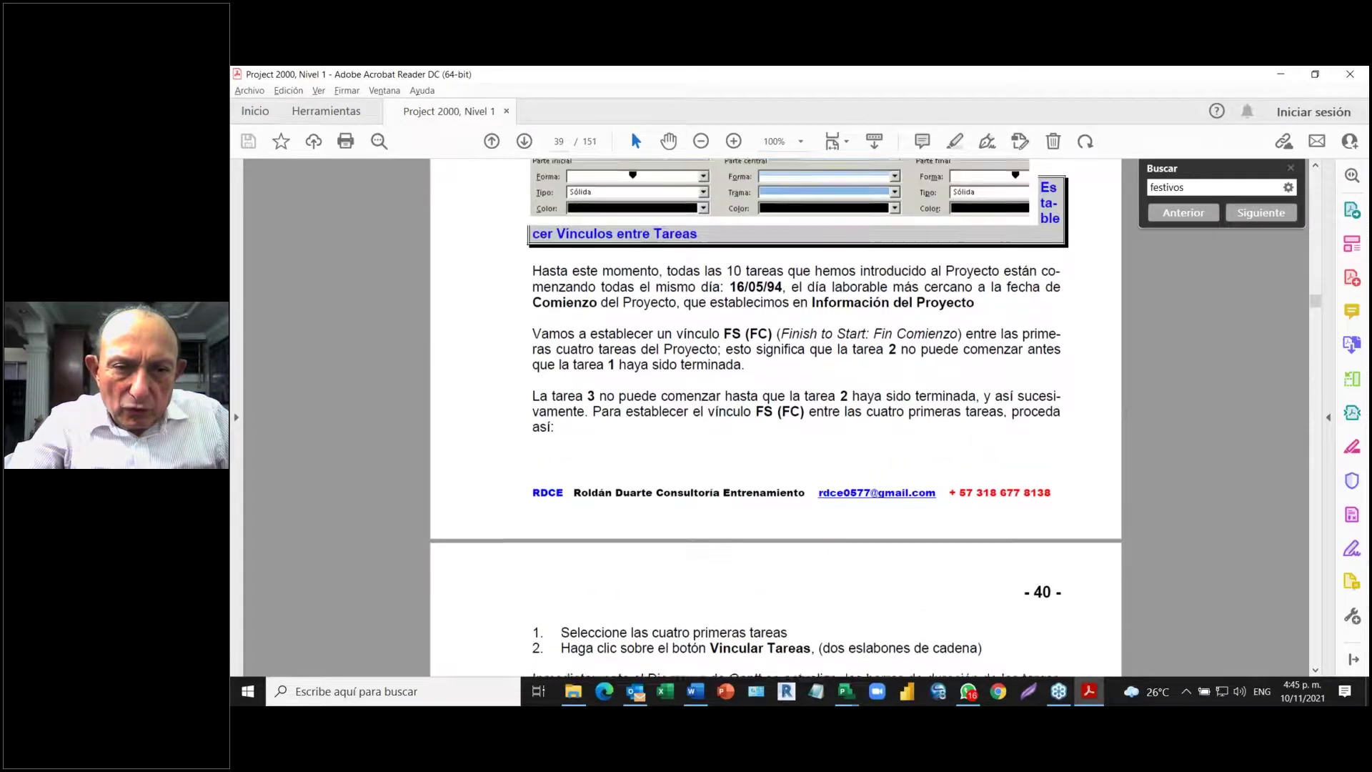
{"action": "scroll", "coordinate": [615, 473], "scroll_direction": "up", "scroll_amount": 2}
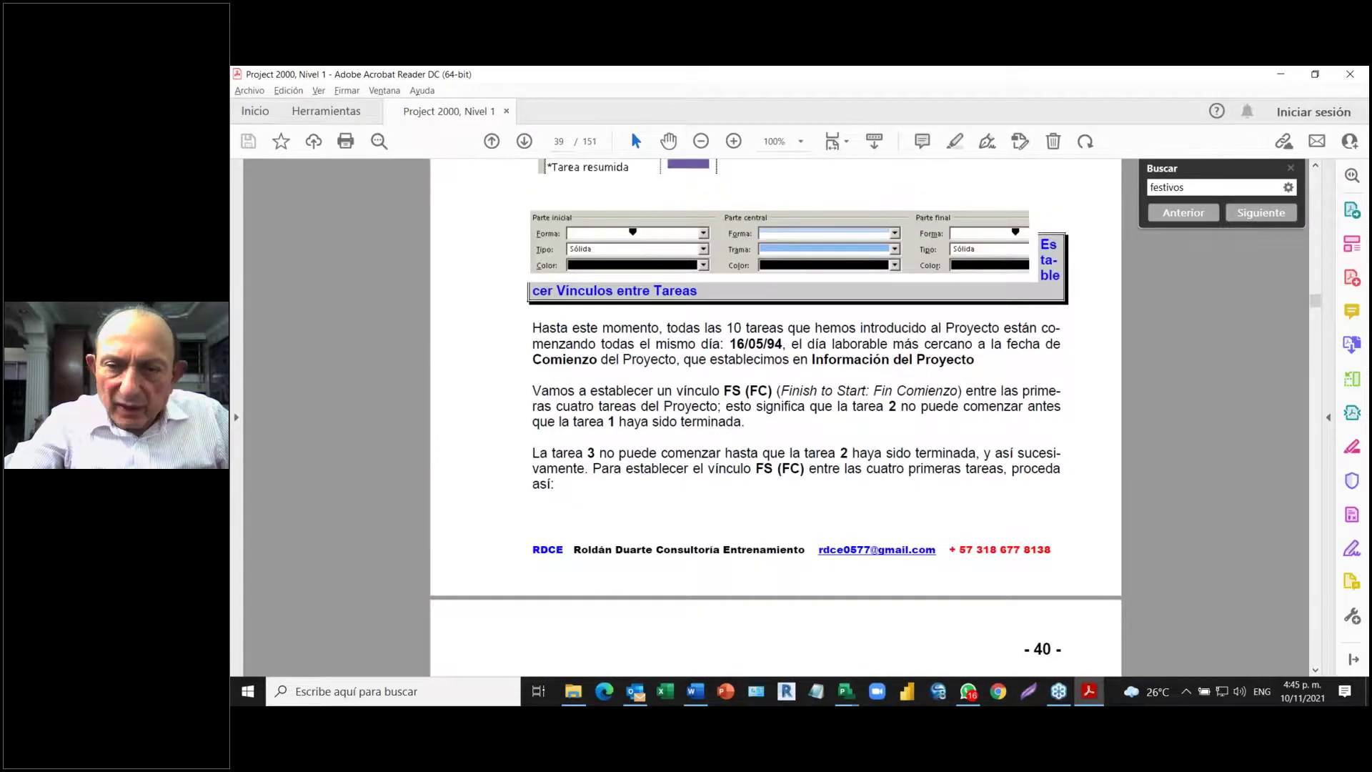
{"action": "scroll", "coordinate": [776, 418], "scroll_direction": "up", "scroll_amount": 3}
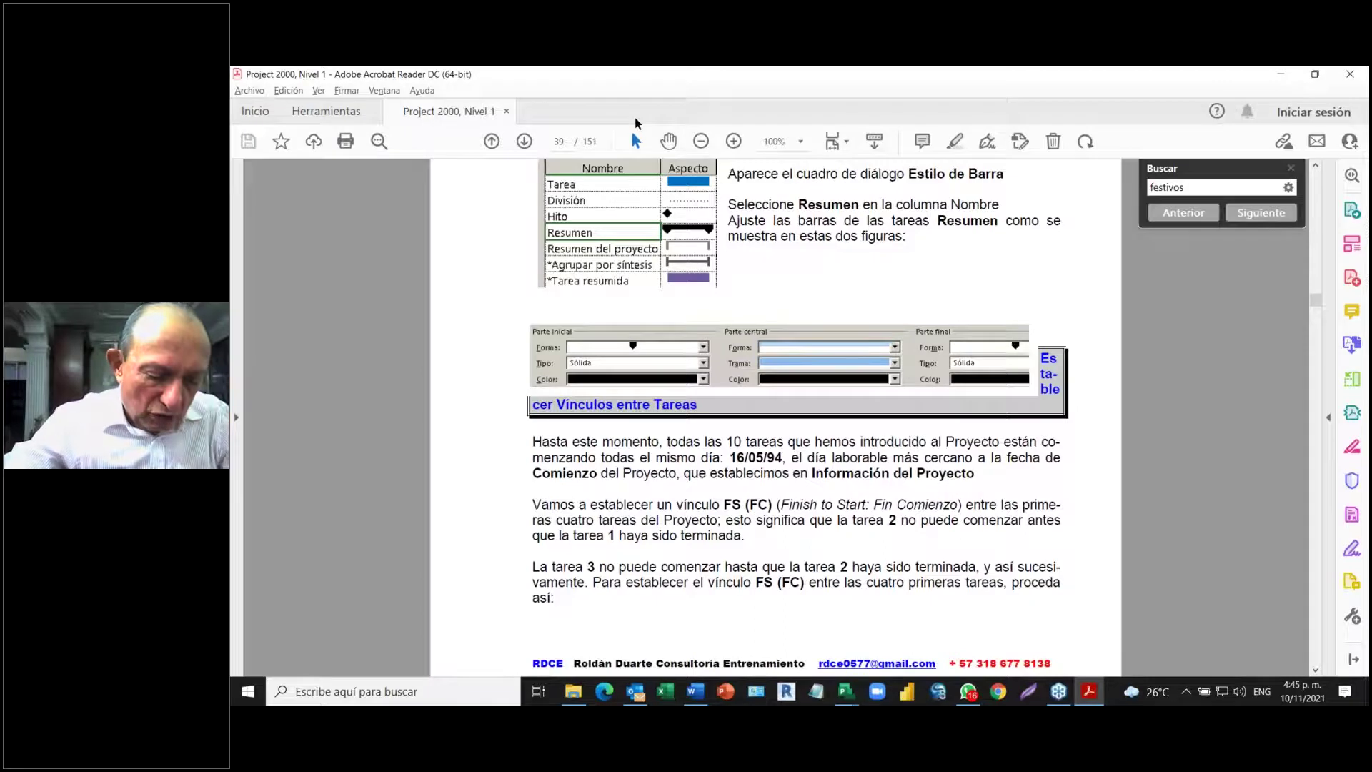
- Search the manual for Obras Civiles and go through the matches to Table 1 on page 24 to examine its task list
{"action": "key", "text": "ctrl+f"}
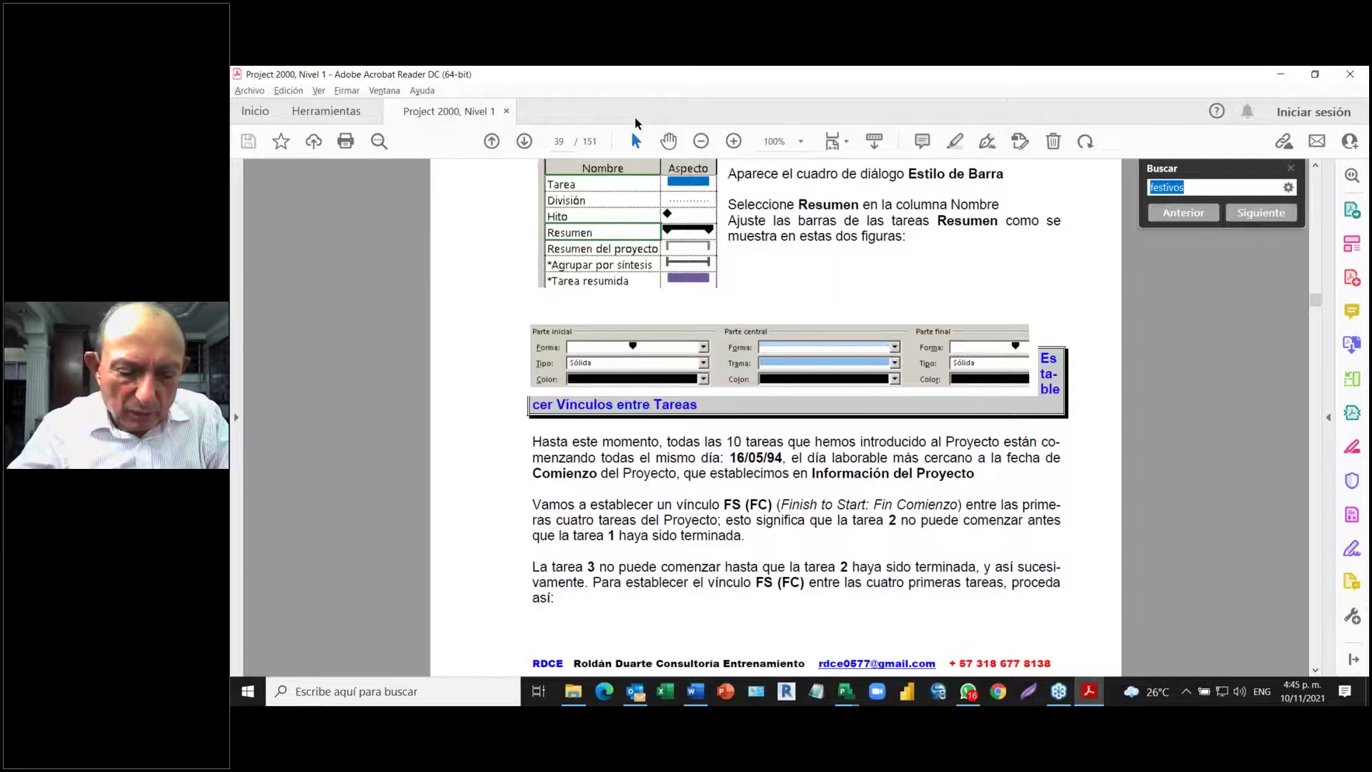
{"action": "type", "text": "O"}
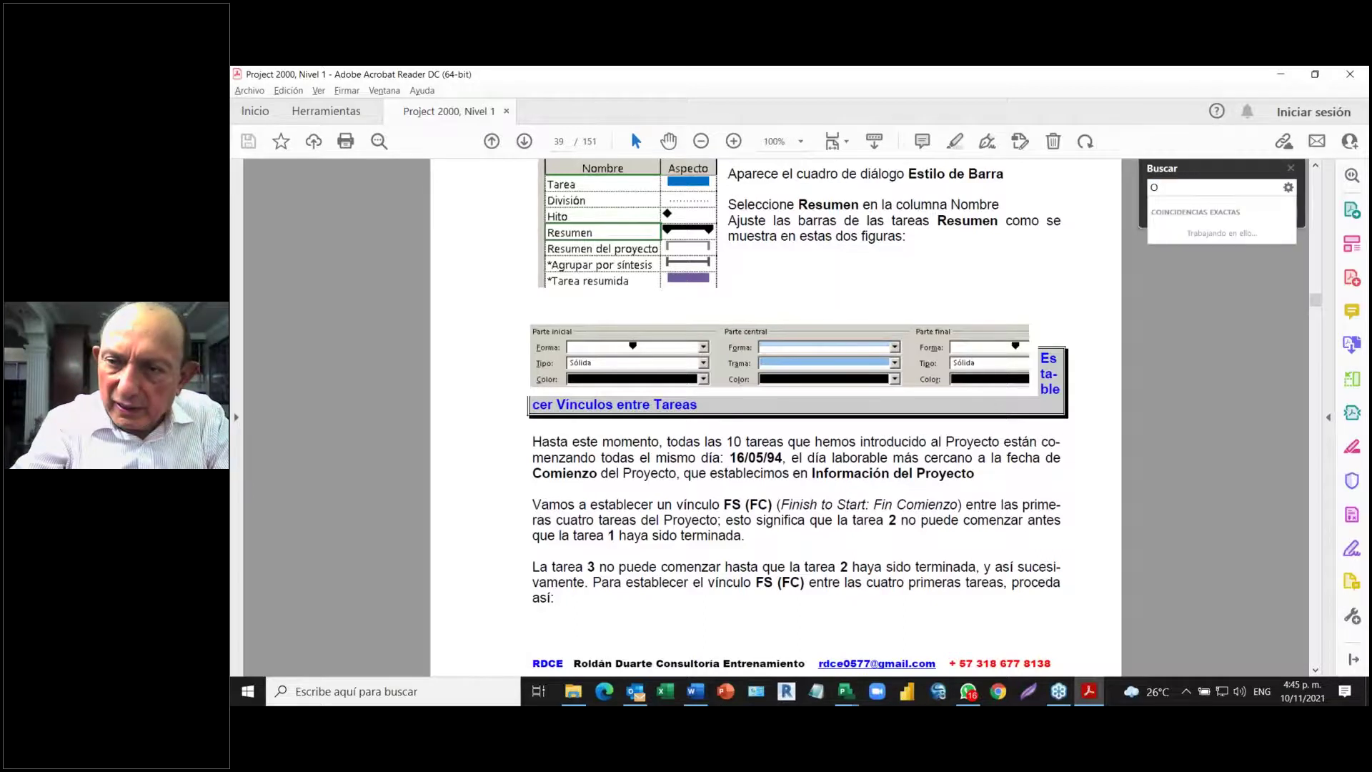
{"action": "type", "text": "bras "}
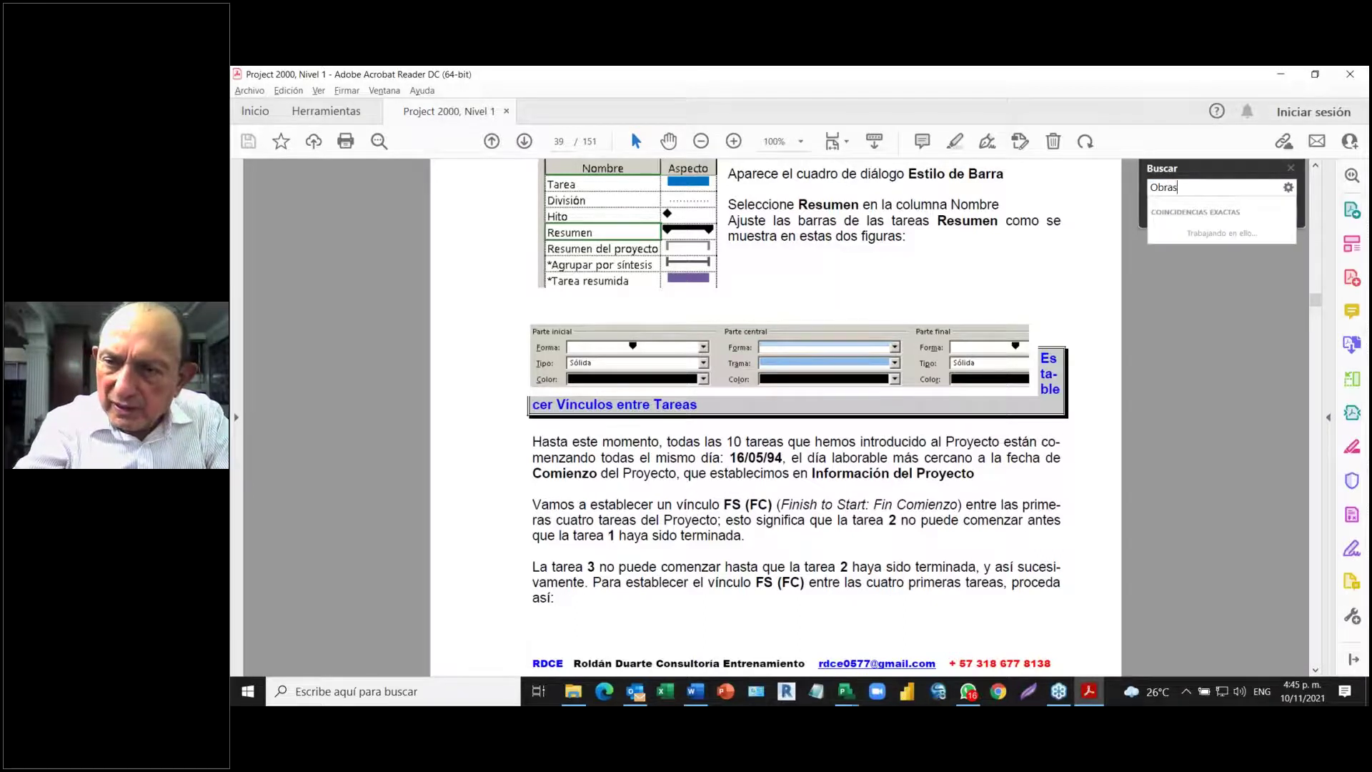
{"action": "type", "text": "Ci"}
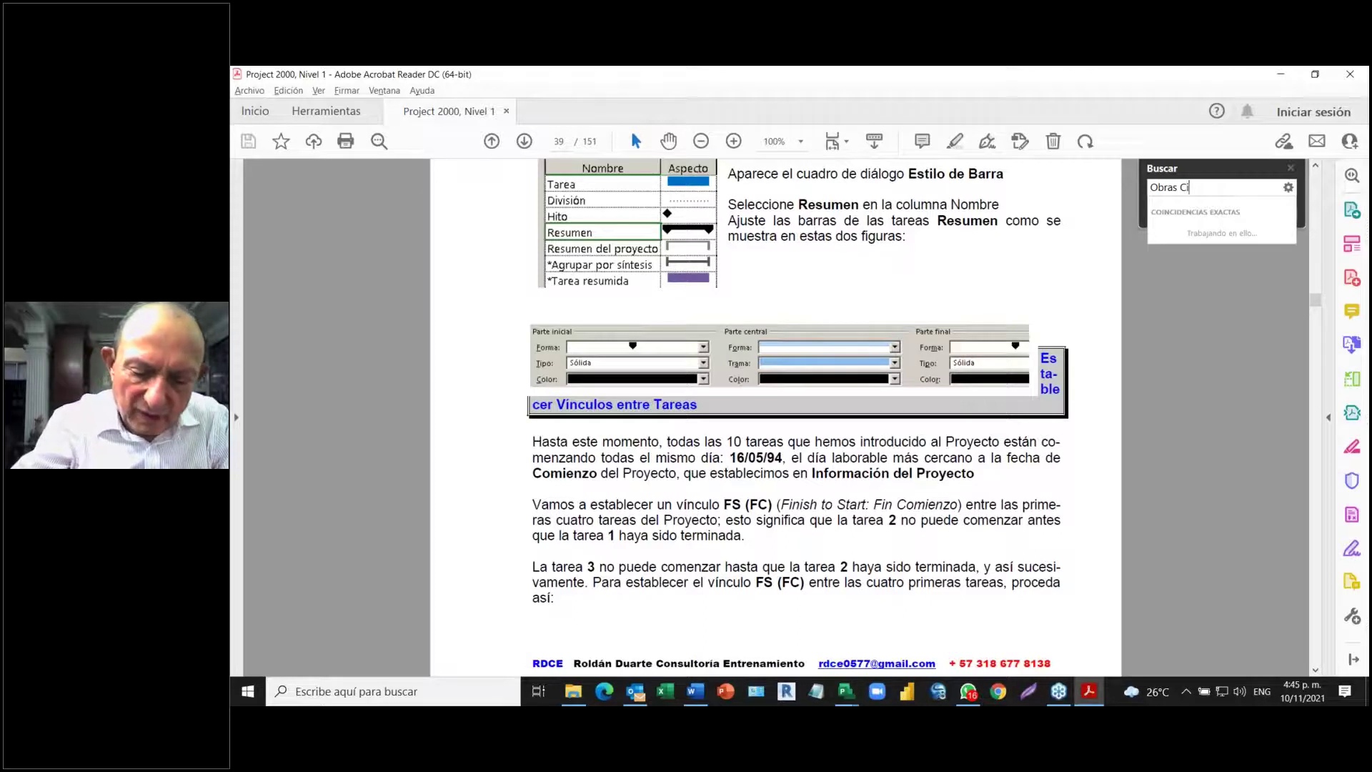
{"action": "type", "text": "viles"}
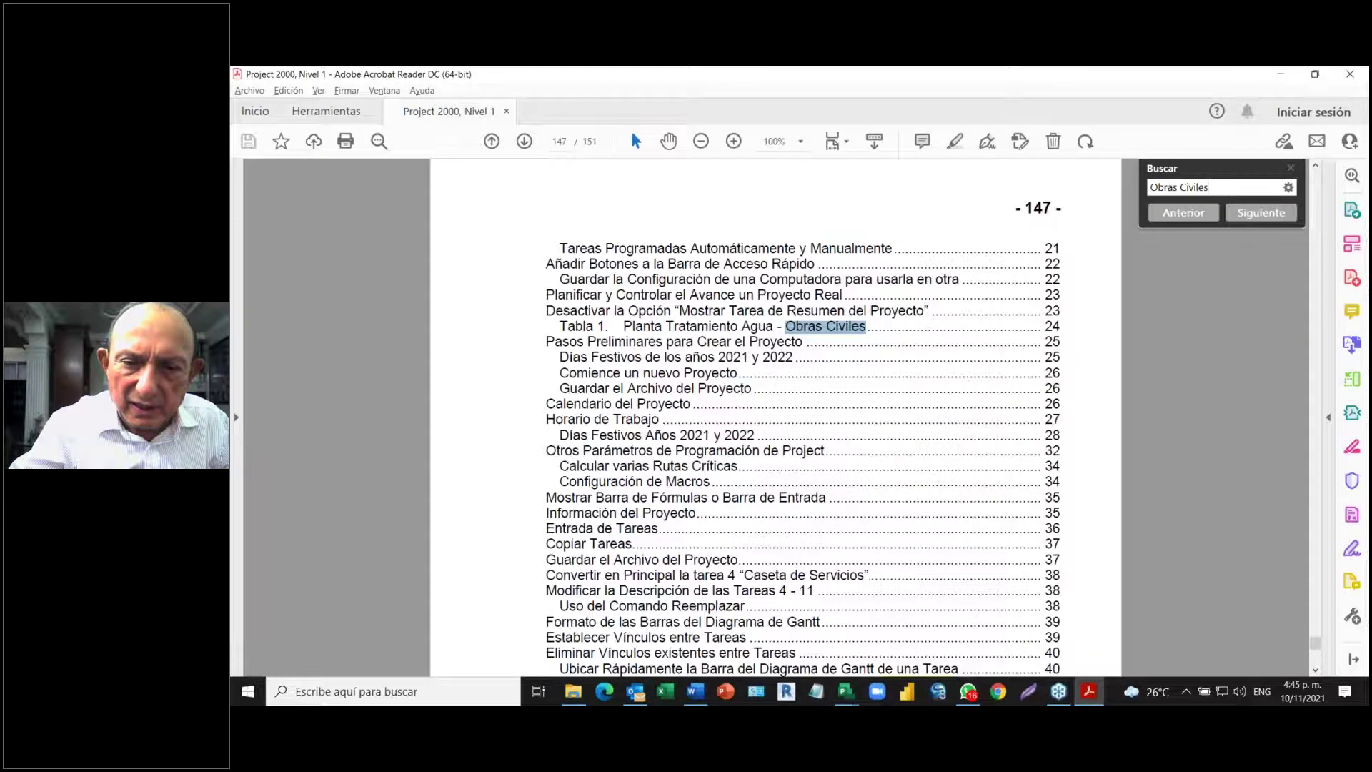
{"action": "key", "text": "Return"}
{"action": "key", "text": "Return"}
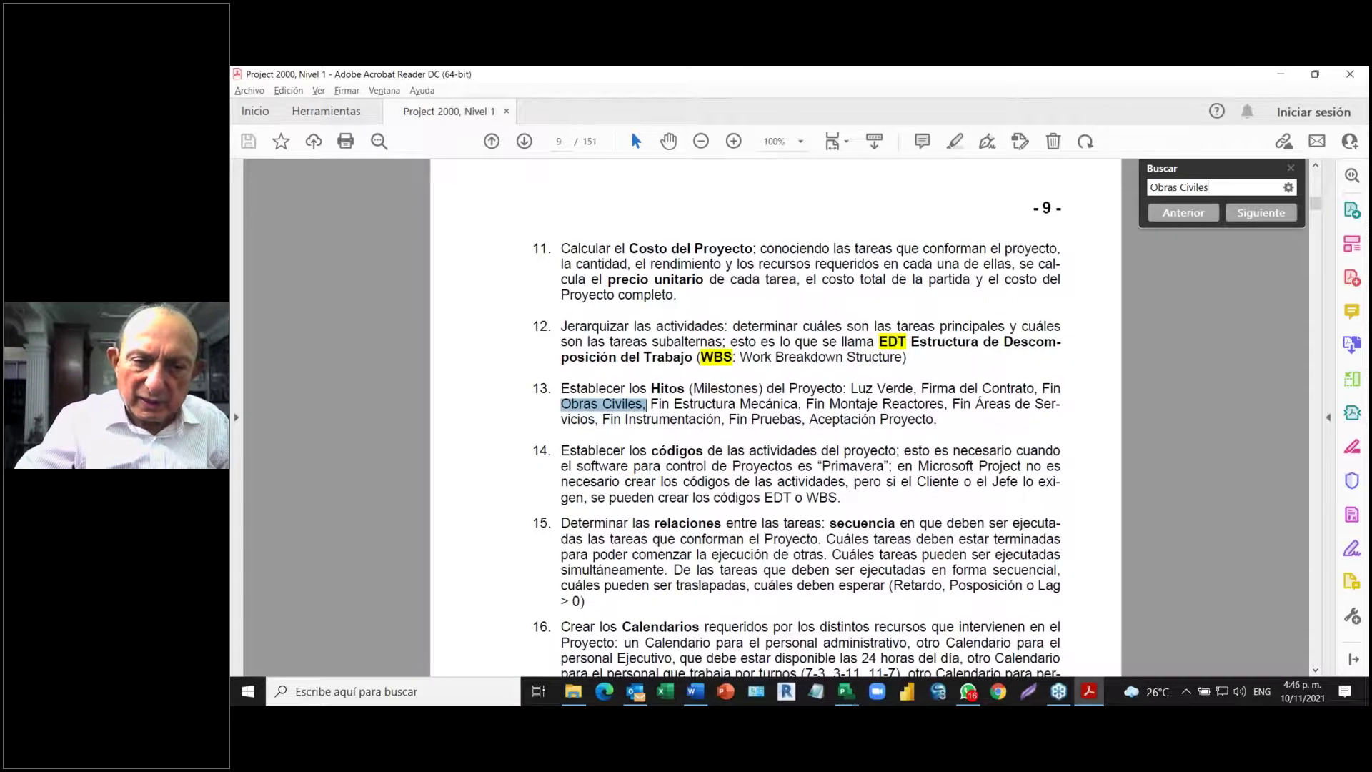
{"action": "key", "text": "Return"}
{"action": "key", "text": "Return"}
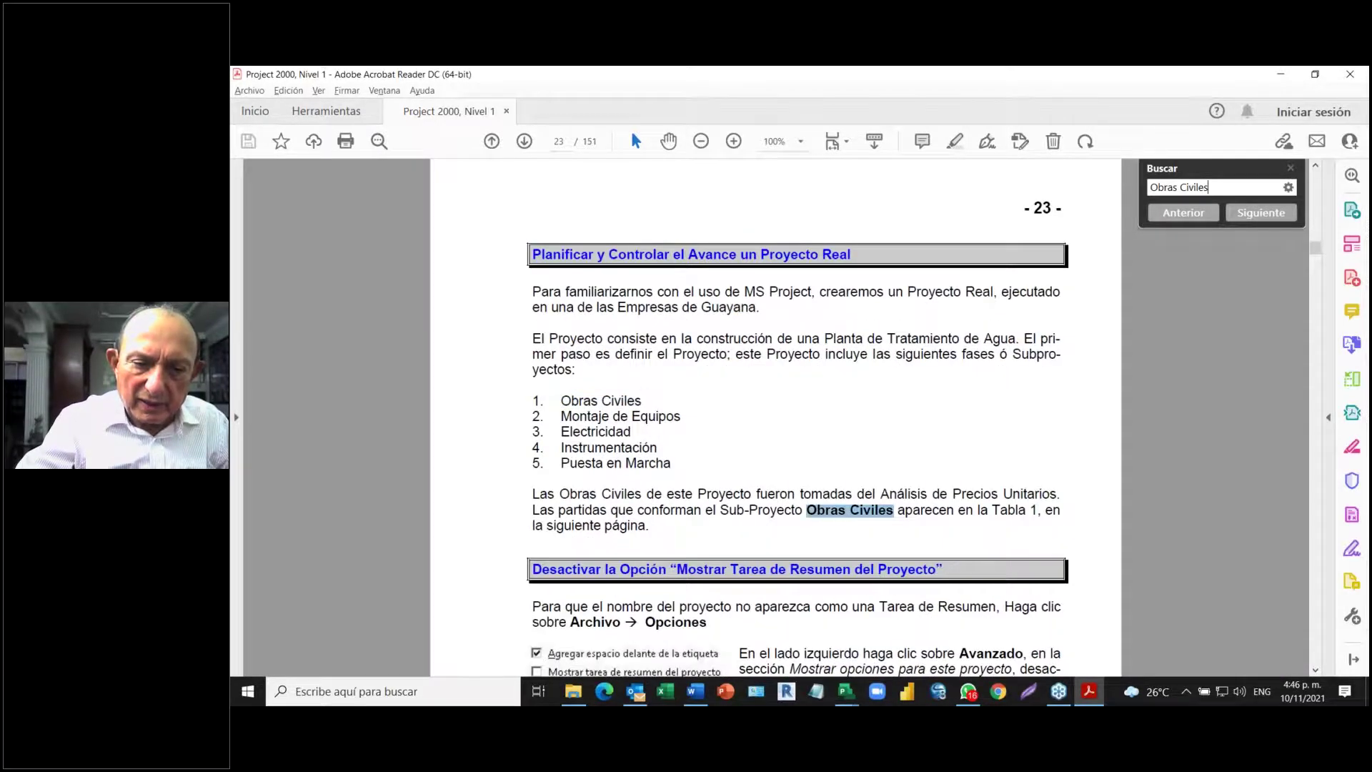
{"action": "key", "text": "Return"}
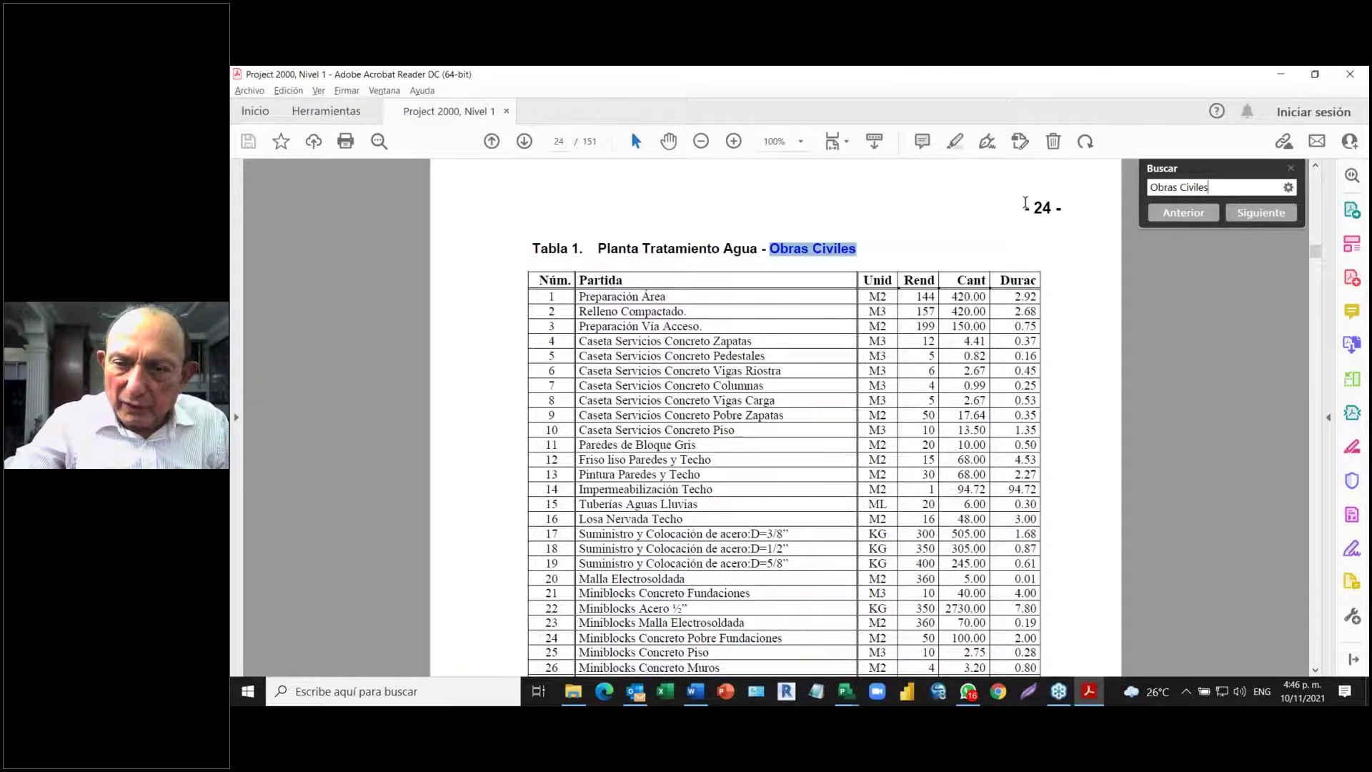
{"action": "scroll", "coordinate": [910, 277], "scroll_direction": "down", "scroll_amount": 2}
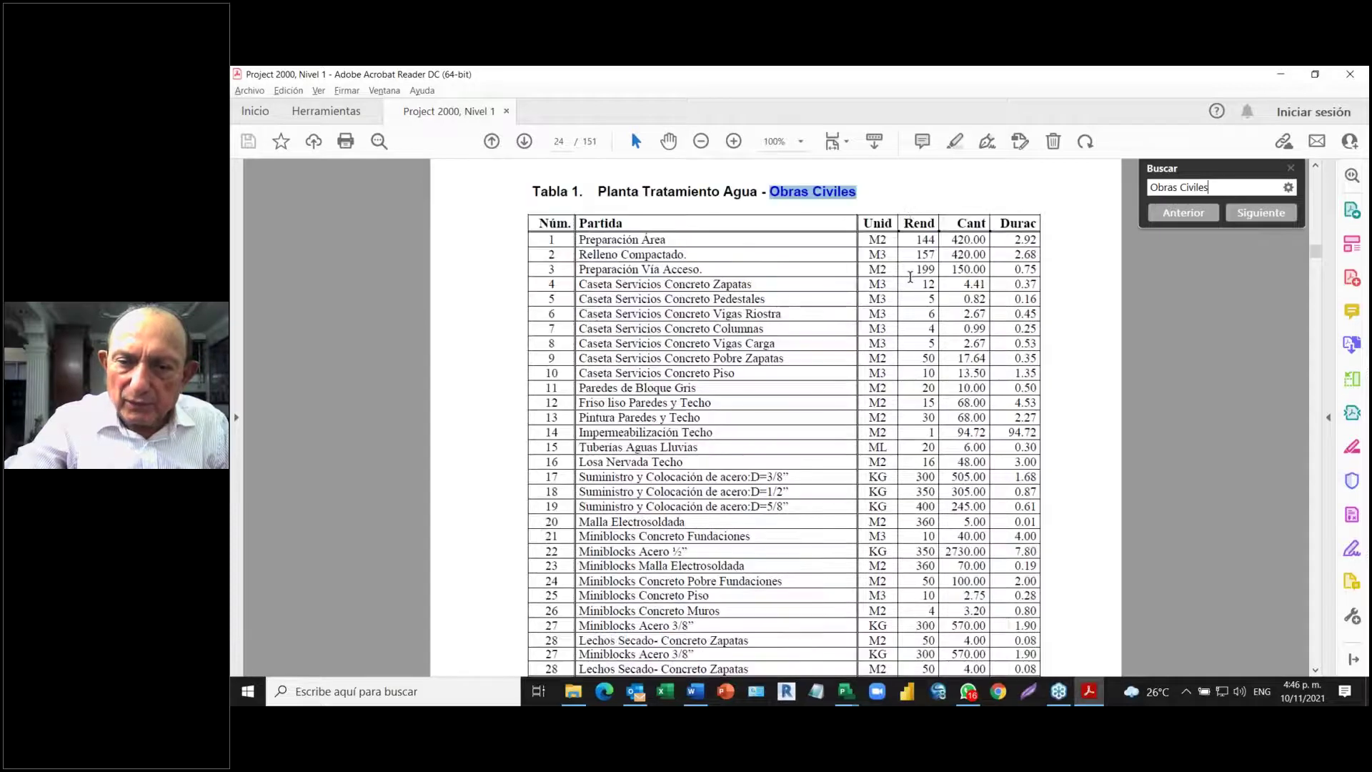
- Try to select the Table 1 tasks from Caseta Servicios Concreto Zapatas through Caseta Servicios Concreto Vigas Riostra
{"action": "scroll", "coordinate": [910, 277], "scroll_direction": "down", "scroll_amount": 1}
{"action": "scroll", "coordinate": [910, 272], "scroll_direction": "down", "scroll_amount": 1}
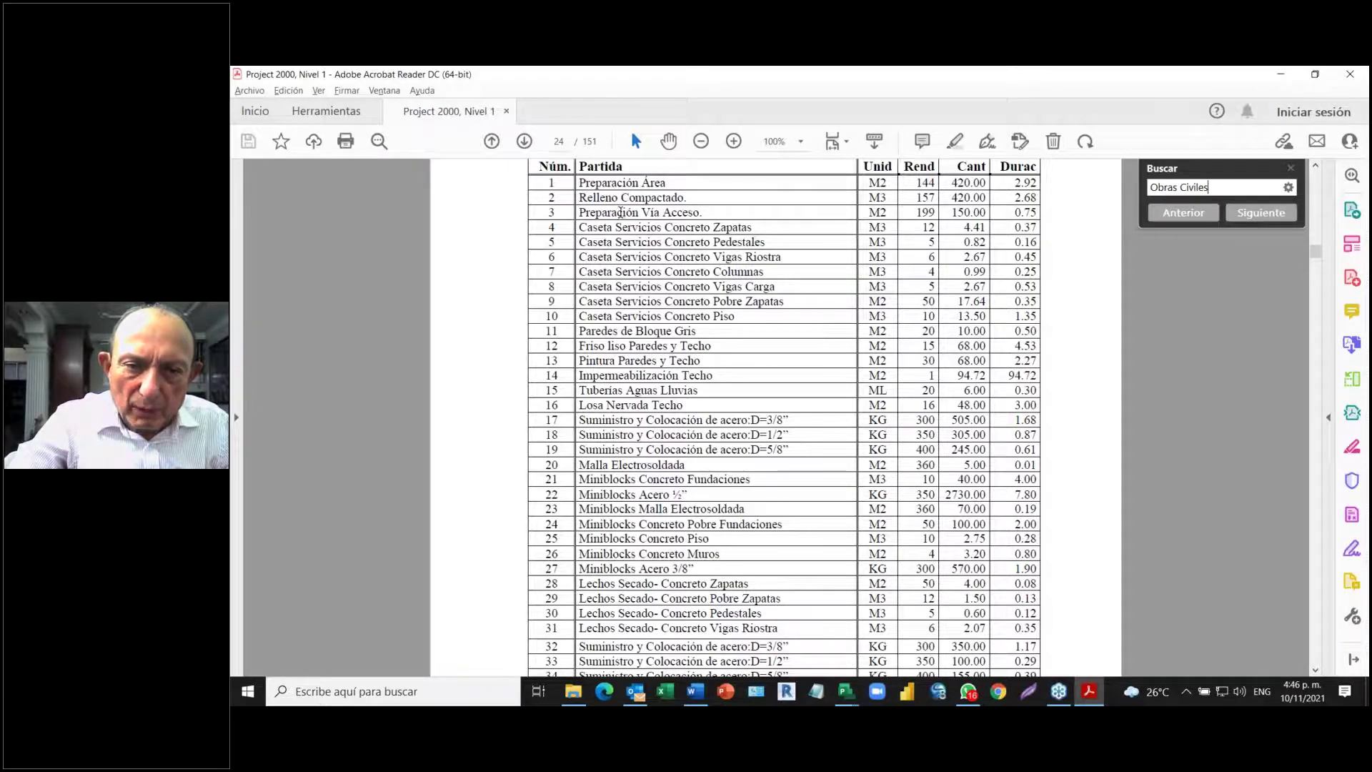
{"action": "left_click_drag", "start_coordinate": [582, 182], "coordinate": [603, 190]}
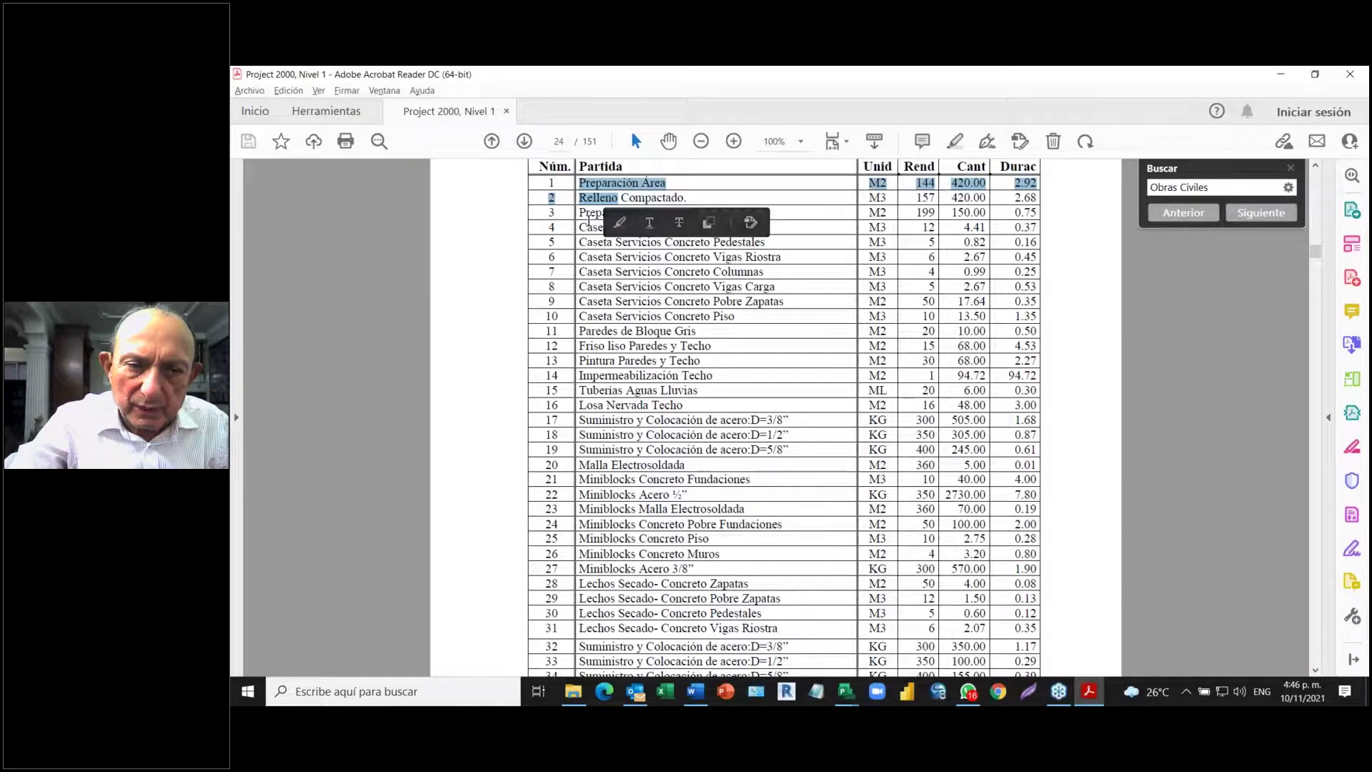
{"action": "left_click", "coordinate": [588, 223]}
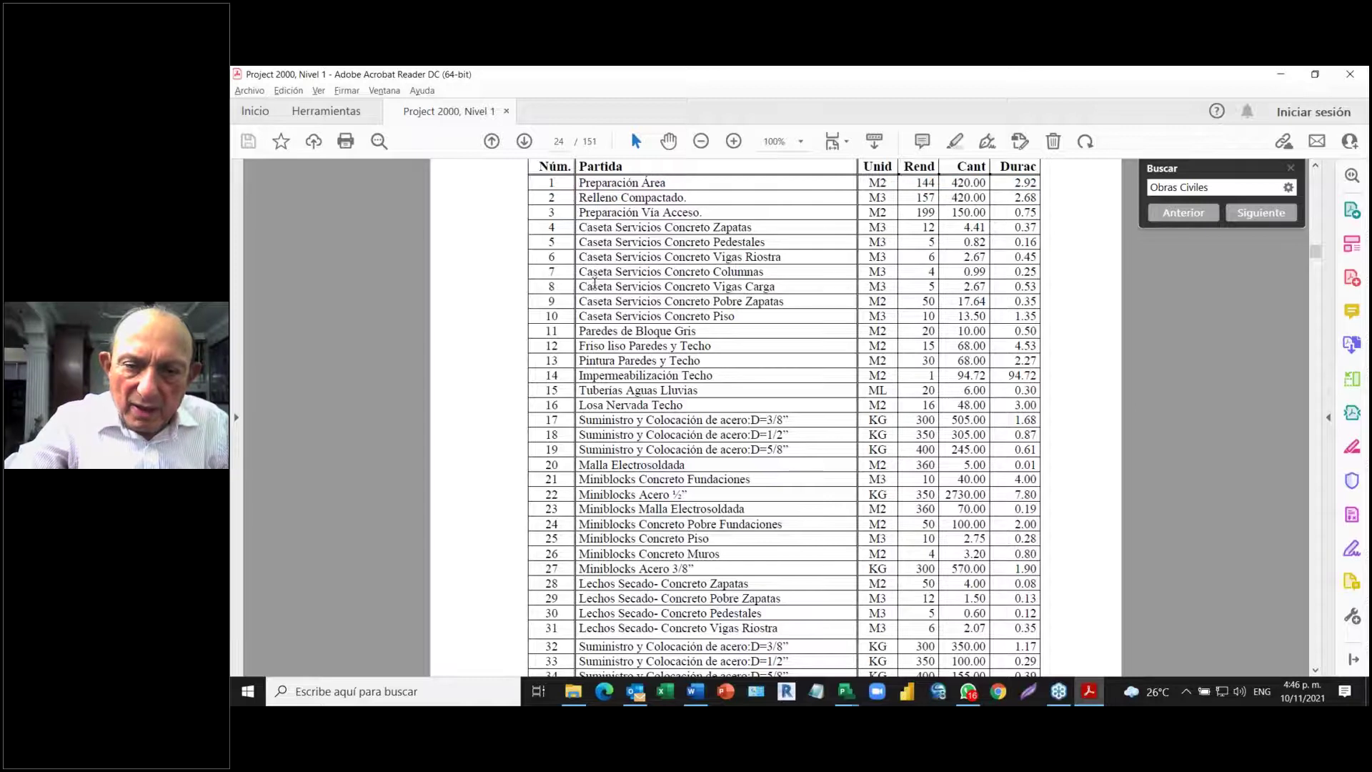
{"action": "left_click_drag", "start_coordinate": [582, 226], "coordinate": [750, 229]}
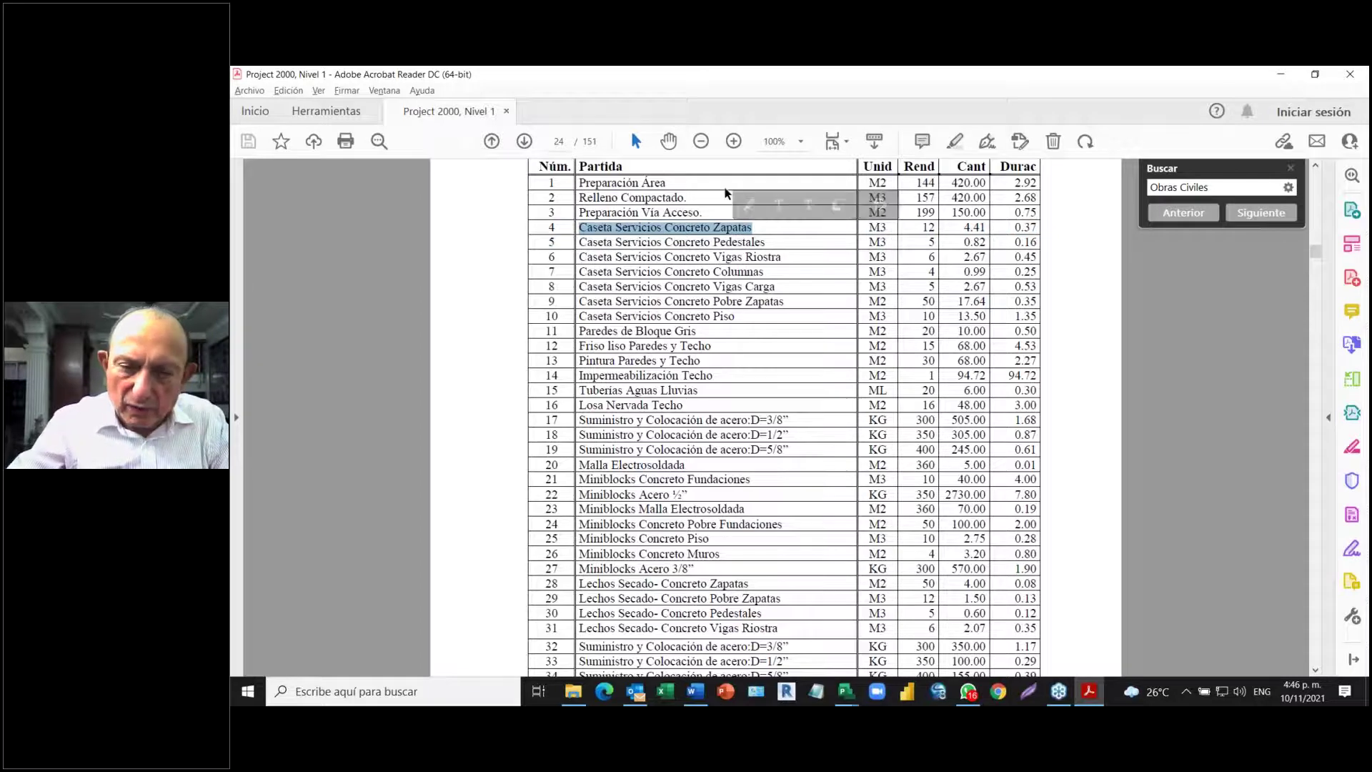
{"action": "key", "text": "shift+Right"}
{"action": "key", "text": "shift+Right"}
{"action": "key", "text": "shift+Right"}
{"action": "key", "text": "shift+Right"}
{"action": "key", "text": "shift+Right"}
{"action": "key", "text": "shift+Right"}
{"action": "key", "text": "shift+Right"}
{"action": "key", "text": "shift+Right"}
{"action": "key", "text": "shift+Right"}
{"action": "key", "text": "shift+Right"}
{"action": "key", "text": "shift+Right"}
{"action": "key", "text": "shift+Right"}
{"action": "key", "text": "shift+Right"}
{"action": "key", "text": "shift+Right"}
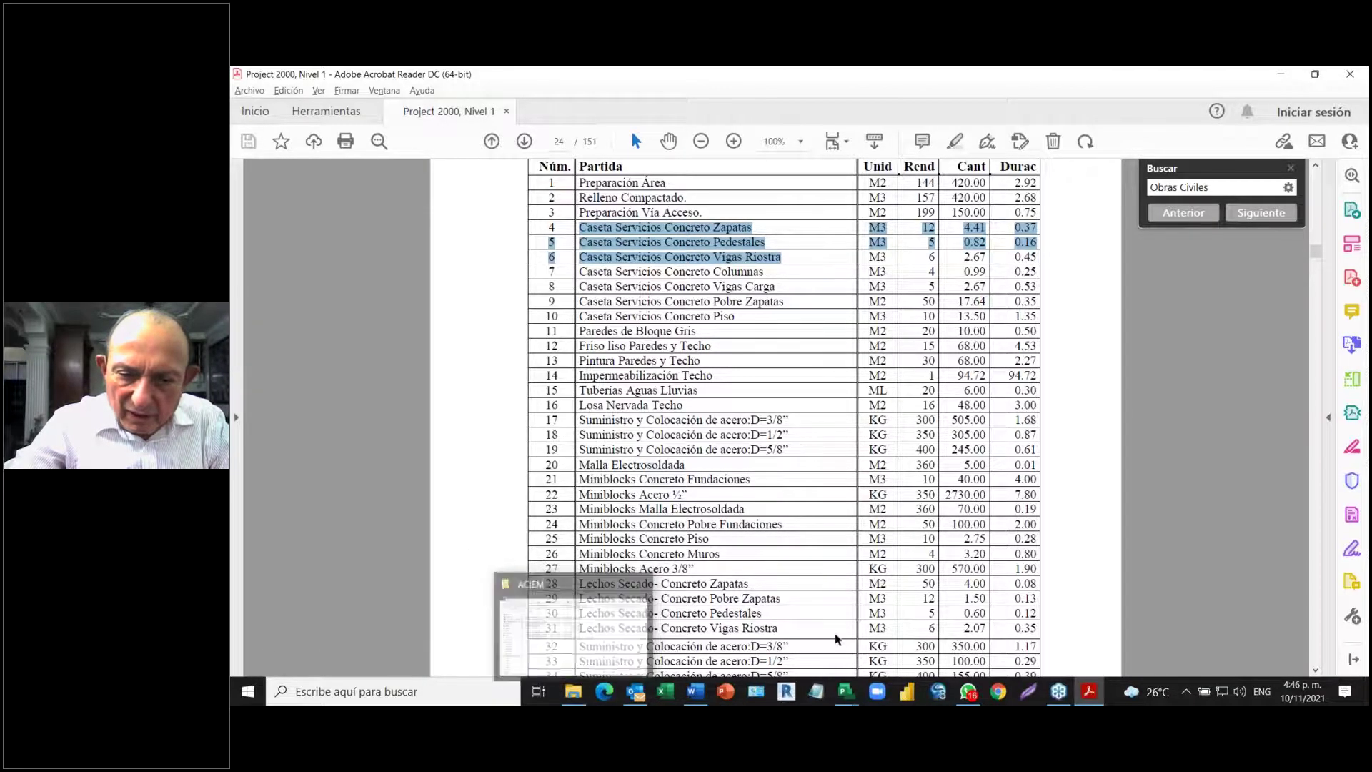
- Try to select the Table 1 rows from Lecho de Grava back up to Caseta Servicios Concreto Pobre Zapatas, and review the selection
{"action": "scroll", "coordinate": [837, 636], "scroll_direction": "down", "scroll_amount": 1}
{"action": "scroll", "coordinate": [821, 634], "scroll_direction": "down", "scroll_amount": 1}
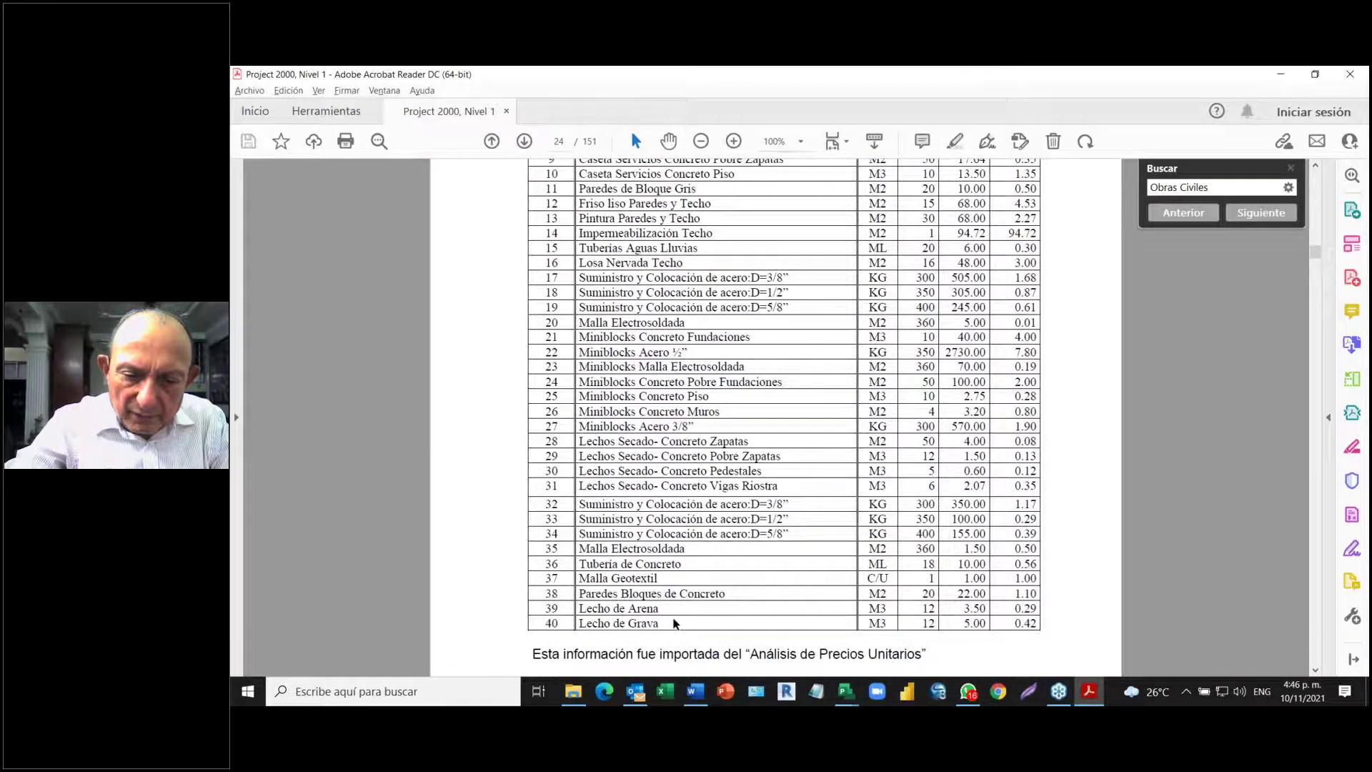
{"action": "left_click_drag", "start_coordinate": [661, 623], "coordinate": [672, 159]}
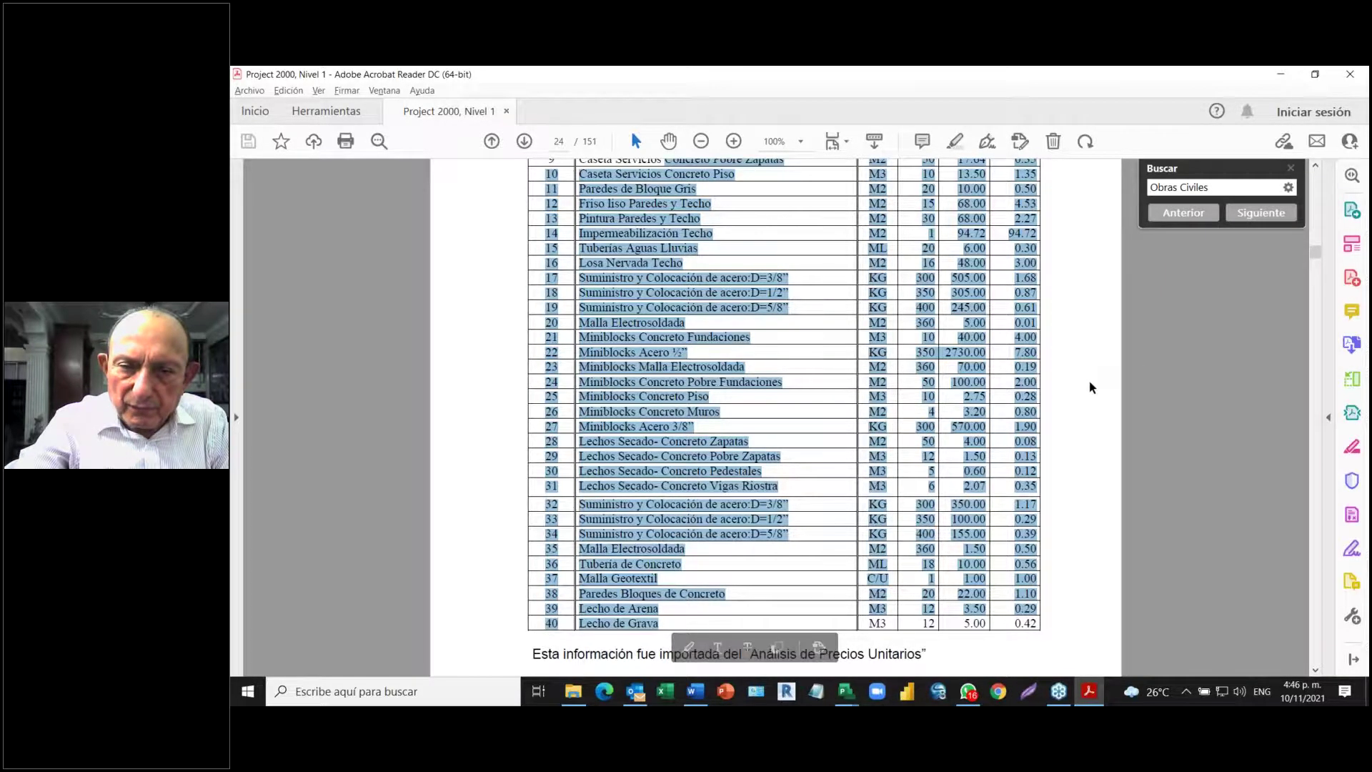
{"action": "scroll", "coordinate": [1089, 380], "scroll_direction": "up", "scroll_amount": 3}
{"action": "scroll", "coordinate": [1084, 381], "scroll_direction": "up", "scroll_amount": 1}
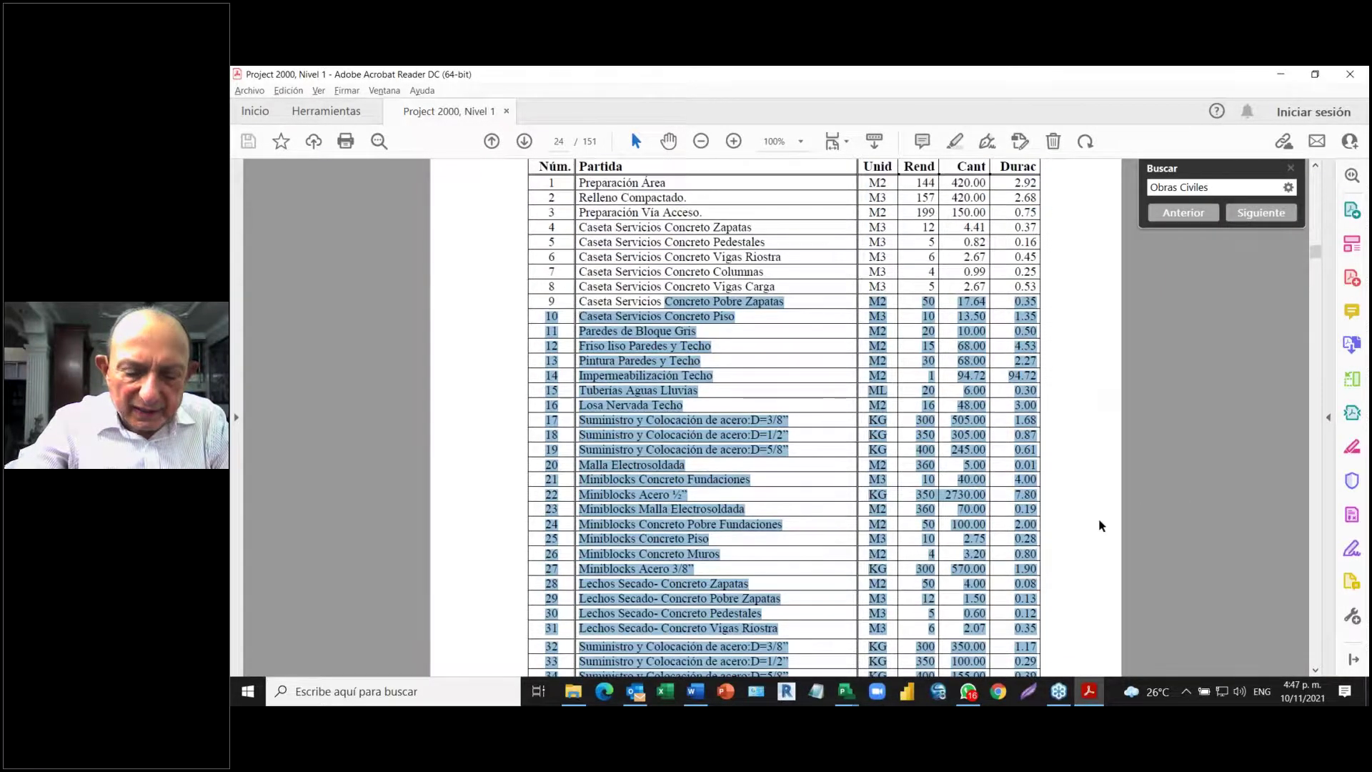
{"action": "scroll", "coordinate": [1099, 521], "scroll_direction": "down", "scroll_amount": 3}
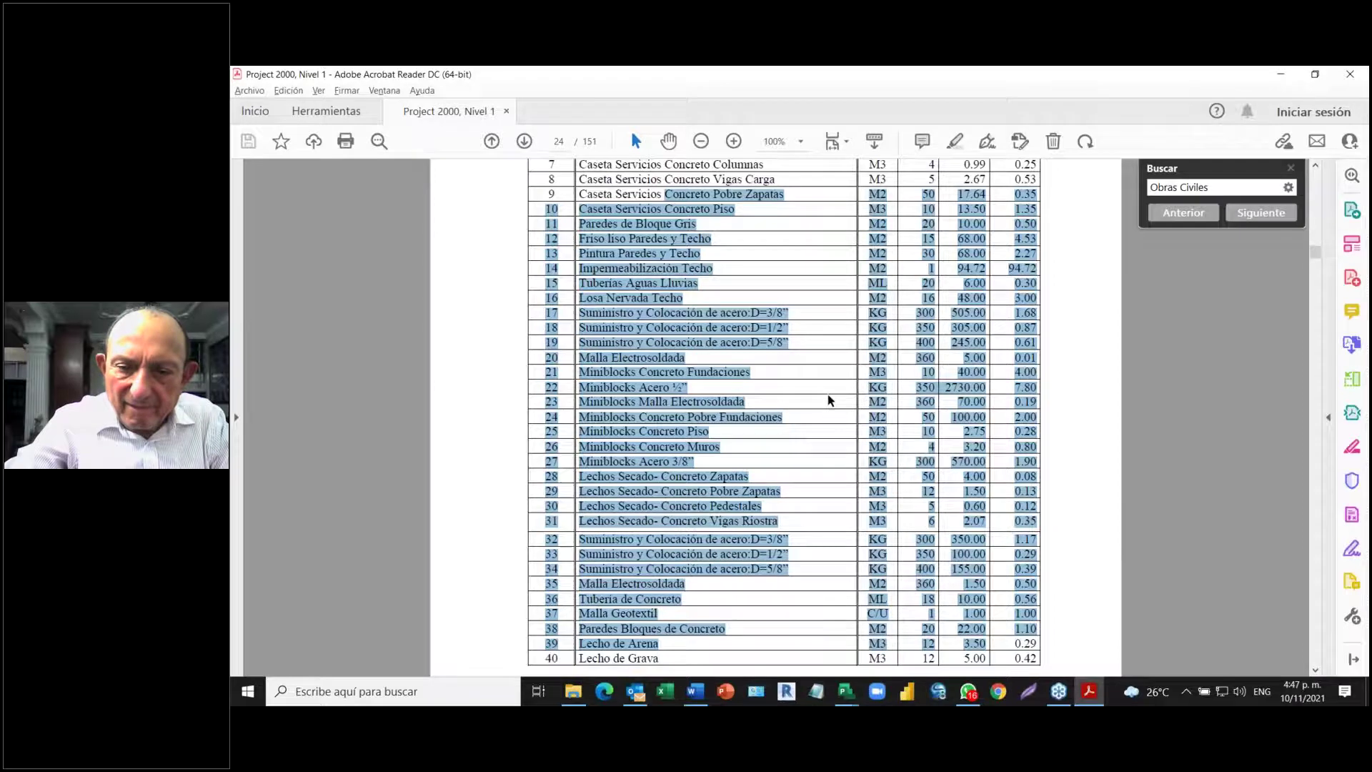
{"action": "scroll", "coordinate": [828, 400], "scroll_direction": "up", "scroll_amount": 3}
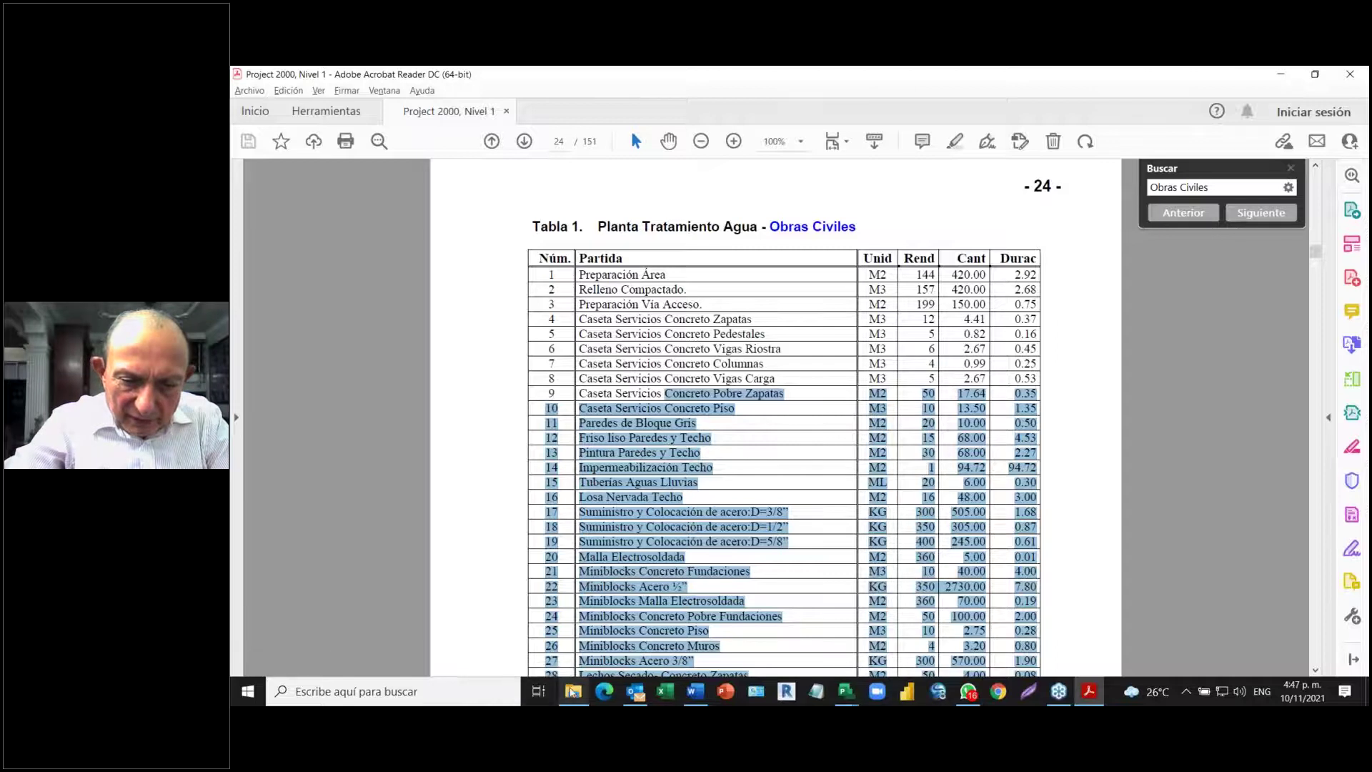
- Switch to File Explorer to view the files in the ACIEM folder, and return to the manual in Acrobat Reader
{"action": "mouse_move", "coordinate": [572, 692]}
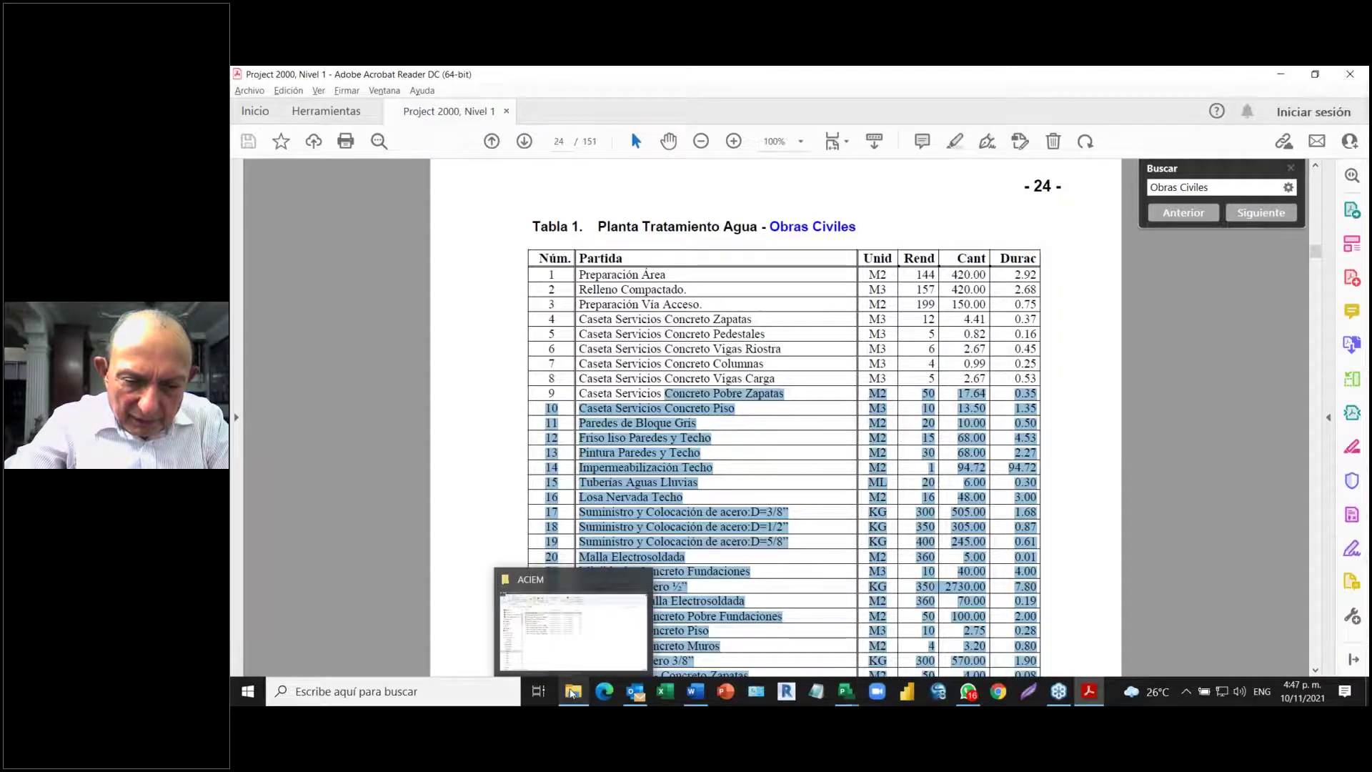
{"action": "left_click", "coordinate": [562, 590]}
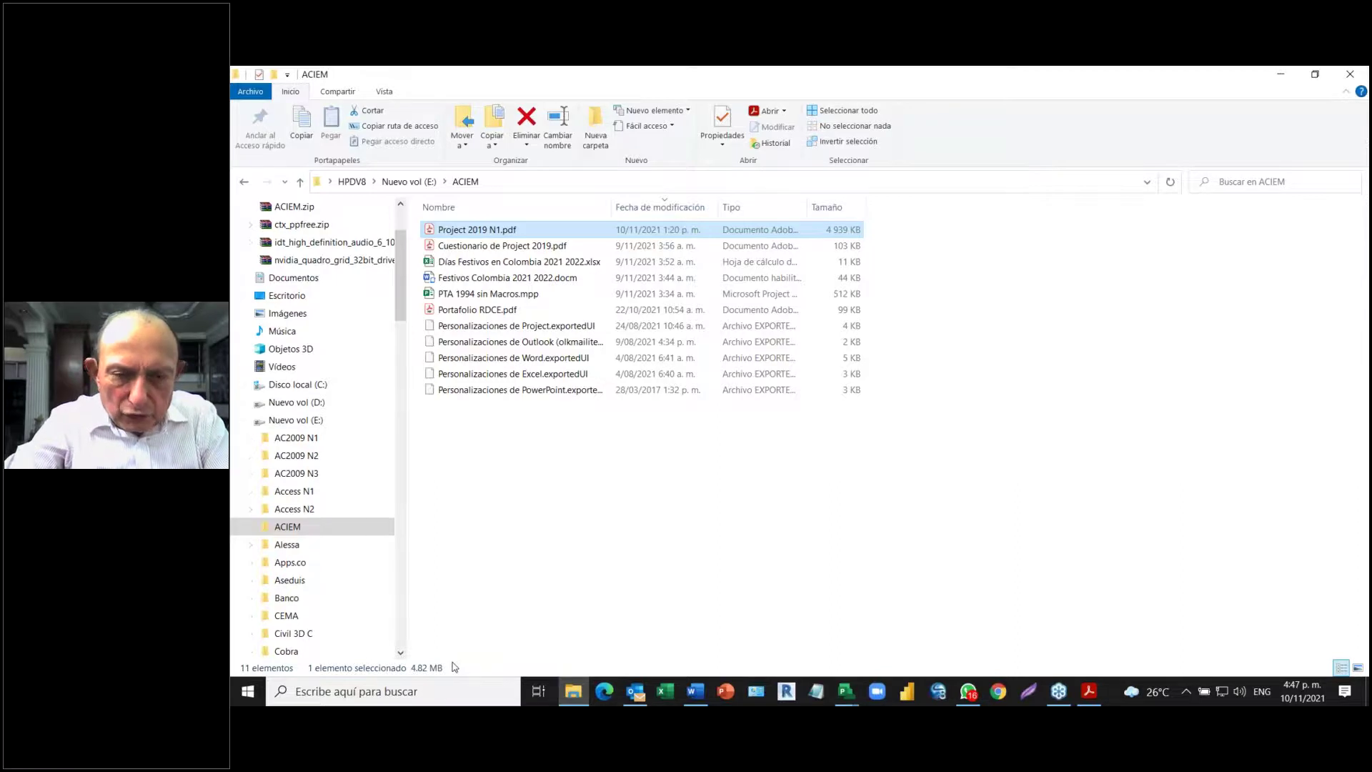
{"action": "key", "text": "alt+Tab"}
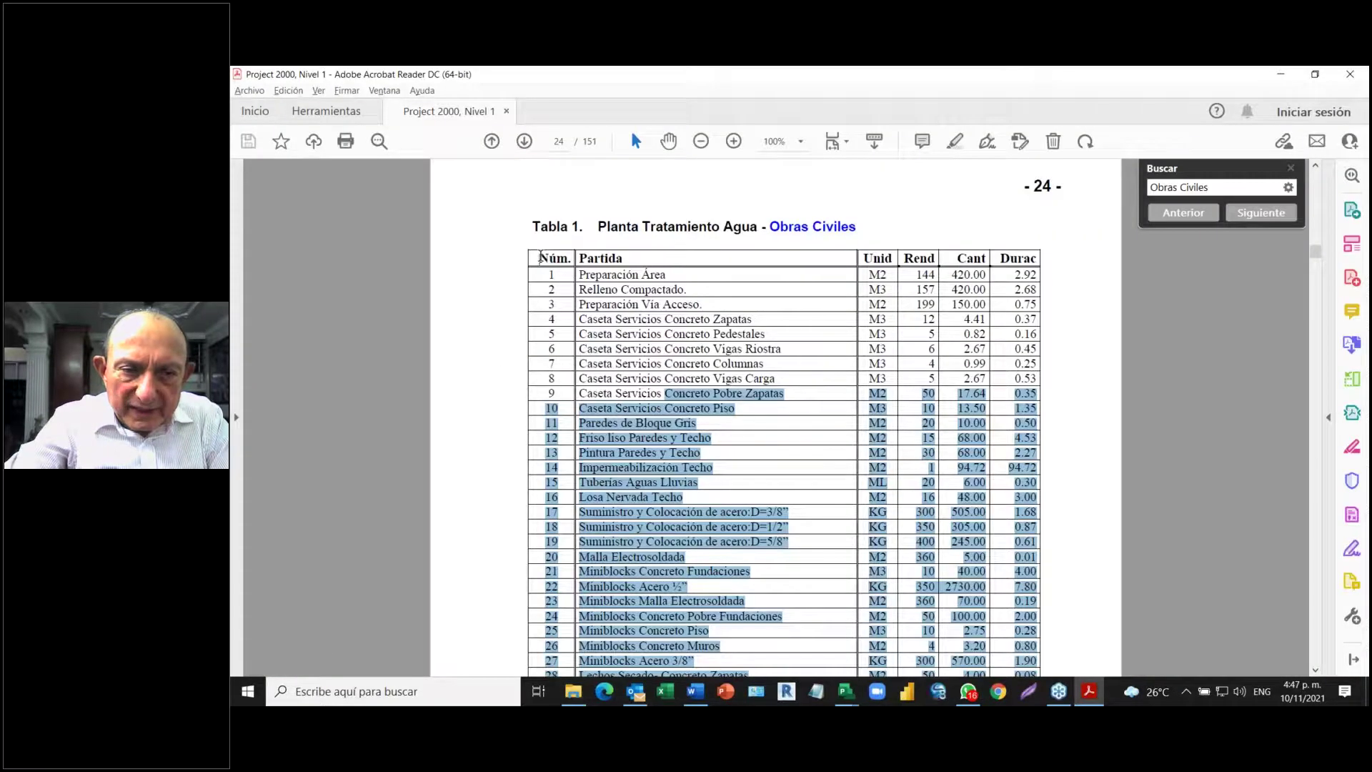
- Copy all of Table 1, including its headings, into a blank workbook in Excel starting at cell A1, and undo the paste
{"action": "left_click_drag", "start_coordinate": [540, 257], "coordinate": [1042, 574]}
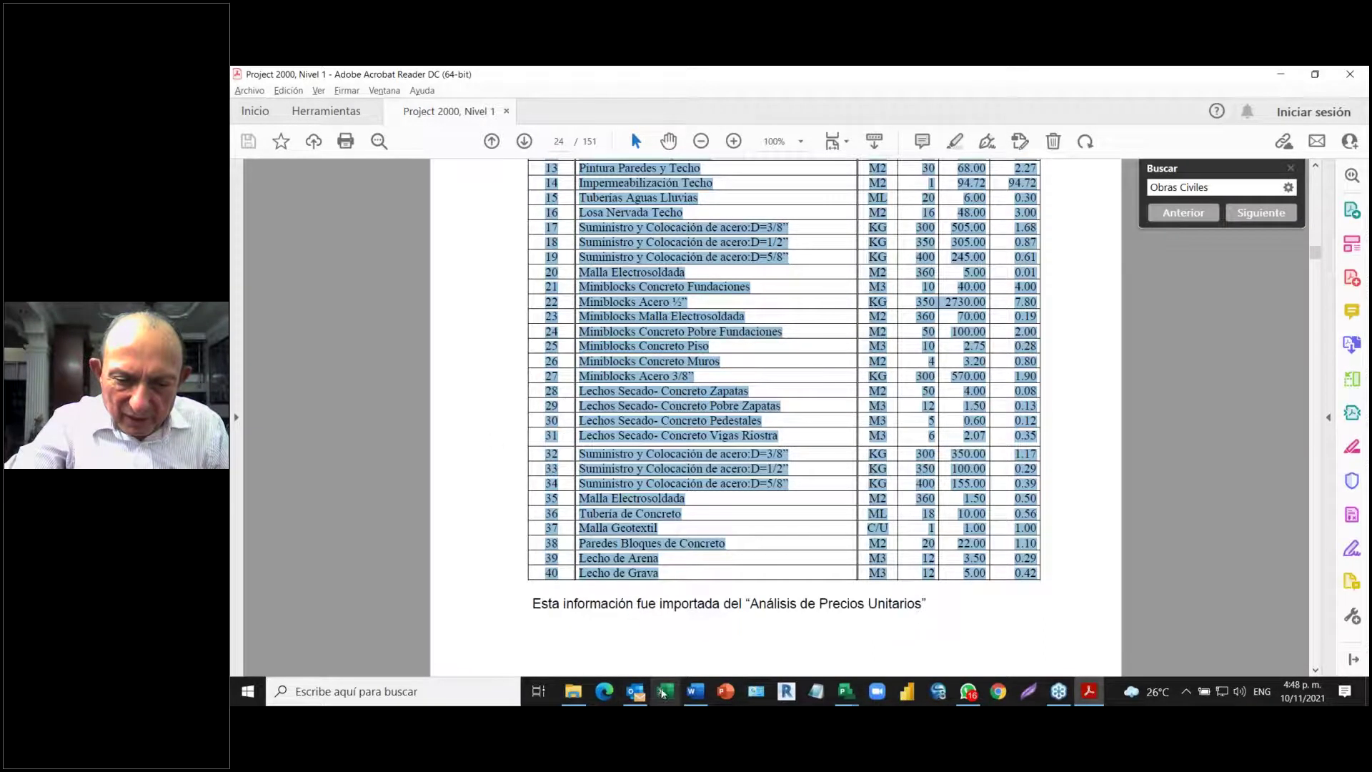
{"action": "left_click", "coordinate": [666, 693]}
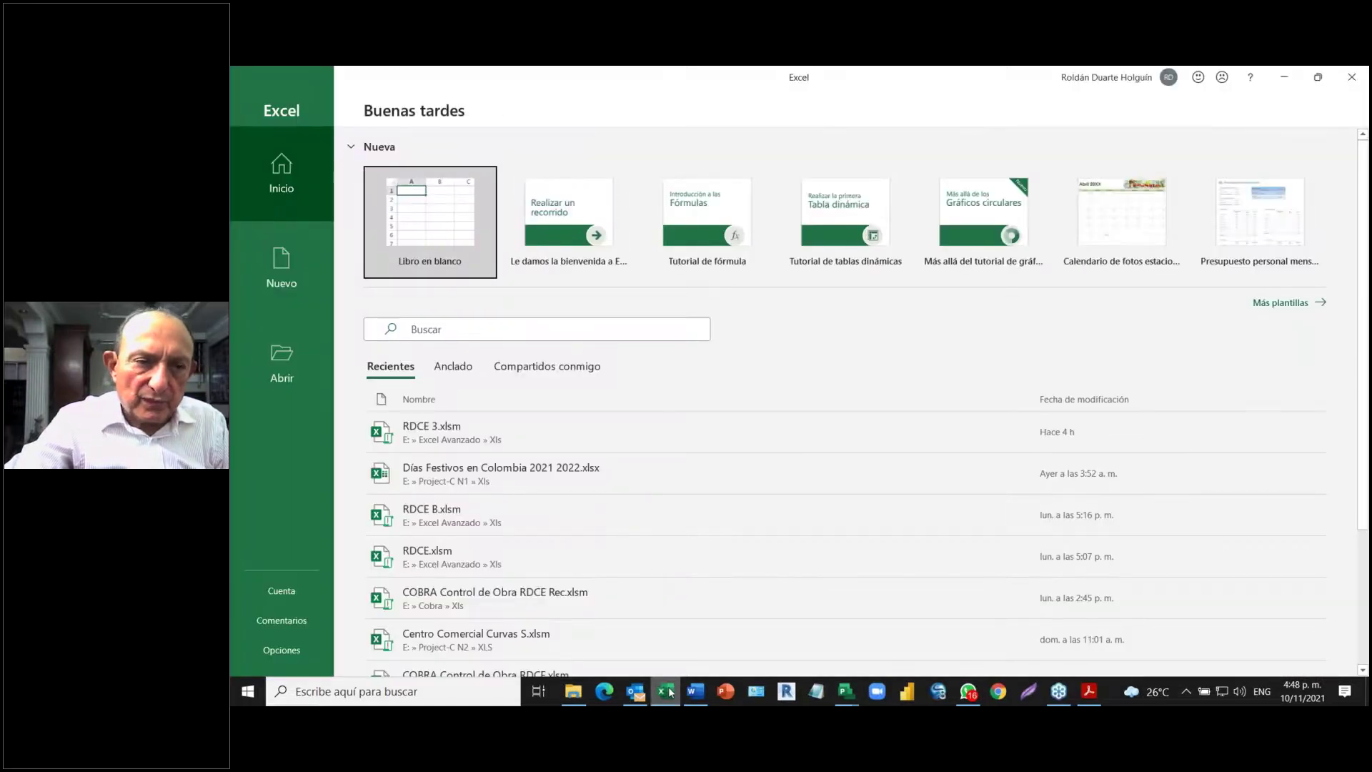
{"action": "left_click", "coordinate": [430, 217]}
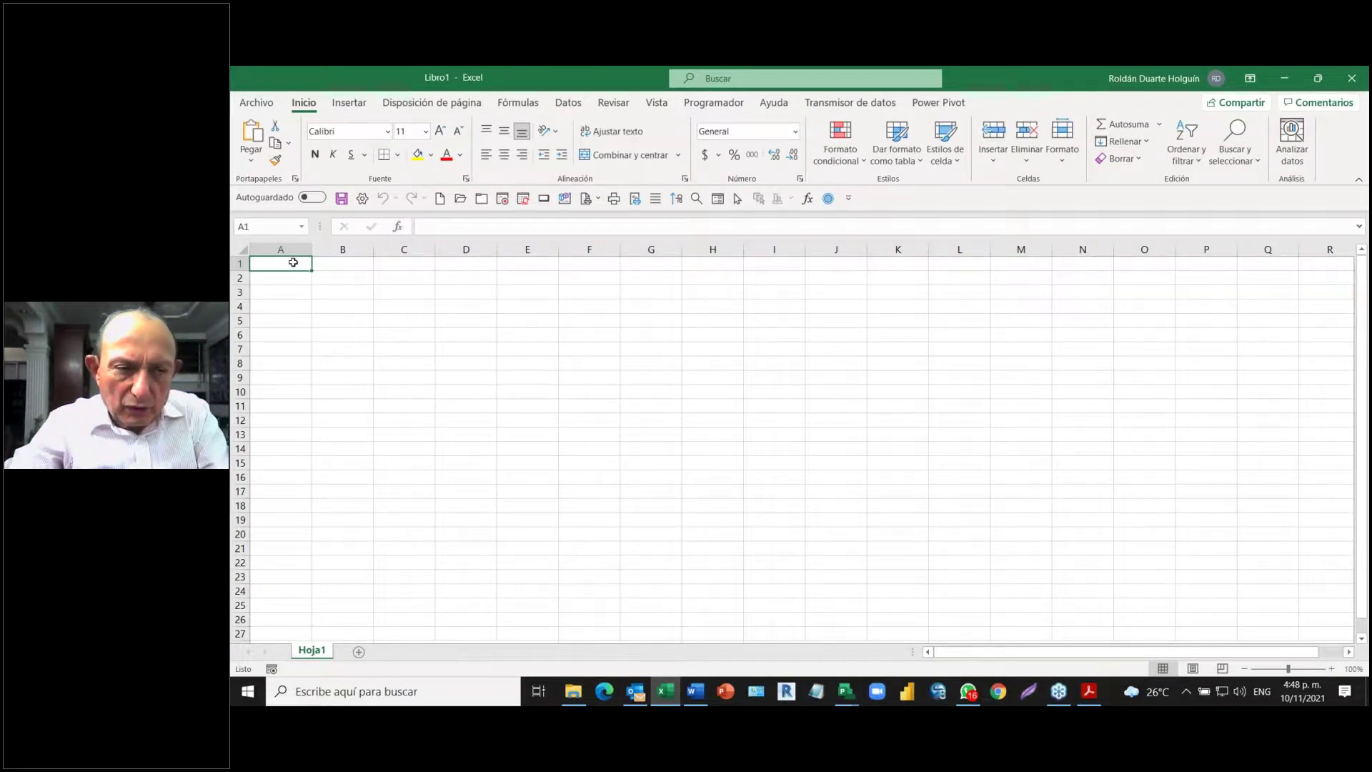
{"action": "key", "text": "ctrl+v"}
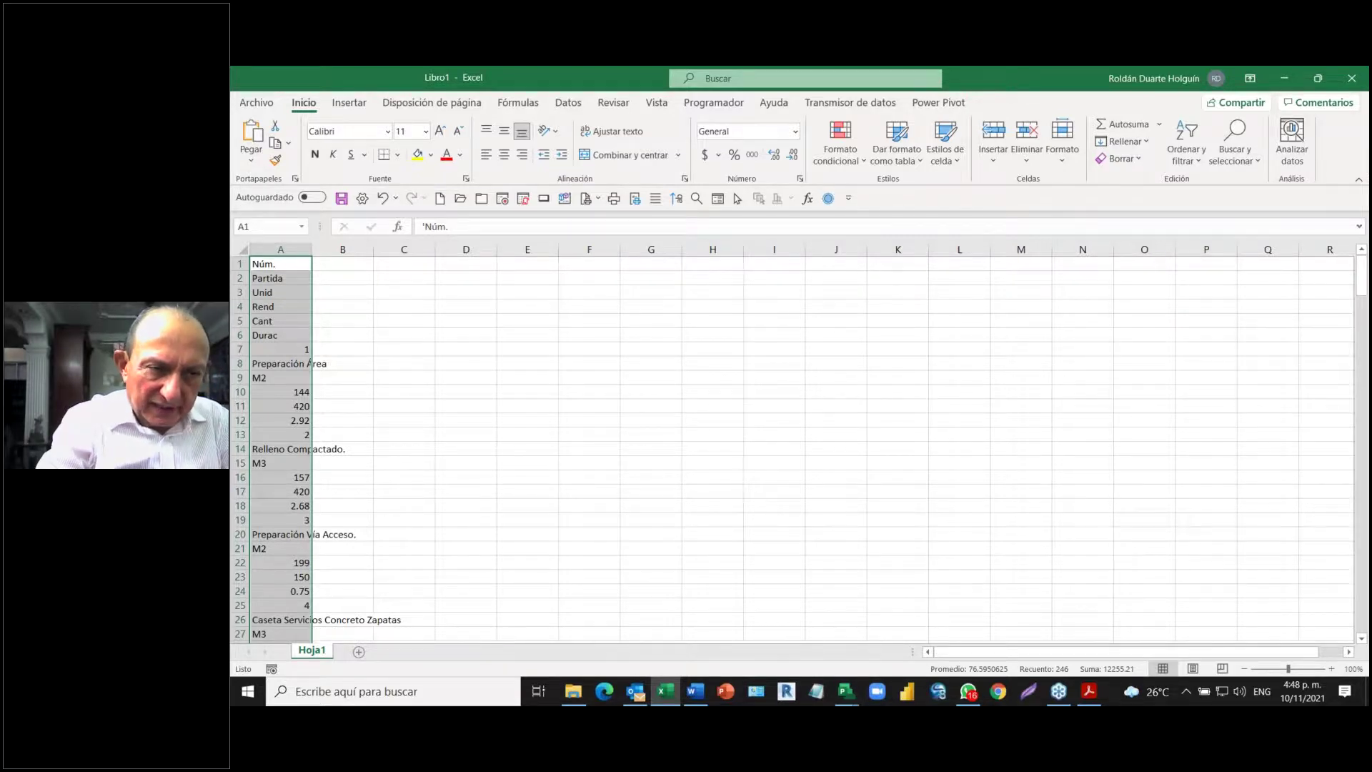
{"action": "key", "text": "ctrl+z"}
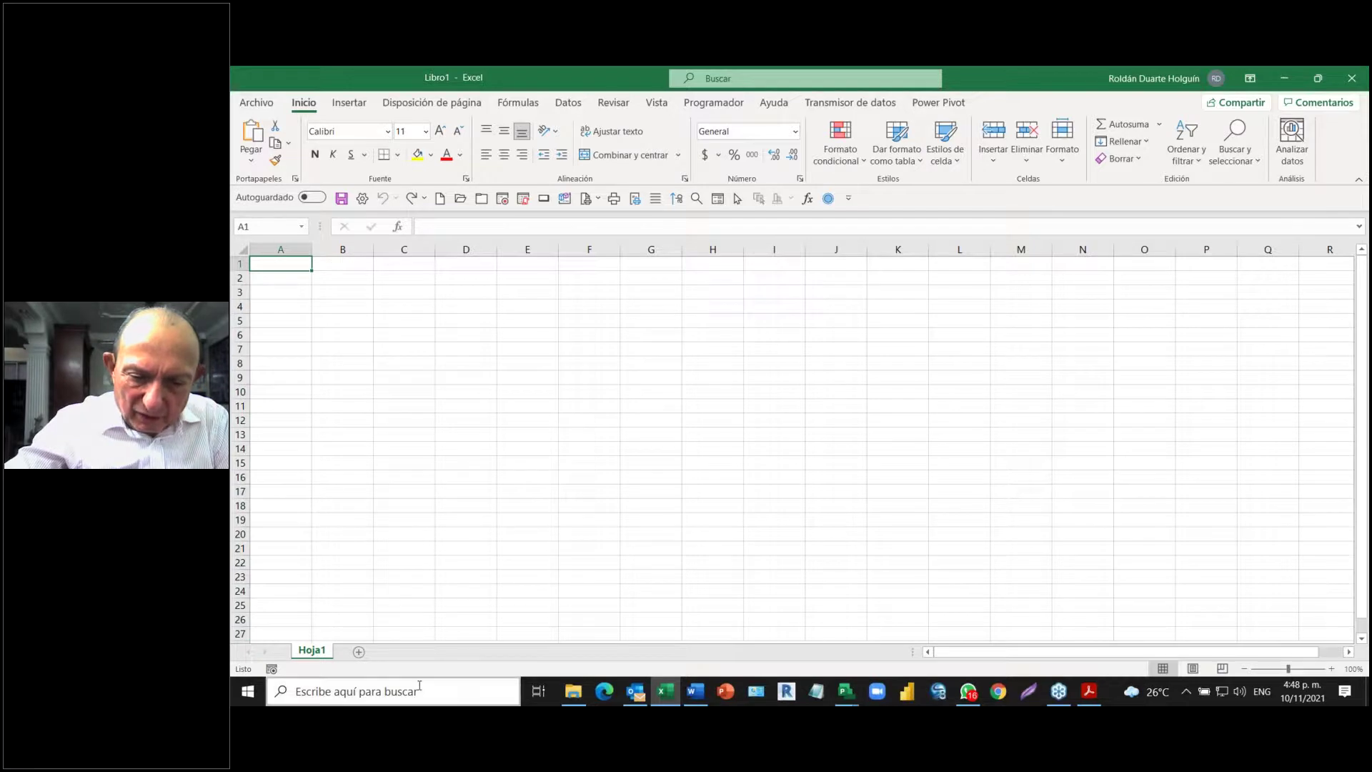
- Paste the copied table into a blank Notepad document to check its layout, and close it without saving
{"action": "left_click", "coordinate": [818, 697]}
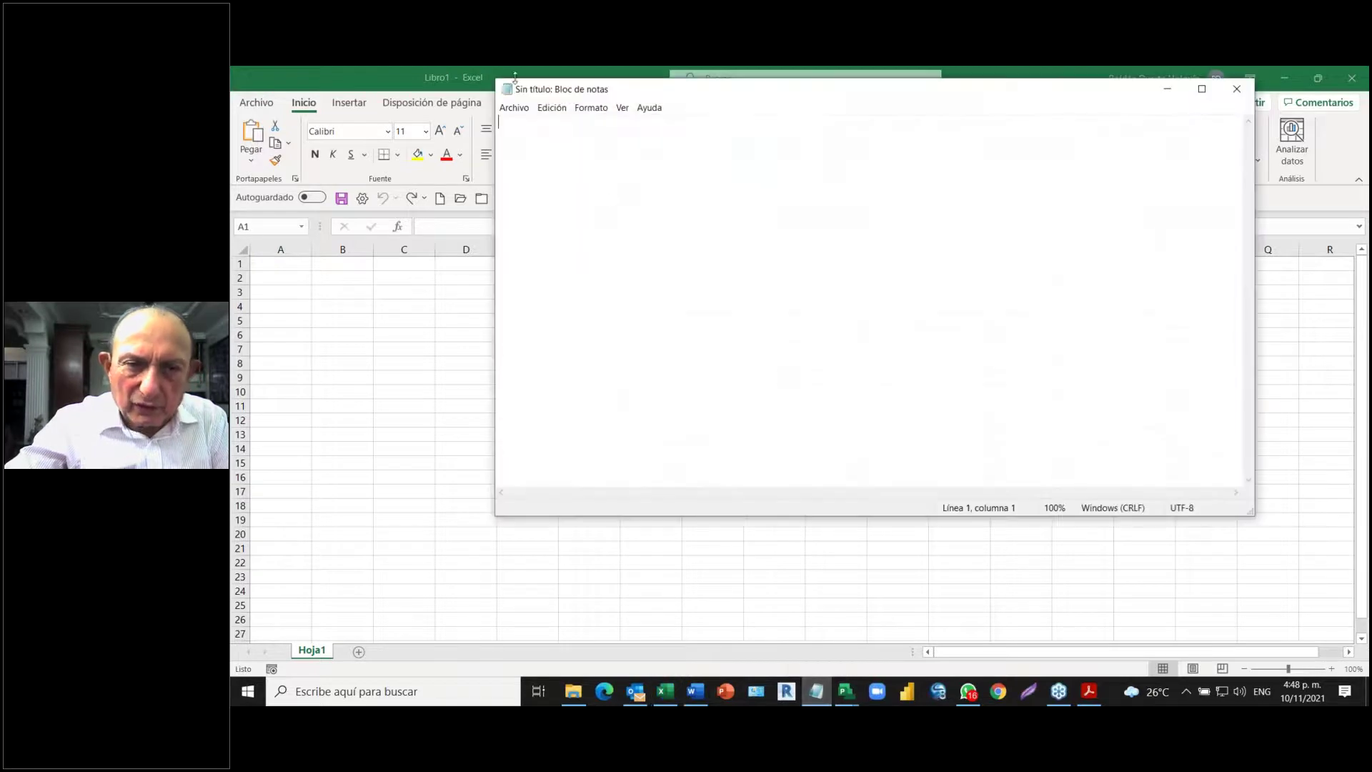
{"action": "key", "text": "ctrl+v"}
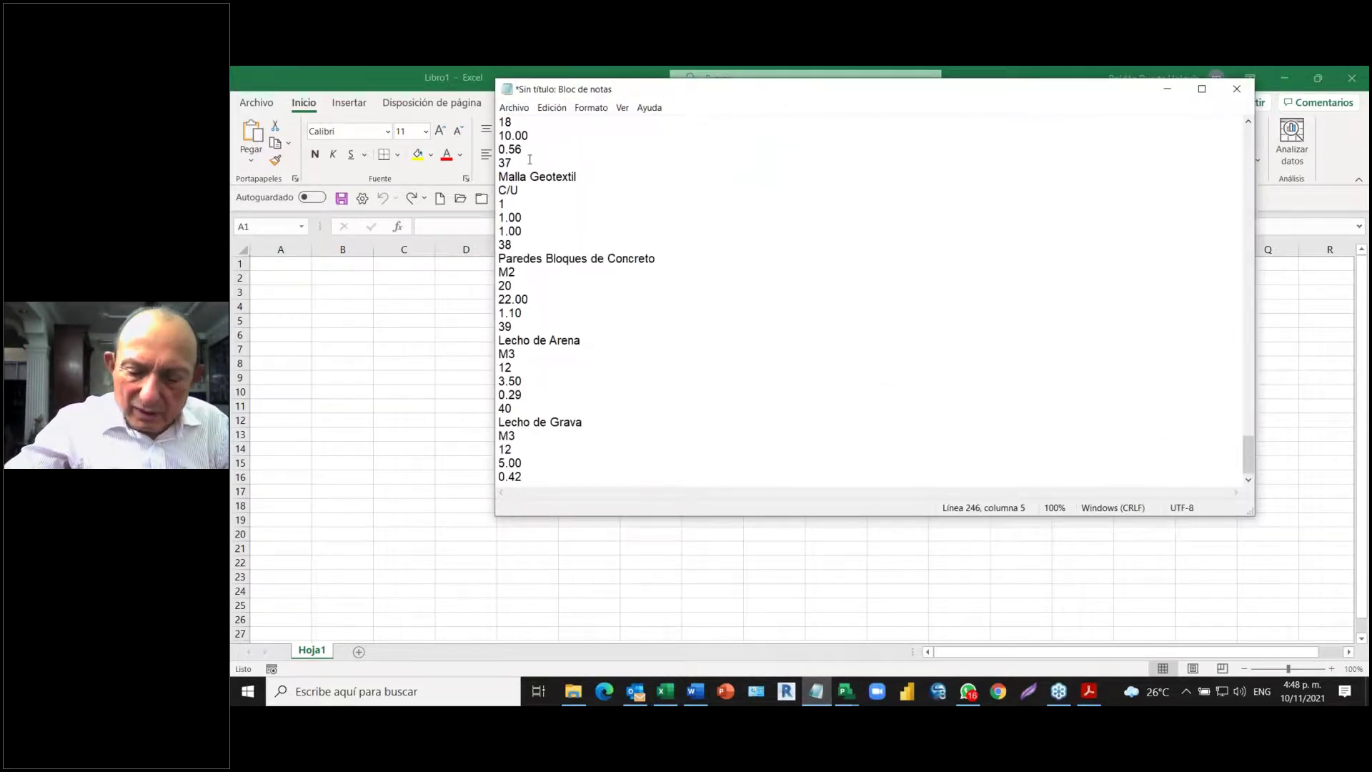
{"action": "key", "text": "ctrl+Home"}
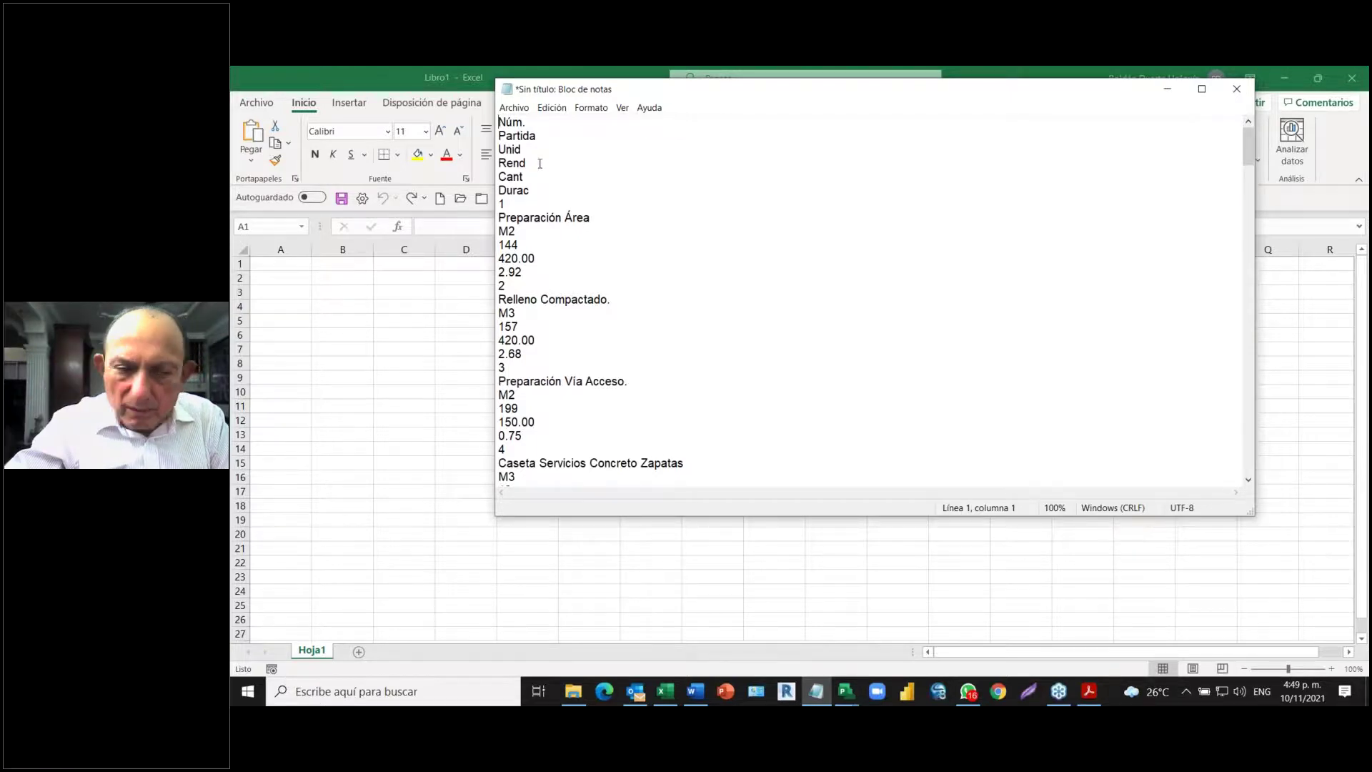
{"action": "left_click", "coordinate": [1236, 91]}
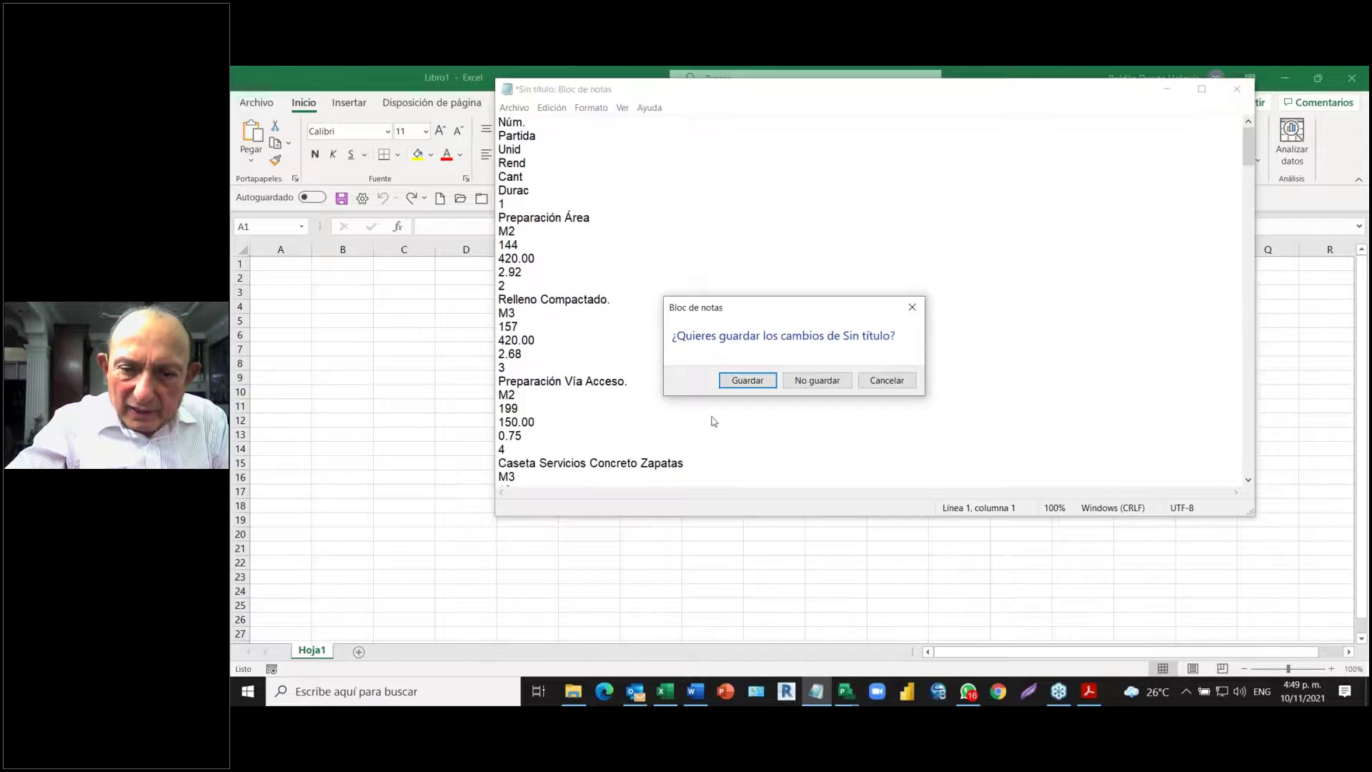
{"action": "left_click", "coordinate": [914, 308]}
{"action": "left_click", "coordinate": [1236, 88]}
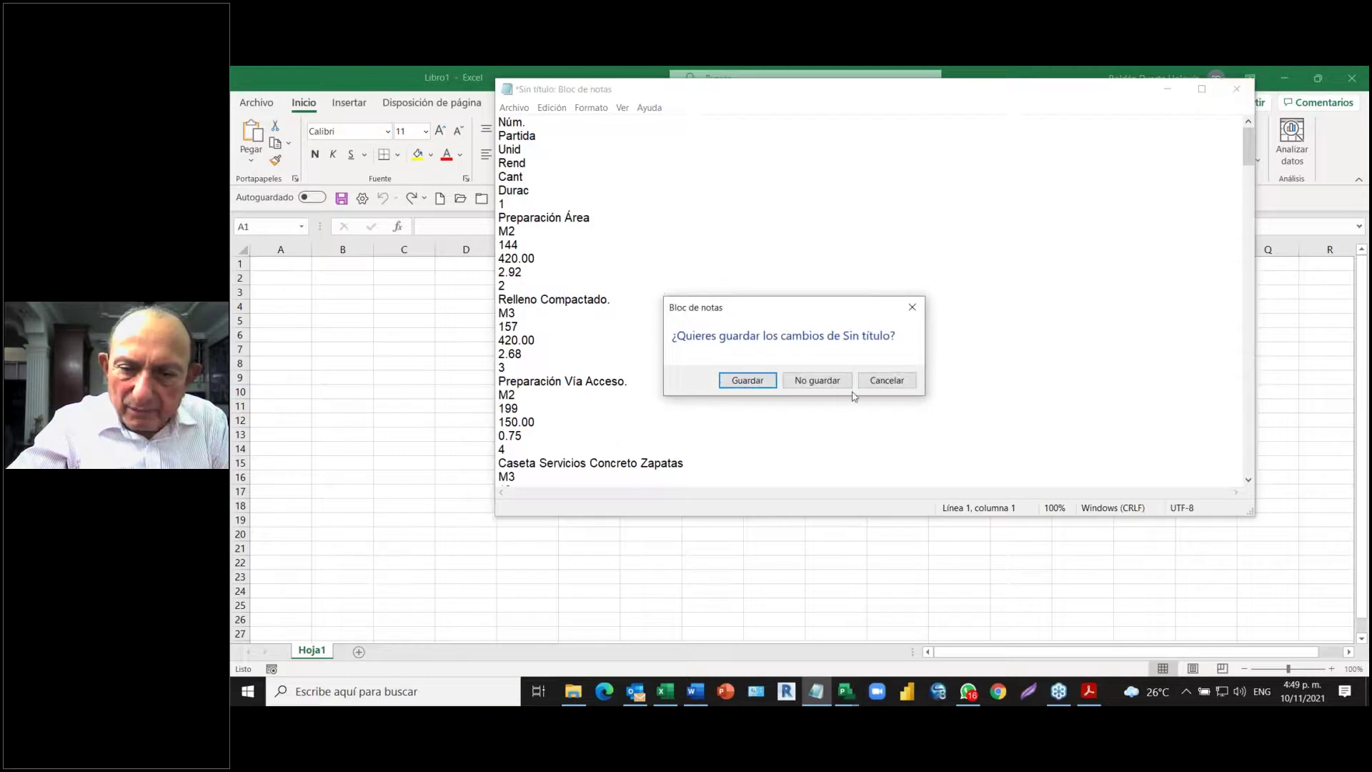
{"action": "left_click", "coordinate": [818, 381]}
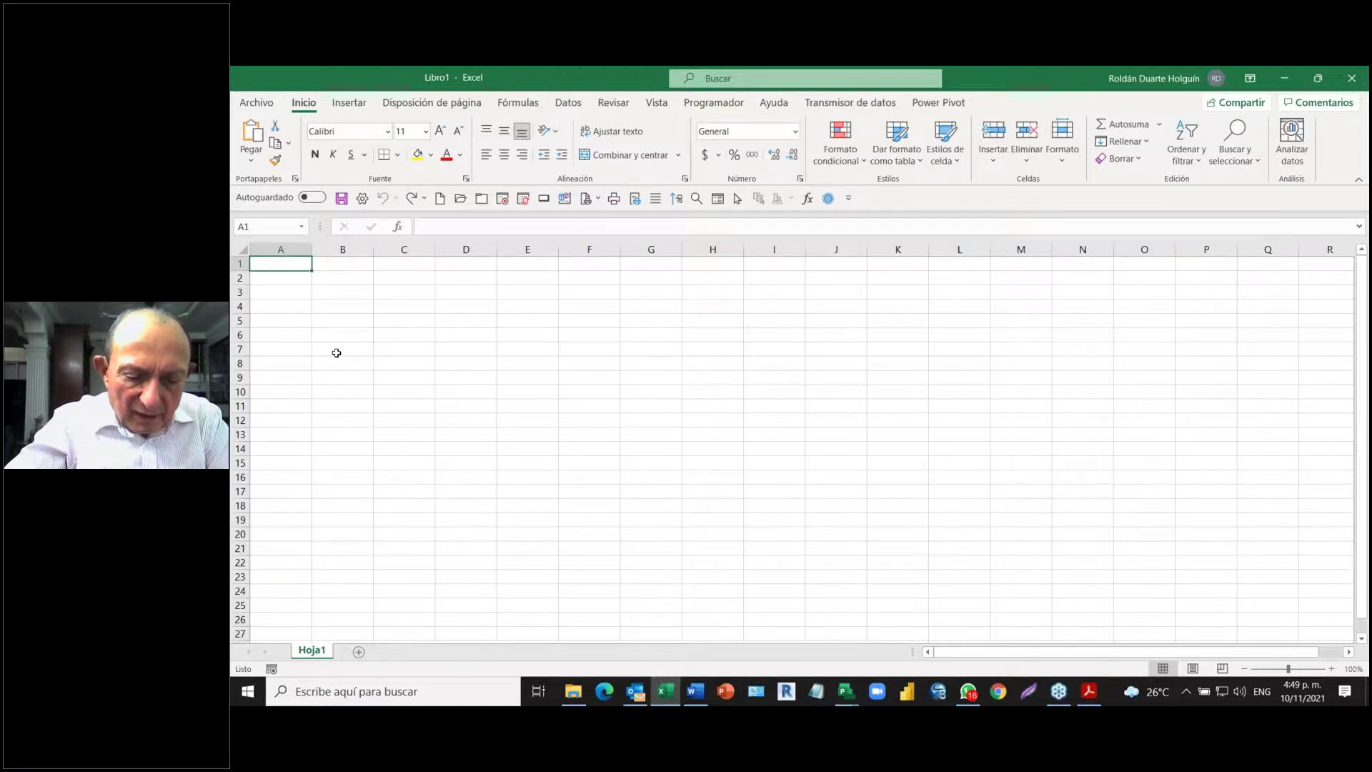
- Try recopying Table 1 from the manual in Acrobat Reader into cell A1 of the blank Excel workbook, and undo the paste
{"action": "key", "text": "alt+Tab"}
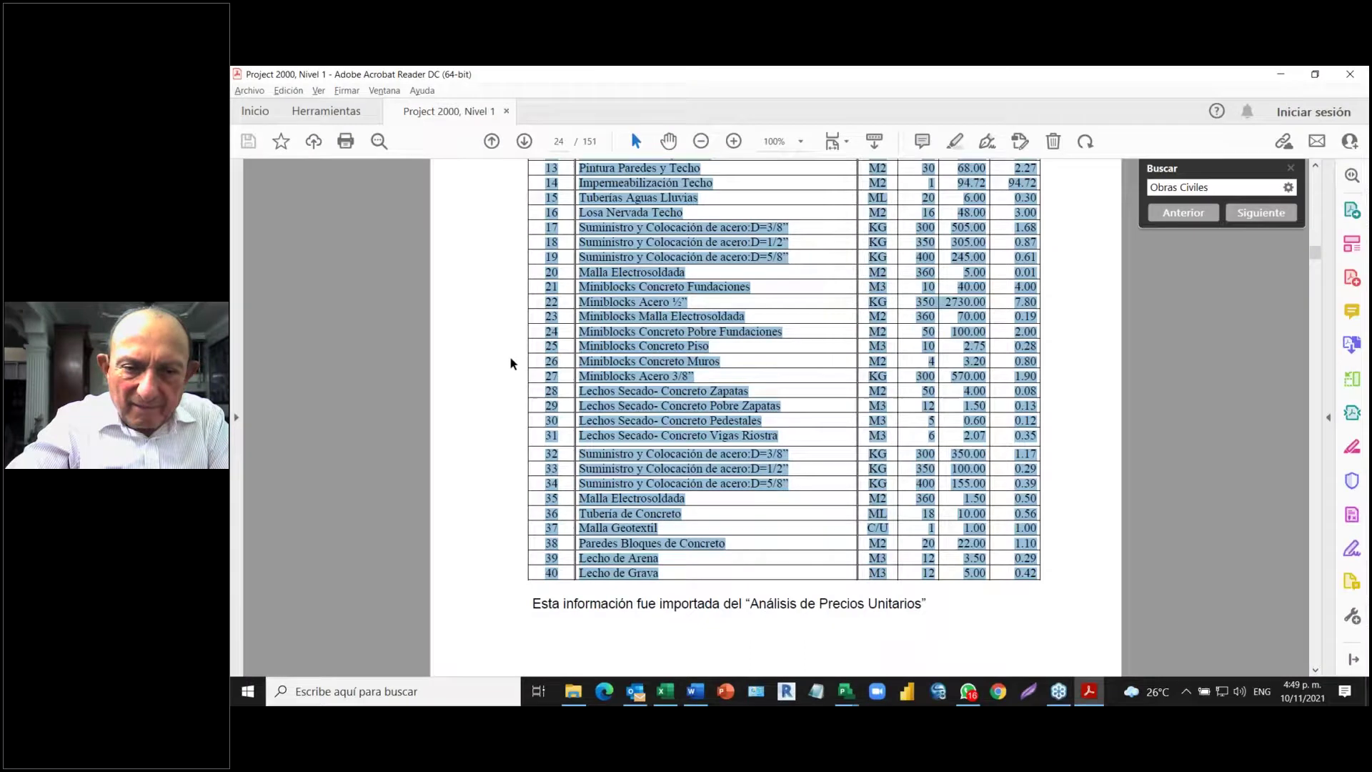
{"action": "scroll", "coordinate": [616, 339], "scroll_direction": "up", "scroll_amount": 5}
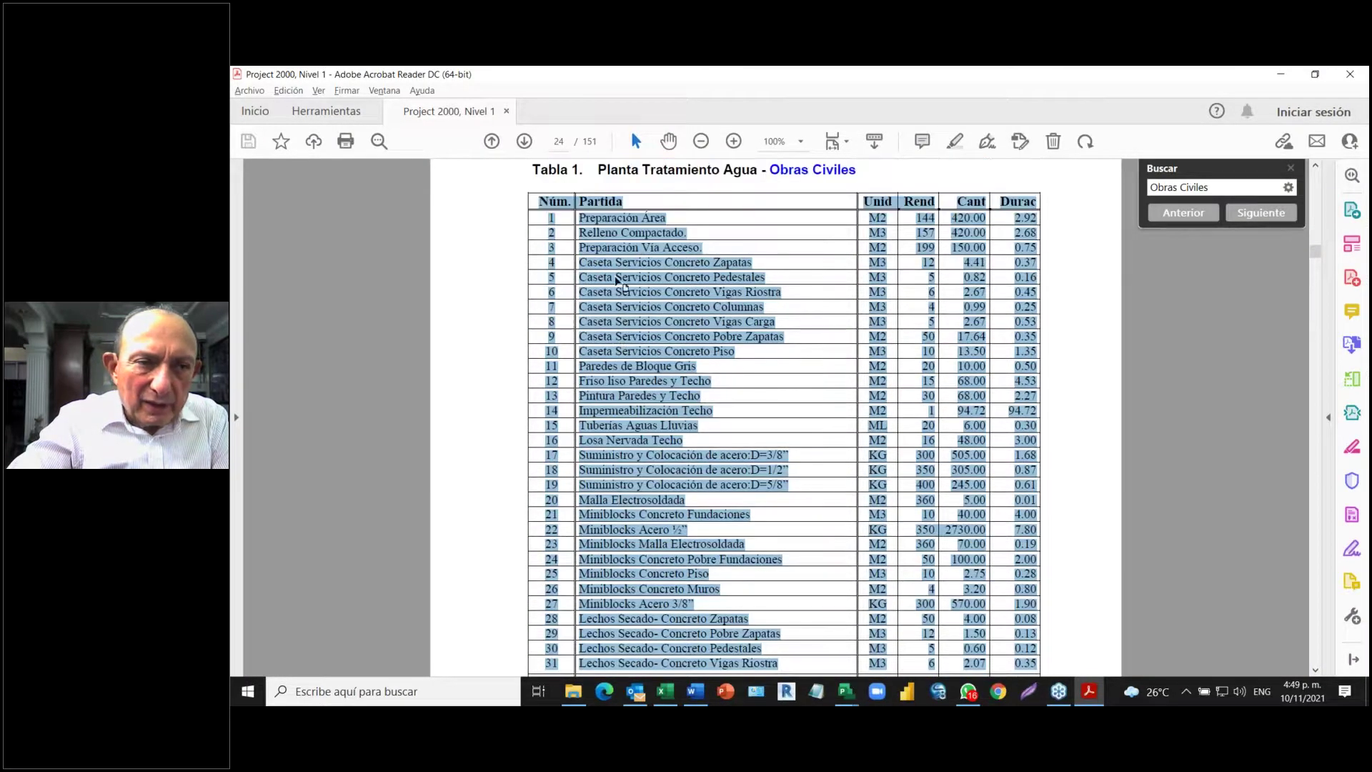
{"action": "left_click", "coordinate": [288, 91]}
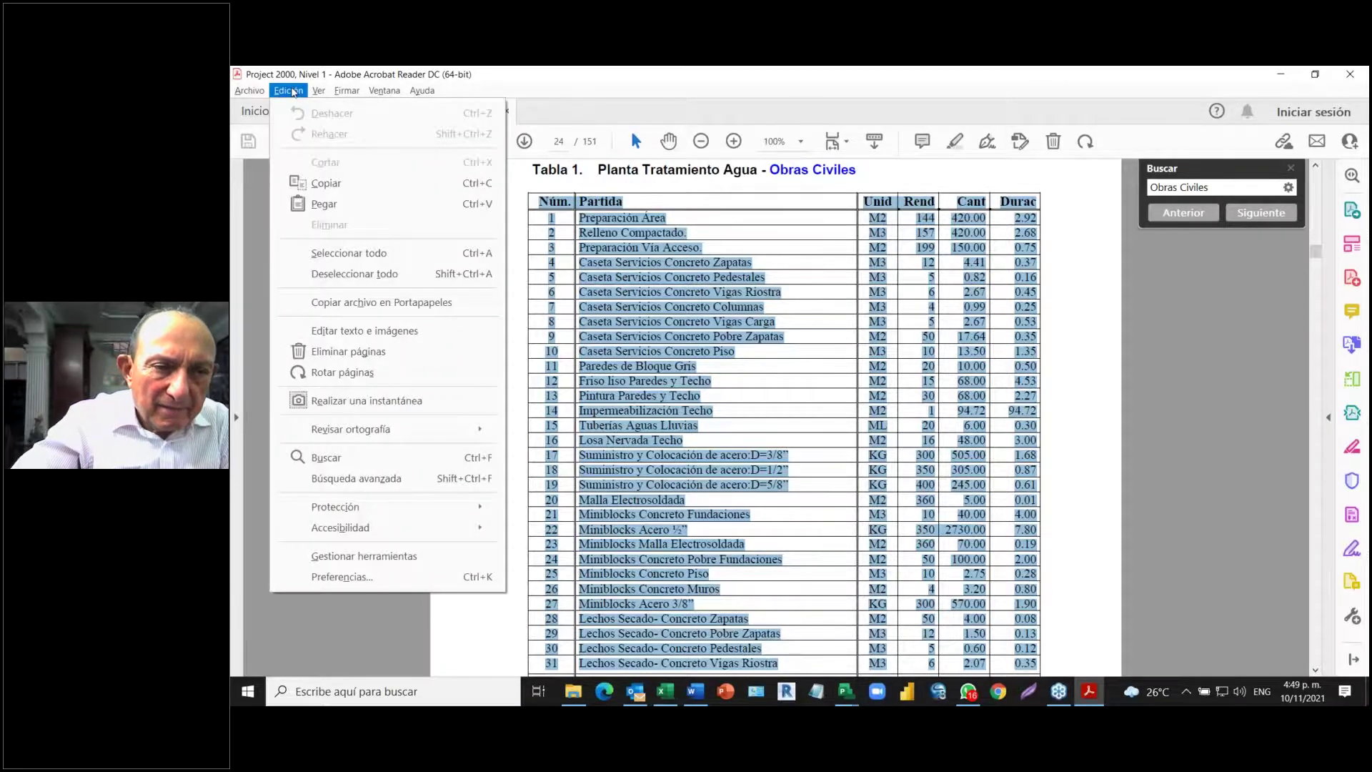
{"action": "left_click", "coordinate": [373, 185]}
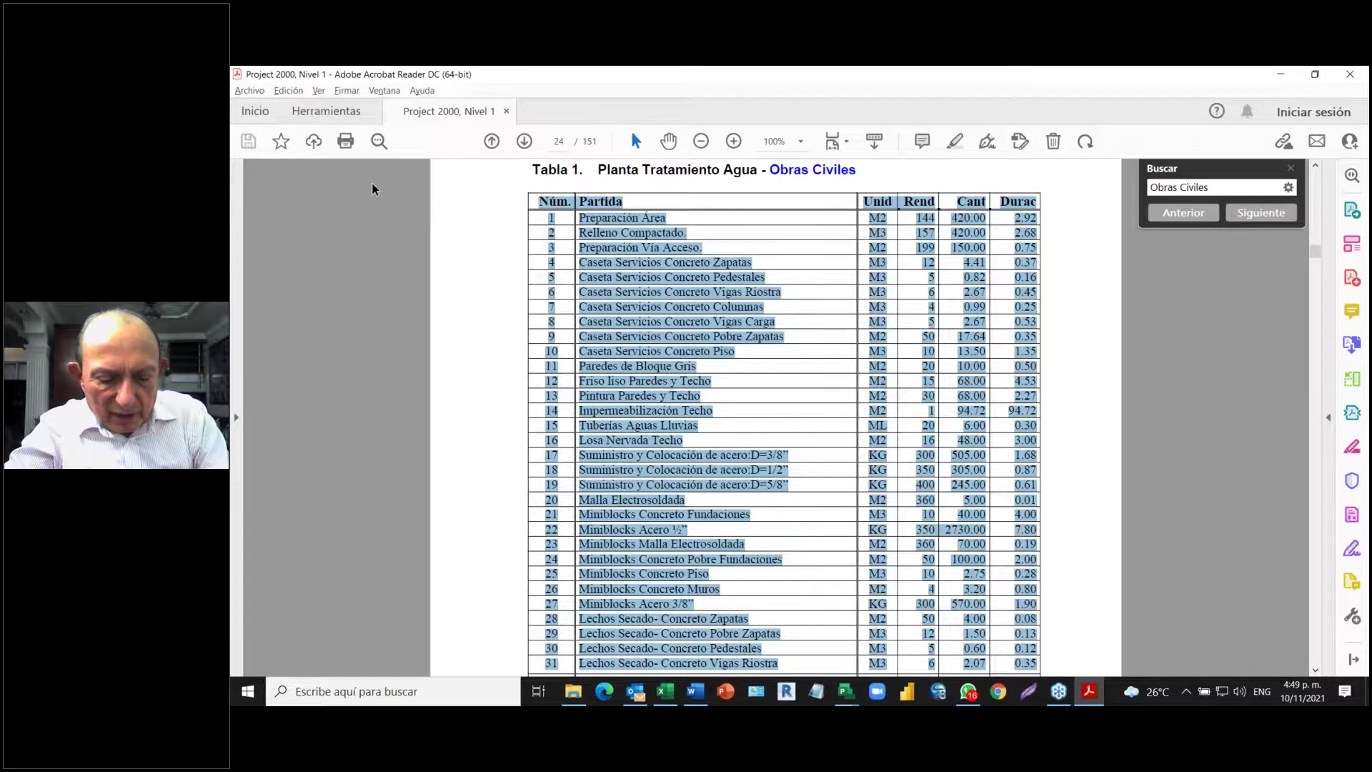
{"action": "key", "text": "alt+Tab"}
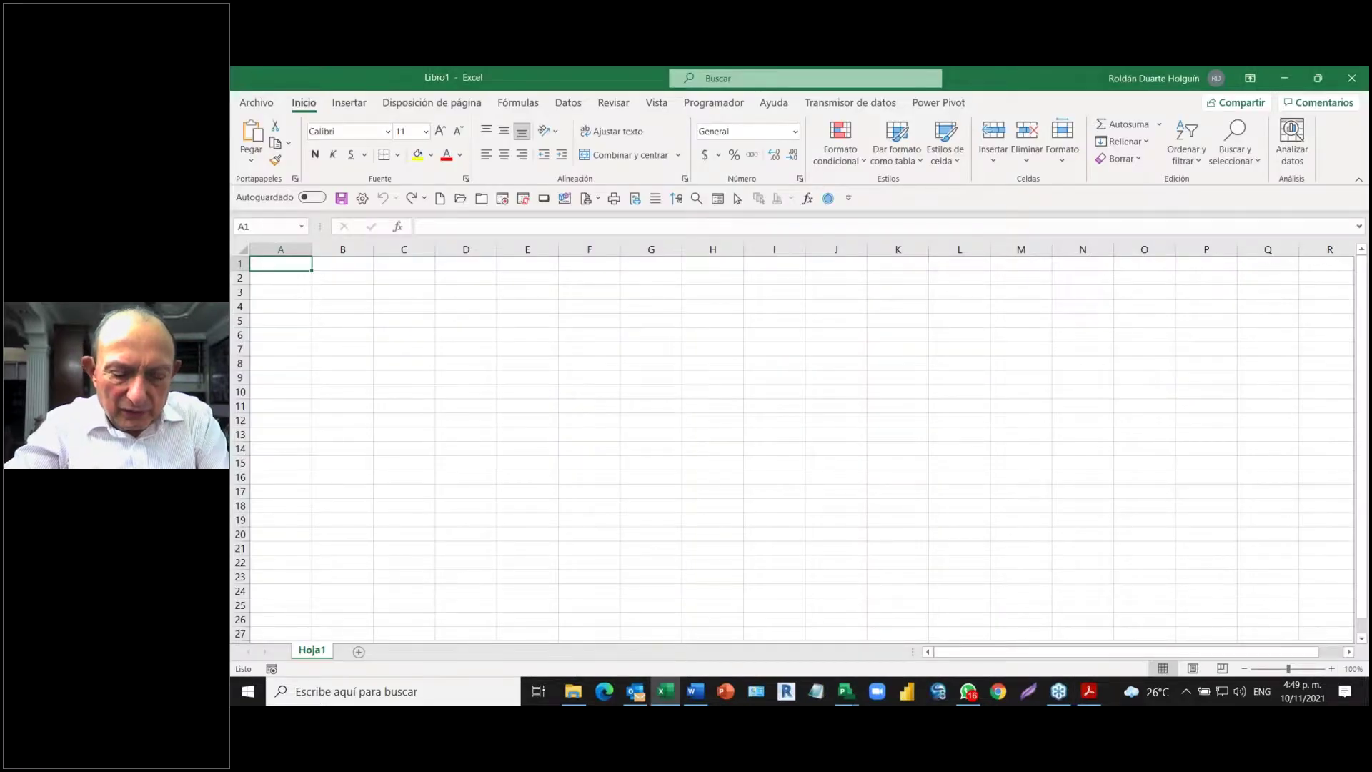
{"action": "key", "text": "ctrl+v"}
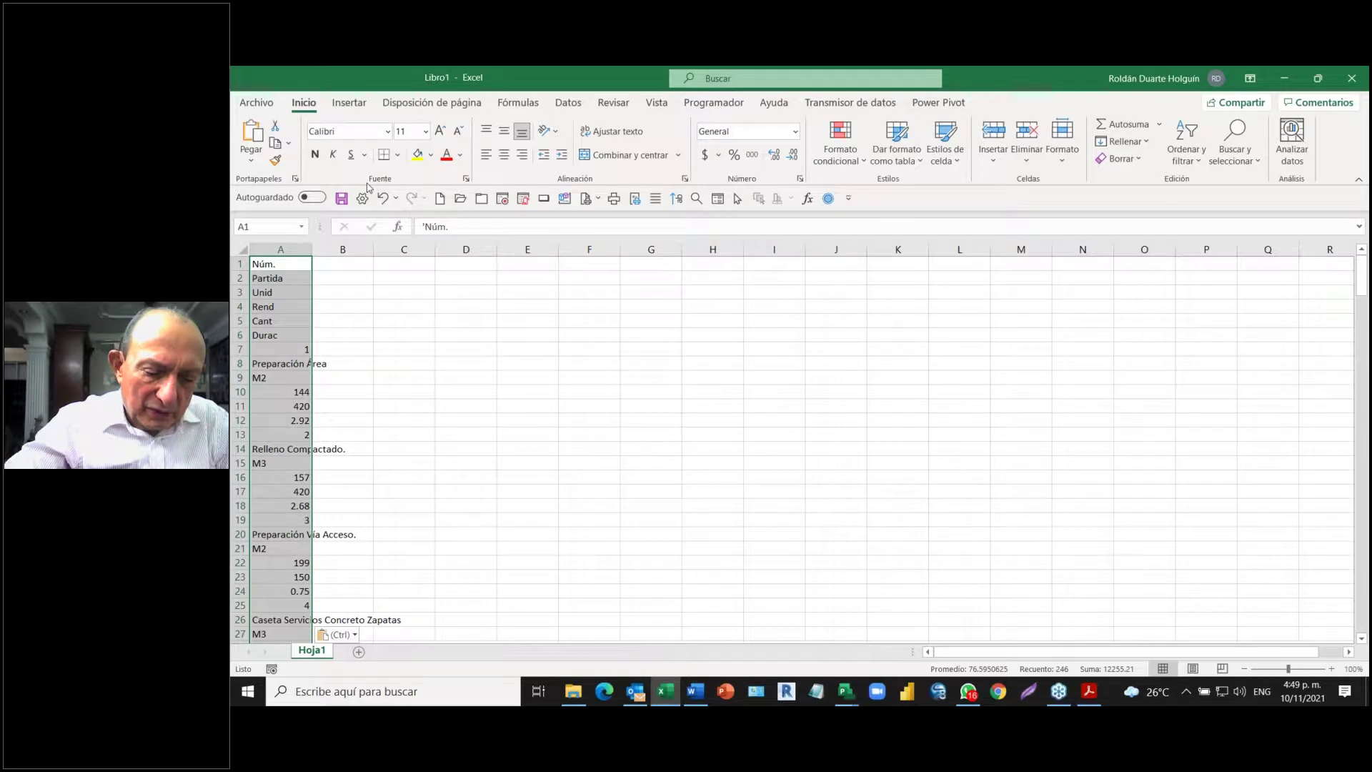
{"action": "key", "text": "ctrl+z"}
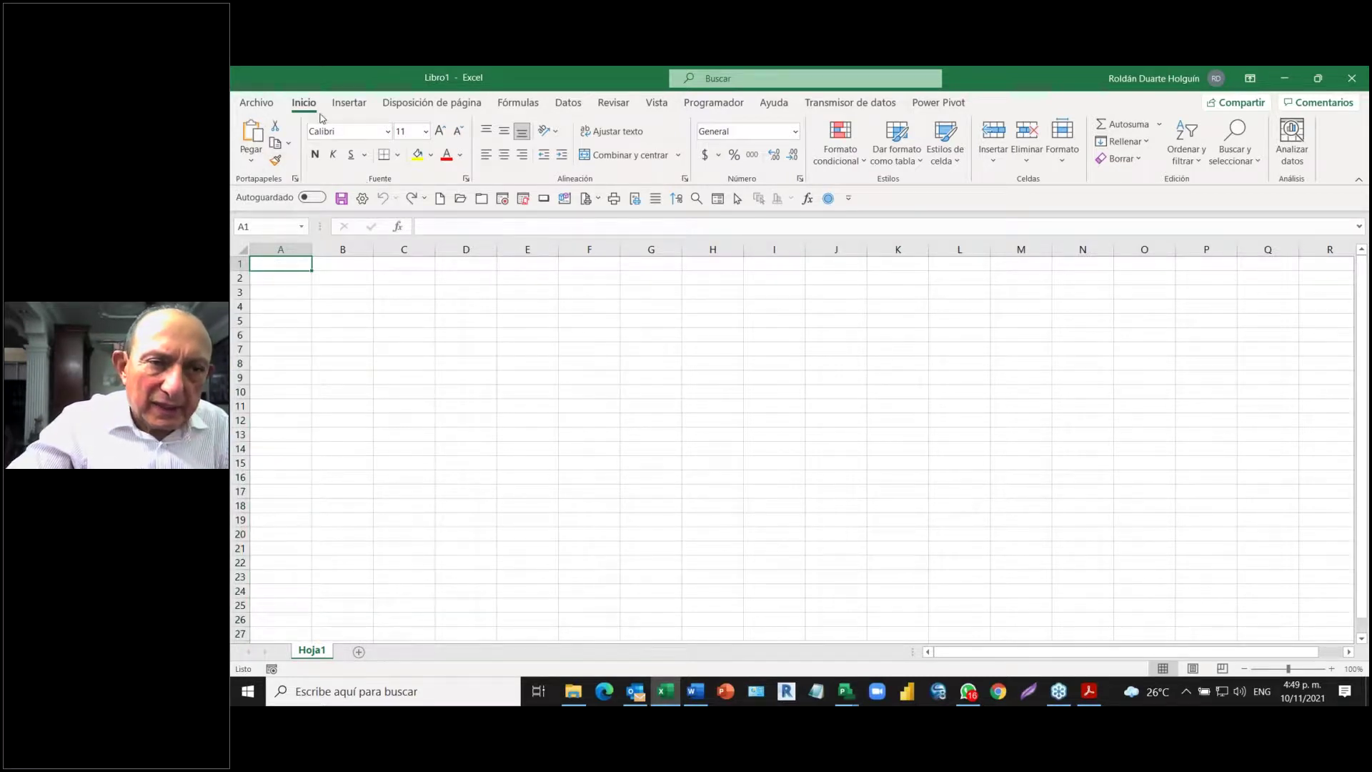
- Paste the copied Table 1 at cell A1 with Paste Special, using the plain Texto format
{"action": "left_click", "coordinate": [250, 163]}
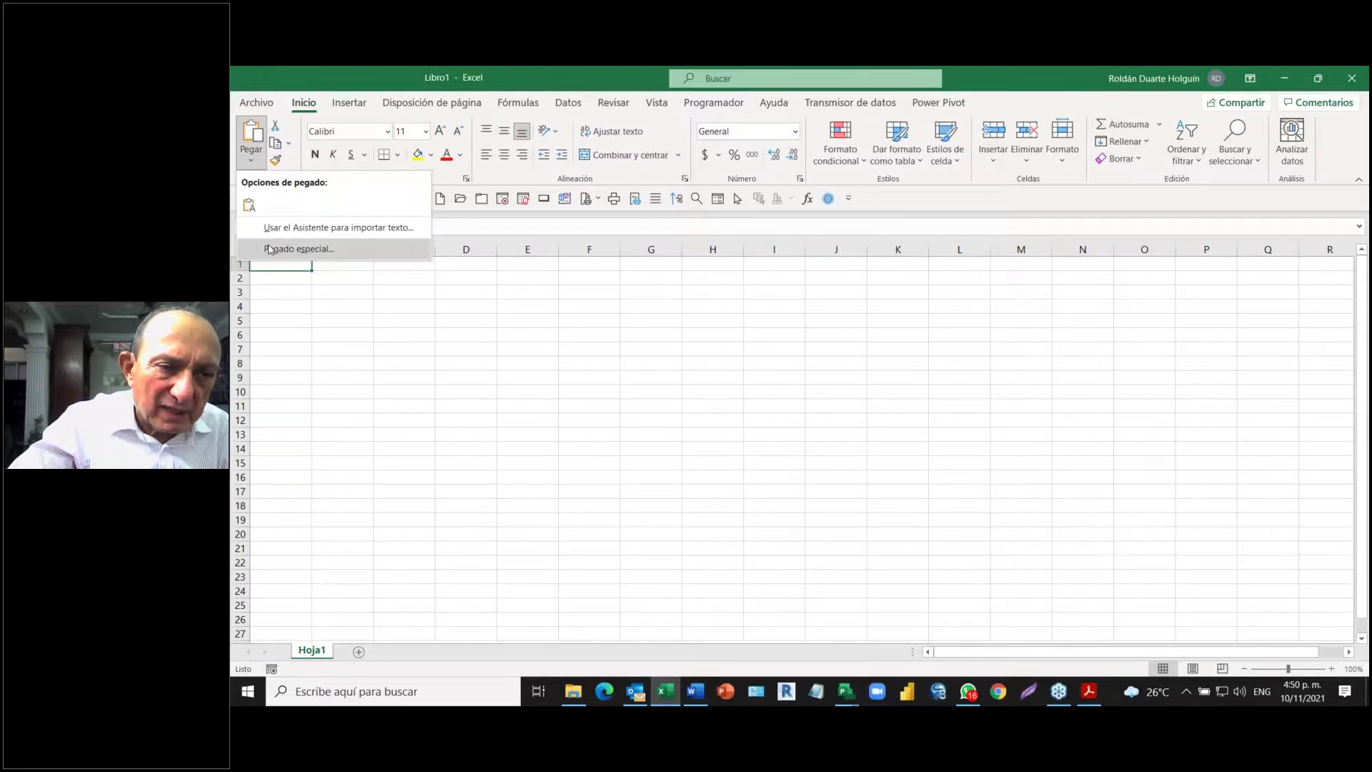
{"action": "left_click", "coordinate": [269, 249]}
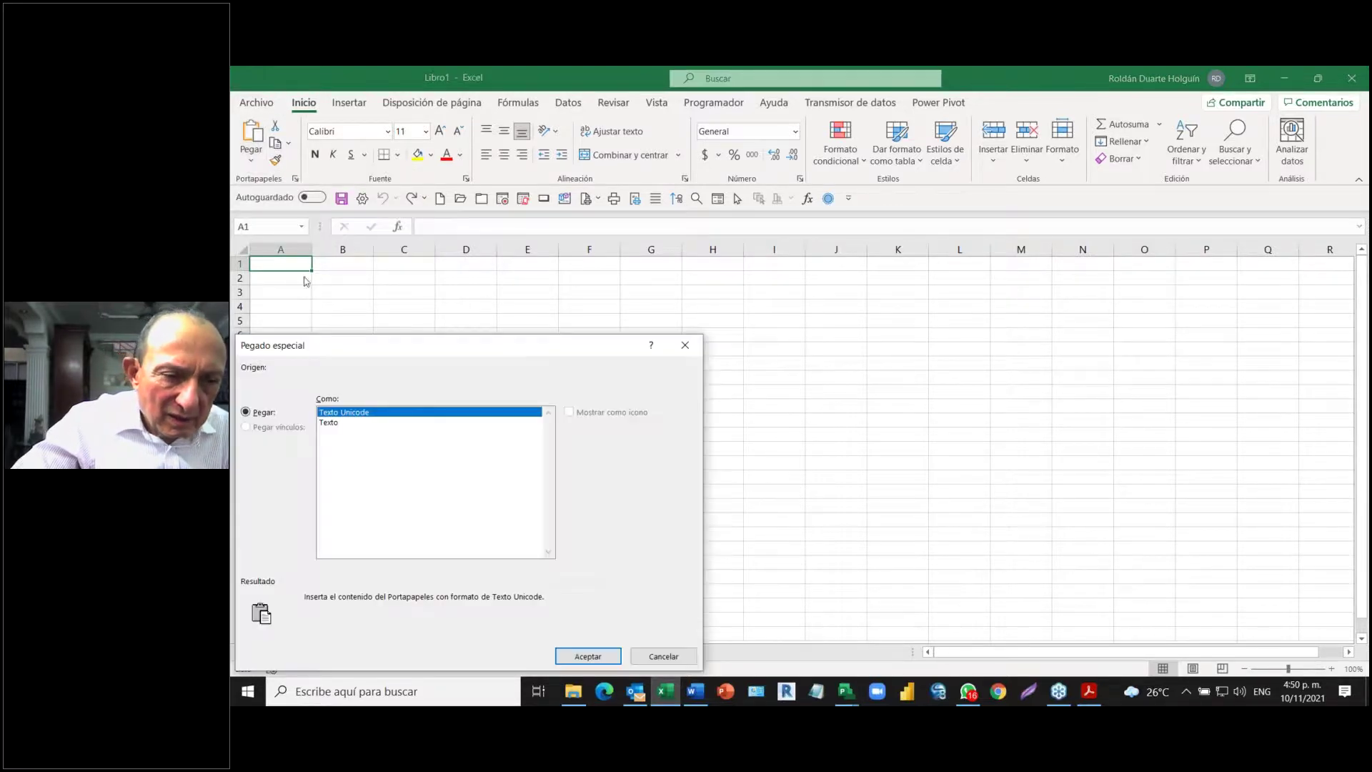
{"action": "left_click_drag", "start_coordinate": [350, 346], "coordinate": [684, 165]}
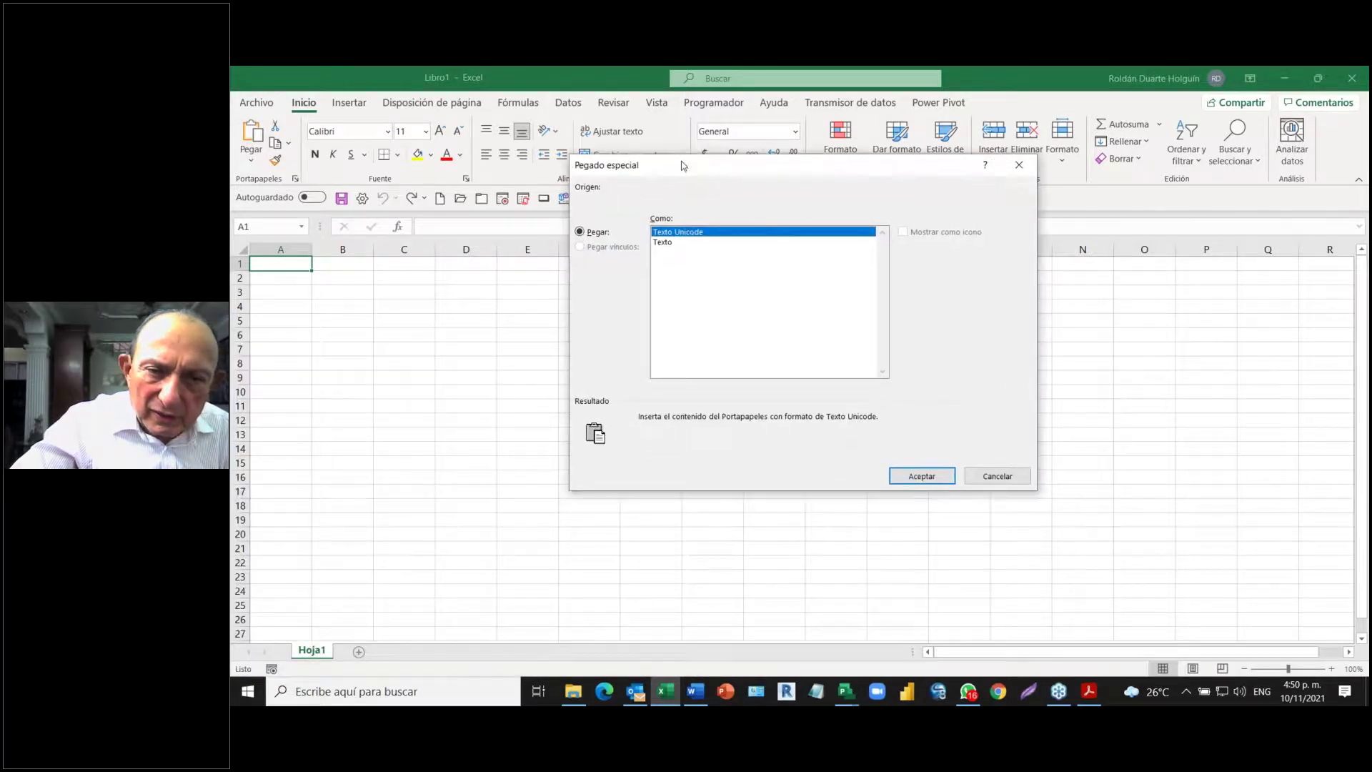
{"action": "left_click", "coordinate": [664, 243]}
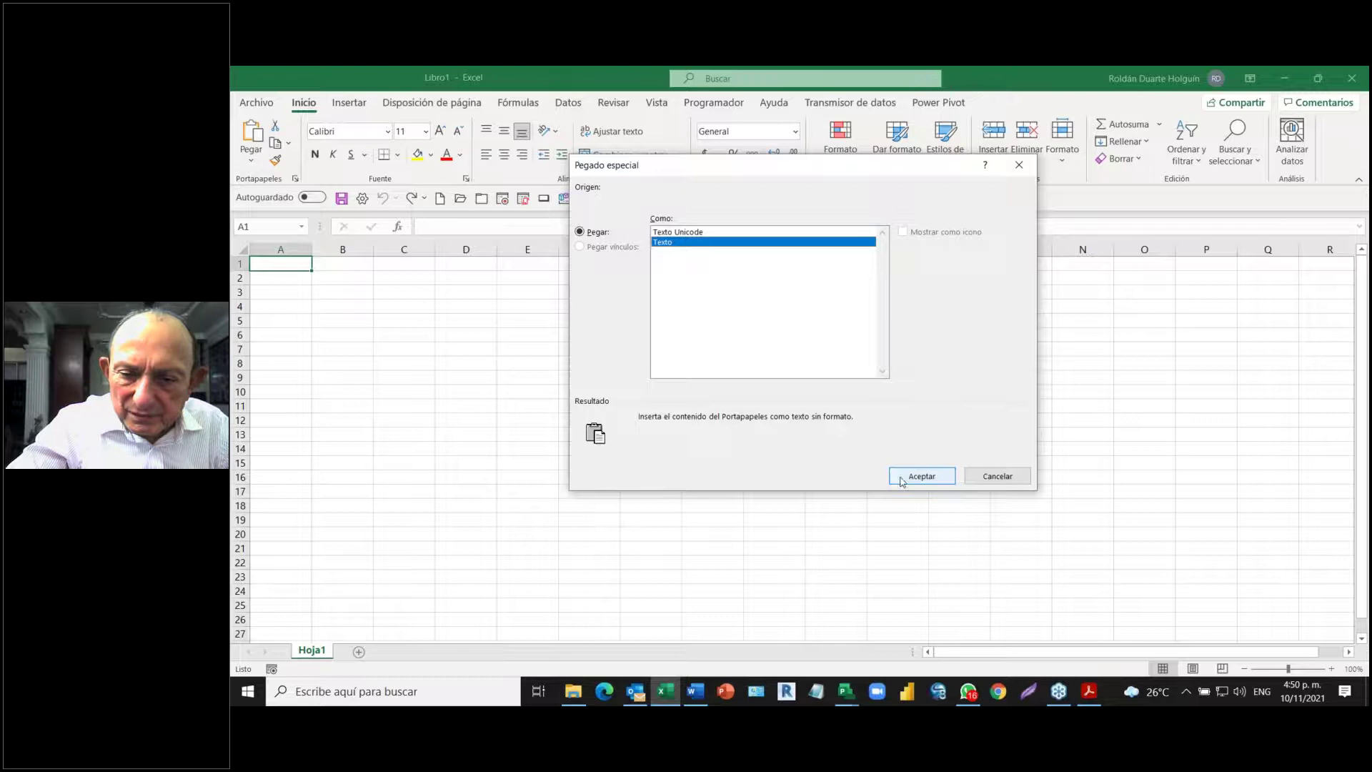
{"action": "left_click", "coordinate": [920, 476]}
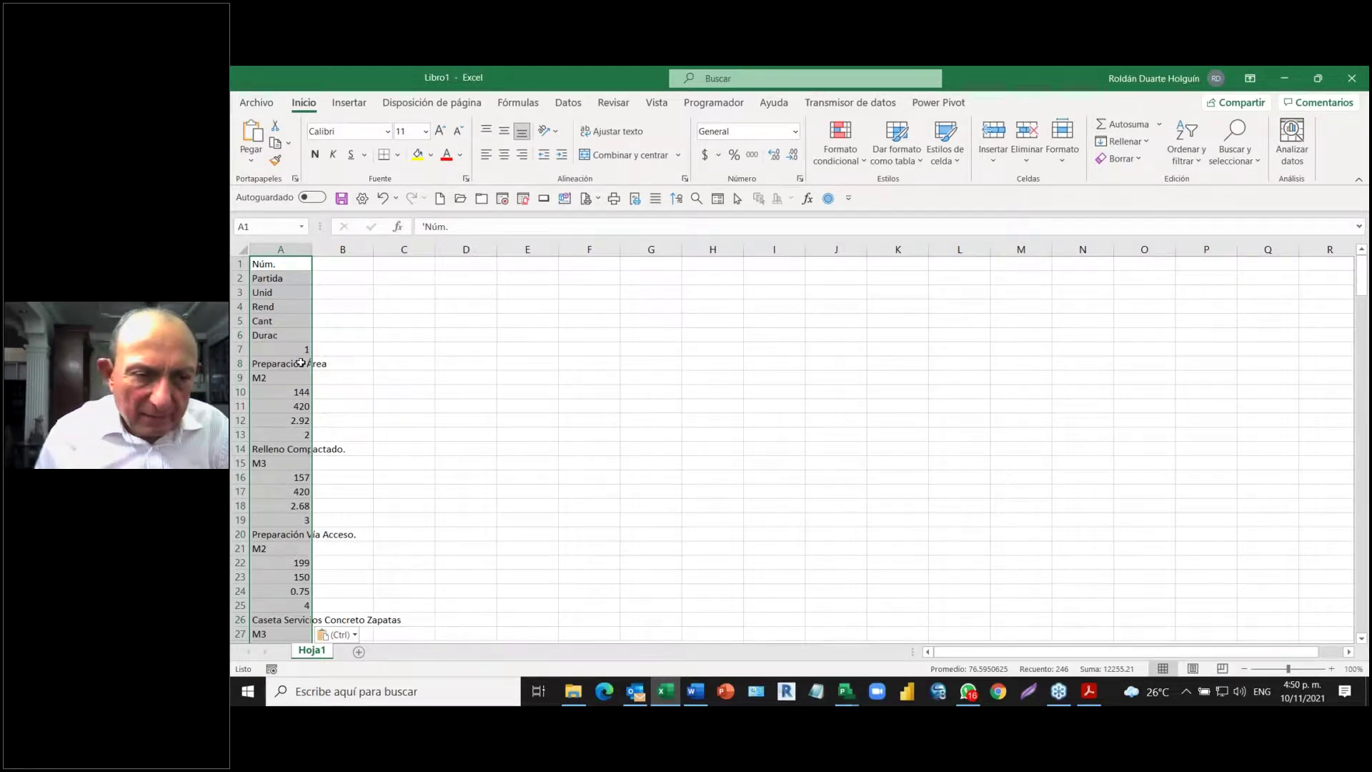
{"action": "key", "text": "BackSpace"}
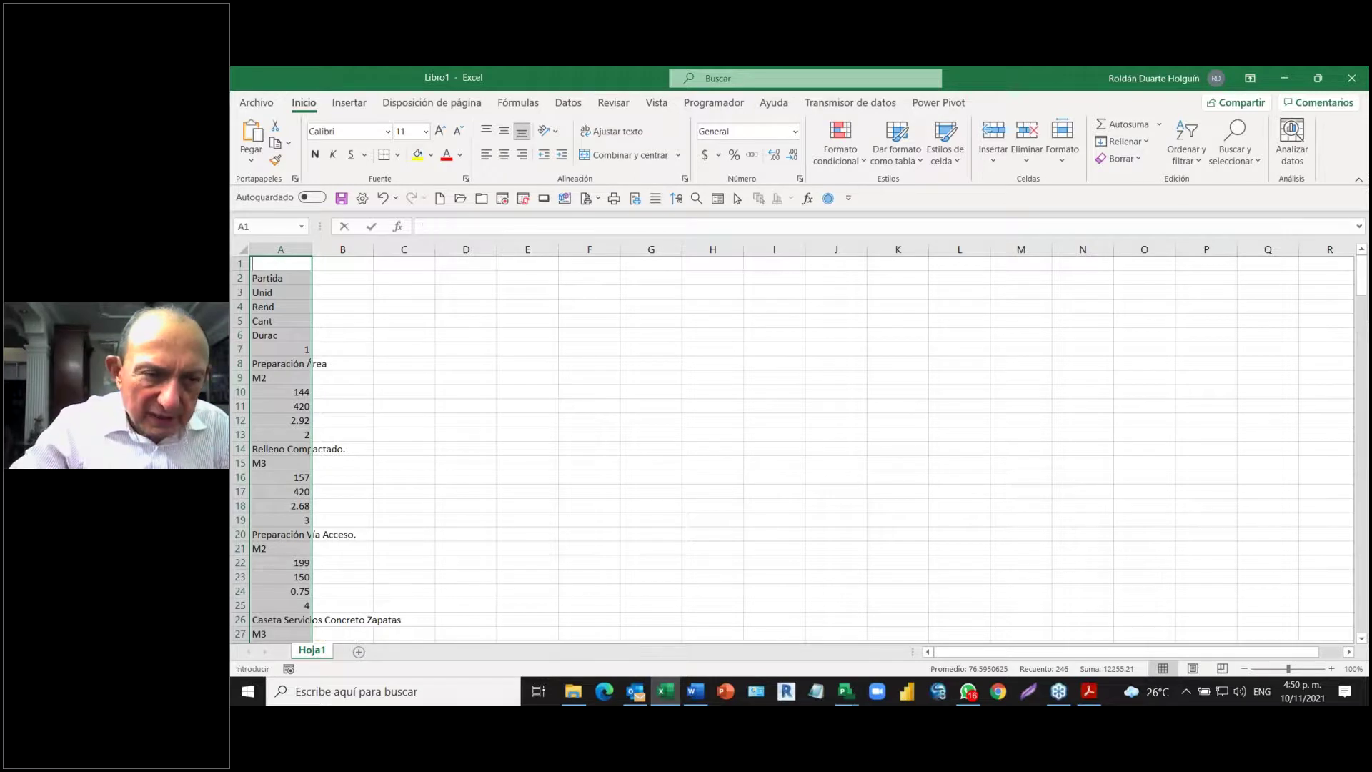
{"action": "key", "text": "Escape"}
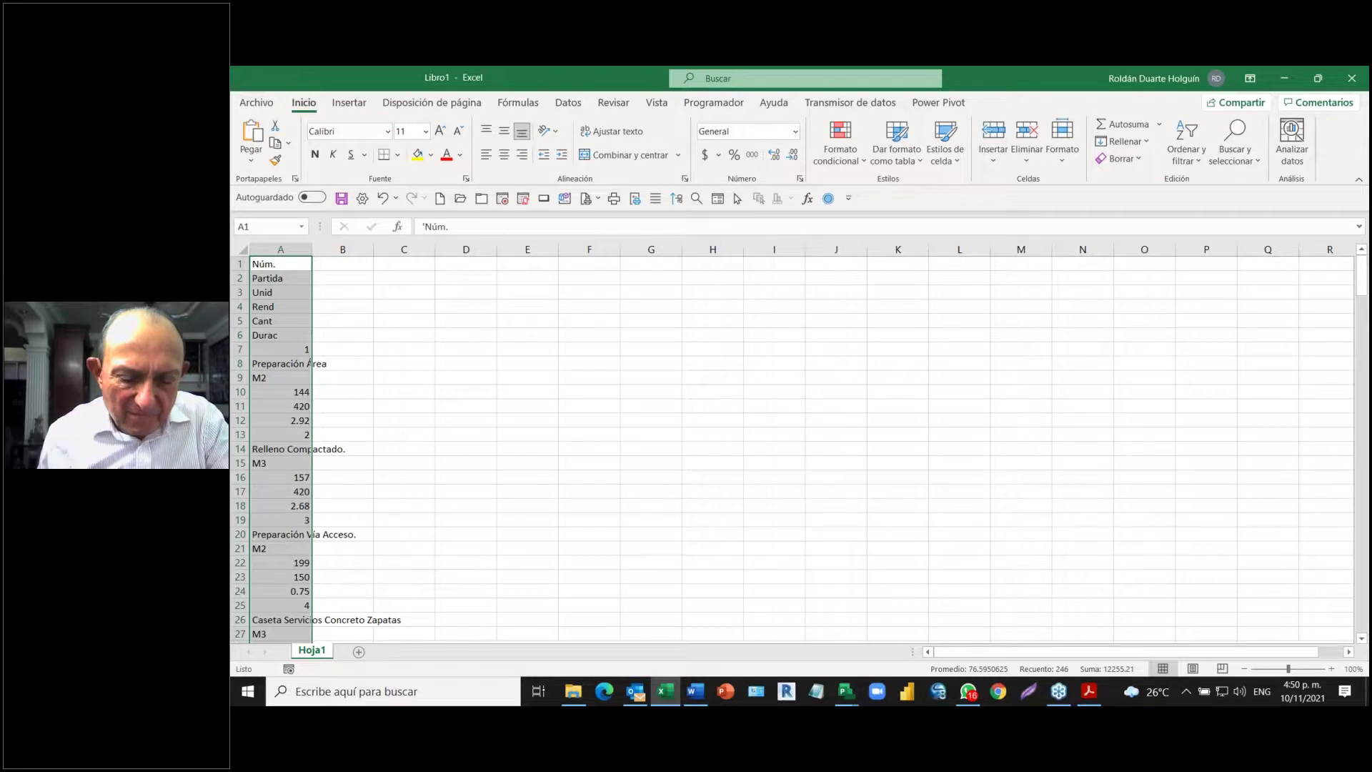
- Switch to File Explorer and view the Xls and Txt folders inside the Project-C N1 folder
{"action": "key", "text": "alt+Tab"}
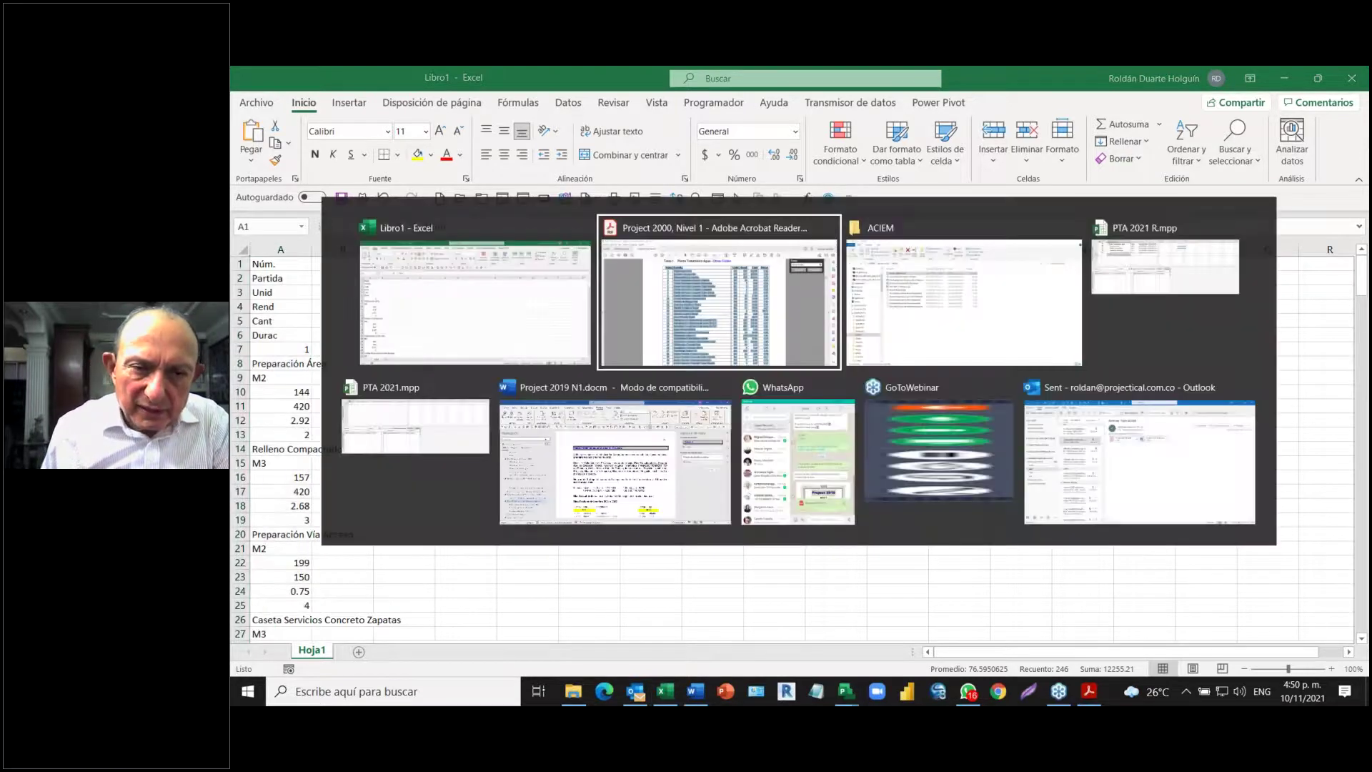
{"action": "key", "text": "alt+Tab"}
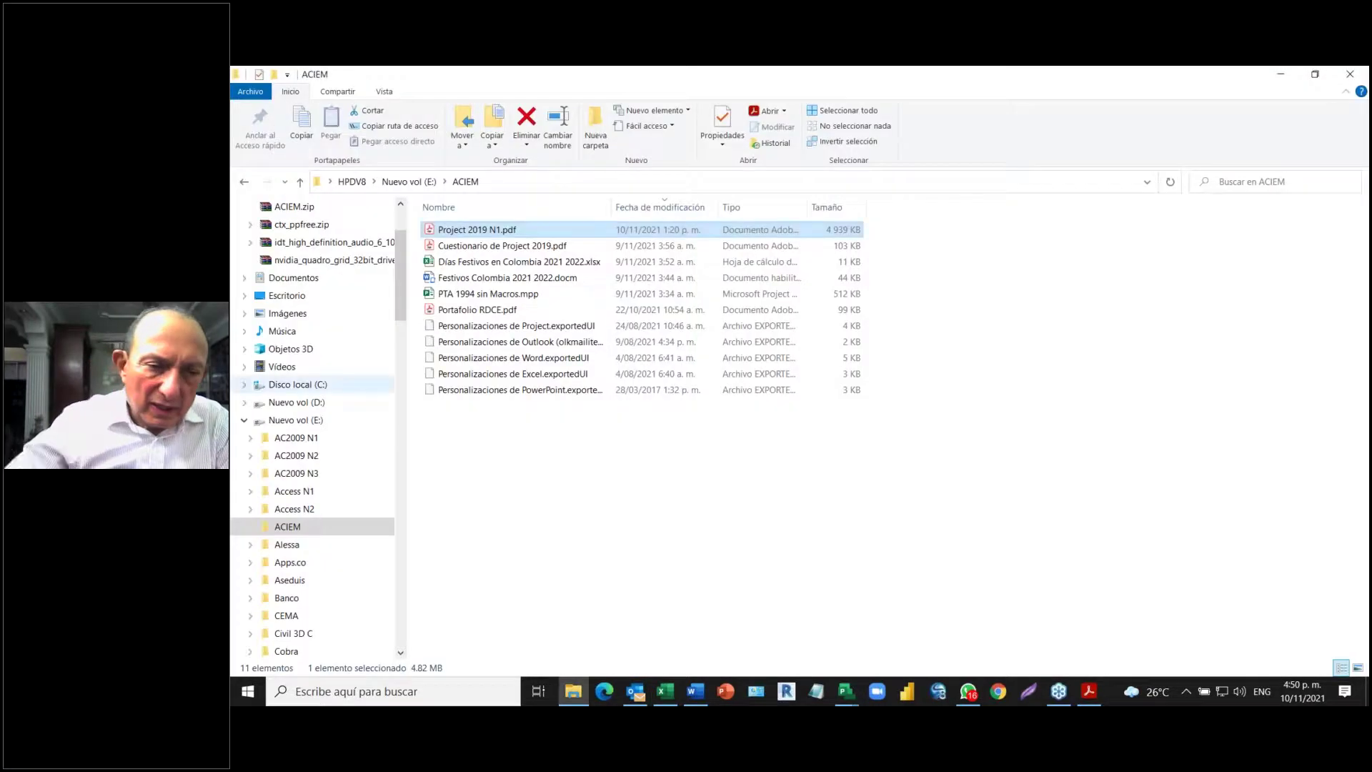
{"action": "left_click_drag", "start_coordinate": [401, 286], "coordinate": [386, 515]}
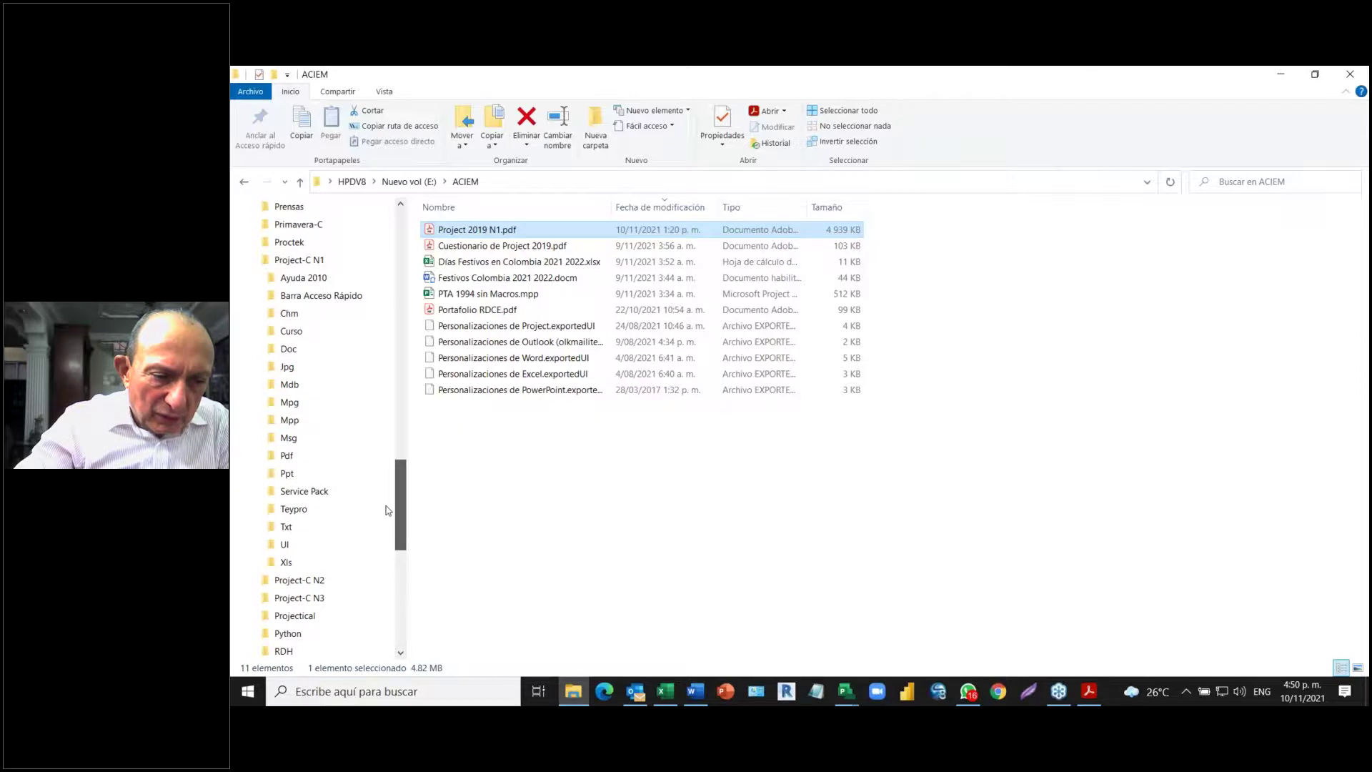
{"action": "left_click", "coordinate": [285, 563]}
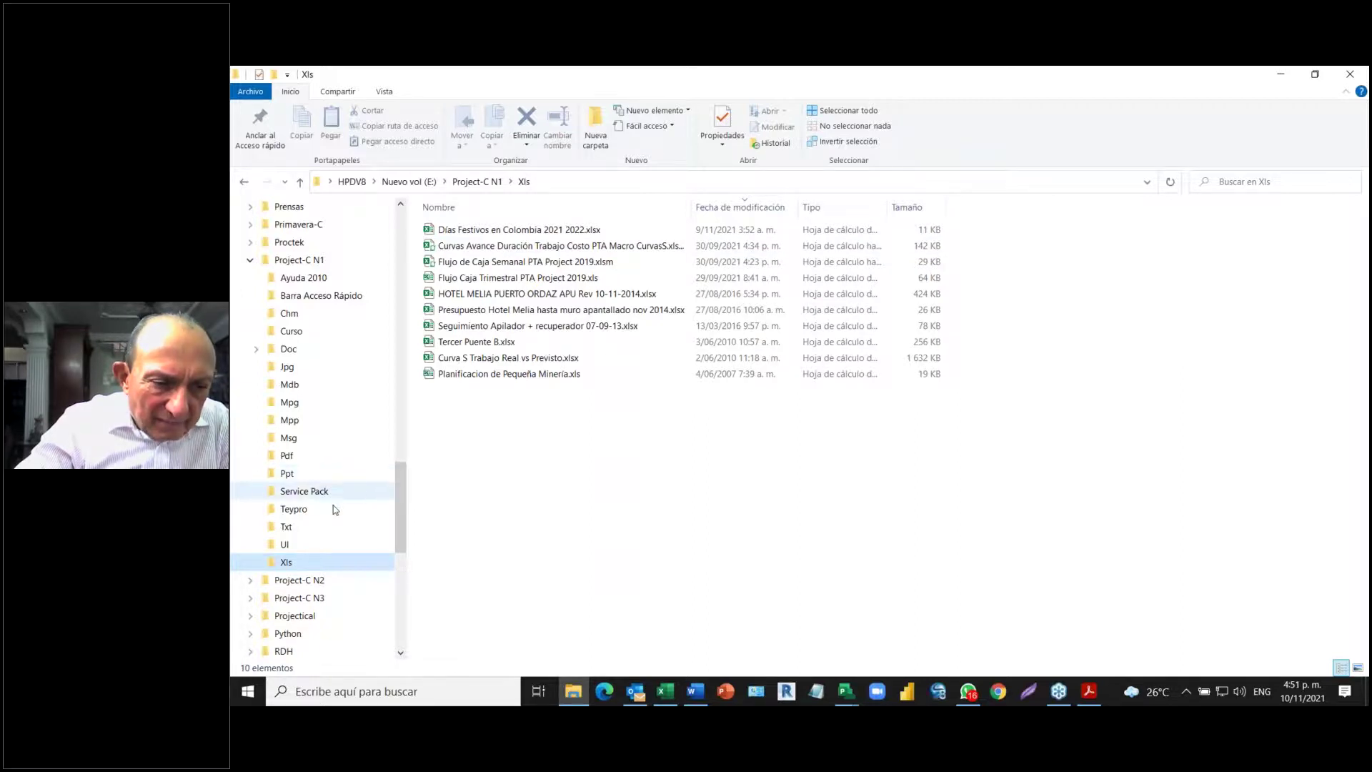
{"action": "left_click", "coordinate": [311, 527]}
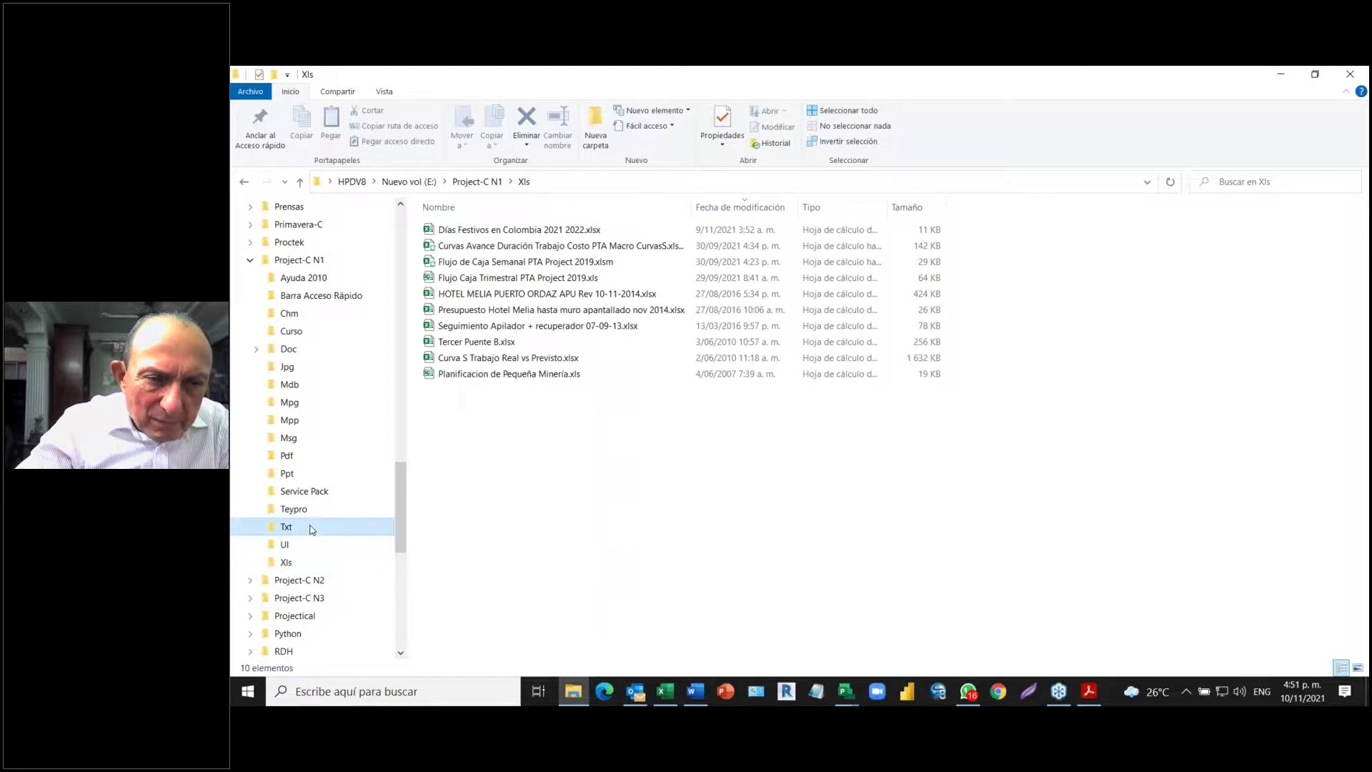
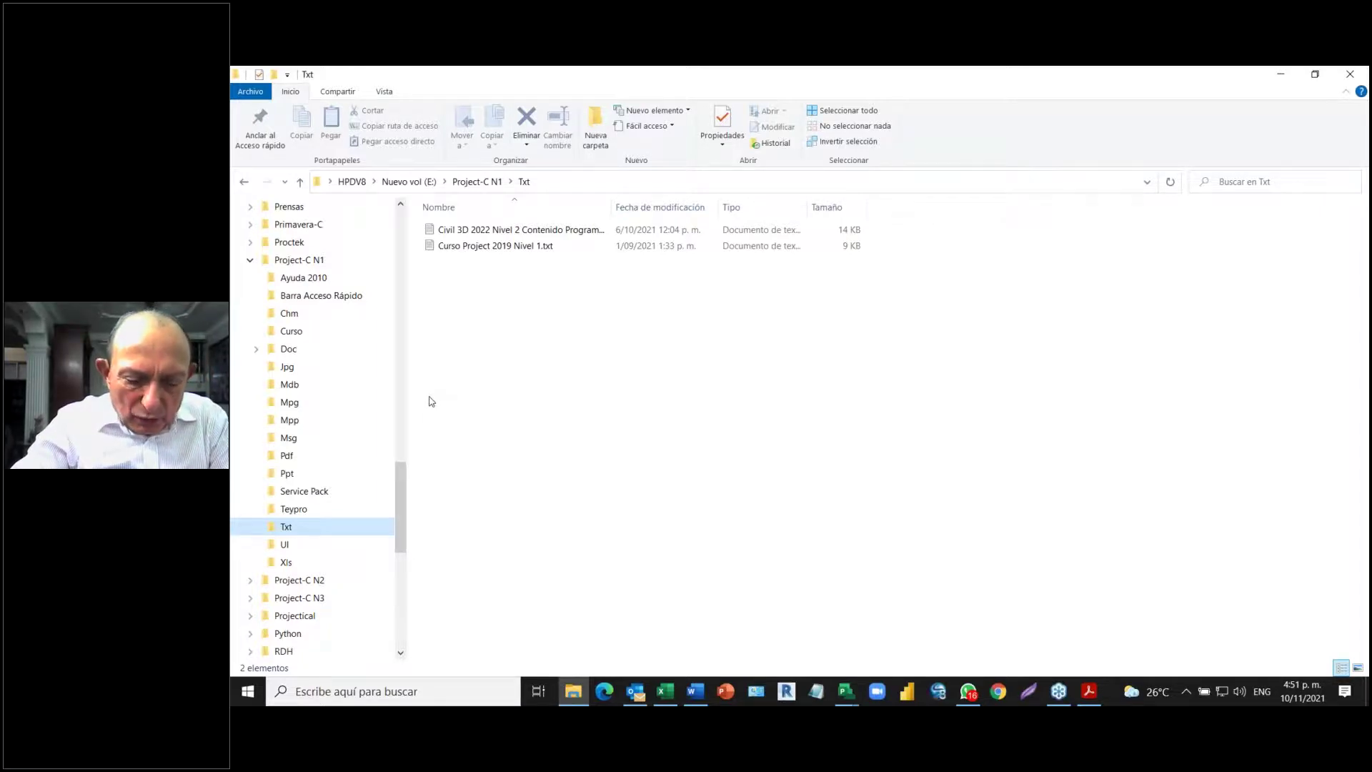
- View Table 1 in the manual in Acrobat Reader and return to the Libro1 workbook in Excel
{"action": "key", "text": "alt+Tab"}
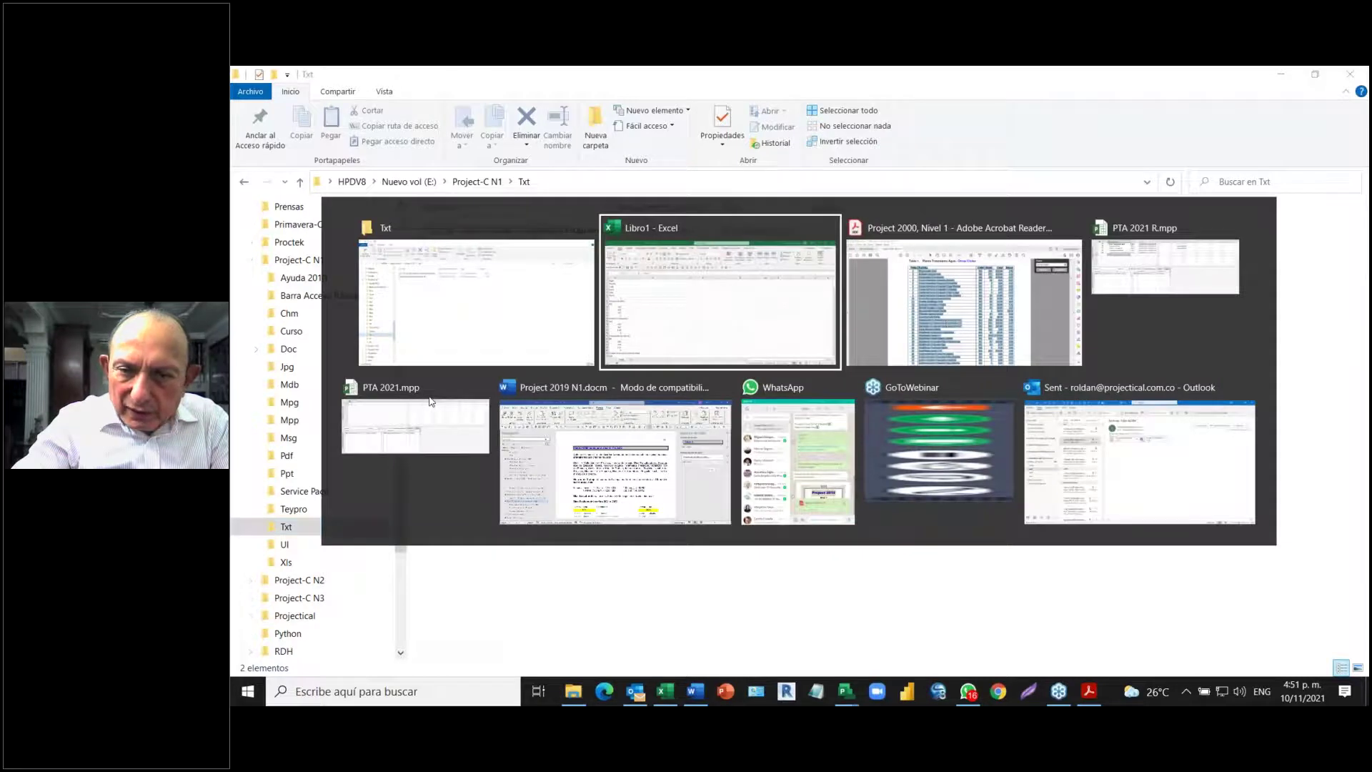
{"action": "key", "text": "alt+Tab"}
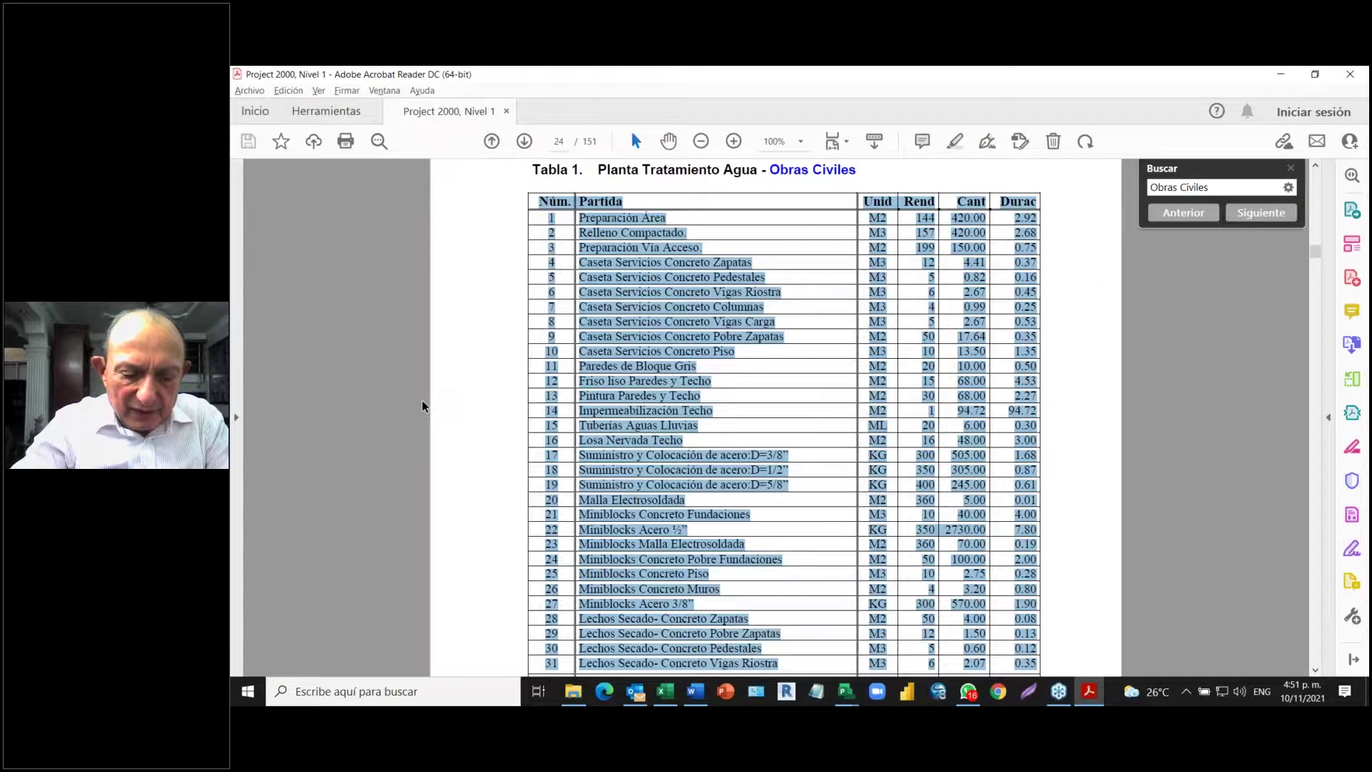
{"action": "key", "text": "alt+Tab"}
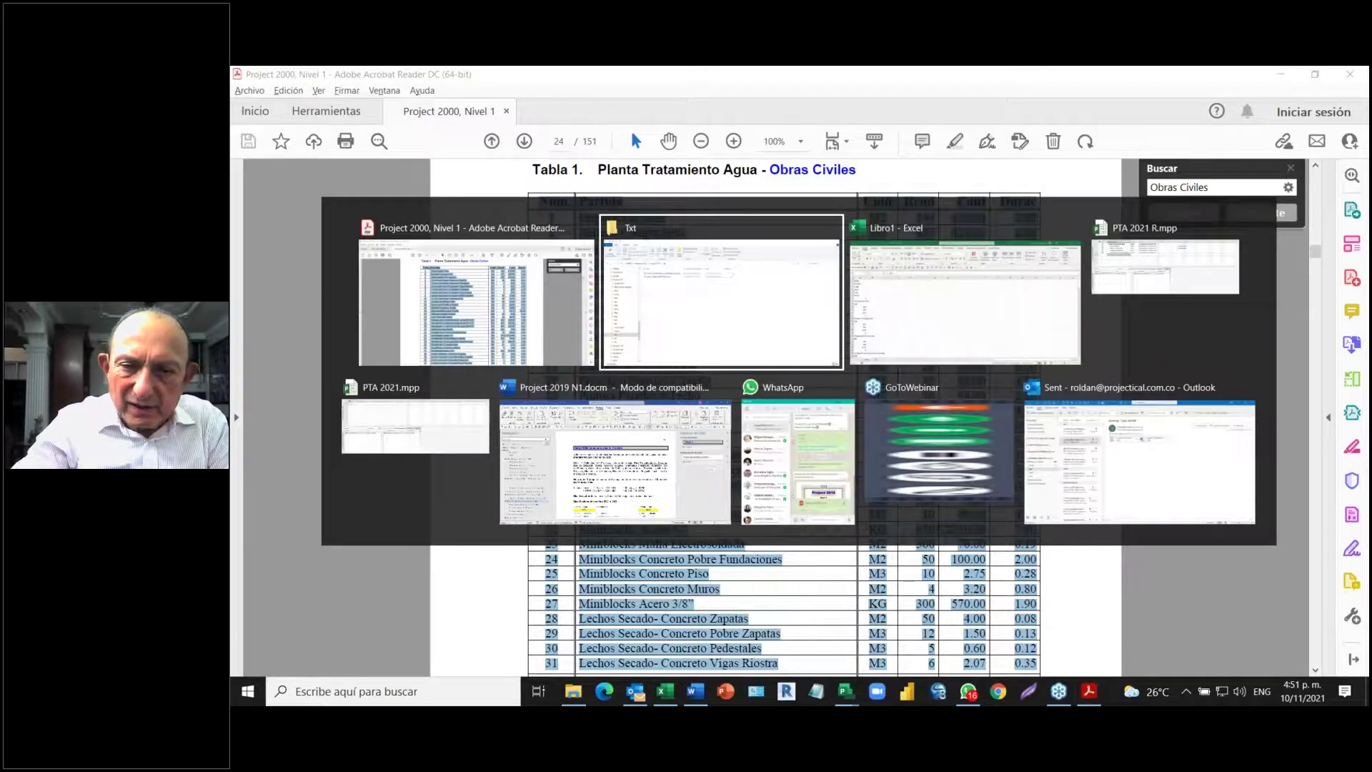
{"action": "key", "text": "alt+Tab"}
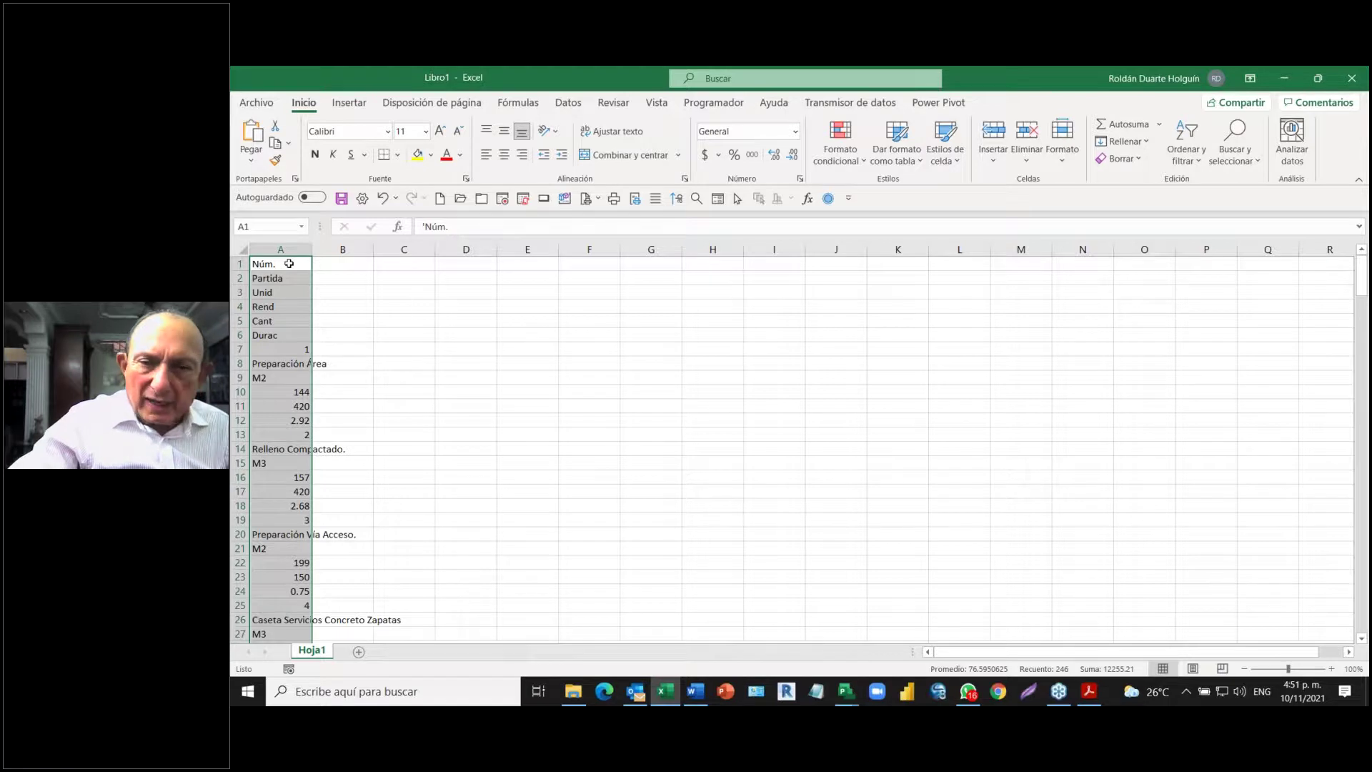
- Try Text to Columns on column A as delimited data, with tab, semicolon, comma and space separators, and close the wizard without finishing
{"action": "left_click", "coordinate": [568, 105]}
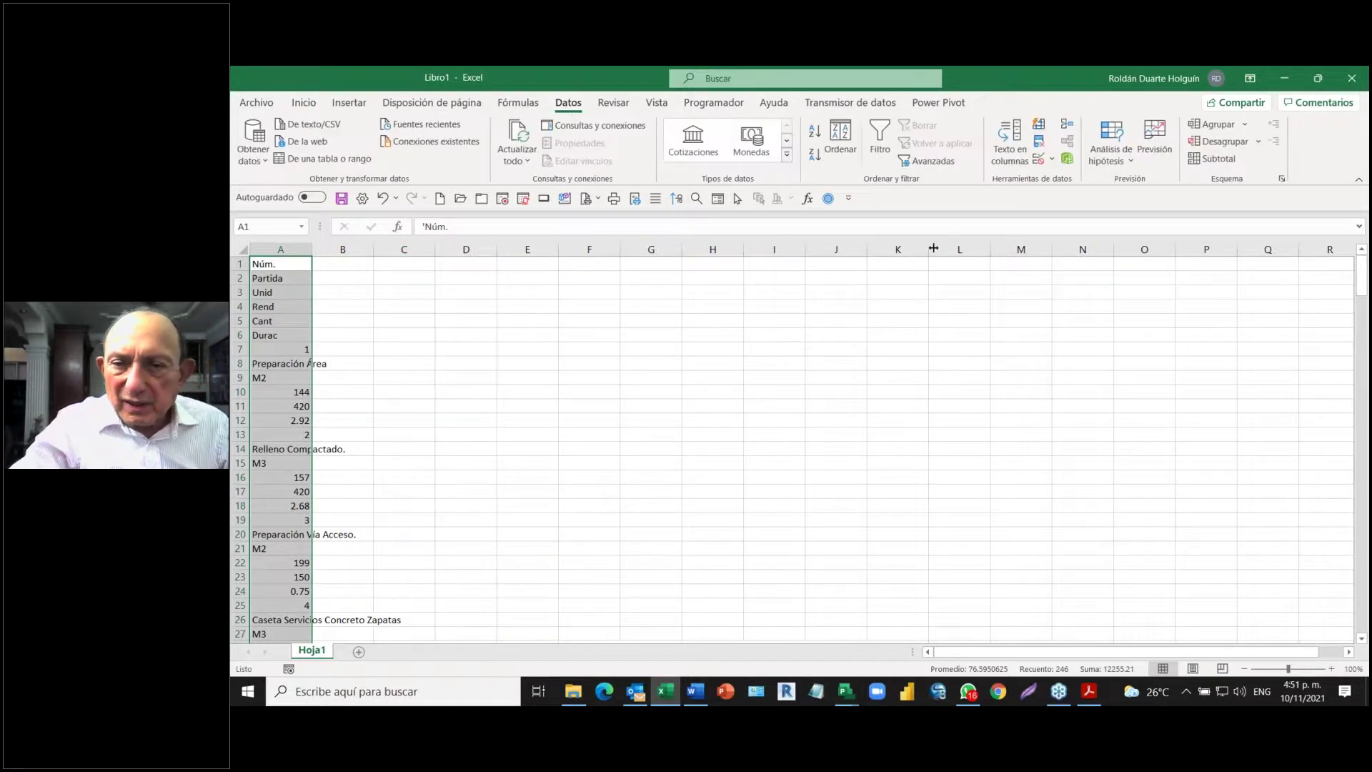
{"action": "left_click", "coordinate": [1006, 157]}
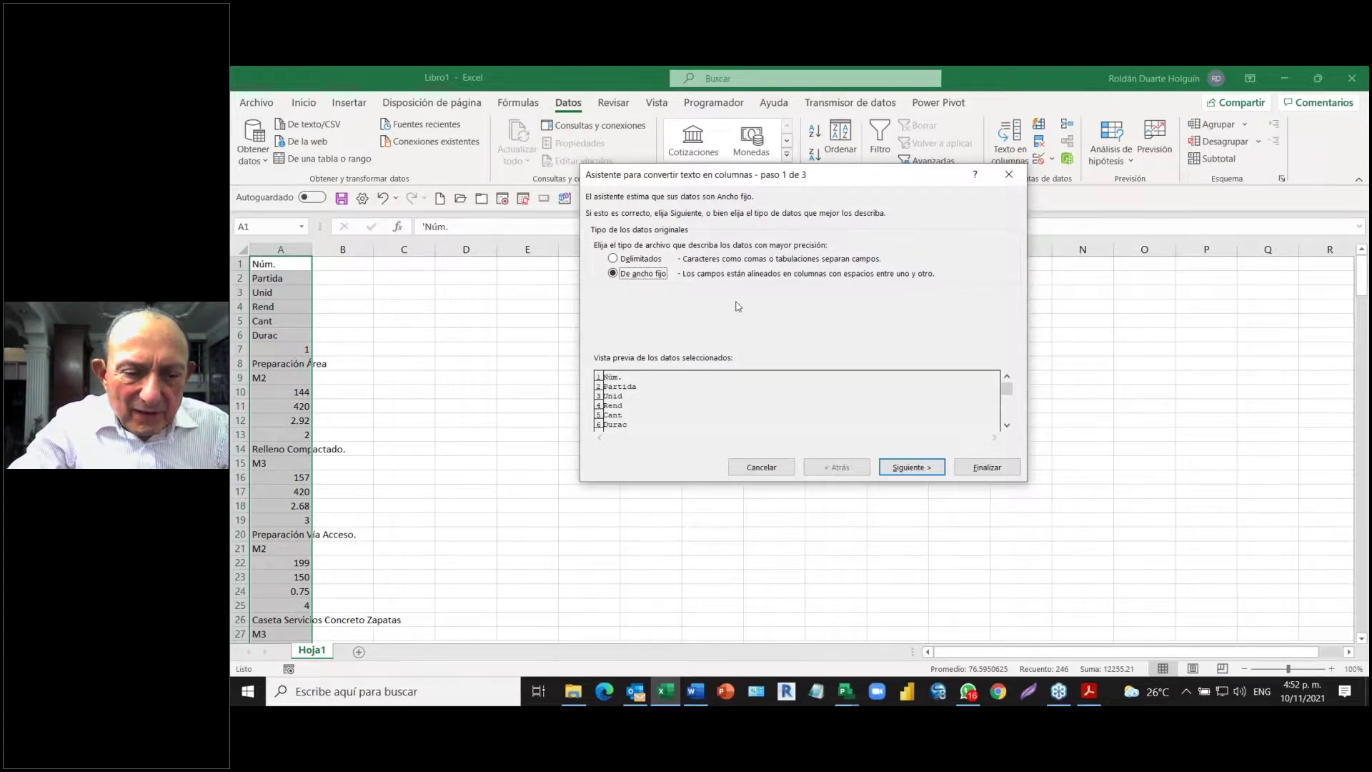
{"action": "left_click", "coordinate": [613, 260]}
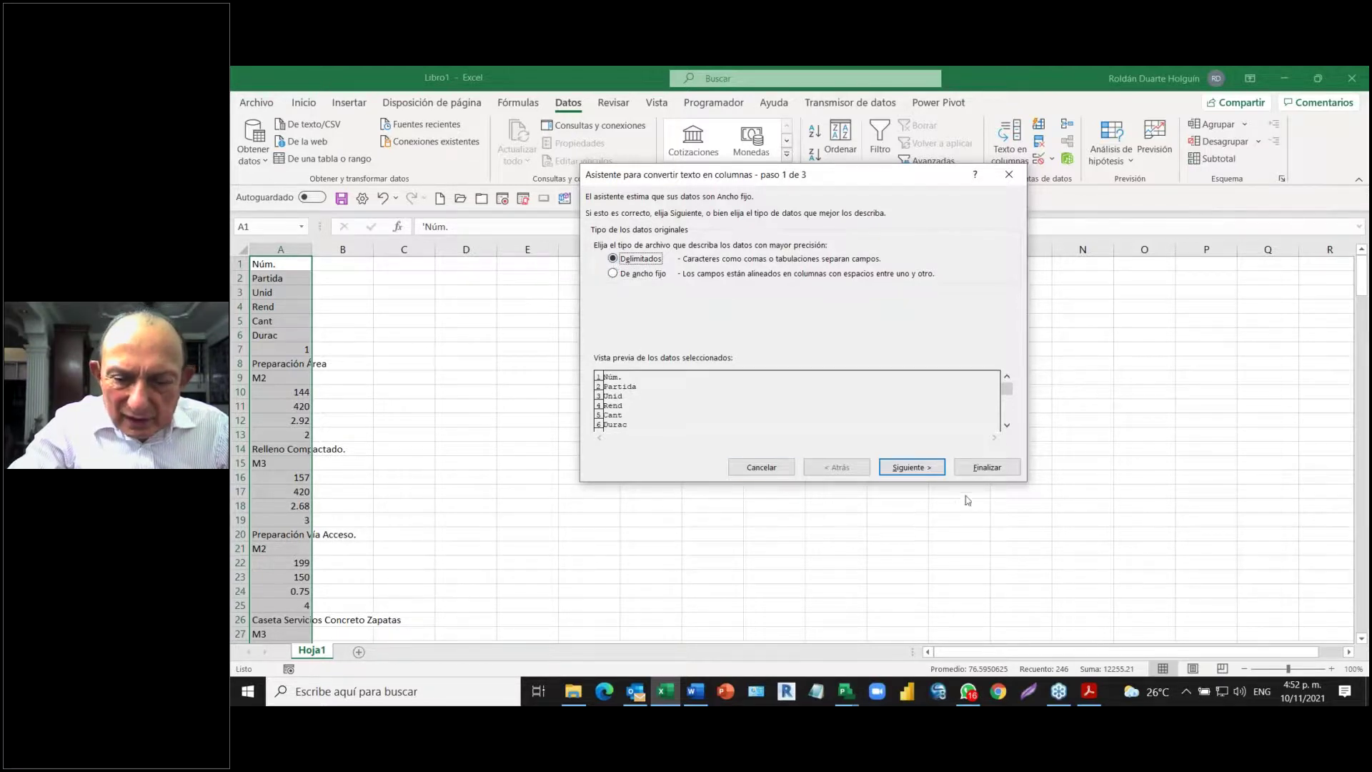
{"action": "left_click", "coordinate": [927, 472]}
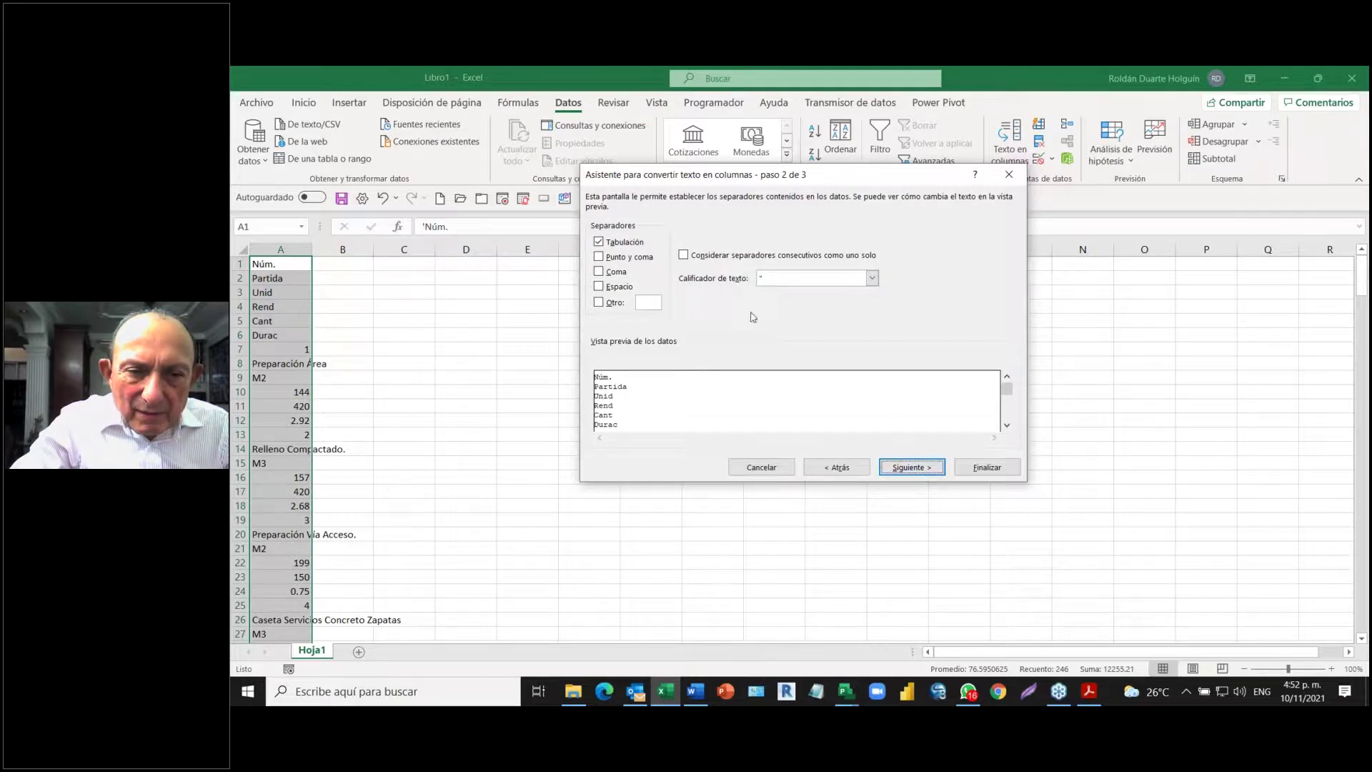
{"action": "left_click", "coordinate": [598, 258]}
{"action": "left_click", "coordinate": [599, 272]}
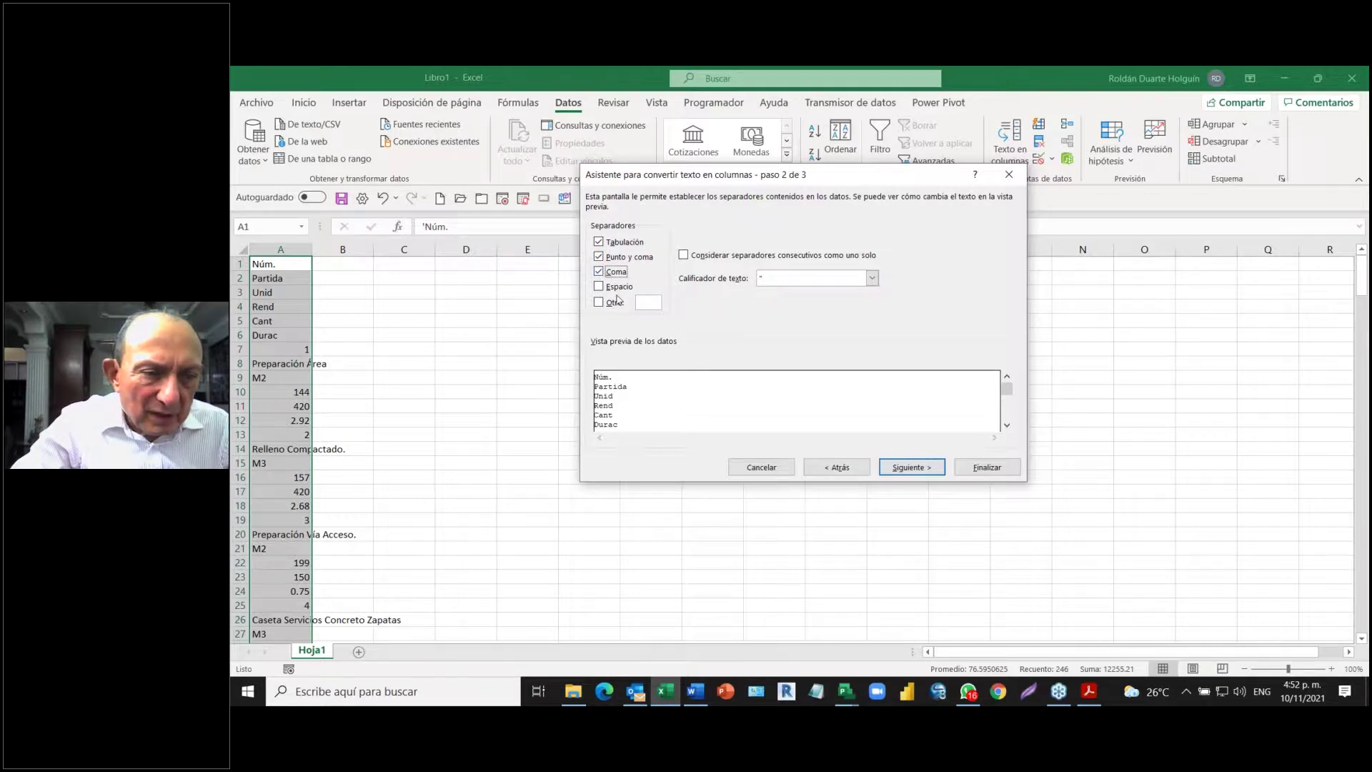
{"action": "left_click", "coordinate": [599, 287]}
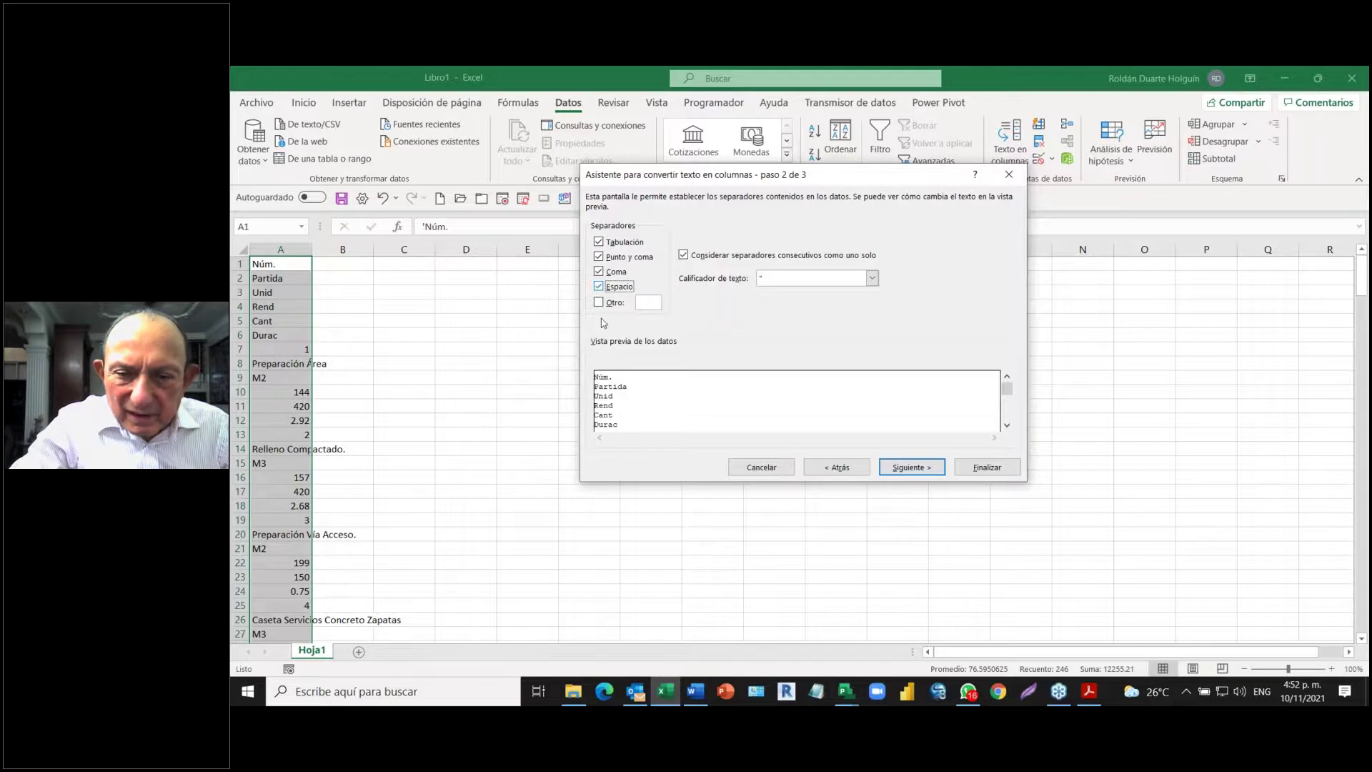
{"action": "left_click", "coordinate": [910, 473]}
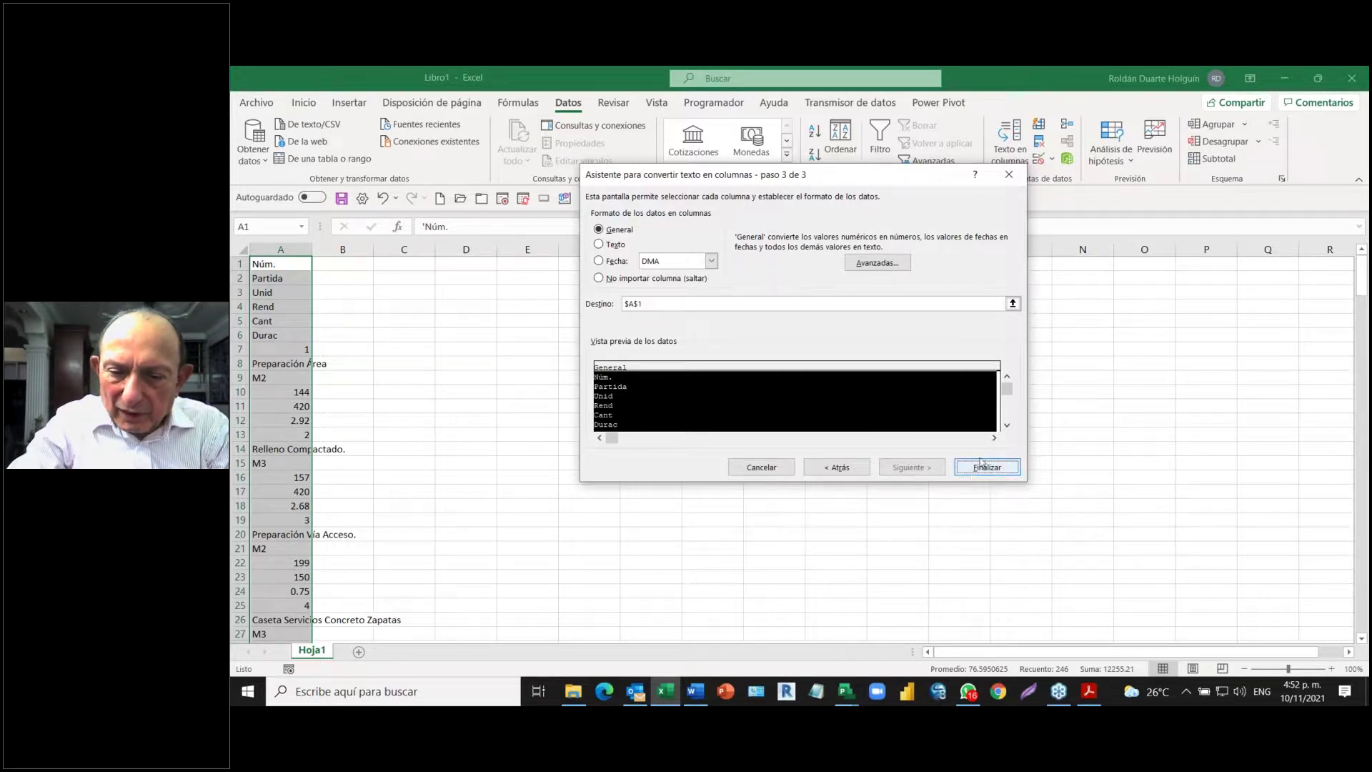
{"action": "left_click", "coordinate": [1012, 182]}
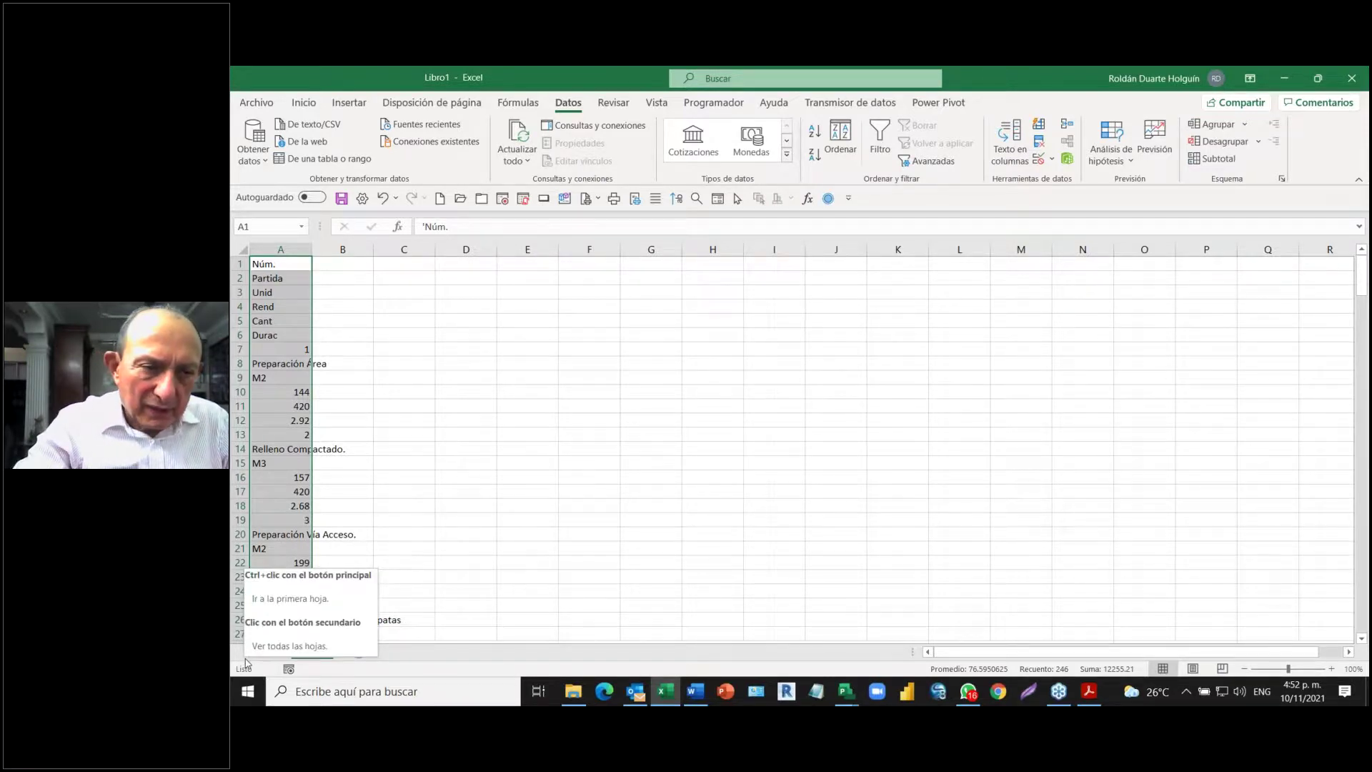
- Clear the pasted table from column A and paste it again at cell A1 as Texto Unicode with Paste Special
{"action": "key", "text": "Delete"}
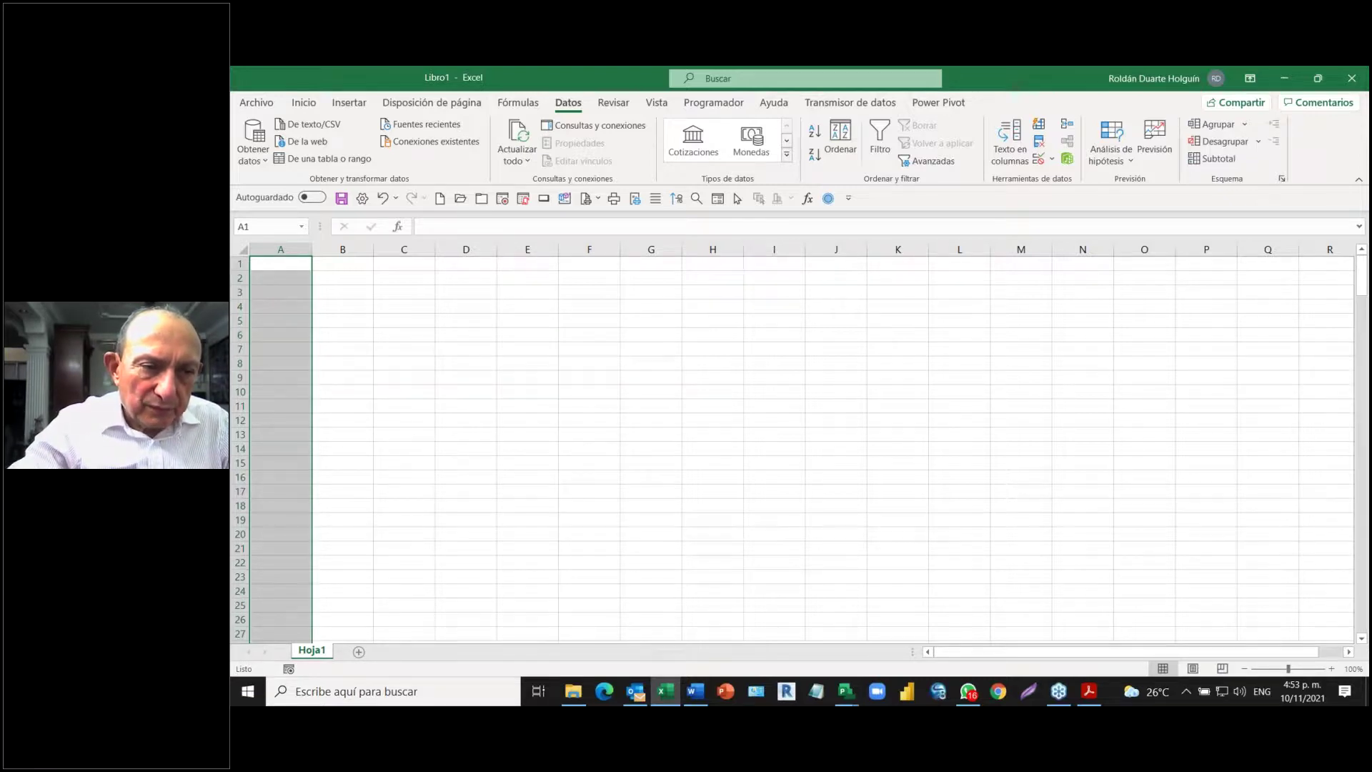
{"action": "left_click", "coordinate": [276, 265]}
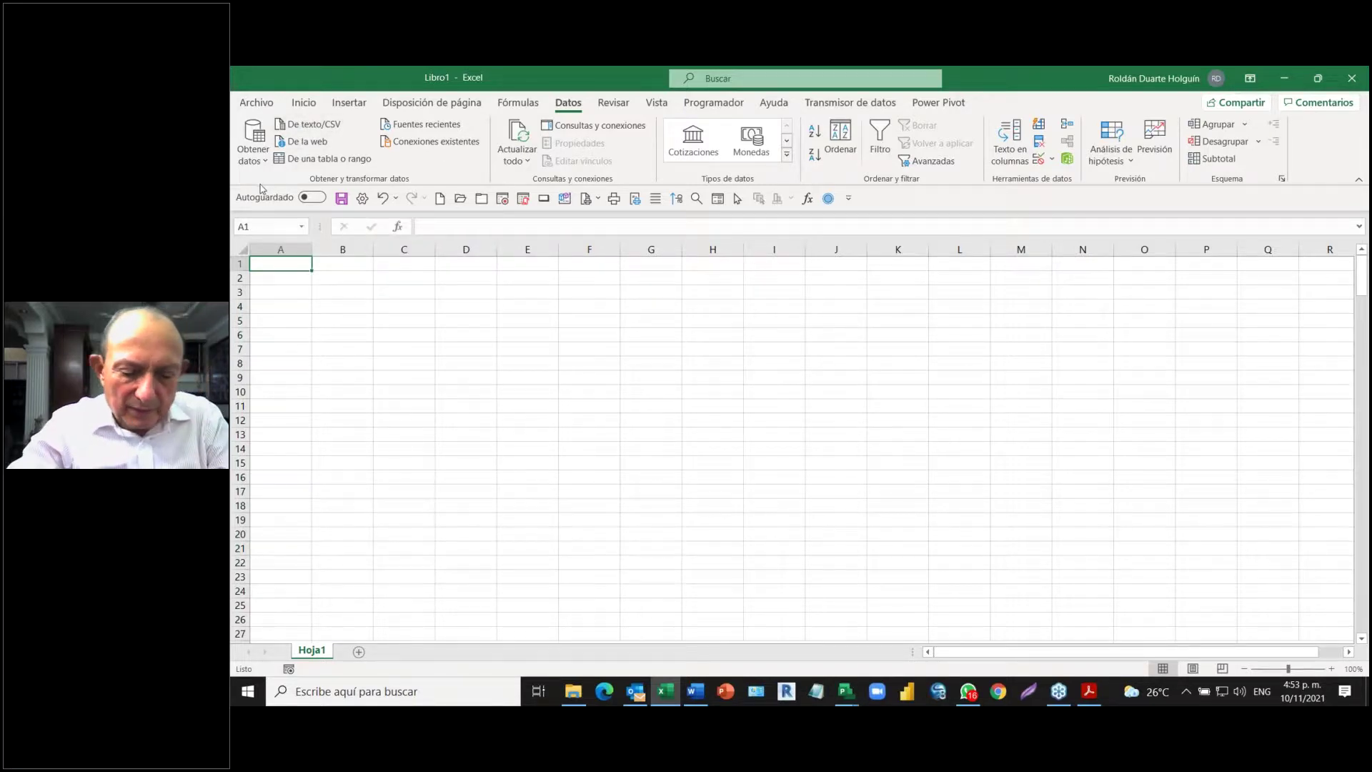
{"action": "key", "text": "alt+Tab"}
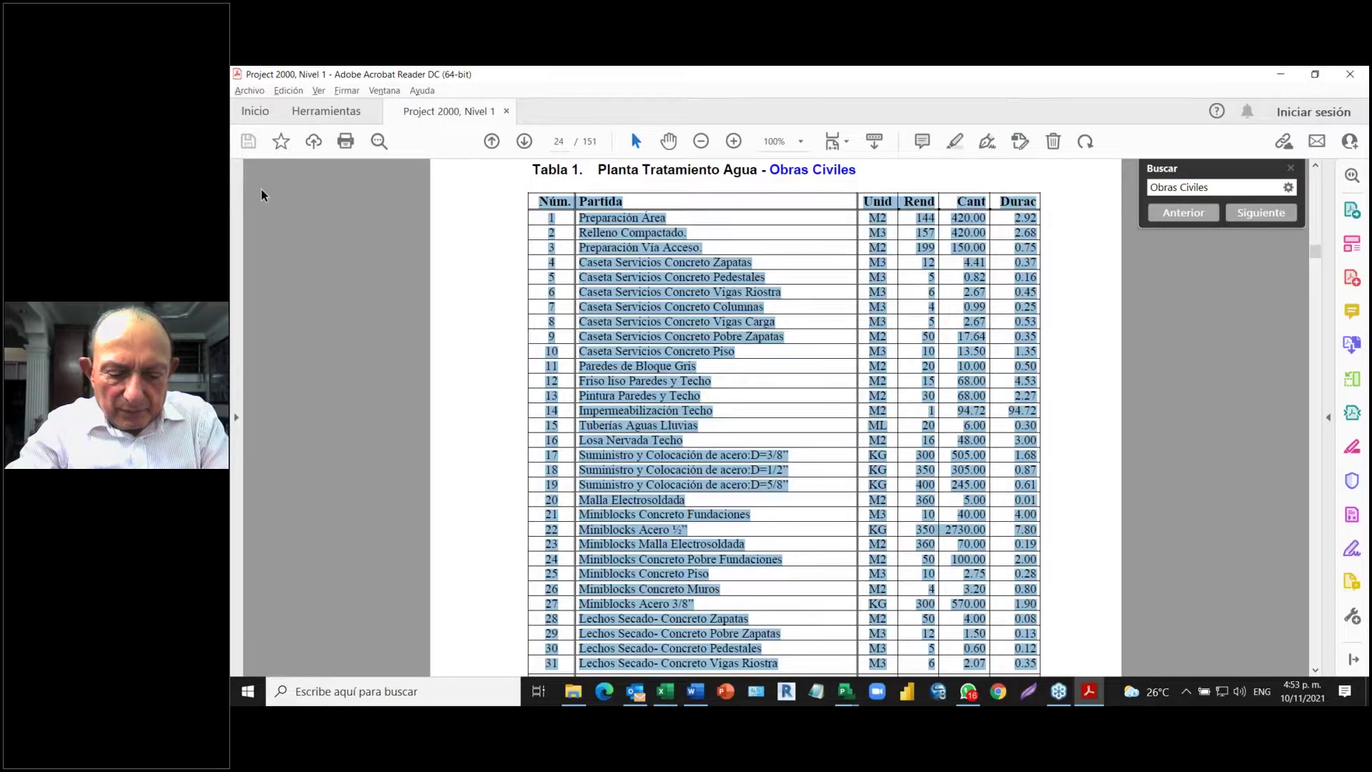
{"action": "key", "text": "alt+Tab"}
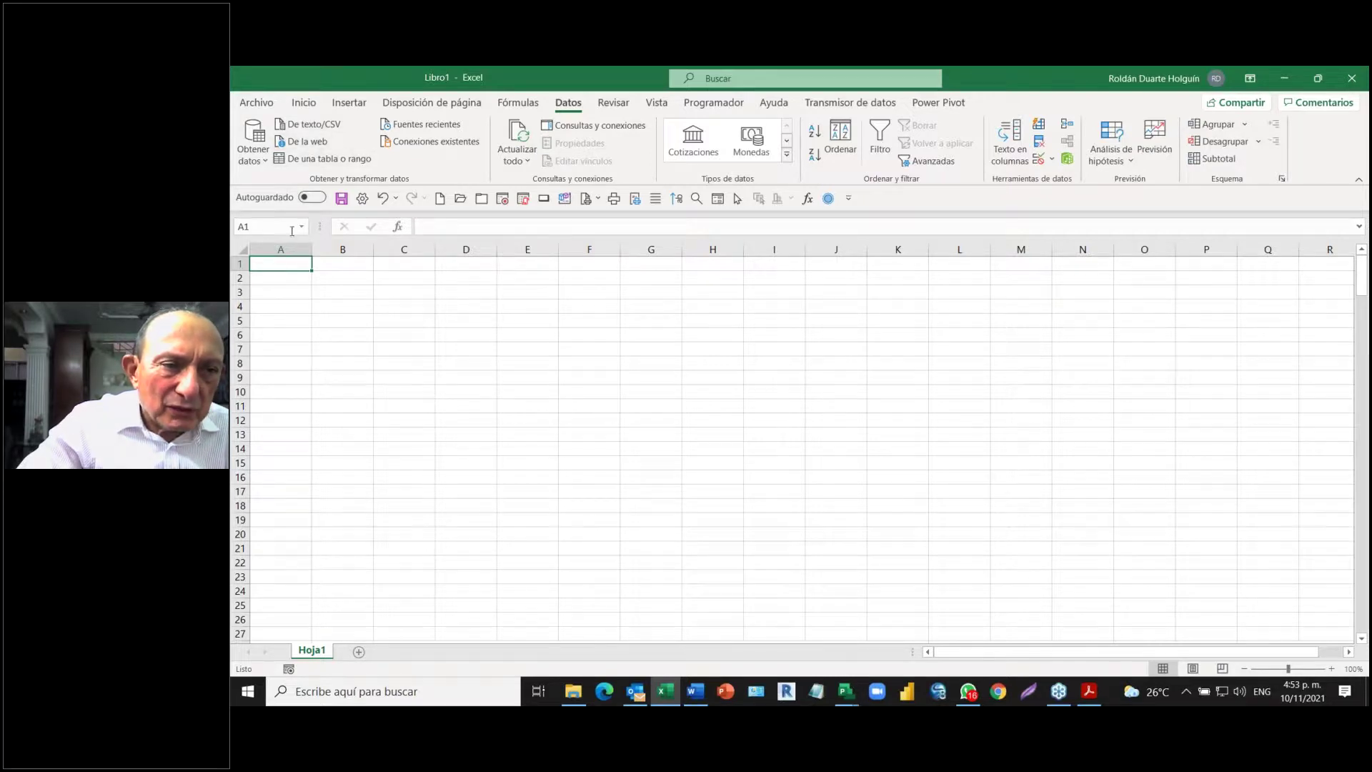
{"action": "right_click", "coordinate": [275, 265]}
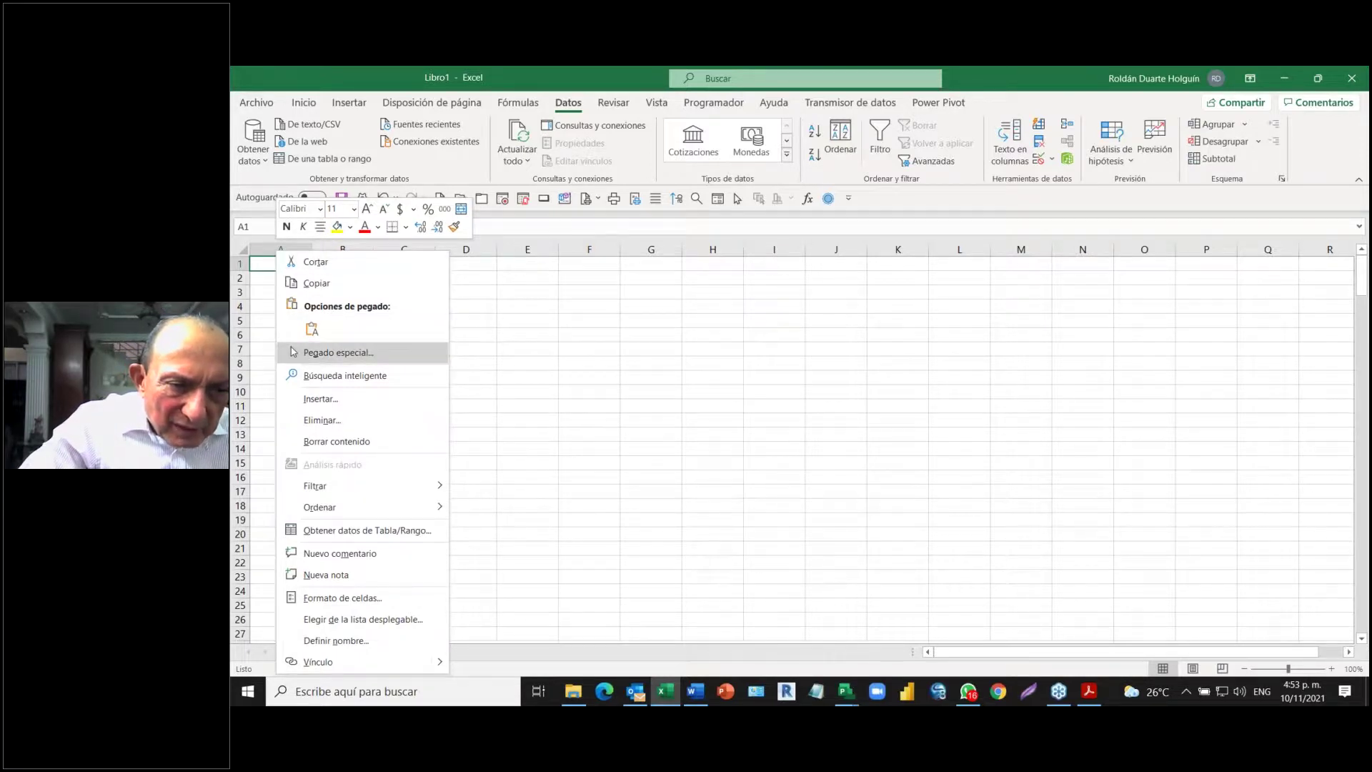
{"action": "left_click", "coordinate": [373, 359]}
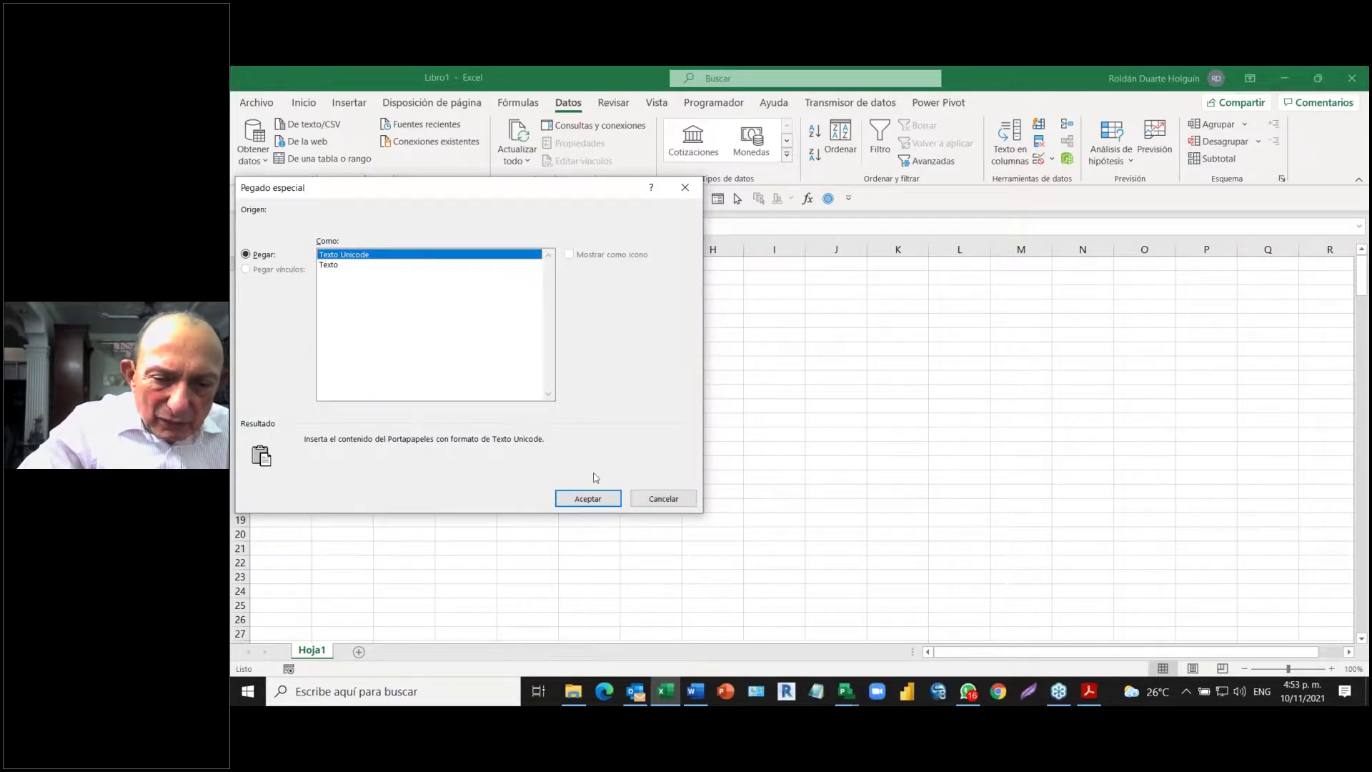
{"action": "left_click", "coordinate": [586, 498]}
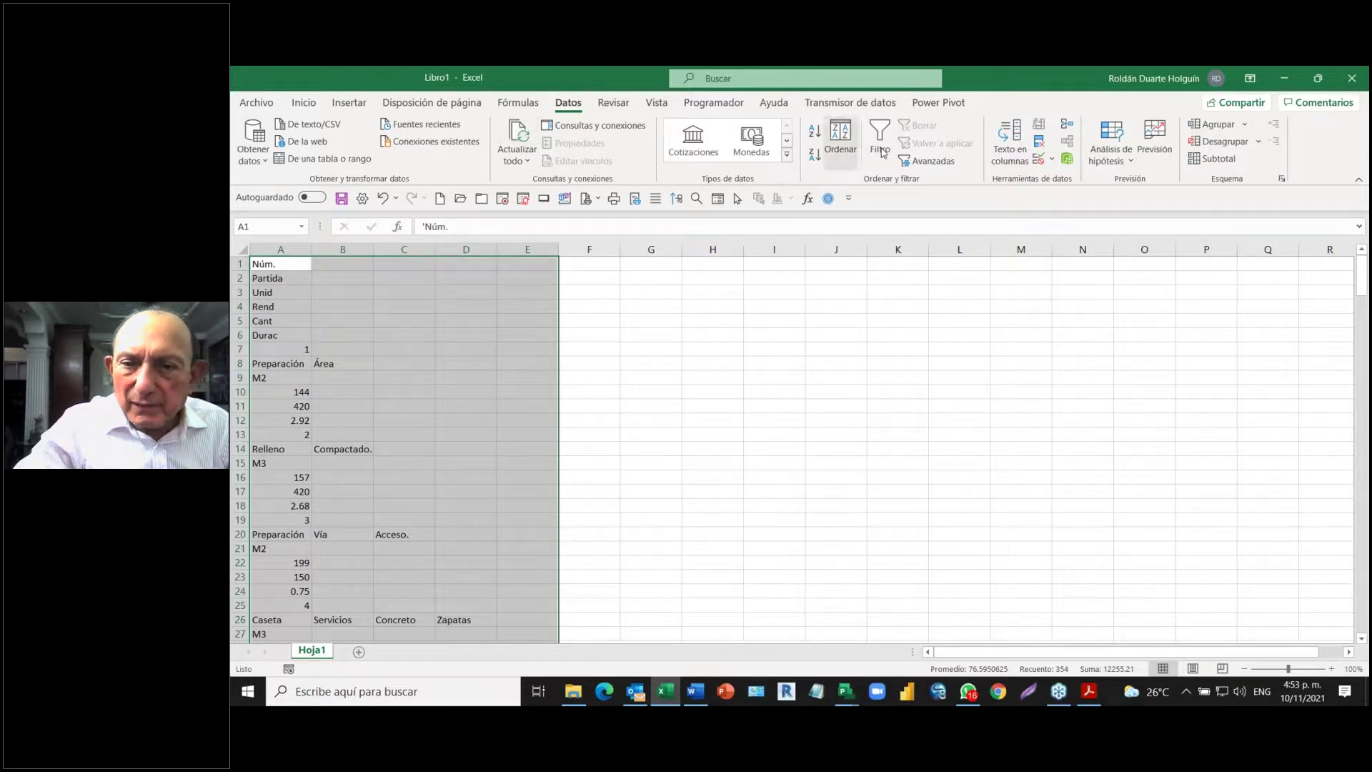
- Try Text to Columns on the whole pasted range in columns A to E, and clear the range's contents
{"action": "left_click", "coordinate": [1012, 152]}
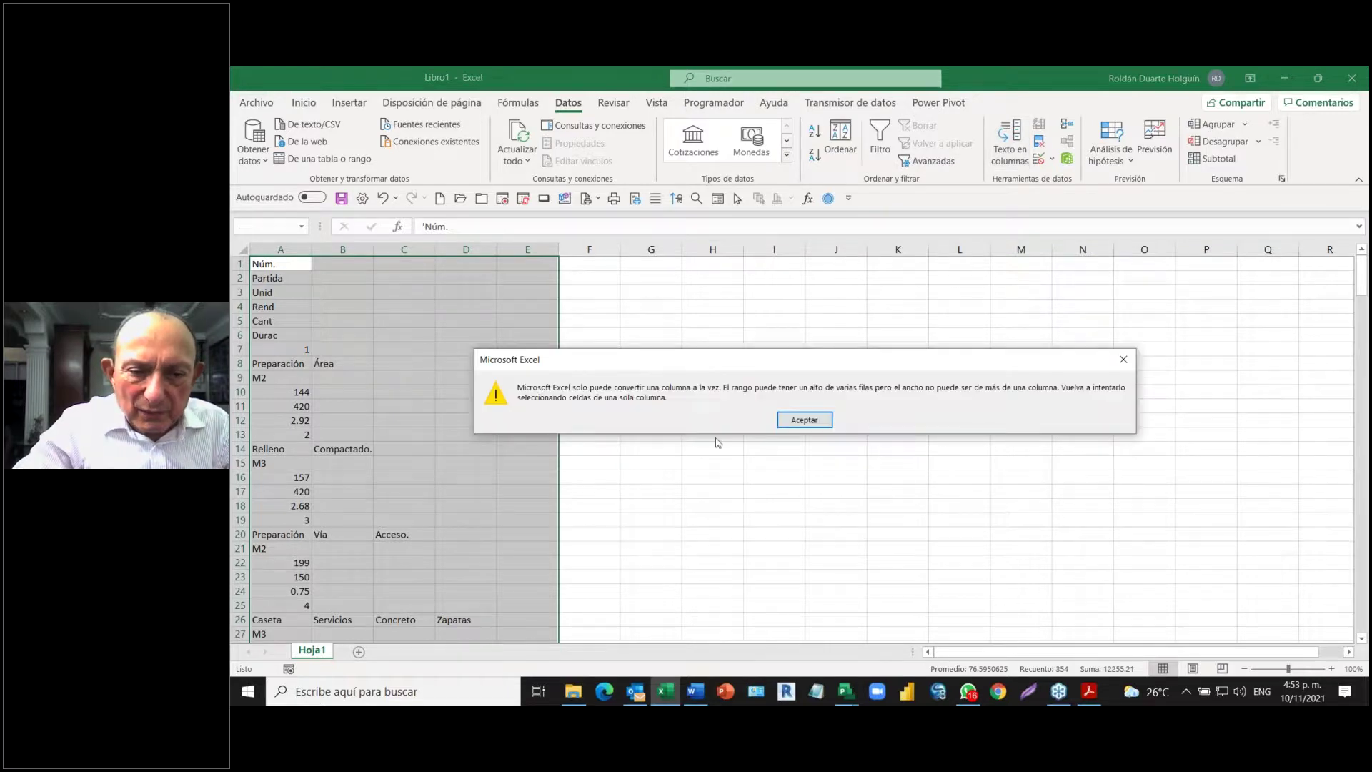
{"action": "left_click", "coordinate": [797, 423]}
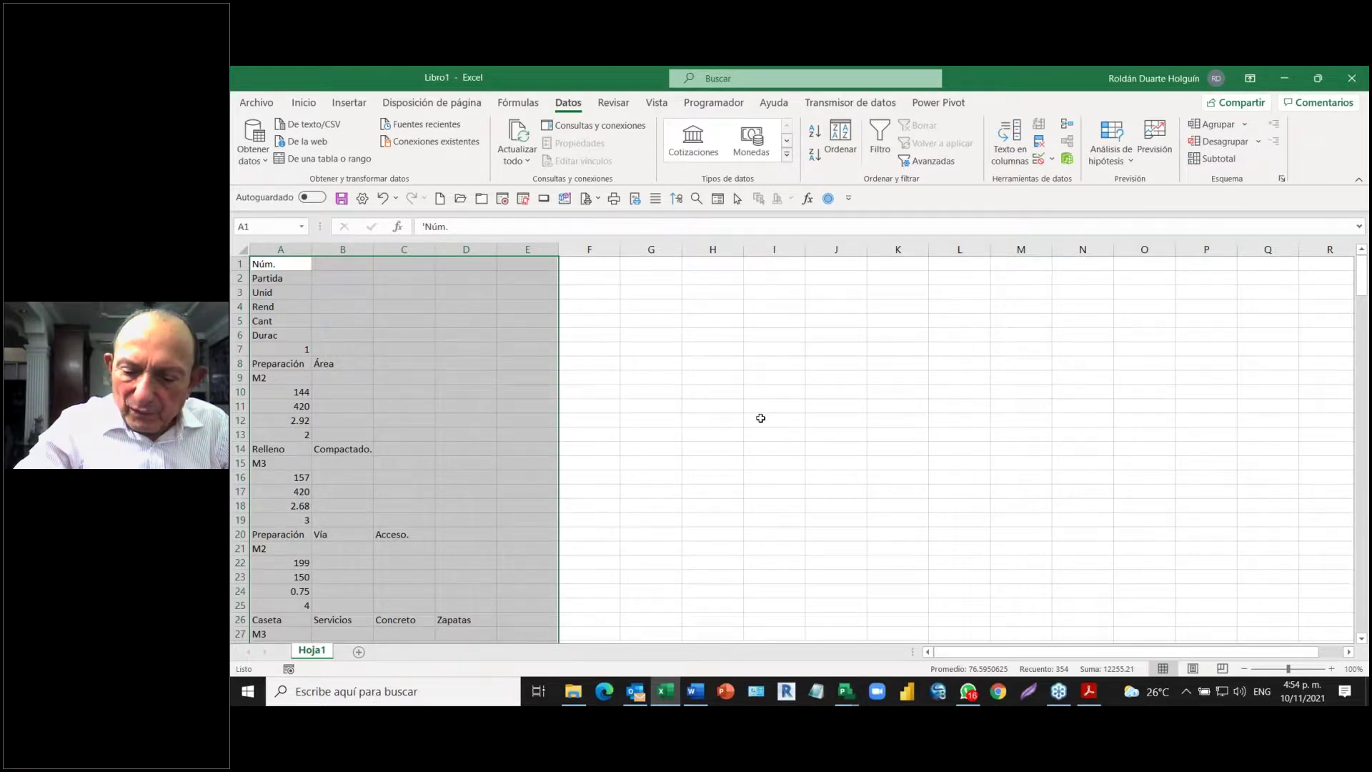
{"action": "key", "text": "Delete"}
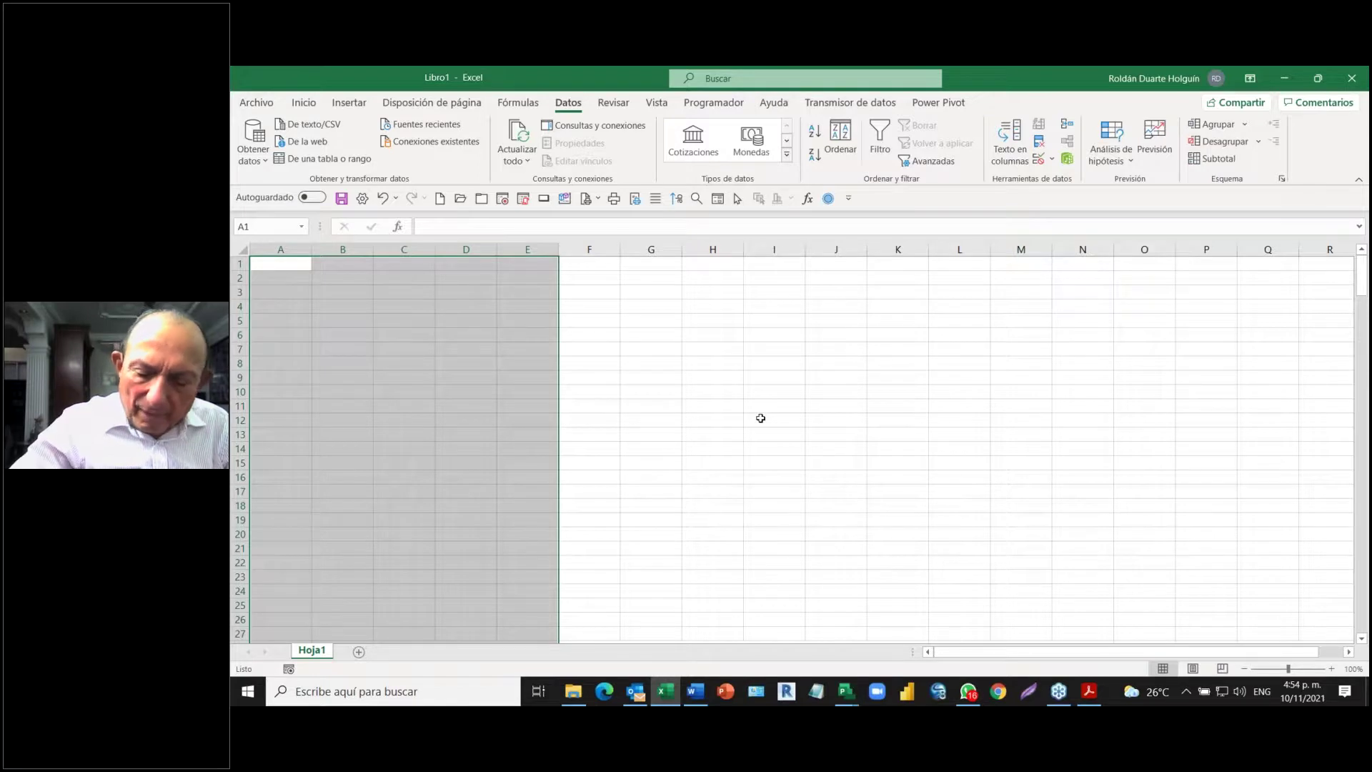
- Make A1 the only selected cell and switch to the manual's Table 1 in Acrobat Reader
{"action": "key", "text": "ctrl+Home"}
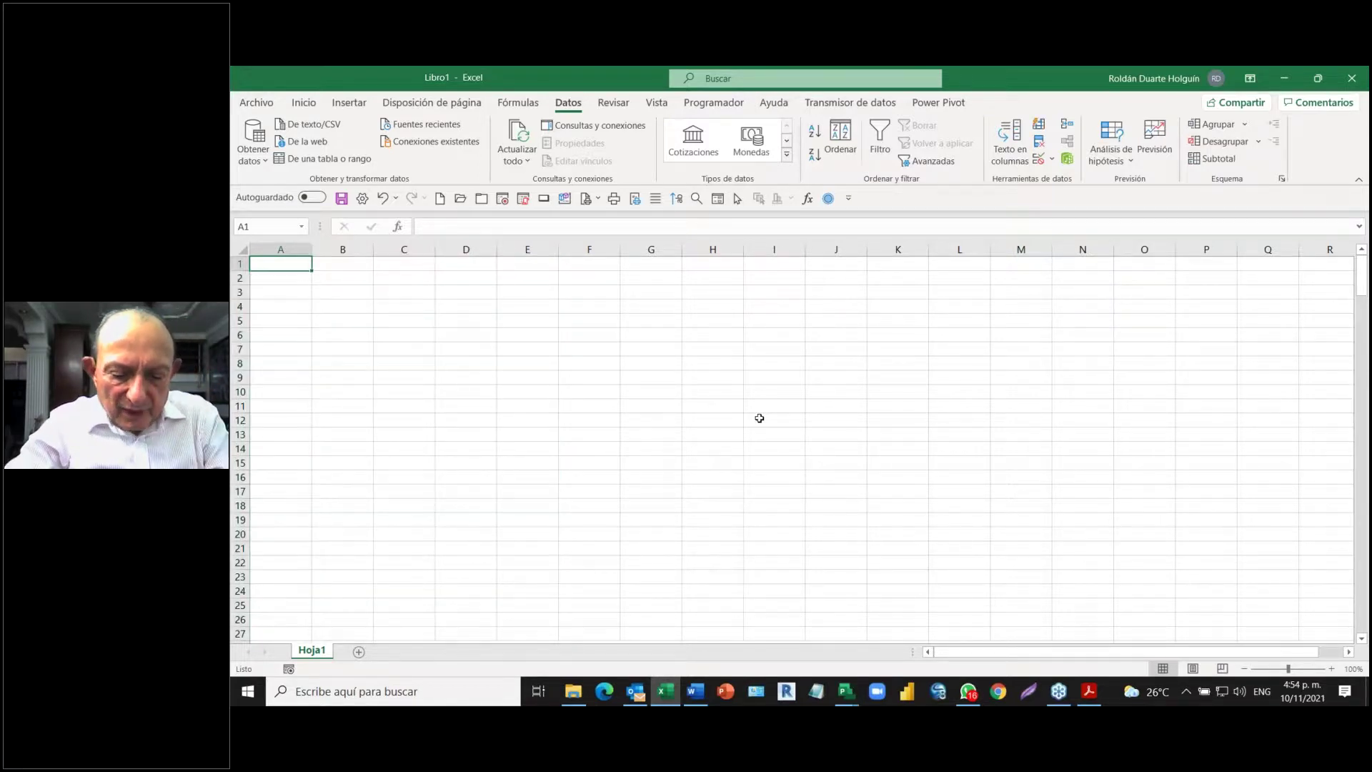
{"action": "key", "text": "alt"}
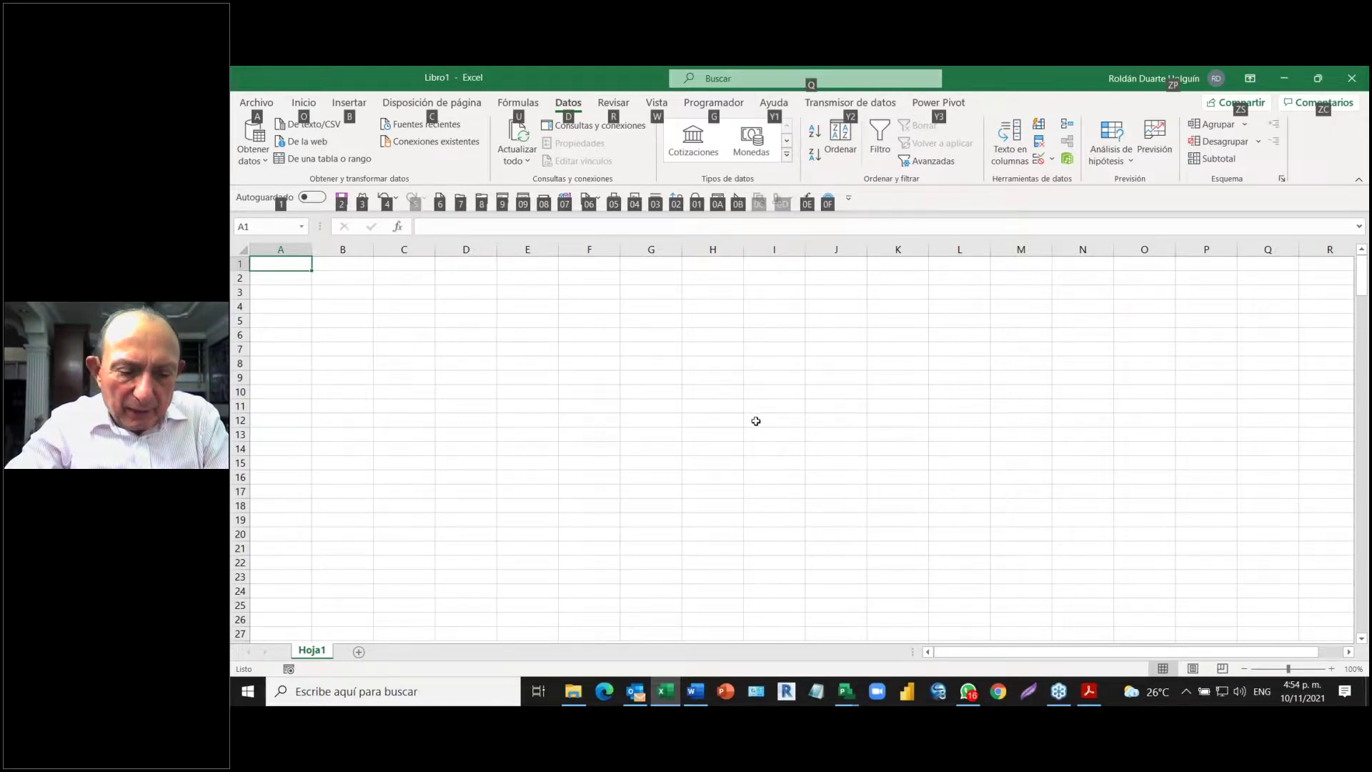
{"action": "key", "text": "alt+Tab"}
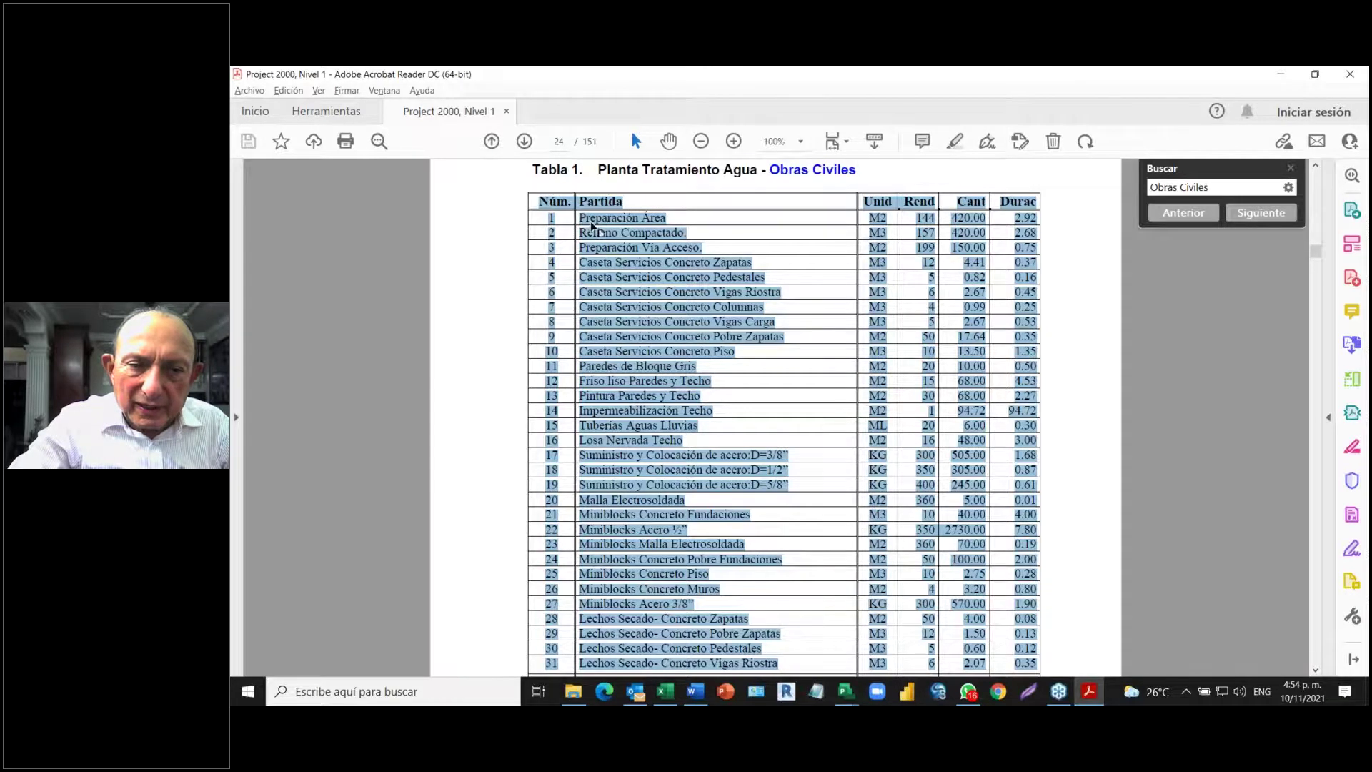
{"action": "left_click_drag", "start_coordinate": [580, 218], "coordinate": [711, 218]}
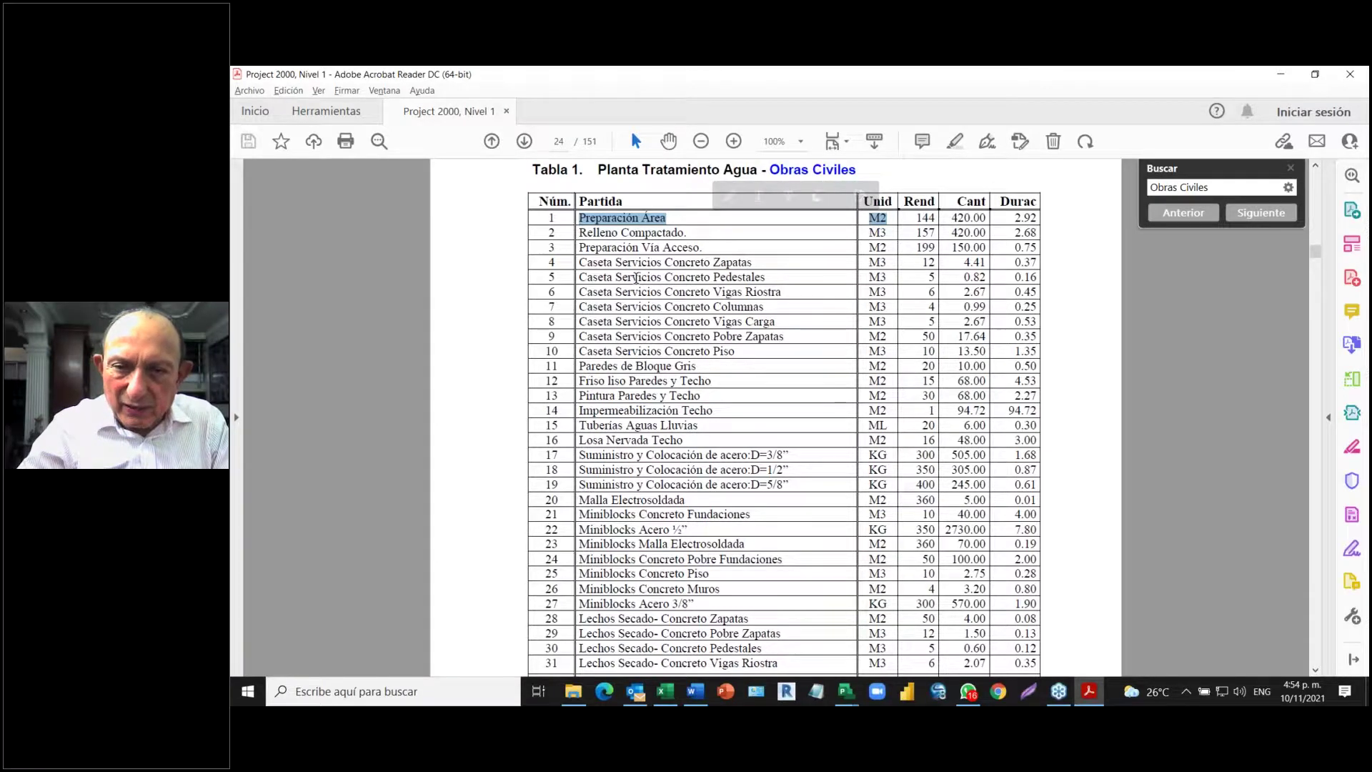
{"action": "key", "text": "ctrl+shift+Right"}
{"action": "key", "text": "ctrl+shift+Right"}
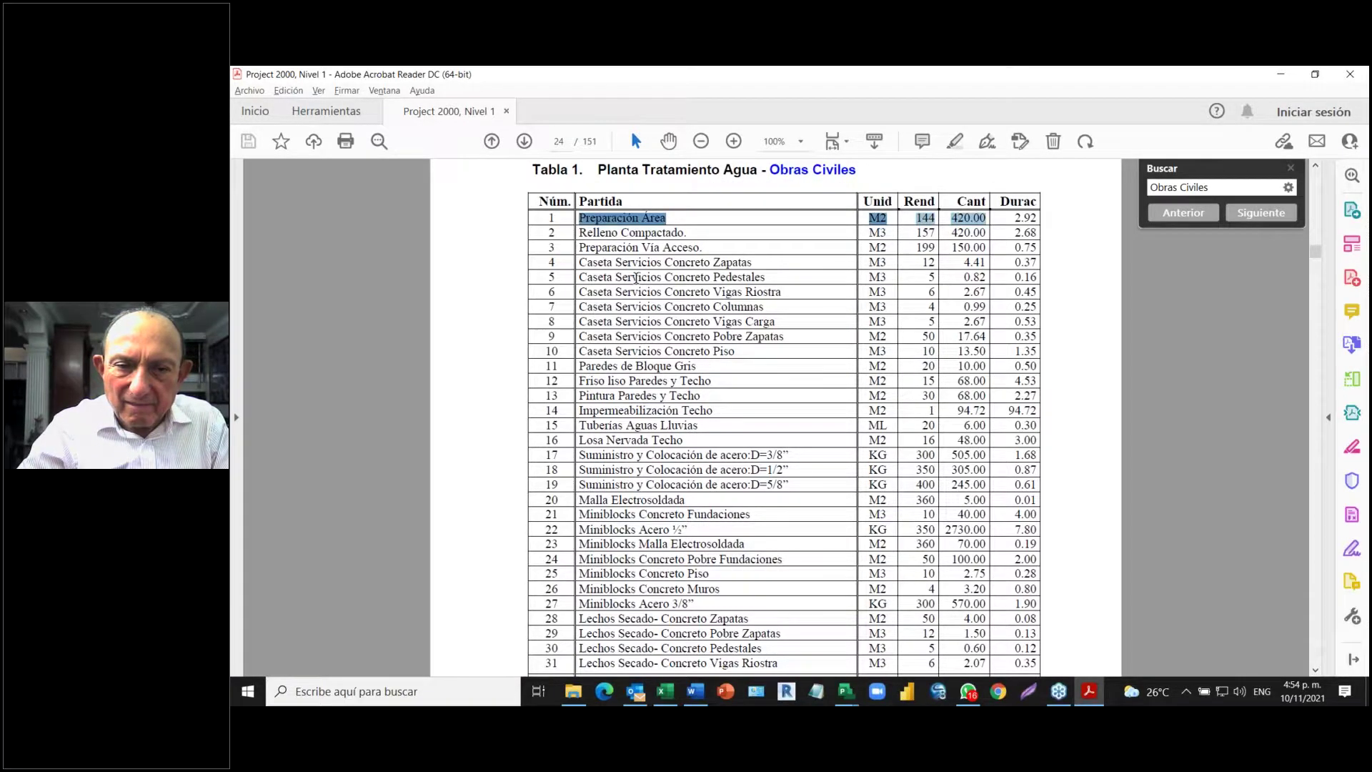
{"action": "key", "text": "ctrl+shift+Right"}
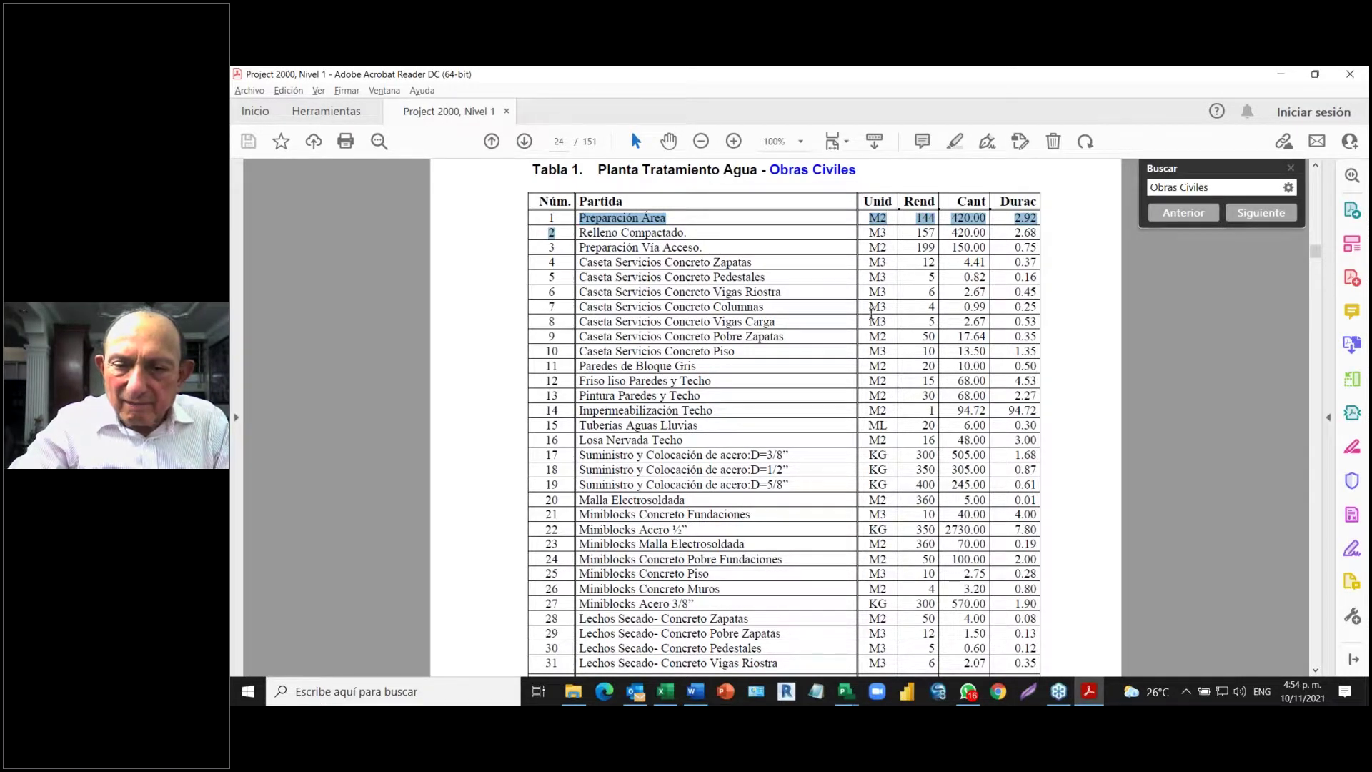
- Select the header row of Table 1 in the manual, from Núm. through Durac
{"action": "double_click", "coordinate": [541, 201]}
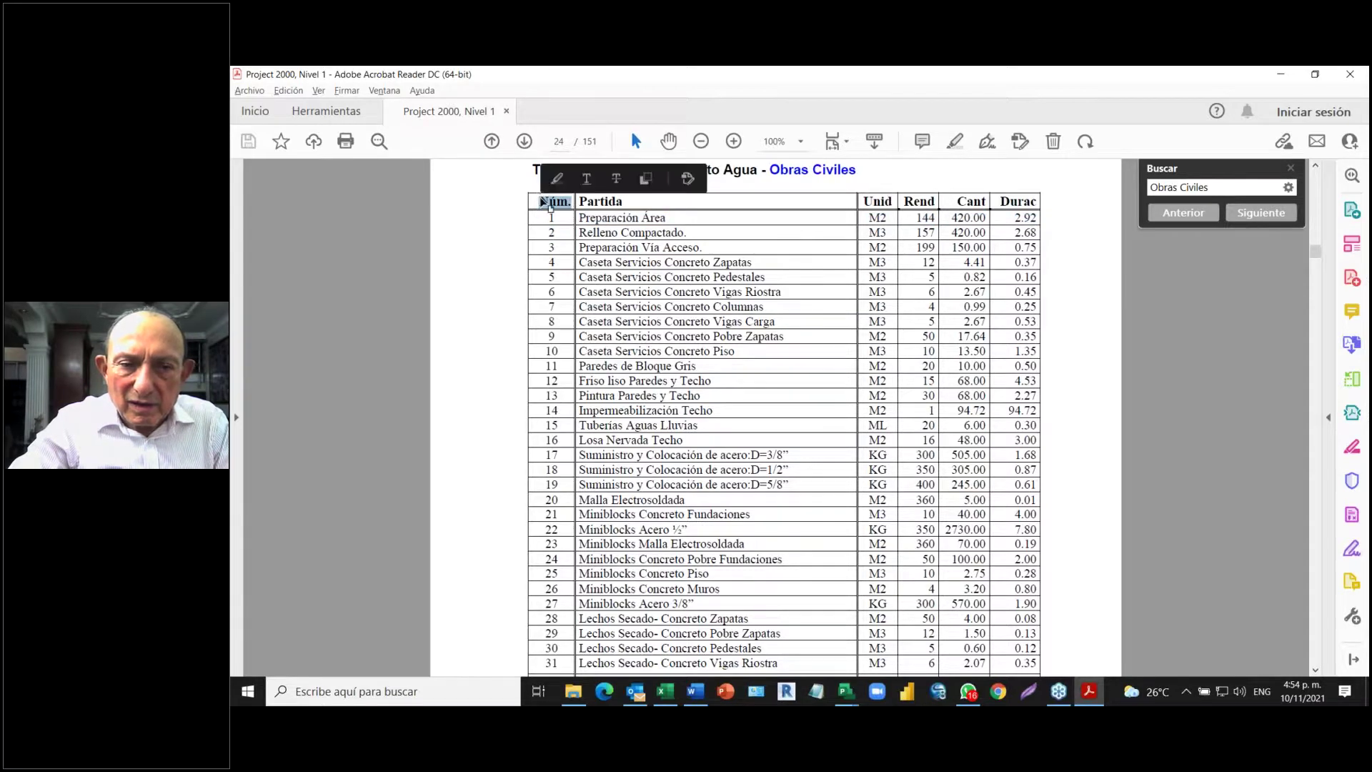
{"action": "key", "text": "shift+Right"}
{"action": "key", "text": "shift+Right"}
{"action": "key", "text": "shift+Right"}
{"action": "key", "text": "shift+Right"}
{"action": "key", "text": "shift+Right"}
{"action": "key", "text": "shift+Right"}
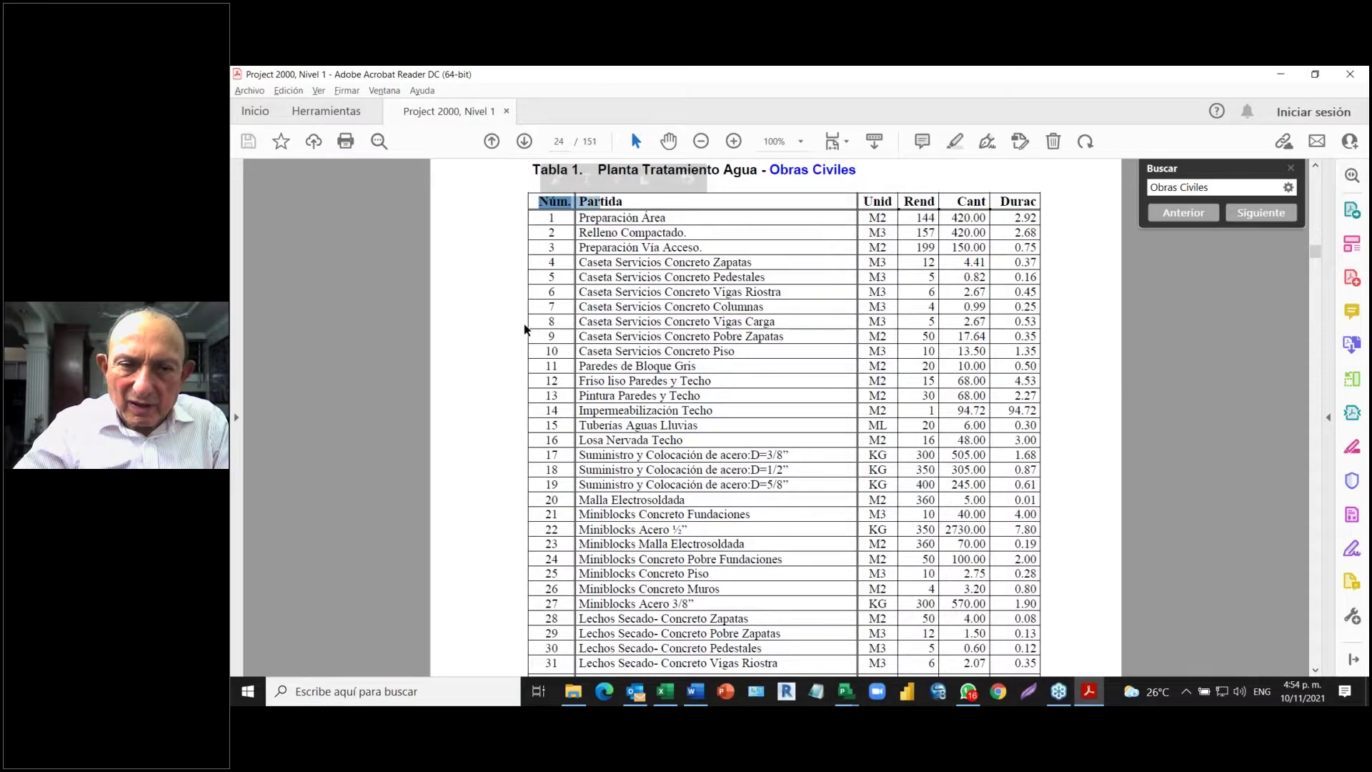
{"action": "key", "text": "shift+Right"}
{"action": "key", "text": "shift+Right"}
{"action": "key", "text": "shift+Right"}
{"action": "key", "text": "shift+Right"}
{"action": "key", "text": "shift+Right"}
{"action": "key", "text": "shift+Right"}
{"action": "key", "text": "shift+Right"}
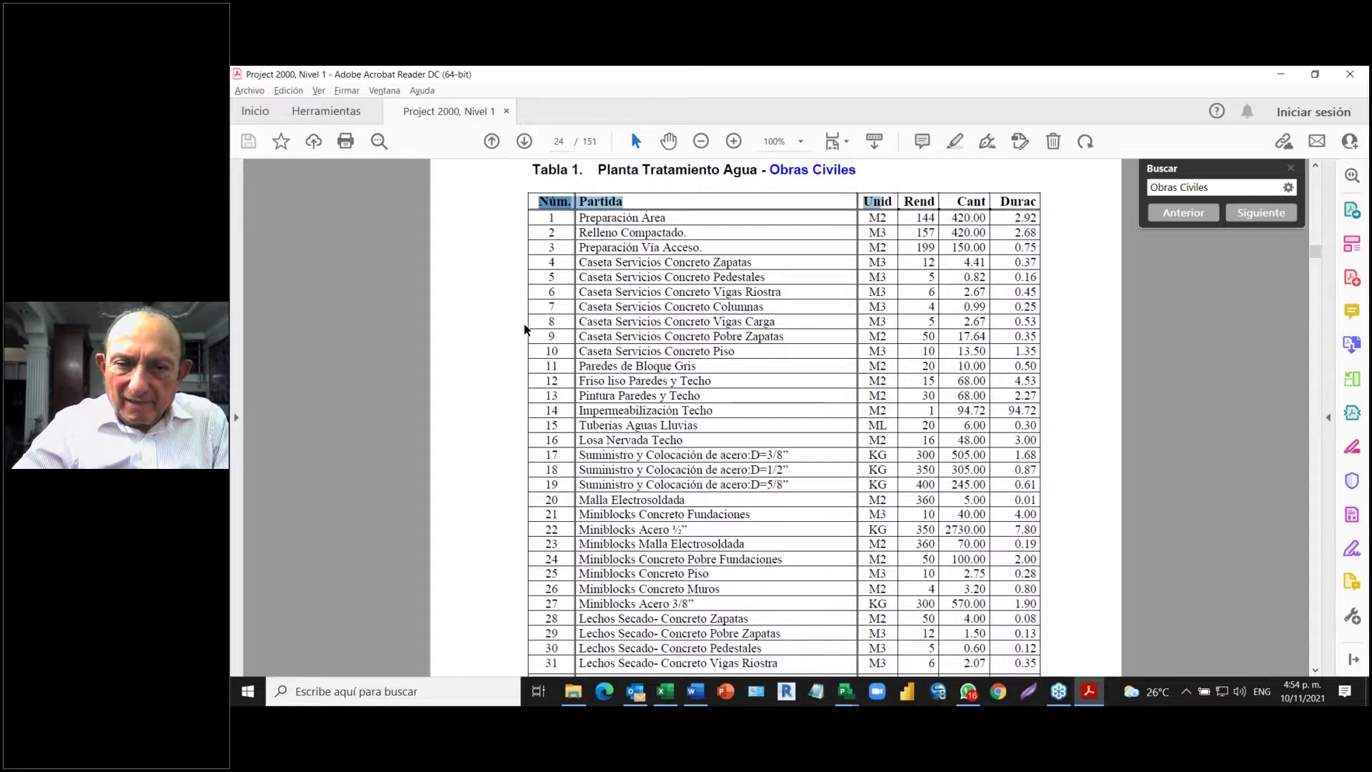
{"action": "key", "text": "shift+Right"}
{"action": "key", "text": "shift+Right"}
{"action": "key", "text": "shift+Right"}
{"action": "key", "text": "shift+Right"}
{"action": "key", "text": "shift+Right"}
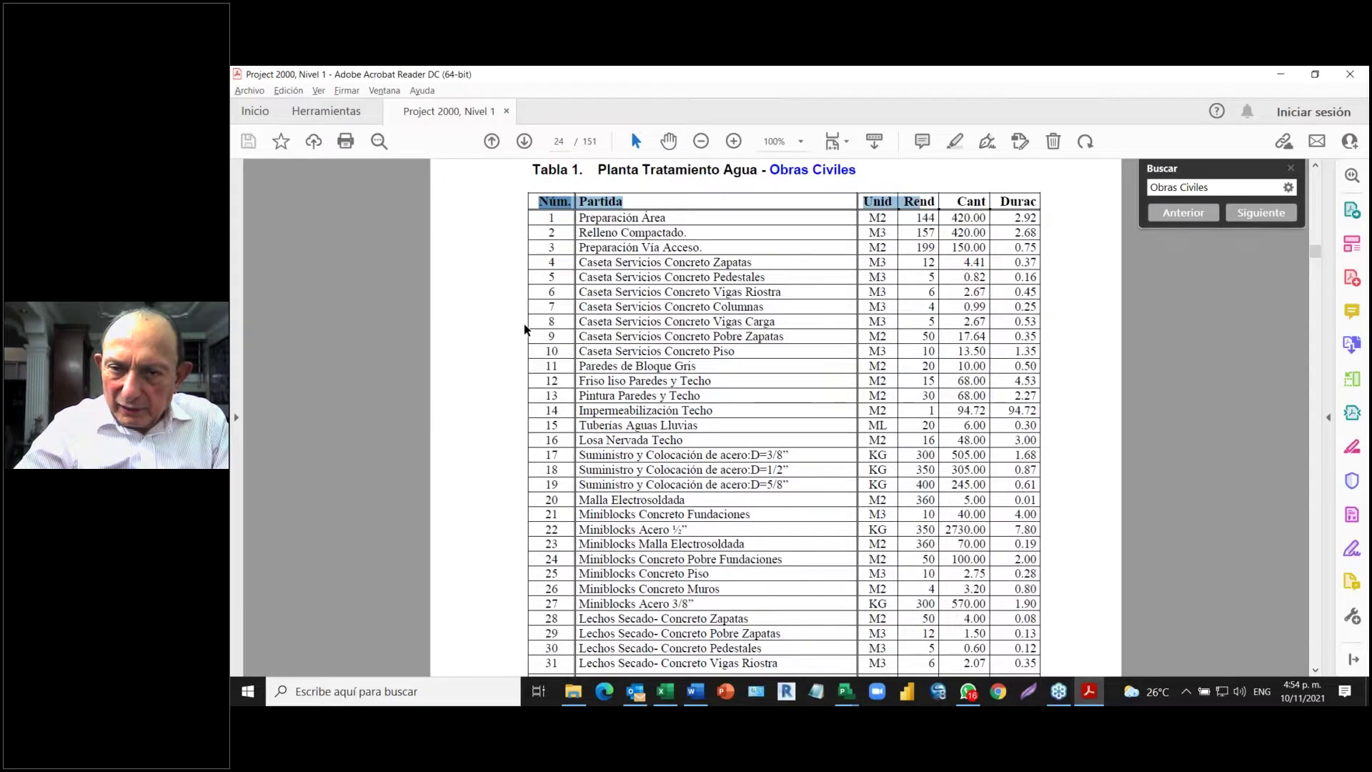
{"action": "key", "text": "shift+Right"}
{"action": "key", "text": "shift+Right"}
{"action": "key", "text": "shift+Right"}
{"action": "key", "text": "shift+Right"}
{"action": "key", "text": "shift+Right"}
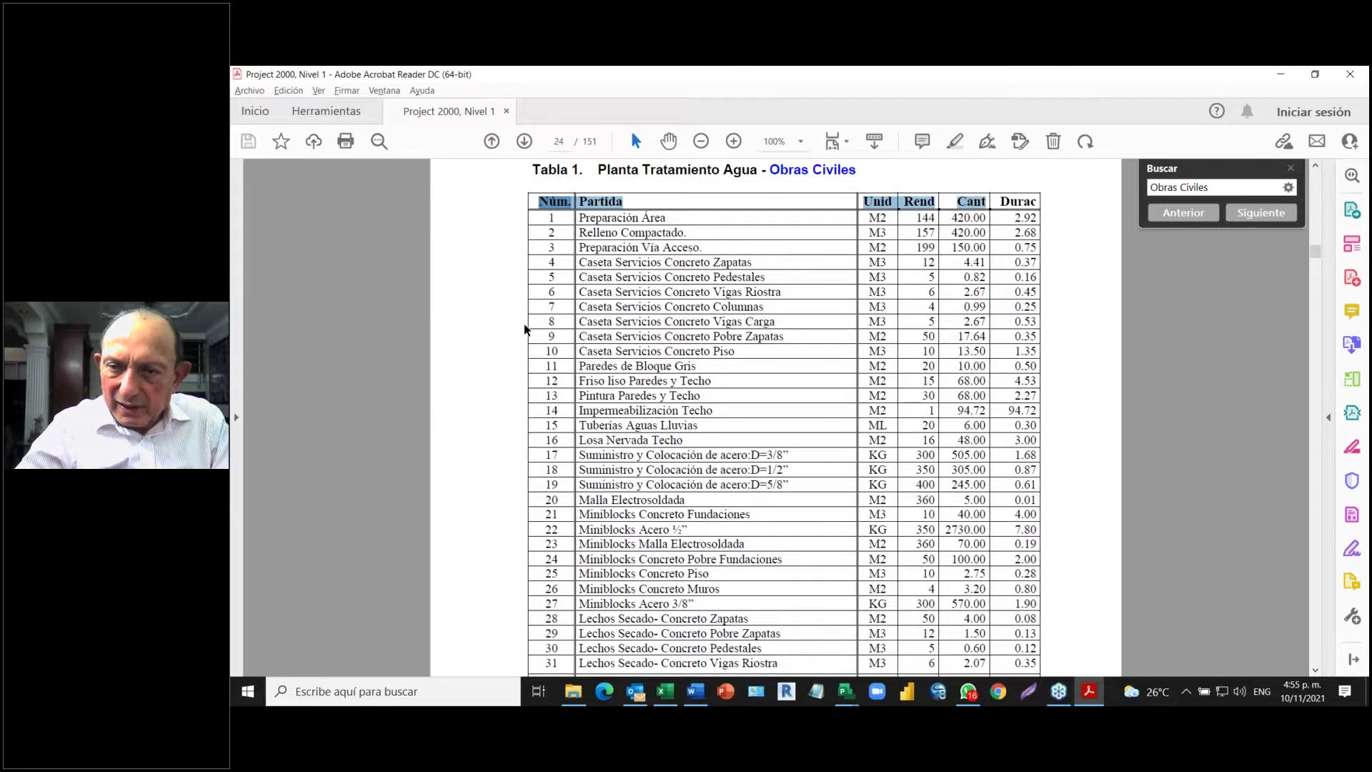
{"action": "key", "text": "shift+Right"}
{"action": "key", "text": "shift+Right"}
{"action": "key", "text": "shift+Right"}
{"action": "key", "text": "shift+Right"}
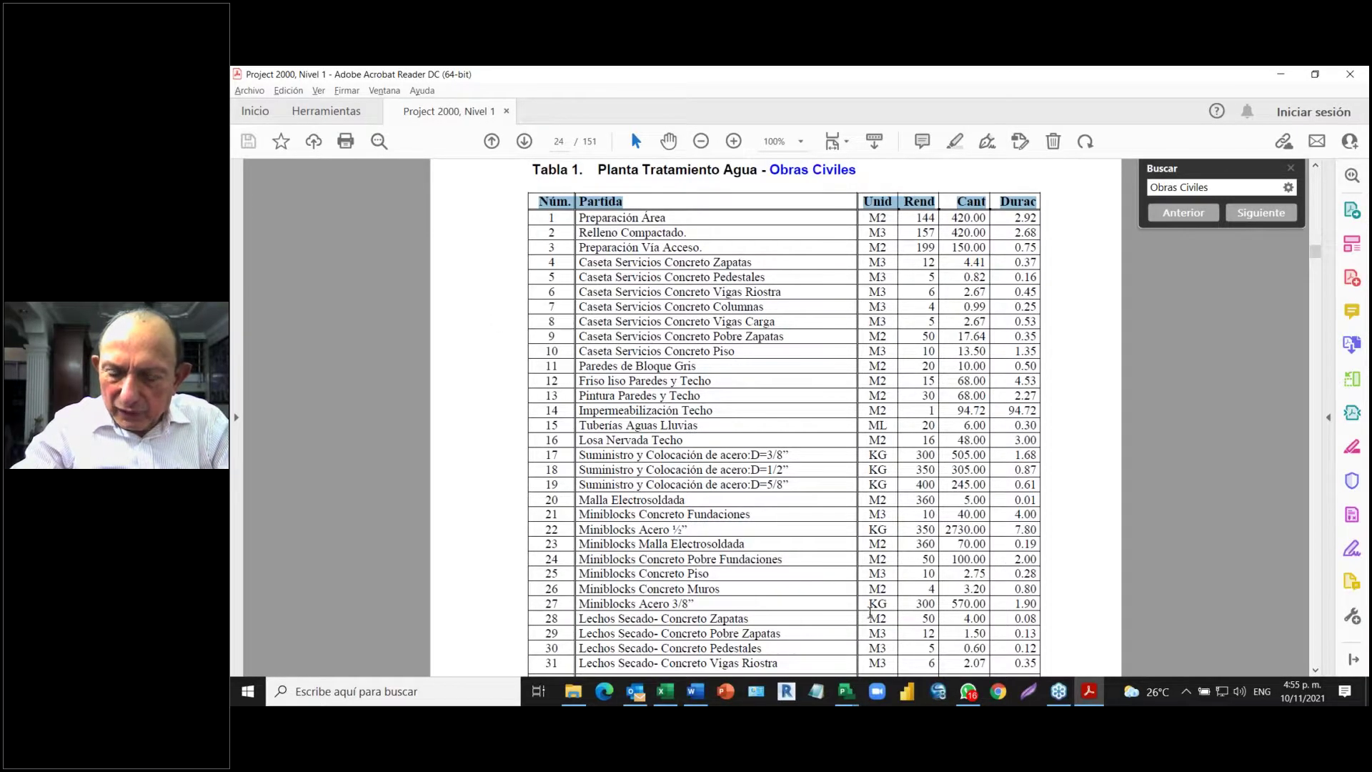
- Extend the selection through row 40, Lecho de Grava, to cover all of Table 1, and clear the selection
{"action": "key", "text": "shift+Down"}
{"action": "key", "text": "shift+Down"}
{"action": "key", "text": "shift+Down"}
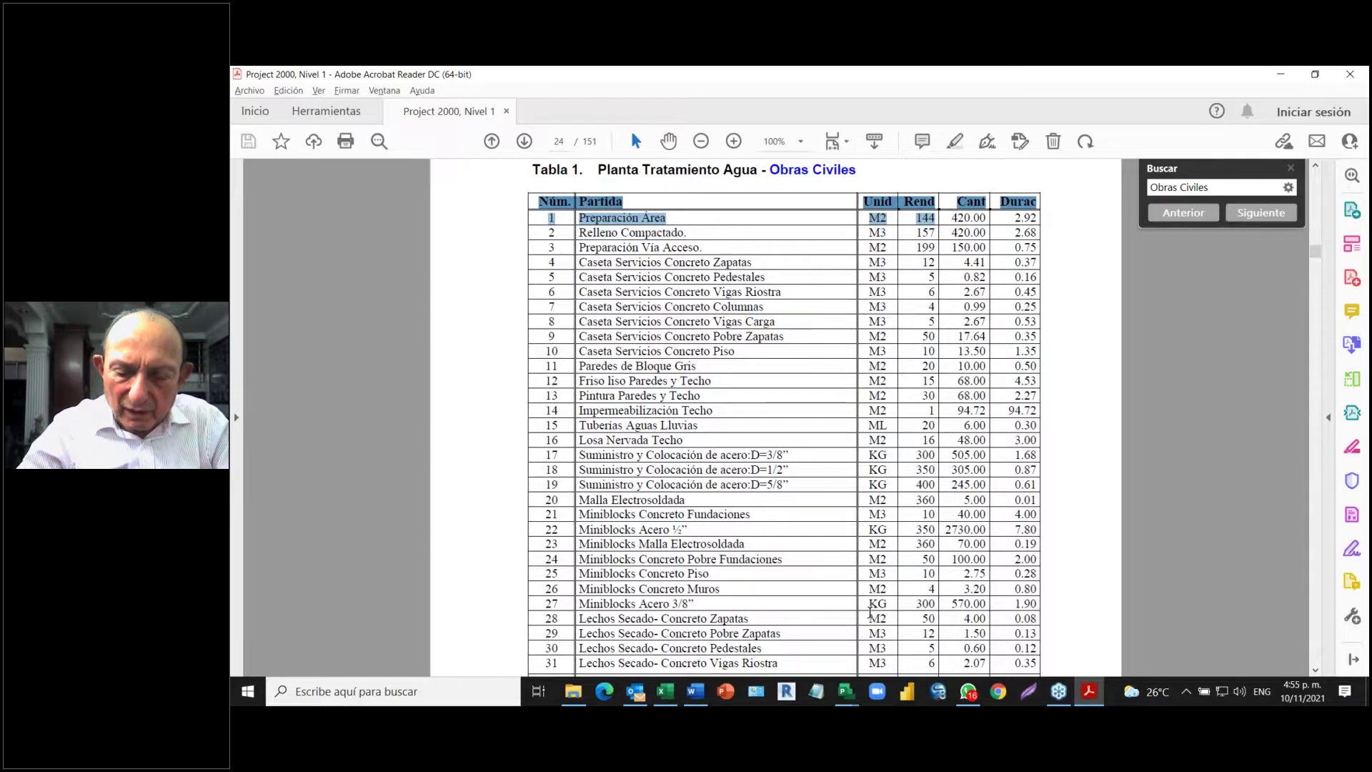
{"action": "key", "text": "shift+End"}
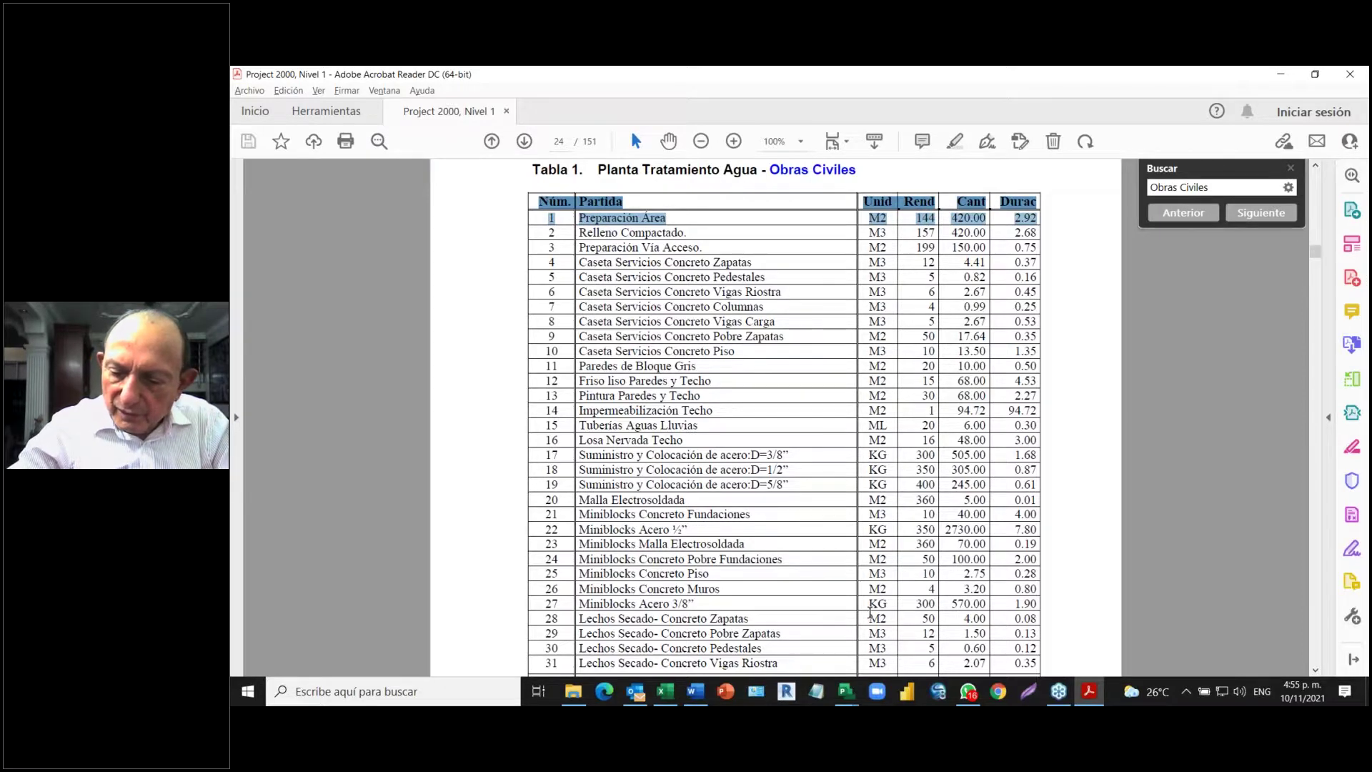
{"action": "key", "text": "Page_Down"}
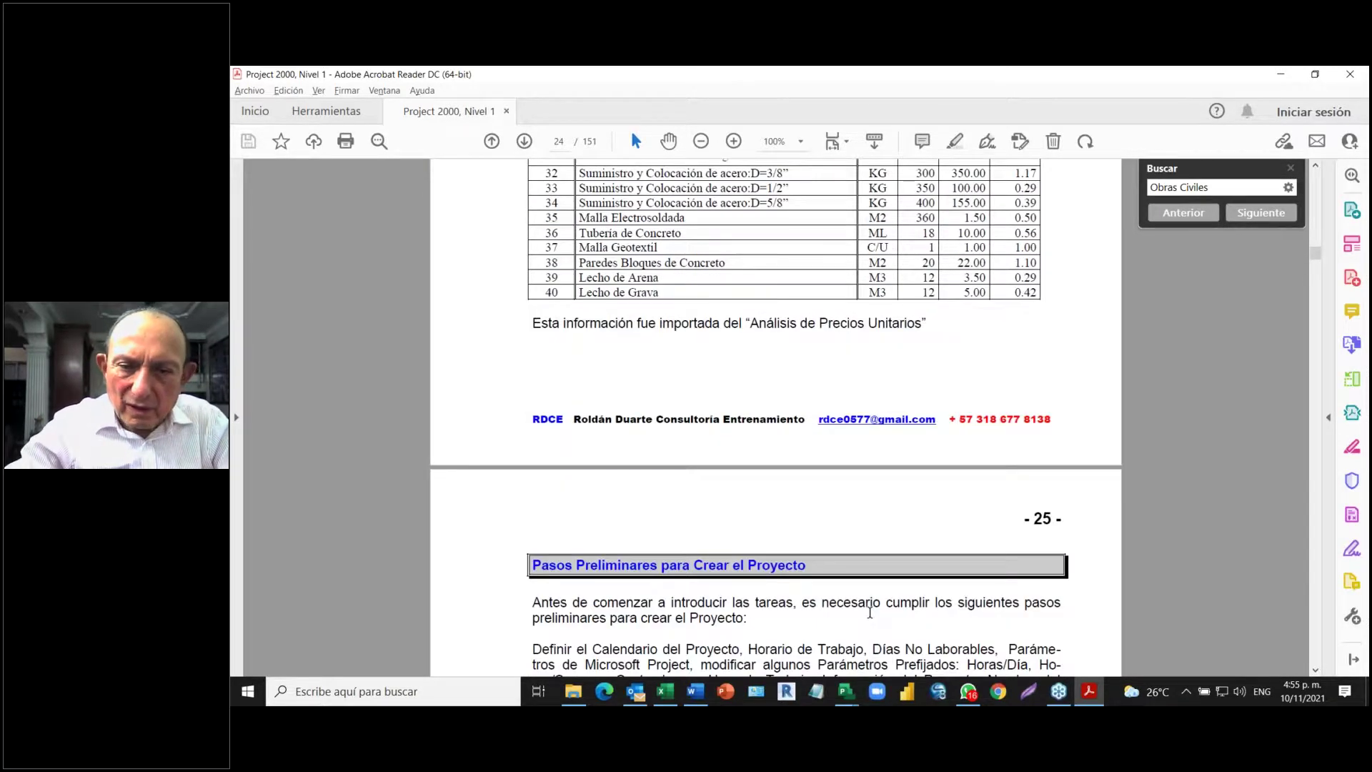
{"action": "left_click", "coordinate": [1035, 292], "text": "shift"}
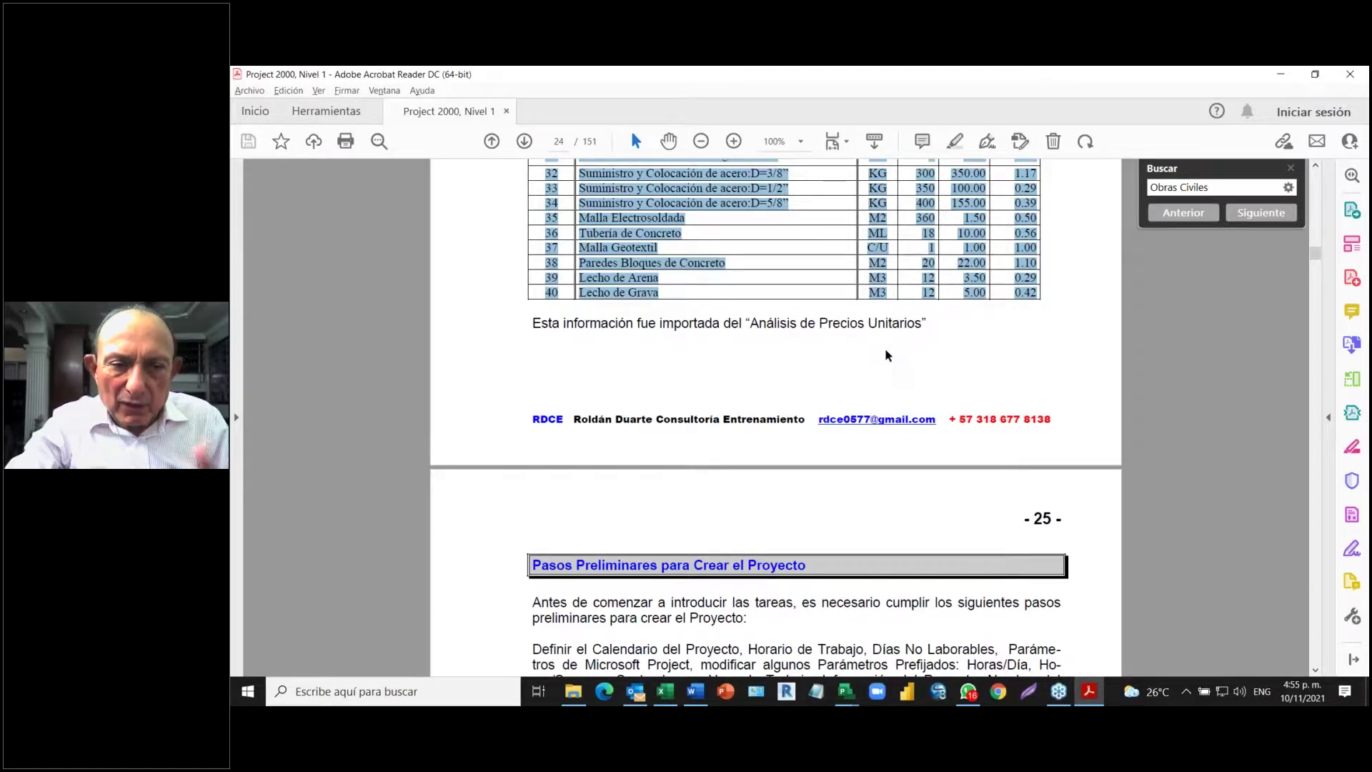
{"action": "left_click", "coordinate": [860, 388]}
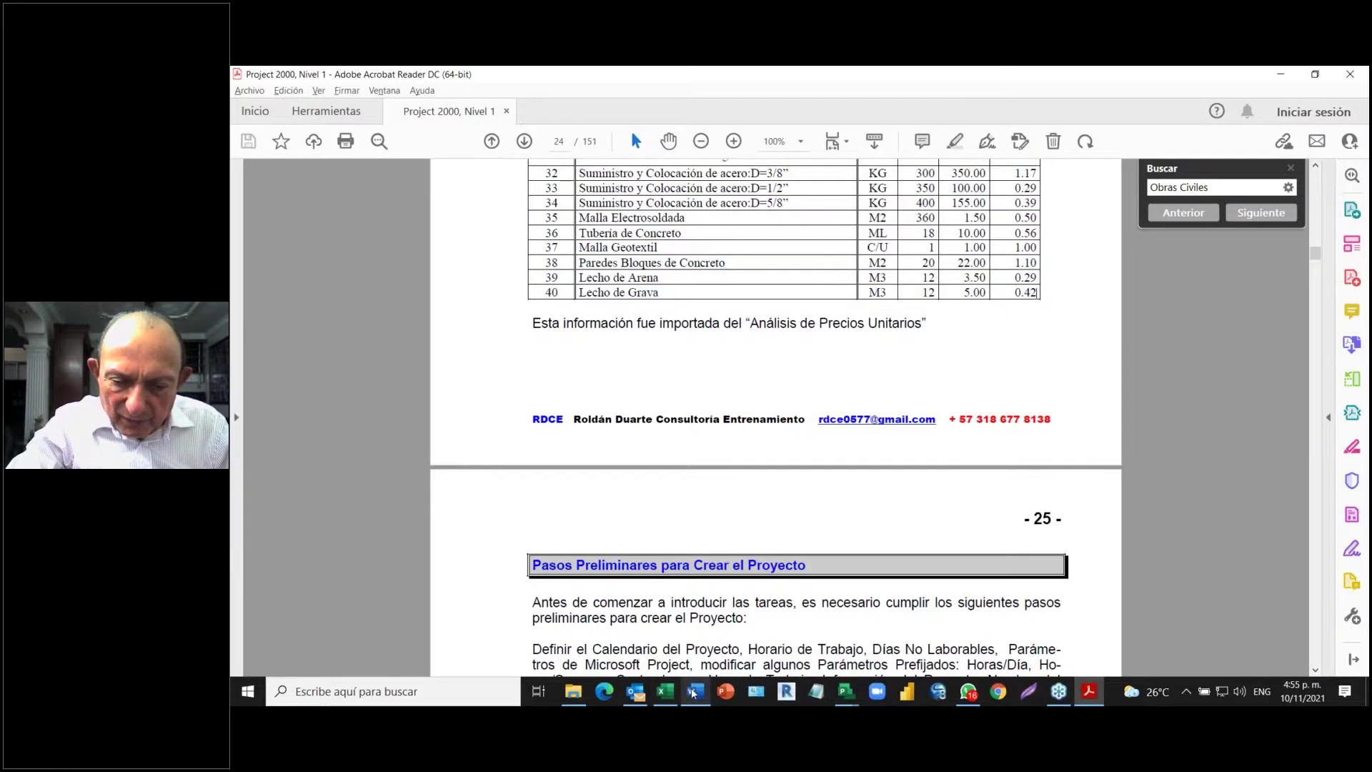
- Switch to Word, create a new blank document and paste the copied Obras Civiles table into it
{"action": "mouse_move", "coordinate": [692, 693]}
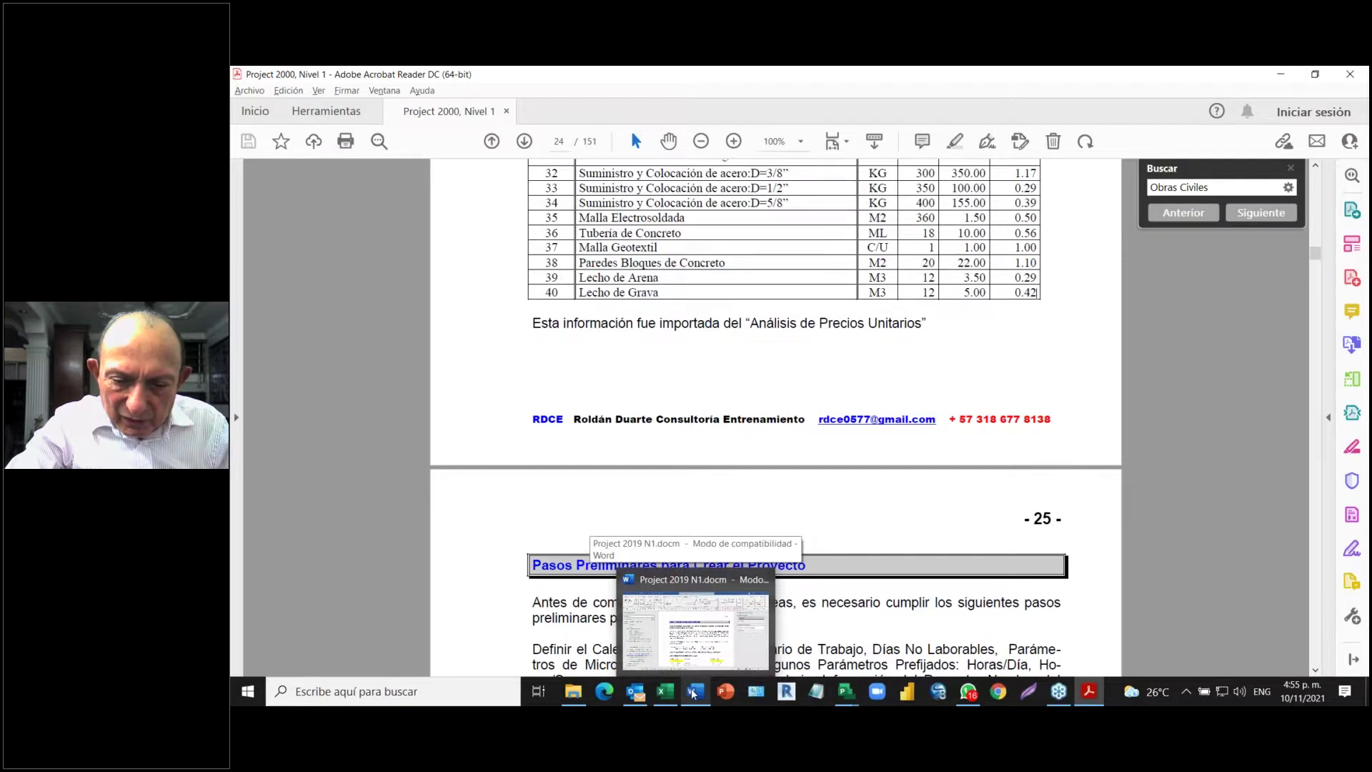
{"action": "left_click", "coordinate": [724, 665]}
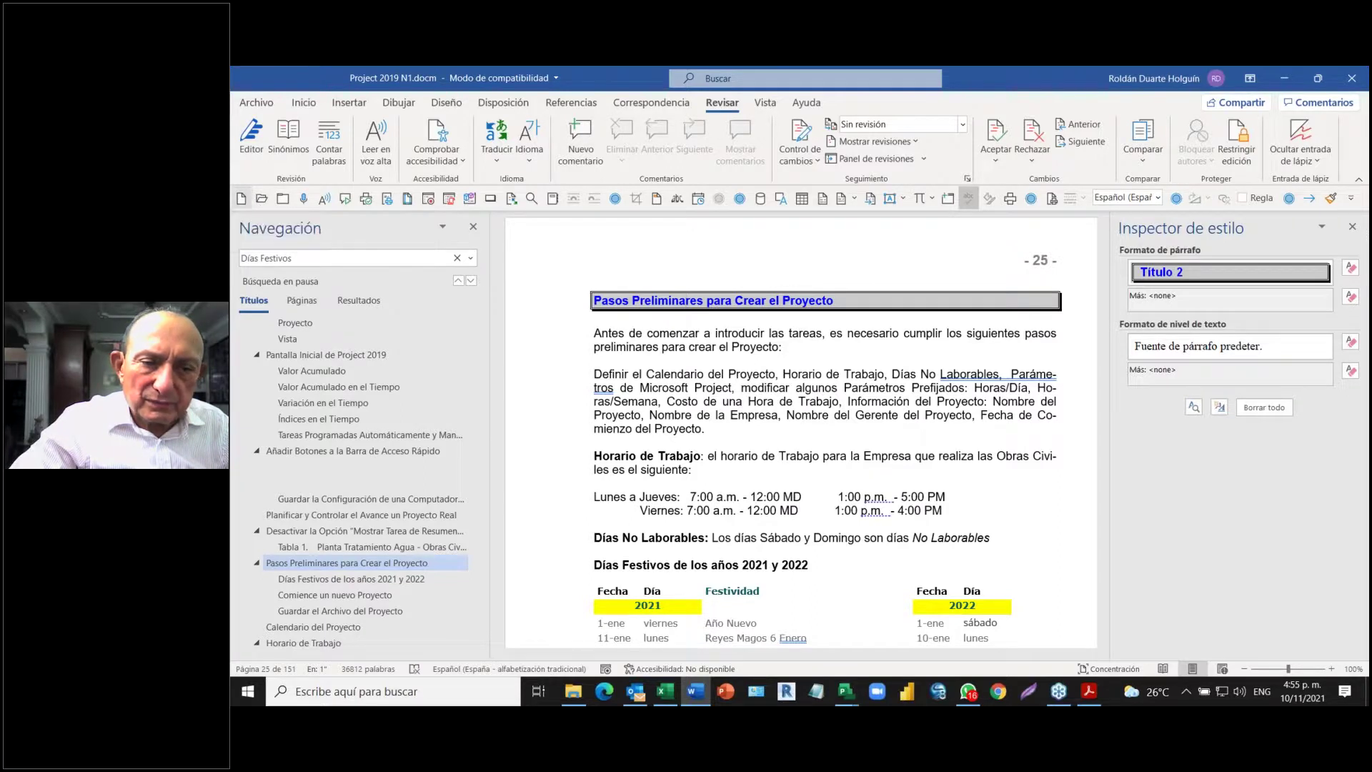
{"action": "left_click", "coordinate": [243, 199]}
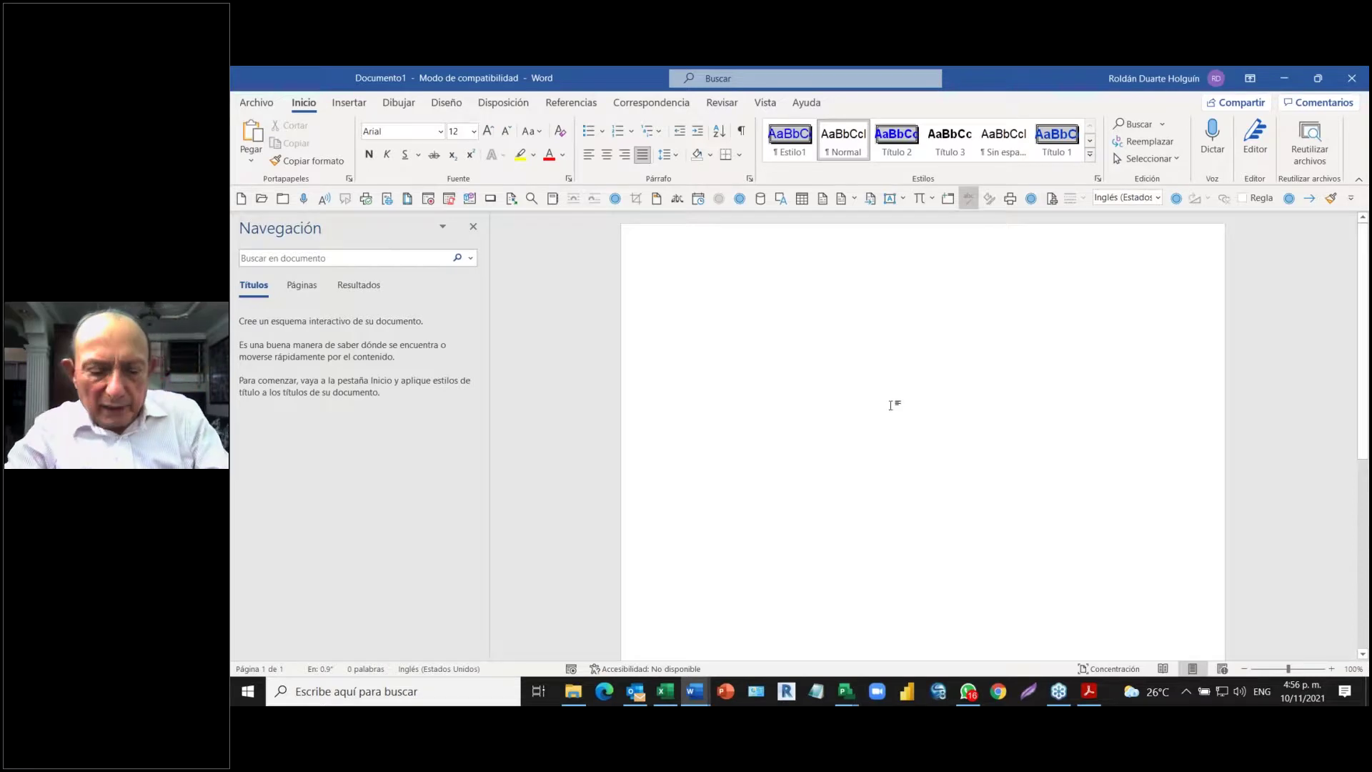
{"action": "key", "text": "ctrl+v"}
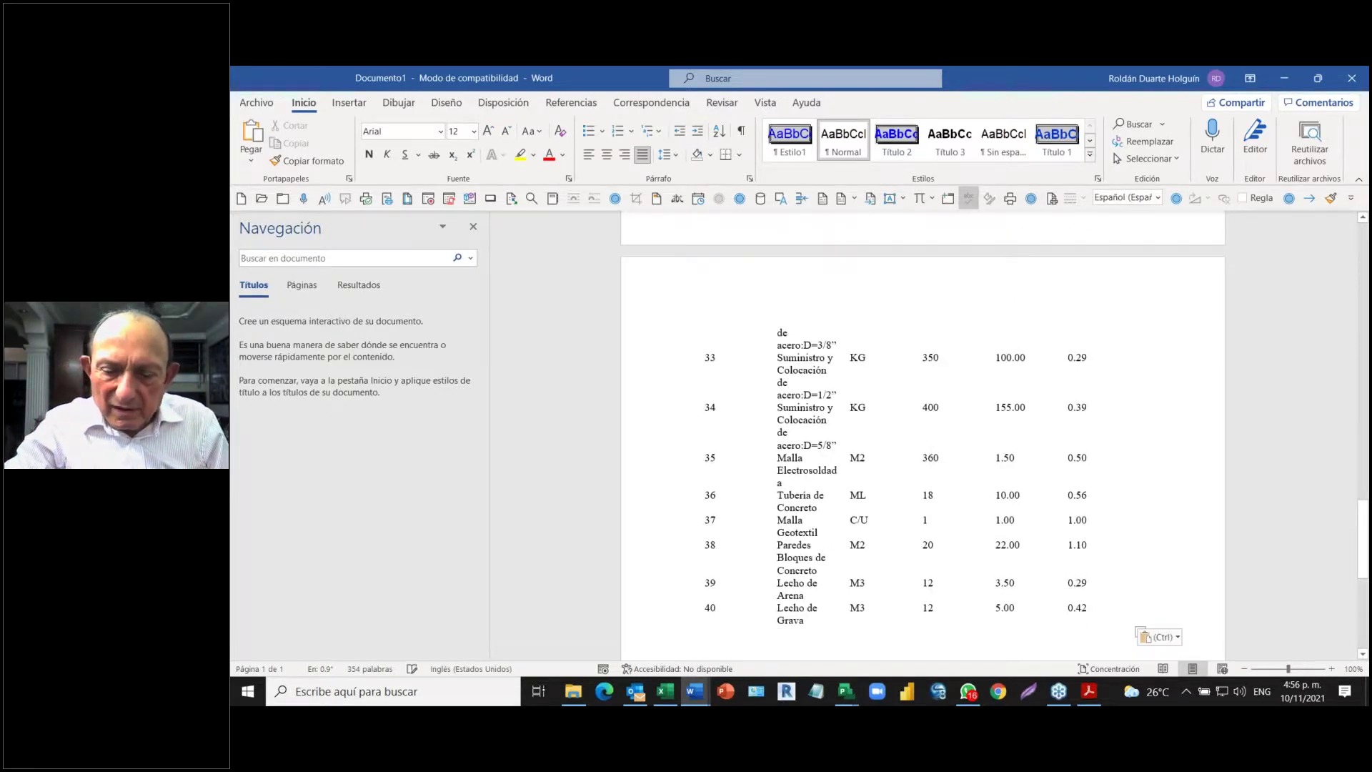
{"action": "scroll", "coordinate": [888, 437], "scroll_direction": "up", "scroll_amount": 8}
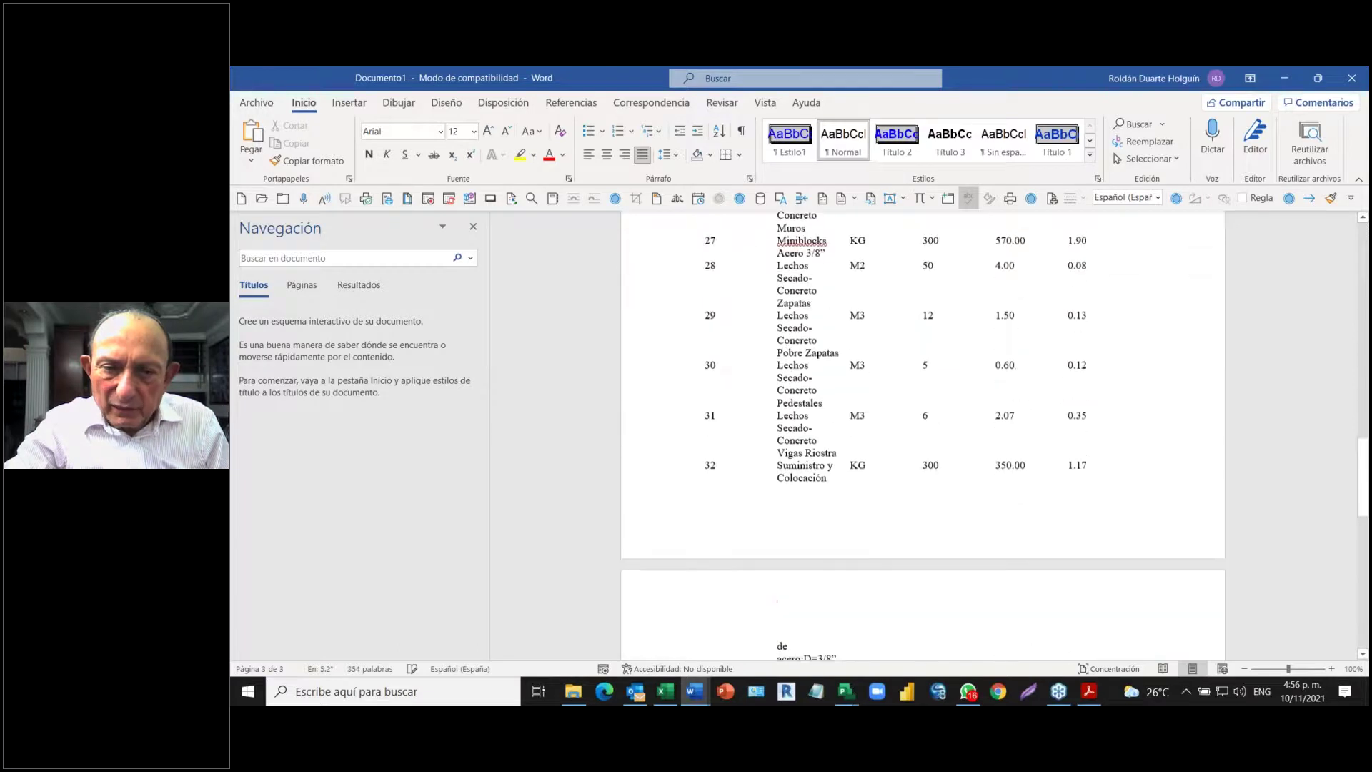
{"action": "scroll", "coordinate": [887, 437], "scroll_direction": "up", "scroll_amount": 10}
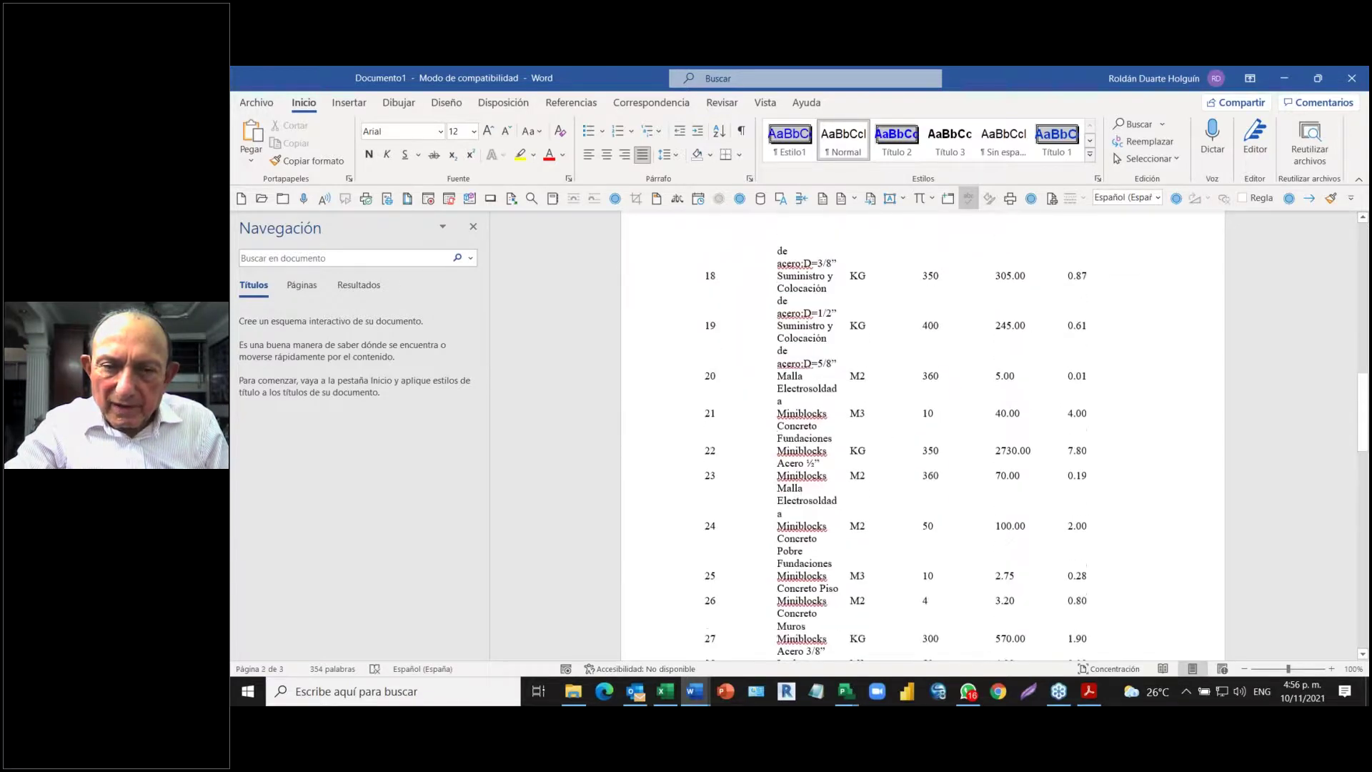
{"action": "scroll", "coordinate": [887, 431], "scroll_direction": "up", "scroll_amount": 10}
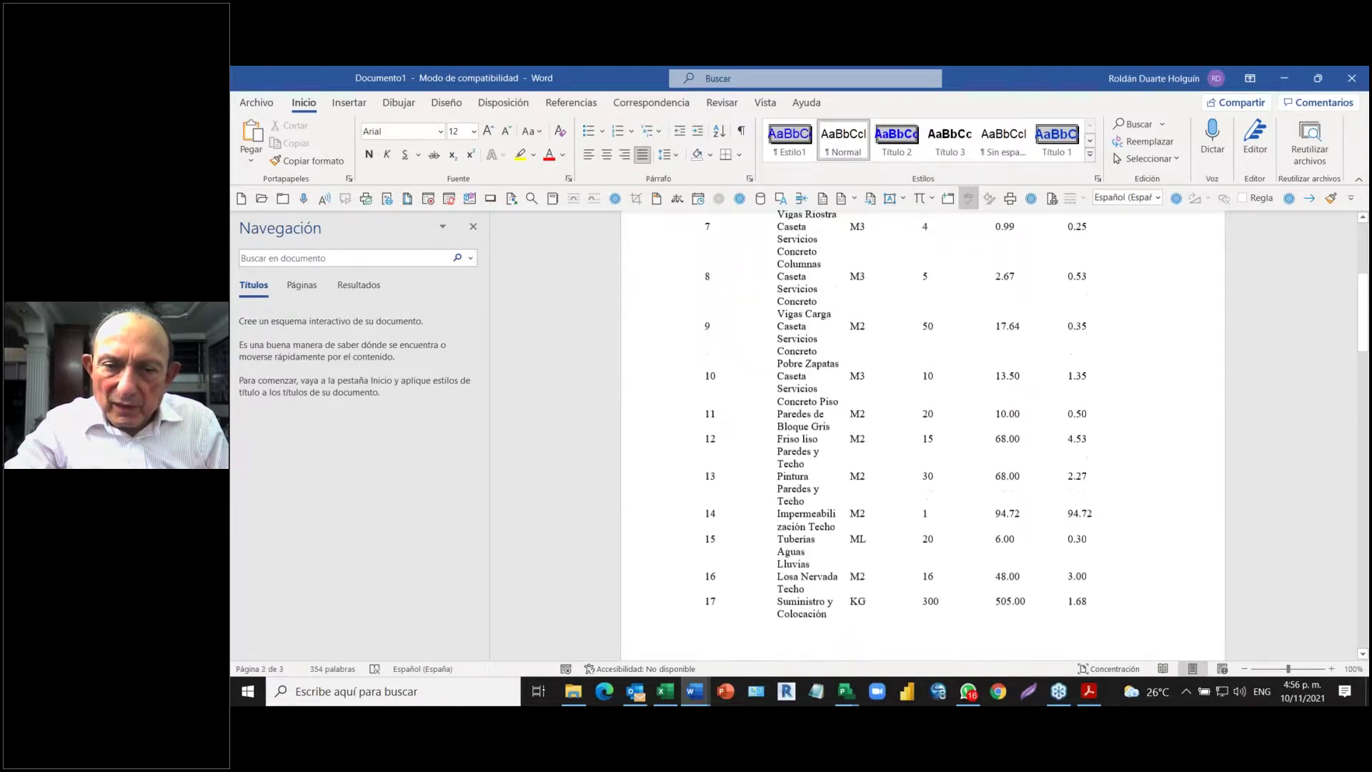
{"action": "scroll", "coordinate": [888, 431], "scroll_direction": "up", "scroll_amount": 4}
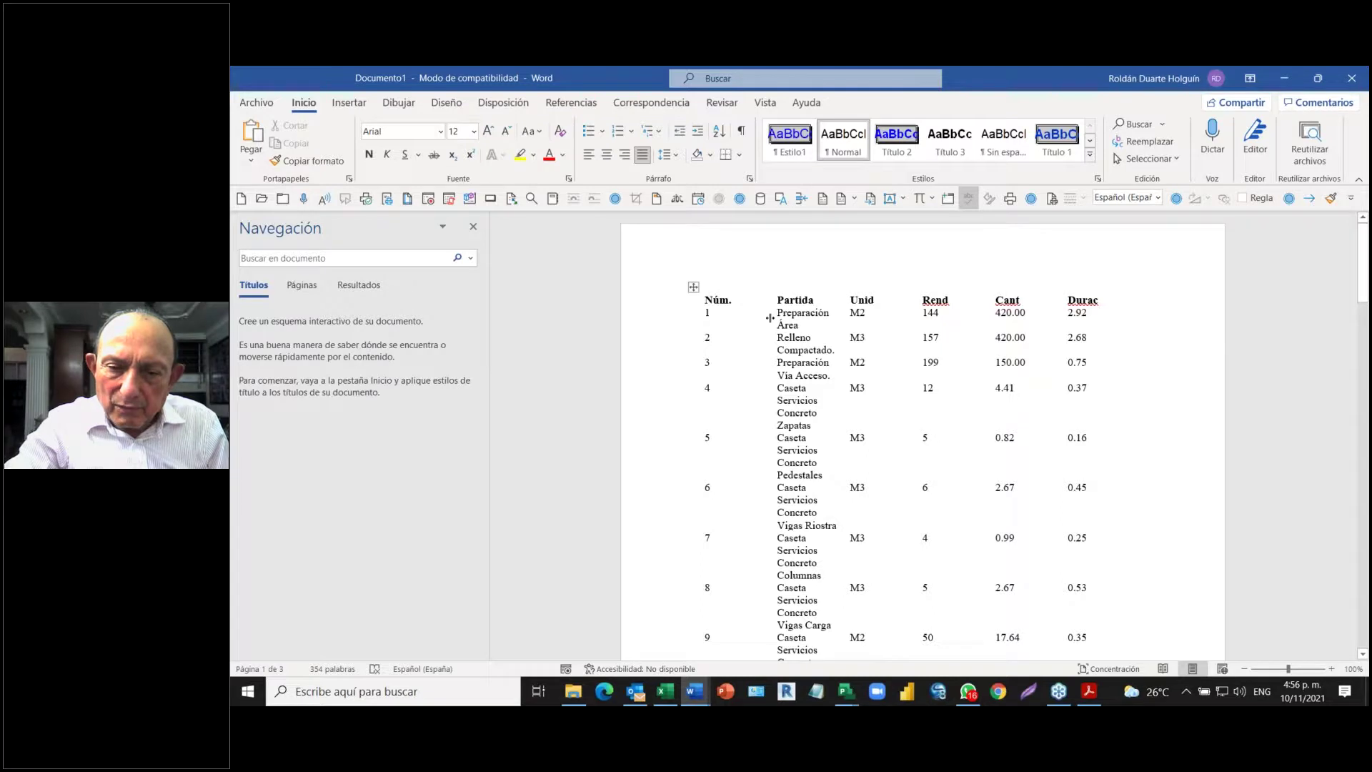
- Select the entire pasted table in the new document and display its table design options
{"action": "left_click", "coordinate": [692, 286]}
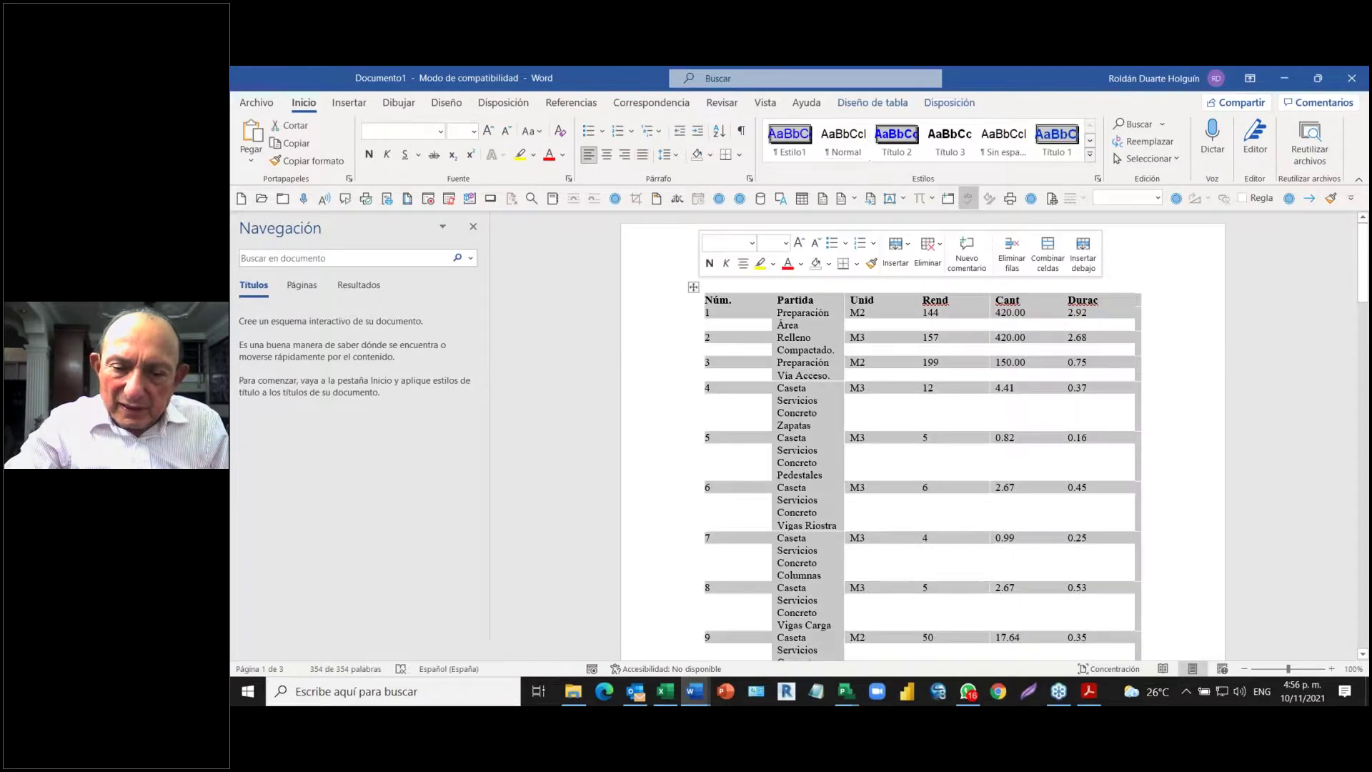
{"action": "right_click", "coordinate": [693, 286]}
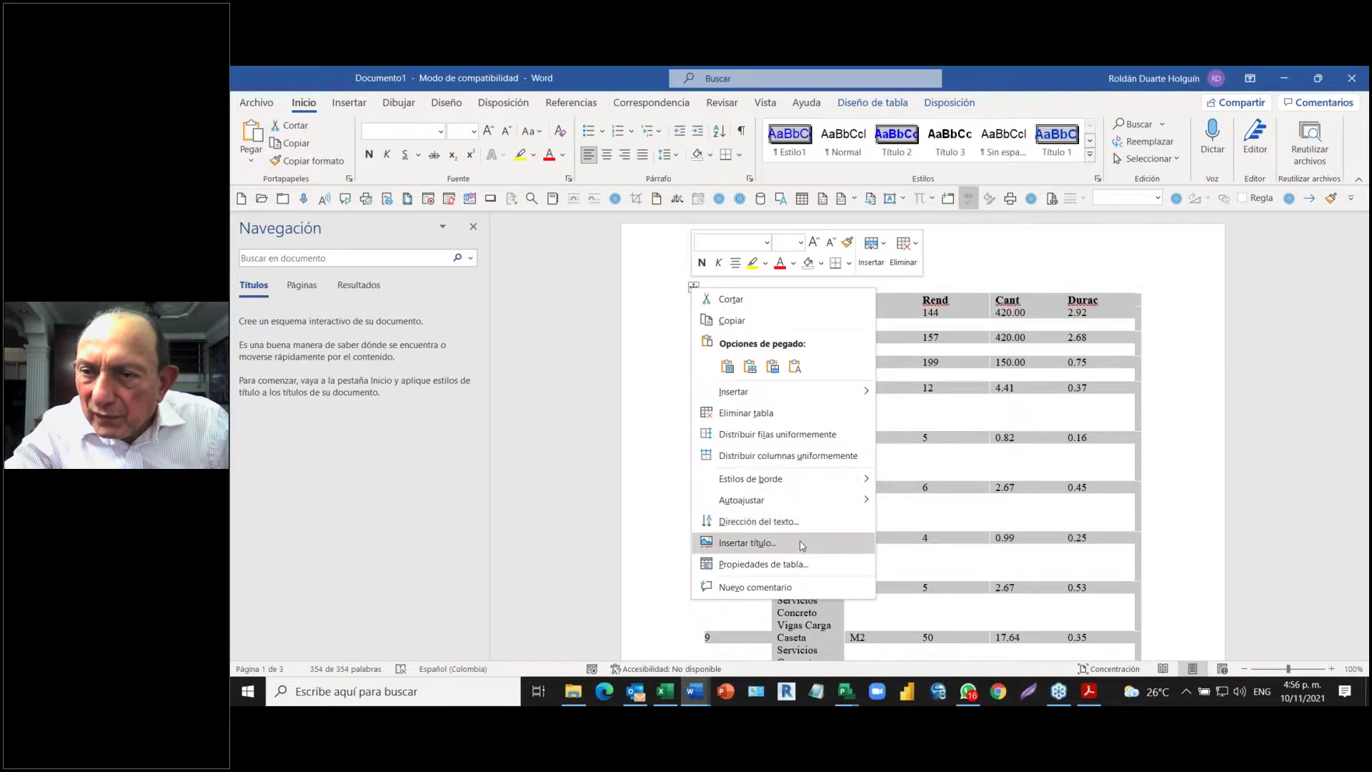
{"action": "left_click", "coordinate": [864, 105]}
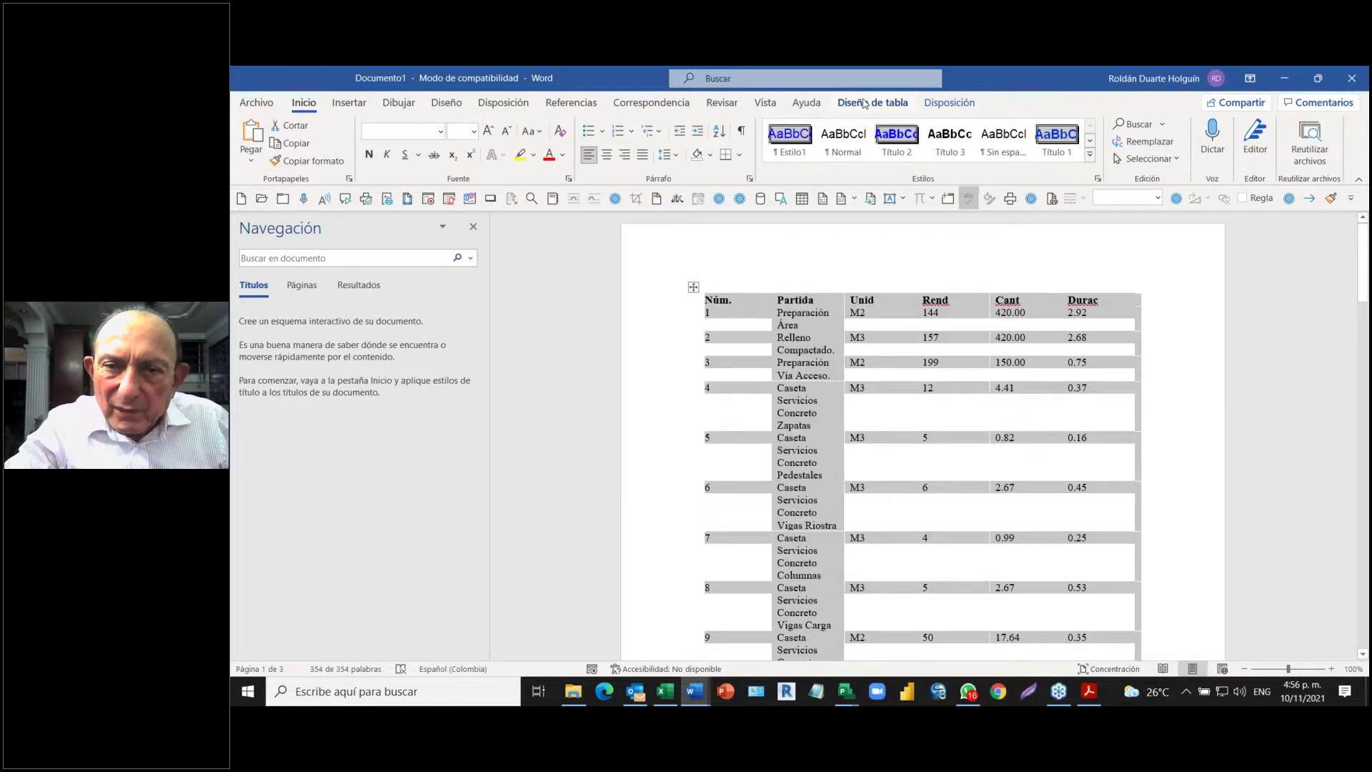
{"action": "left_click", "coordinate": [863, 104]}
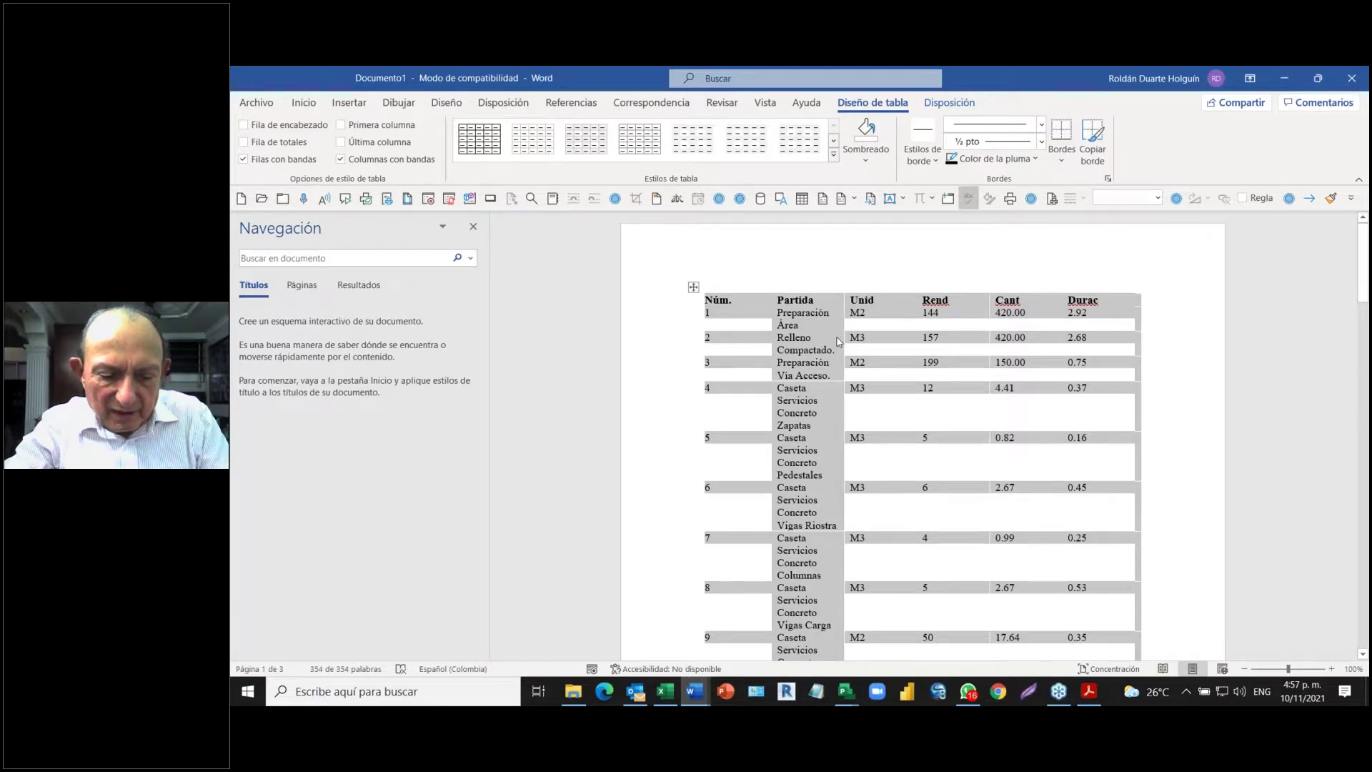
- Transfer the selected Word table to the Libro1 workbook in Excel, pasting it at cell A1
{"action": "key", "text": "alt+Tab"}
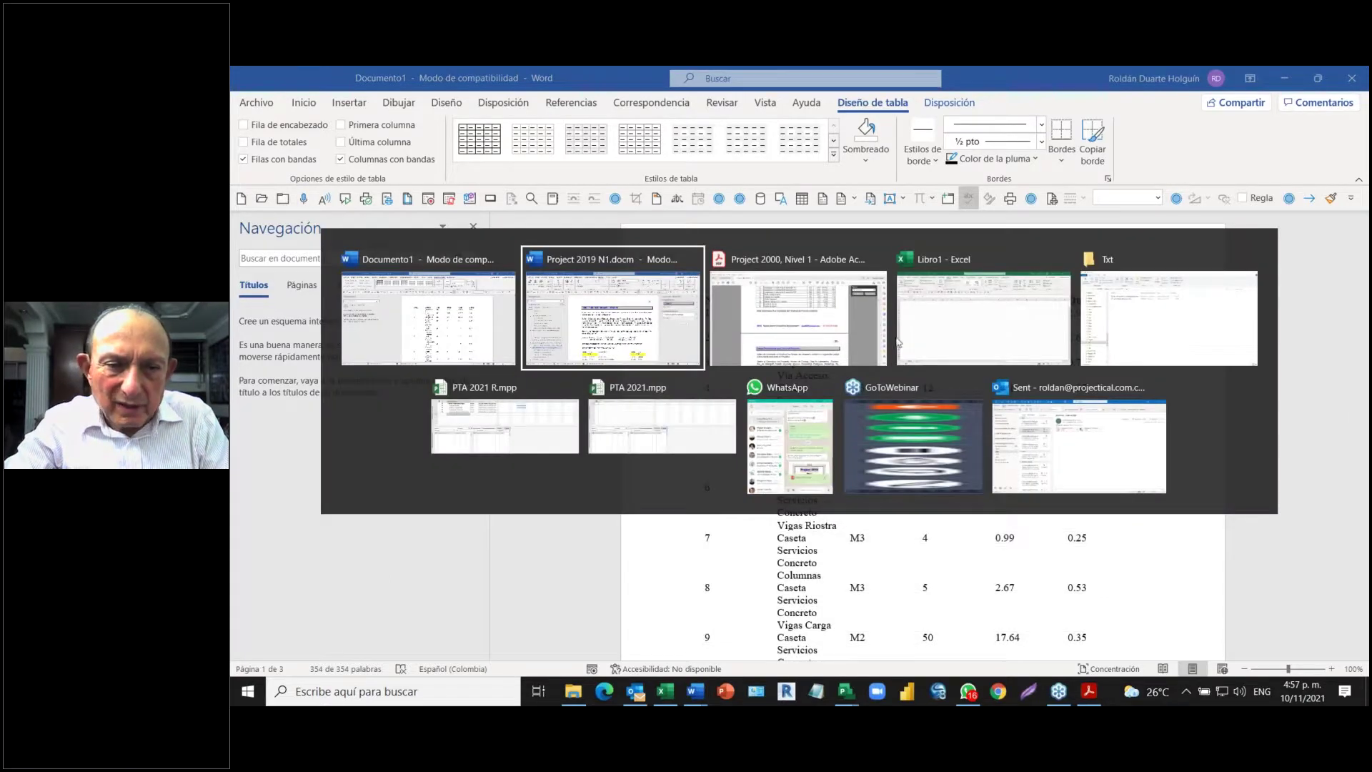
{"action": "left_click", "coordinate": [983, 304]}
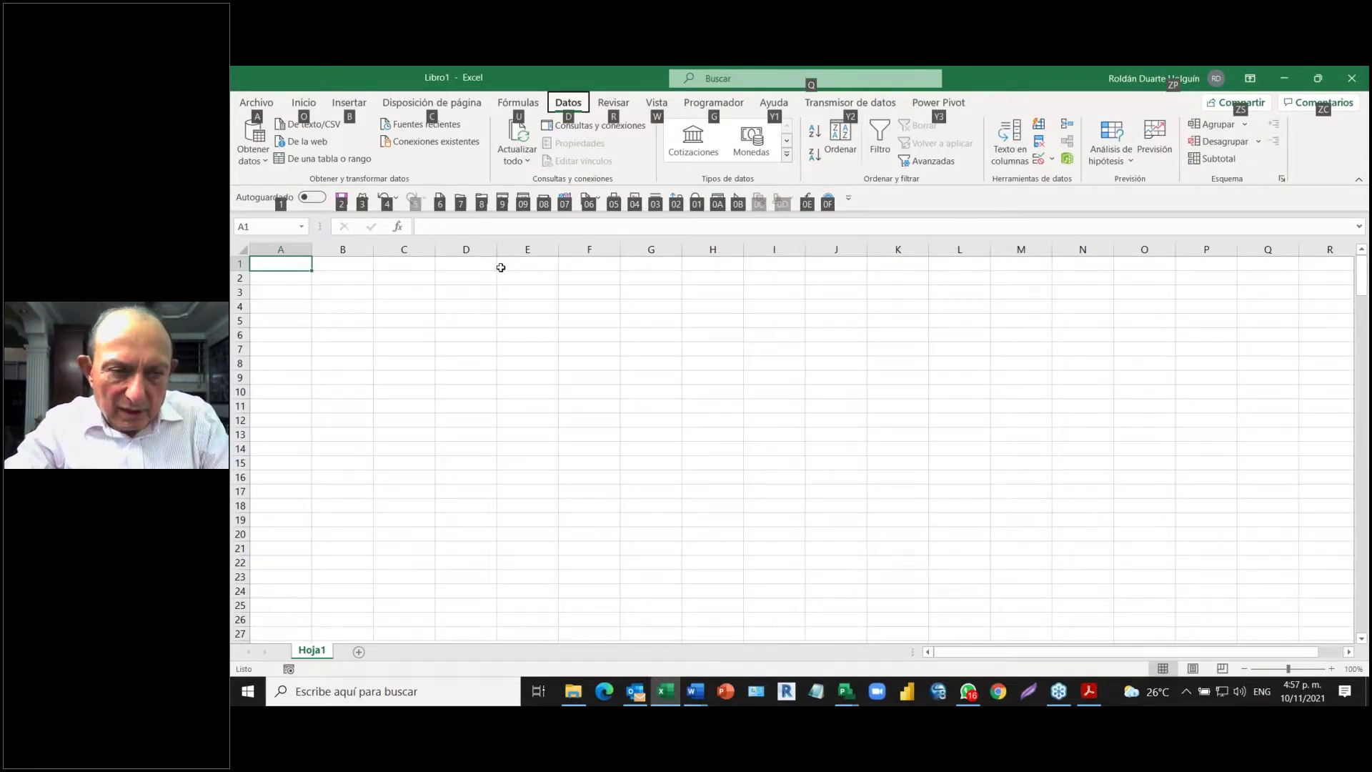
{"action": "key", "text": "alt+Tab"}
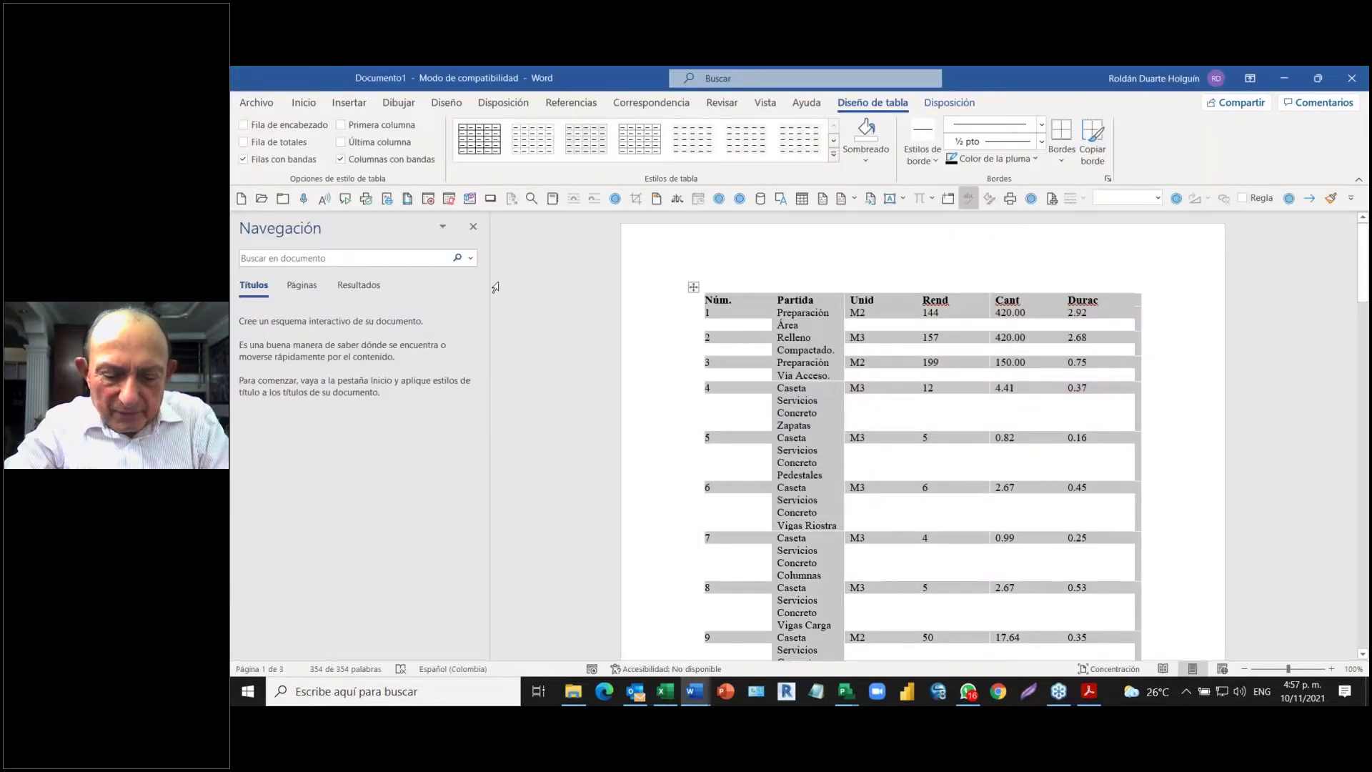
{"action": "key", "text": "alt+Tab"}
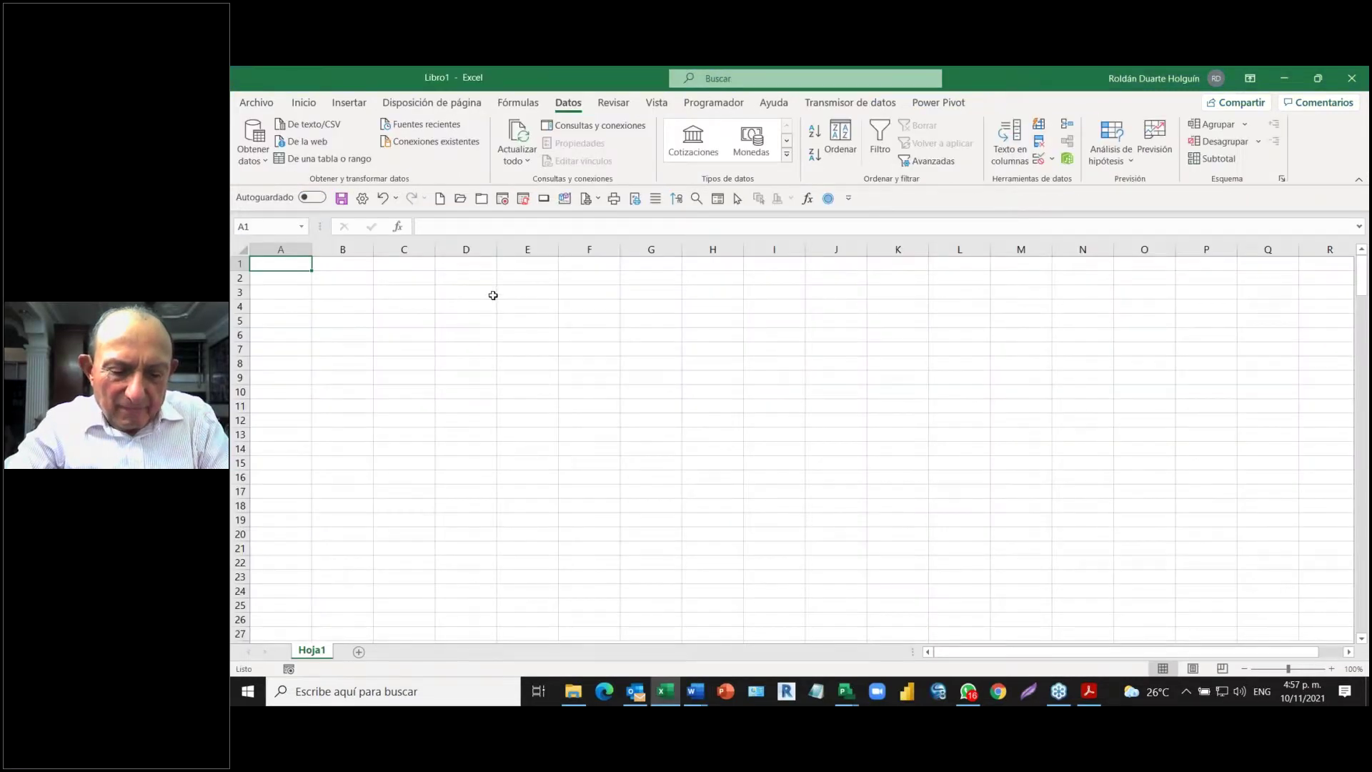
{"action": "key", "text": "ctrl+v"}
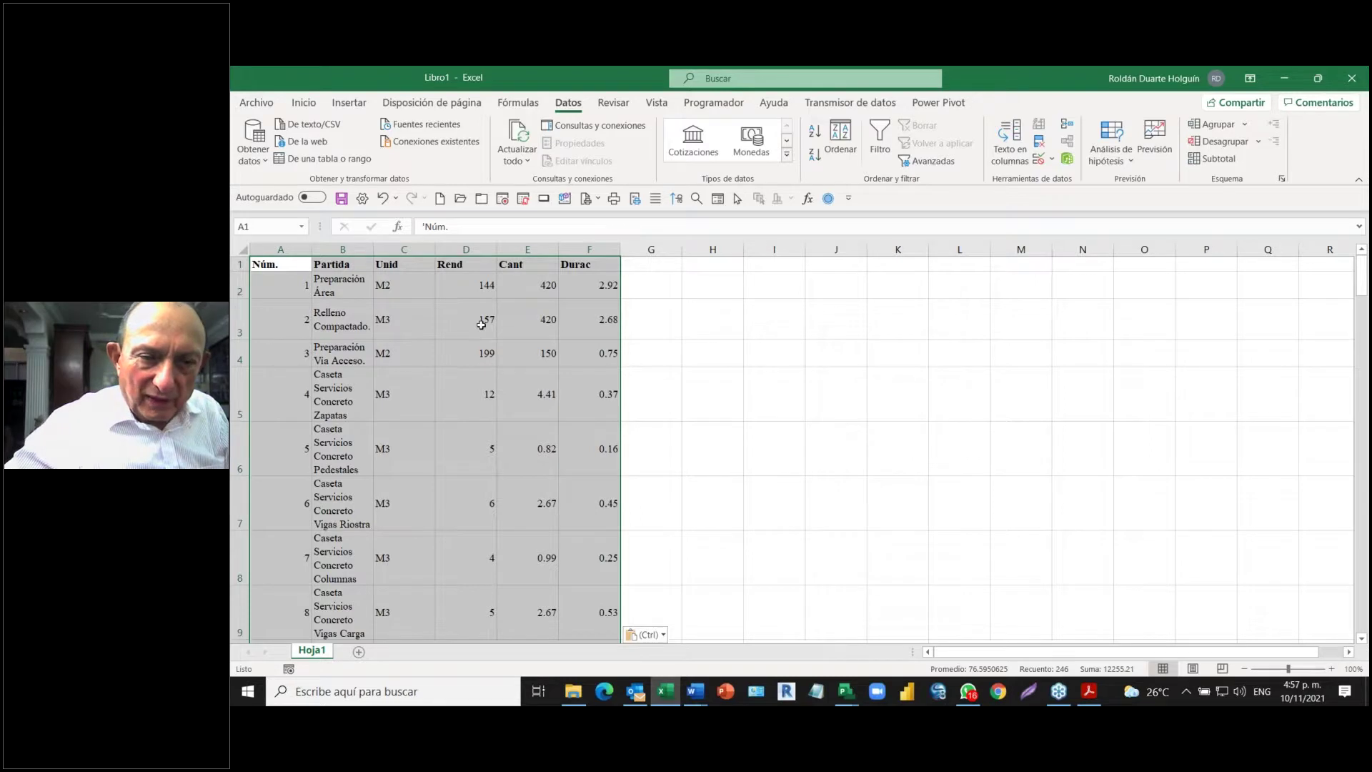
{"action": "left_click", "coordinate": [272, 280]}
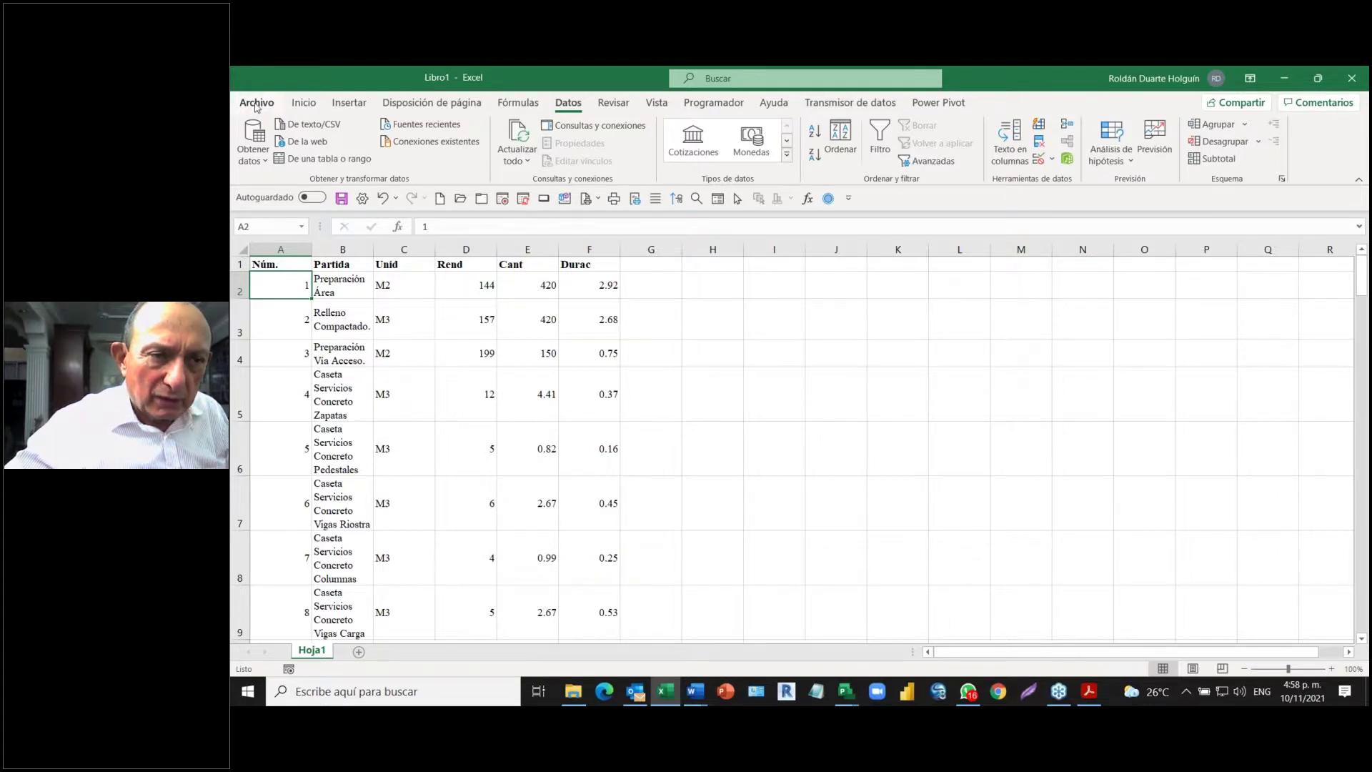
- Start saving the workbook under a new name, choosing the Xls folder inside Project-C N1 on drive E as the location
{"action": "left_click", "coordinate": [255, 104]}
{"action": "left_click", "coordinate": [278, 303]}
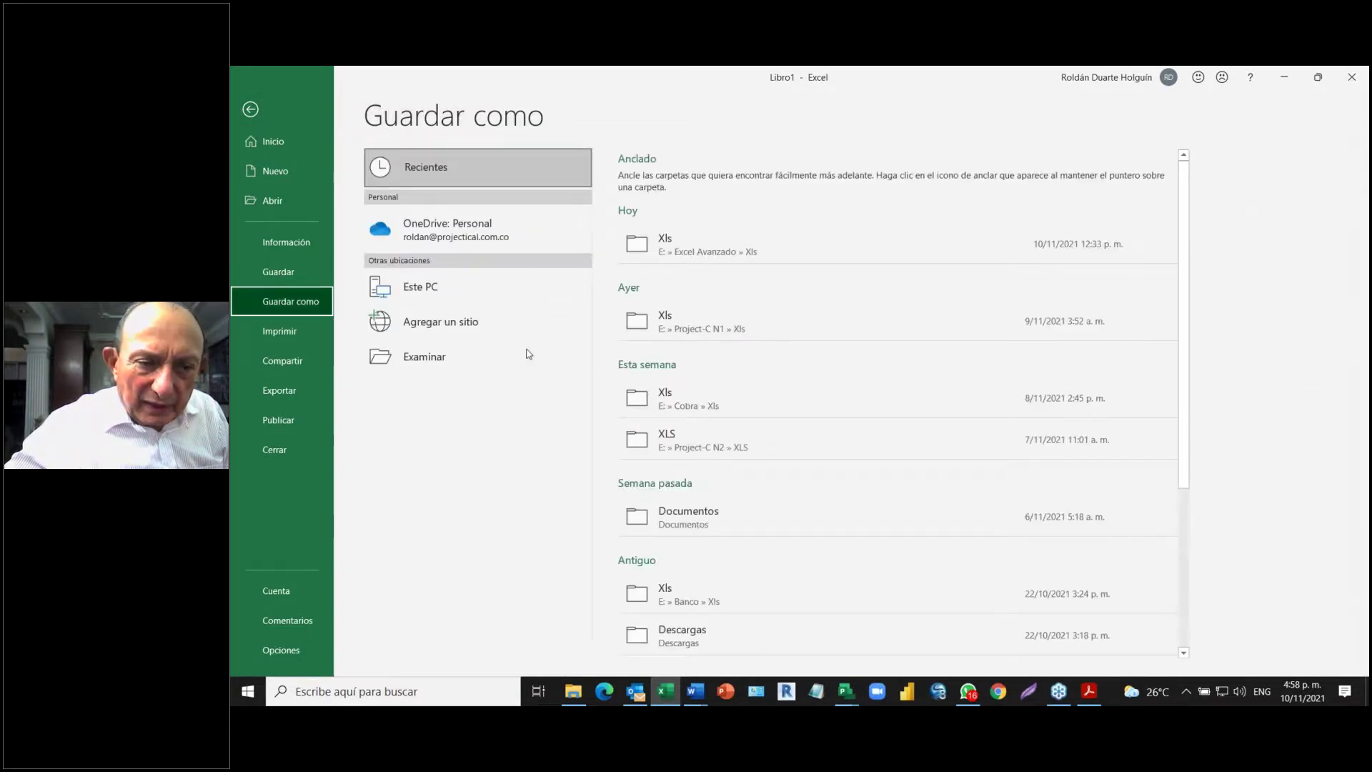
{"action": "left_click", "coordinate": [477, 358]}
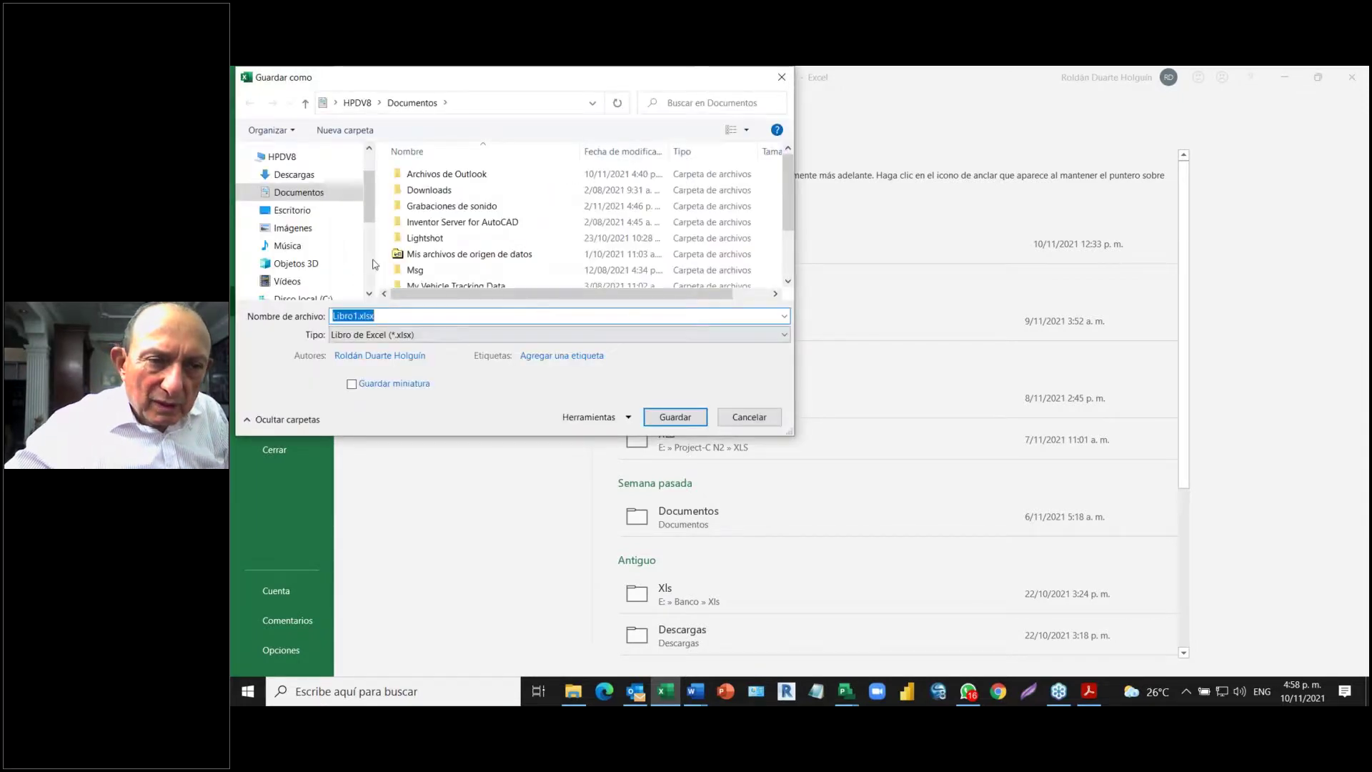
{"action": "scroll", "coordinate": [293, 223], "scroll_direction": "down", "scroll_amount": 3}
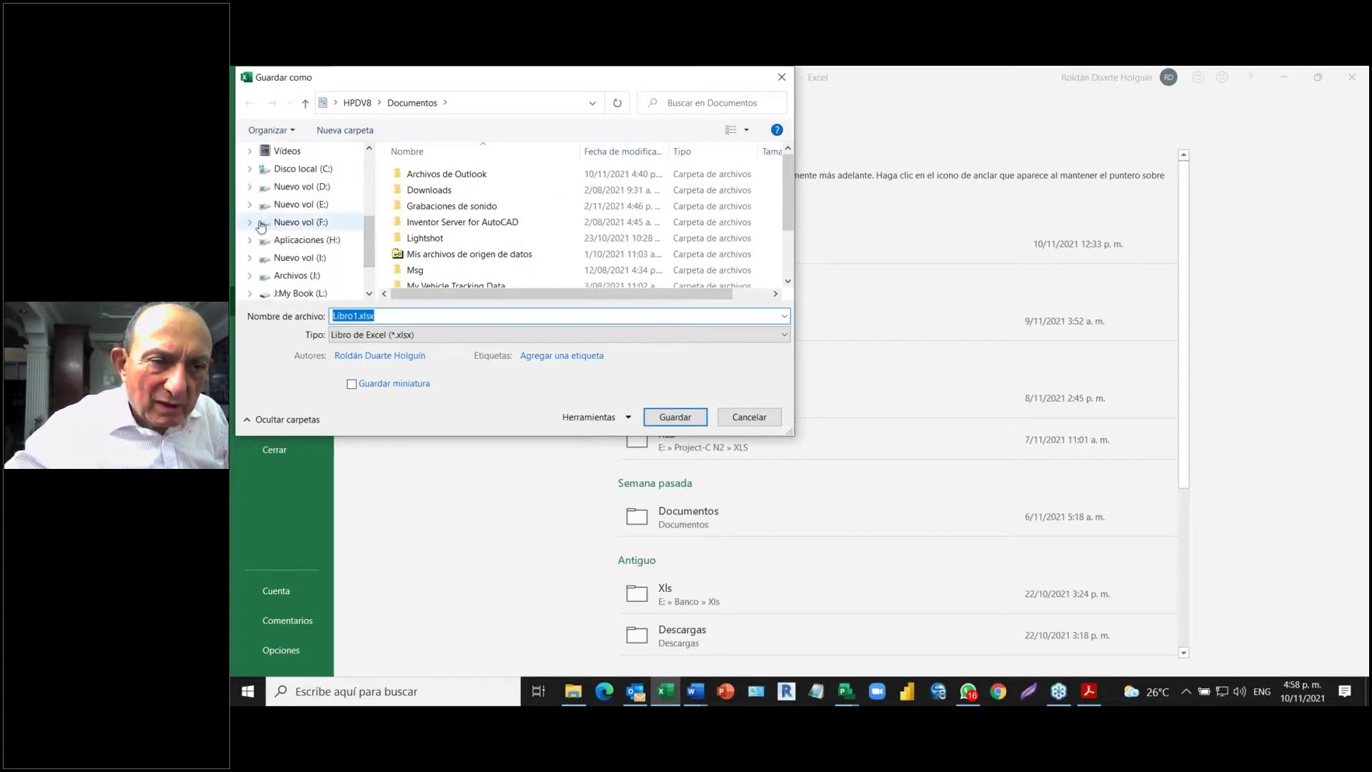
{"action": "left_click", "coordinate": [251, 206]}
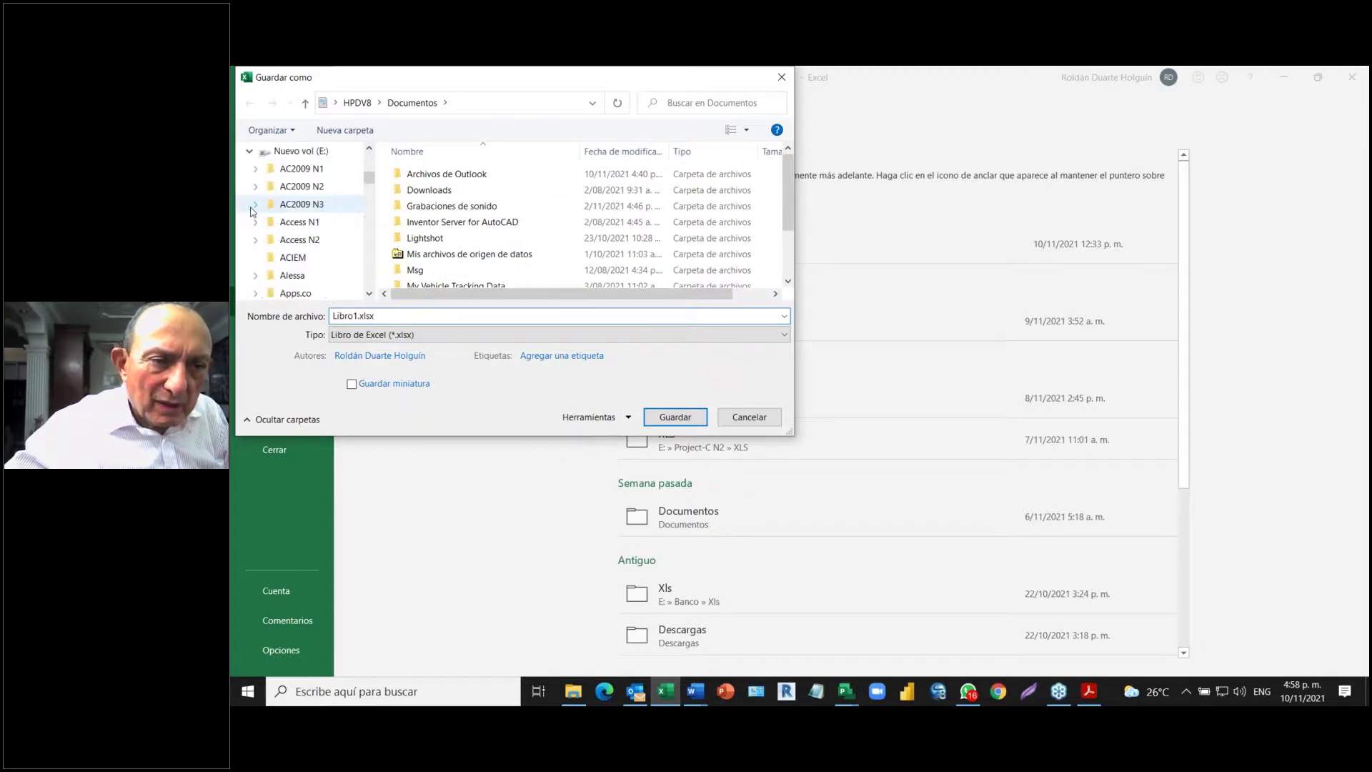
{"action": "left_click_drag", "start_coordinate": [370, 182], "coordinate": [378, 243]}
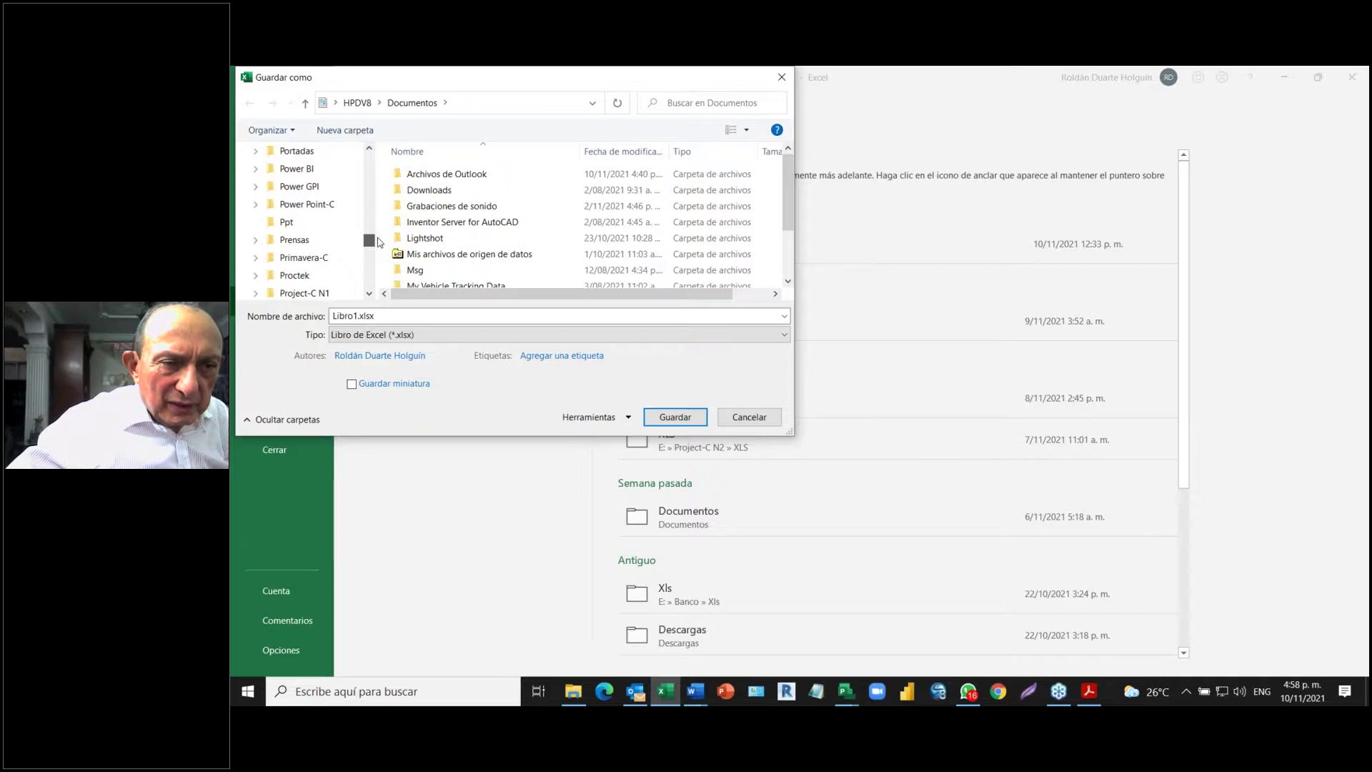
{"action": "left_click_drag", "start_coordinate": [378, 239], "coordinate": [372, 247]}
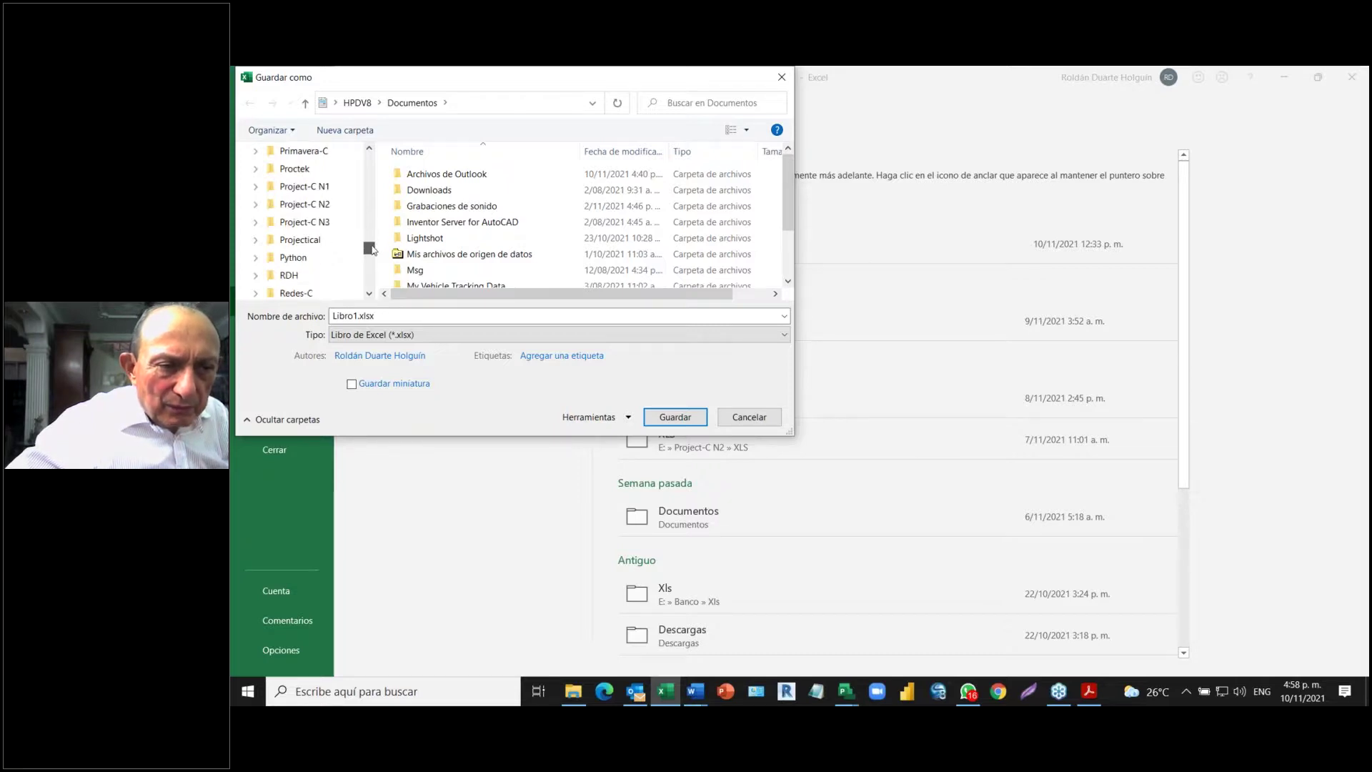
{"action": "left_click", "coordinate": [259, 187]}
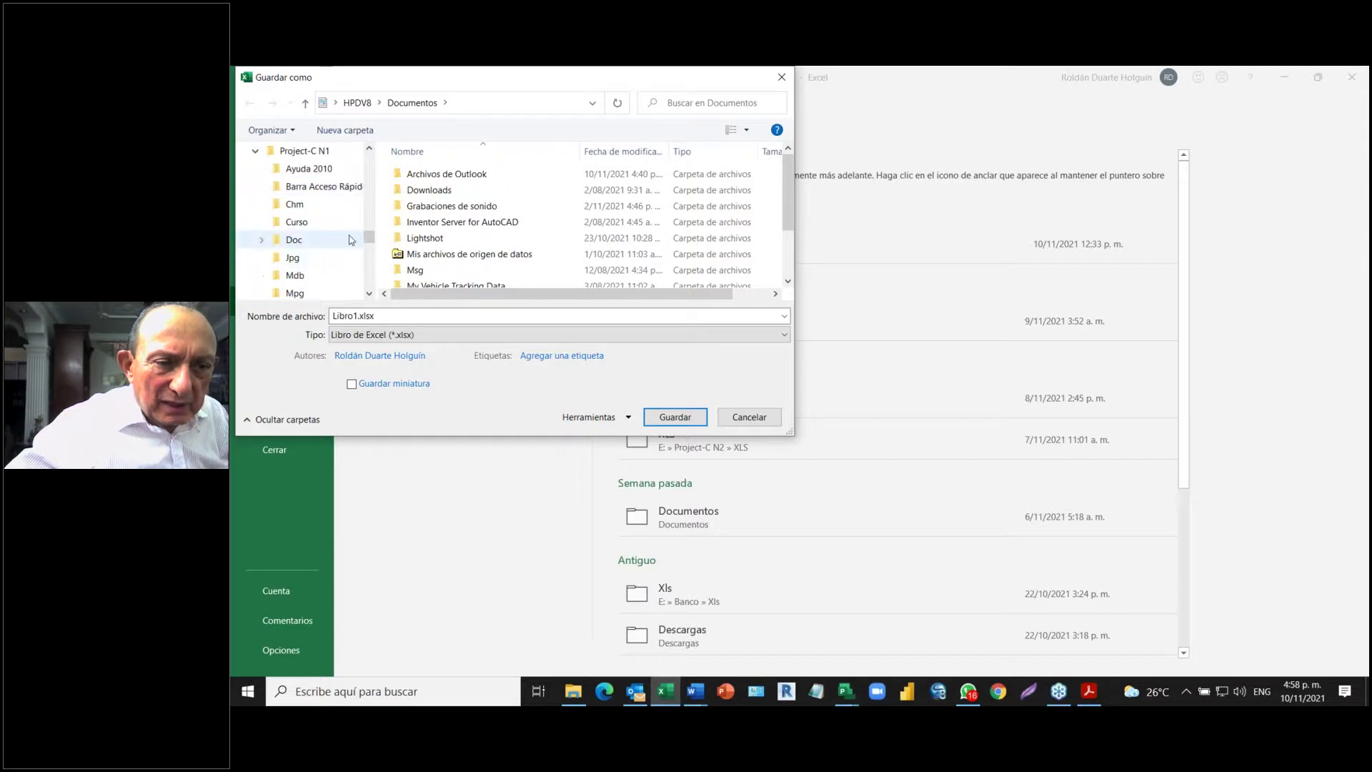
{"action": "left_click_drag", "start_coordinate": [370, 242], "coordinate": [367, 259]}
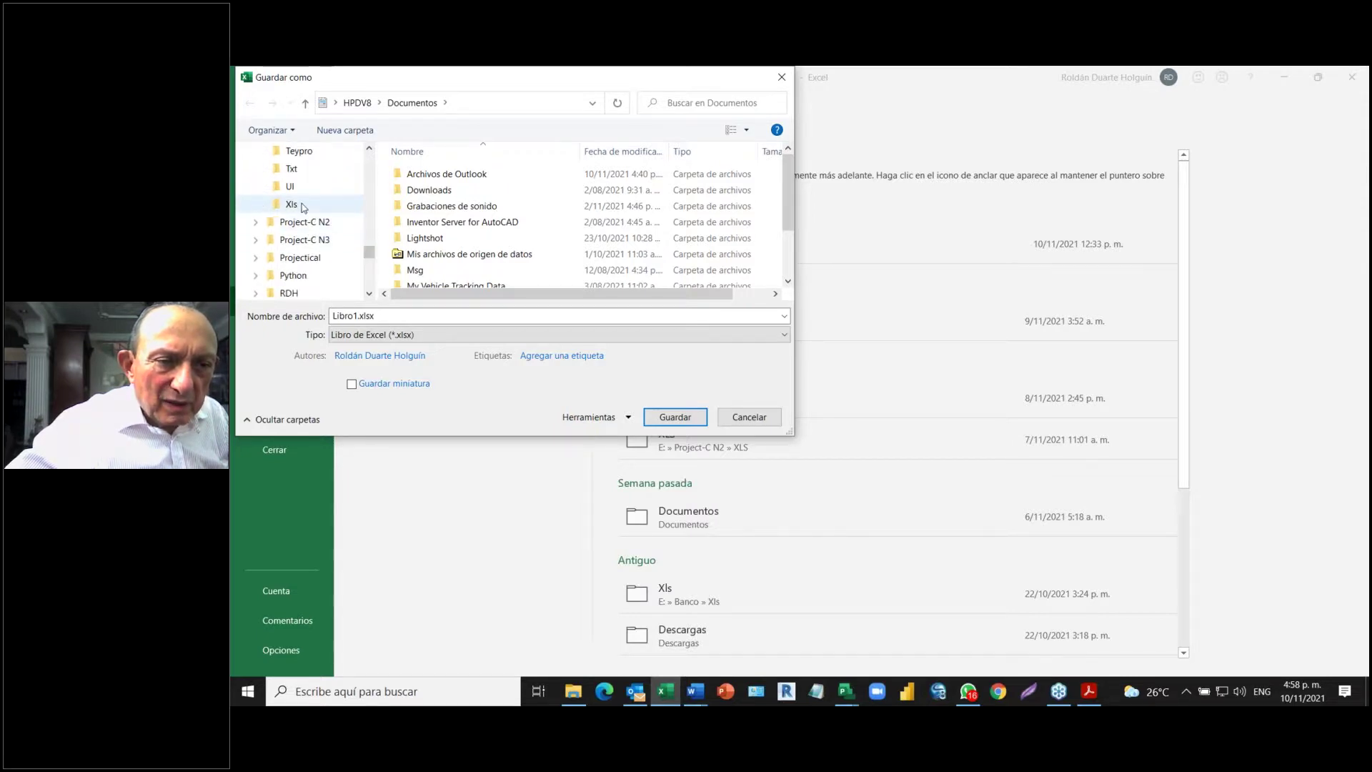
{"action": "left_click", "coordinate": [303, 206]}
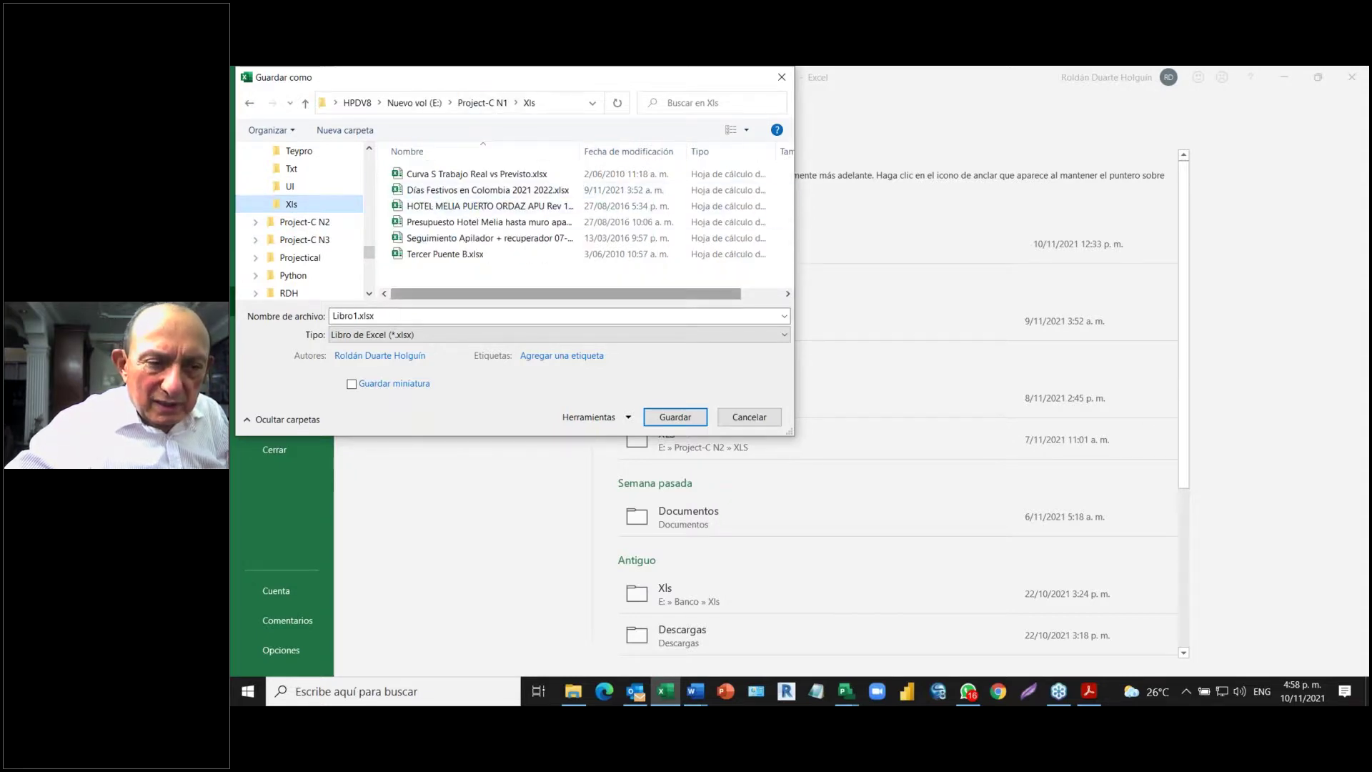
- Name the workbook Obras Civiles and save it as an Excel workbook in the chosen folder
{"action": "left_click", "coordinate": [384, 318]}
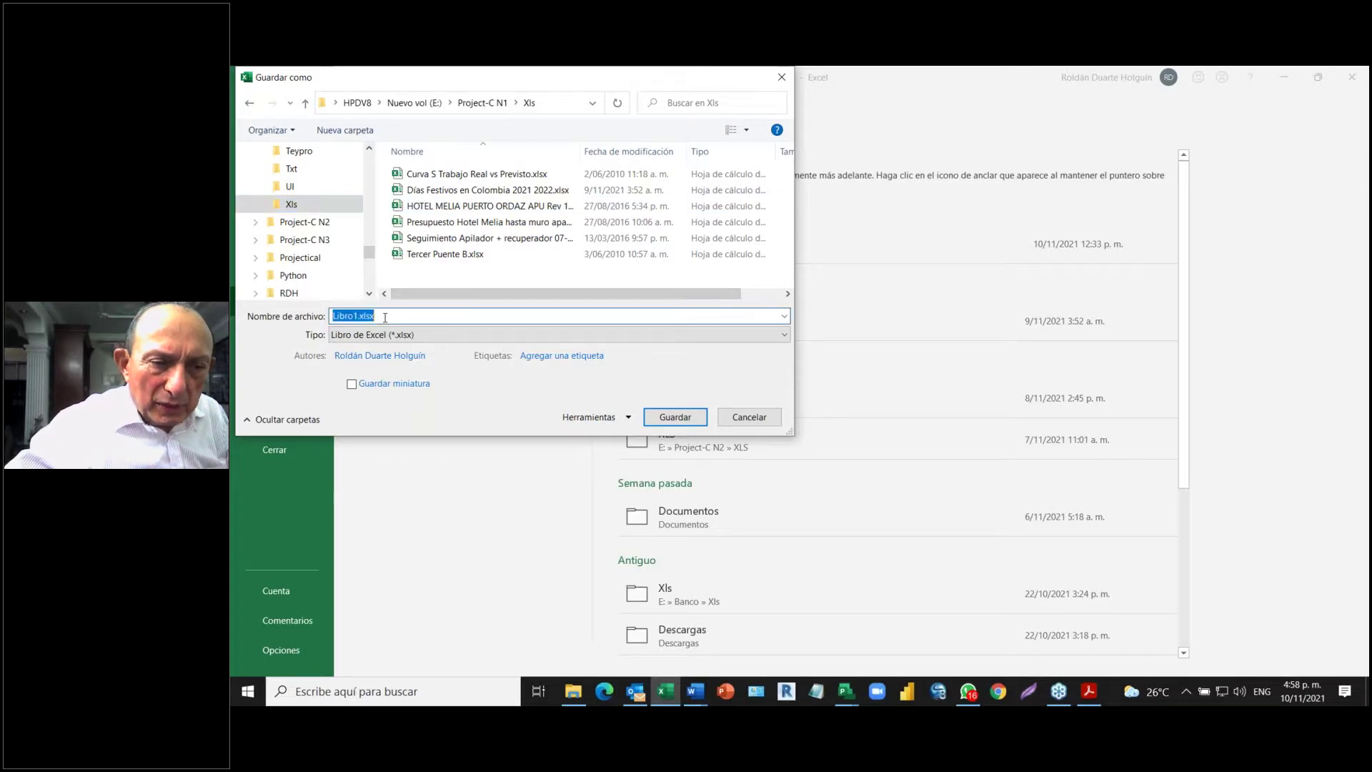
{"action": "type", "text": "O"}
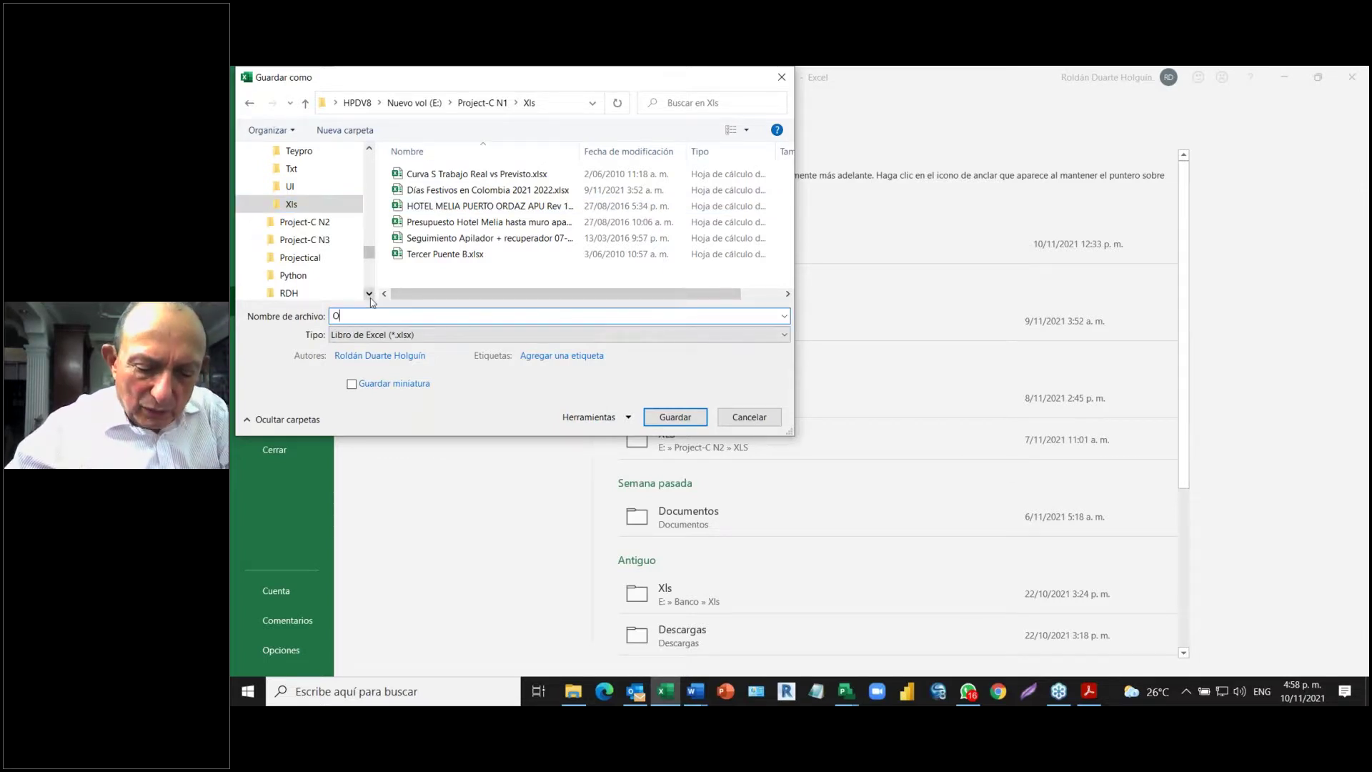
{"action": "type", "text": "bras"}
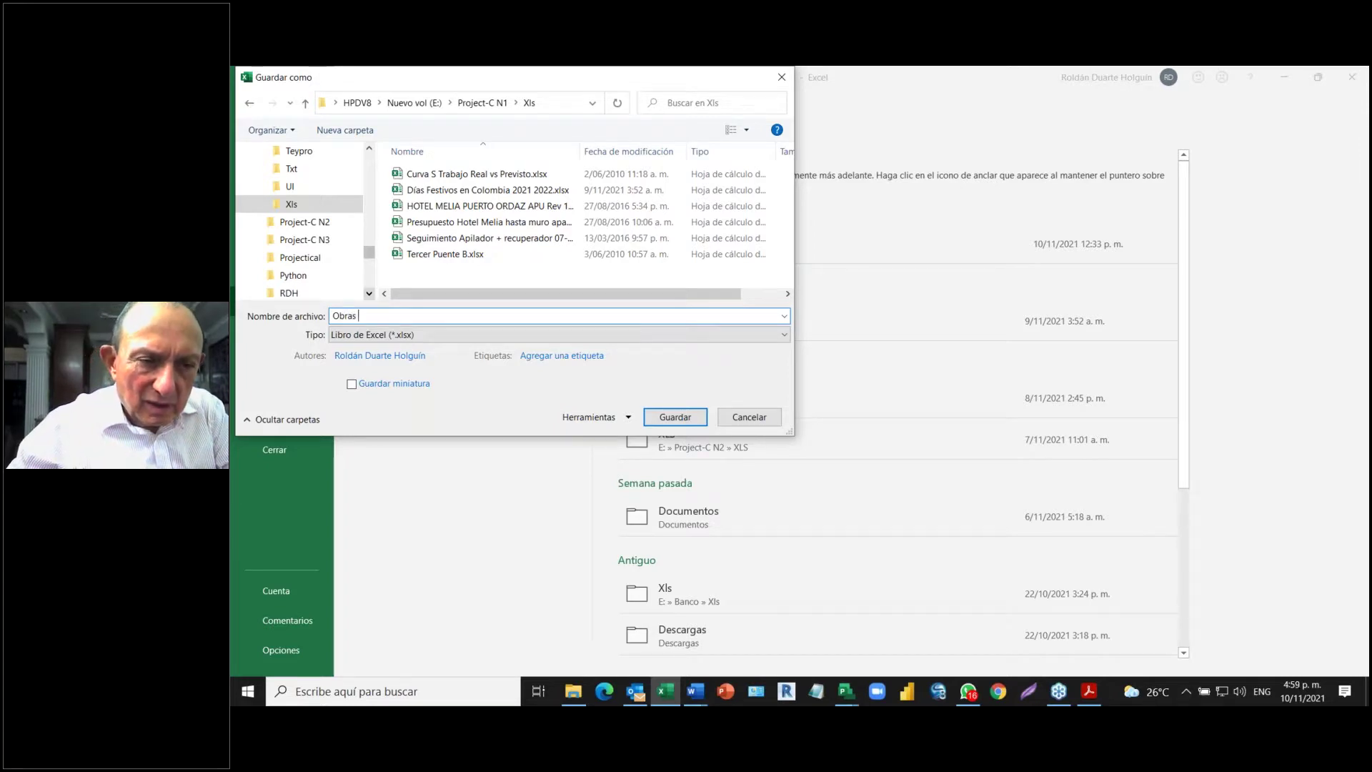
{"action": "type", "text": " Civiles"}
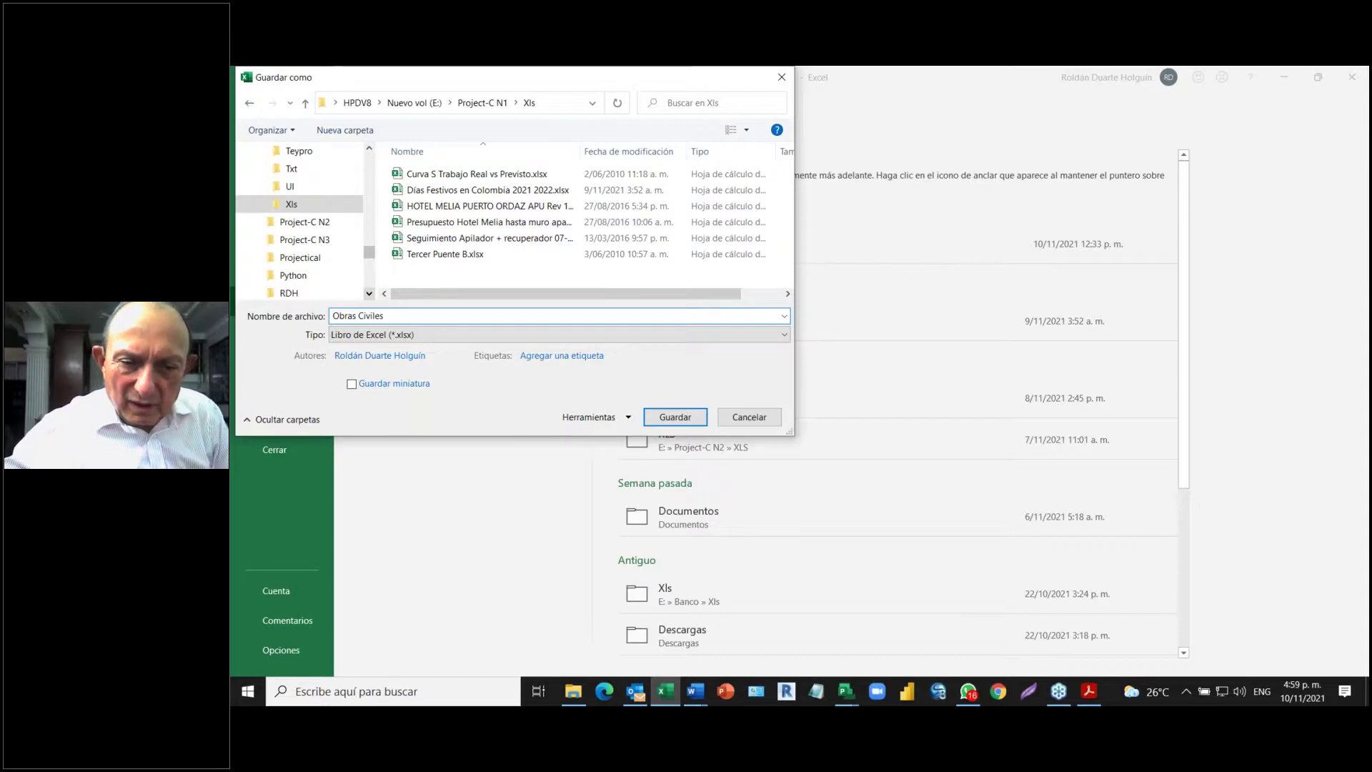
{"action": "left_click", "coordinate": [675, 413]}
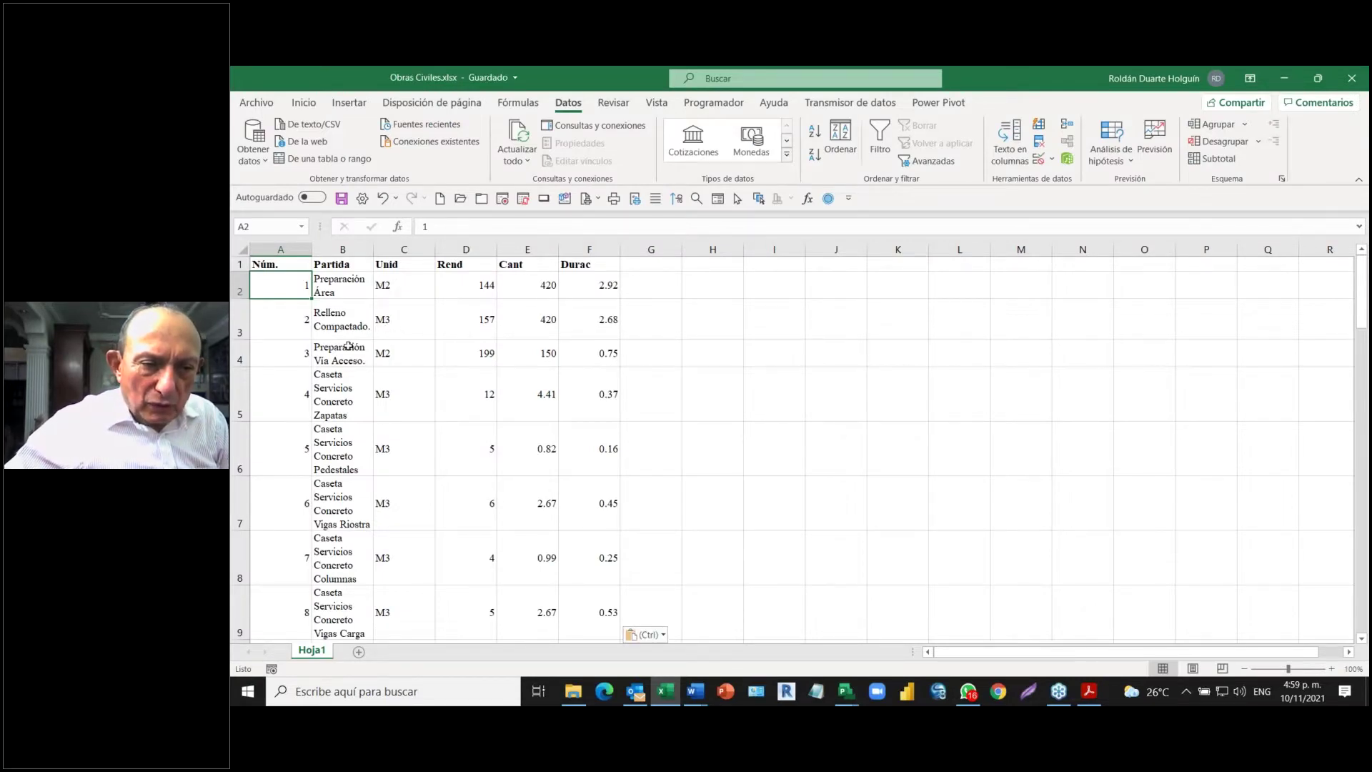
- Turn off text wrapping for all the Partida entries in cells B2 to B41
{"action": "left_click", "coordinate": [340, 352]}
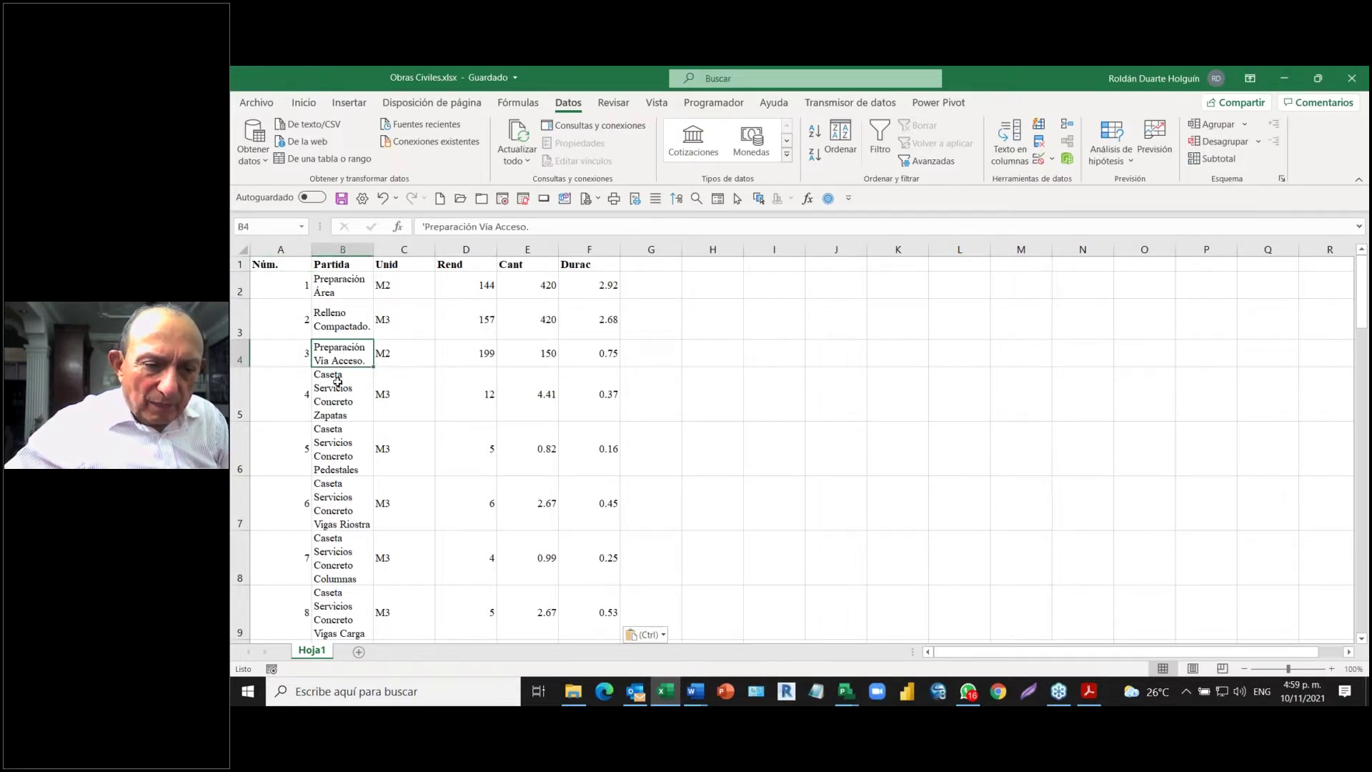
{"action": "left_click", "coordinate": [337, 380]}
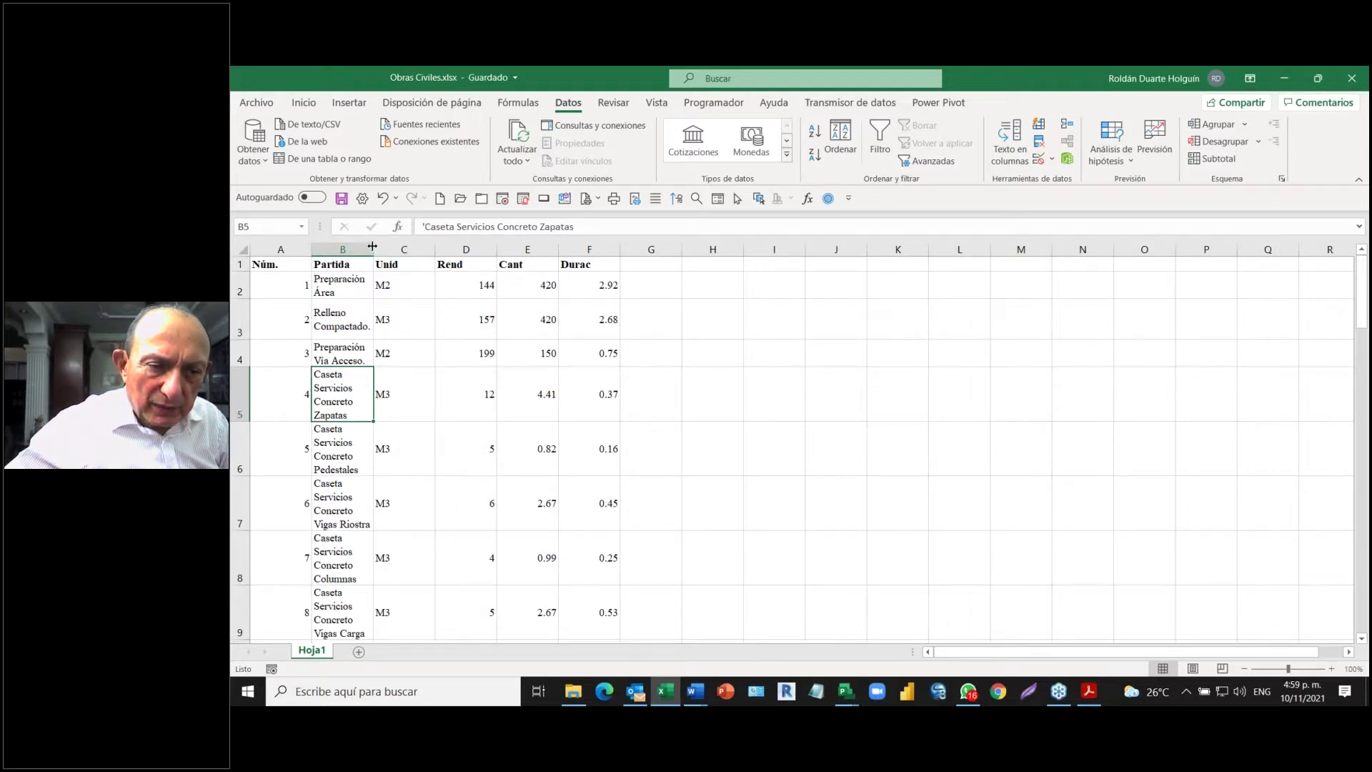
{"action": "left_click", "coordinate": [372, 245]}
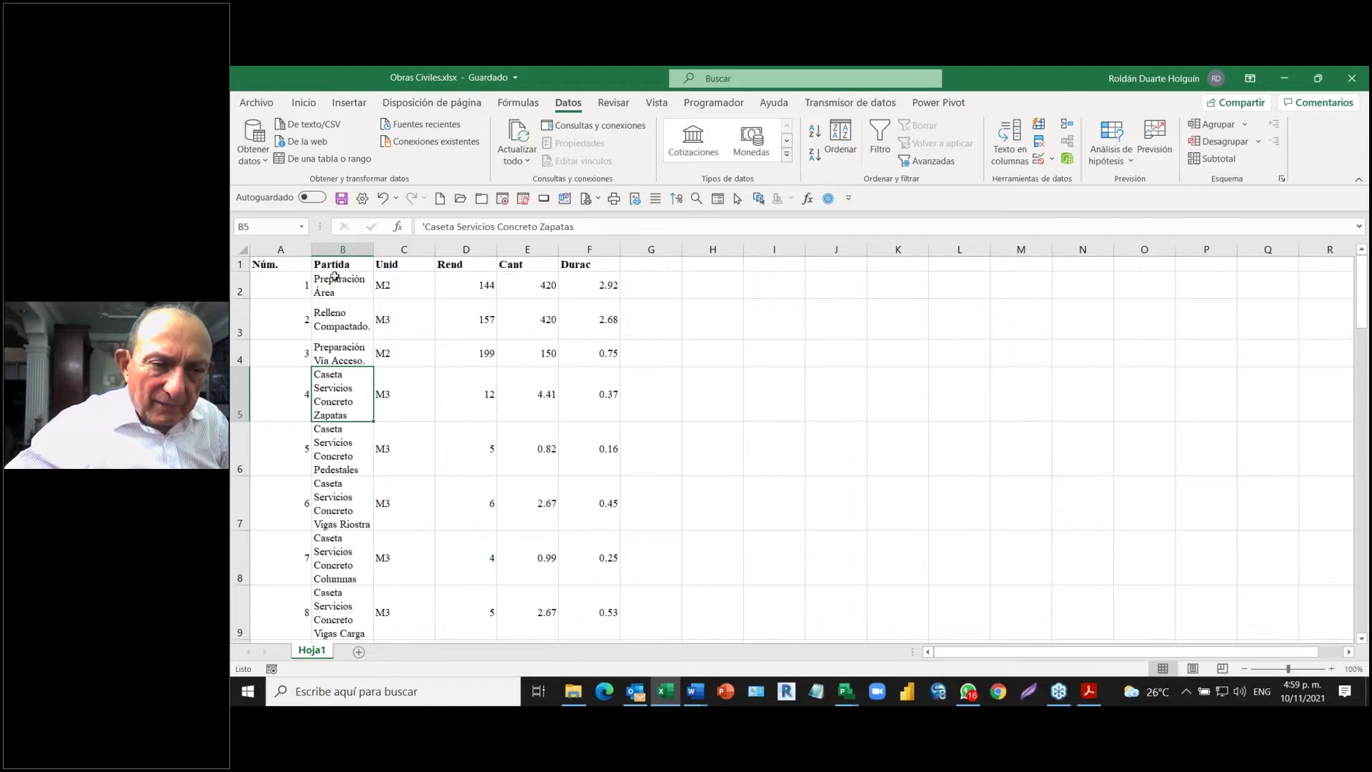
{"action": "left_click_drag", "start_coordinate": [335, 277], "coordinate": [348, 568]}
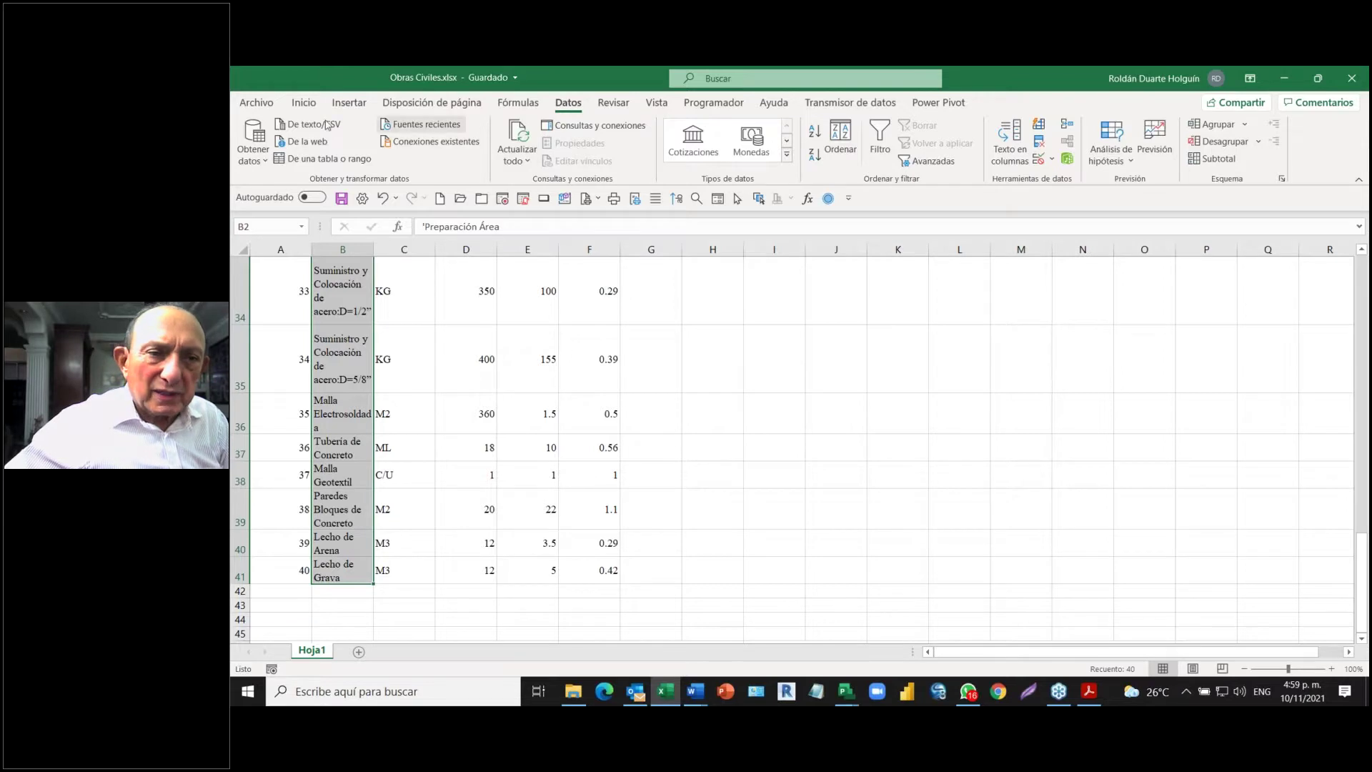
{"action": "left_click", "coordinate": [306, 105]}
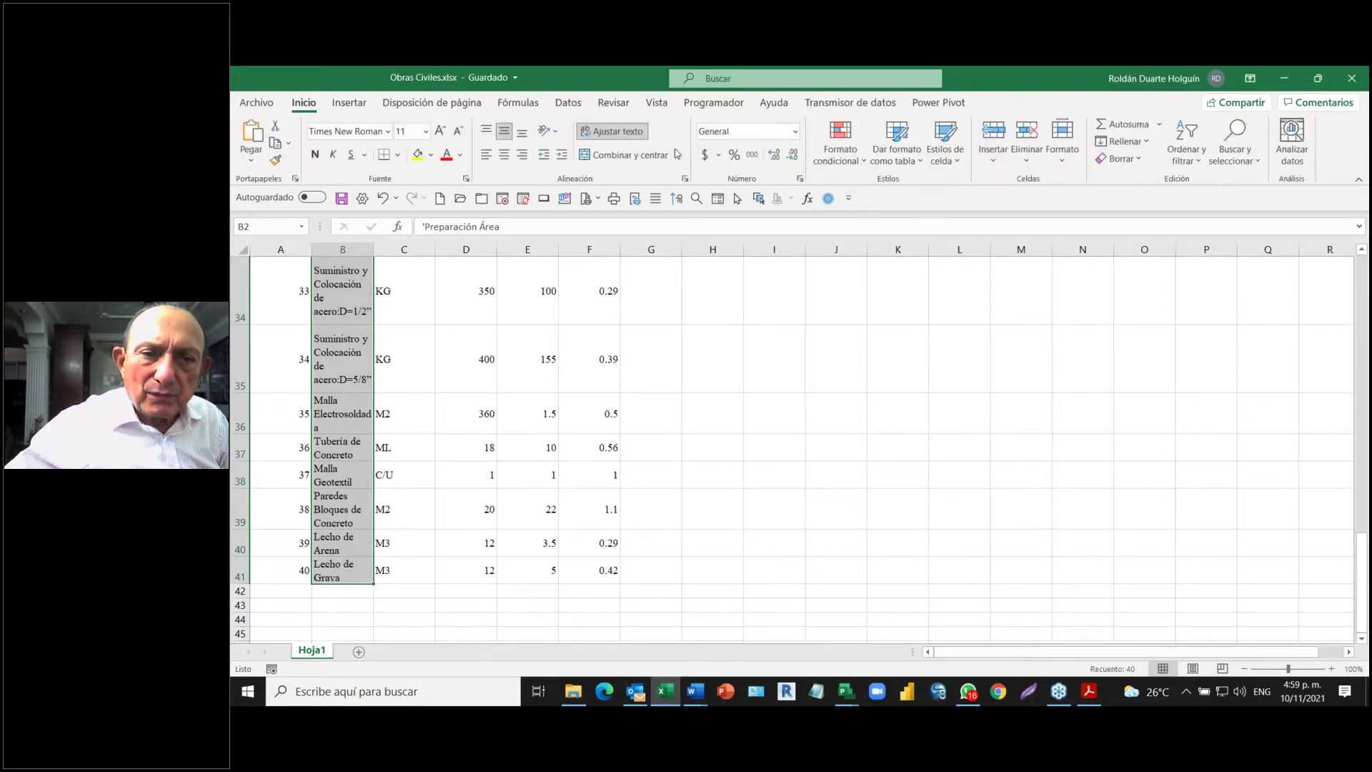
{"action": "left_click", "coordinate": [609, 132]}
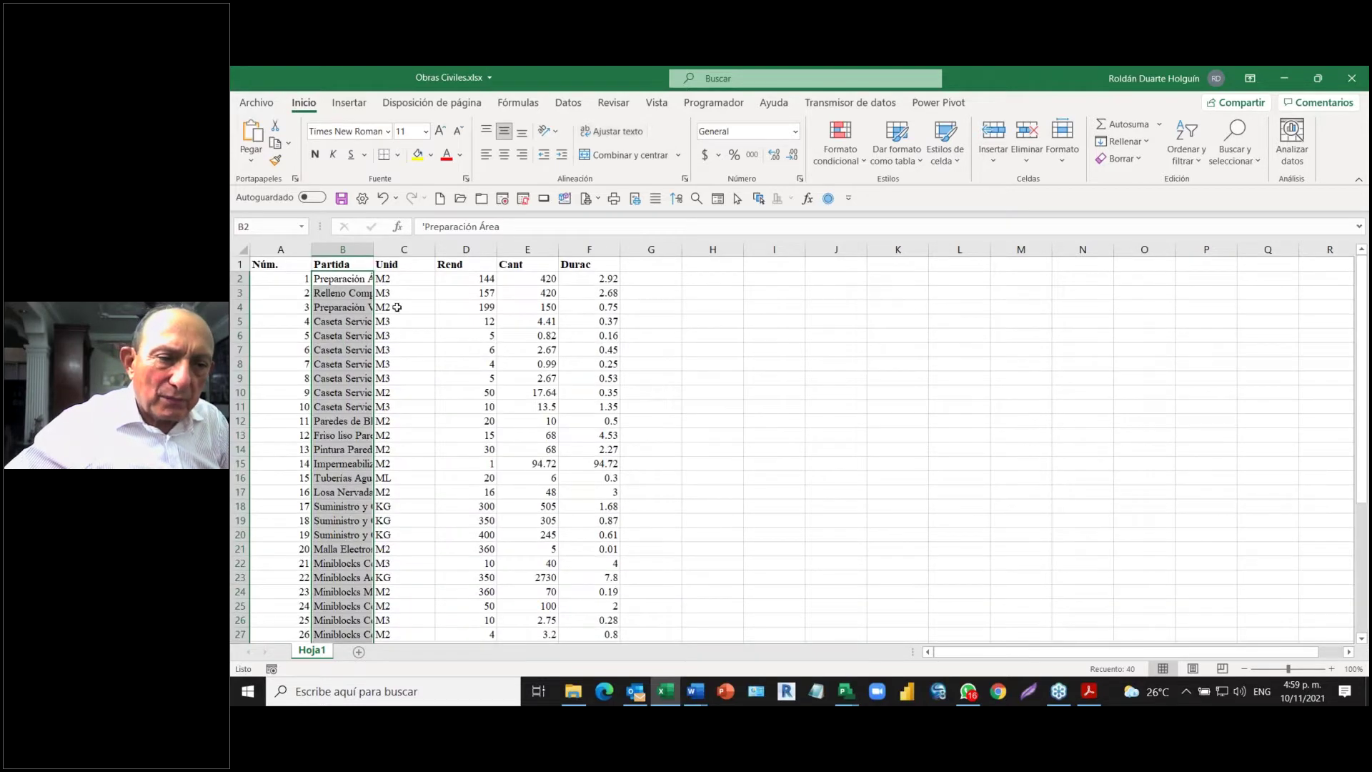
- Autofit the Partida column to its full task names and save the workbook
{"action": "double_click", "coordinate": [373, 248]}
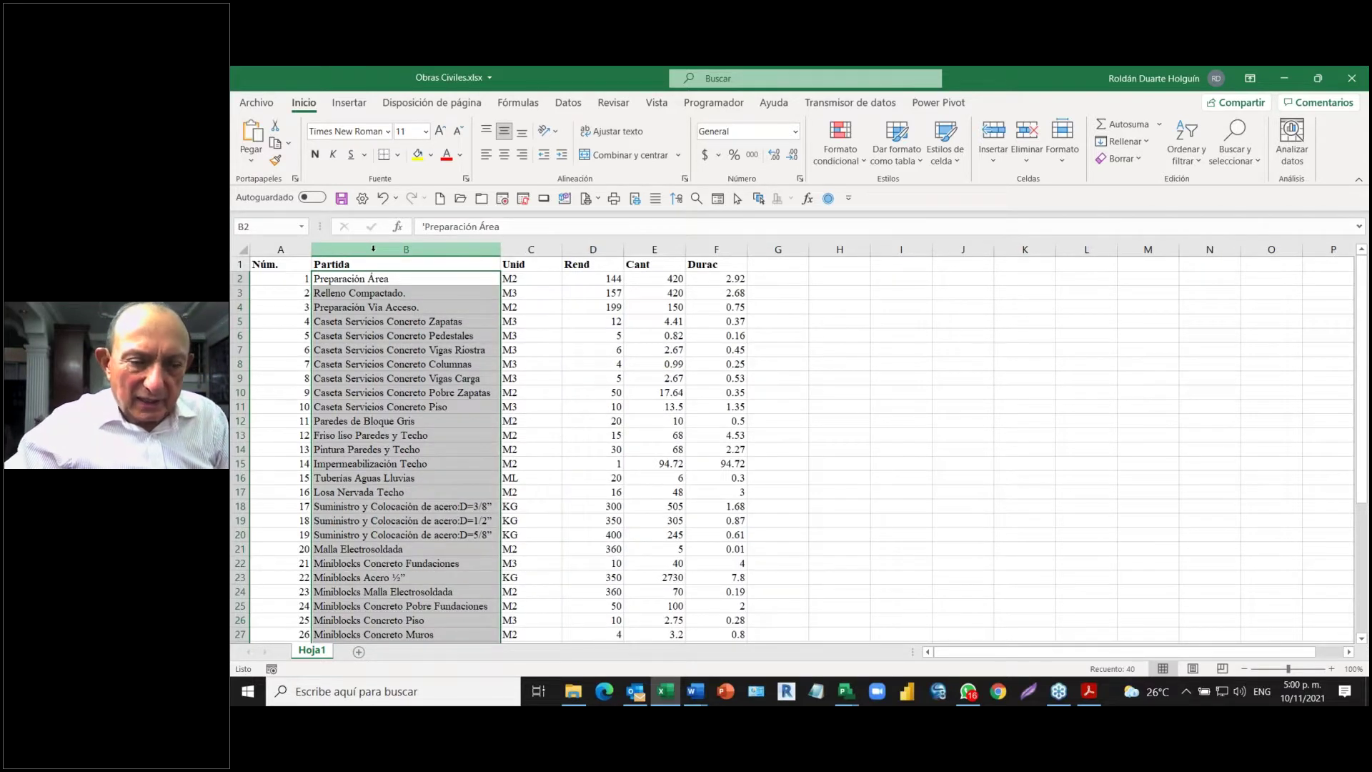
{"action": "left_click", "coordinate": [360, 334]}
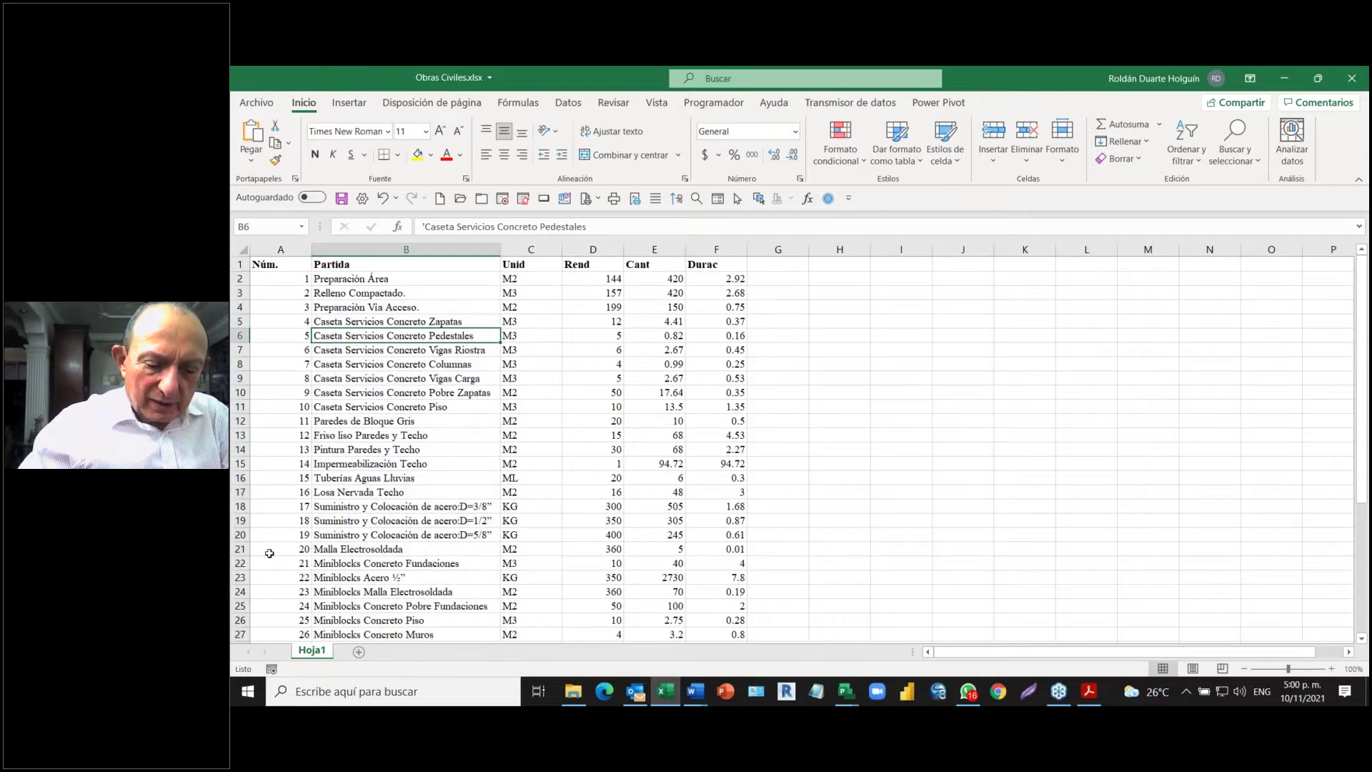
{"action": "key", "text": "ctrl+s"}
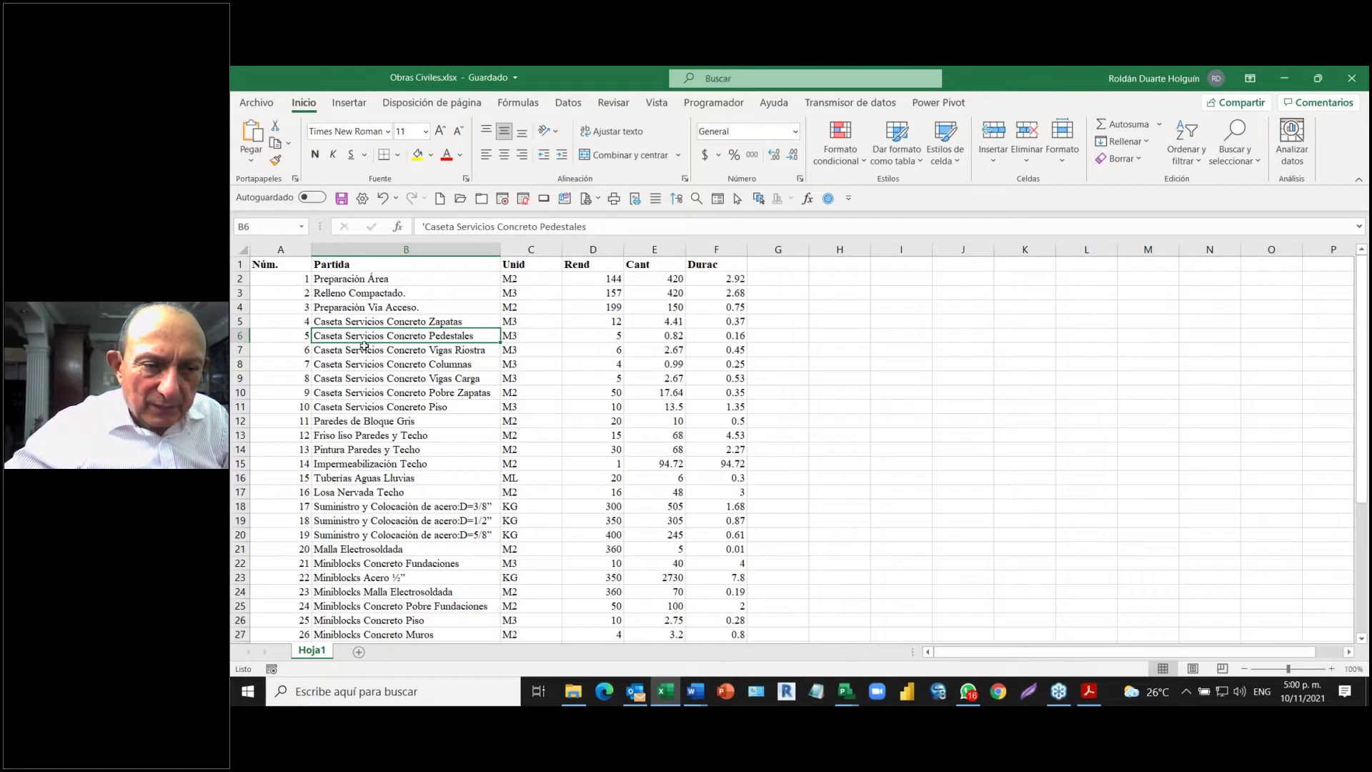
- Copy the task names in B5 to B41, from Caseta Servicios Concreto Zapatas through Lecho de Grava
{"action": "left_click", "coordinate": [357, 320]}
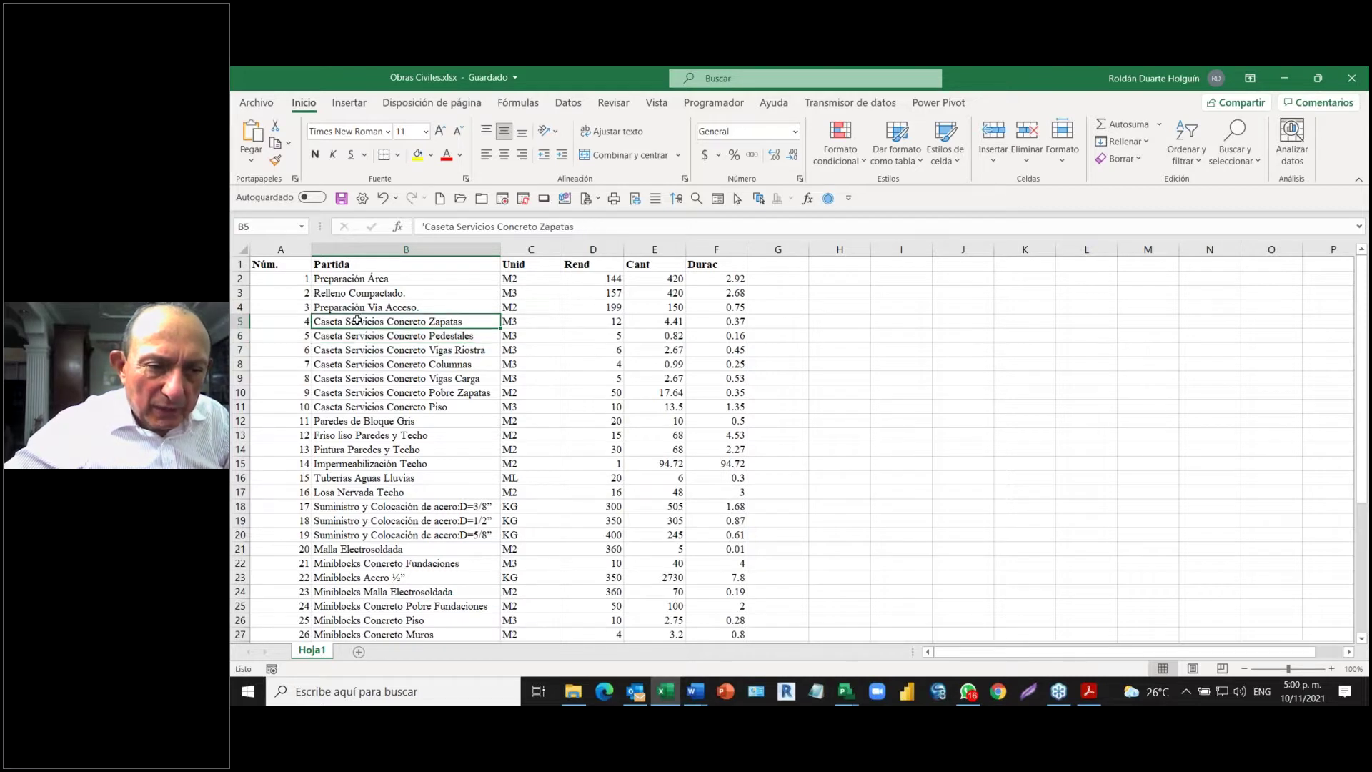
{"action": "left_click_drag", "start_coordinate": [358, 326], "coordinate": [344, 604]}
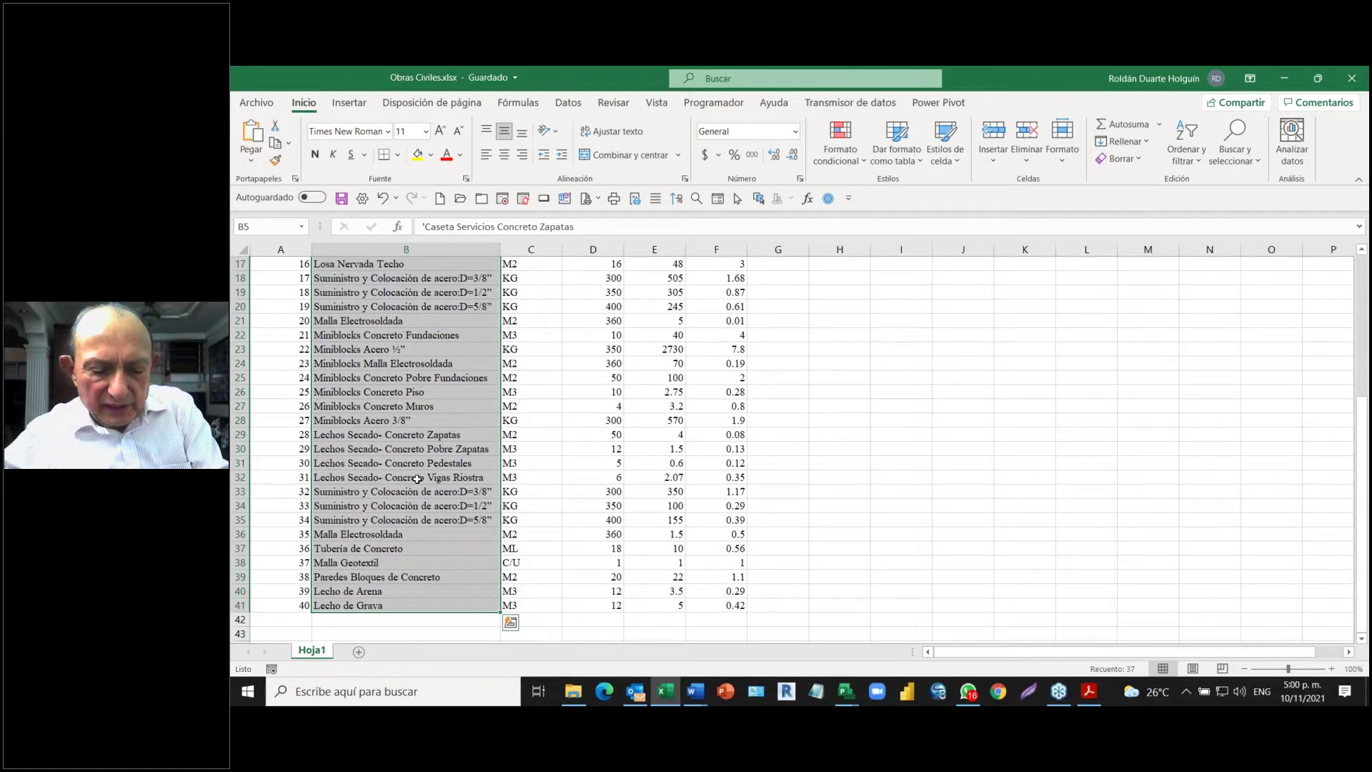
{"action": "key", "text": "ctrl+c"}
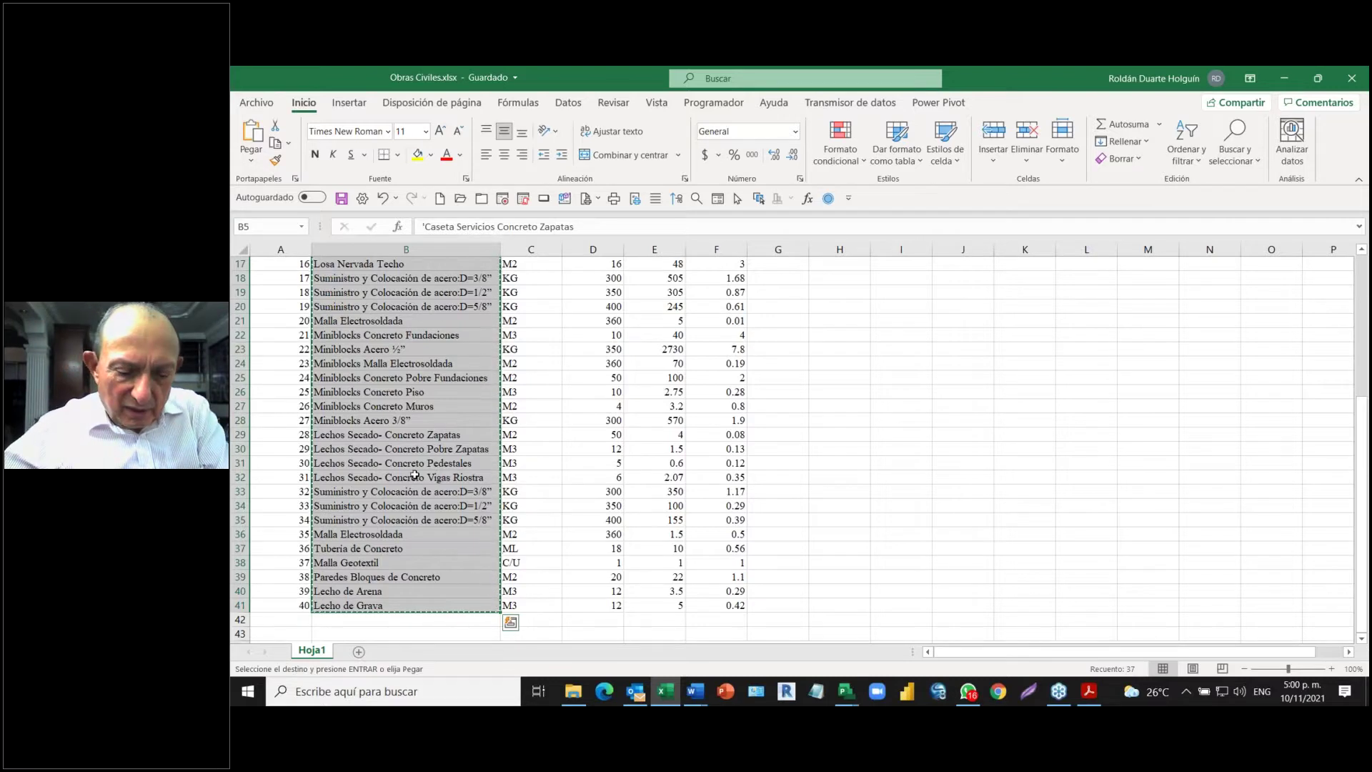
- Switch to PTA 2021 R in Project, paste the task names into the empty row below task 4, and autofit the task name column
{"action": "key", "text": "alt+Tab"}
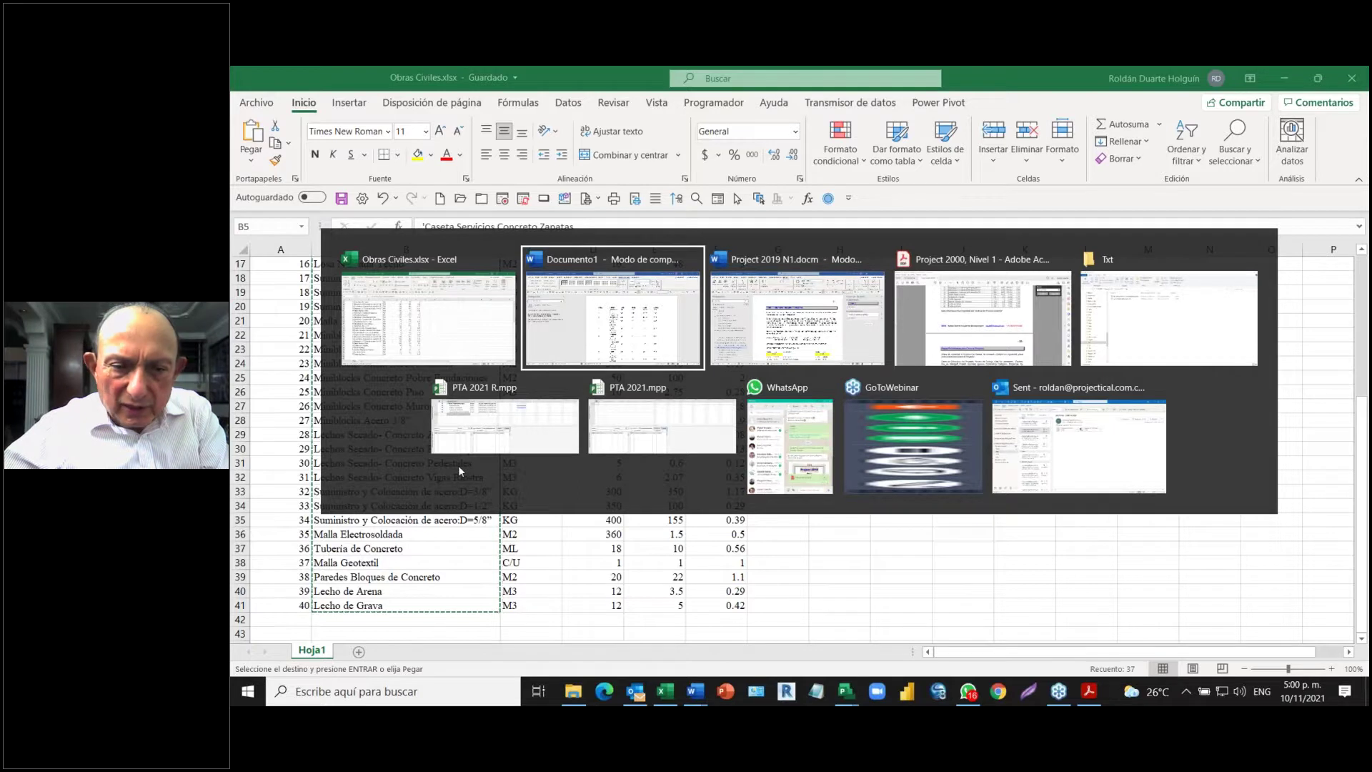
{"action": "left_click", "coordinate": [499, 427]}
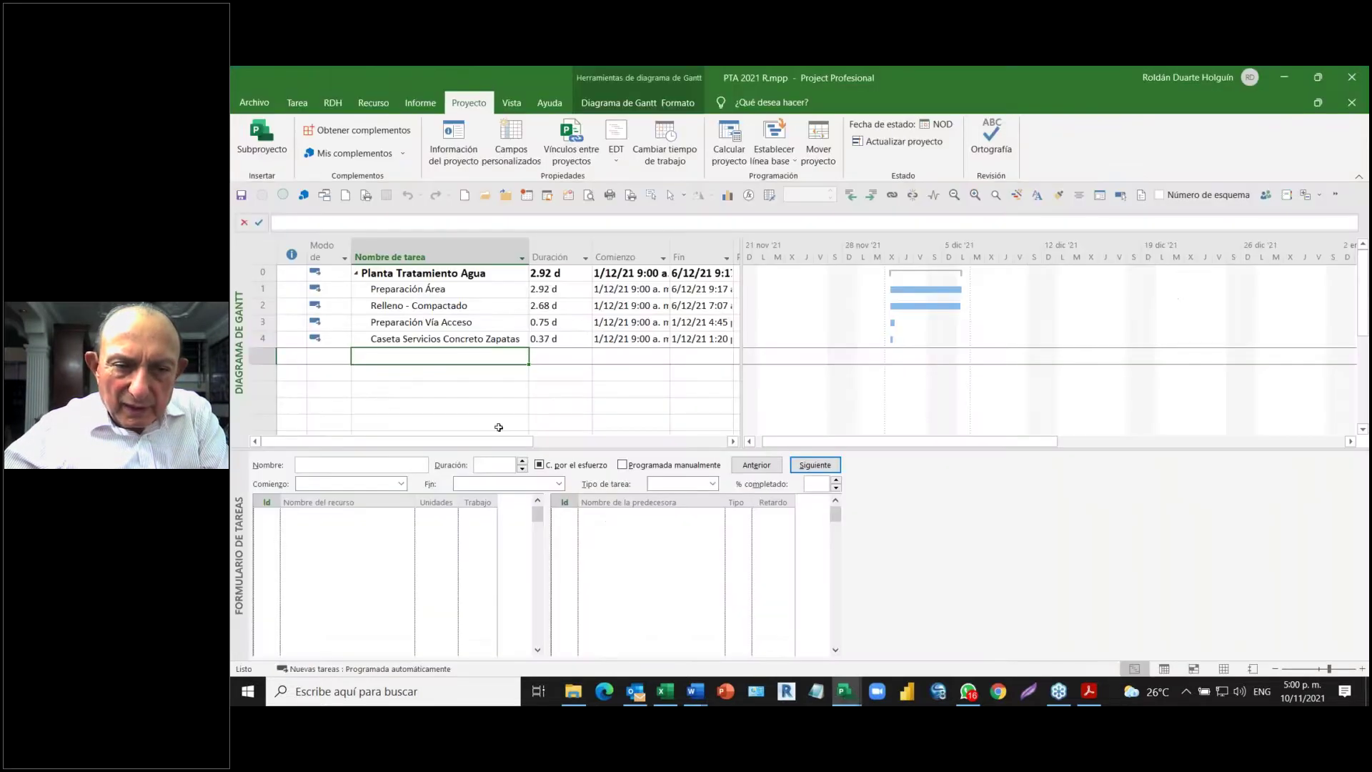
{"action": "key", "text": "alt"}
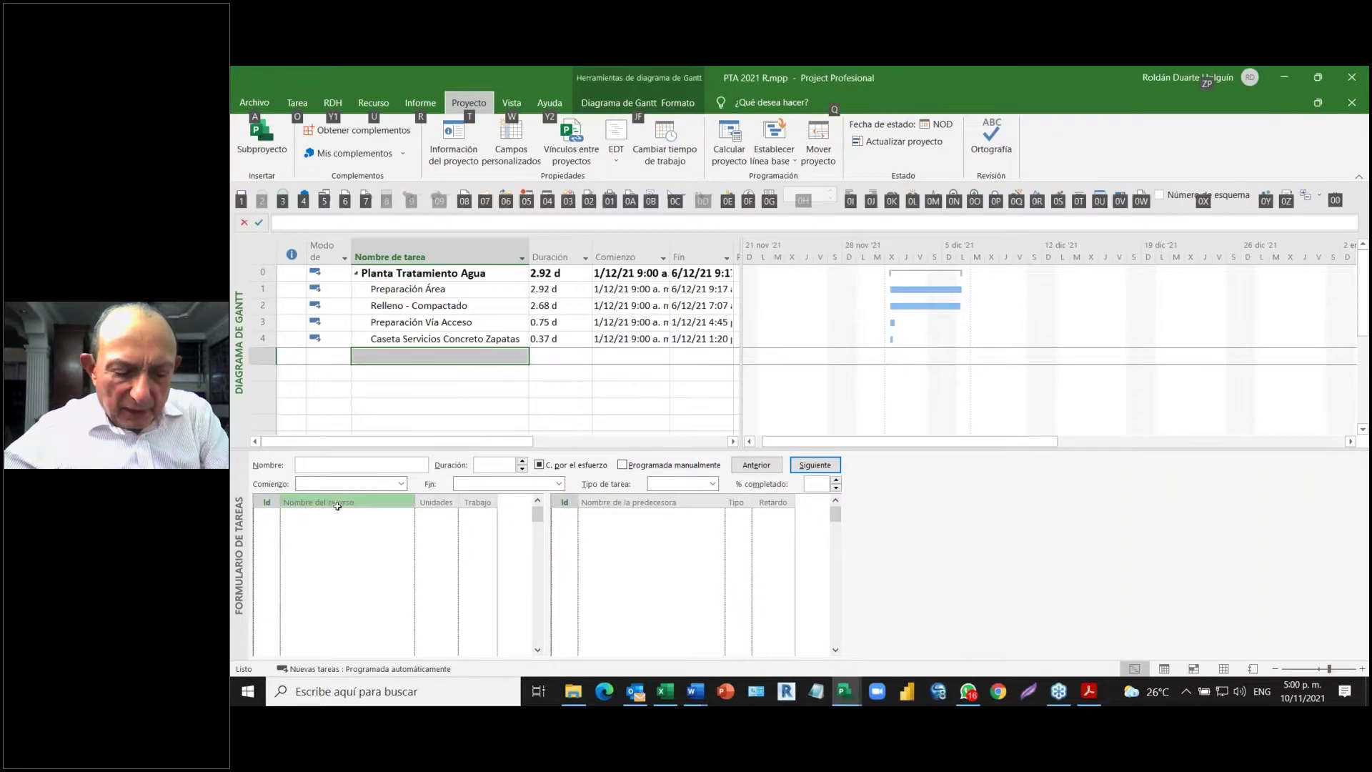
{"action": "left_click", "coordinate": [418, 358]}
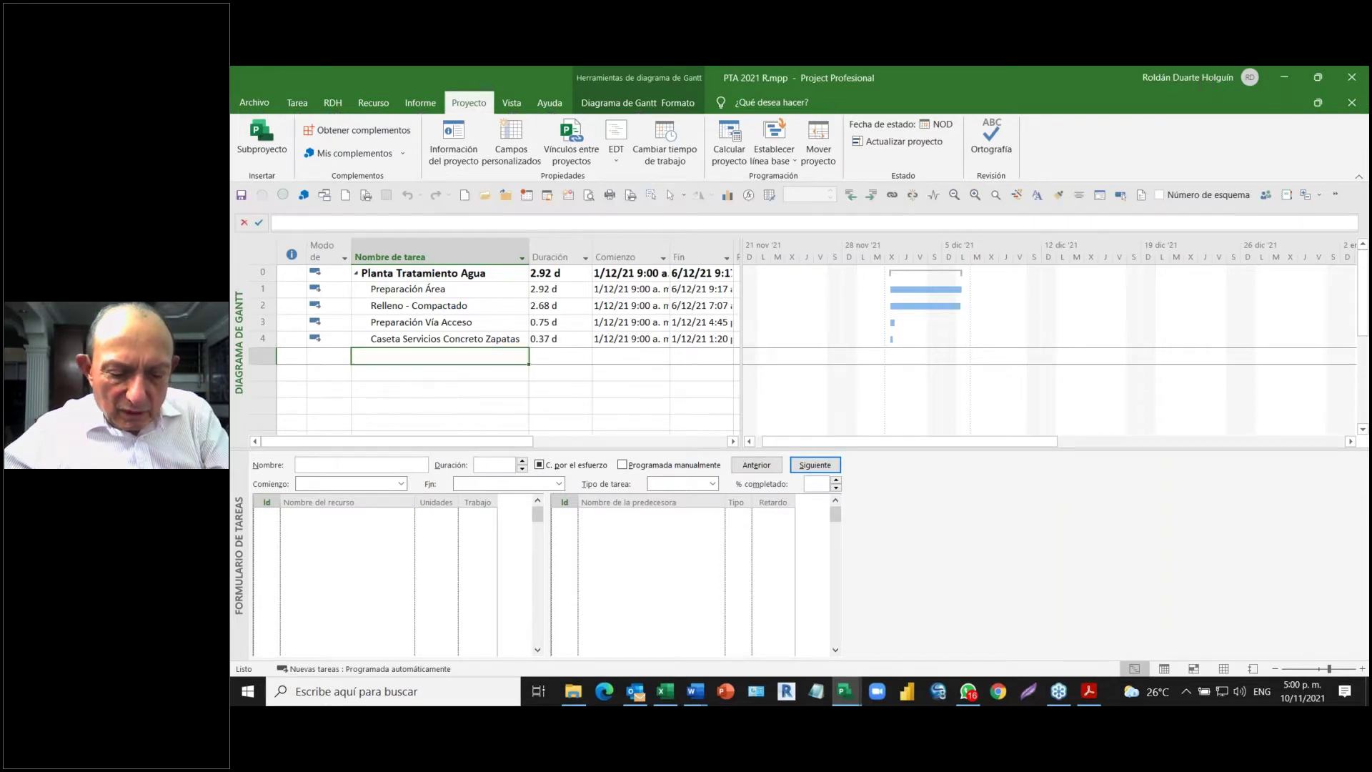
{"action": "key", "text": "ctrl+v"}
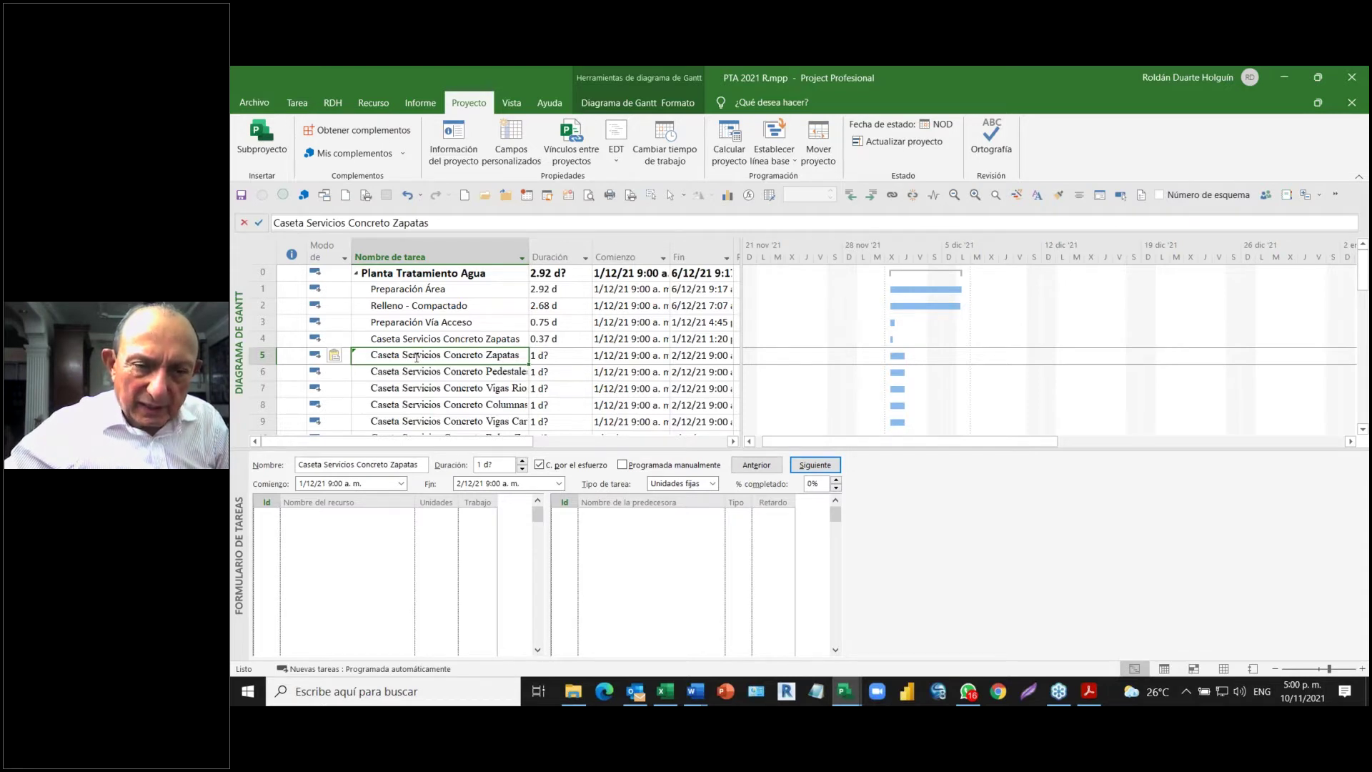
{"action": "double_click", "coordinate": [528, 247]}
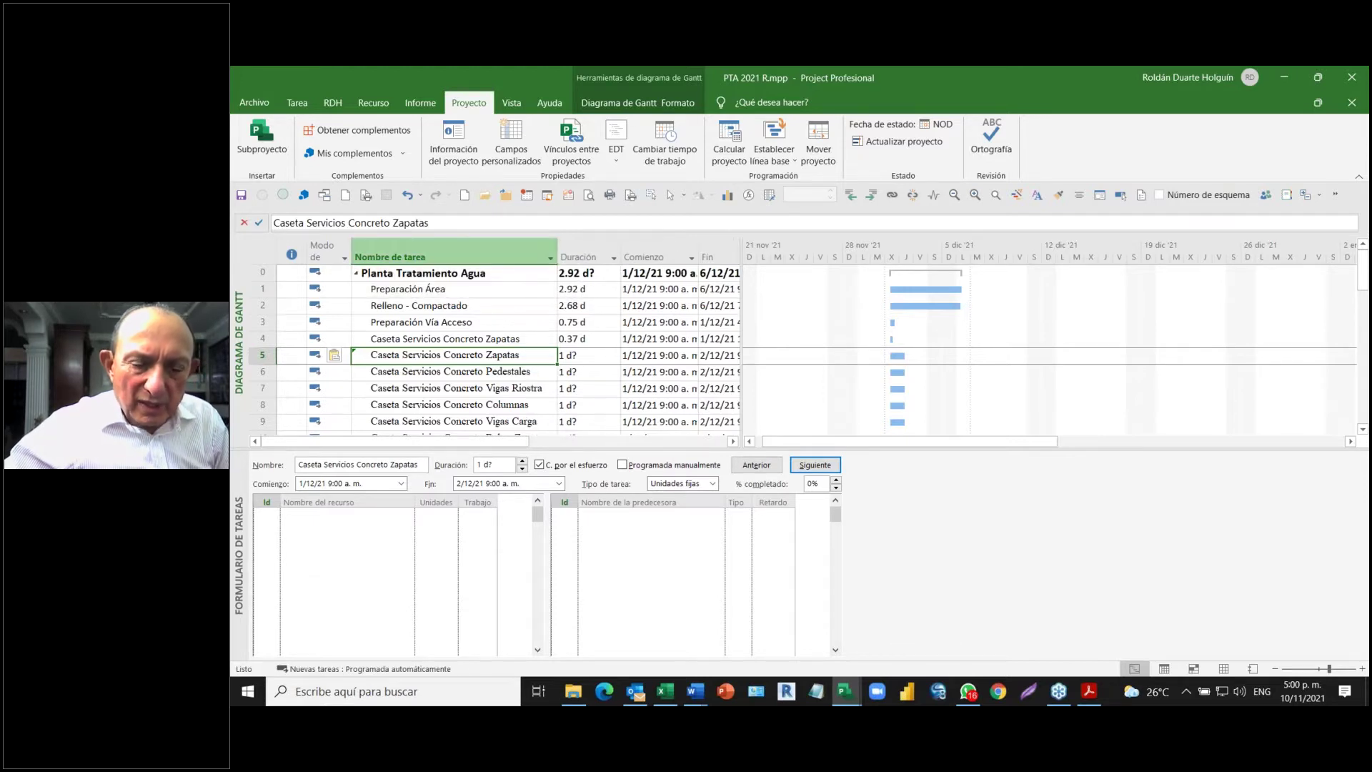
- Select task 5's duration cell as the paste target, switch to Obras Civiles in Excel, and copy the Durac values in F5 to F41
{"action": "left_click", "coordinate": [578, 356]}
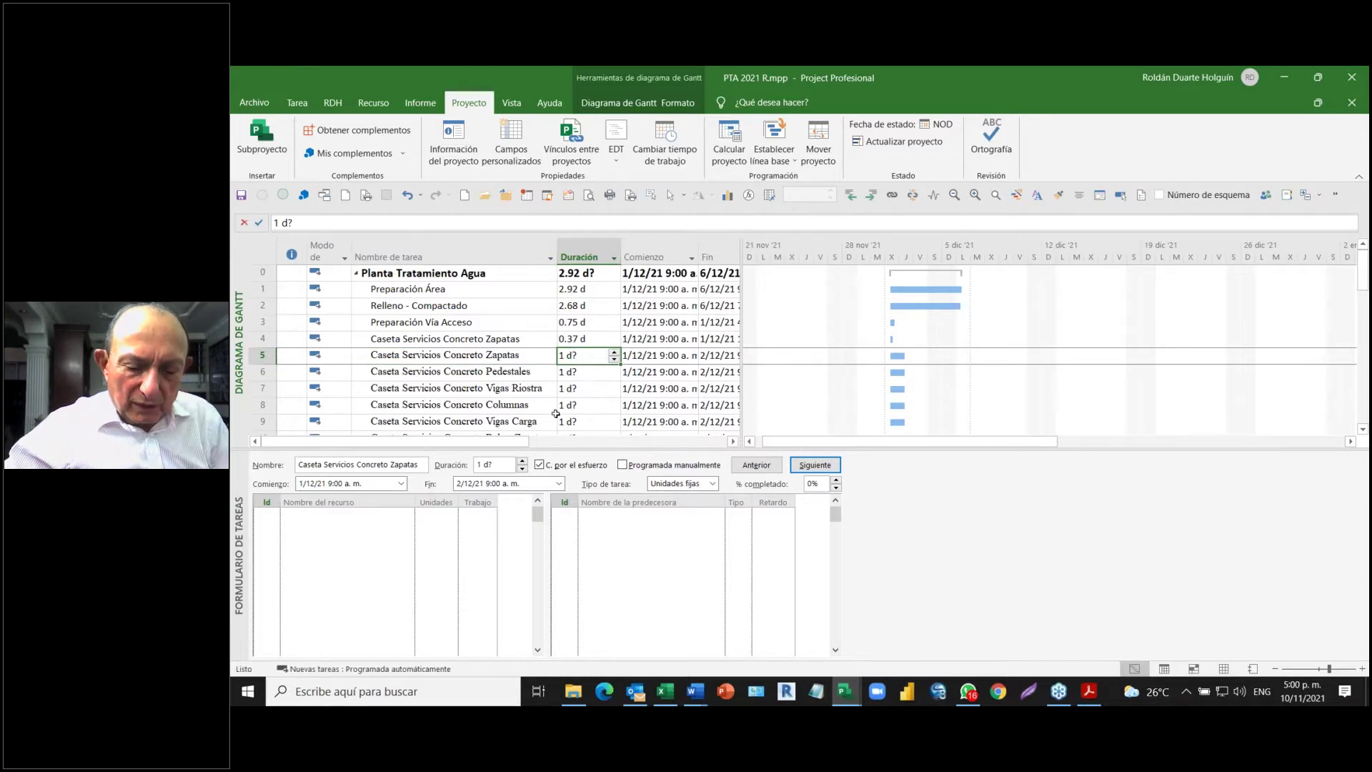
{"action": "key", "text": "alt"}
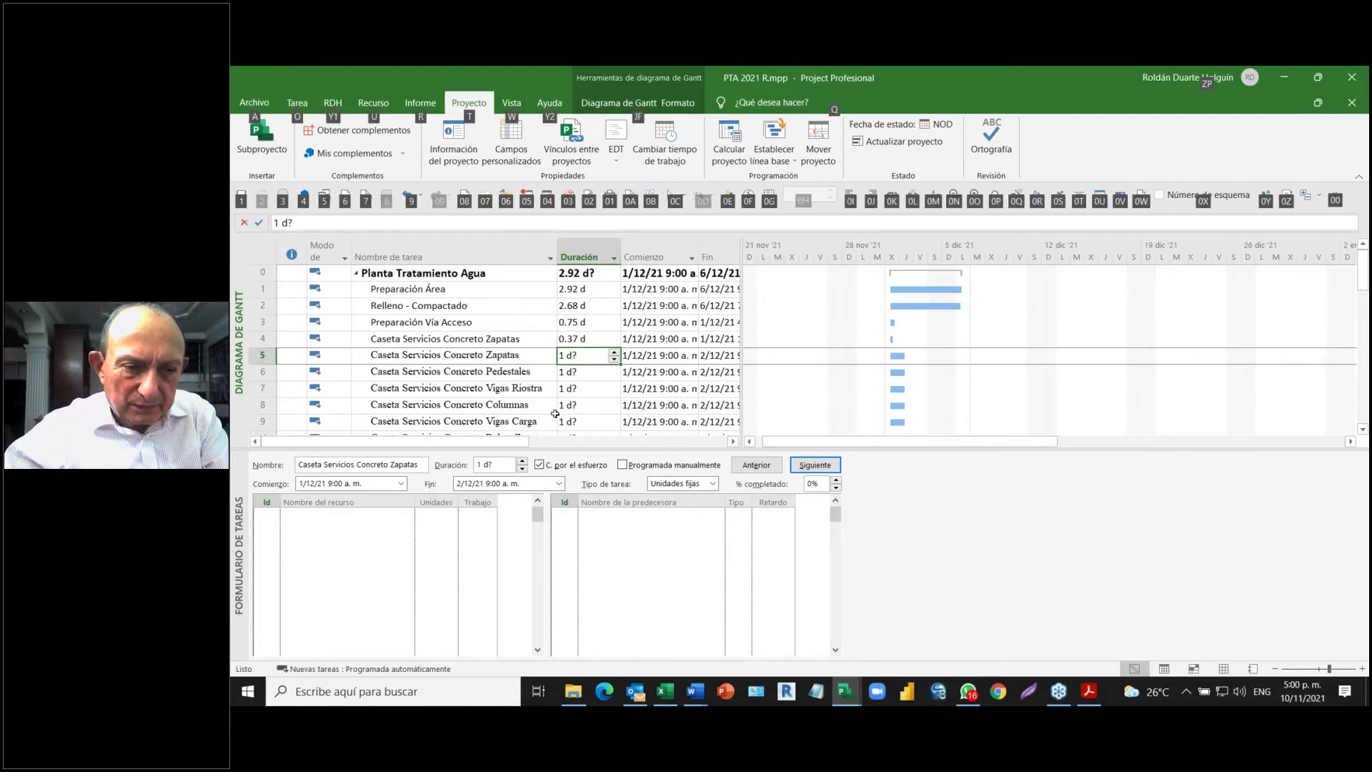
{"action": "key", "text": "alt+Tab"}
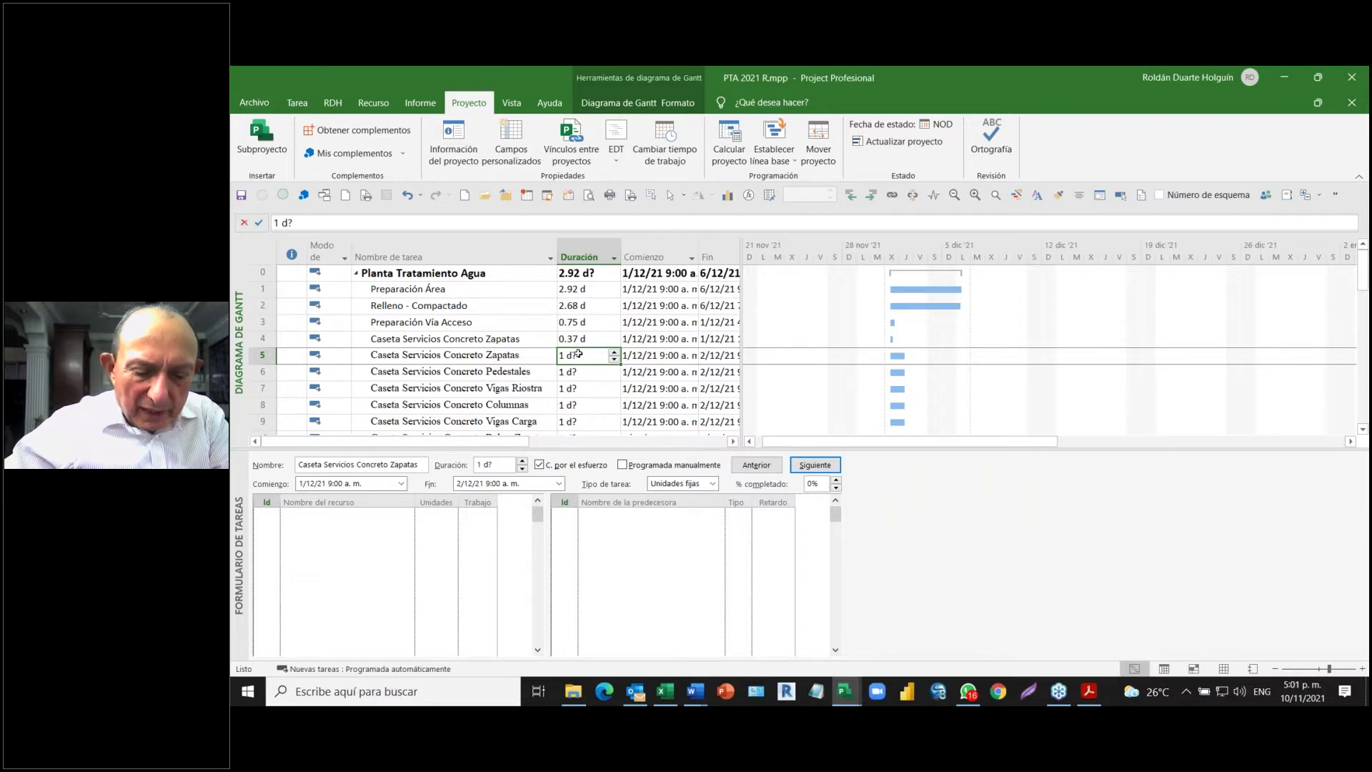
{"action": "key", "text": "alt+Tab"}
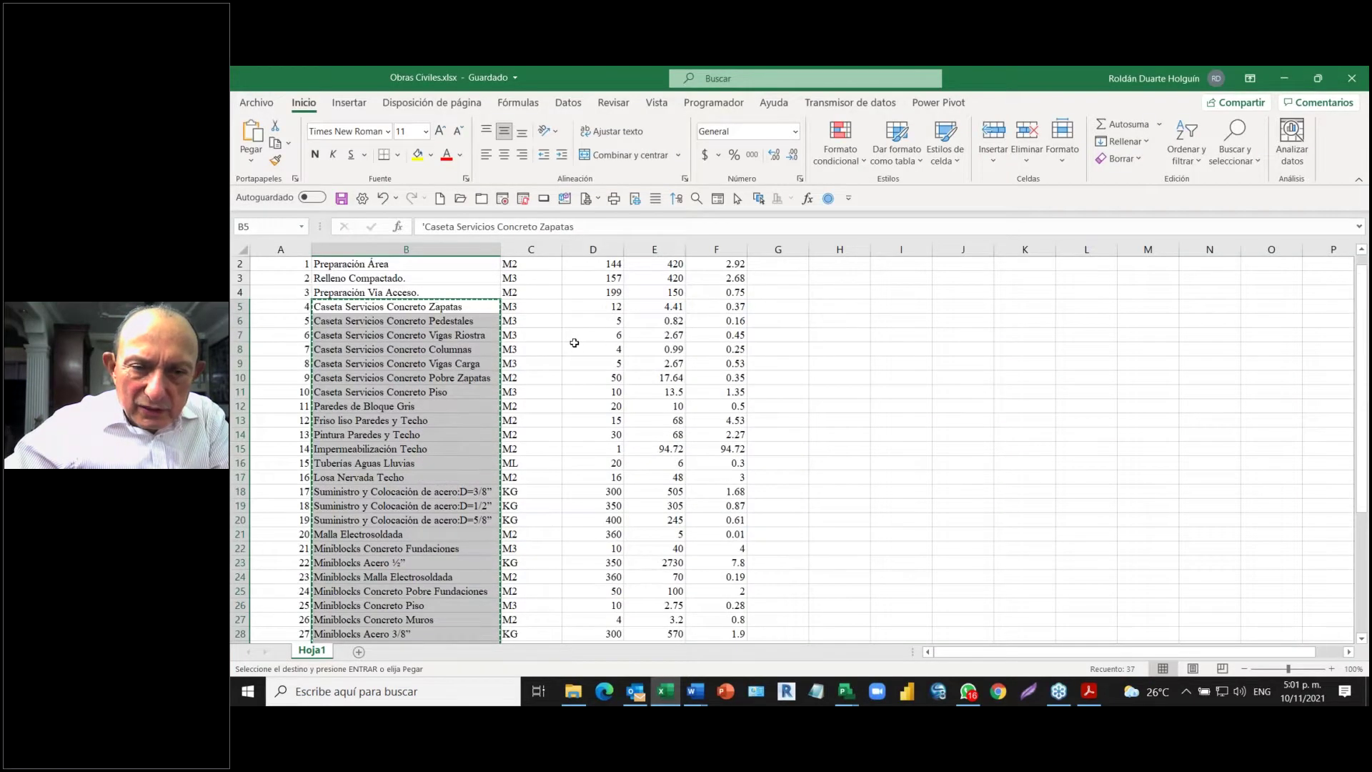
{"action": "scroll", "coordinate": [574, 342], "scroll_direction": "up", "scroll_amount": 1}
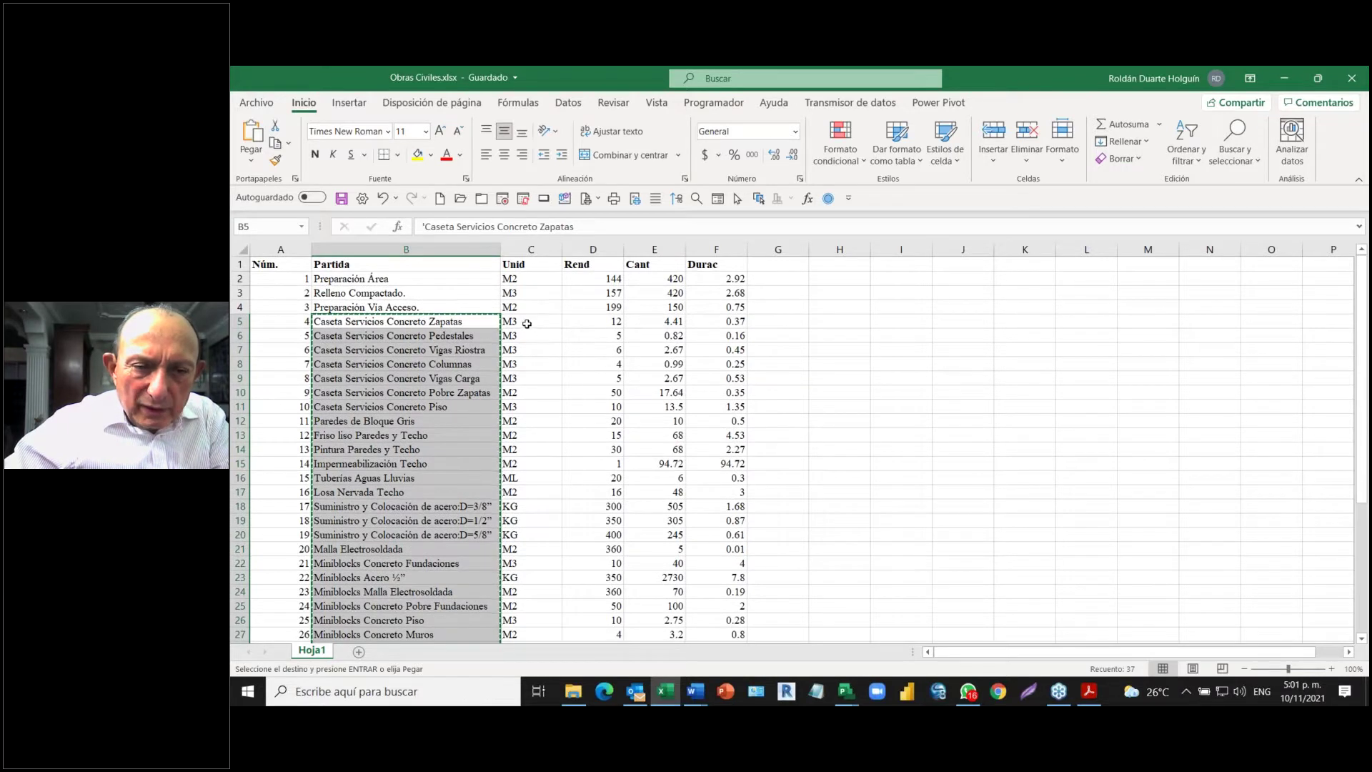
{"action": "left_click", "coordinate": [734, 323]}
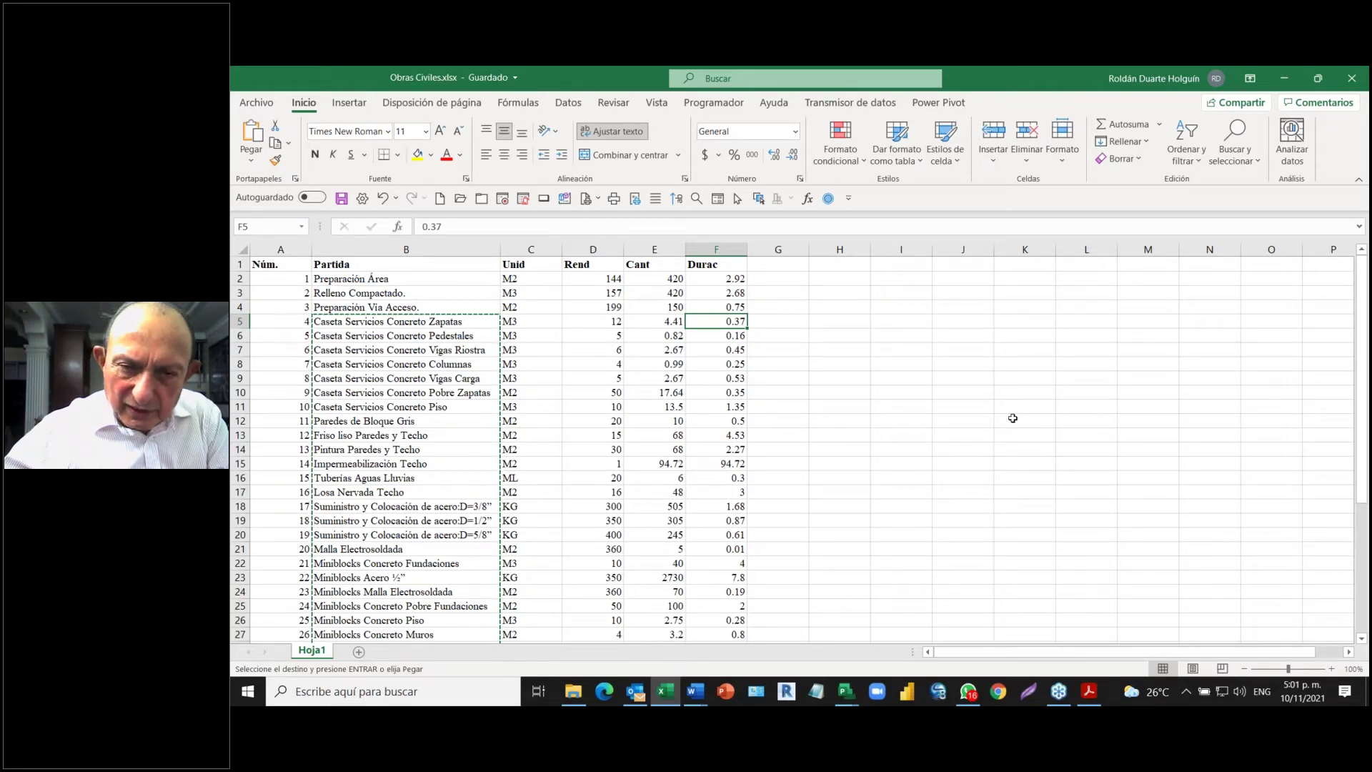
{"action": "key", "text": "ctrl+shift+Down"}
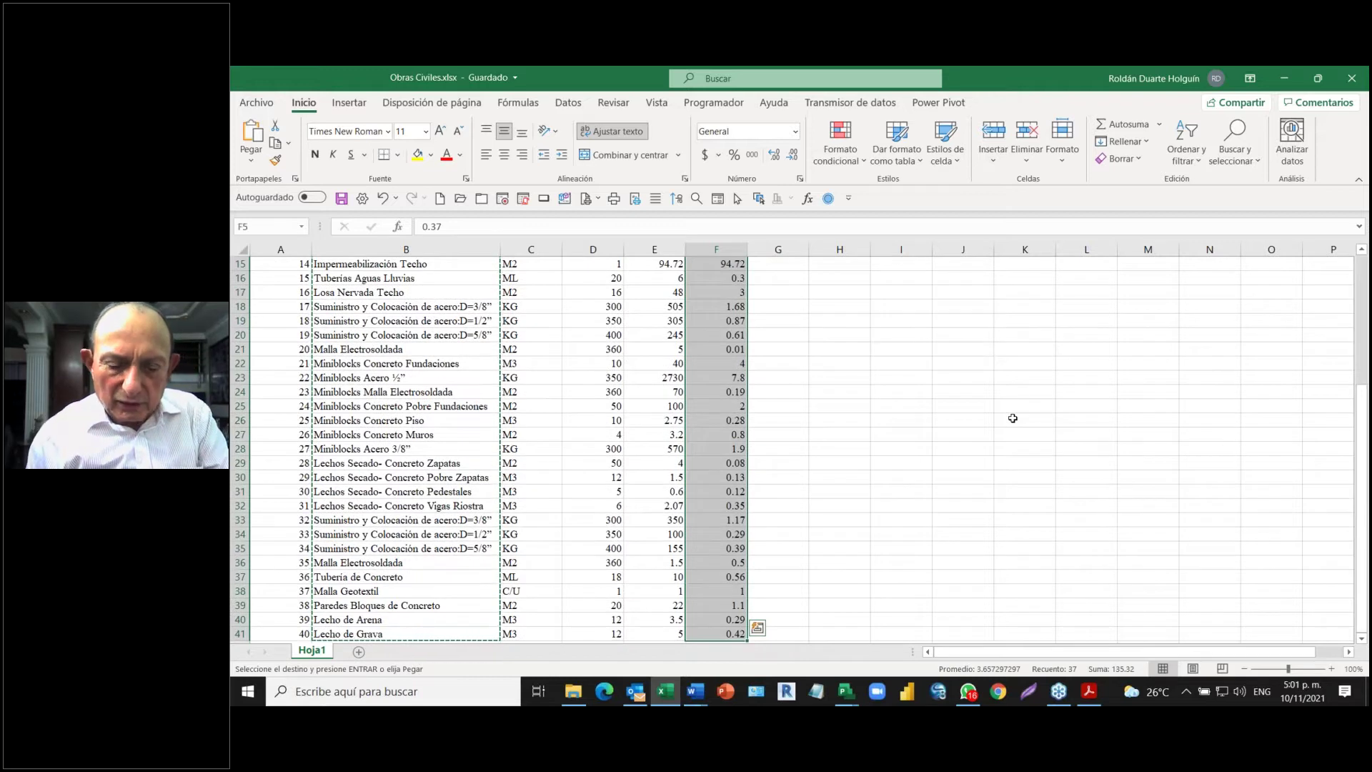
{"action": "key", "text": "ctrl+c"}
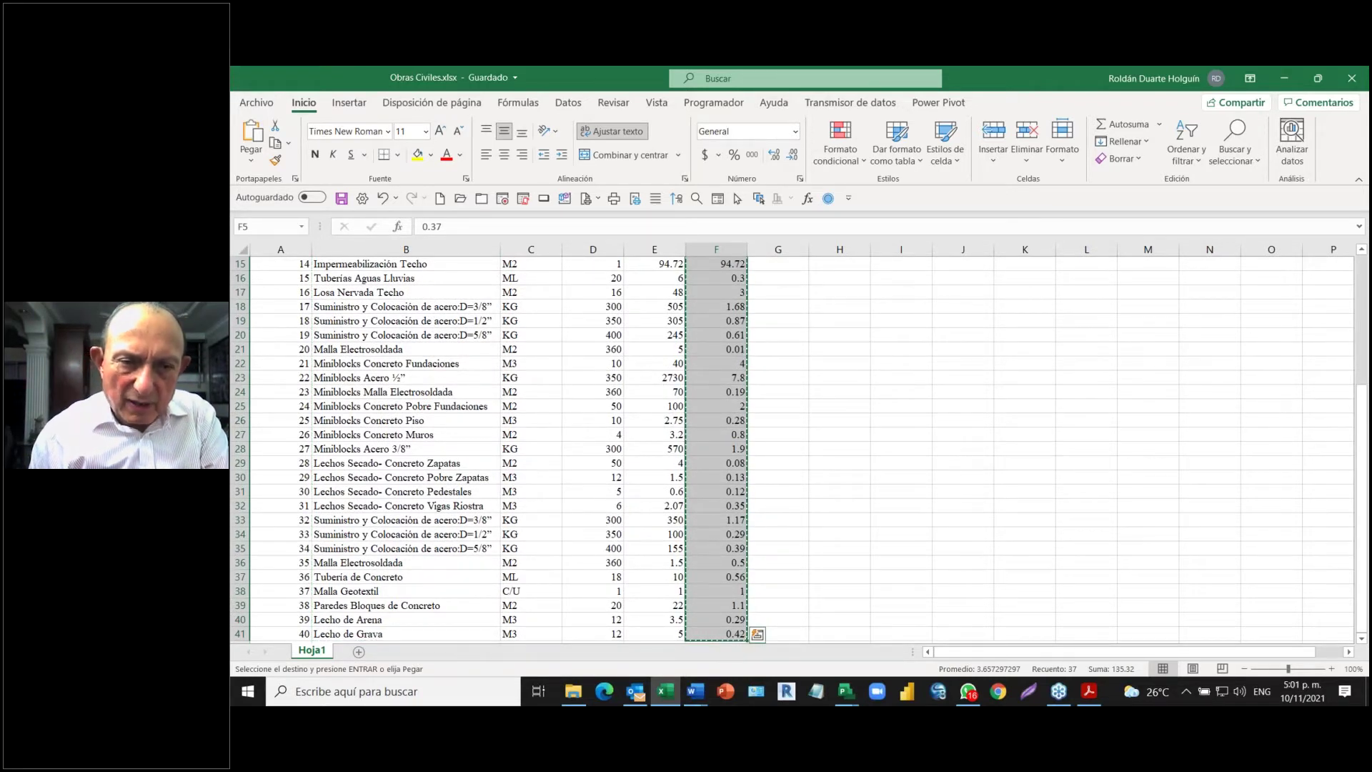
- Switch to PTA 2021 R in Project and paste the copied durations into the Duración column starting at task 5
{"action": "key", "text": "alt+Tab"}
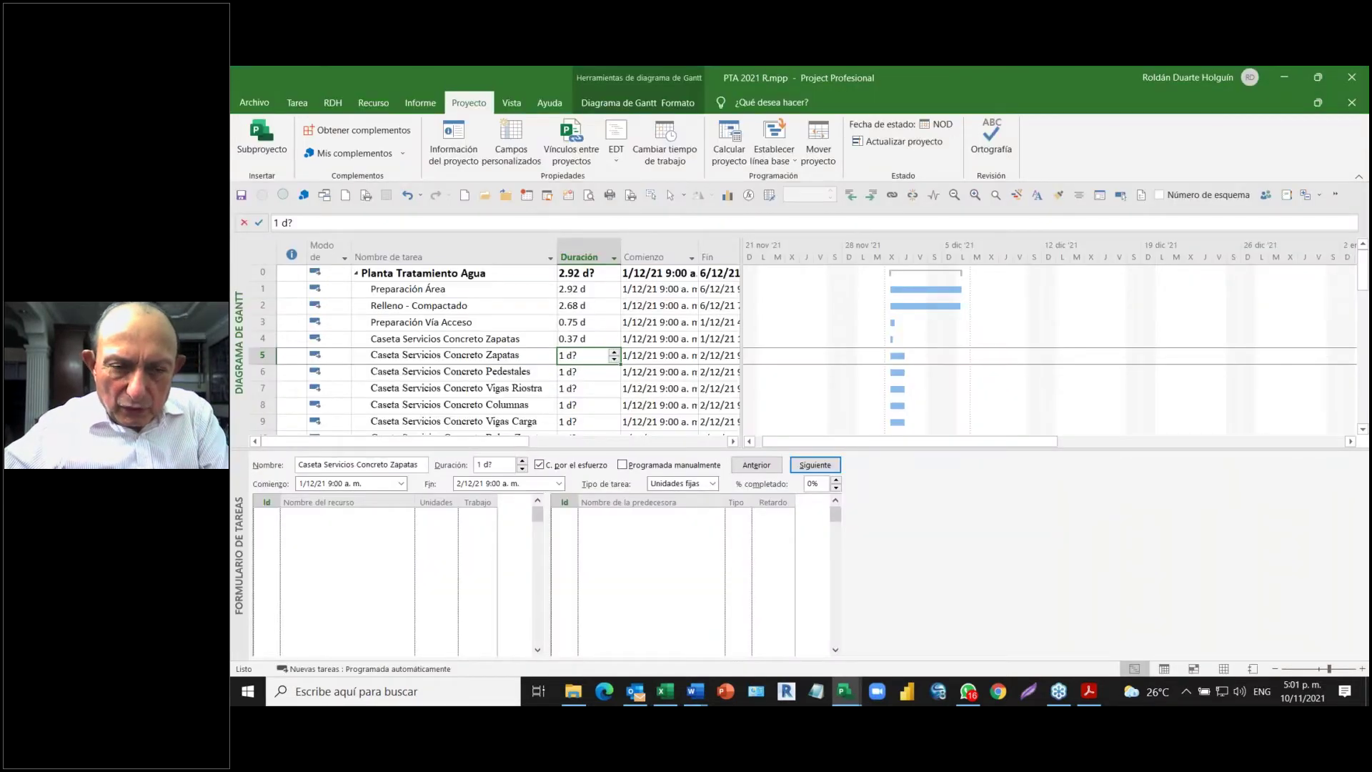
{"action": "key", "text": "ctrl+v"}
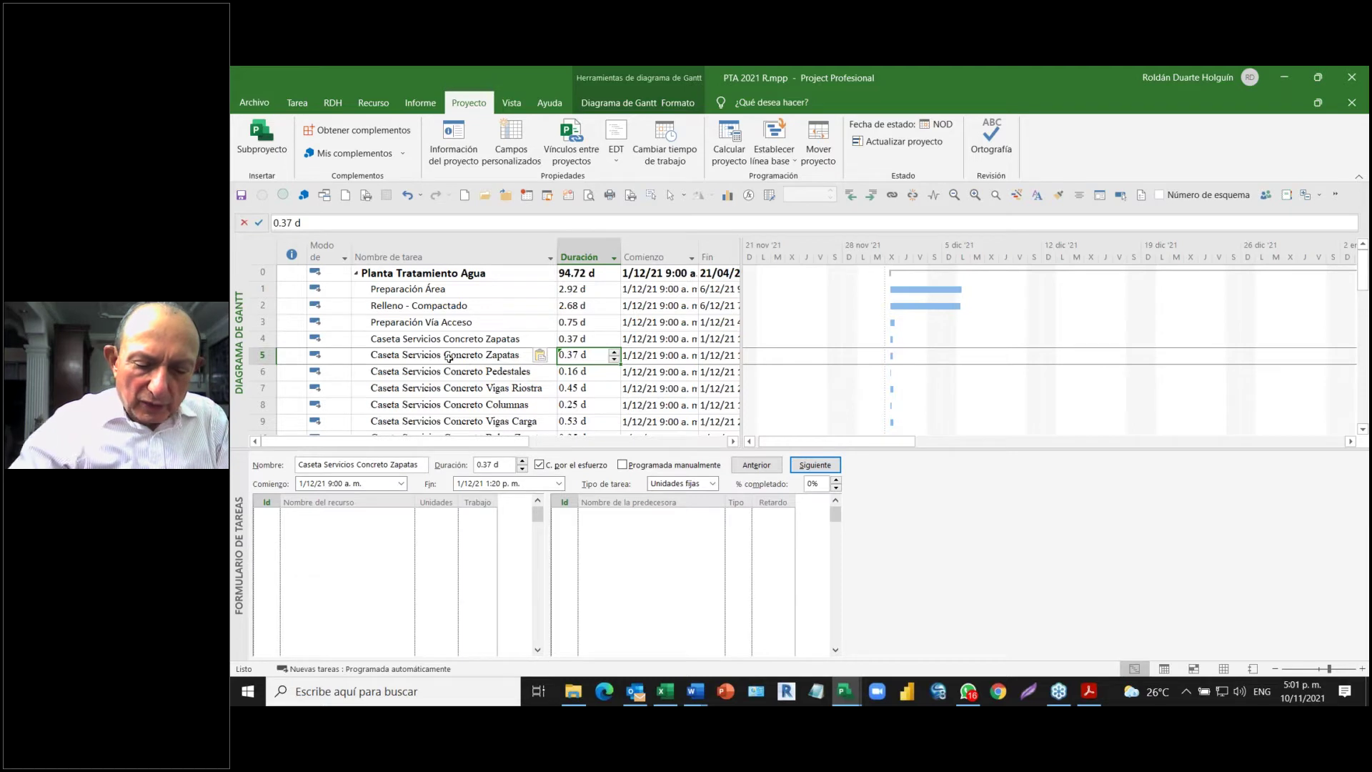
{"action": "key", "text": "F2"}
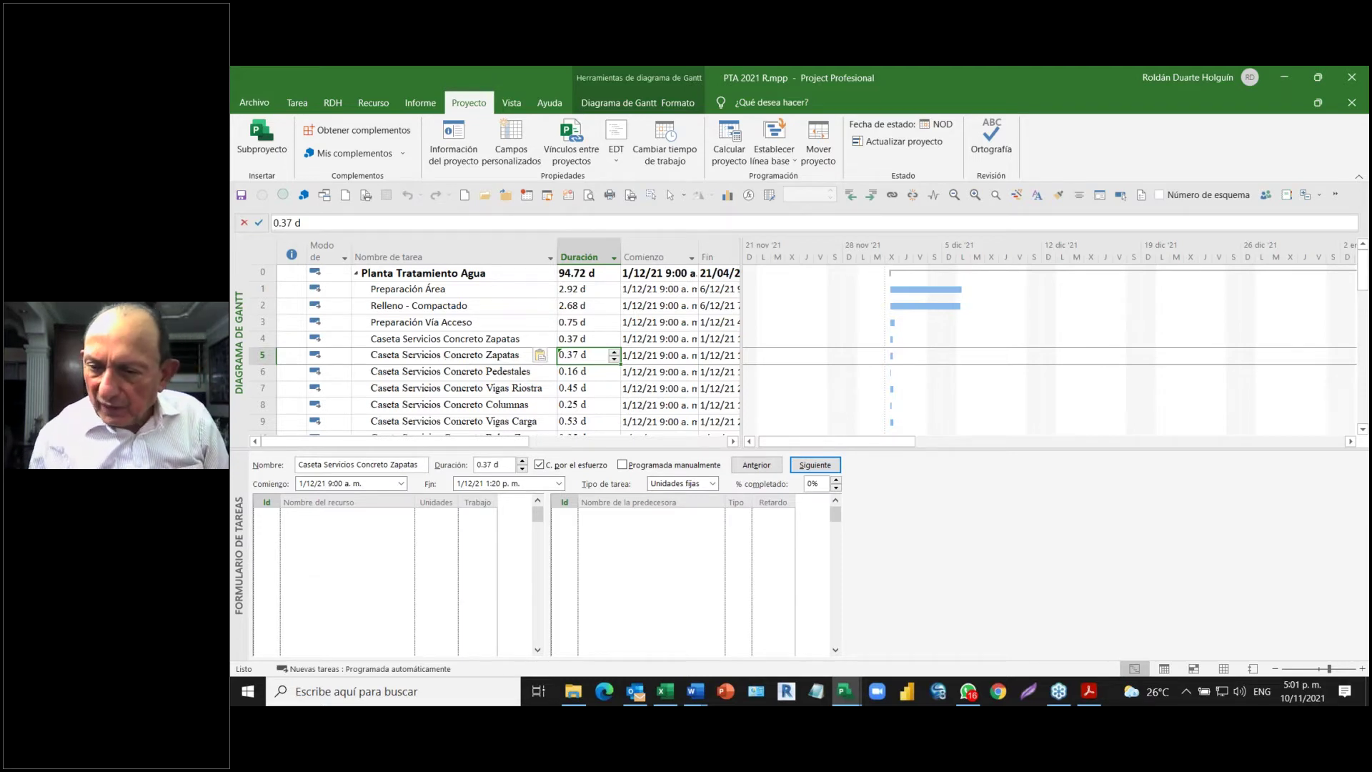